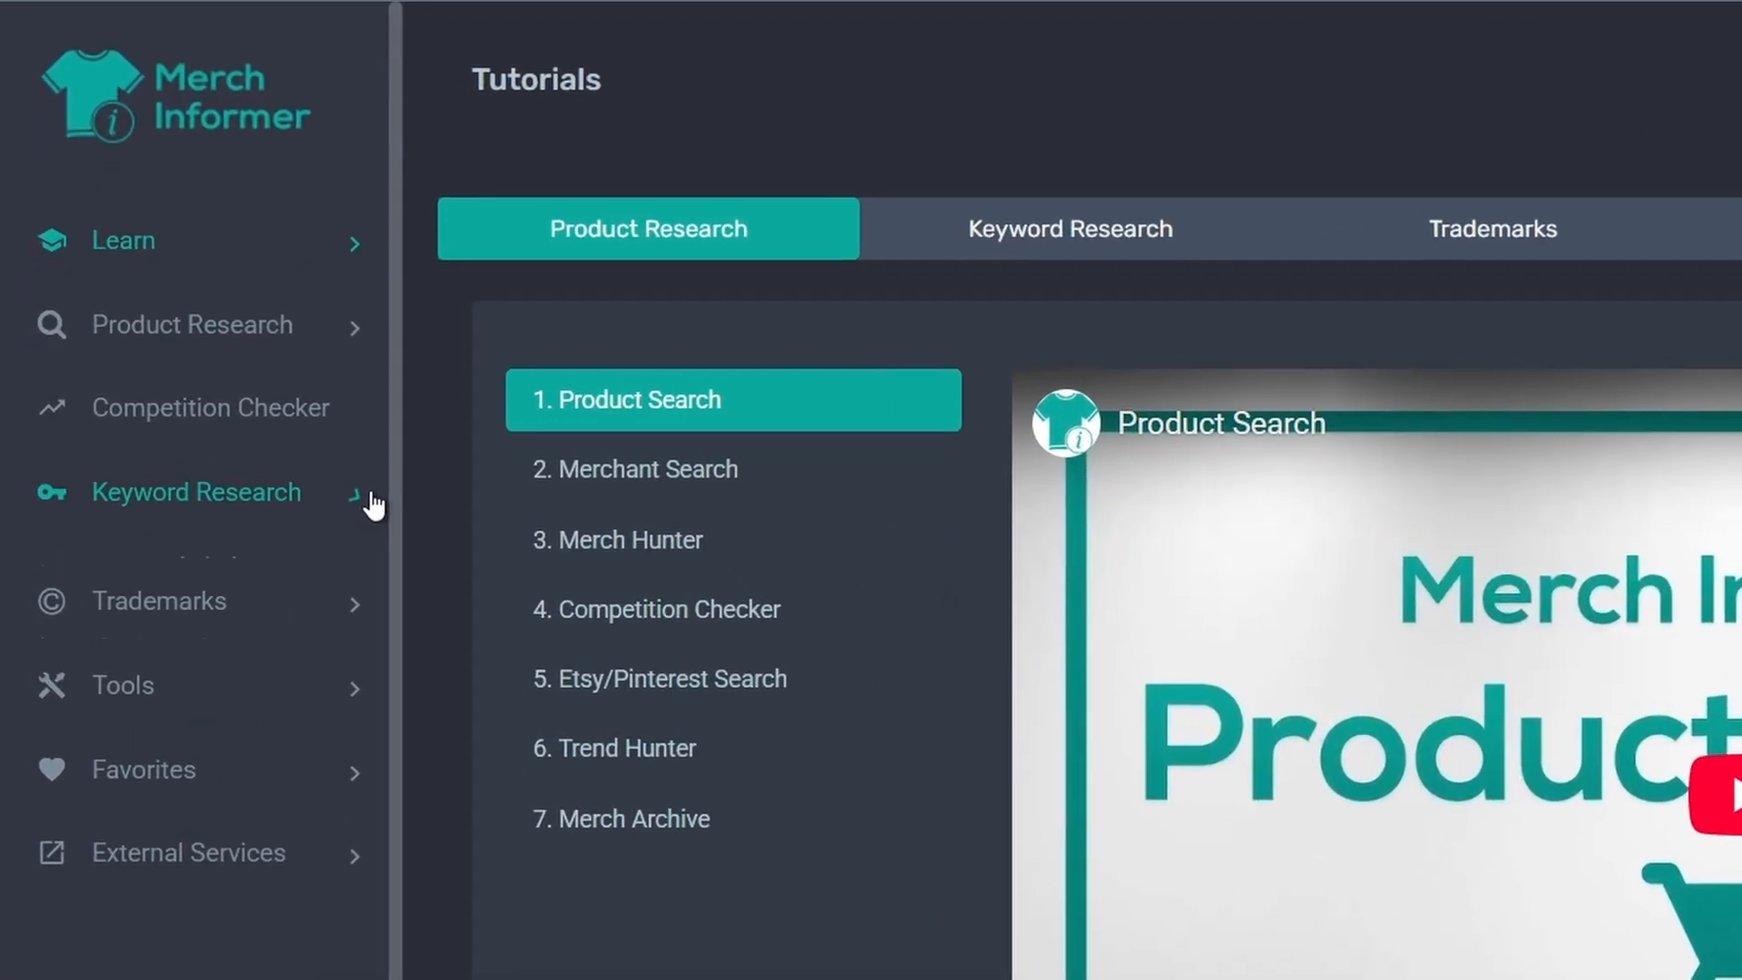
Step: Open the Keyword Finder and open the Competition Checker in a separate browser tab
{"action": "left_click", "coordinate": [251, 472]}
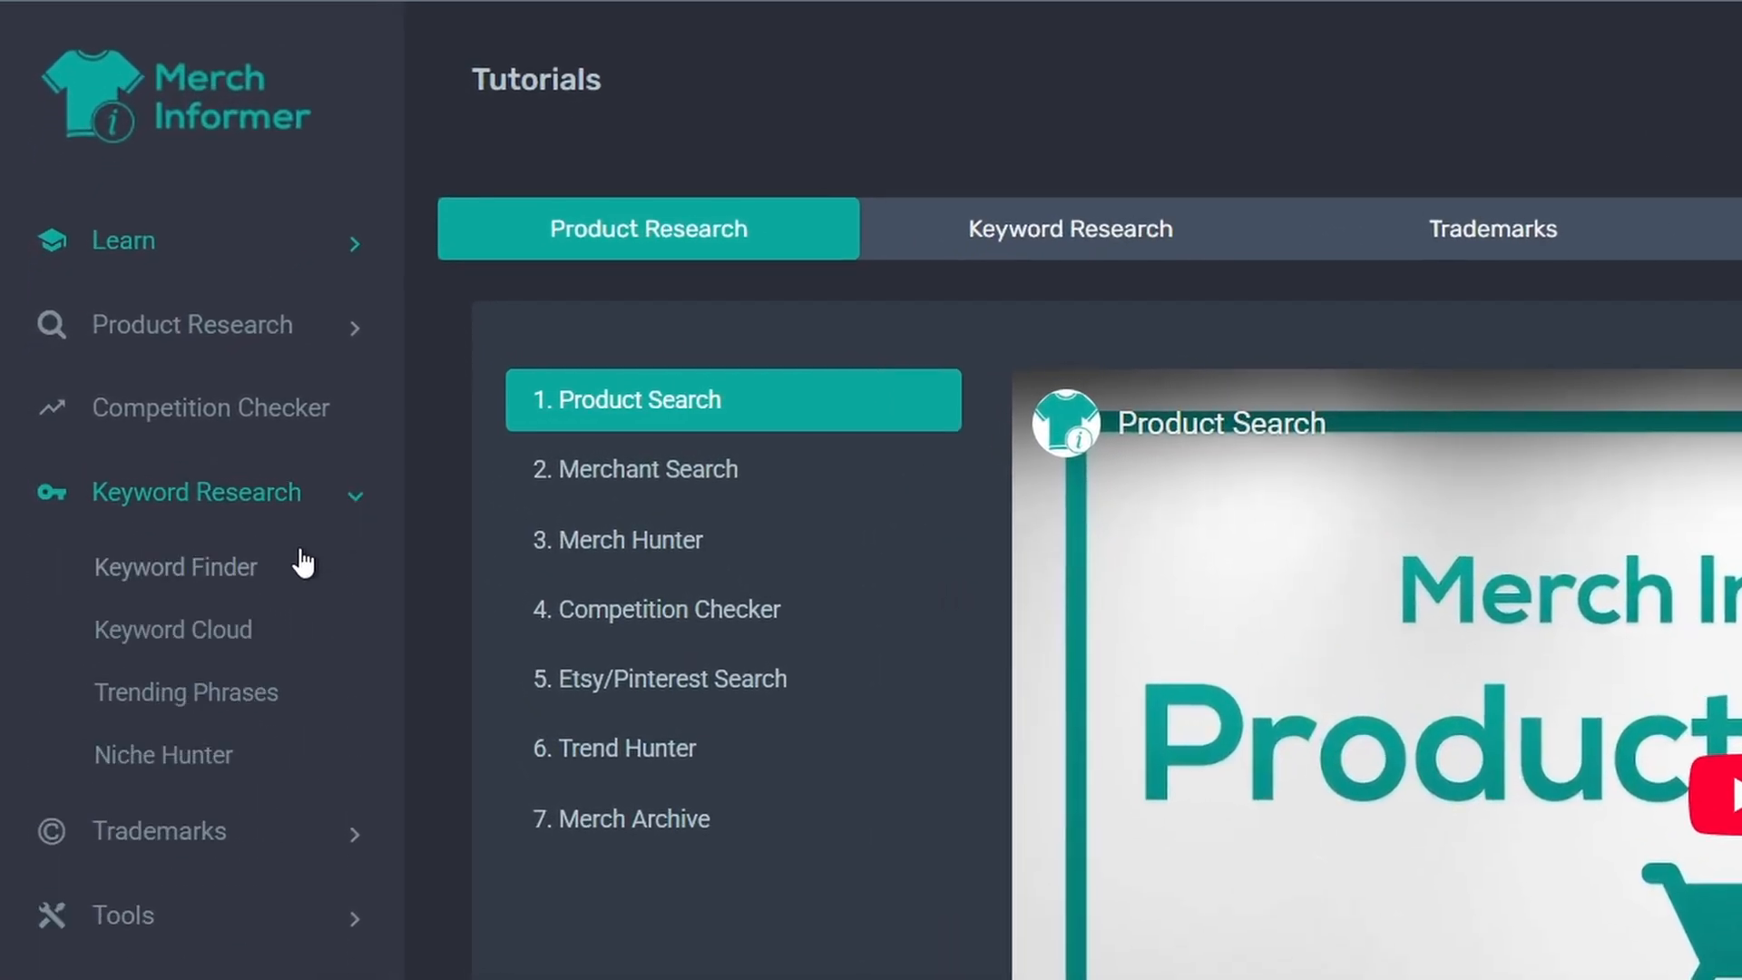
{"action": "left_click", "coordinate": [254, 570]}
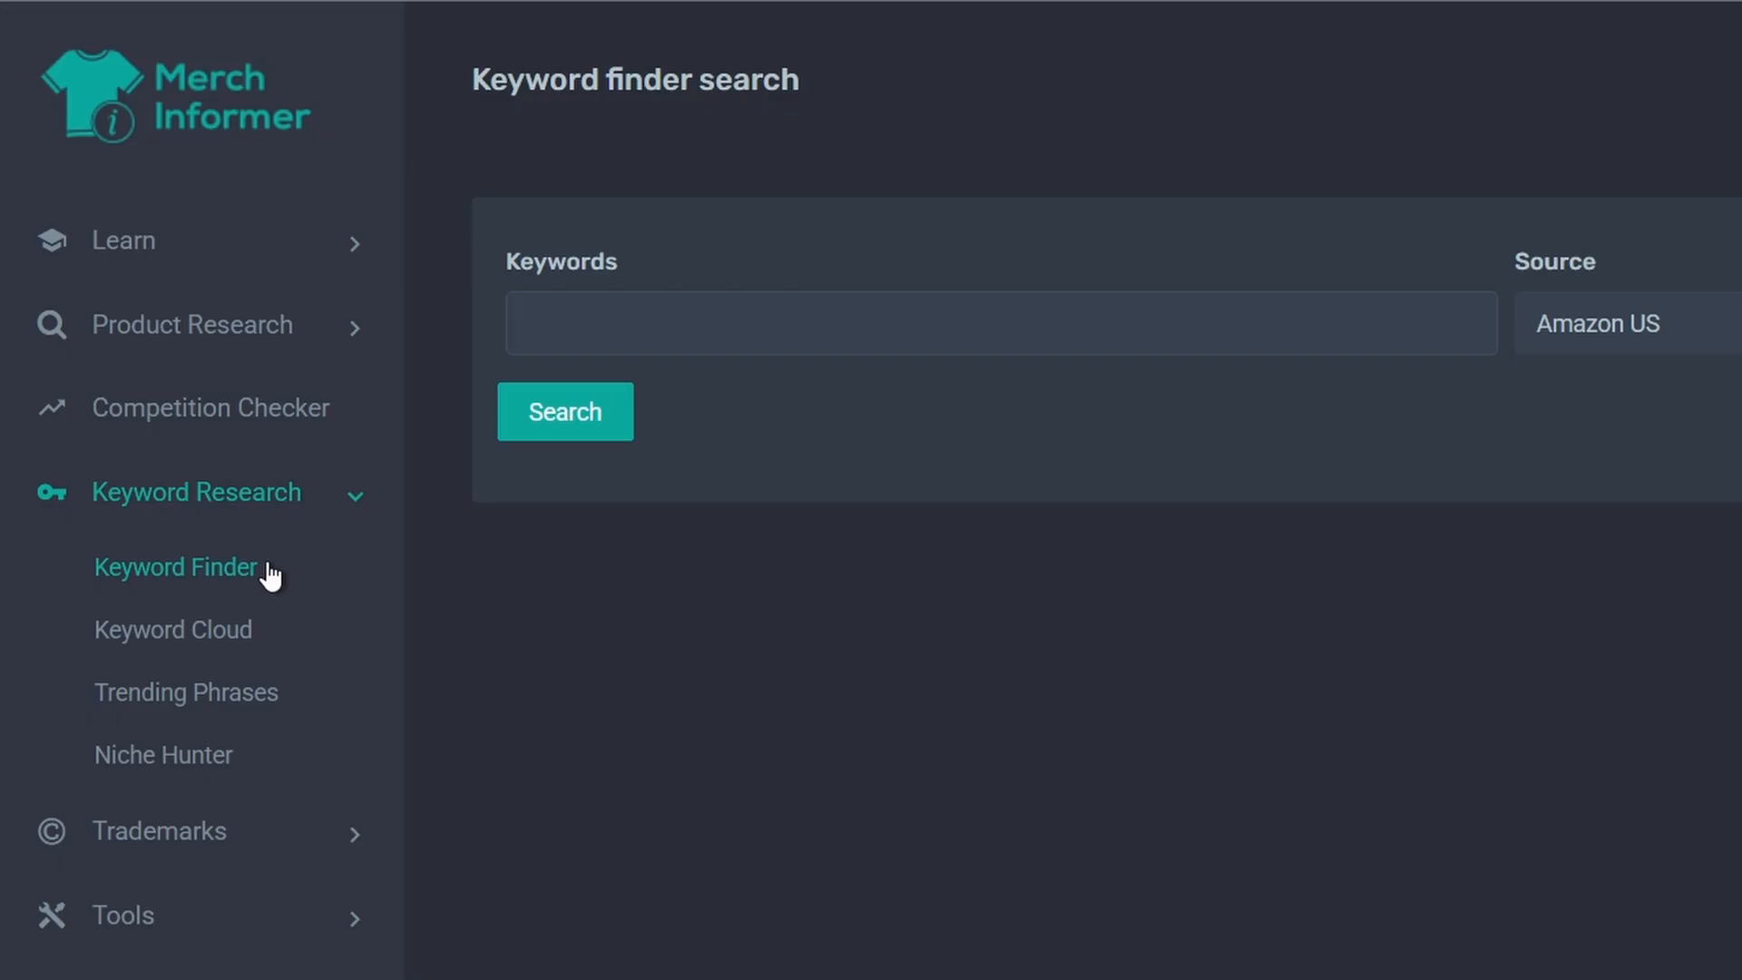
{"action": "right_click", "coordinate": [258, 422]}
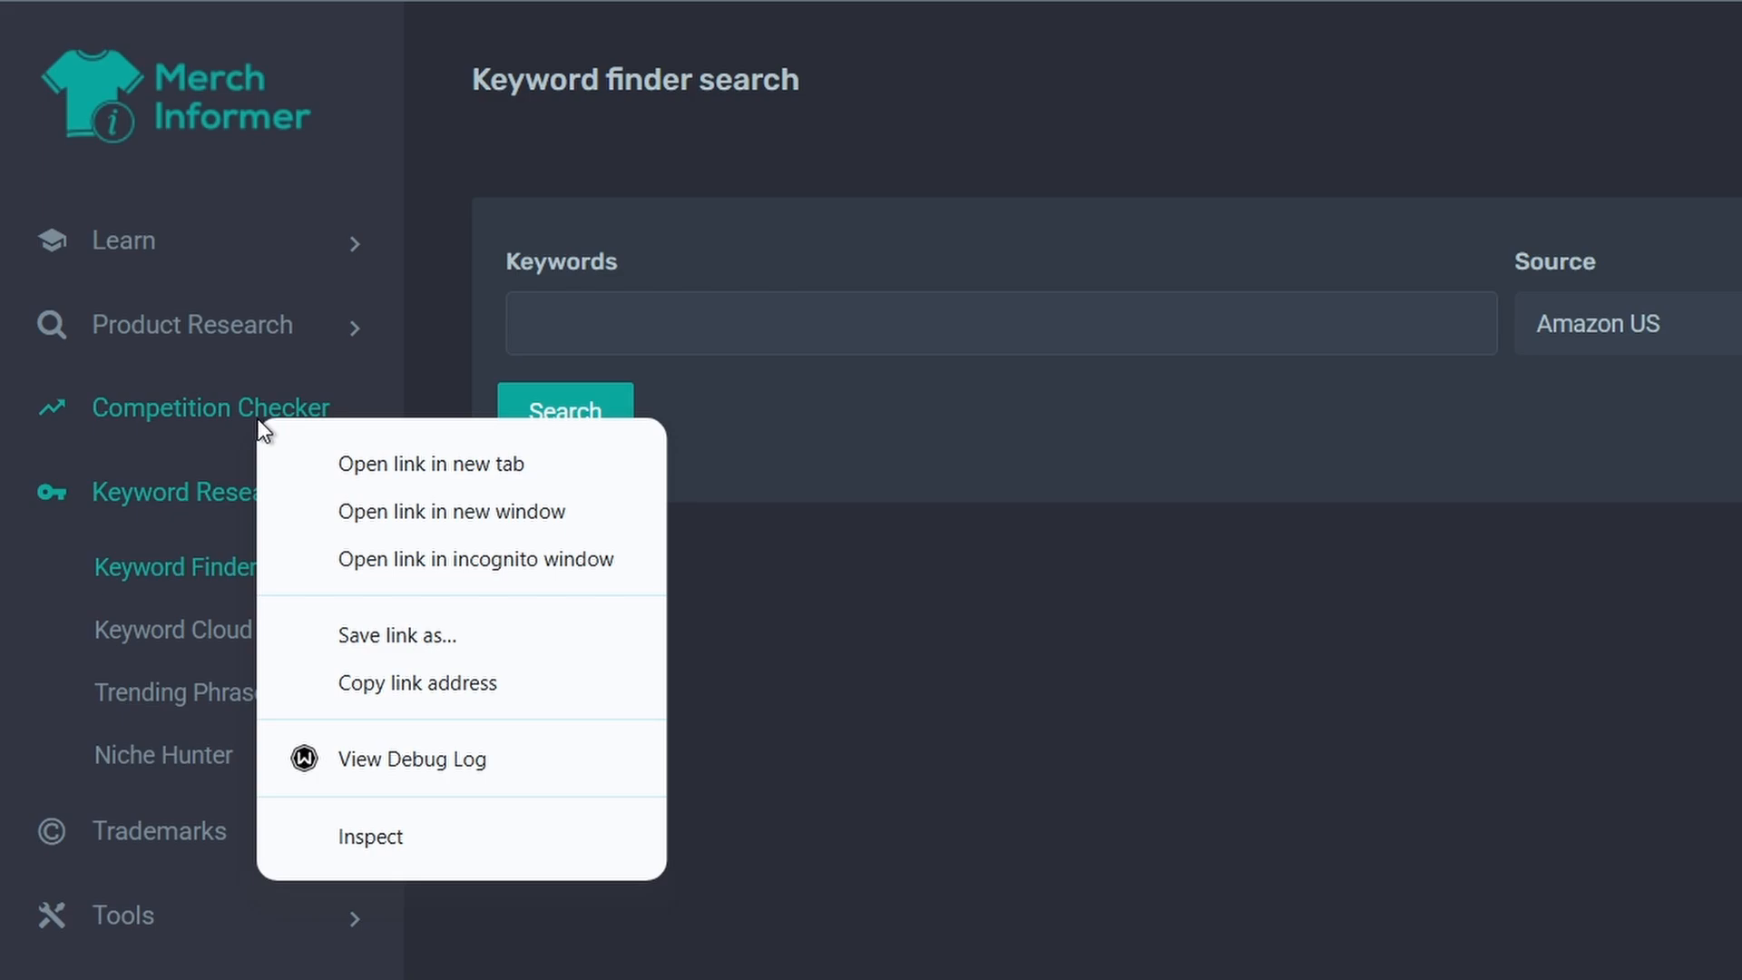
{"action": "left_click", "coordinate": [306, 465]}
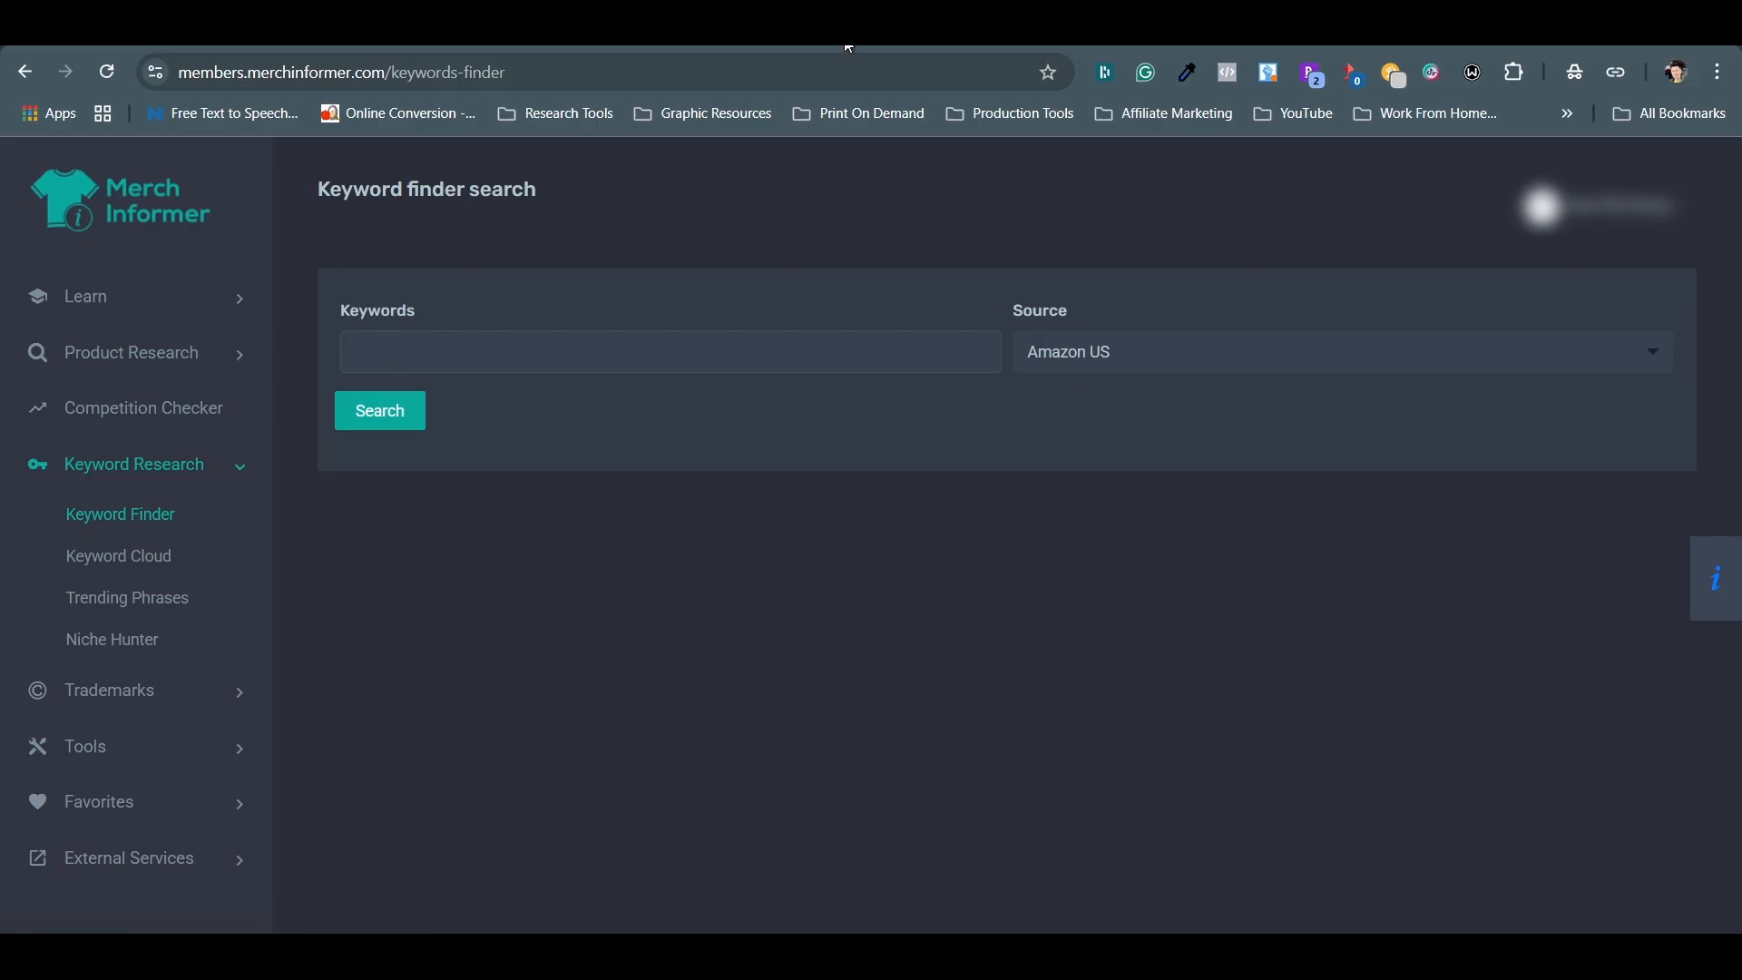
{"action": "left_click", "coordinate": [850, 43]}
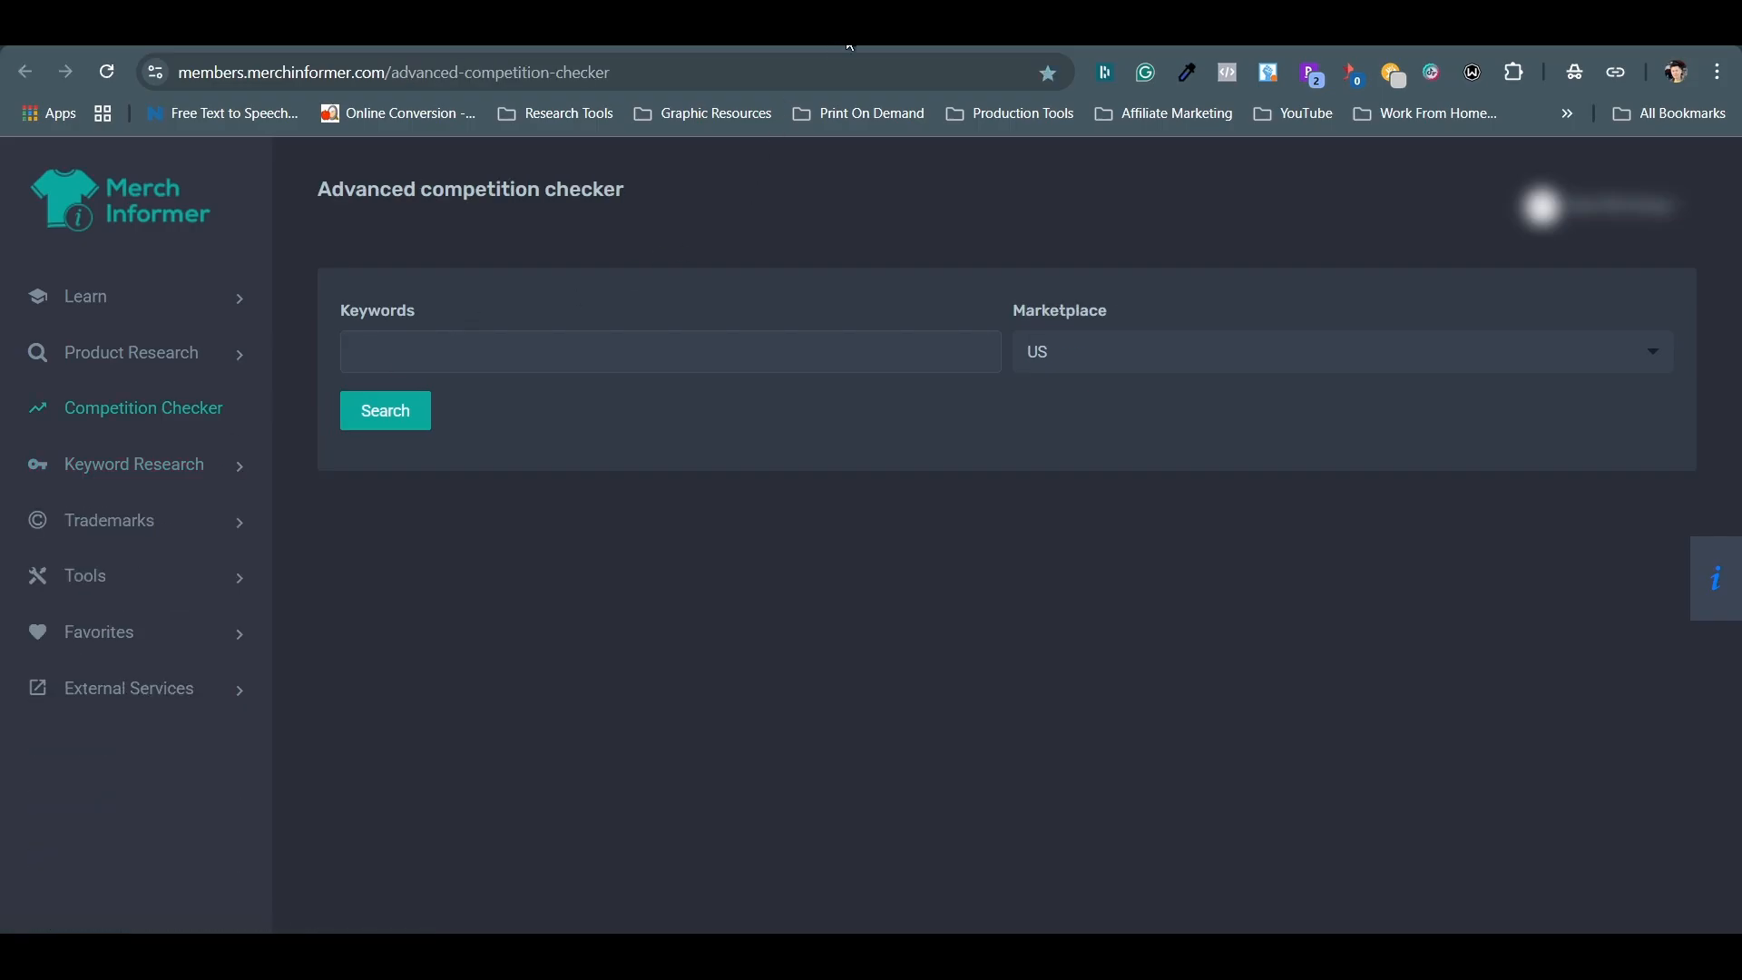
Step: Check the competition for the keyword "mom" in the US marketplace and view its score
{"action": "left_click", "coordinate": [495, 354]}
{"action": "type", "text": "mom"}
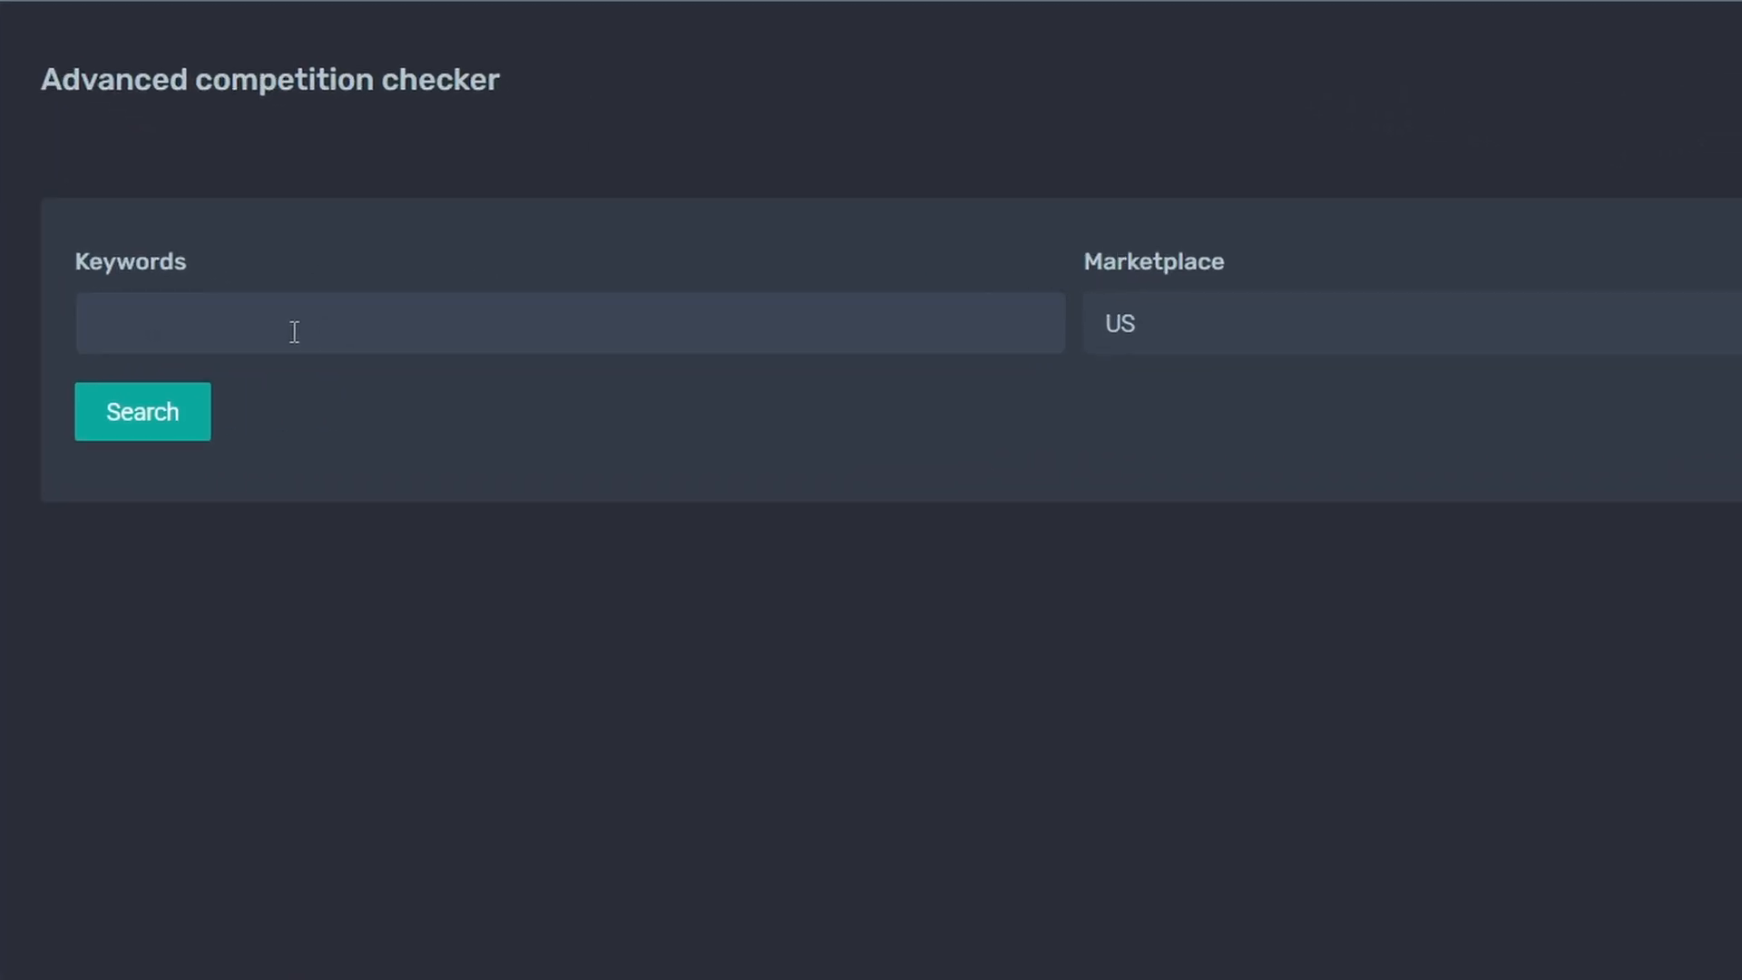
{"action": "key", "text": "Return"}
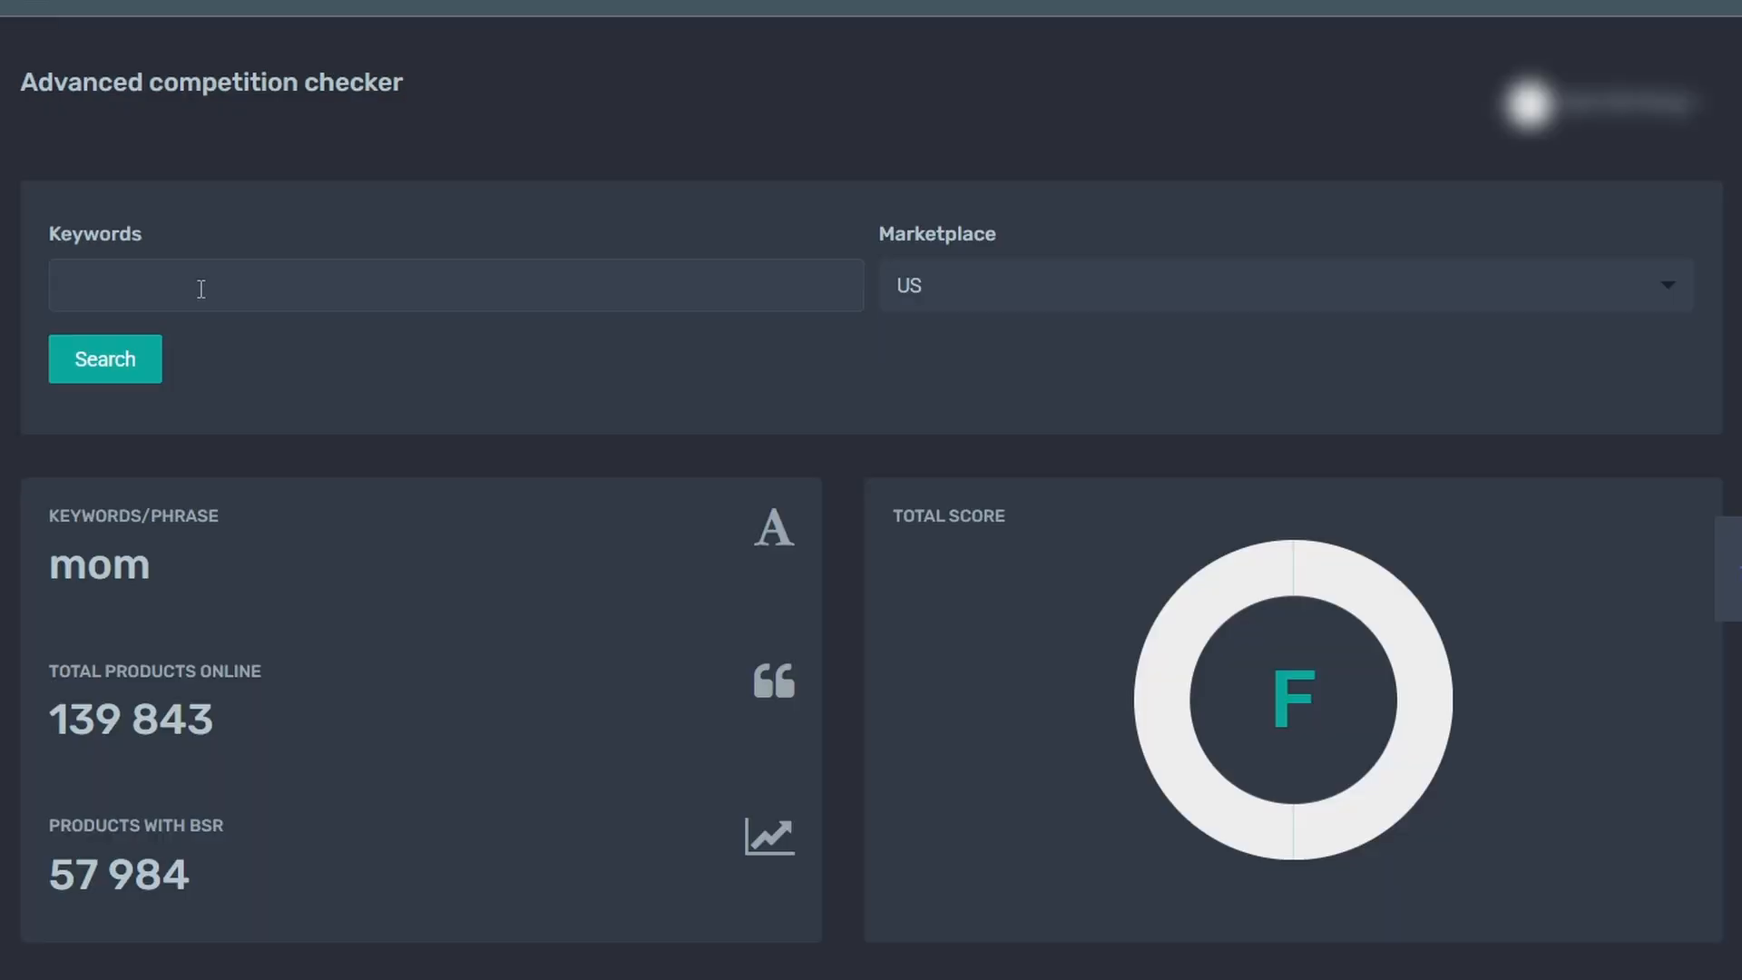
{"action": "scroll", "coordinate": [202, 289], "scroll_direction": "down", "scroll_amount": 2}
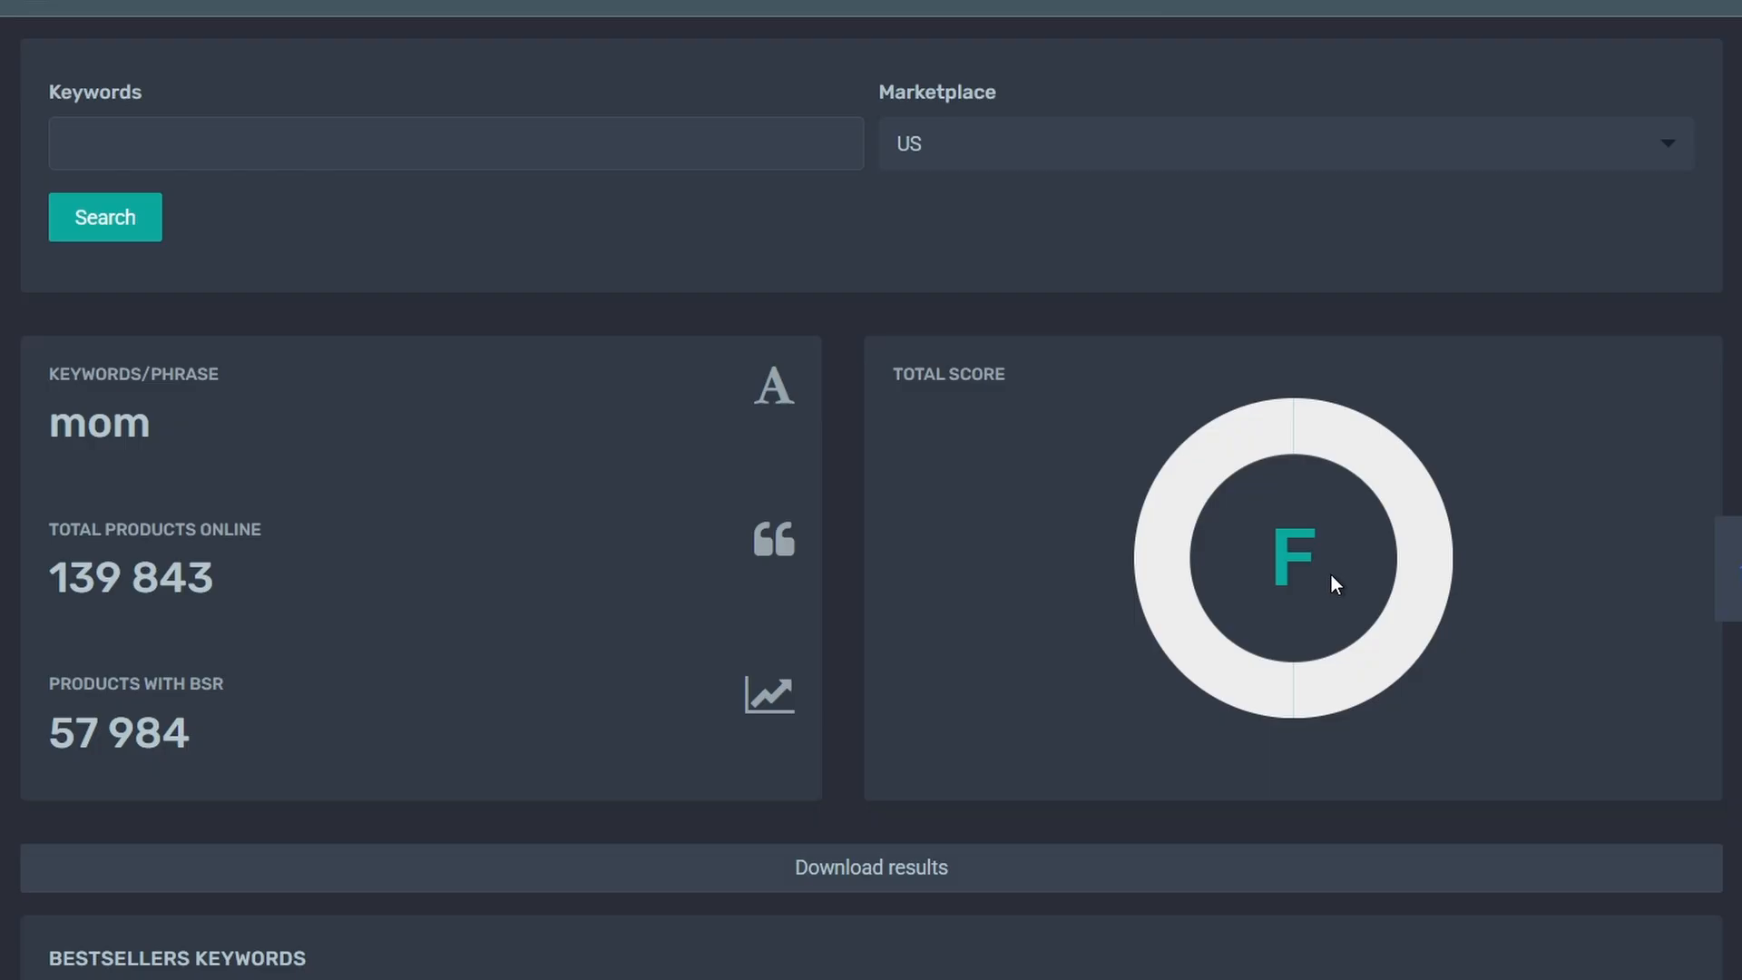
Step: Check the competition for "moms club" in the US marketplace and highlight BSR in the products-with-BSR label
{"action": "left_click", "coordinate": [452, 151]}
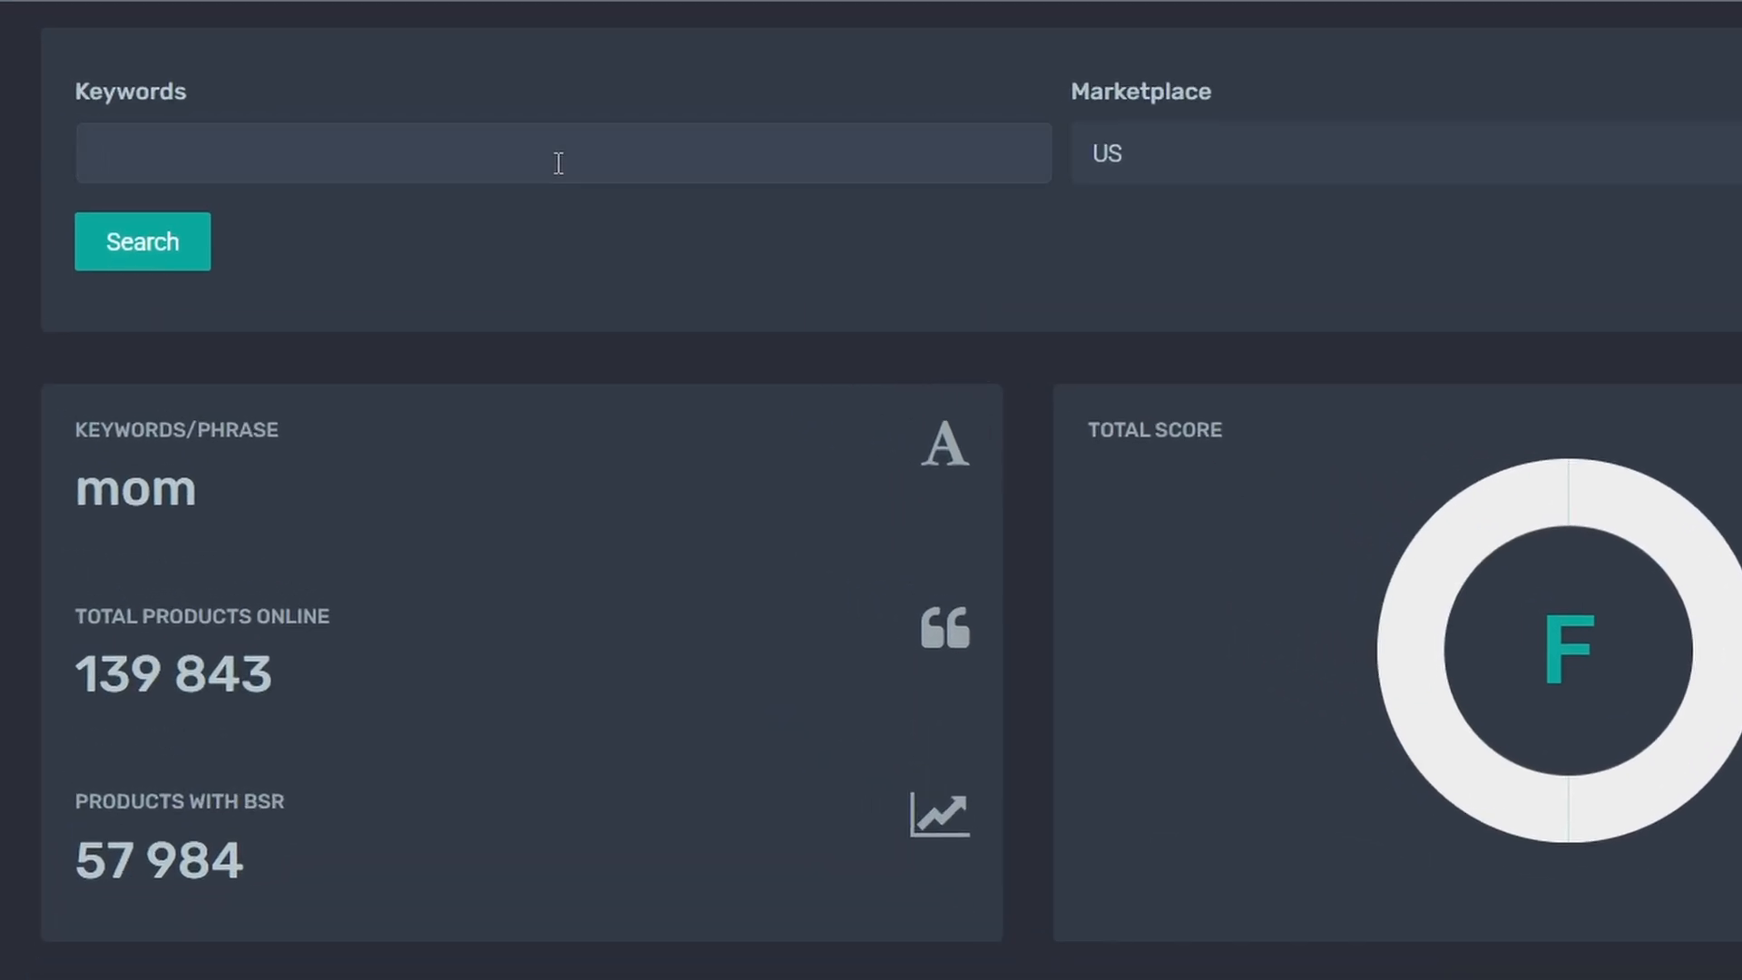
{"action": "type", "text": "moms club"}
{"action": "key", "text": "Return"}
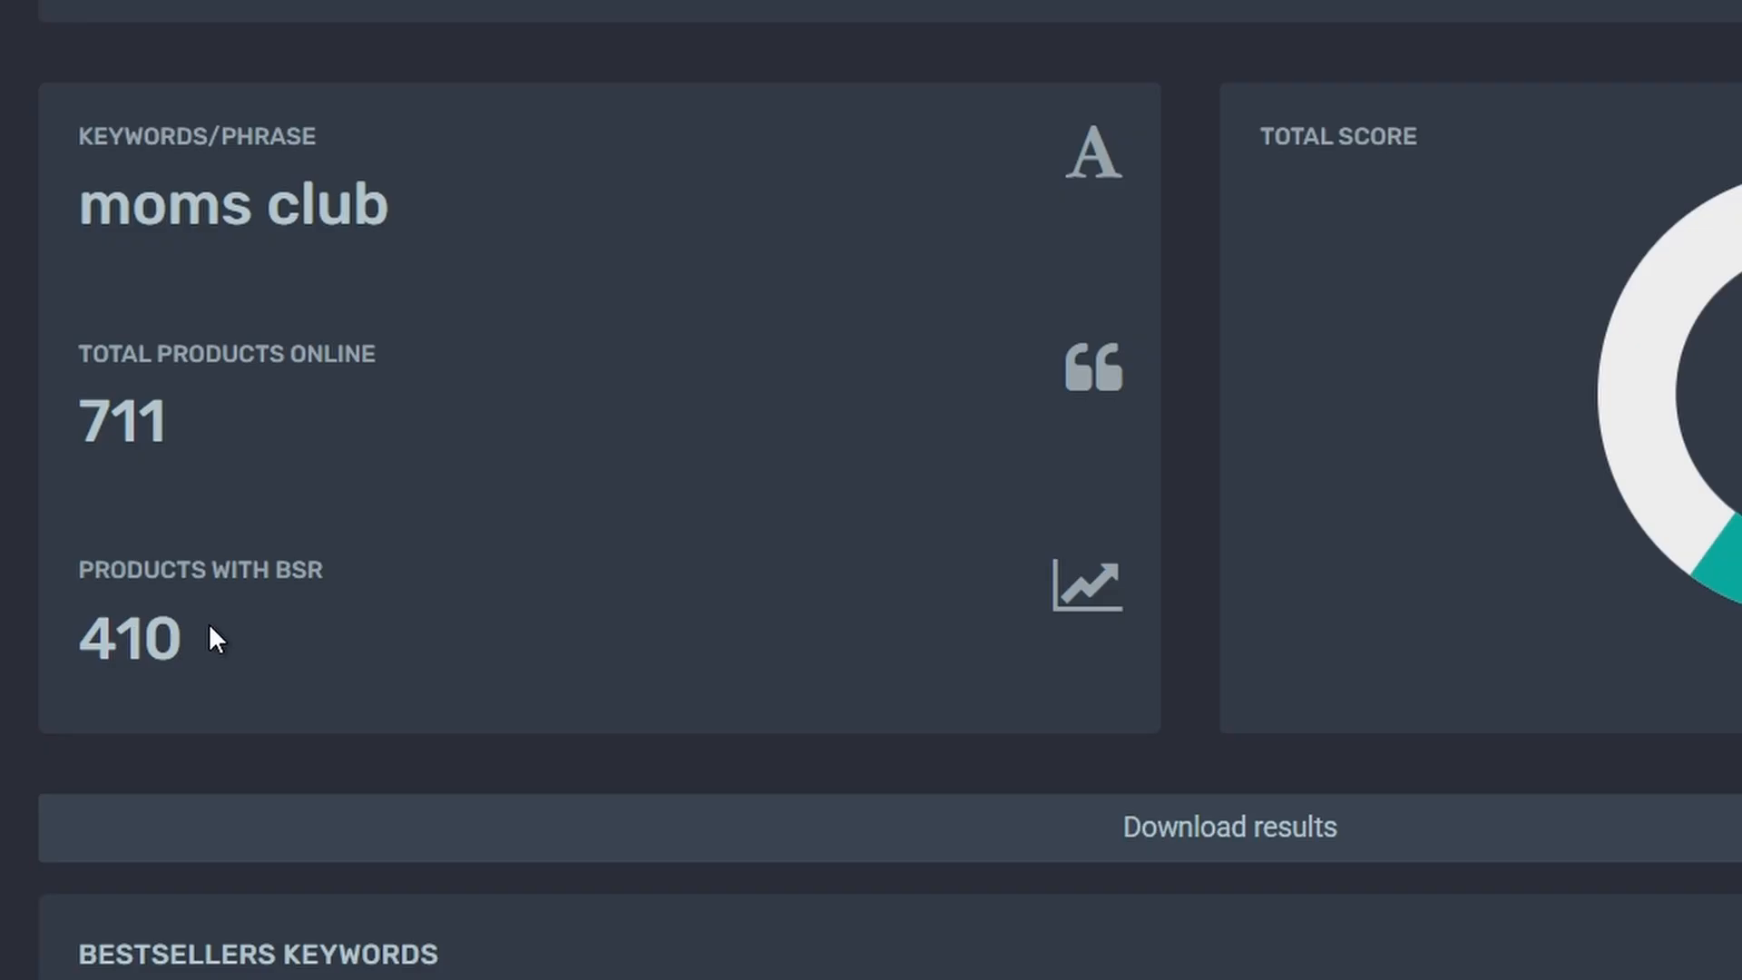
{"action": "left_click_drag", "start_coordinate": [274, 579], "coordinate": [328, 562]}
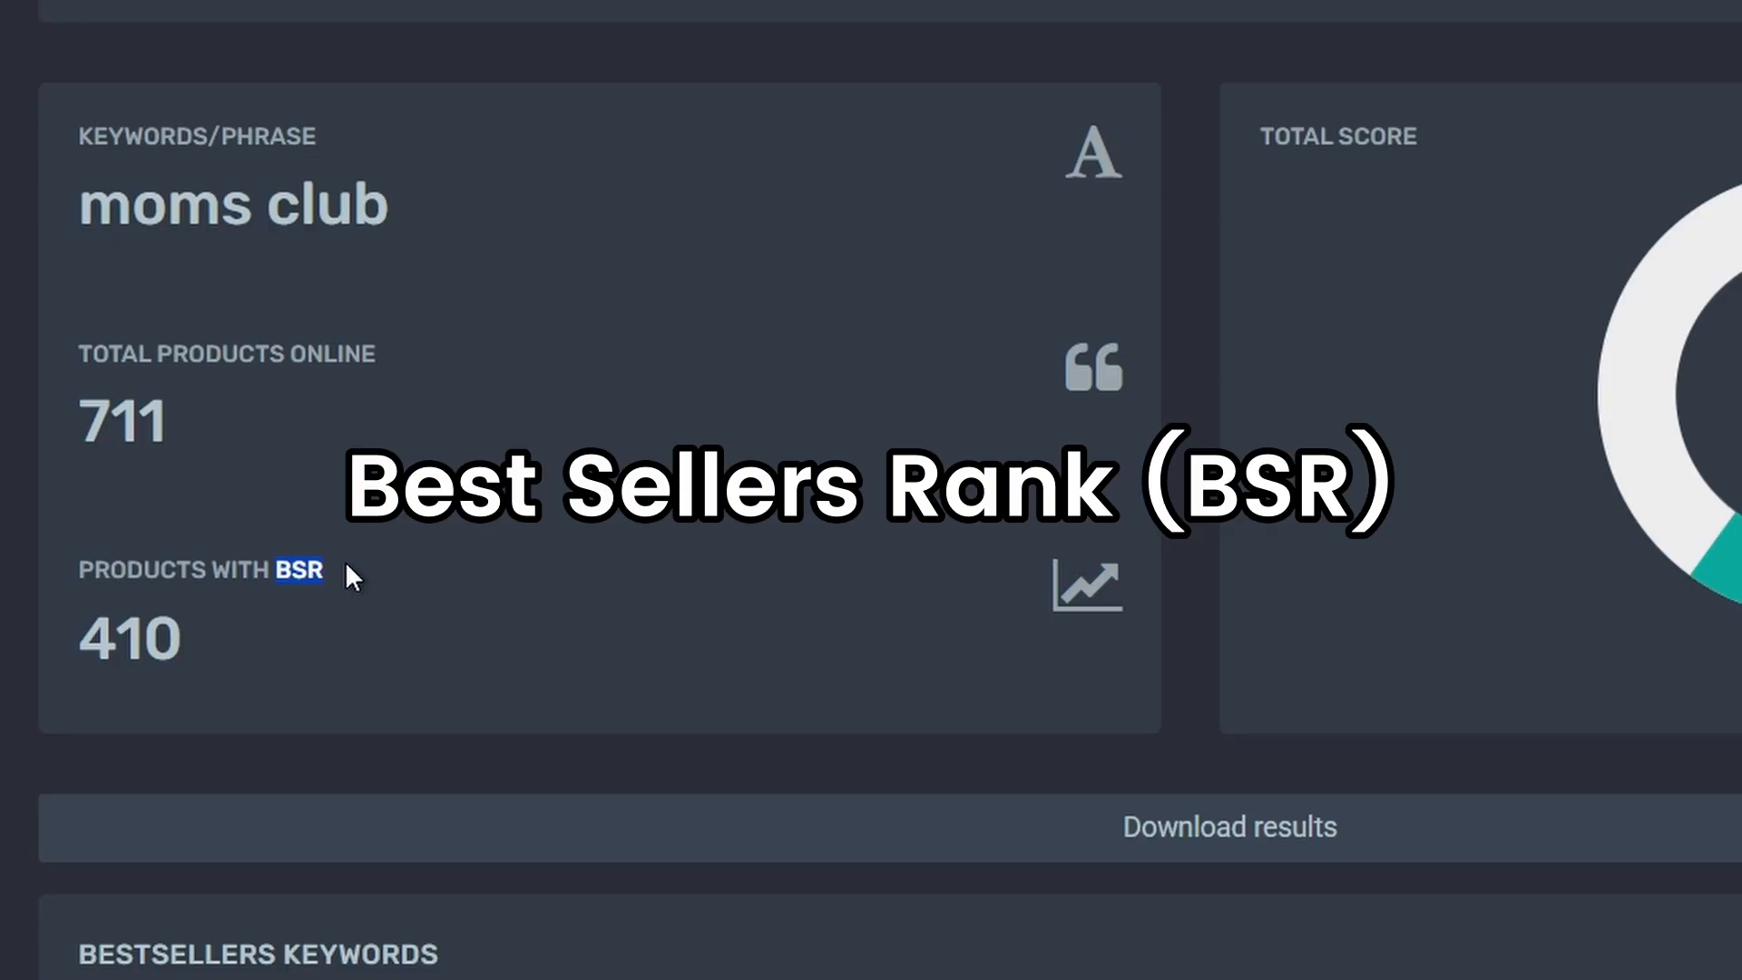
Step: Examine the bestselling "moms club" shirts, comparing their designs, BSR and estimated sales
{"action": "scroll", "coordinate": [252, 676], "scroll_direction": "down", "scroll_amount": 12}
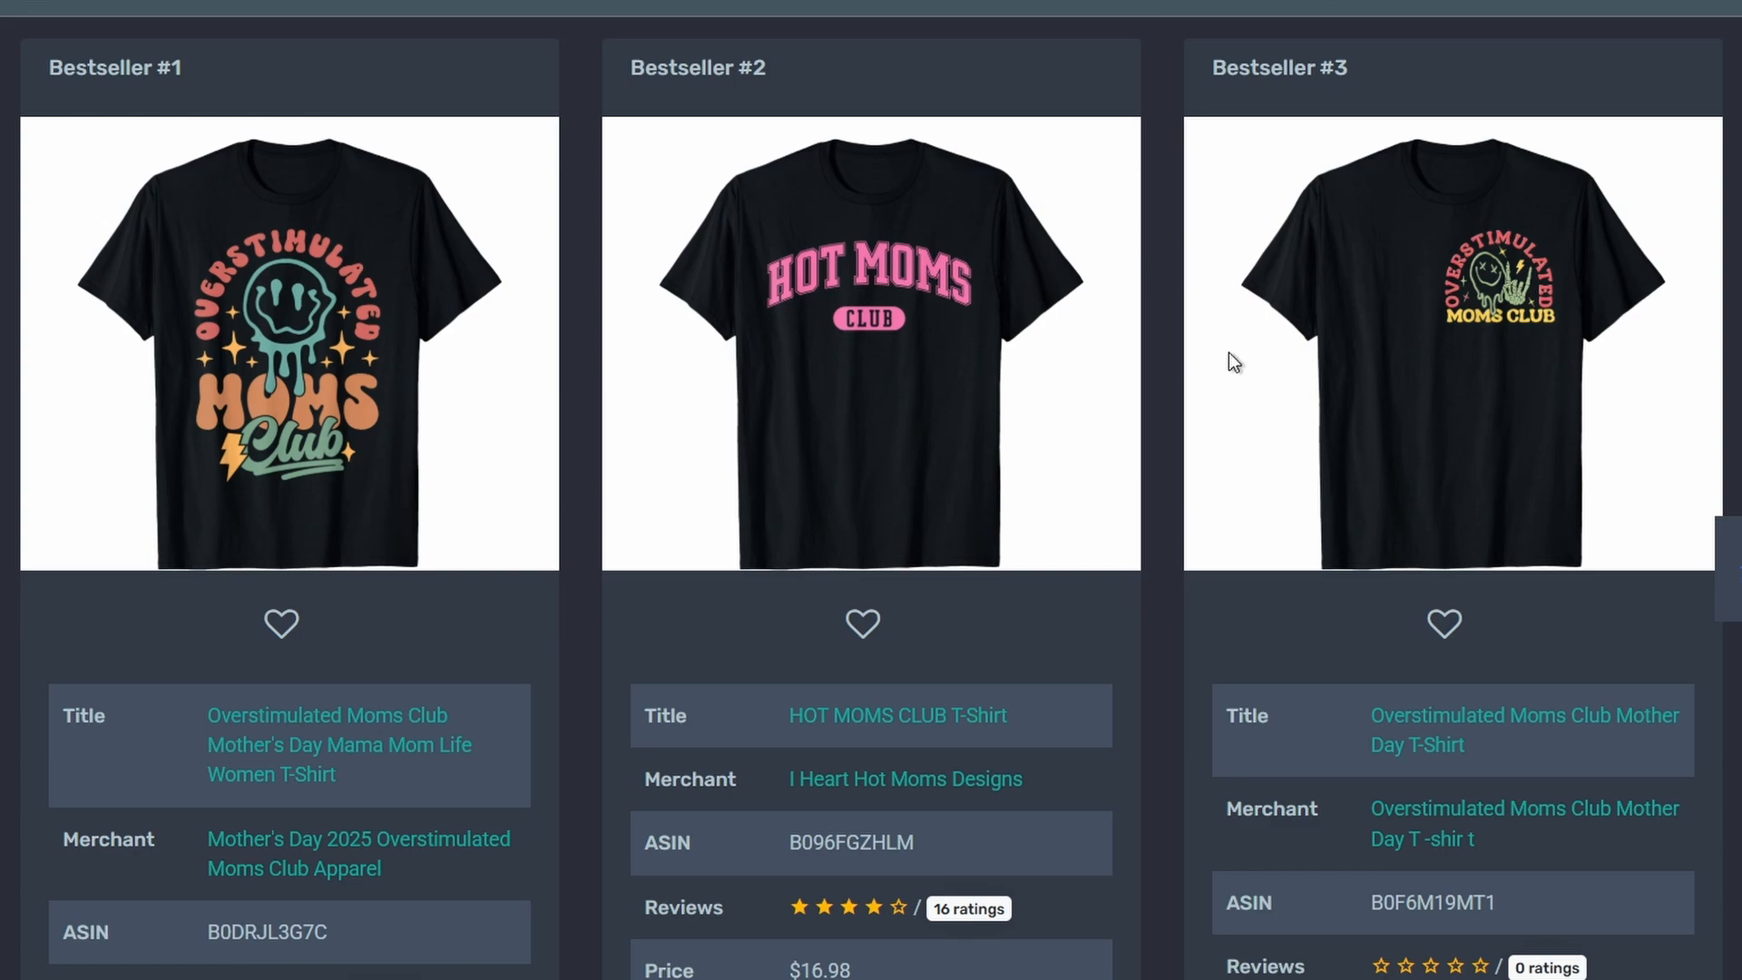
{"action": "scroll", "coordinate": [1230, 356], "scroll_direction": "down", "scroll_amount": 5}
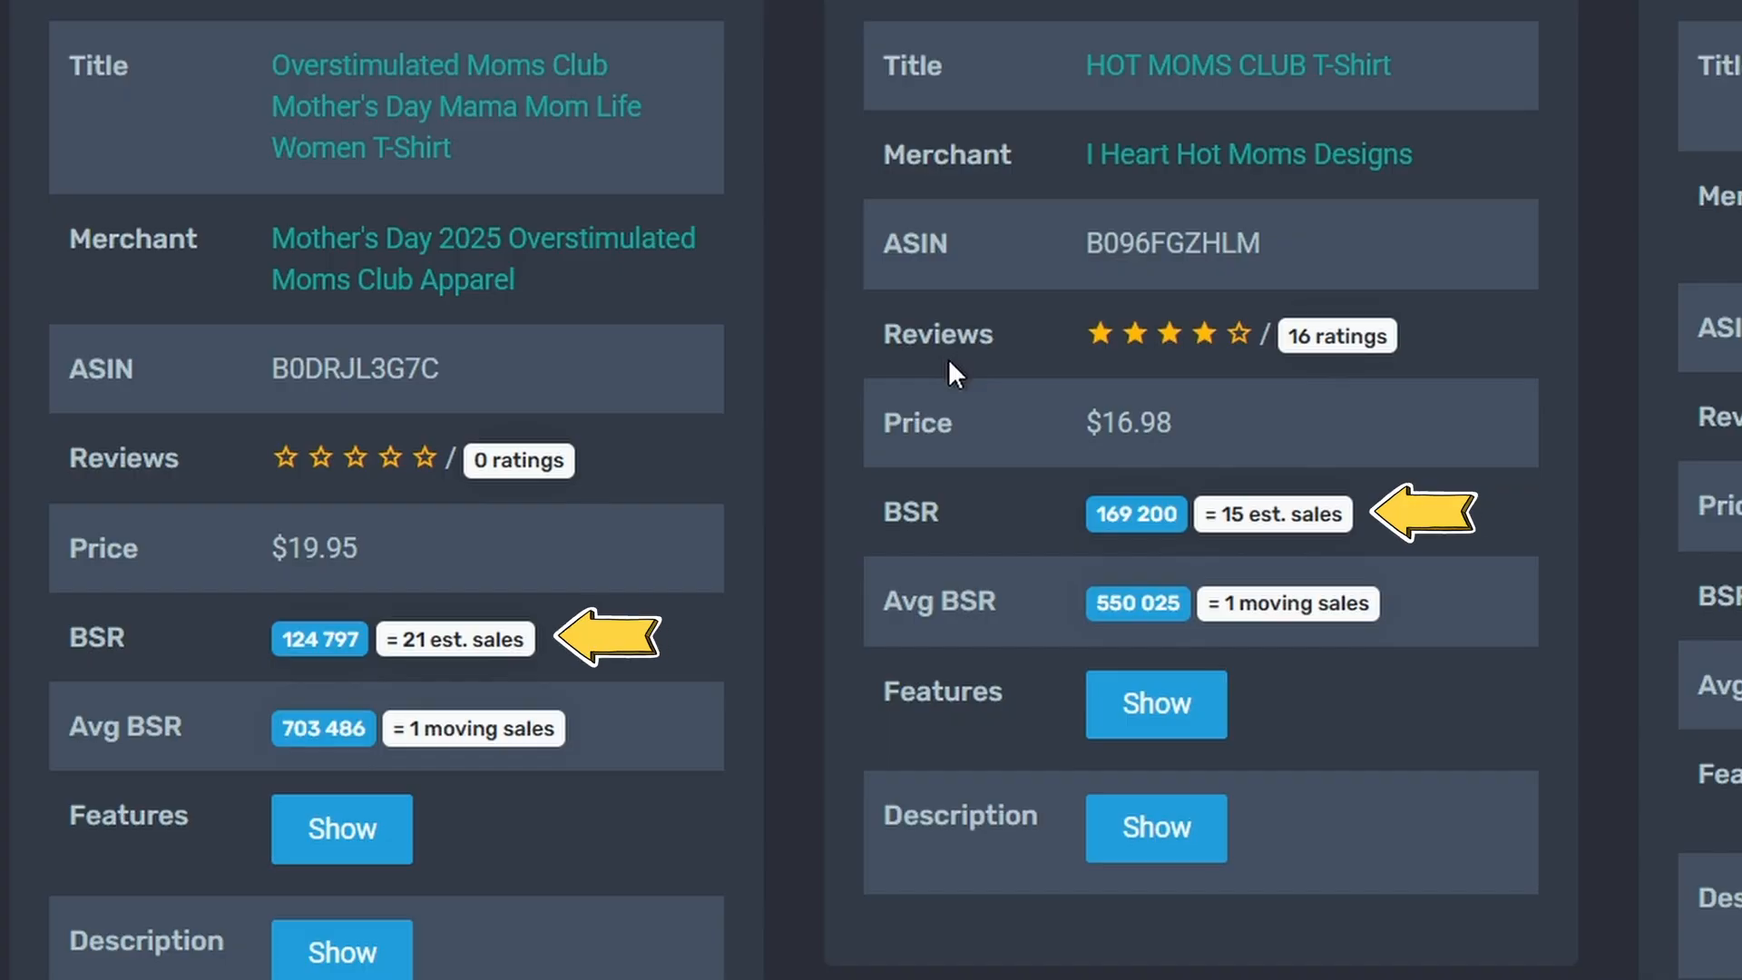
{"action": "scroll", "coordinate": [949, 357], "scroll_direction": "down", "scroll_amount": 2}
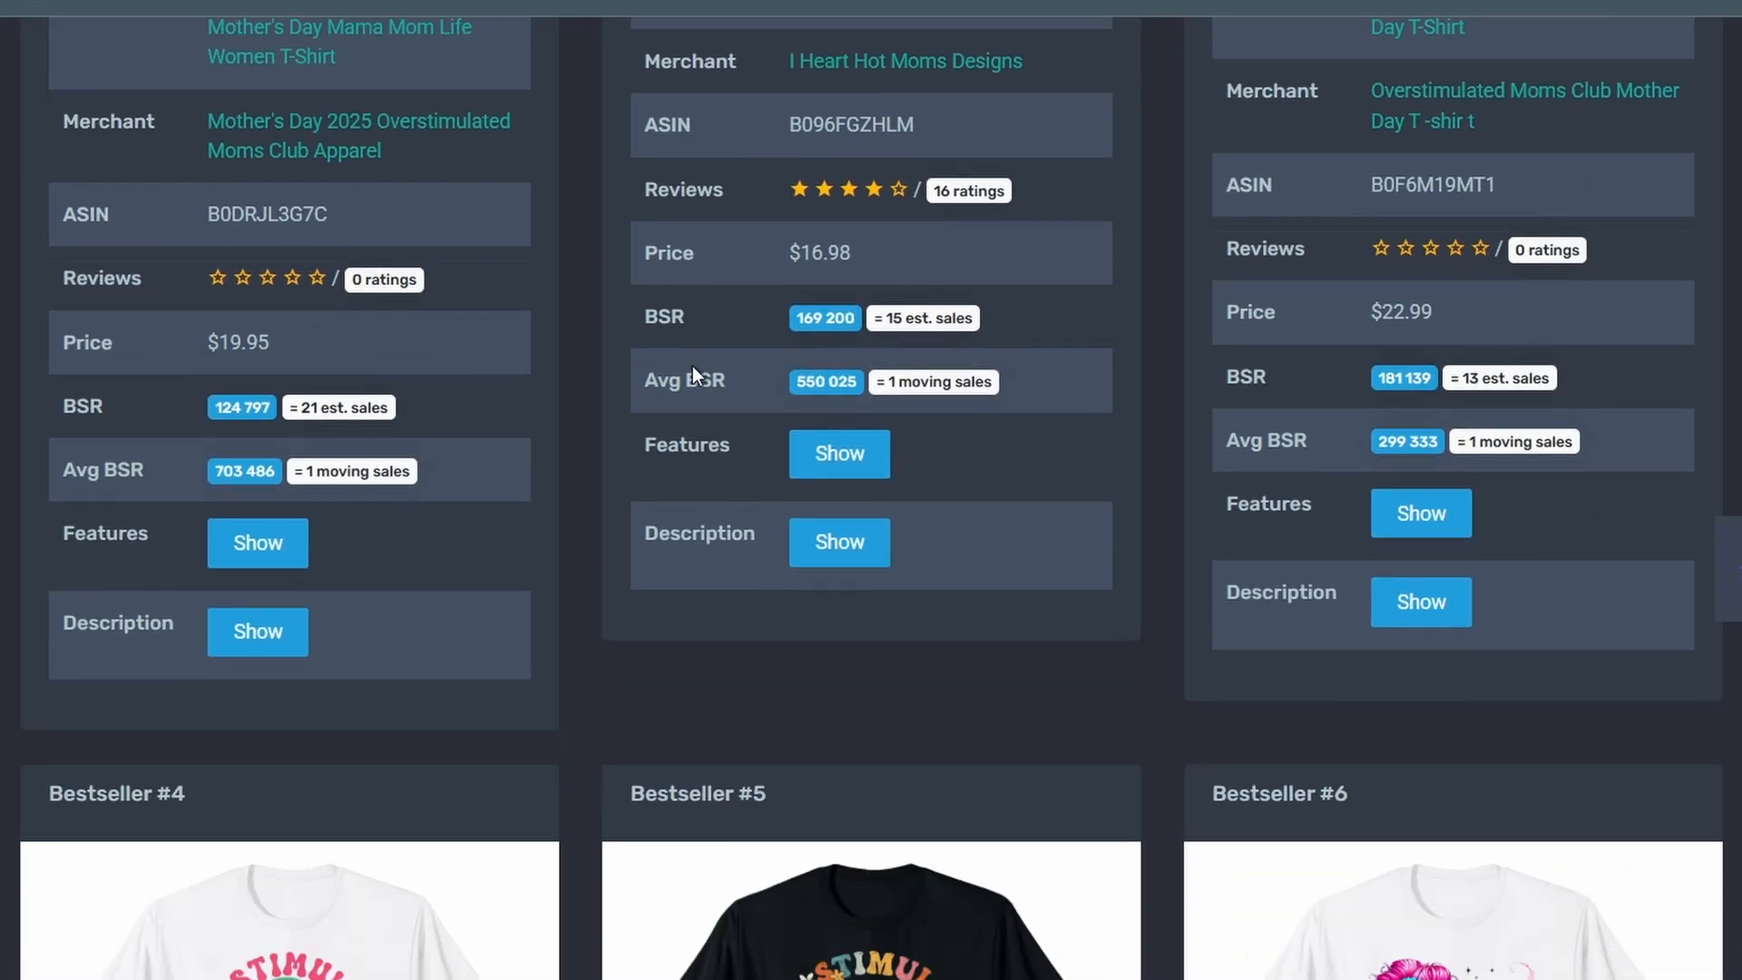
{"action": "scroll", "coordinate": [693, 366], "scroll_direction": "down", "scroll_amount": 20}
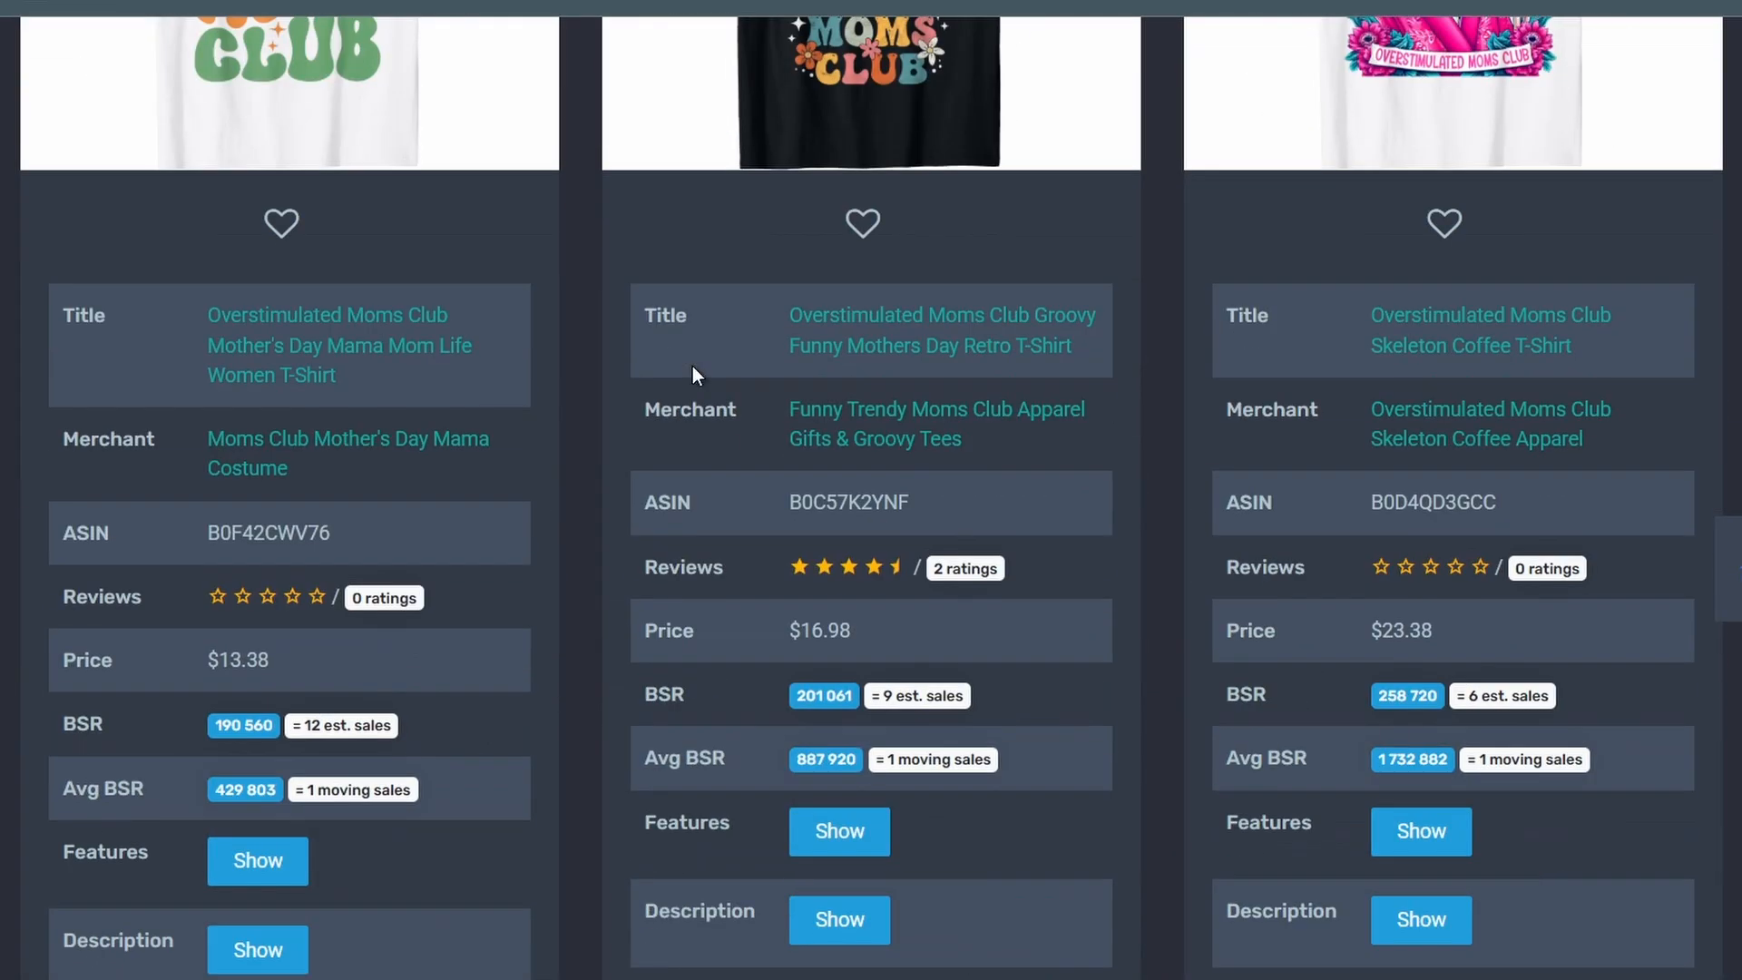
{"action": "scroll", "coordinate": [693, 367], "scroll_direction": "down", "scroll_amount": 3}
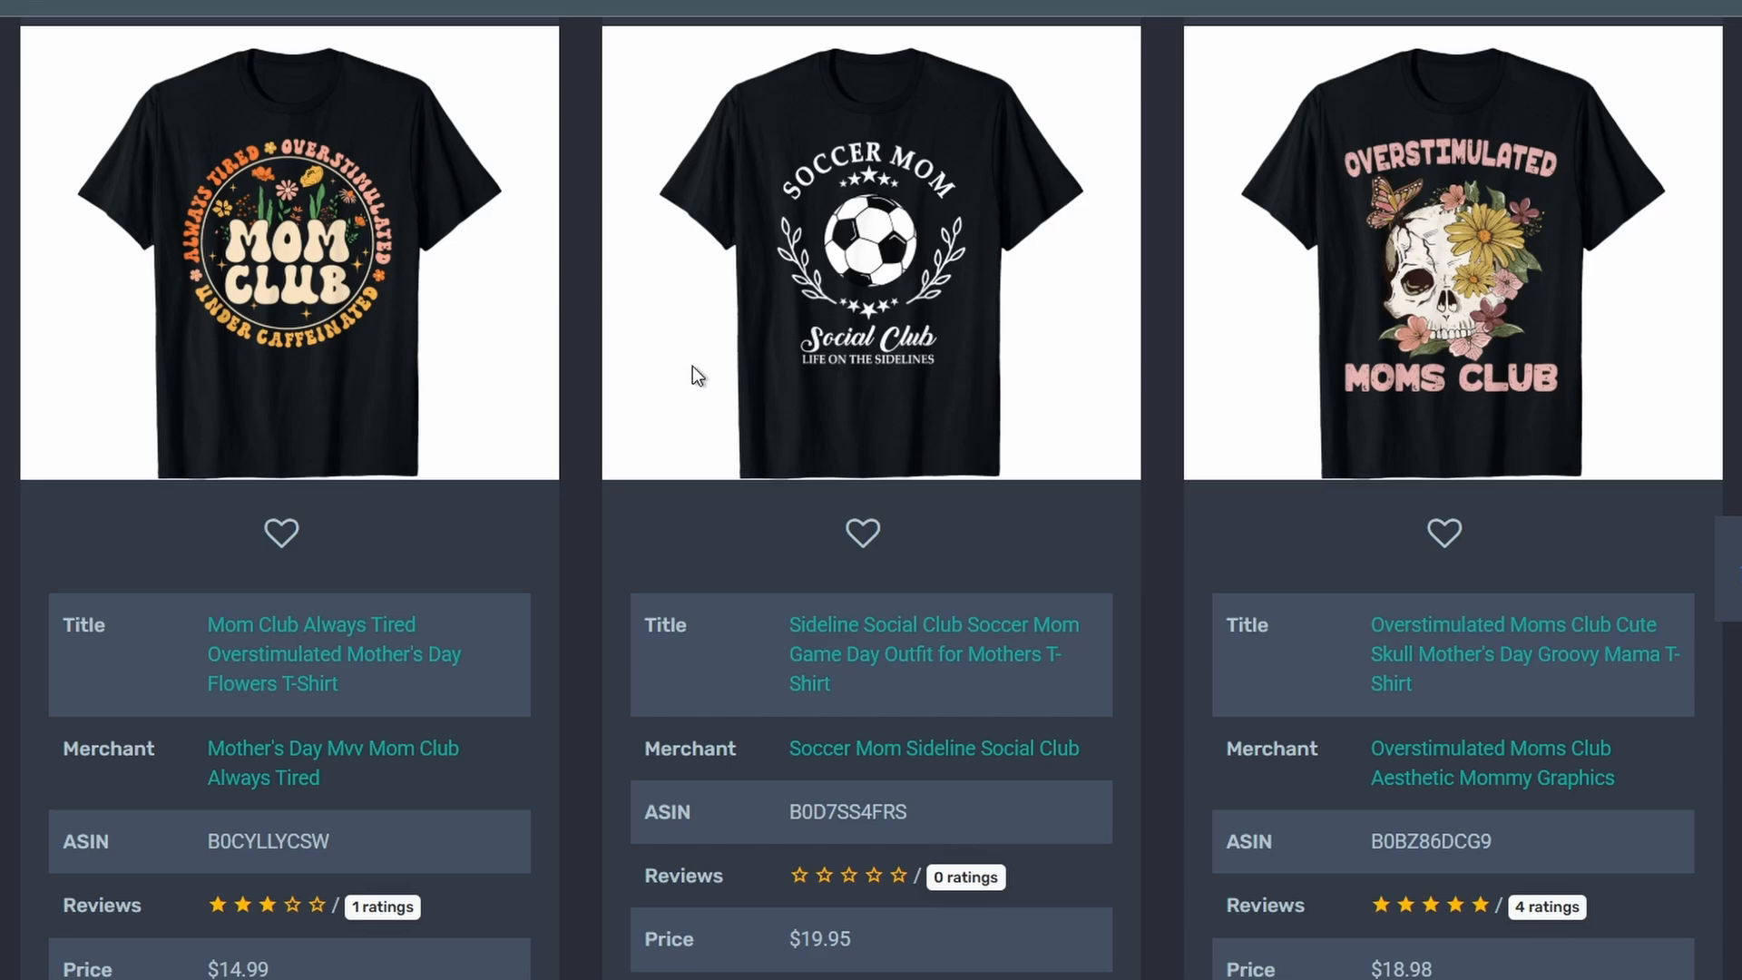
{"action": "scroll", "coordinate": [675, 336], "scroll_direction": "up", "scroll_amount": 9}
{"action": "scroll", "coordinate": [675, 336], "scroll_direction": "up", "scroll_amount": 8}
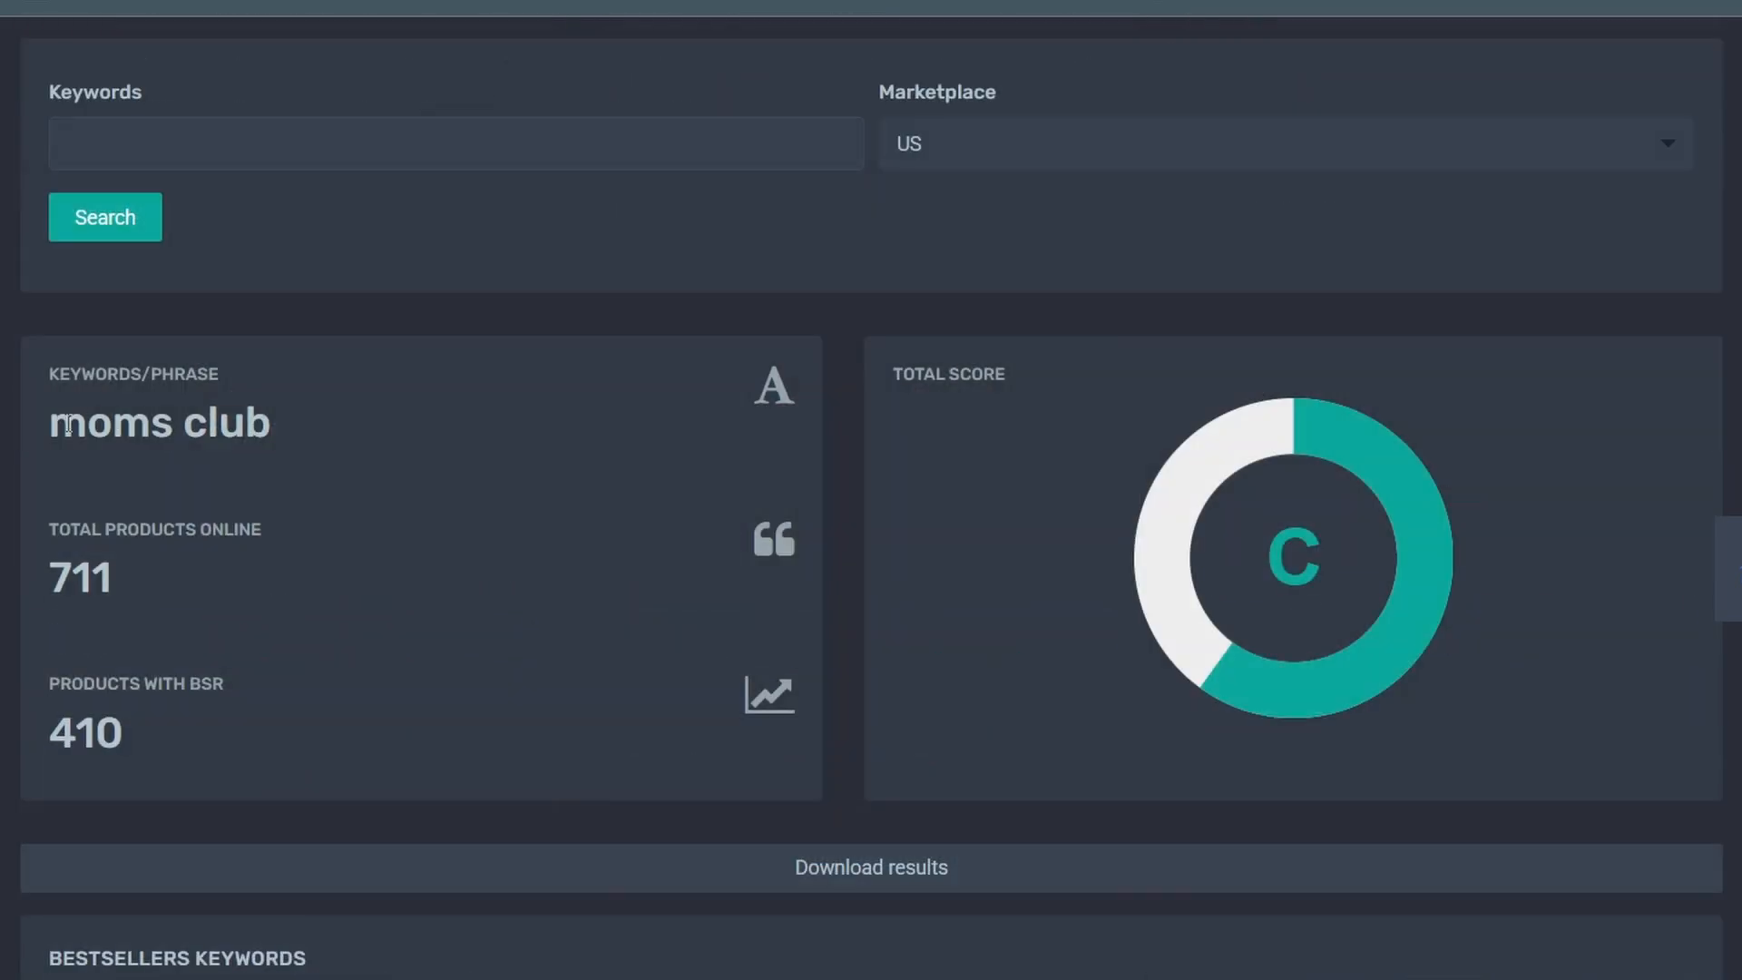
Step: Copy the phrase "moms club" from the competition results and search for it in the Keyword Finder with Amazon US as source
{"action": "left_click_drag", "start_coordinate": [69, 424], "coordinate": [270, 430]}
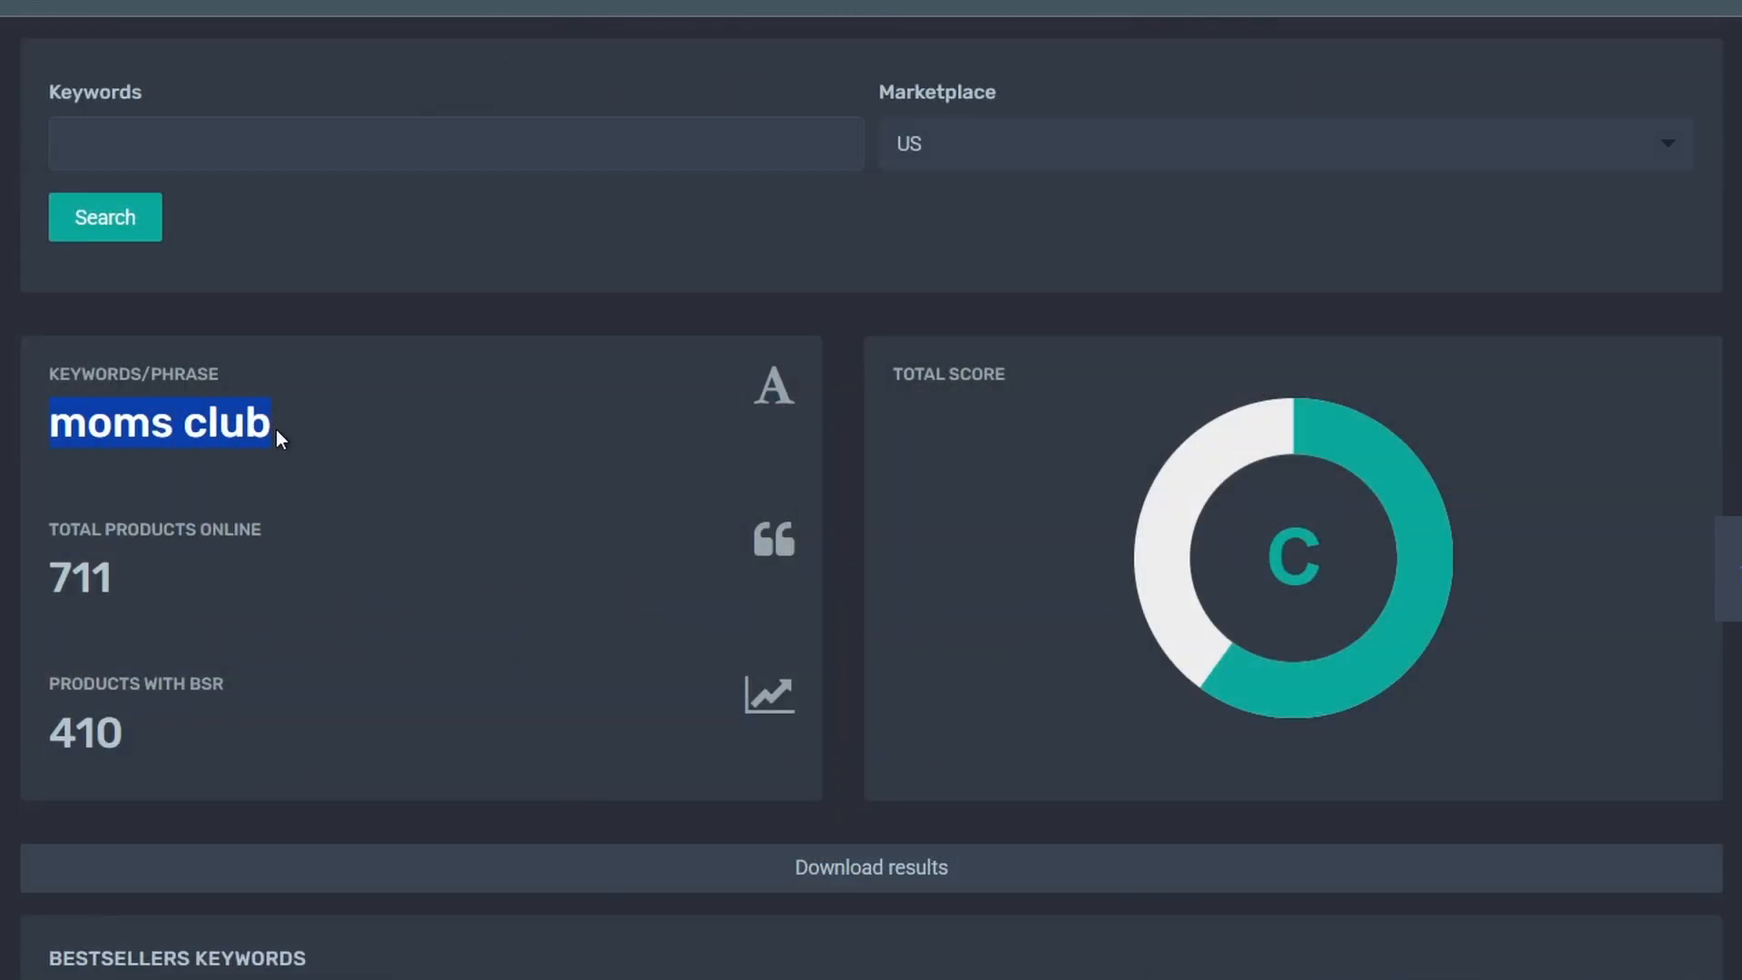
{"action": "right_click", "coordinate": [252, 428]}
{"action": "left_click", "coordinate": [395, 464]}
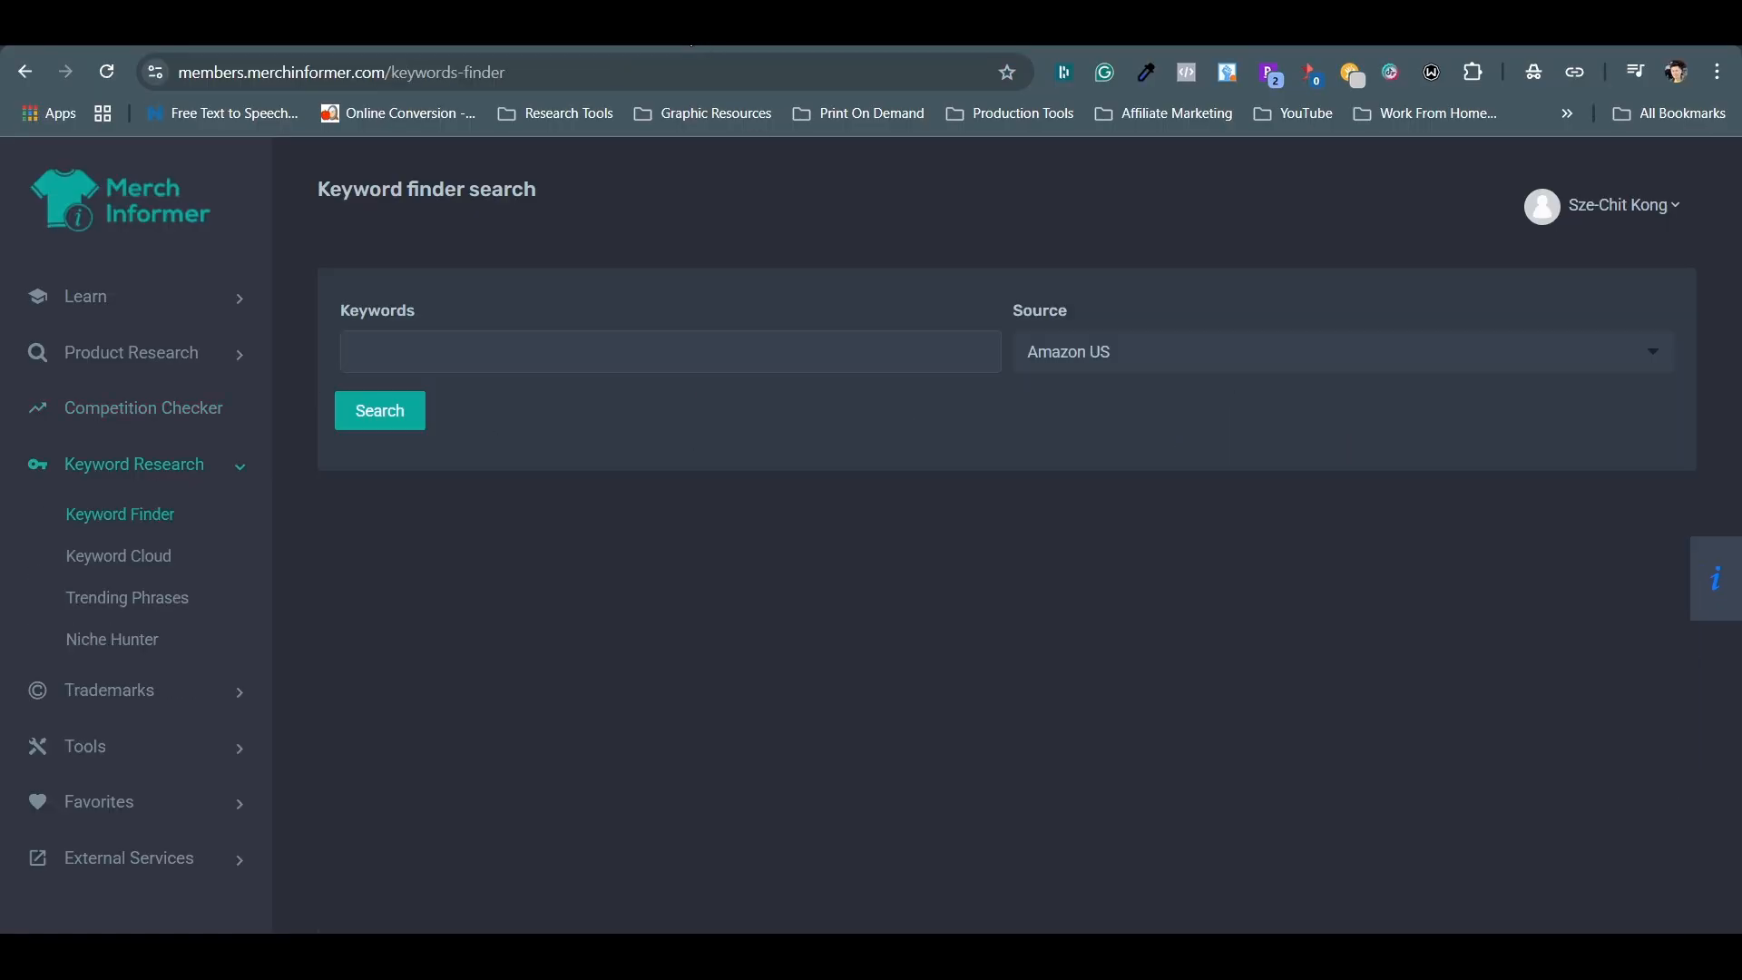
{"action": "right_click", "coordinate": [418, 350]}
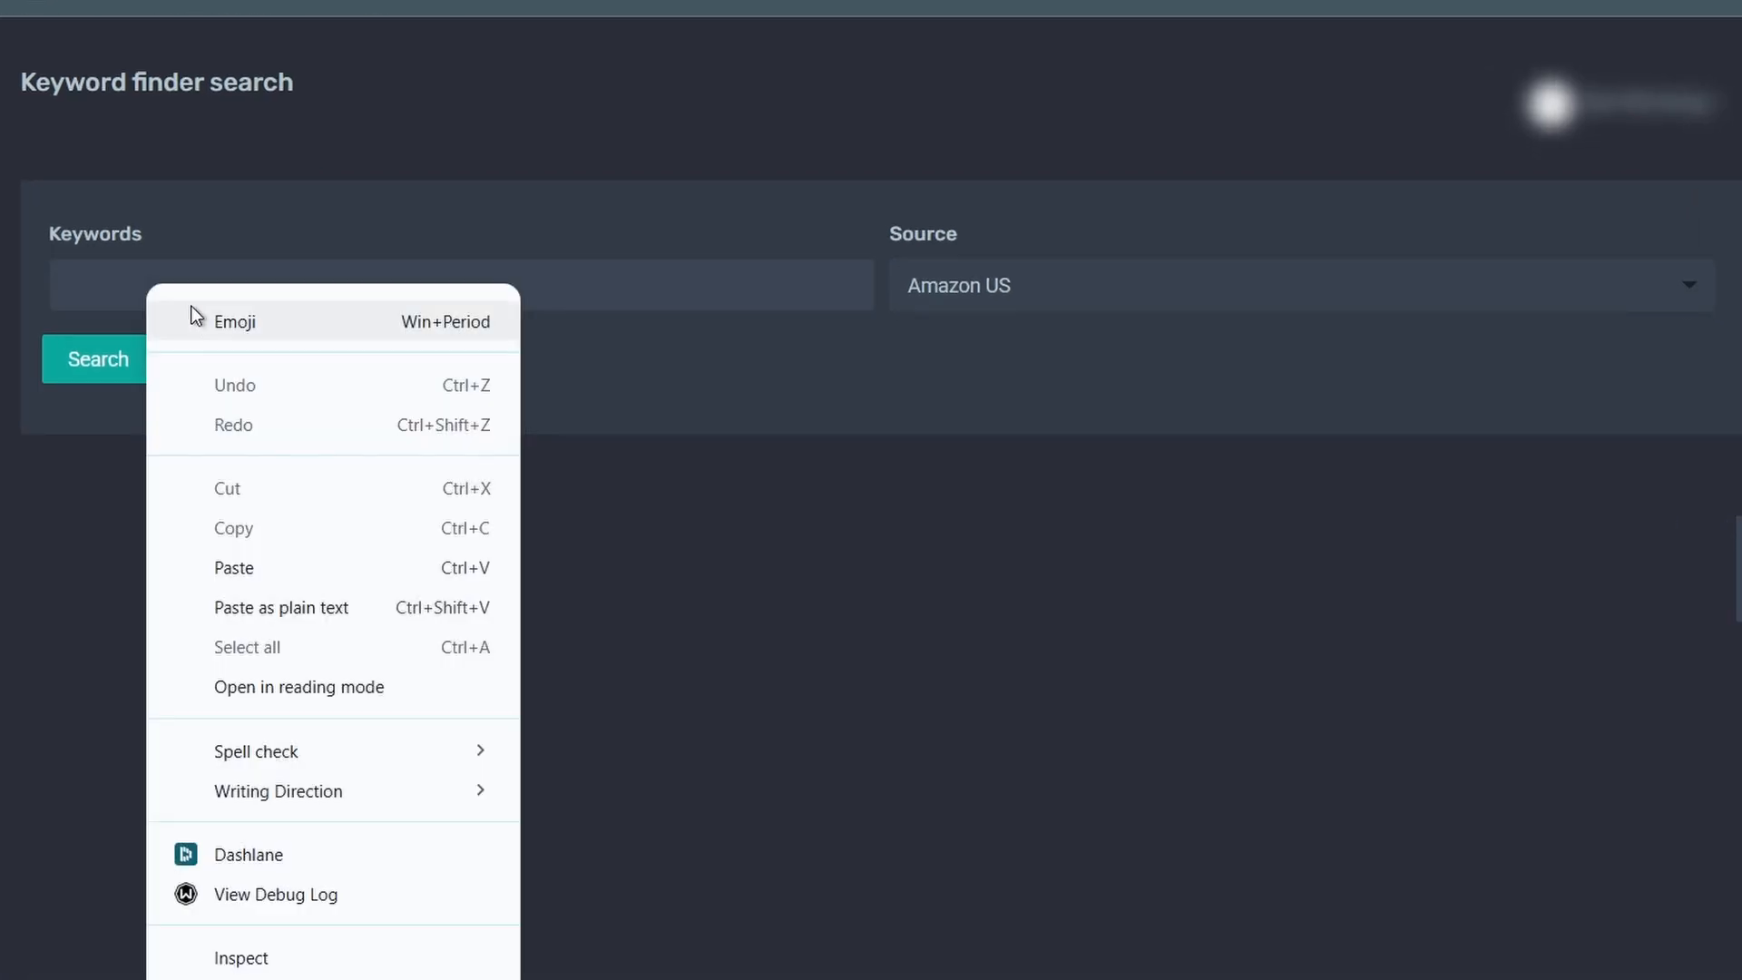
{"action": "left_click", "coordinate": [285, 565]}
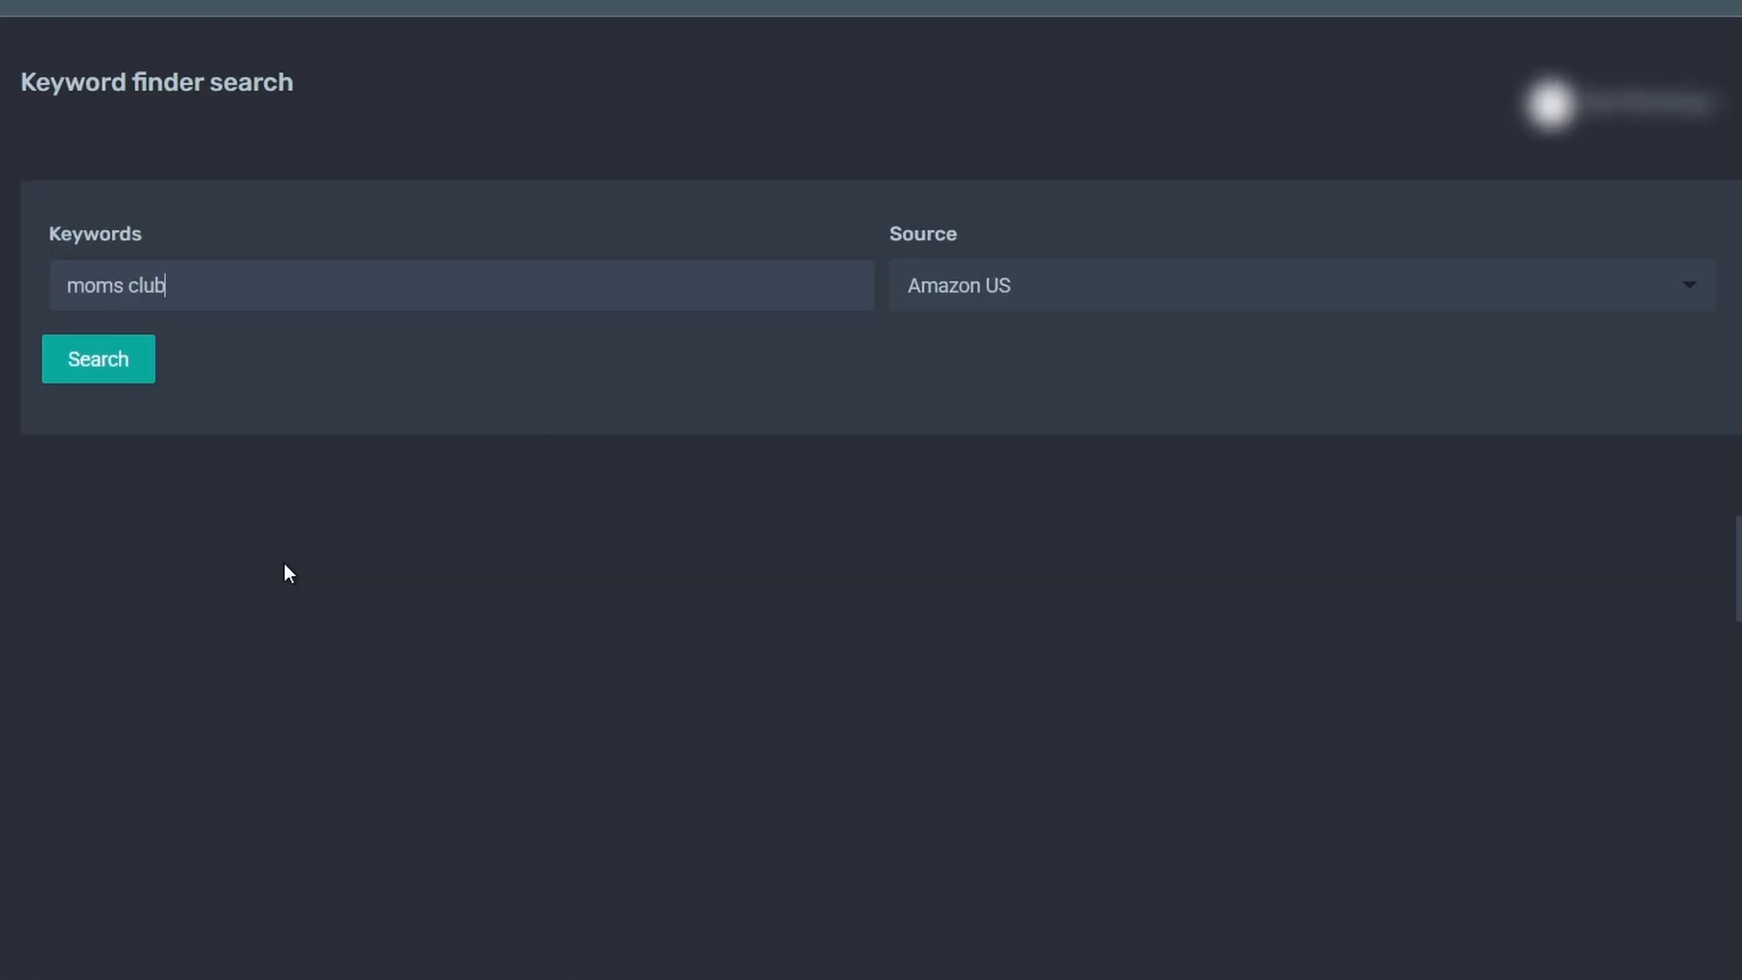
{"action": "key", "text": "Return"}
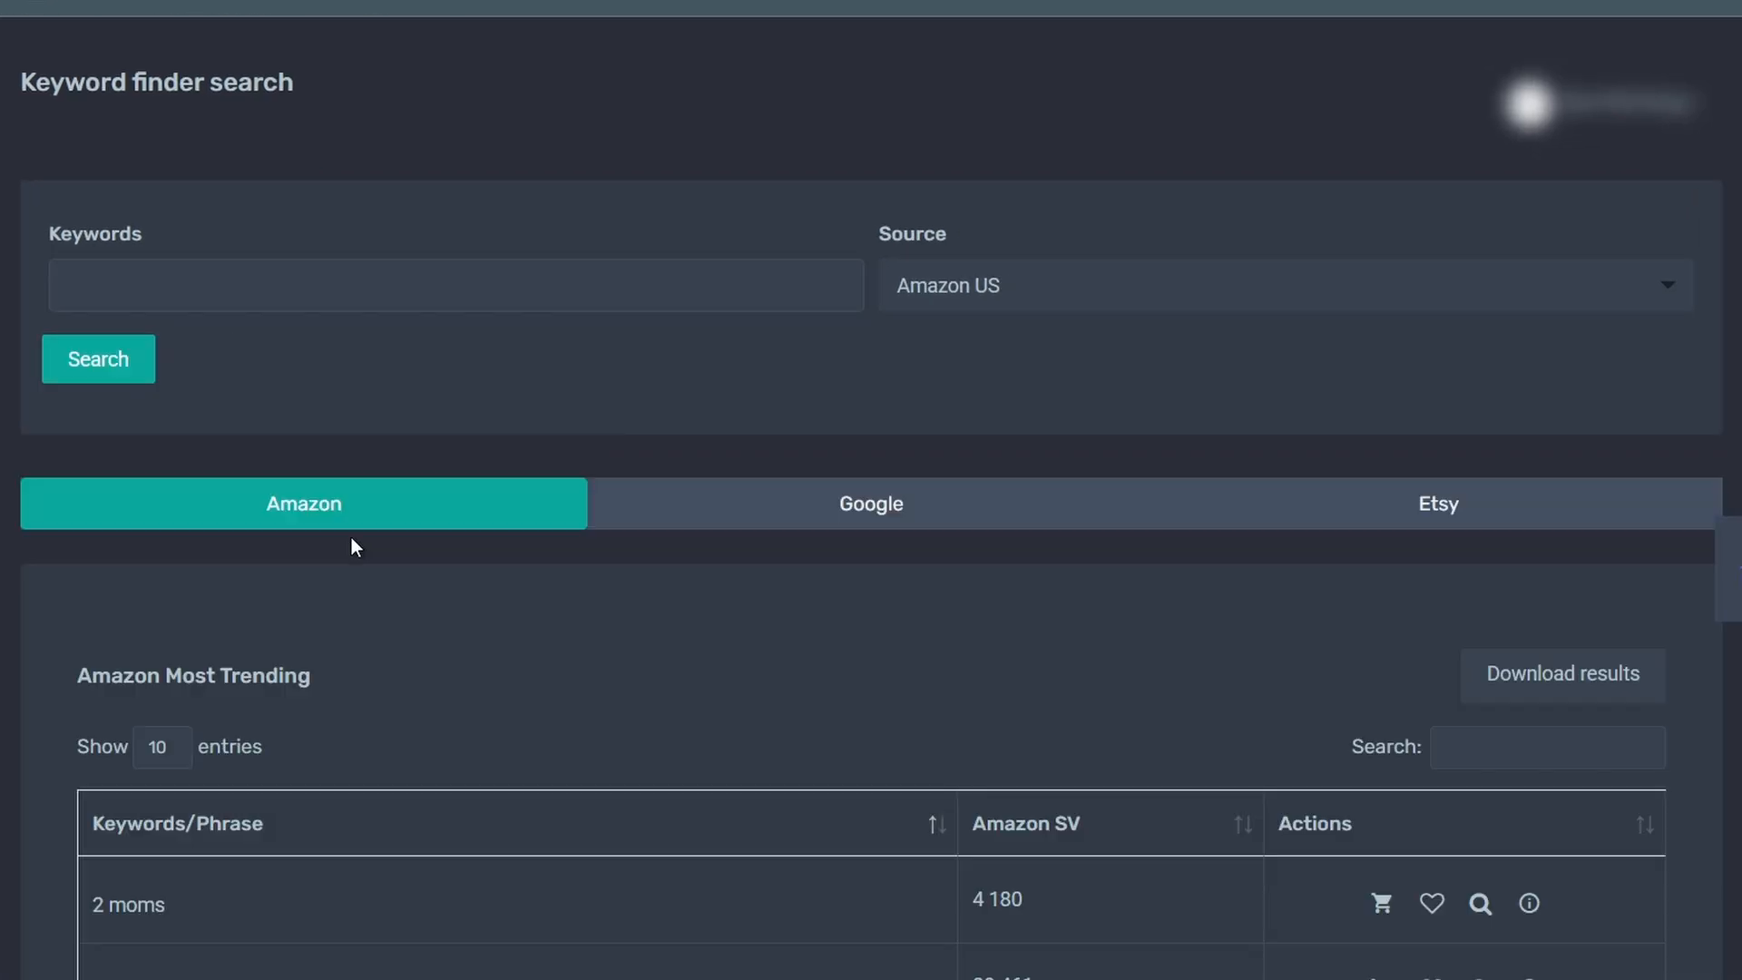
Step: Show 100 entries in the Amazon Most Trending keyword table
{"action": "scroll", "coordinate": [351, 537], "scroll_direction": "down", "scroll_amount": 1}
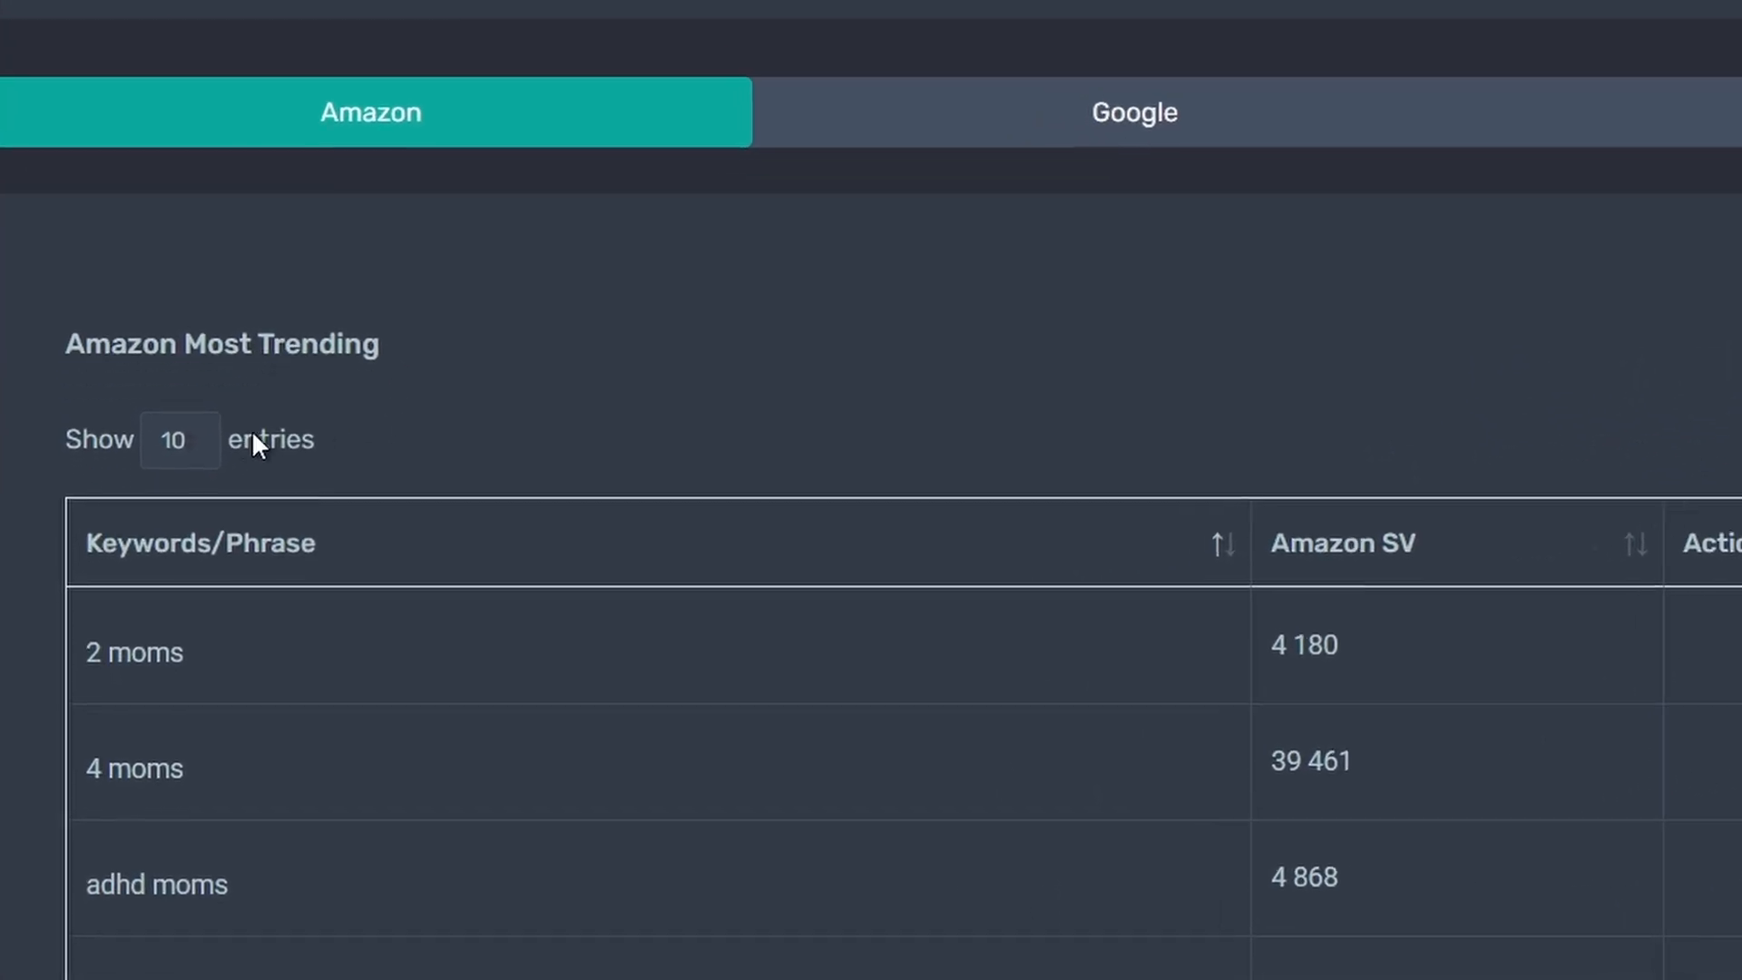
{"action": "left_click", "coordinate": [193, 442]}
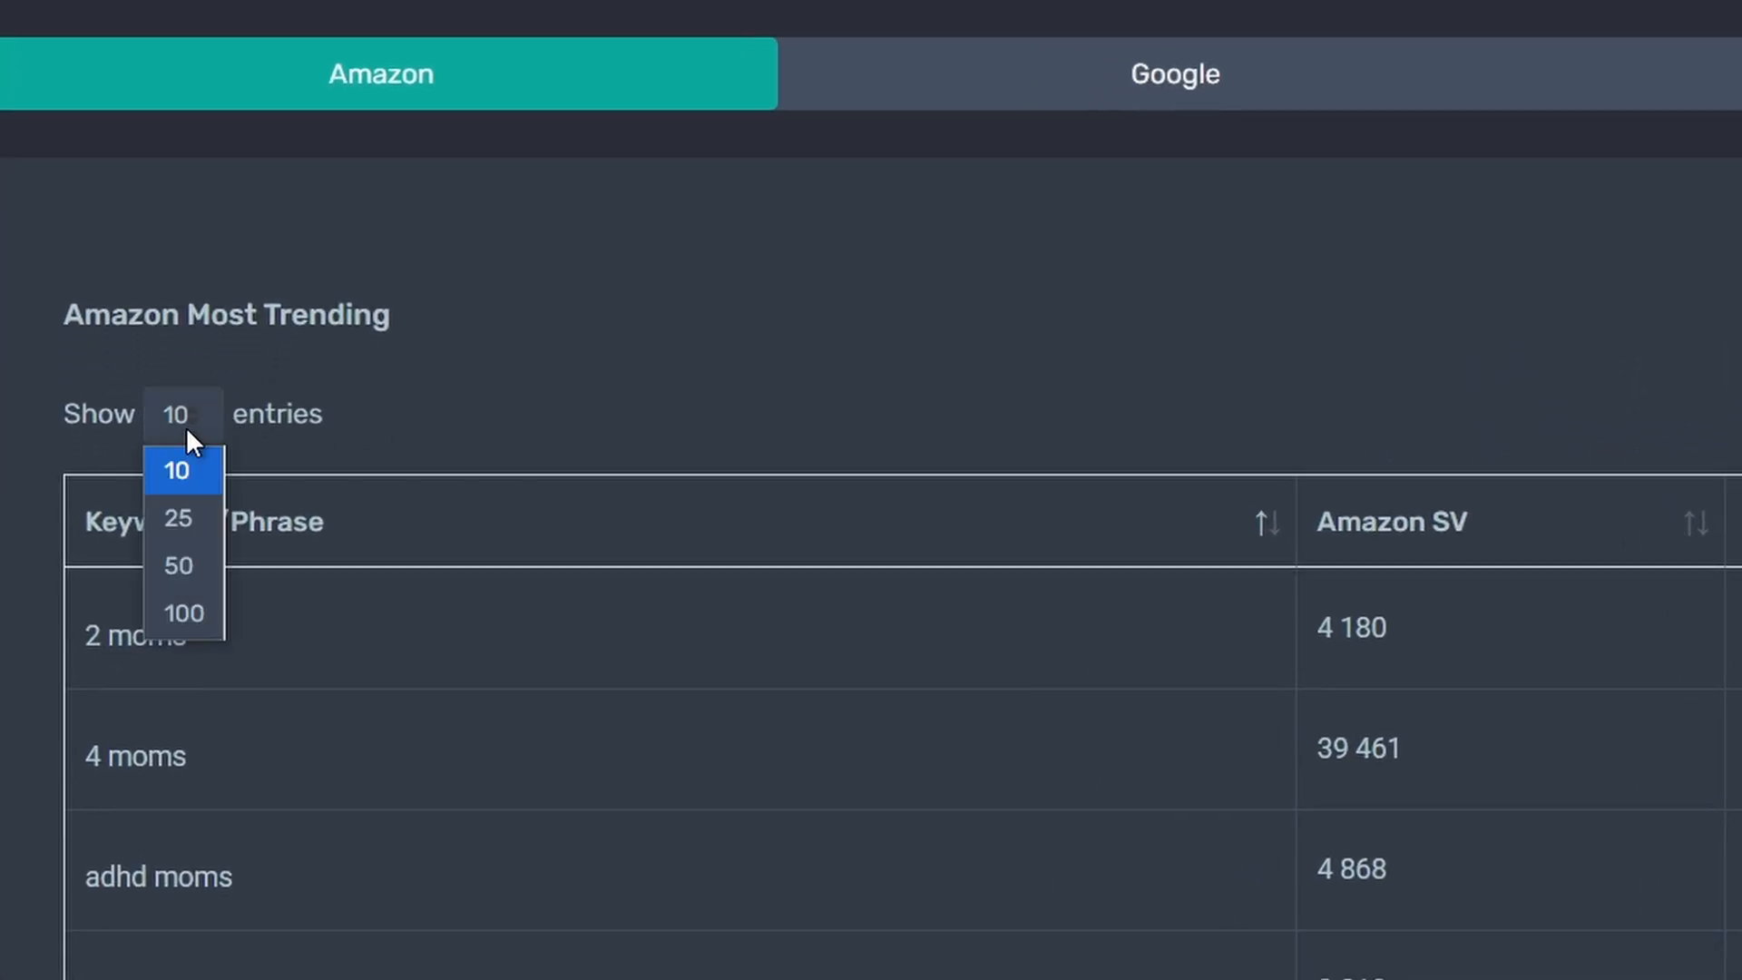
{"action": "left_click", "coordinate": [177, 614]}
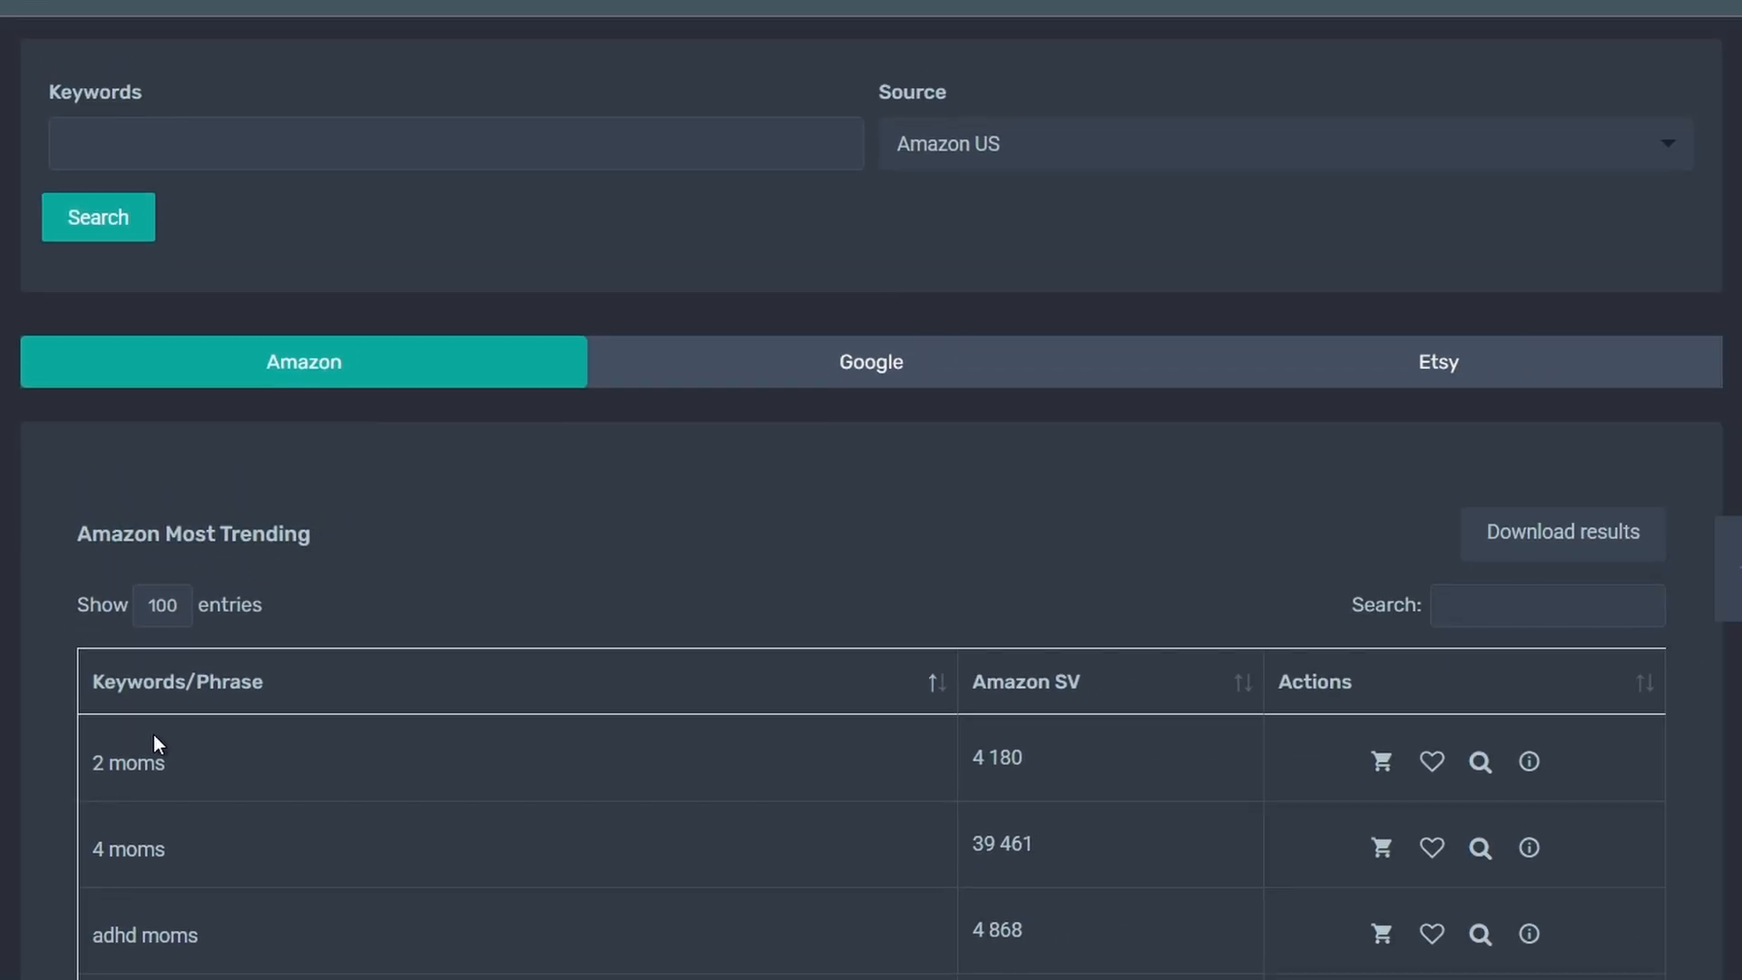
Step: Sort the Amazon keyword table by Amazon SV from highest to lowest
{"action": "scroll", "coordinate": [154, 733], "scroll_direction": "down", "scroll_amount": 5}
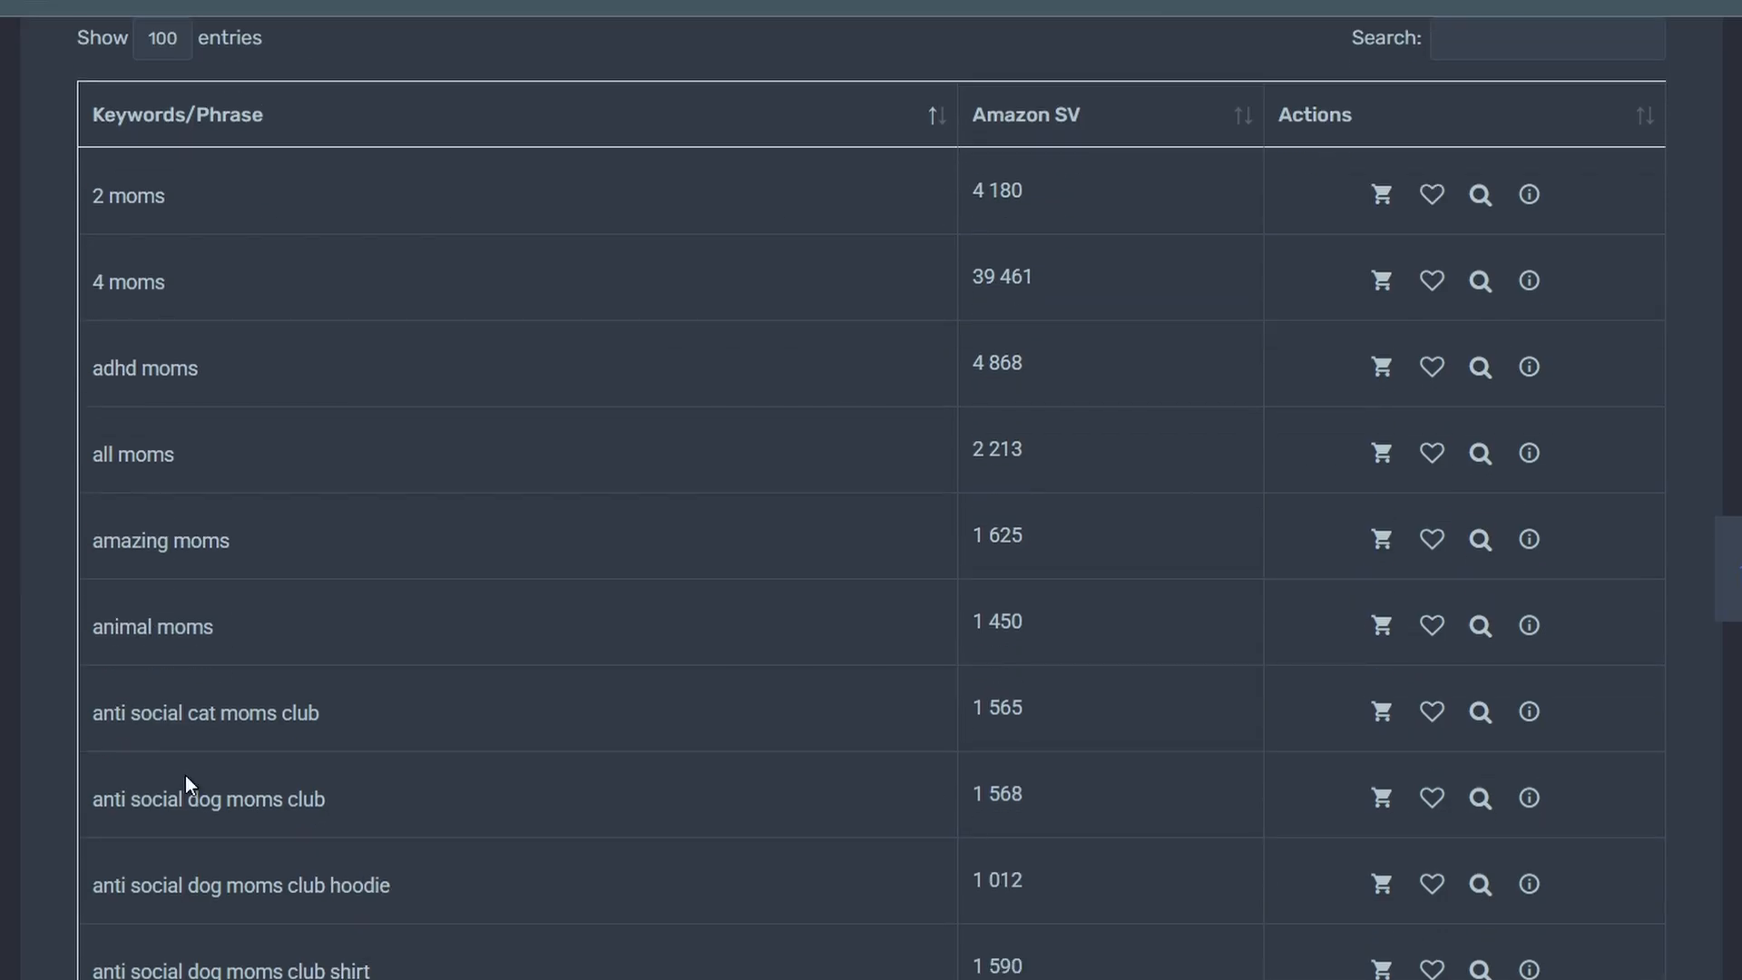
{"action": "left_click", "coordinate": [1107, 137]}
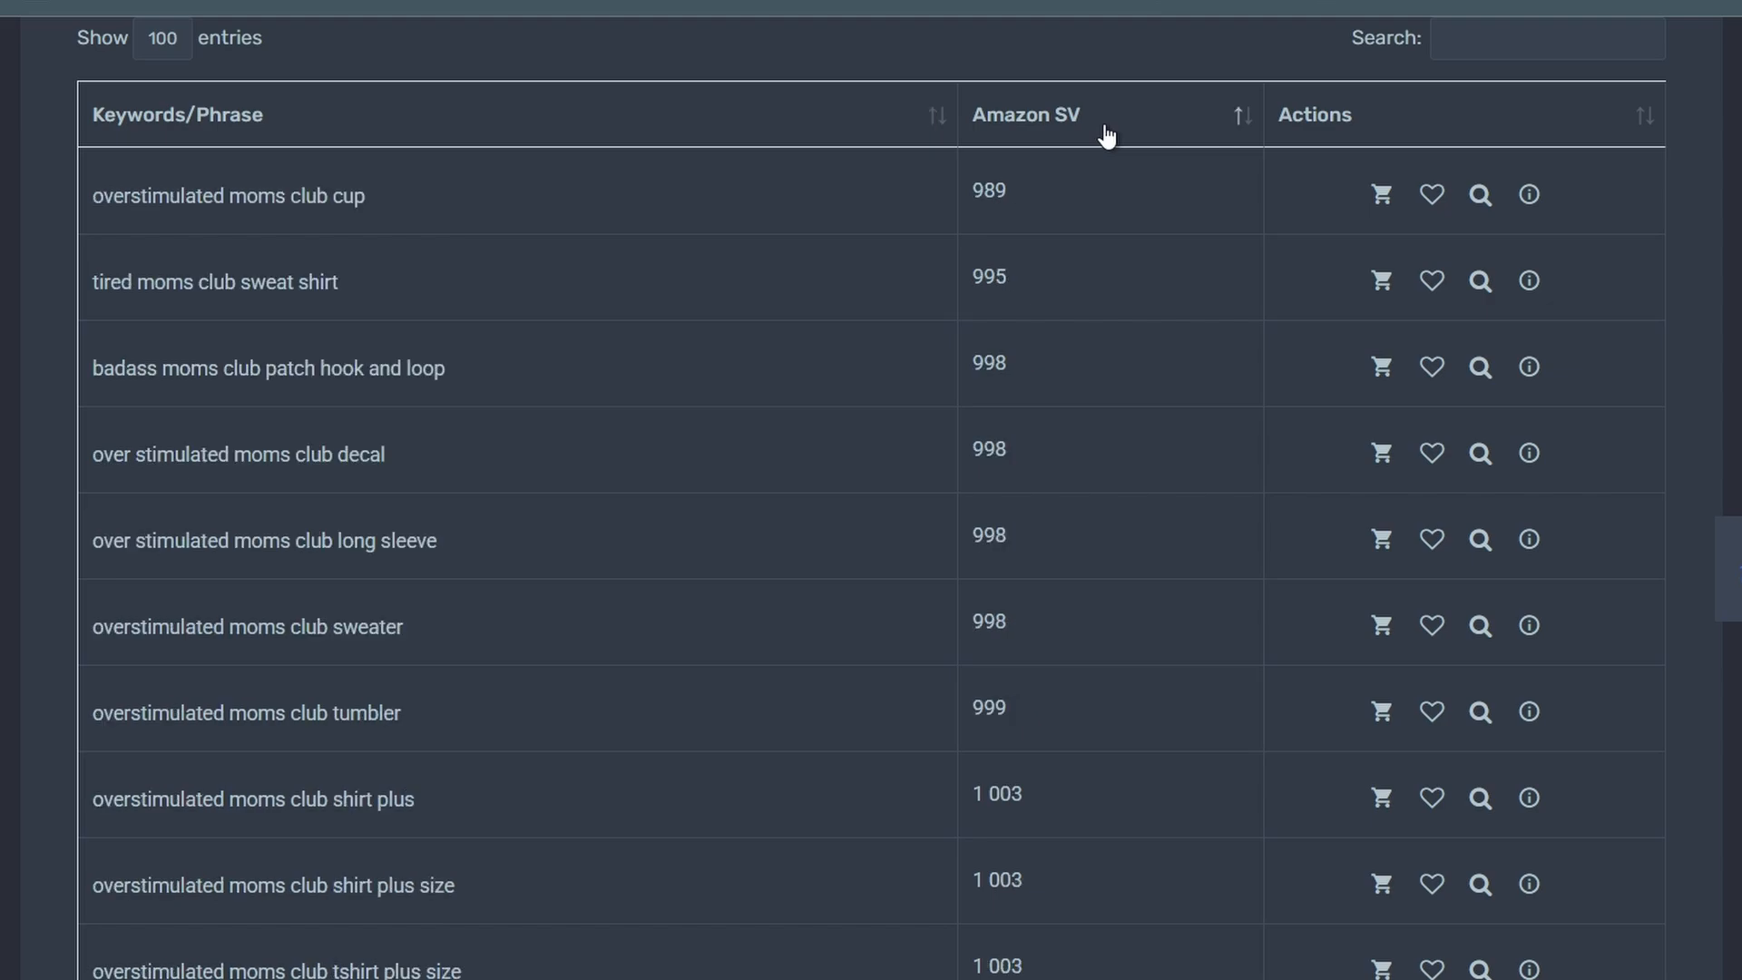
{"action": "left_click", "coordinate": [1107, 136]}
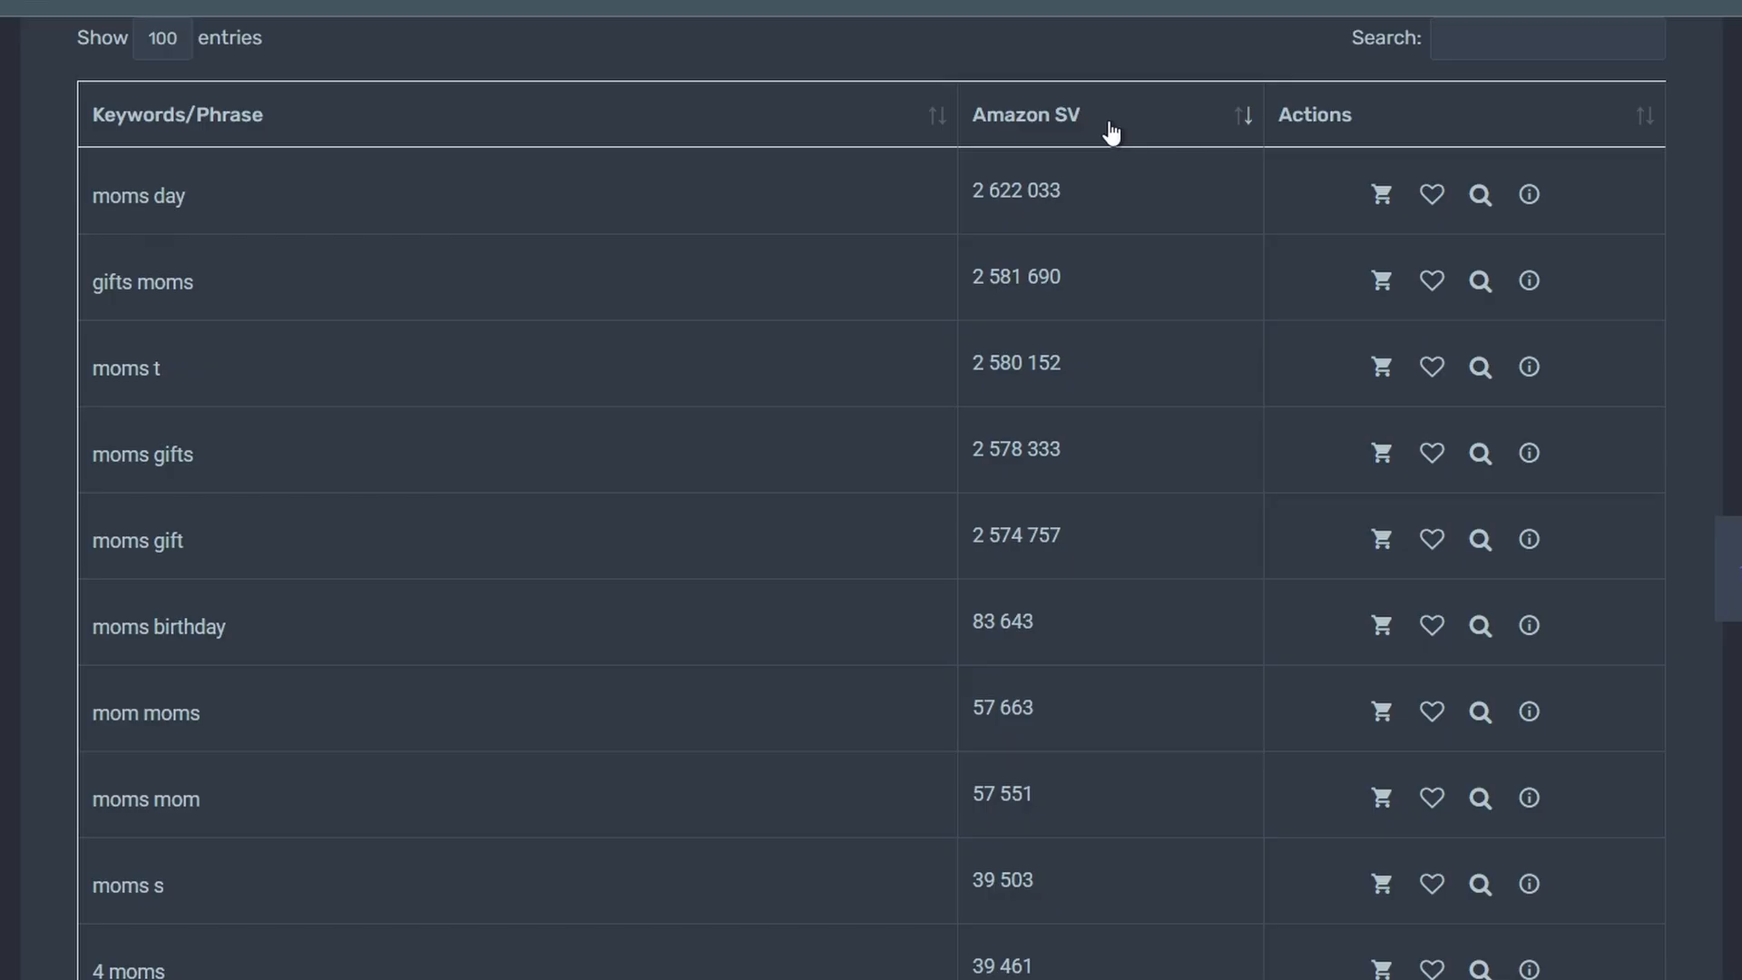
Step: Copy "tired moms club" from the keyword table, check its competition in the US marketplace and view the bestsellers
{"action": "scroll", "coordinate": [1121, 136], "scroll_direction": "down", "scroll_amount": 5}
{"action": "scroll", "coordinate": [1112, 134], "scroll_direction": "down", "scroll_amount": 10}
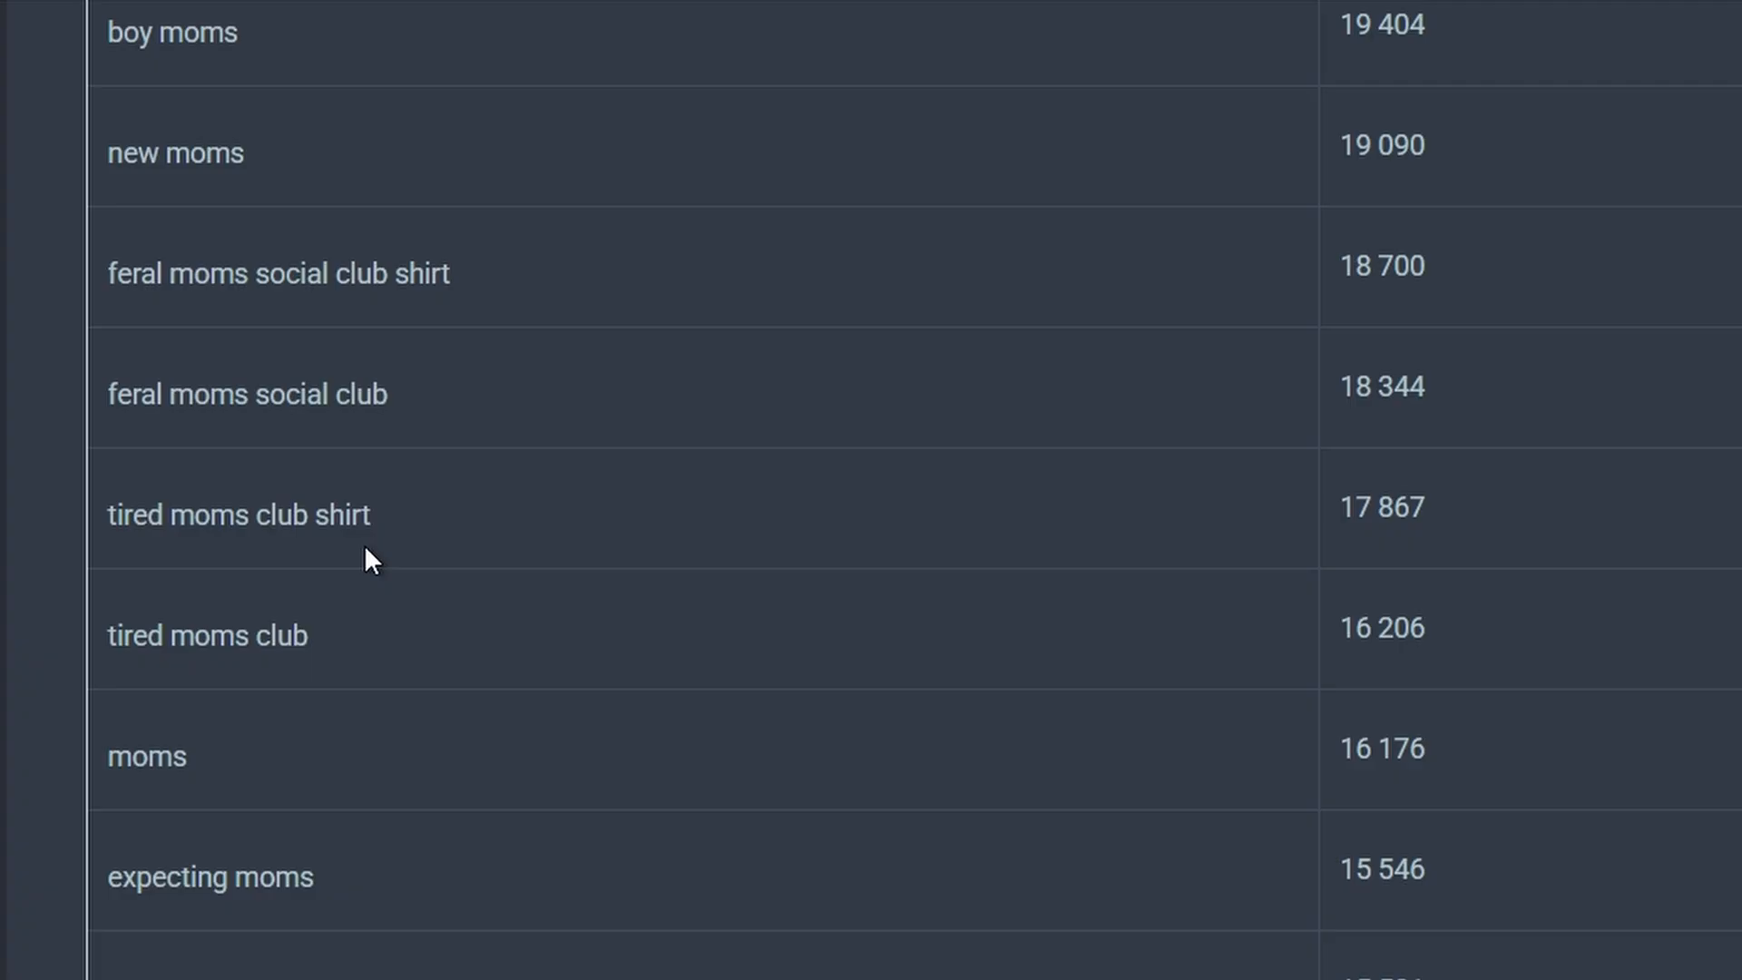
{"action": "scroll", "coordinate": [381, 680], "scroll_direction": "down", "scroll_amount": 3}
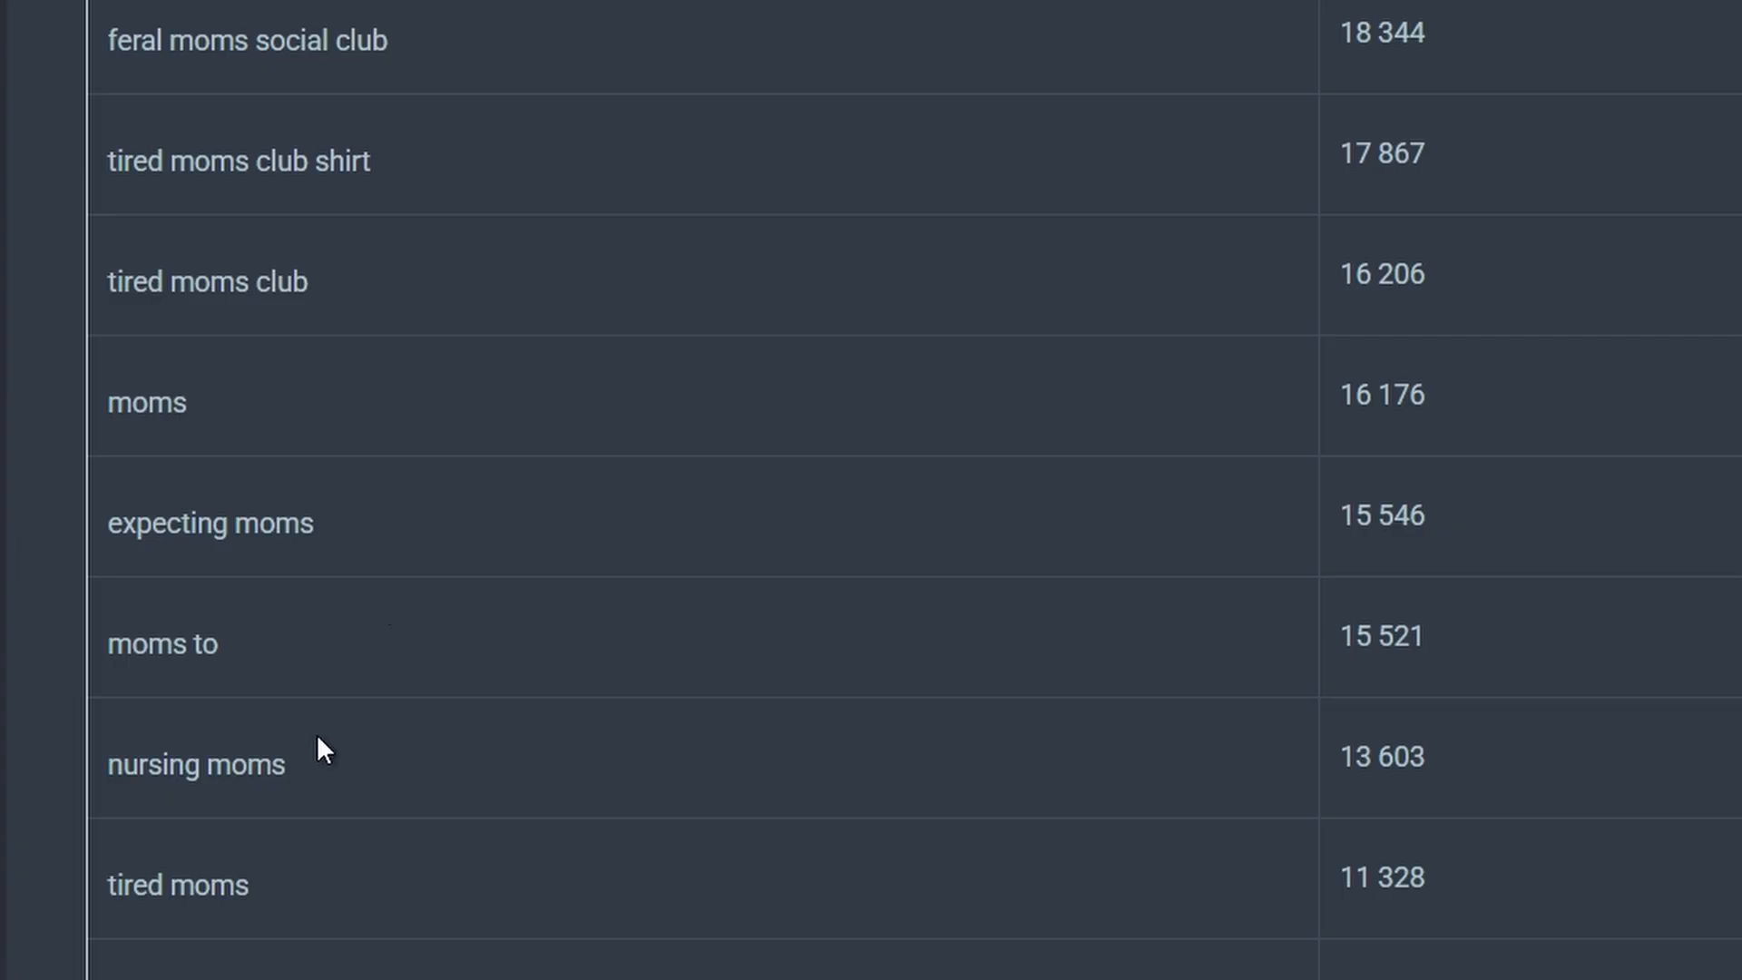
{"action": "scroll", "coordinate": [317, 744], "scroll_direction": "up", "scroll_amount": 2}
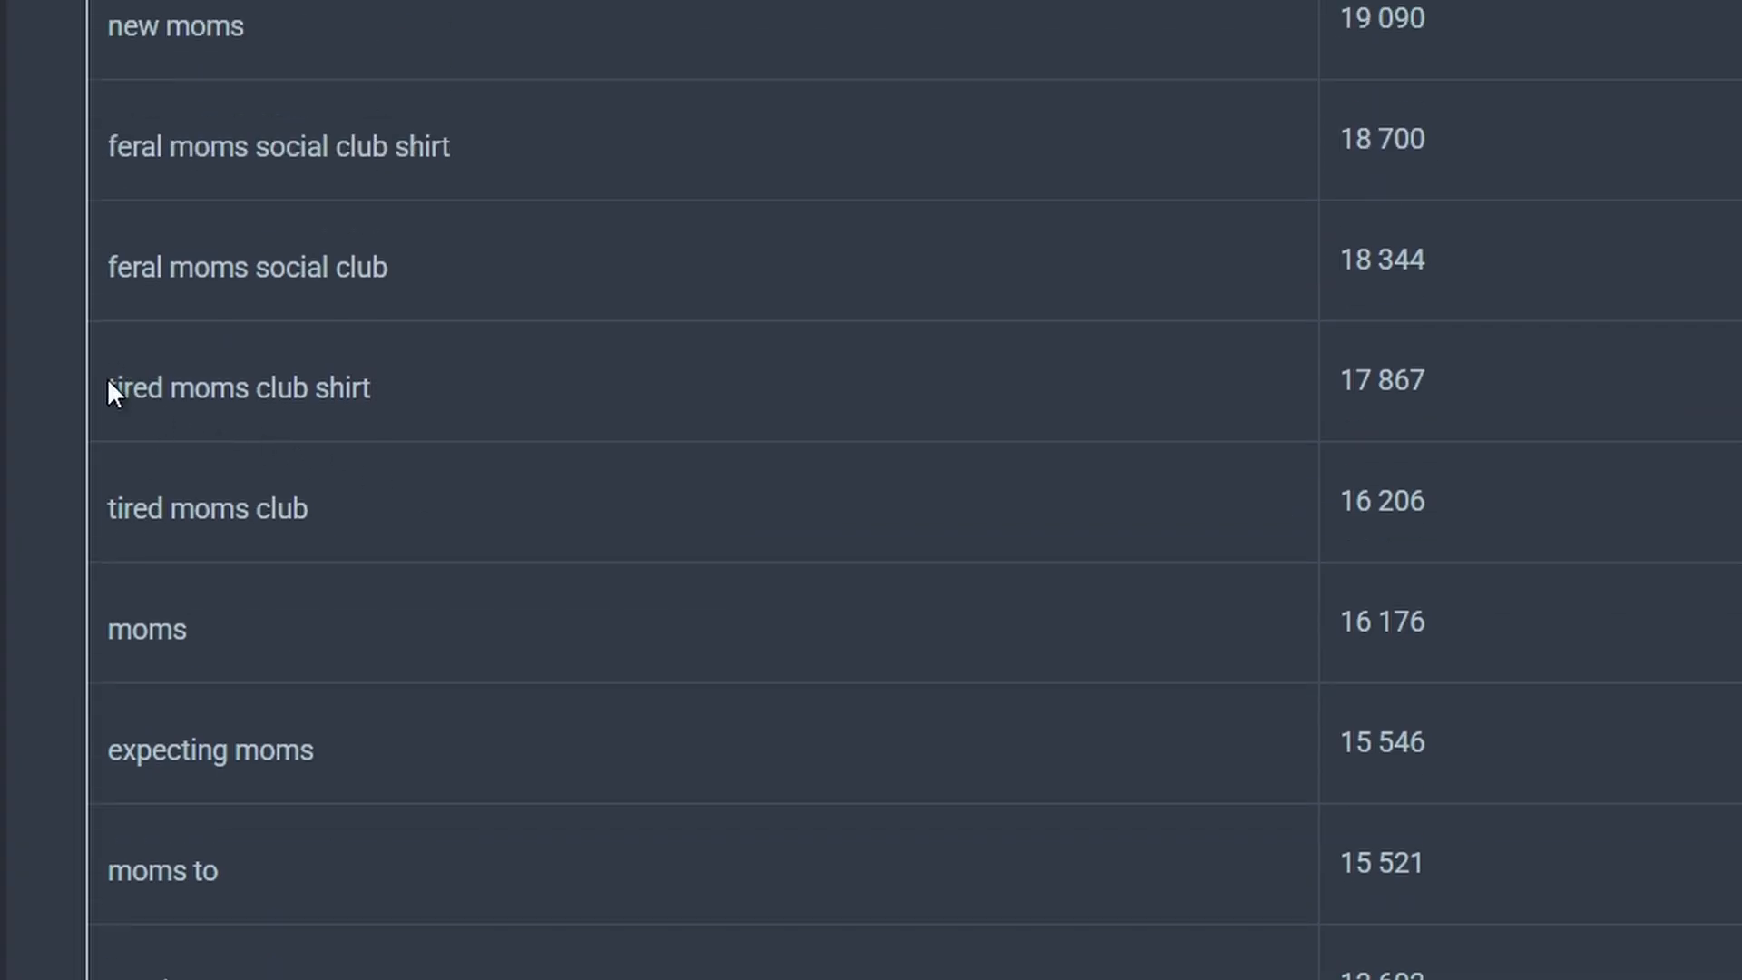
{"action": "left_click_drag", "start_coordinate": [108, 386], "coordinate": [311, 384]}
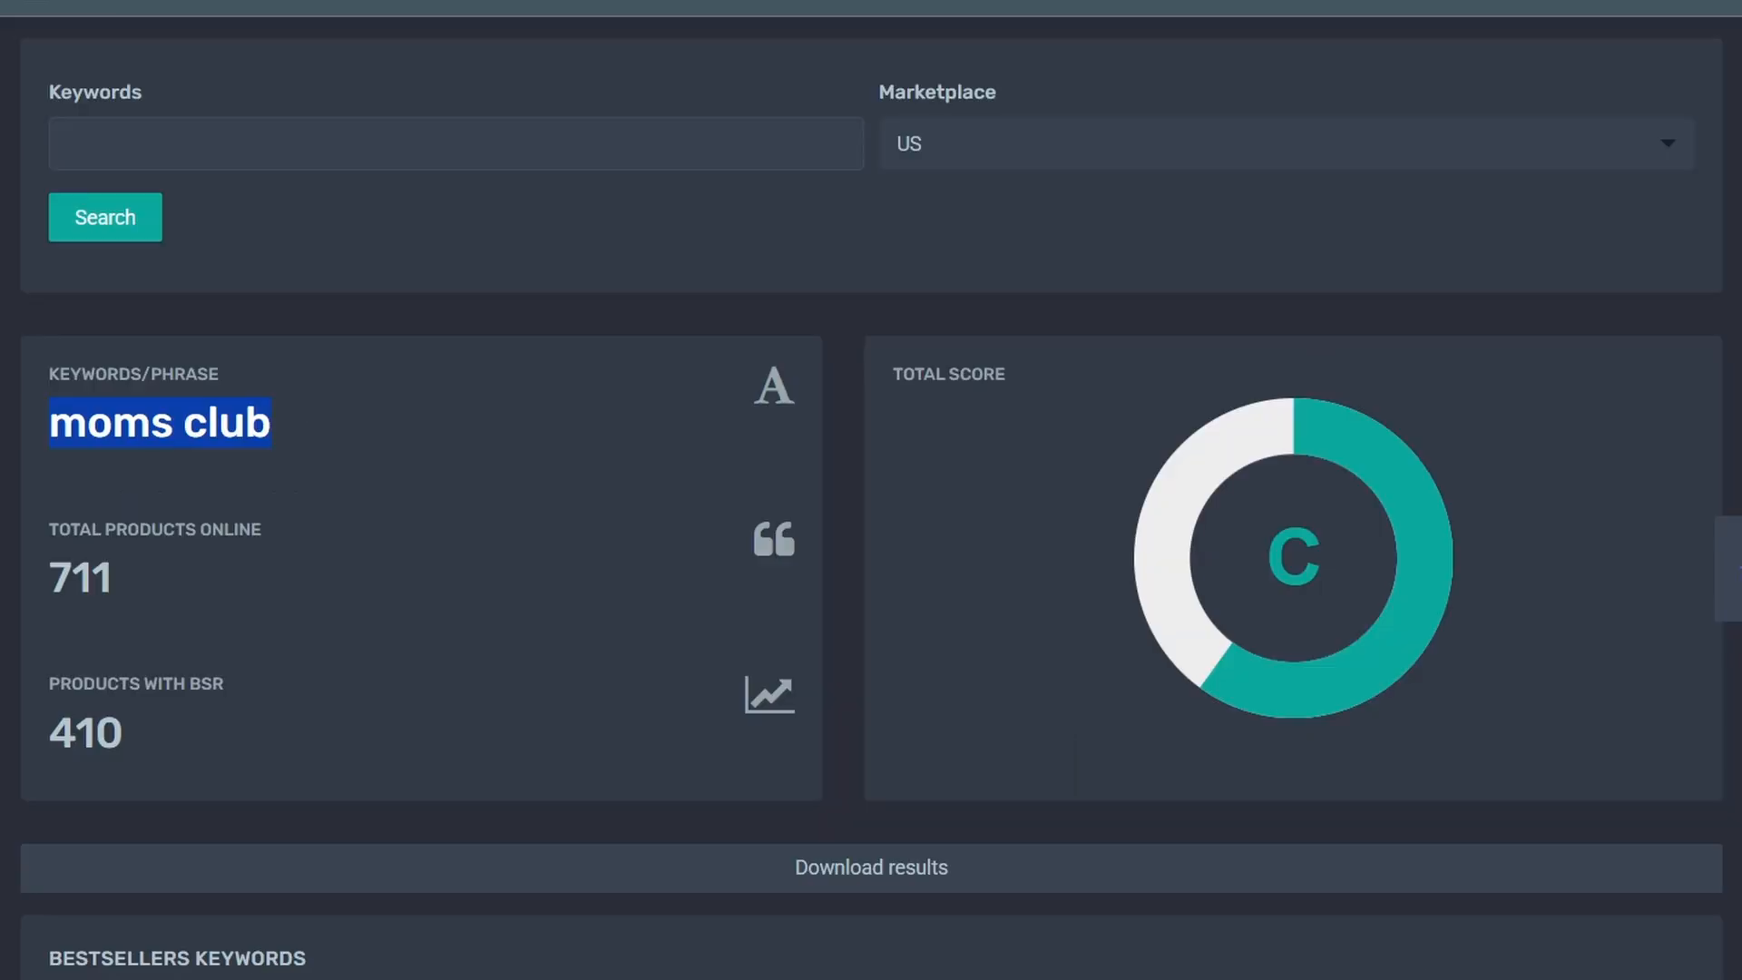
{"action": "left_click", "coordinate": [334, 128]}
{"action": "key", "text": "ctrl+v"}
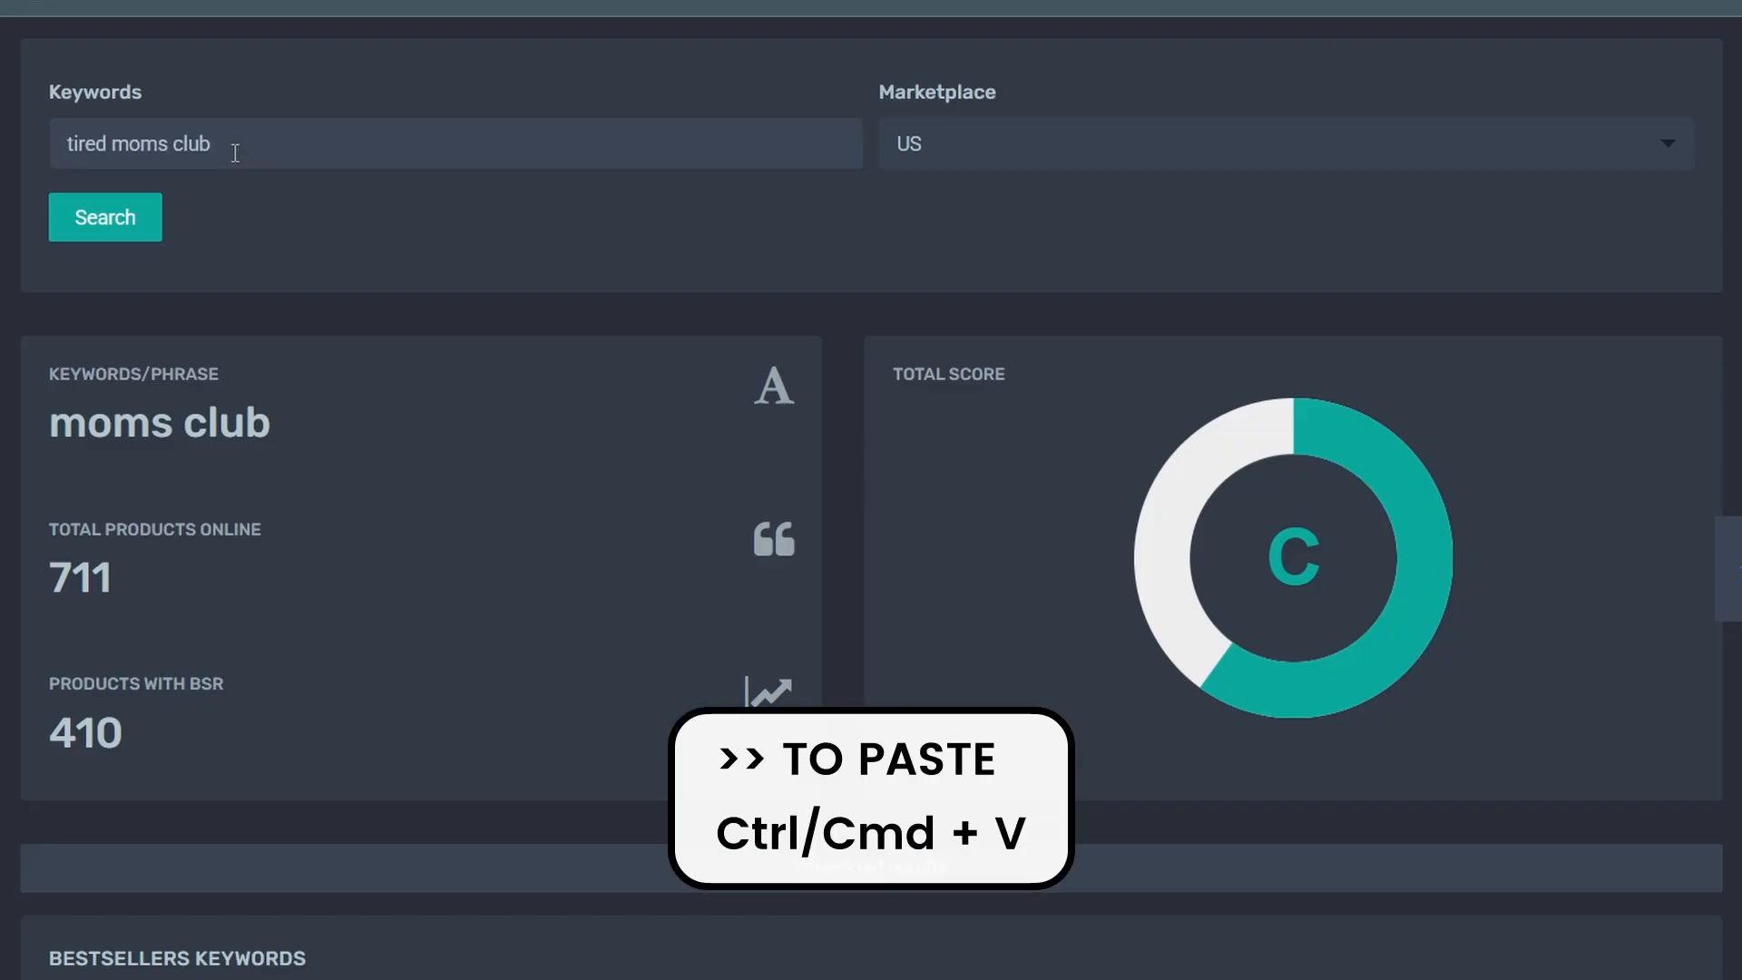
{"action": "key", "text": "Return"}
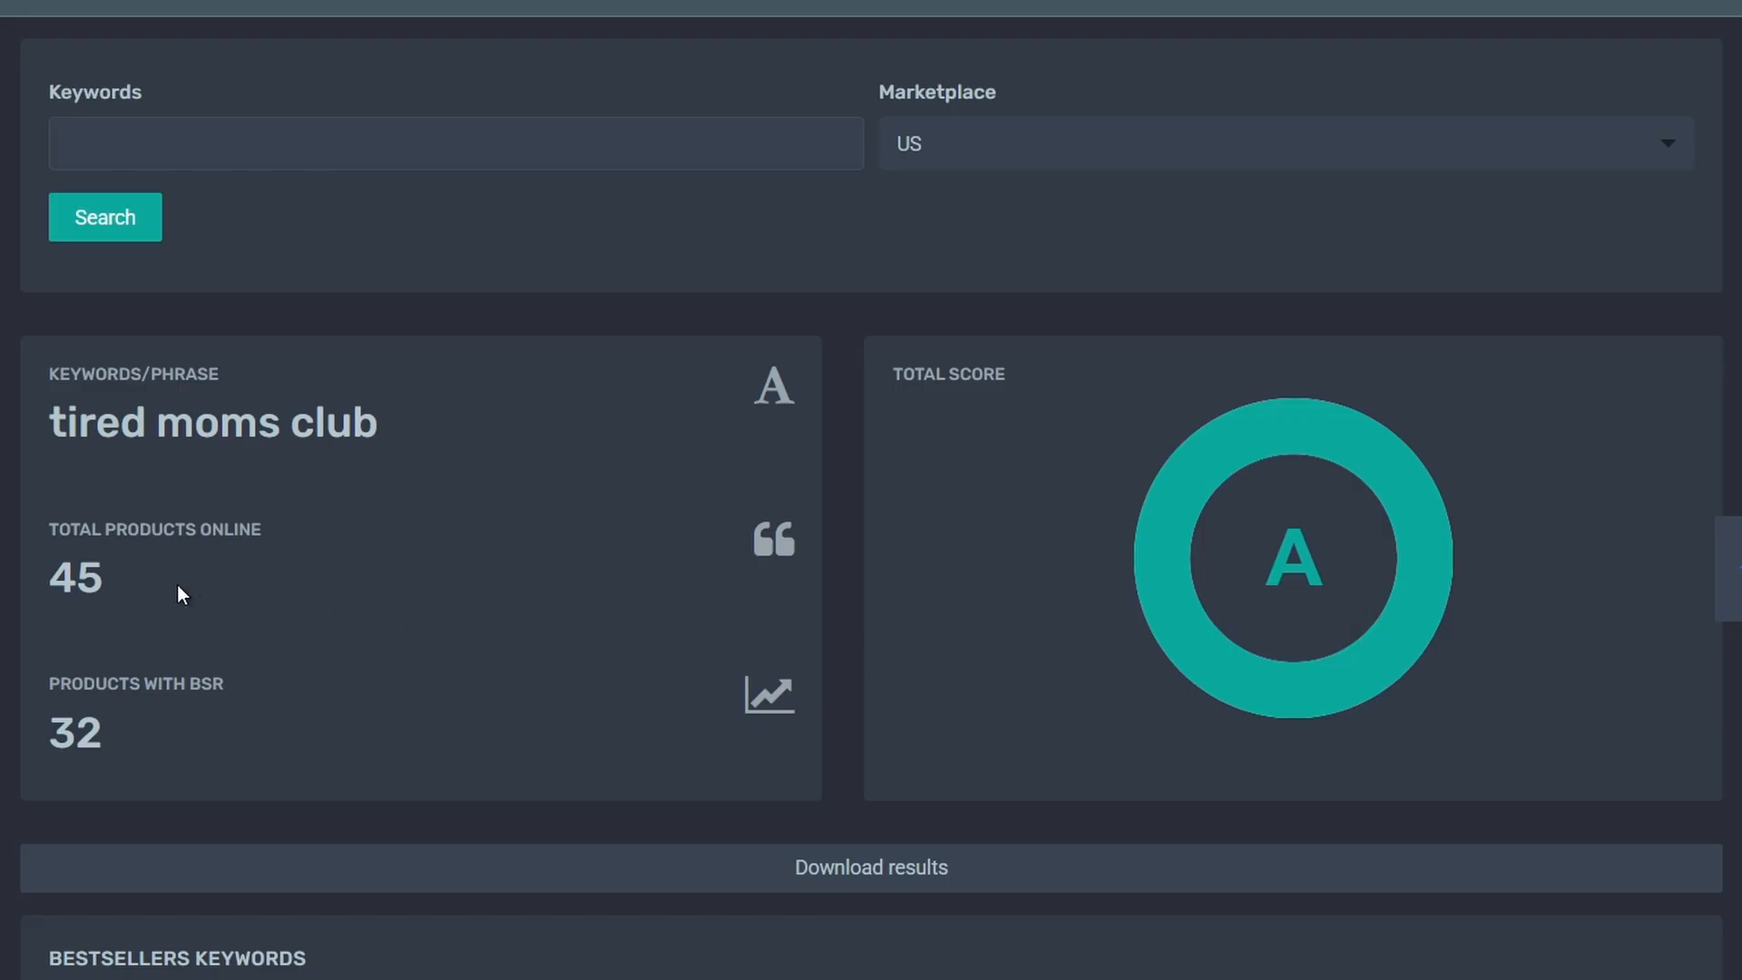
{"action": "scroll", "coordinate": [240, 570], "scroll_direction": "down", "scroll_amount": 10}
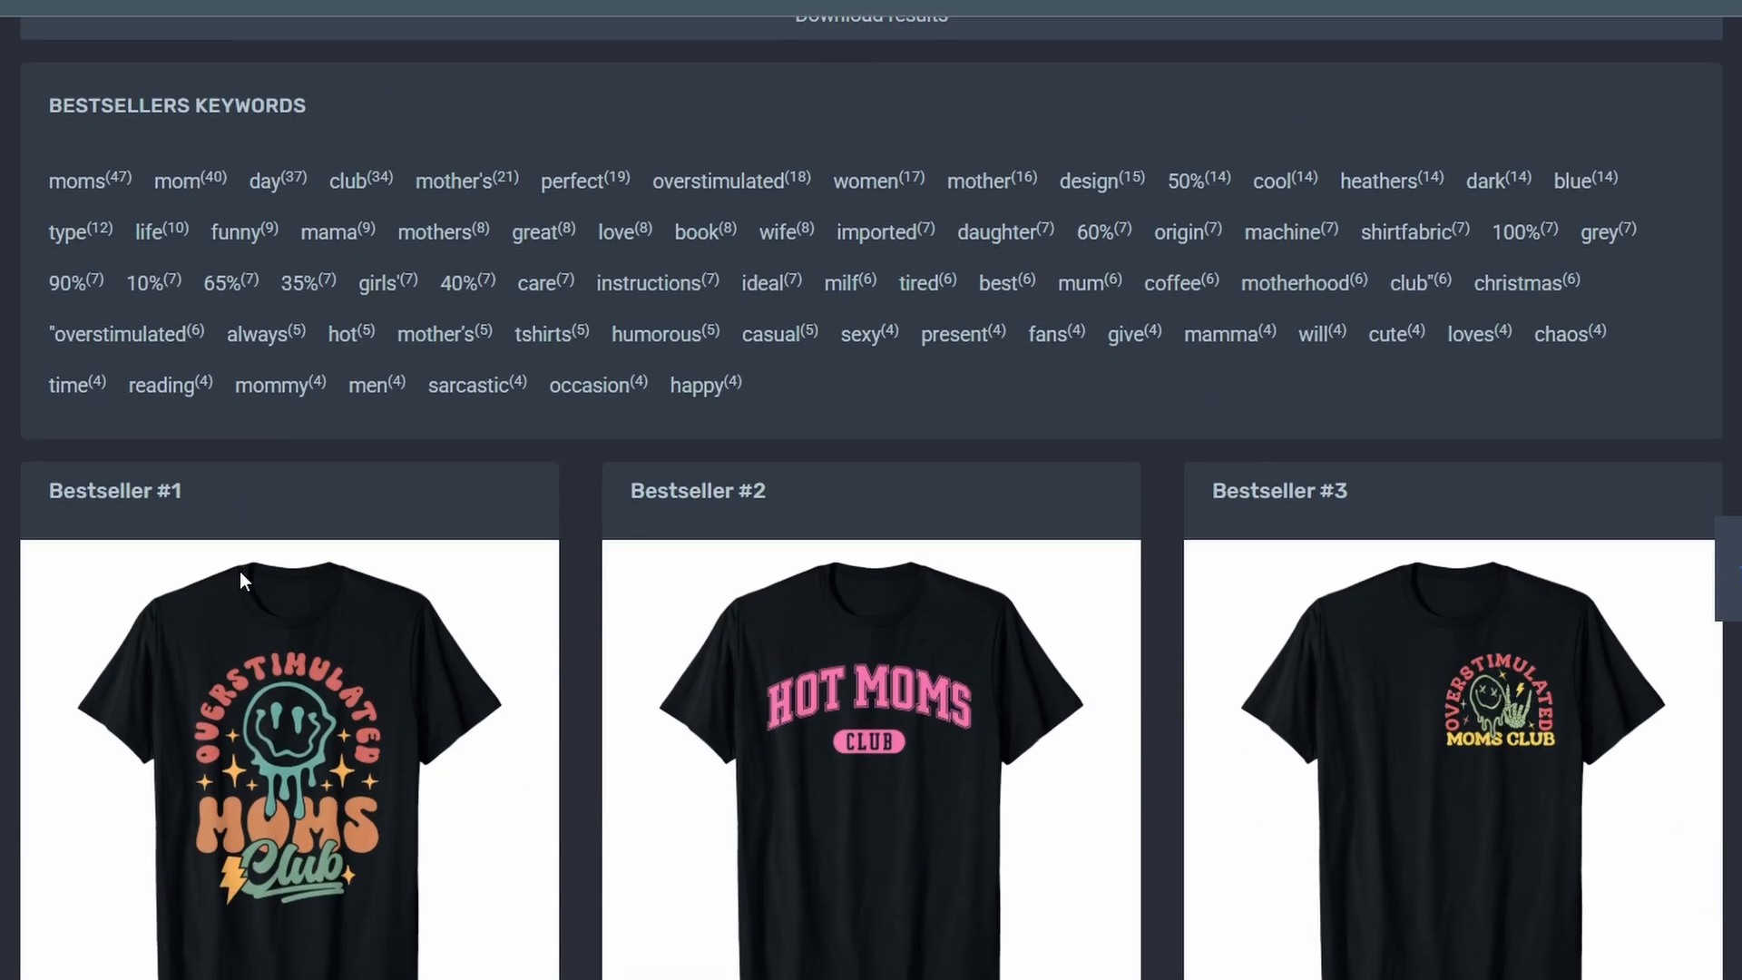
Step: Look through the bestsellers, run a USPTO trademark check on "Overstimulated Moms Club" from the Bestseller #1 title and review the matching wordmarks
{"action": "scroll", "coordinate": [240, 570], "scroll_direction": "down", "scroll_amount": 10}
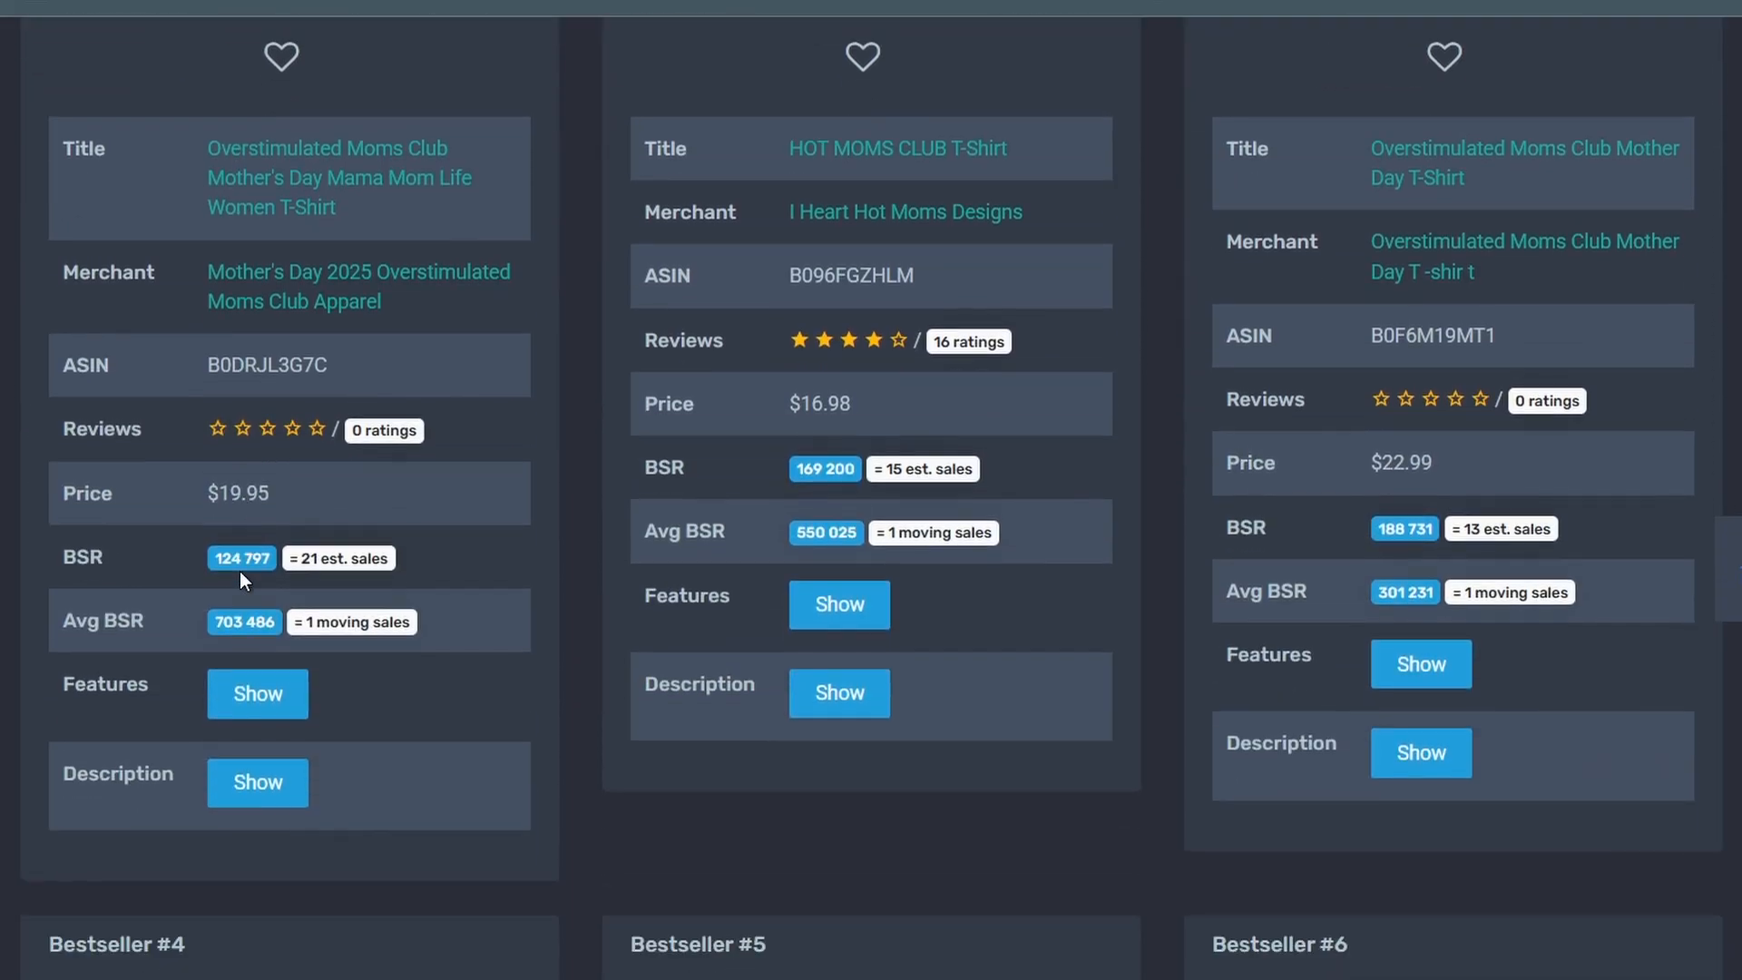
{"action": "scroll", "coordinate": [240, 570], "scroll_direction": "down", "scroll_amount": 10}
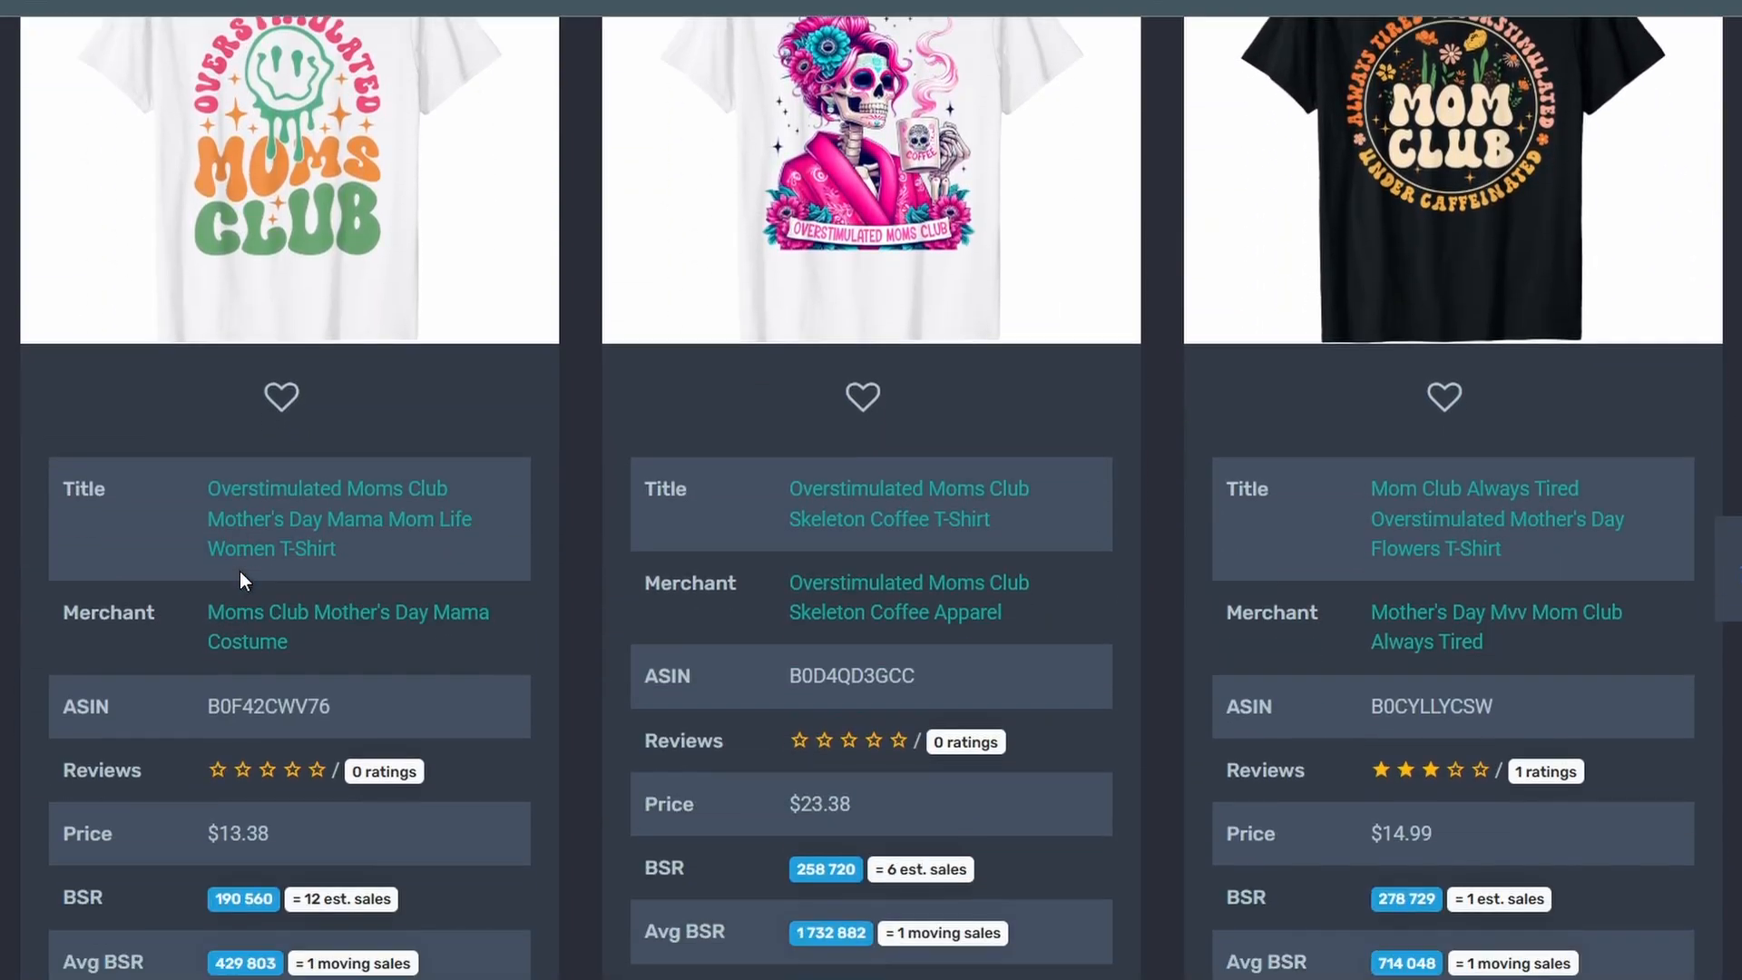
{"action": "scroll", "coordinate": [239, 569], "scroll_direction": "down", "scroll_amount": 8}
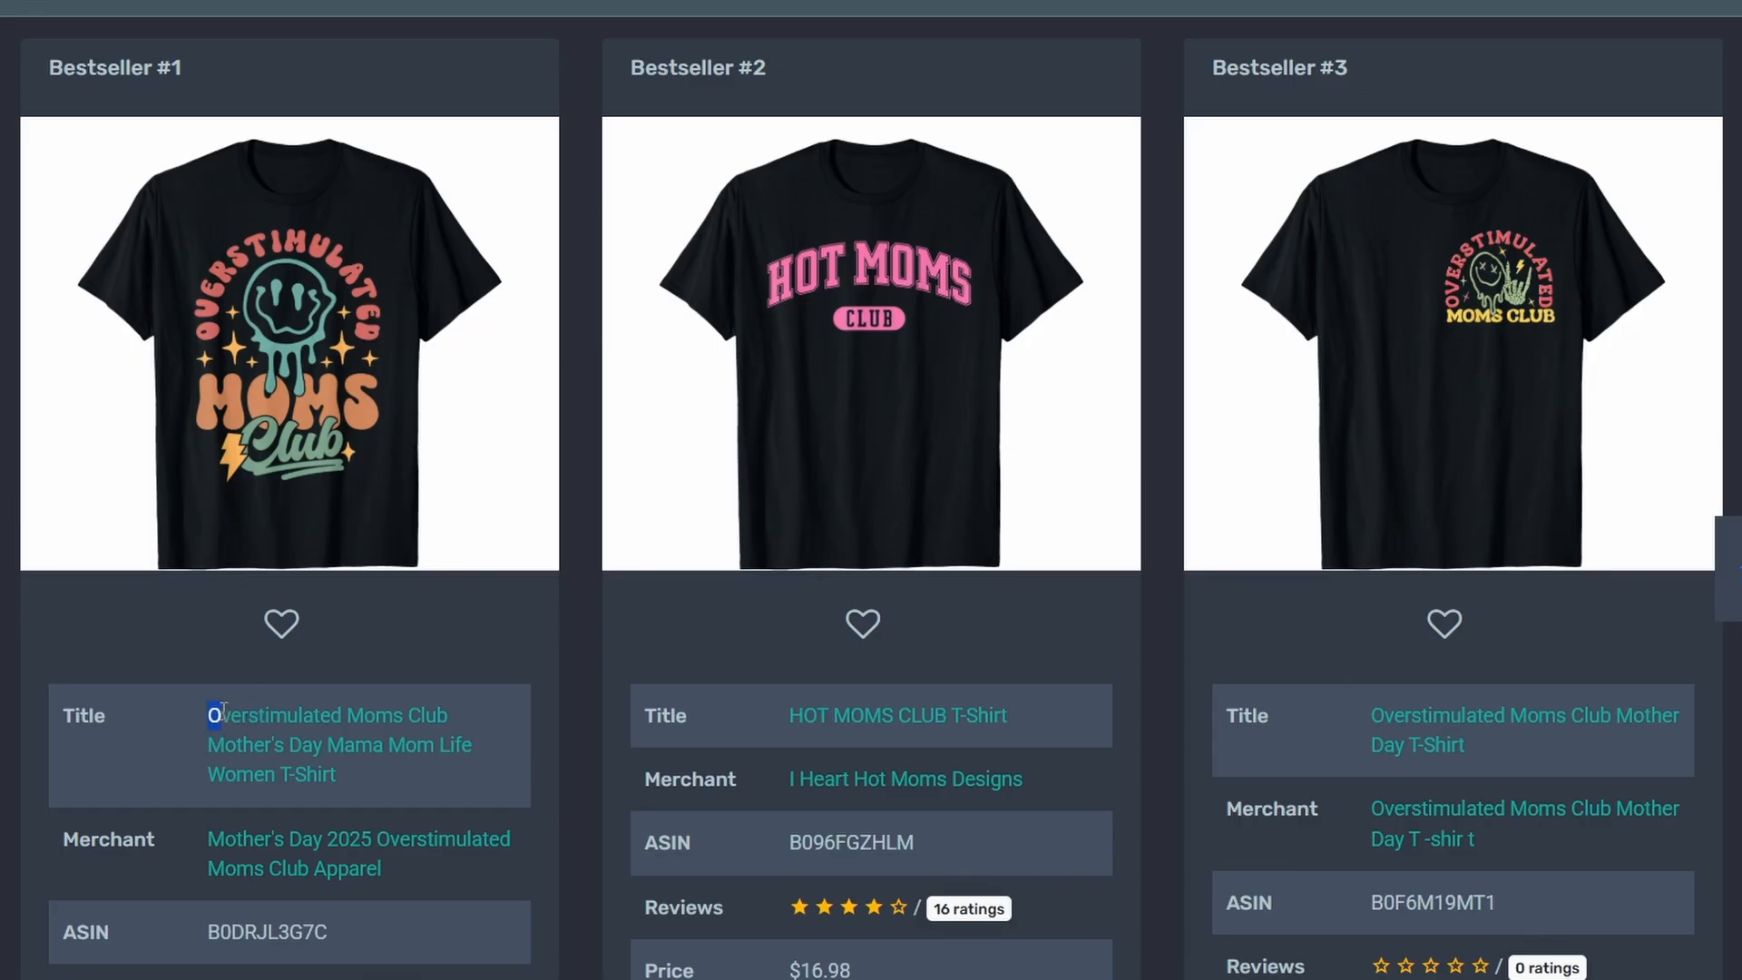
{"action": "left_click_drag", "start_coordinate": [224, 713], "coordinate": [414, 719]}
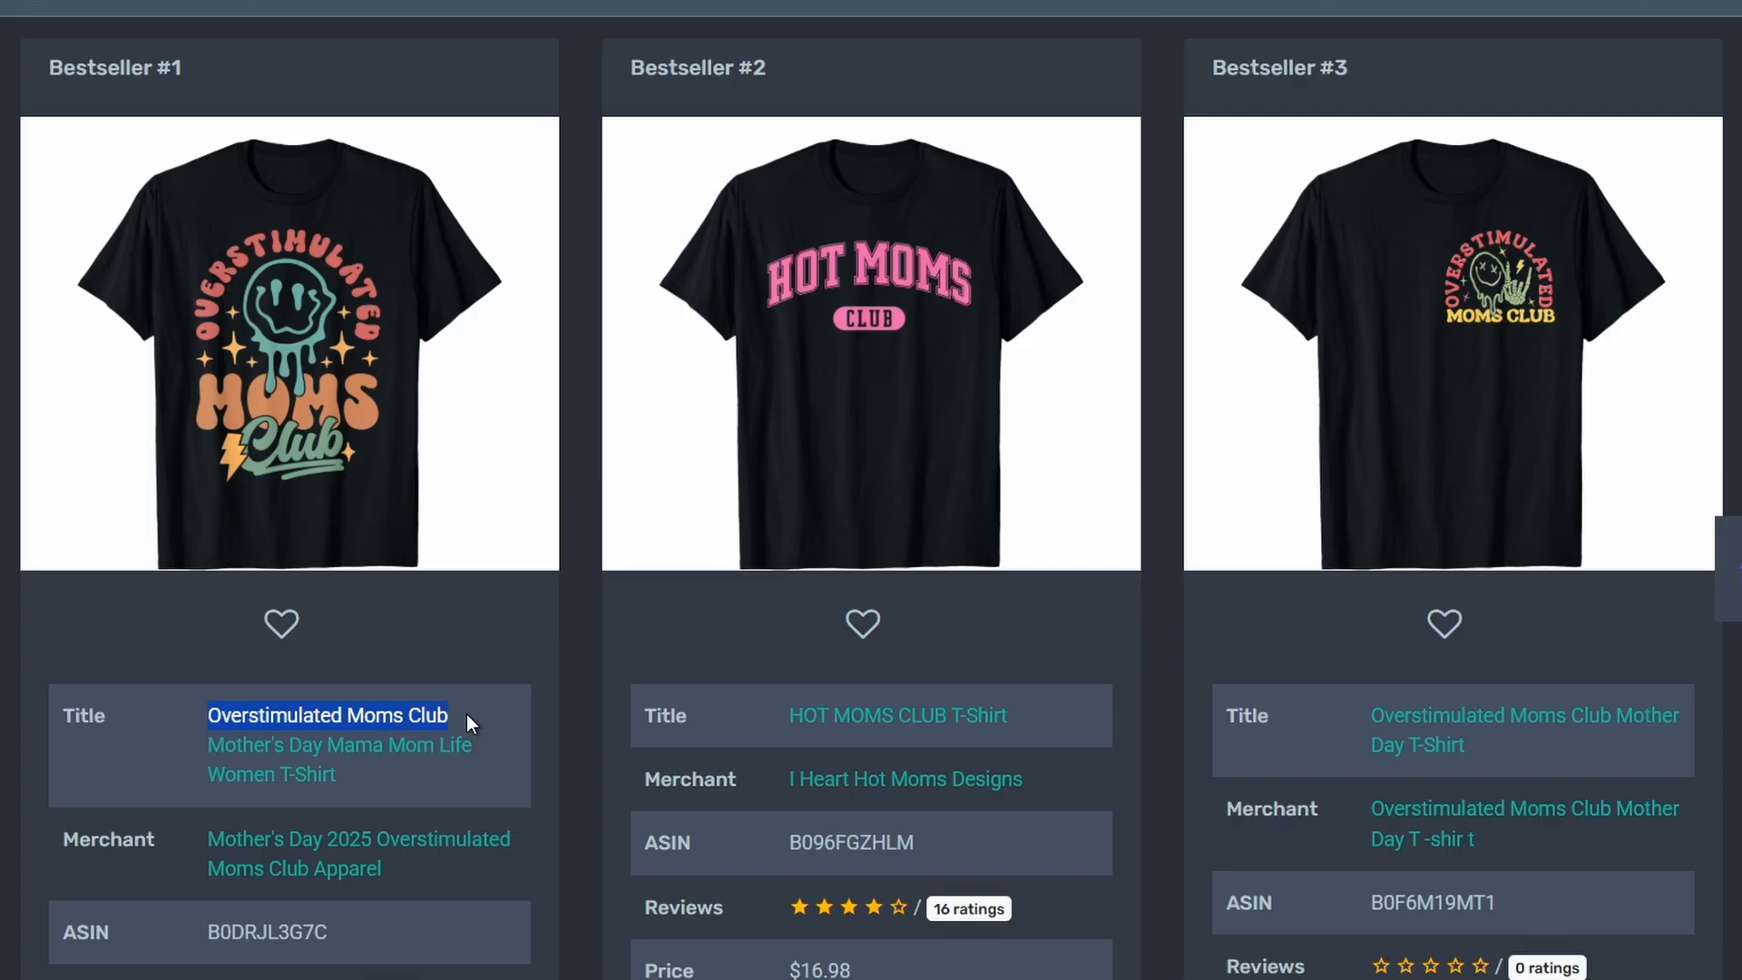
{"action": "right_click", "coordinate": [466, 715]}
{"action": "mouse_move", "coordinate": [704, 585]}
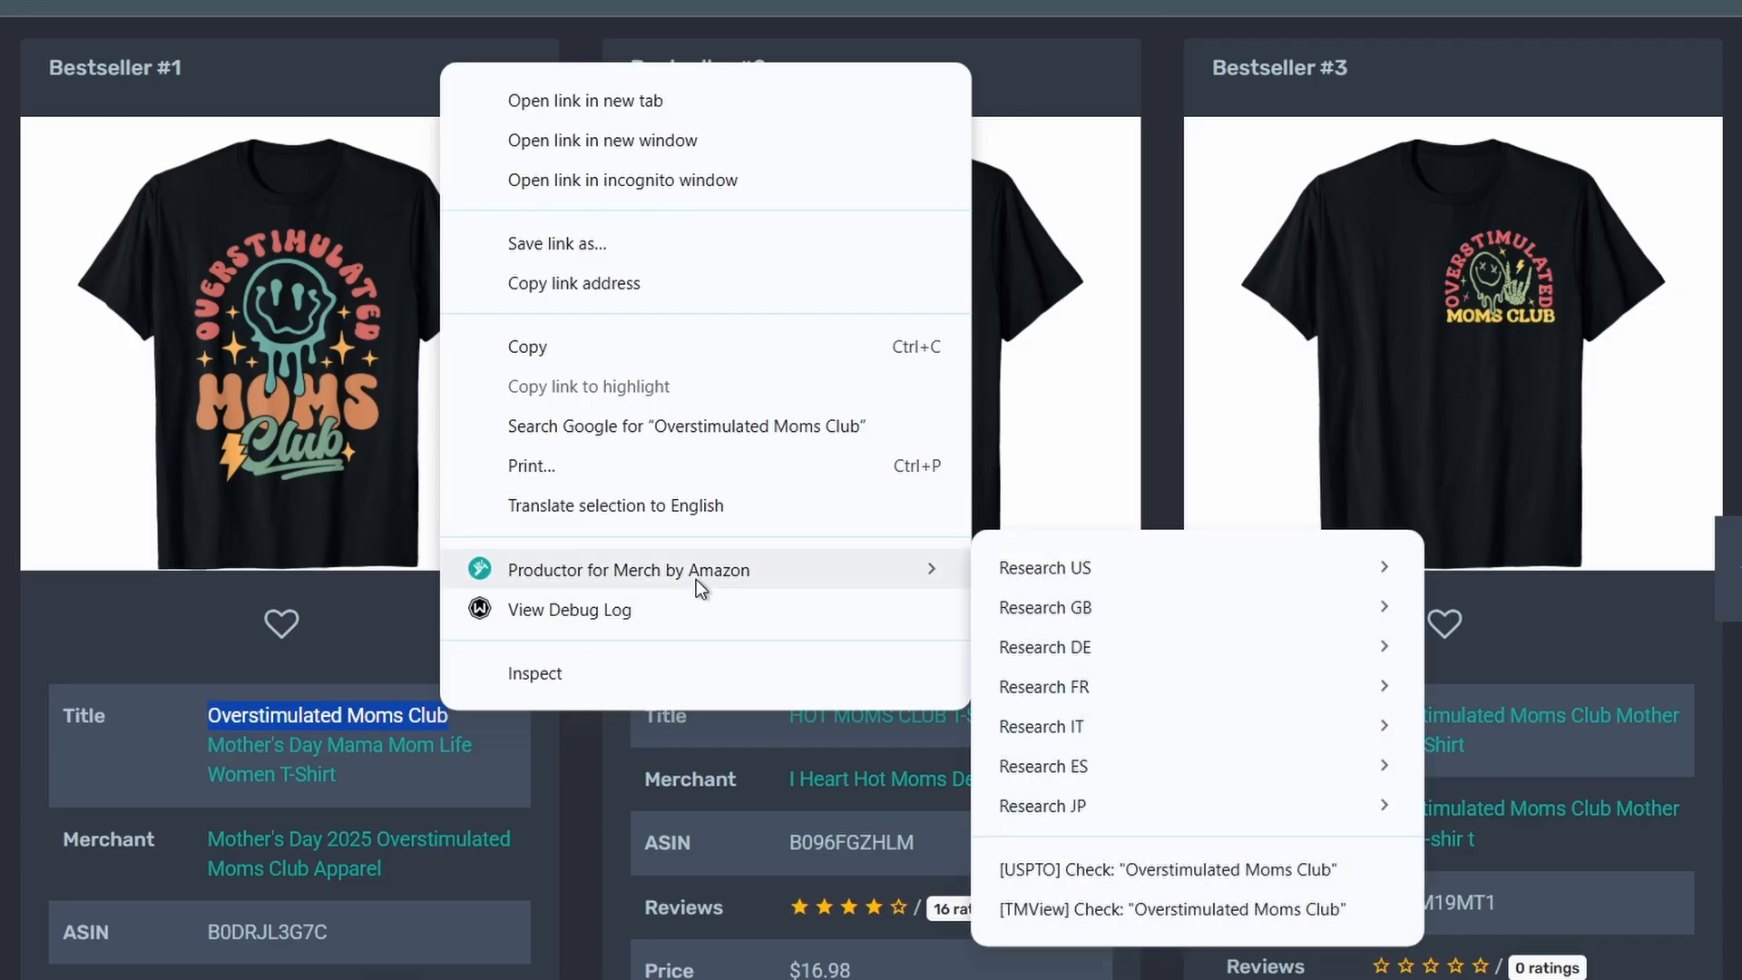
{"action": "left_click", "coordinate": [1086, 868]}
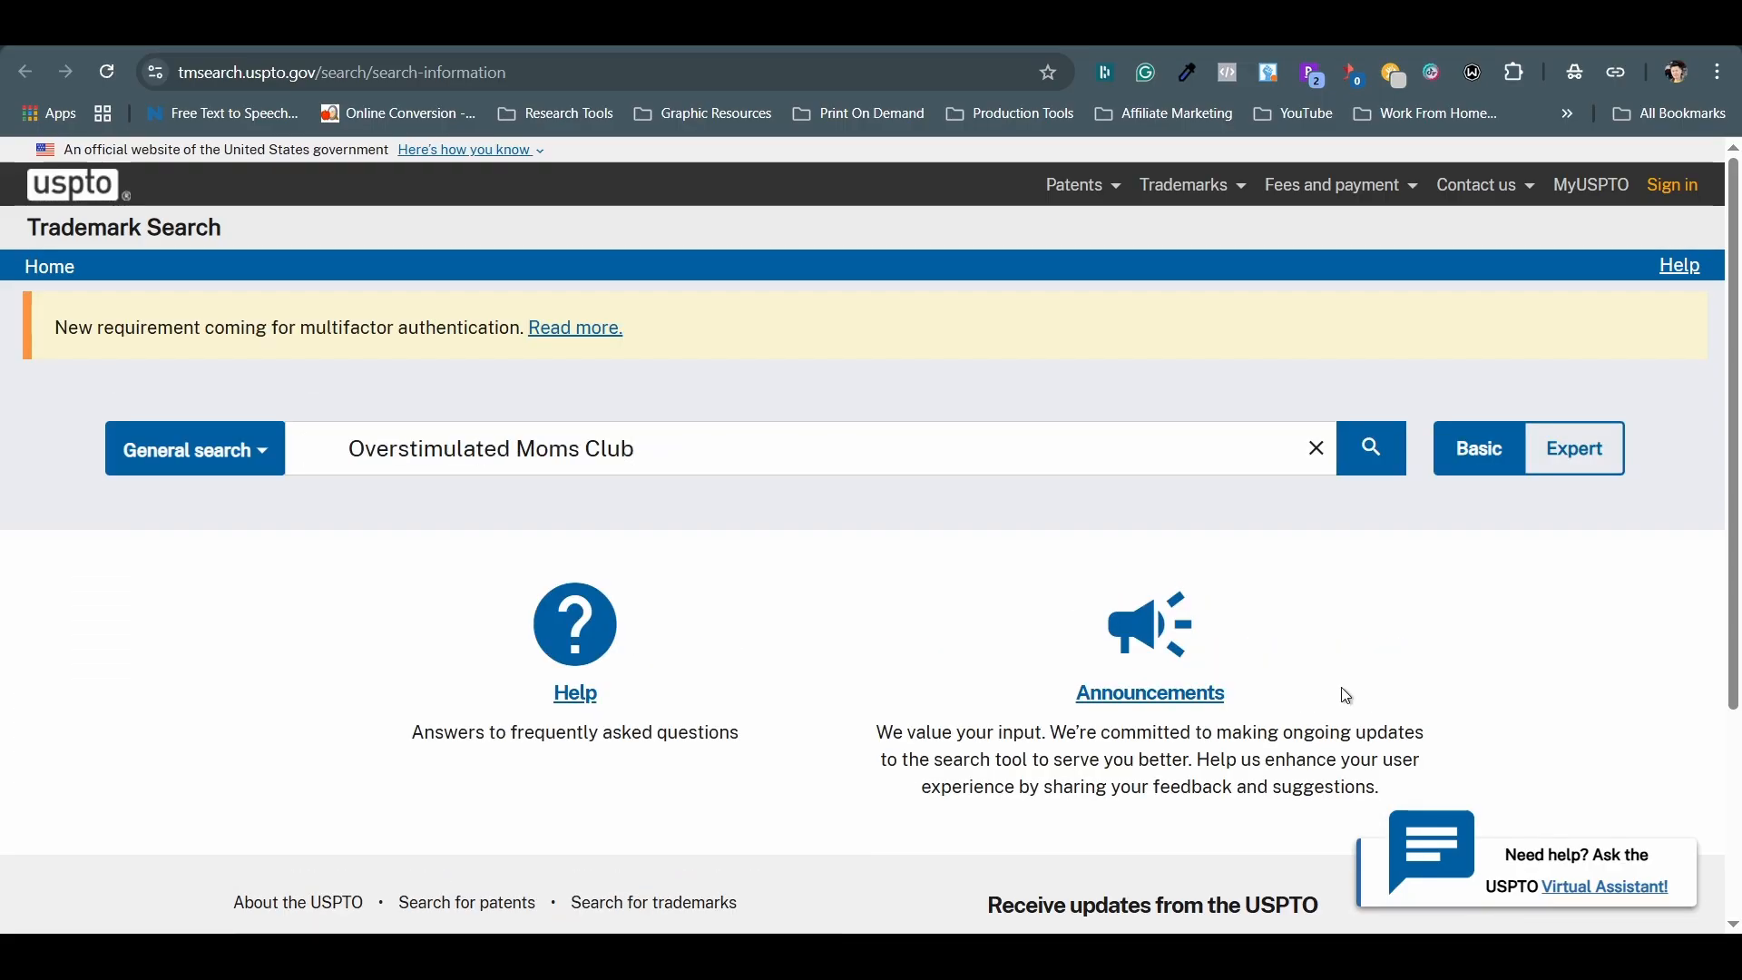
{"action": "key", "text": "Return"}
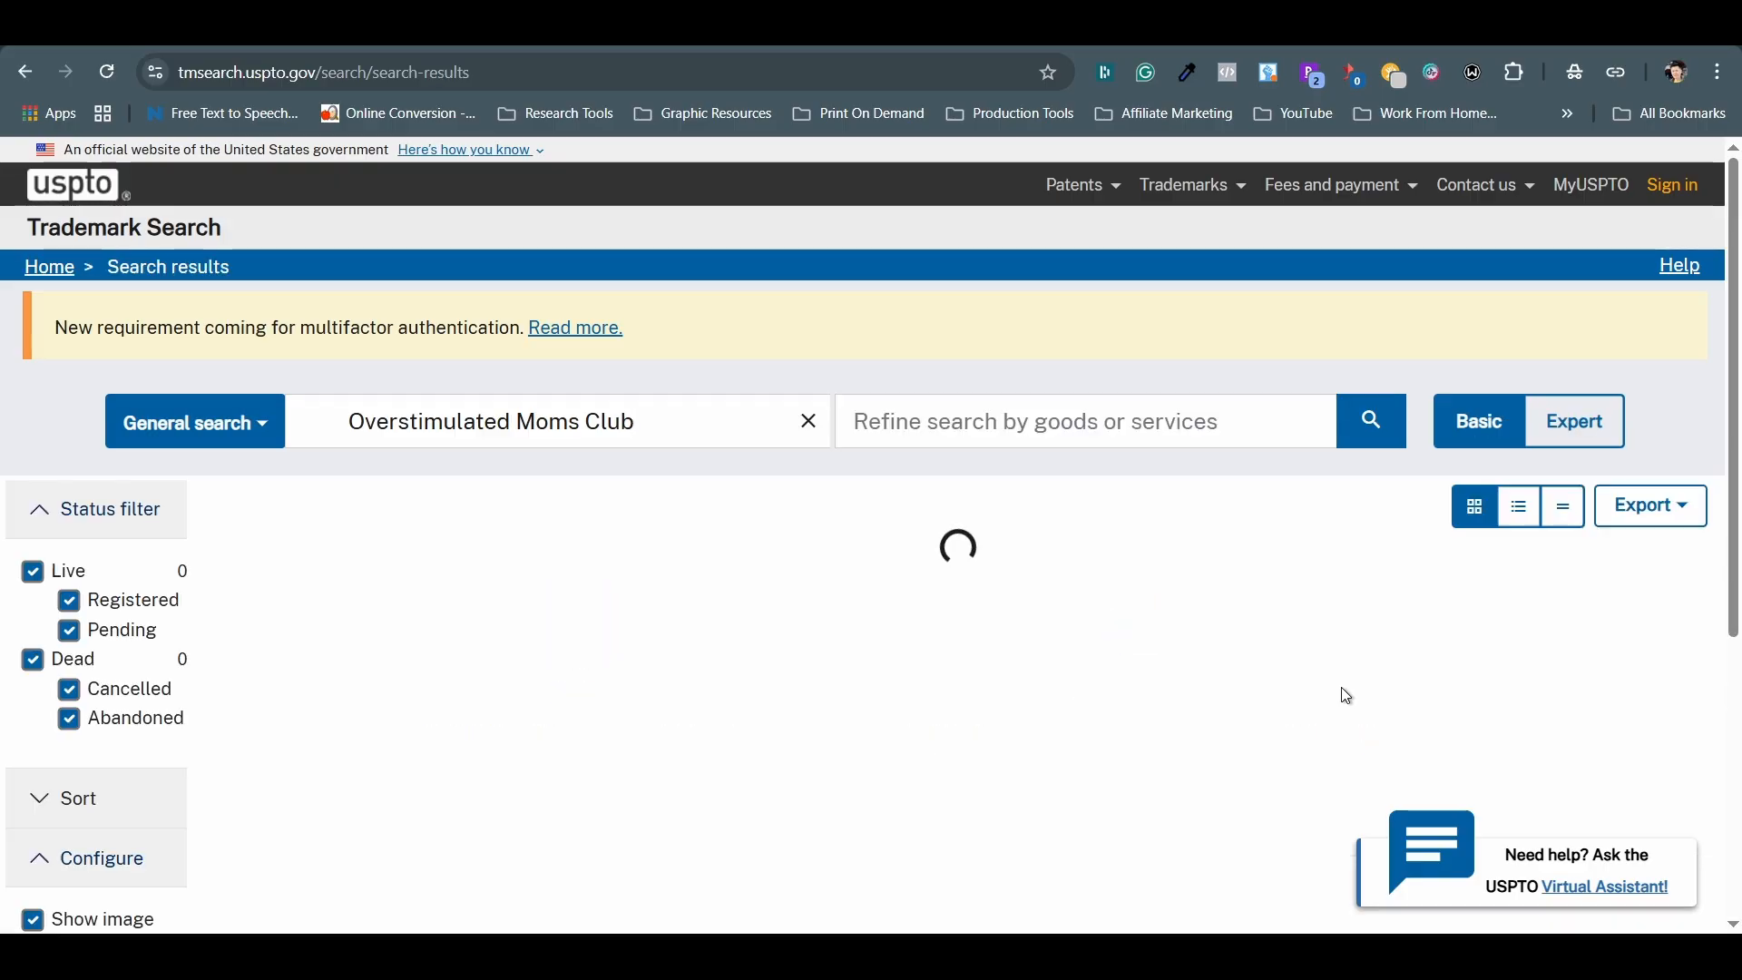
{"action": "scroll", "coordinate": [1202, 569], "scroll_direction": "down", "scroll_amount": 9}
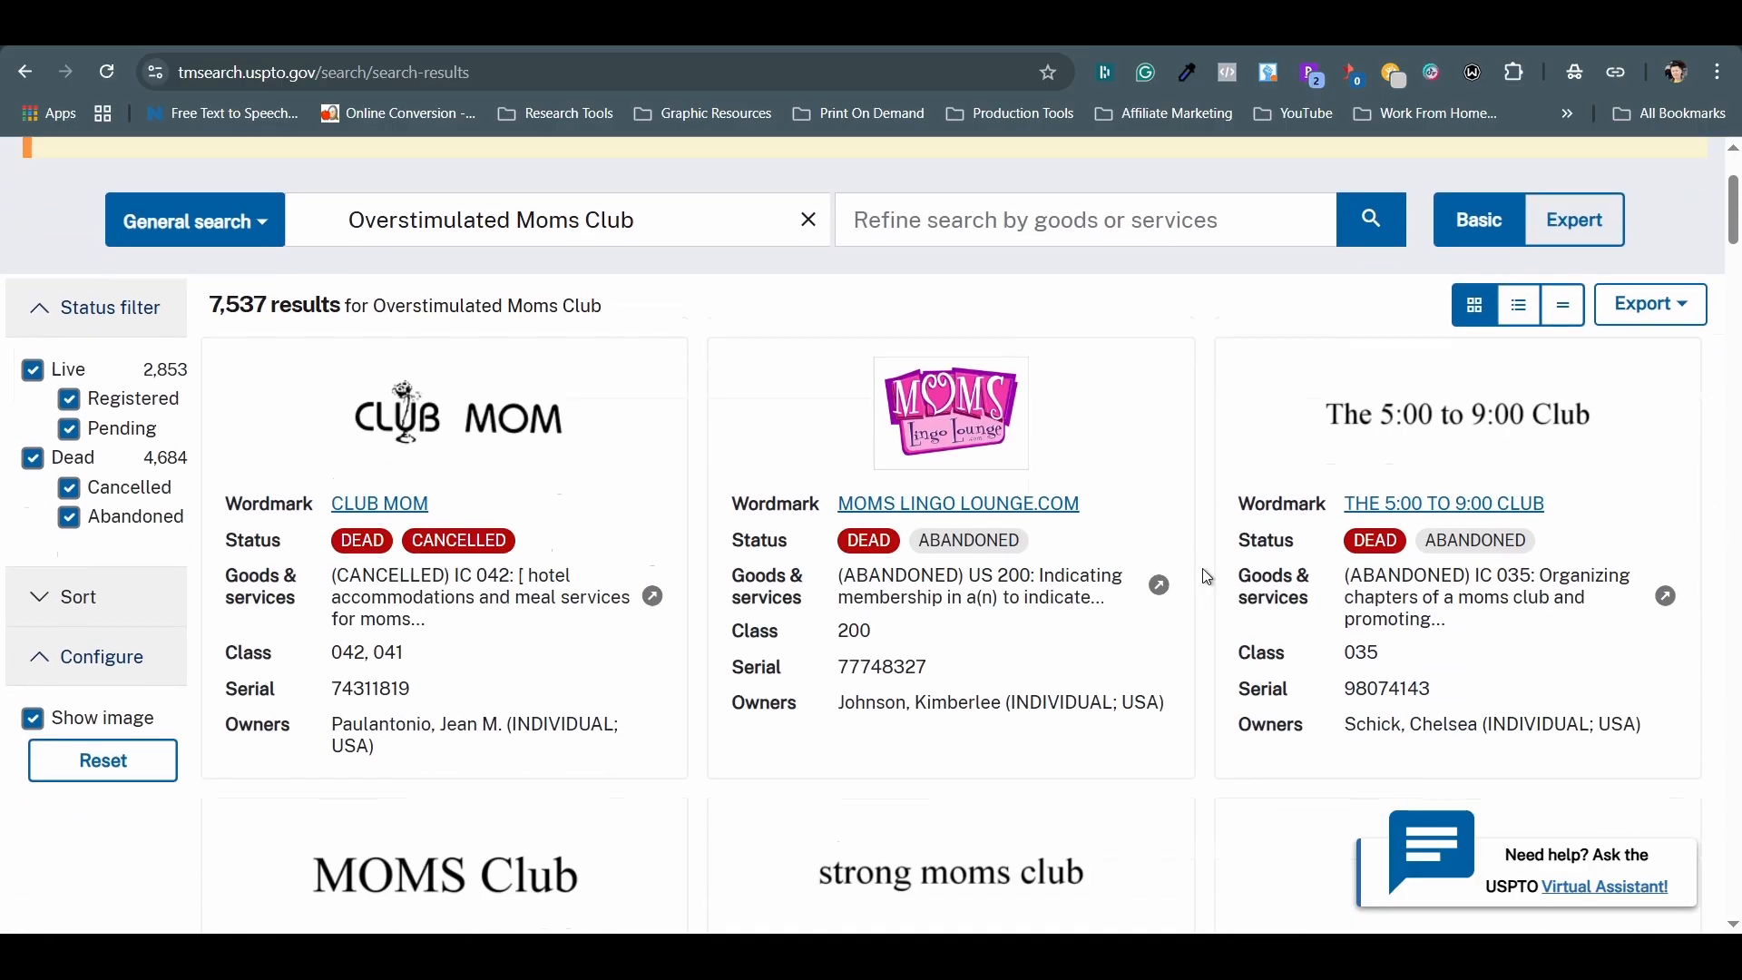
{"action": "scroll", "coordinate": [1202, 570], "scroll_direction": "down", "scroll_amount": 6}
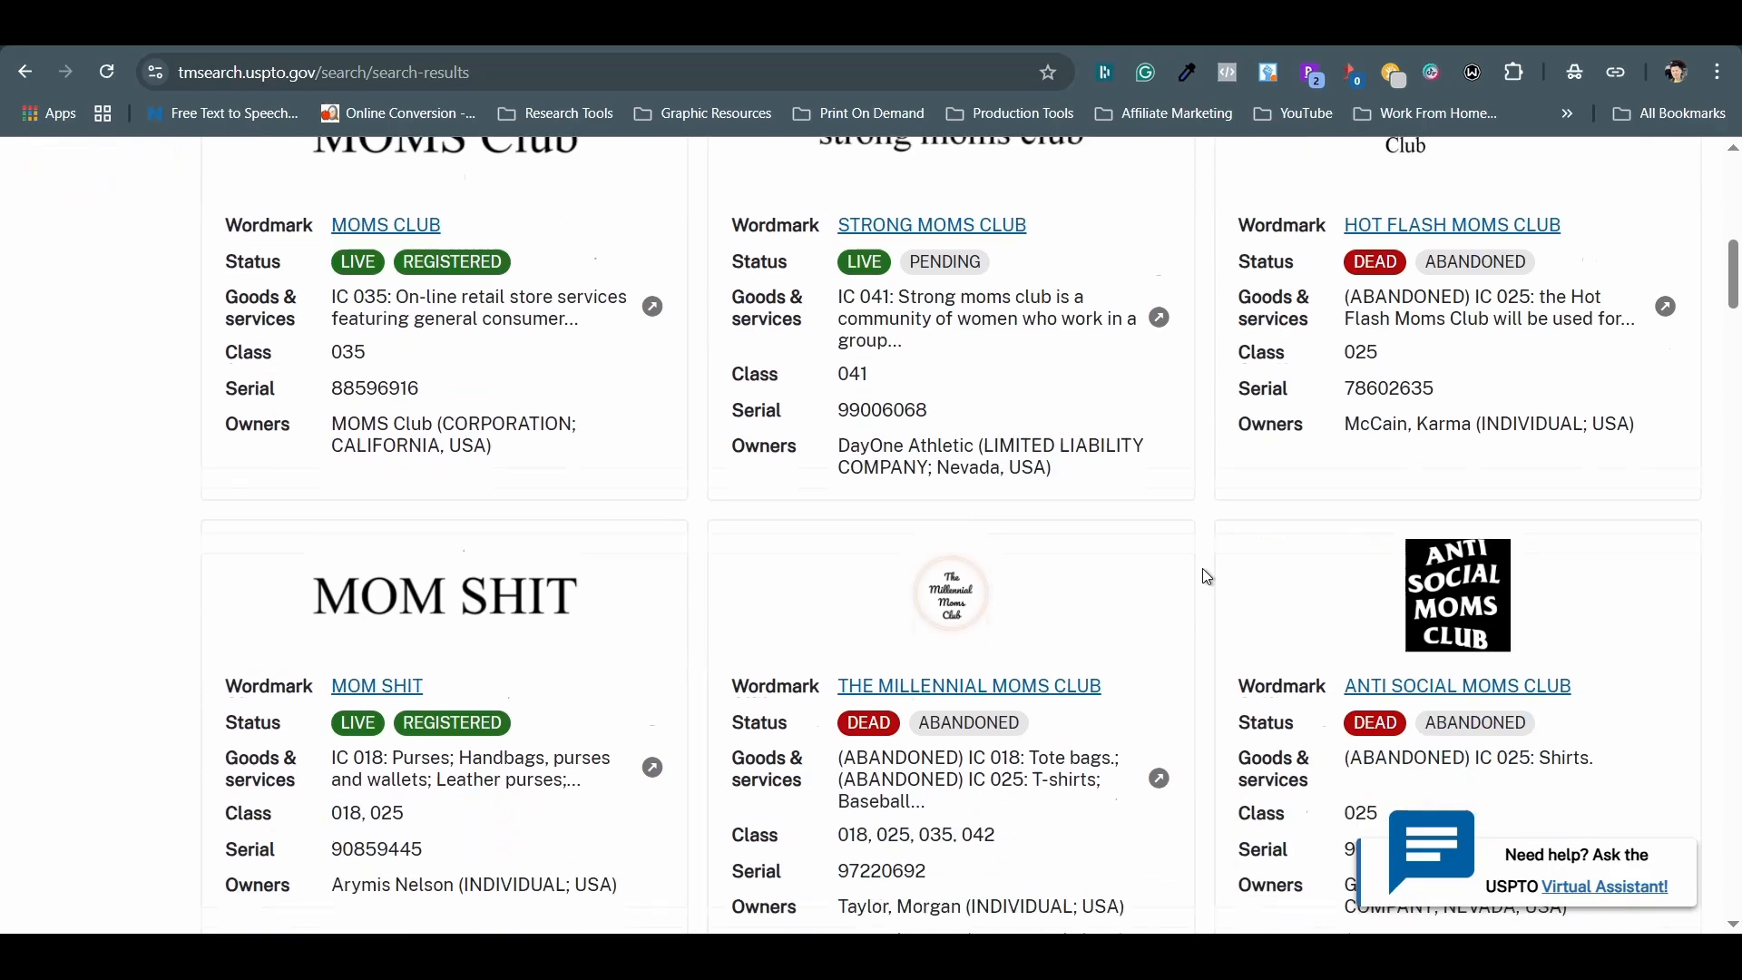
{"action": "scroll", "coordinate": [1204, 570], "scroll_direction": "down", "scroll_amount": 7}
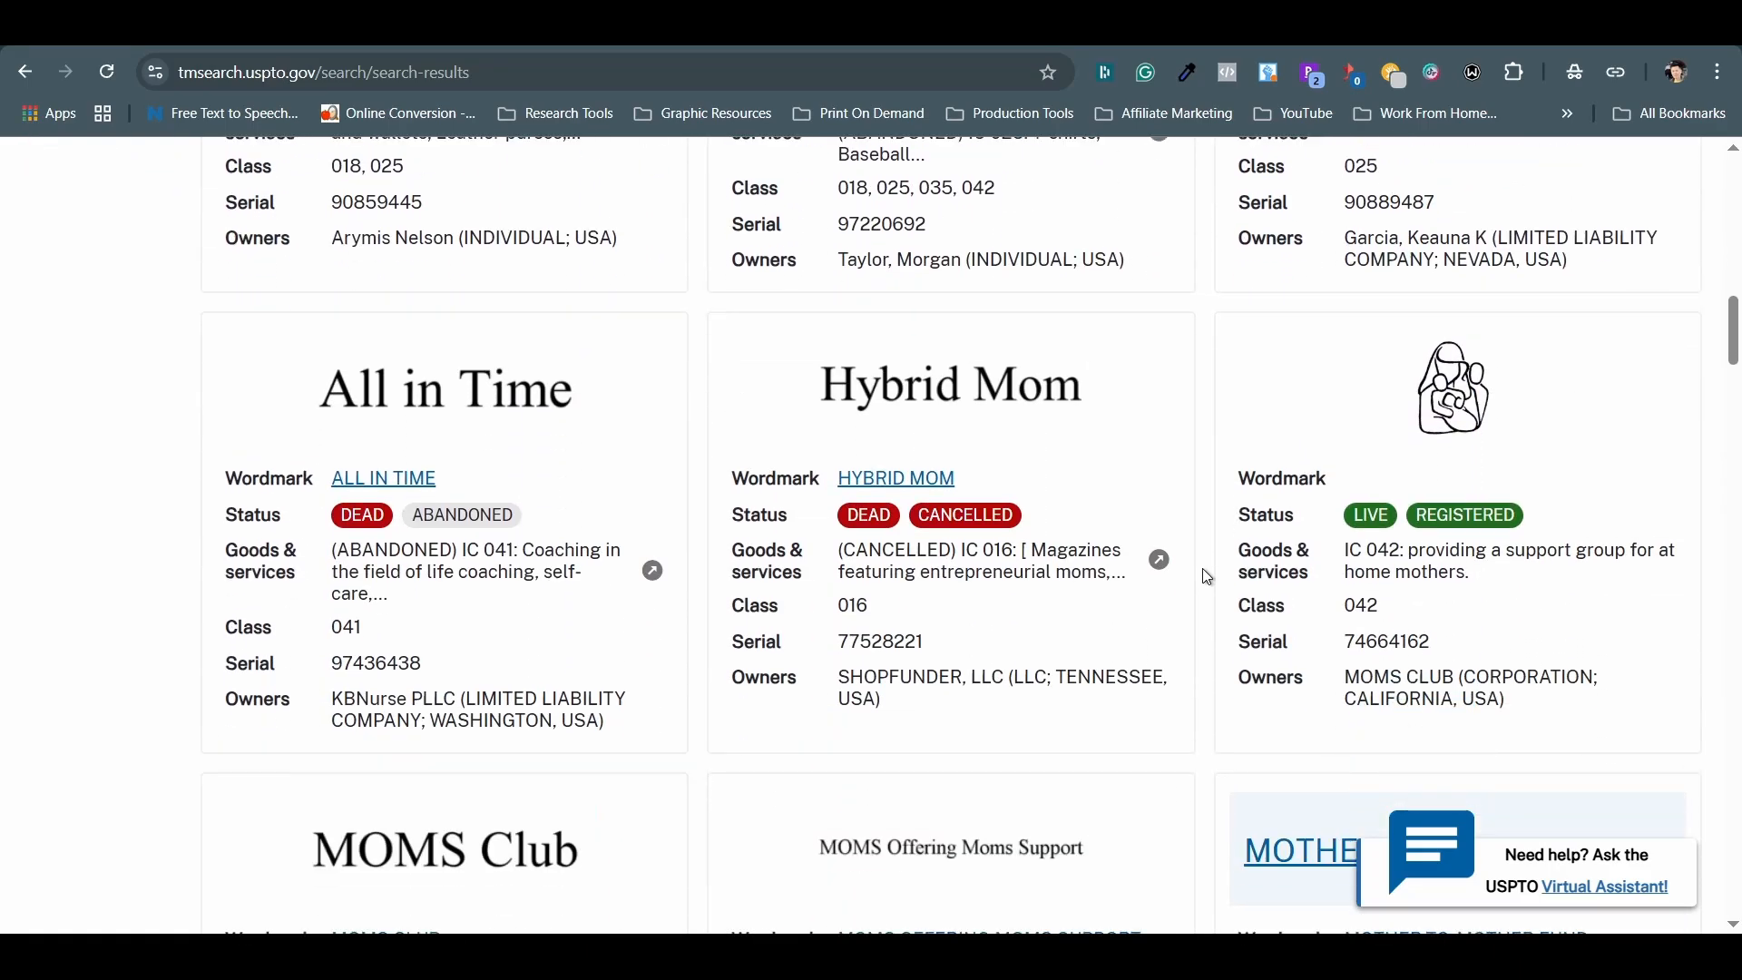
{"action": "scroll", "coordinate": [1201, 568], "scroll_direction": "down", "scroll_amount": 7}
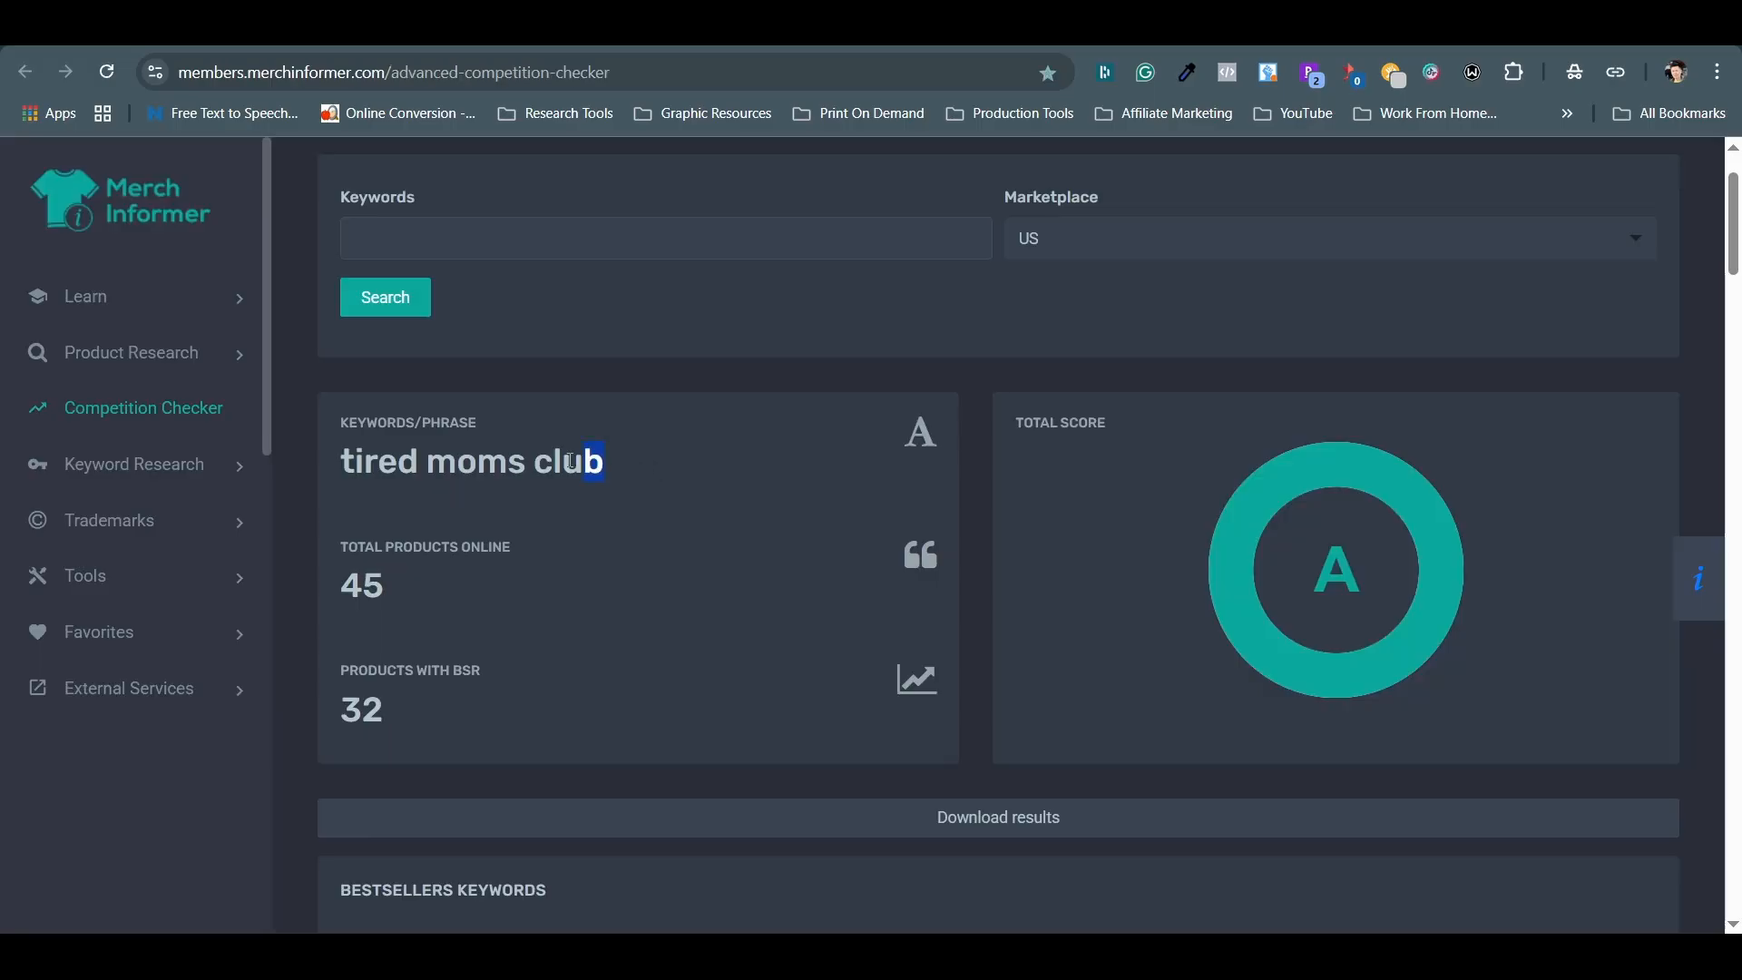
Step: Run a USPTO trademark check on the checked phrase "tired moms club" and review the results
{"action": "left_click_drag", "start_coordinate": [570, 463], "coordinate": [334, 466]}
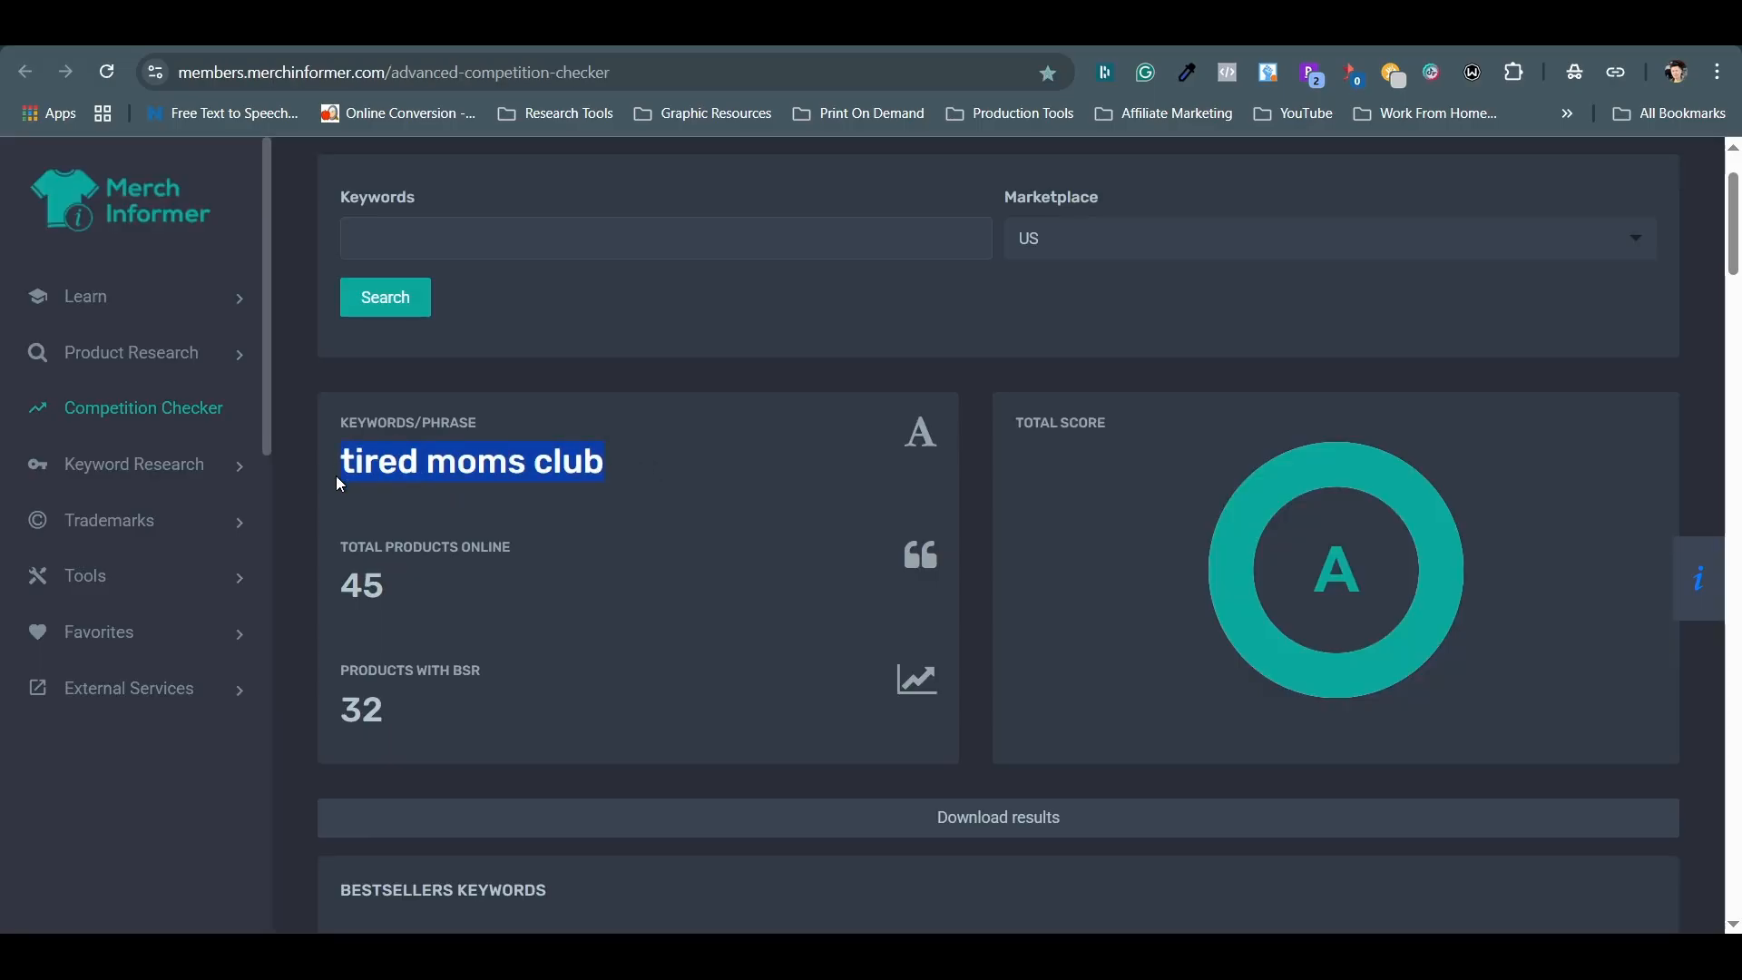
{"action": "right_click", "coordinate": [374, 471]}
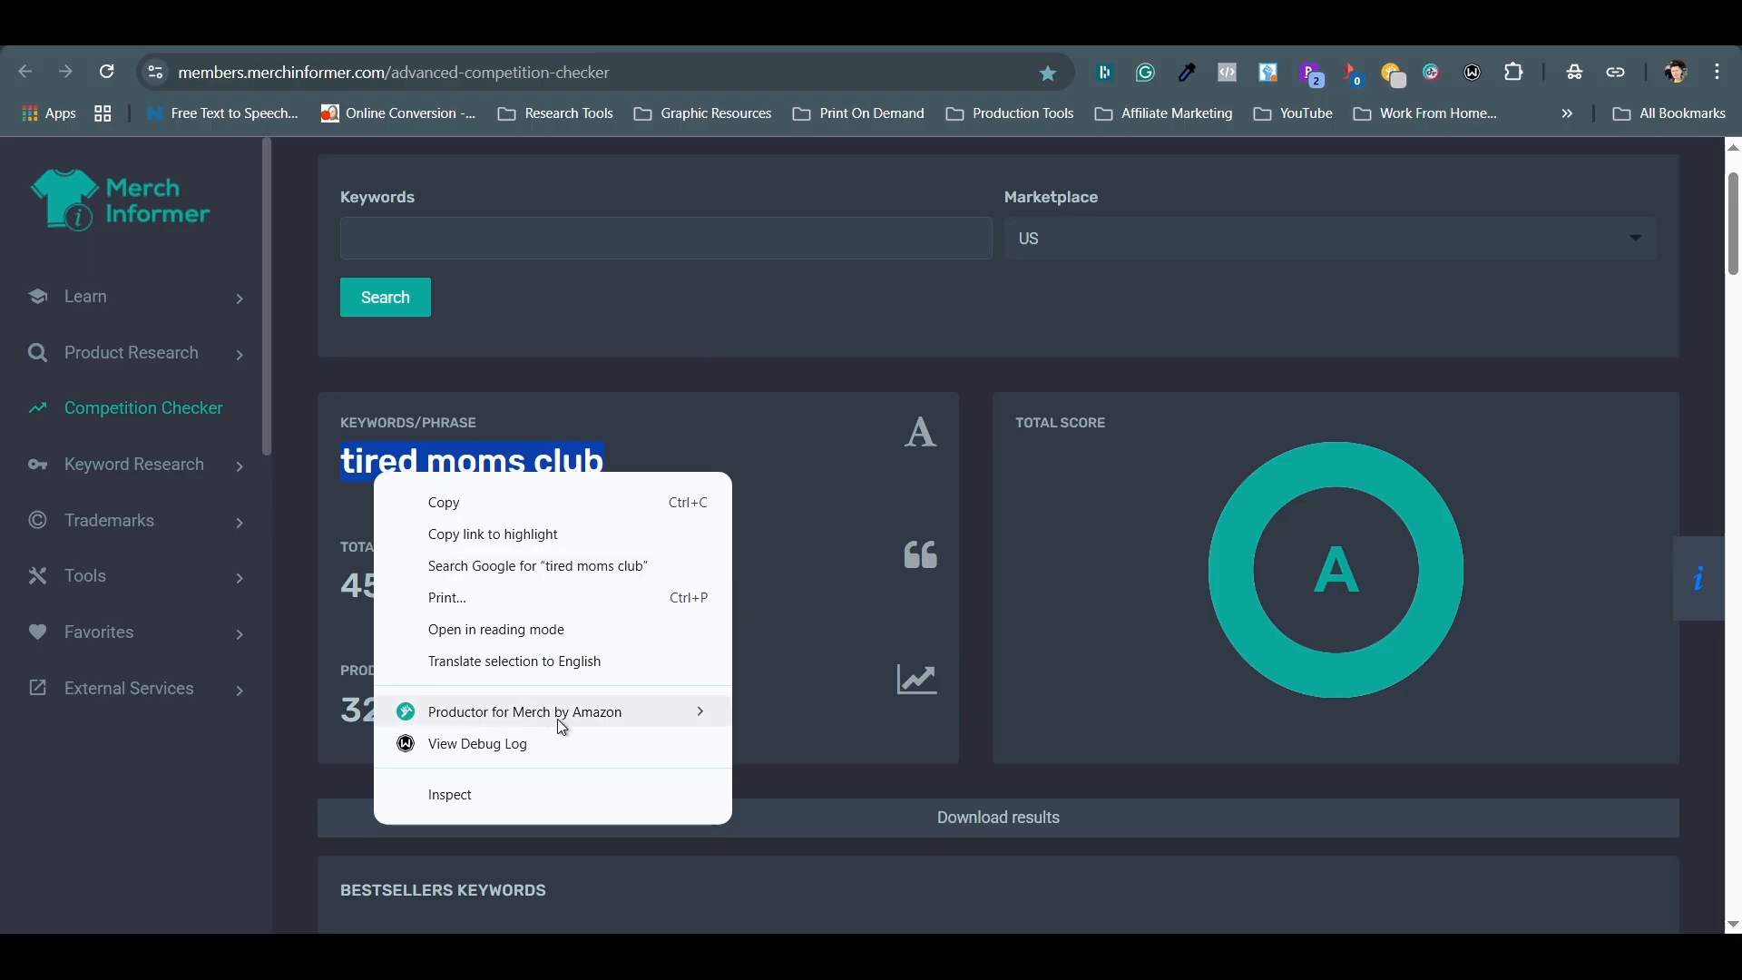
{"action": "mouse_move", "coordinate": [563, 724]}
{"action": "left_click", "coordinate": [830, 873]}
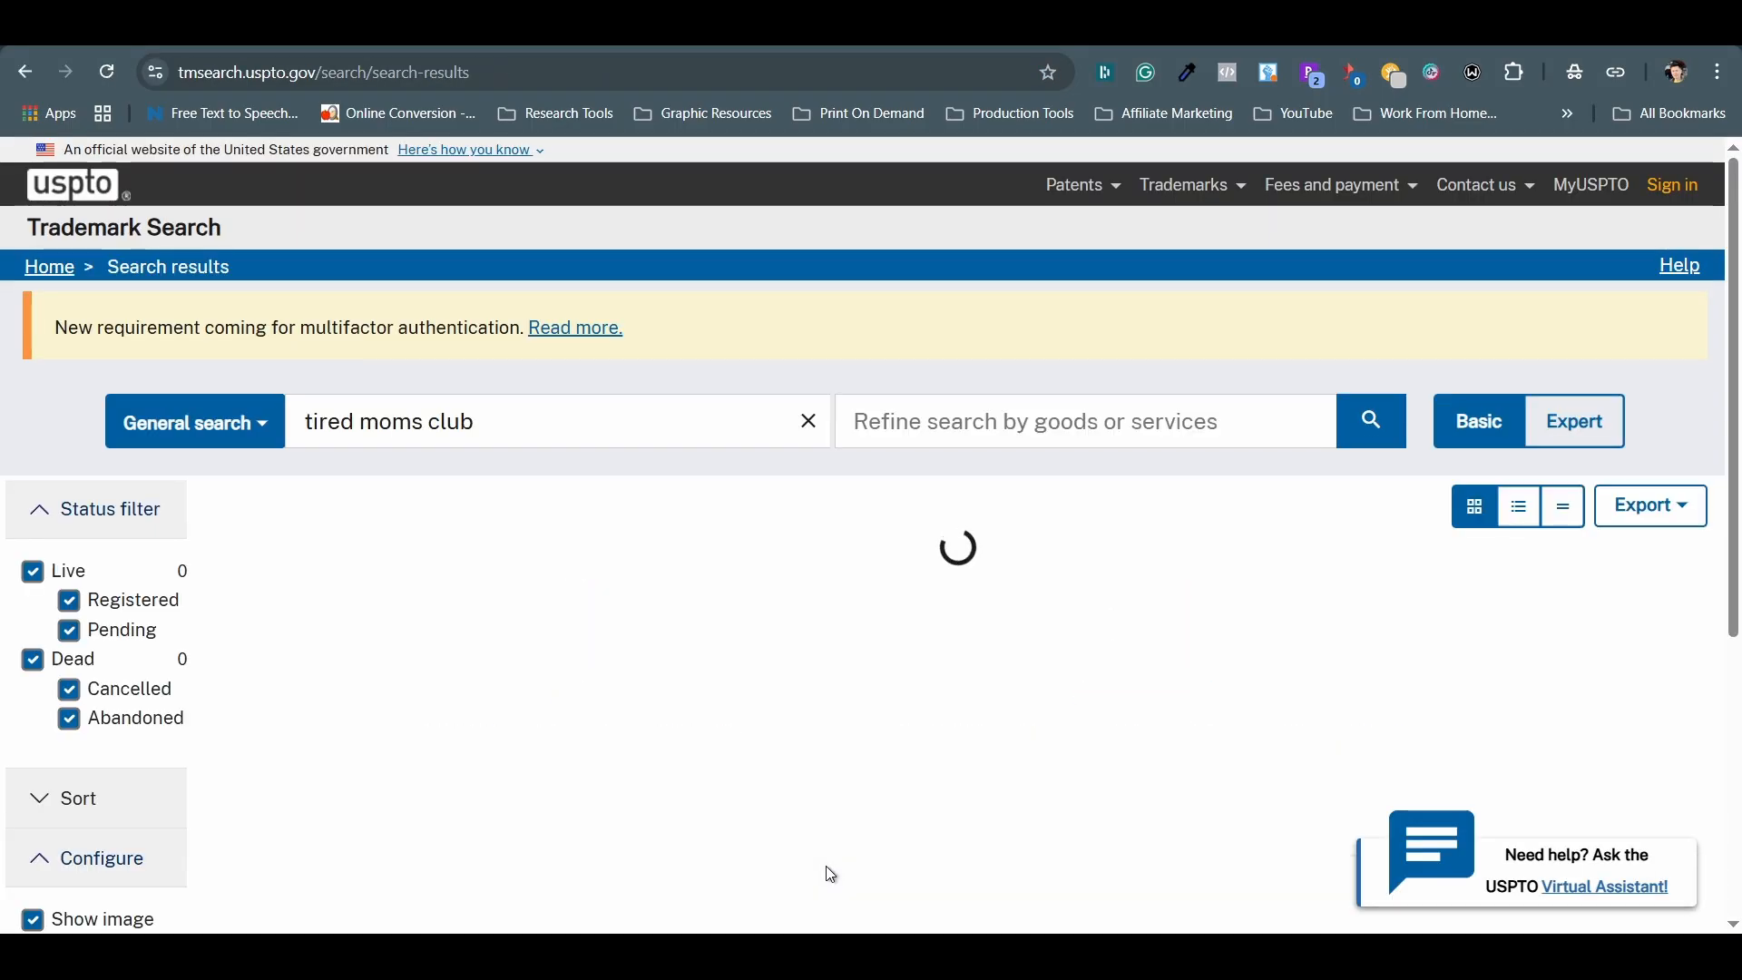
{"action": "scroll", "coordinate": [618, 446], "scroll_direction": "down", "scroll_amount": 2}
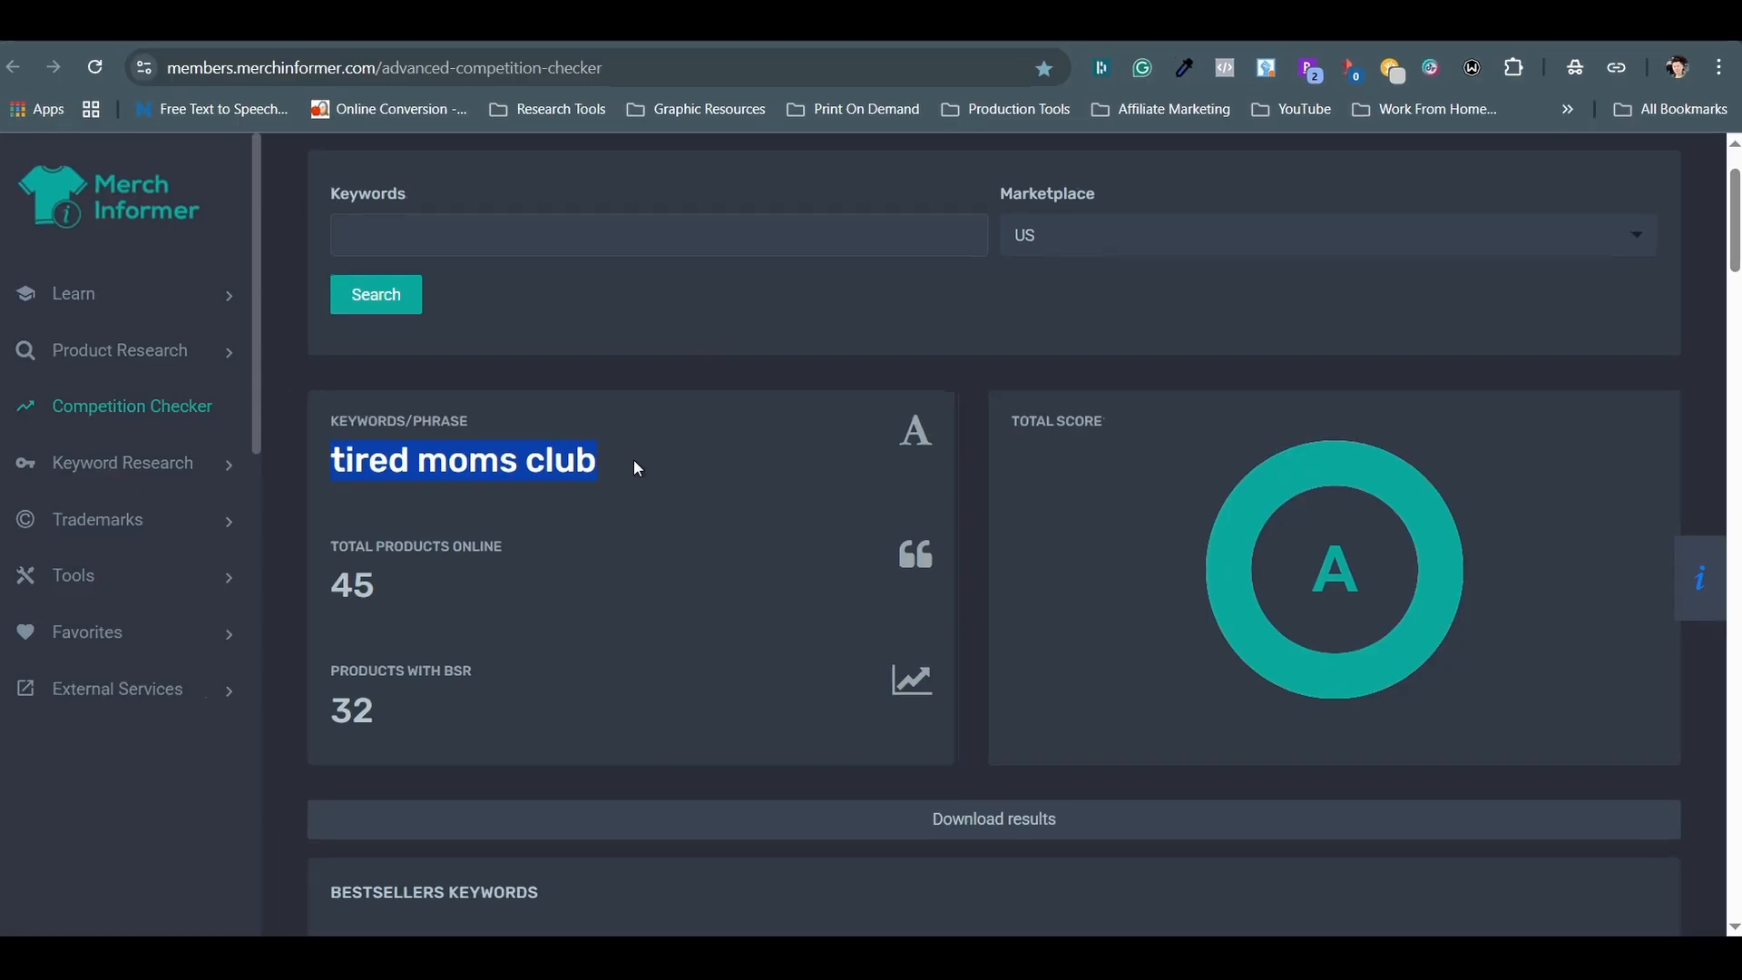
Step: Research "tired moms club" among US Standard T-shirts on Amazon using Productor for Merch by Amazon
{"action": "right_click", "coordinate": [364, 433]}
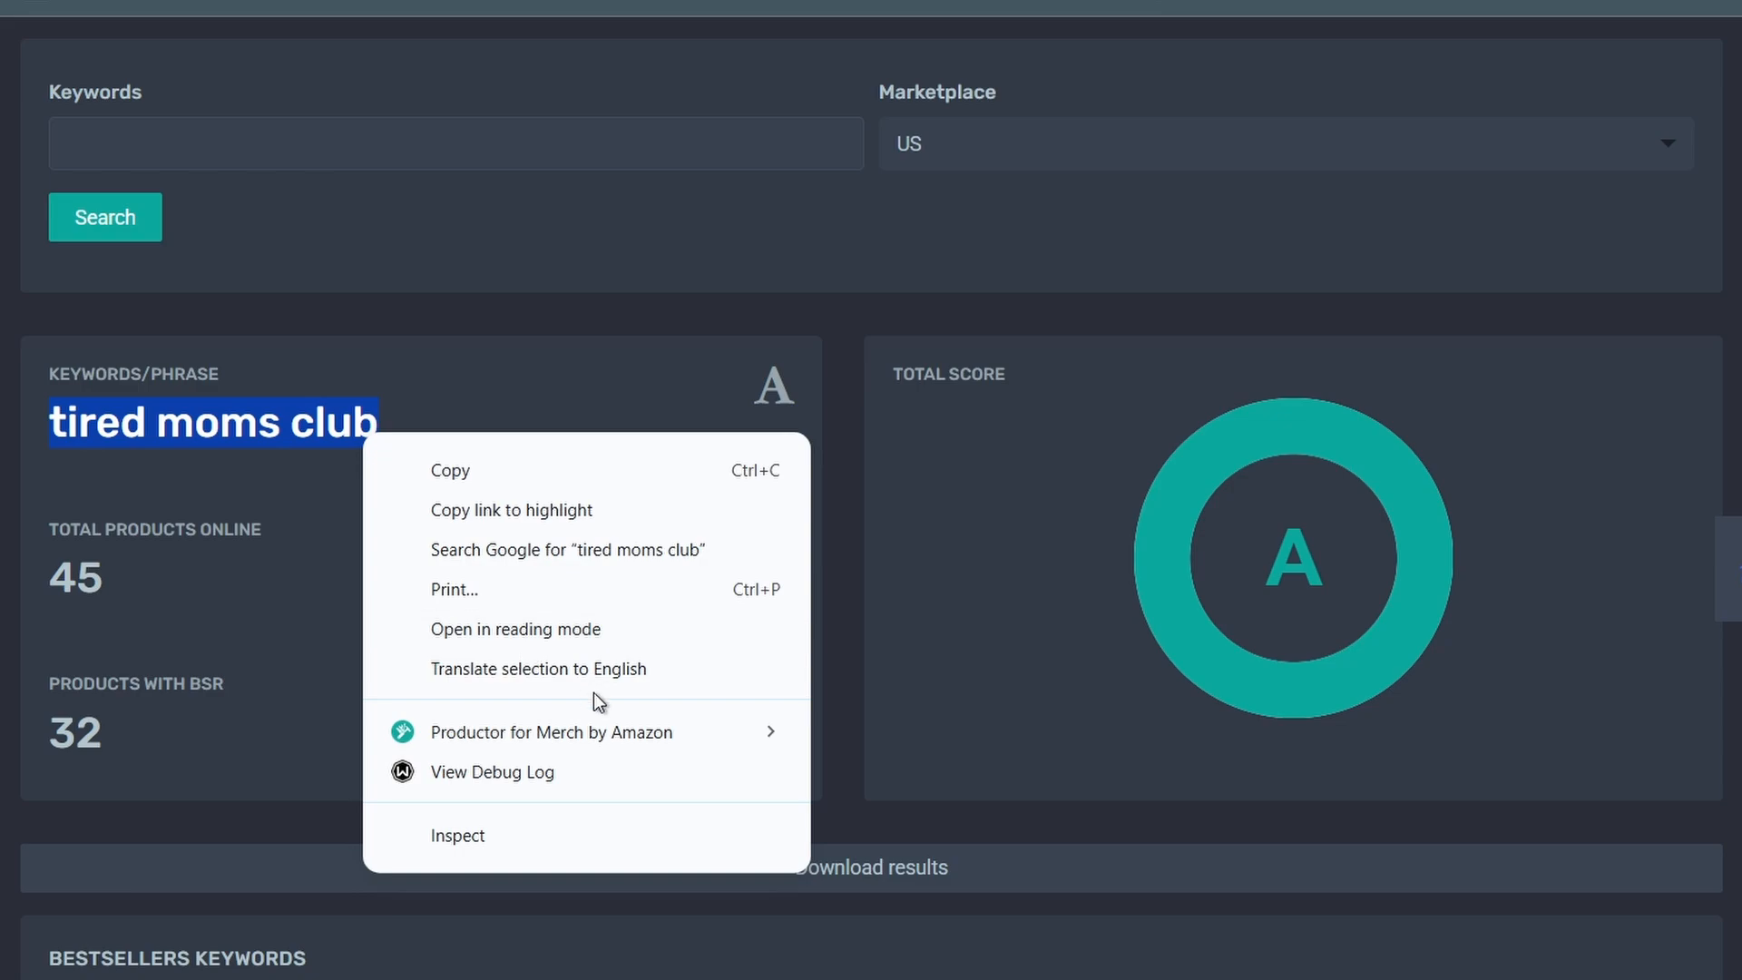
{"action": "mouse_move", "coordinate": [676, 735]}
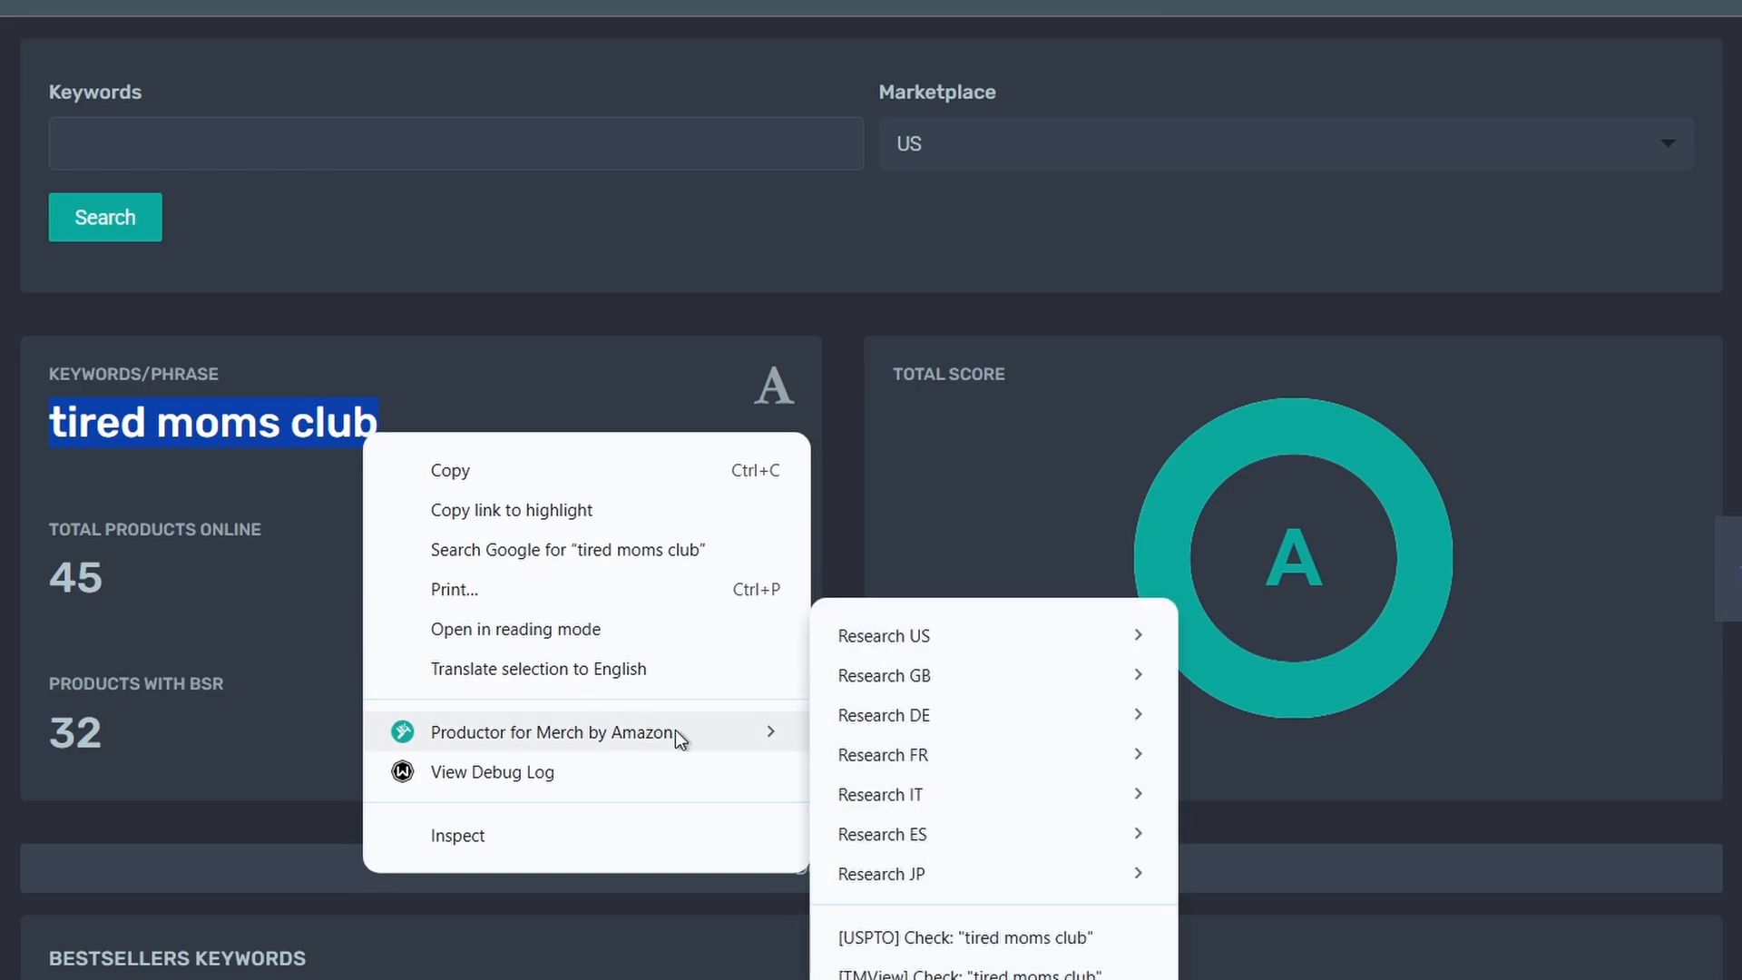
{"action": "mouse_move", "coordinate": [848, 640]}
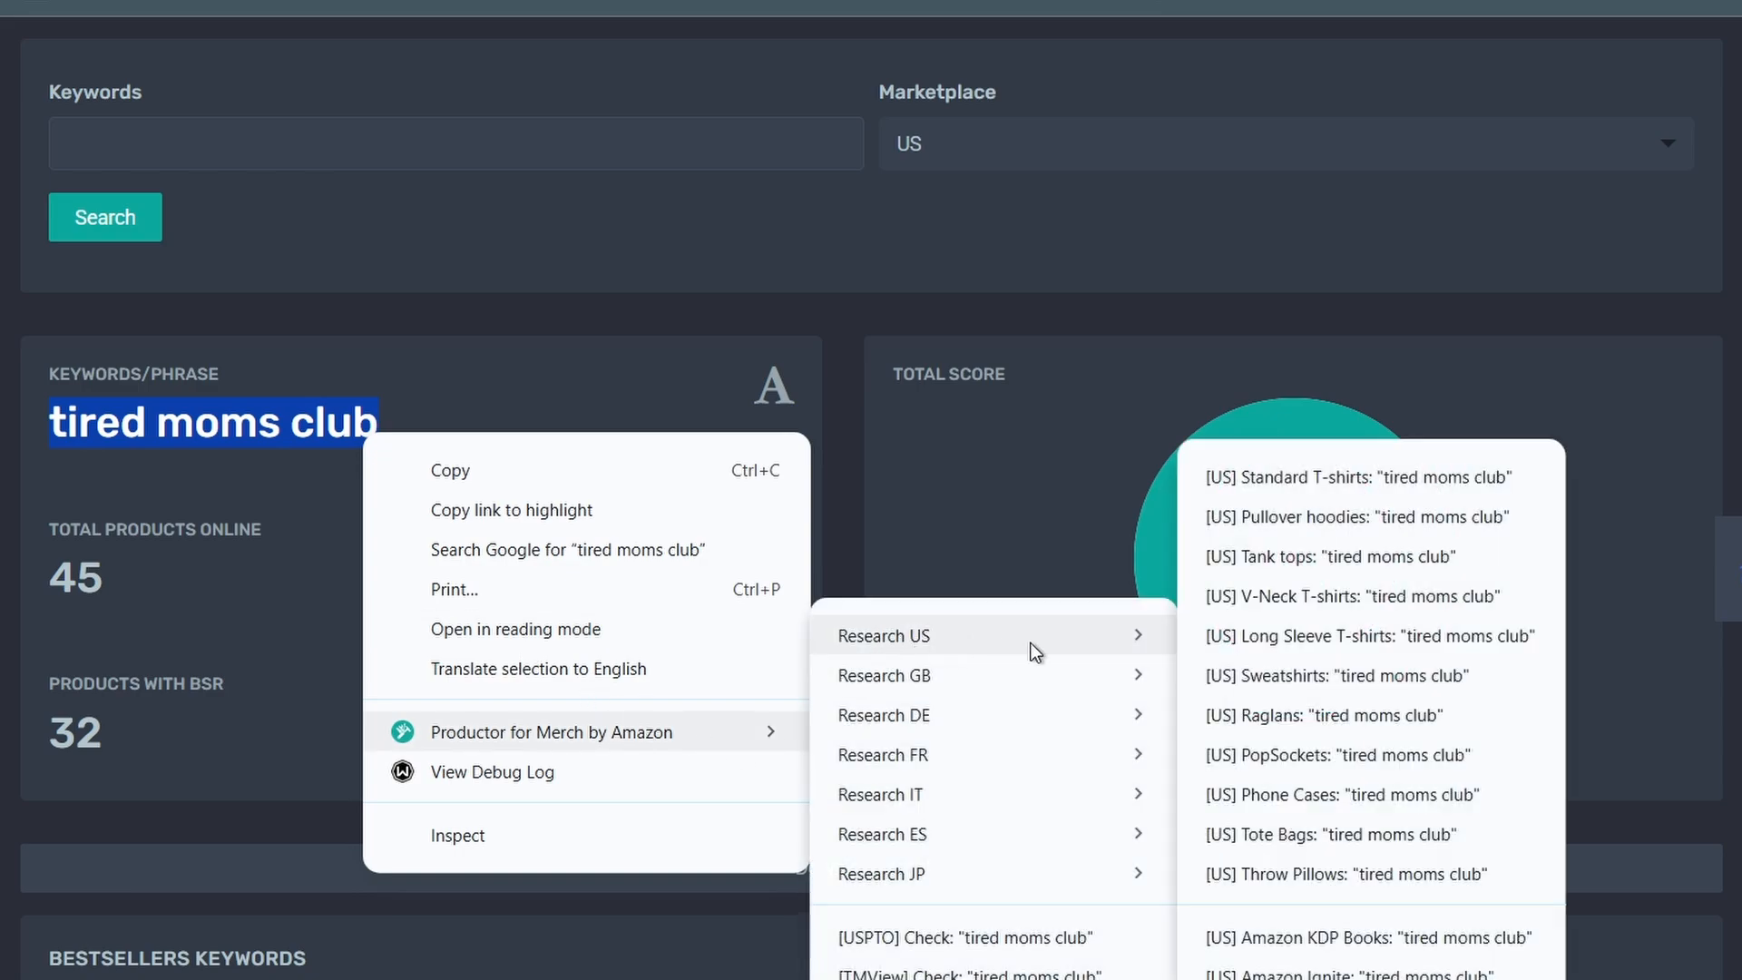
{"action": "left_click", "coordinate": [1299, 478]}
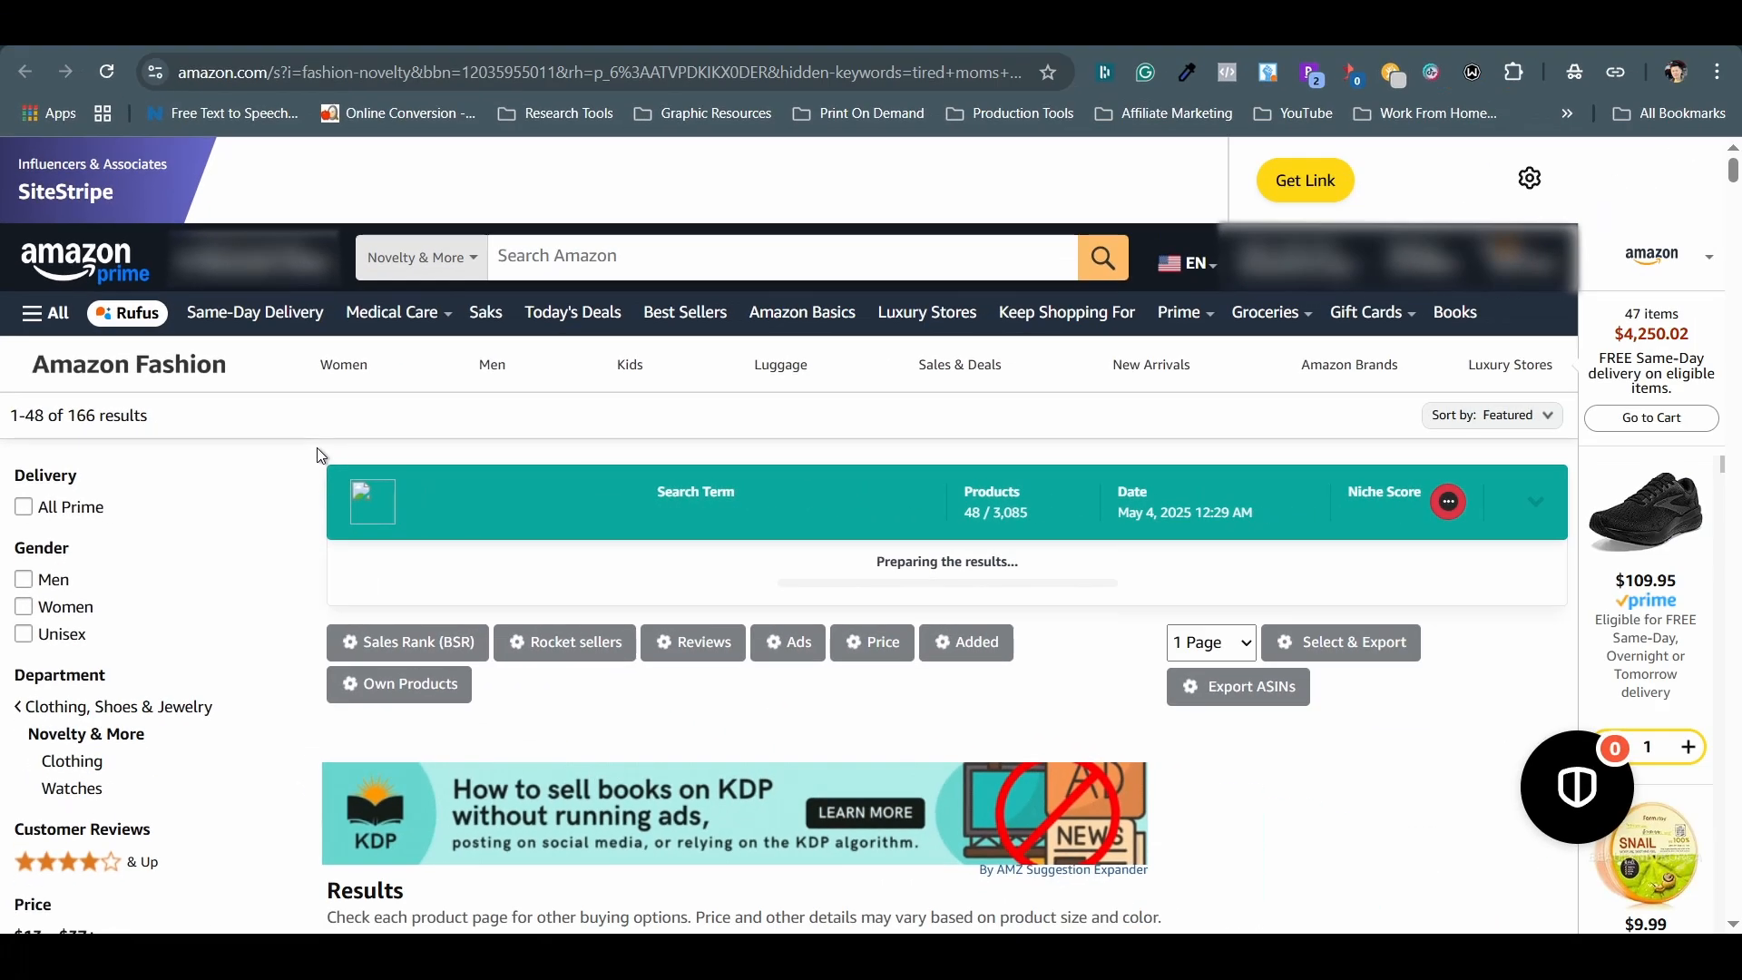
Step: Sort the Amazon T-shirt results by Sales Rank (BSR) and view the top-ranked designs
{"action": "scroll", "coordinate": [323, 454], "scroll_direction": "down", "scroll_amount": 2}
{"action": "scroll", "coordinate": [323, 454], "scroll_direction": "down", "scroll_amount": 5}
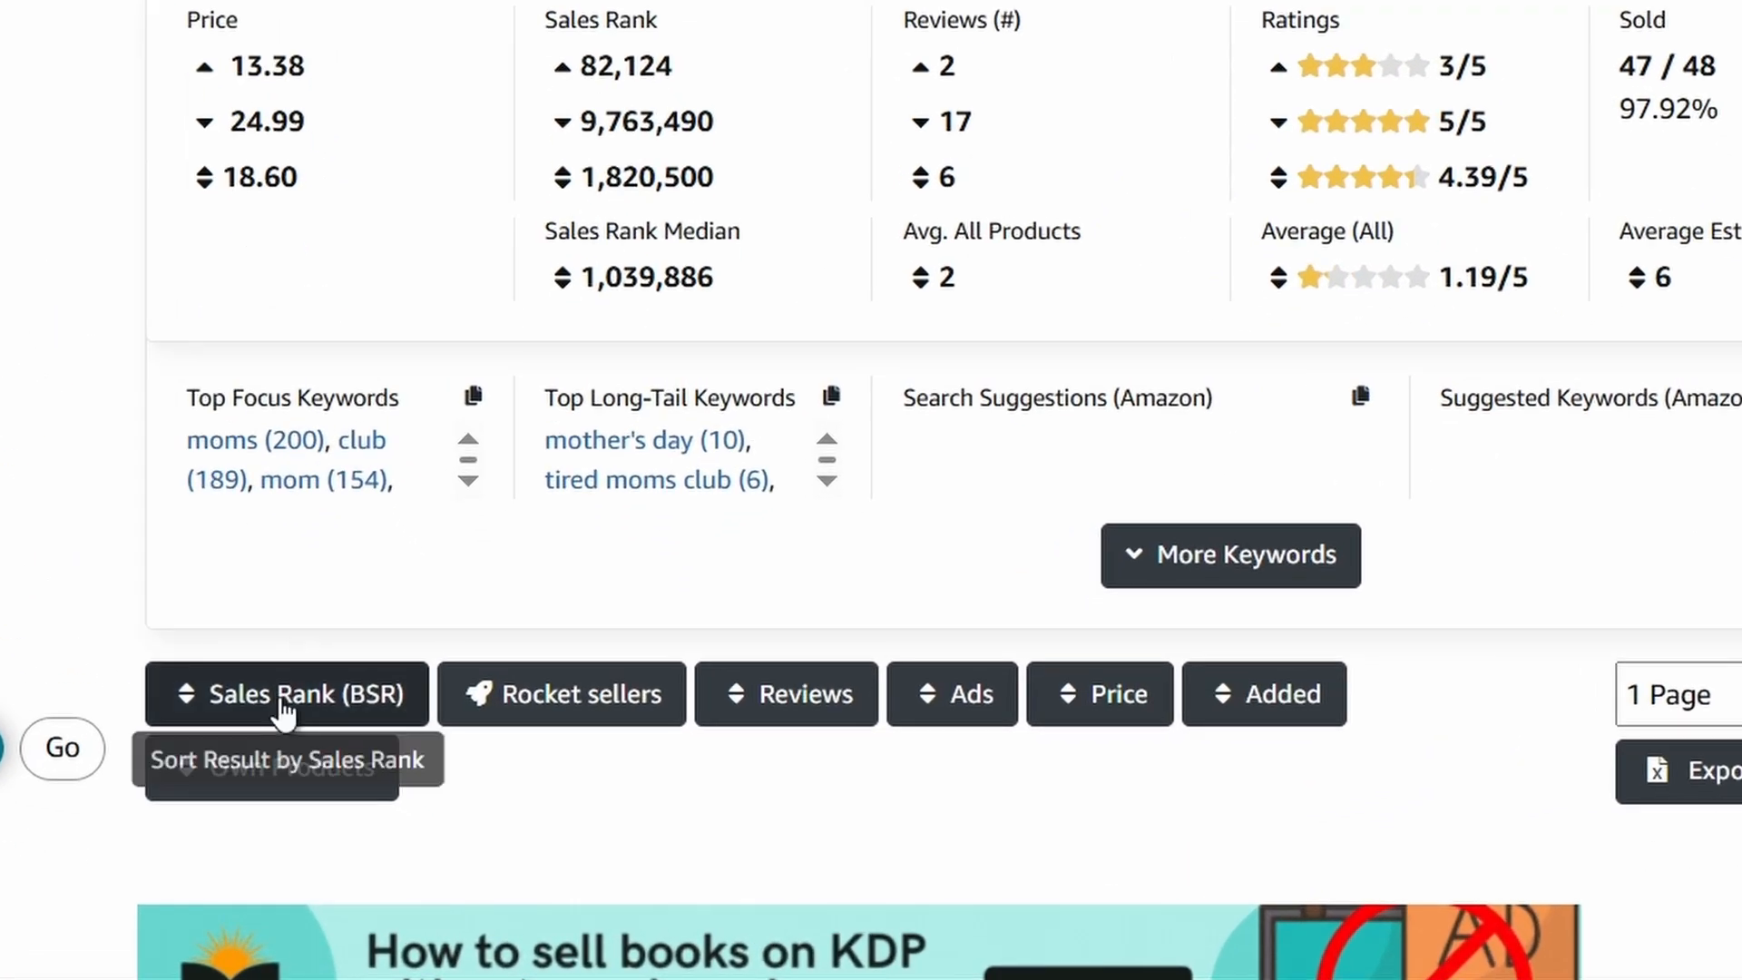
{"action": "left_click", "coordinate": [283, 713]}
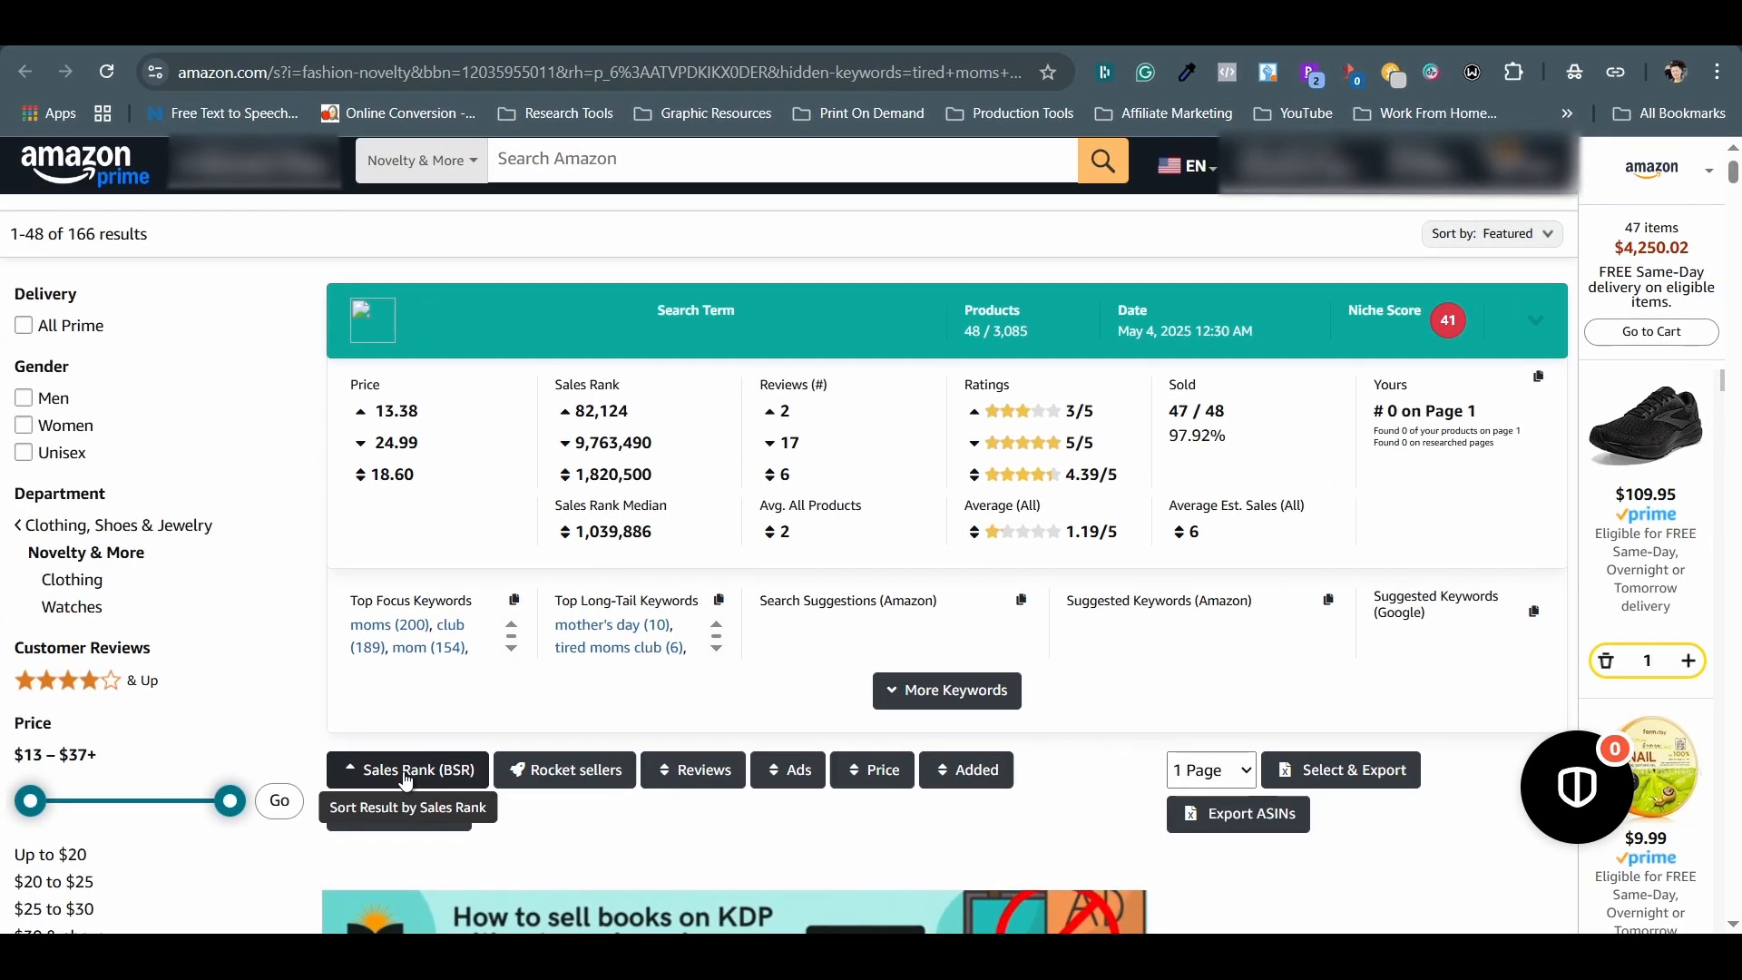
{"action": "scroll", "coordinate": [406, 781], "scroll_direction": "down", "scroll_amount": 8}
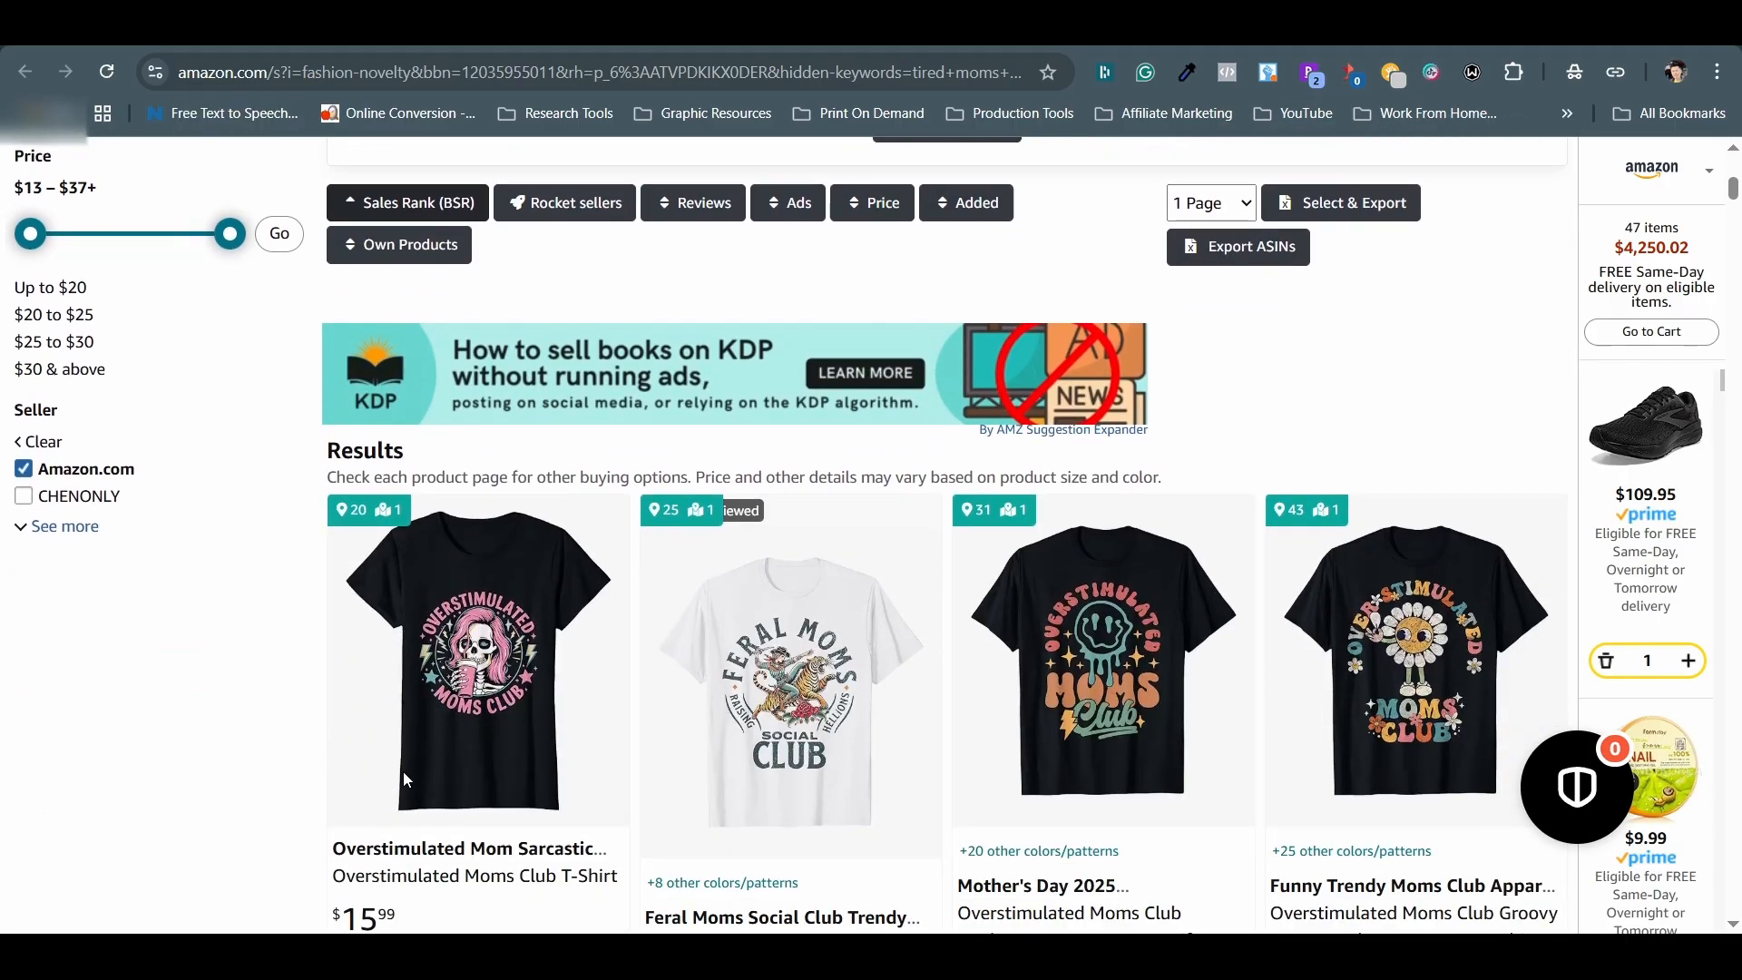
{"action": "scroll", "coordinate": [405, 780], "scroll_direction": "down", "scroll_amount": 1}
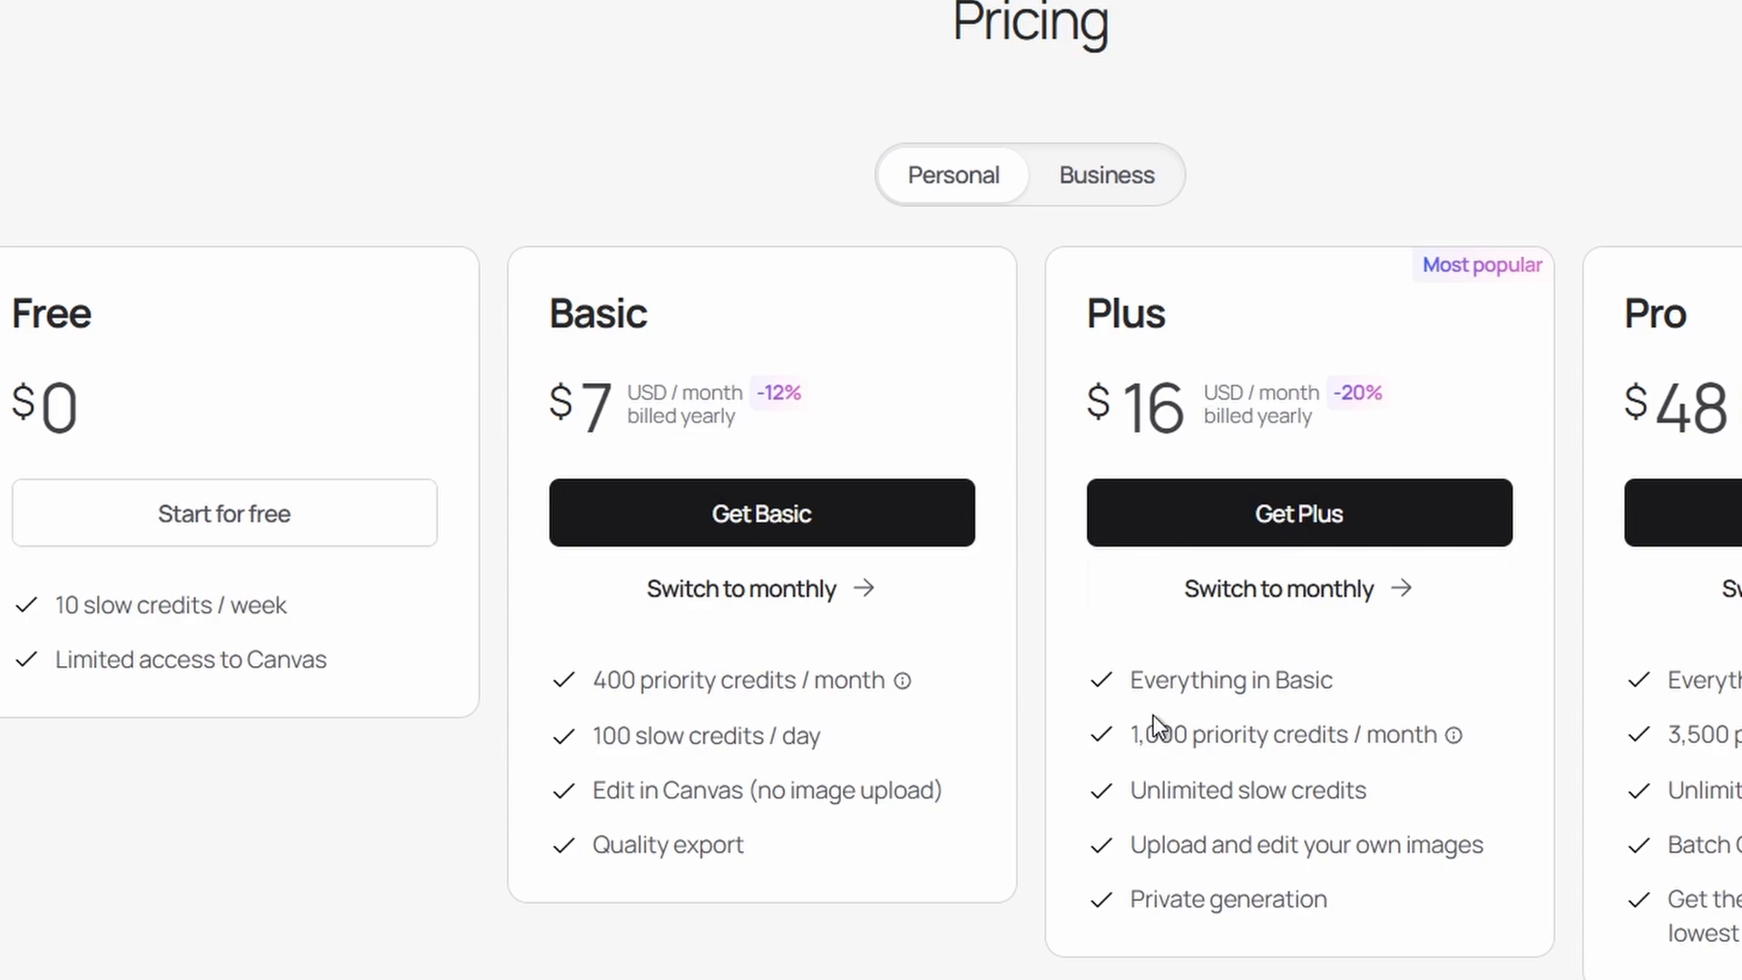
{"action": "left_click_drag", "start_coordinate": [1130, 843], "coordinate": [1330, 898]}
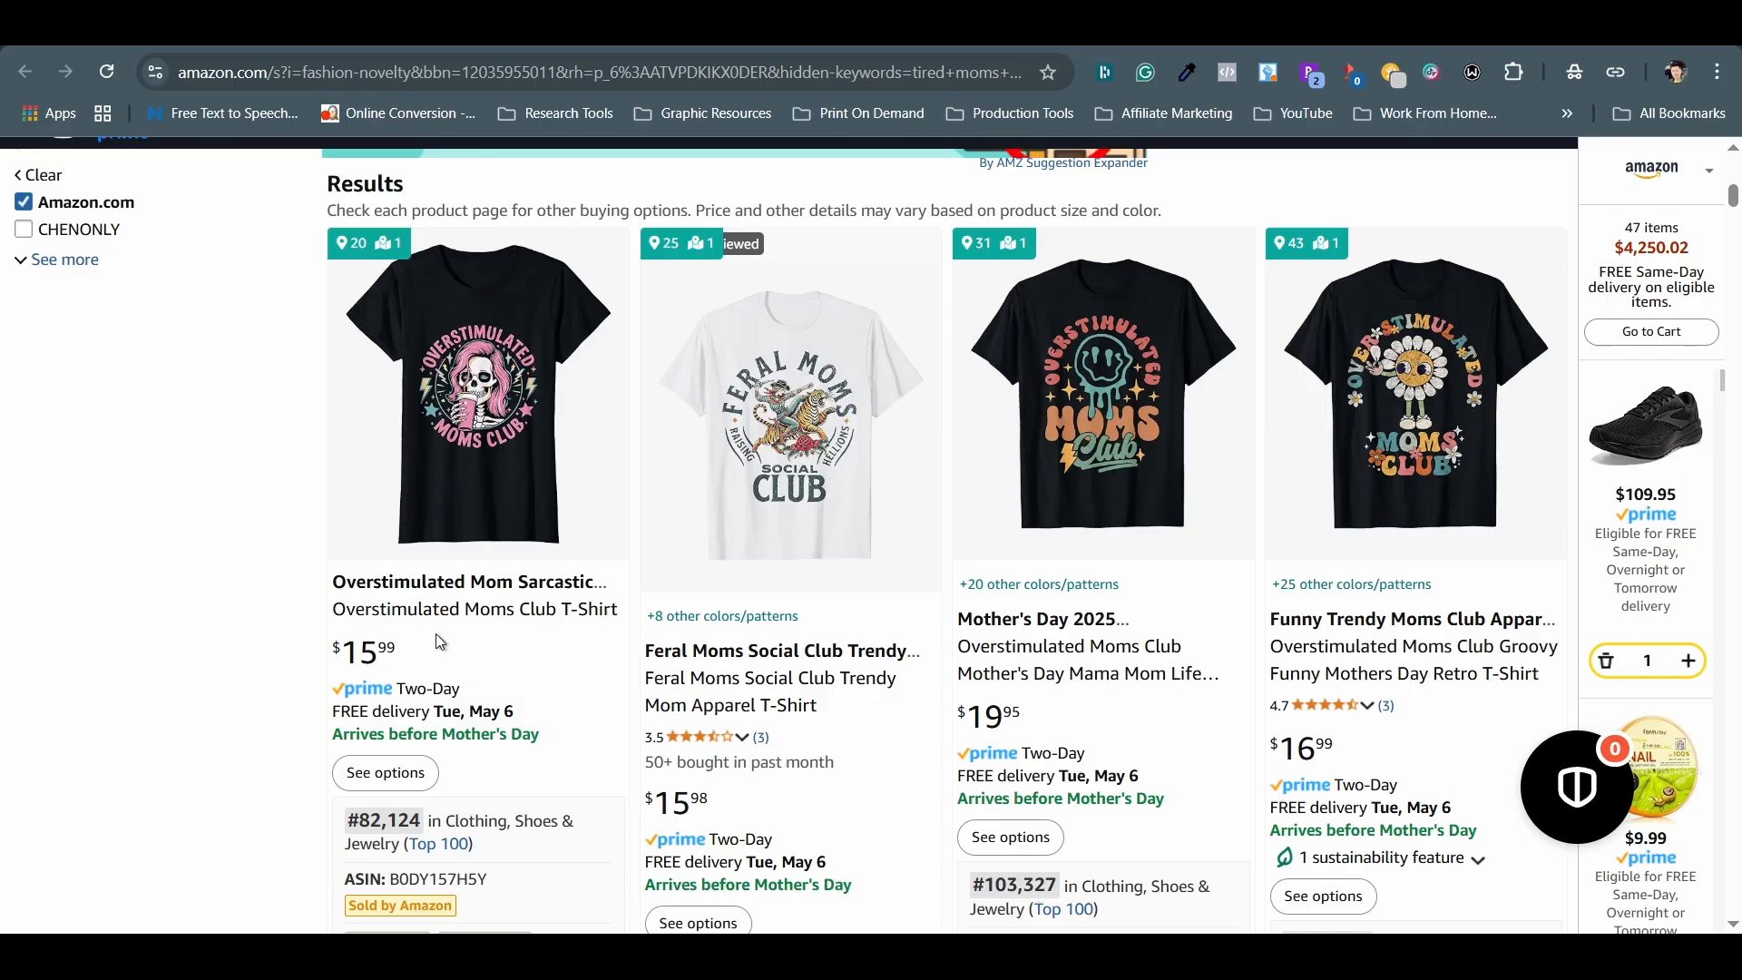
Step: Open the first listing, Overstimulated Moms Club T-Shirt, in a new tab and save its product image to the Shirt Designs to Remake FFS folder
{"action": "right_click", "coordinate": [436, 615]}
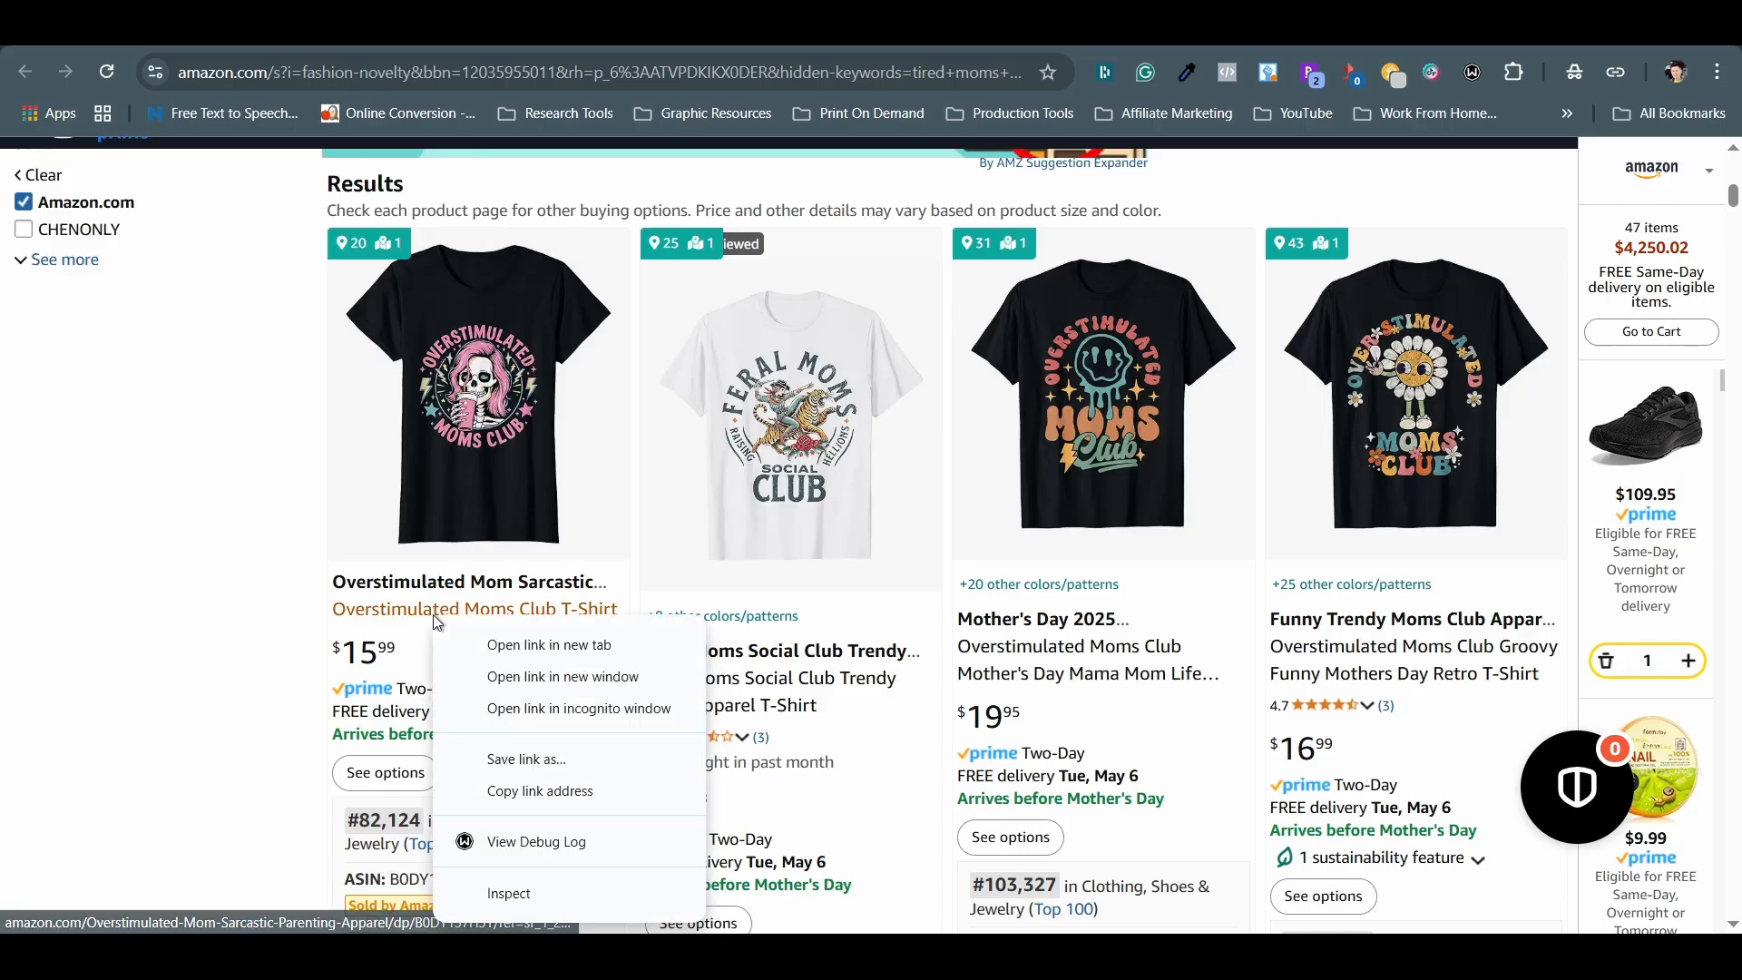
{"action": "left_click", "coordinate": [482, 638]}
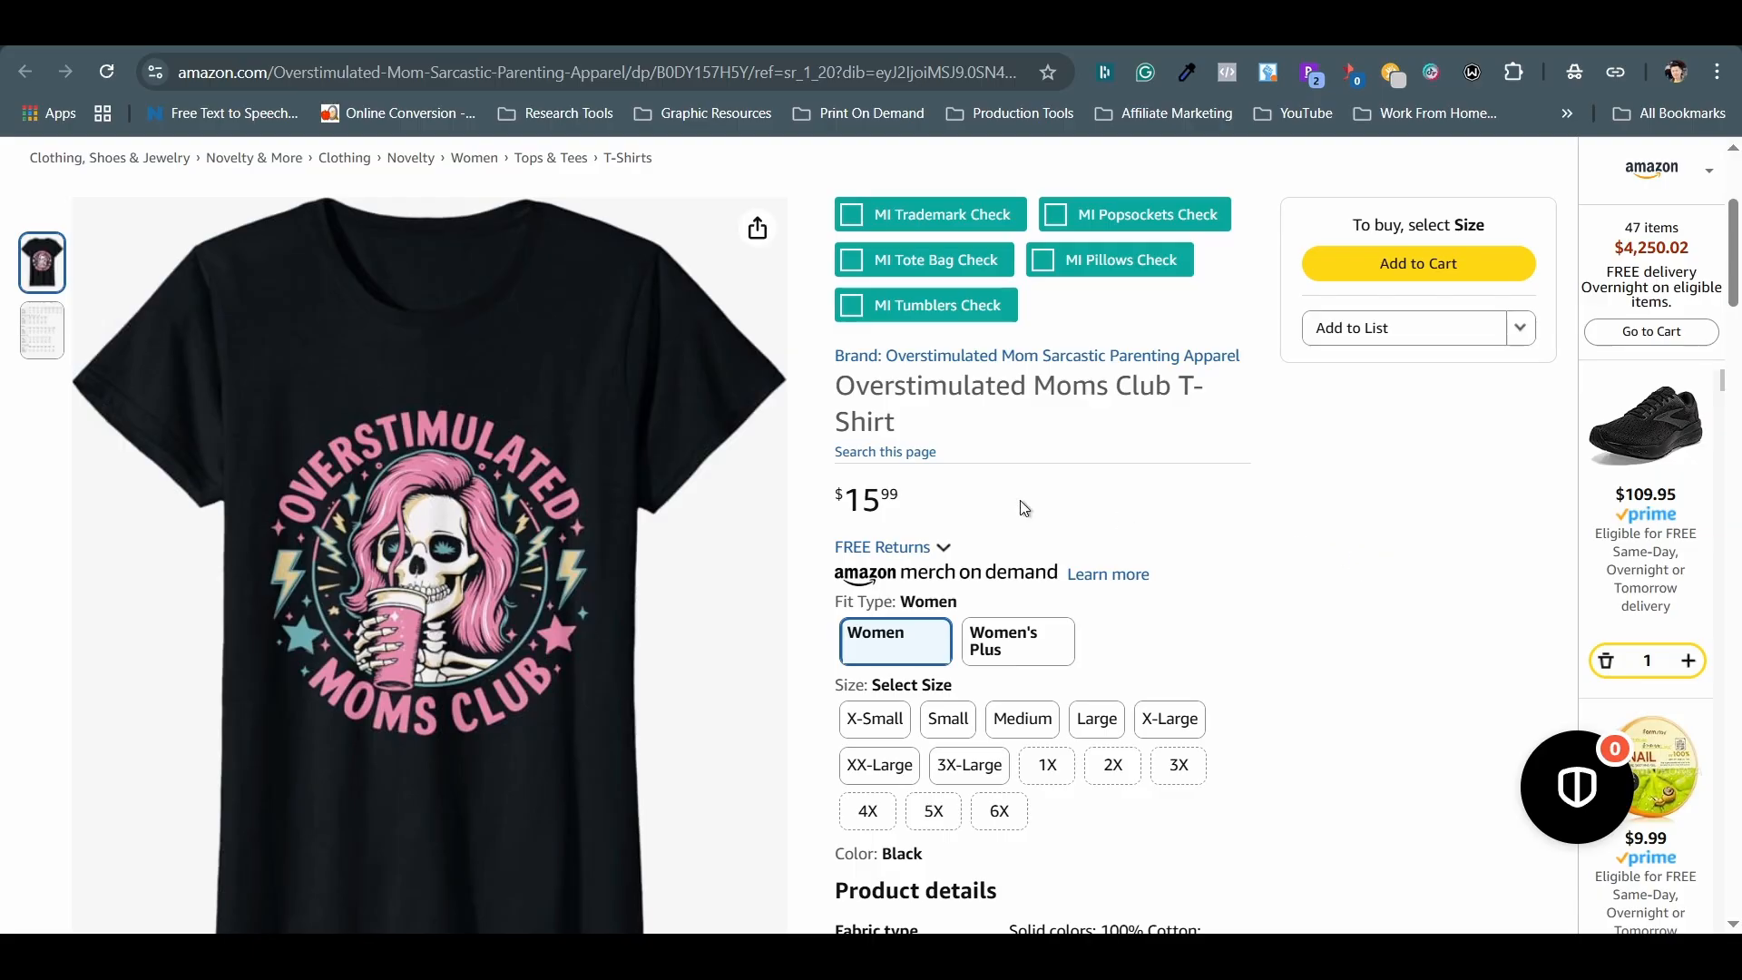
{"action": "right_click", "coordinate": [586, 456]}
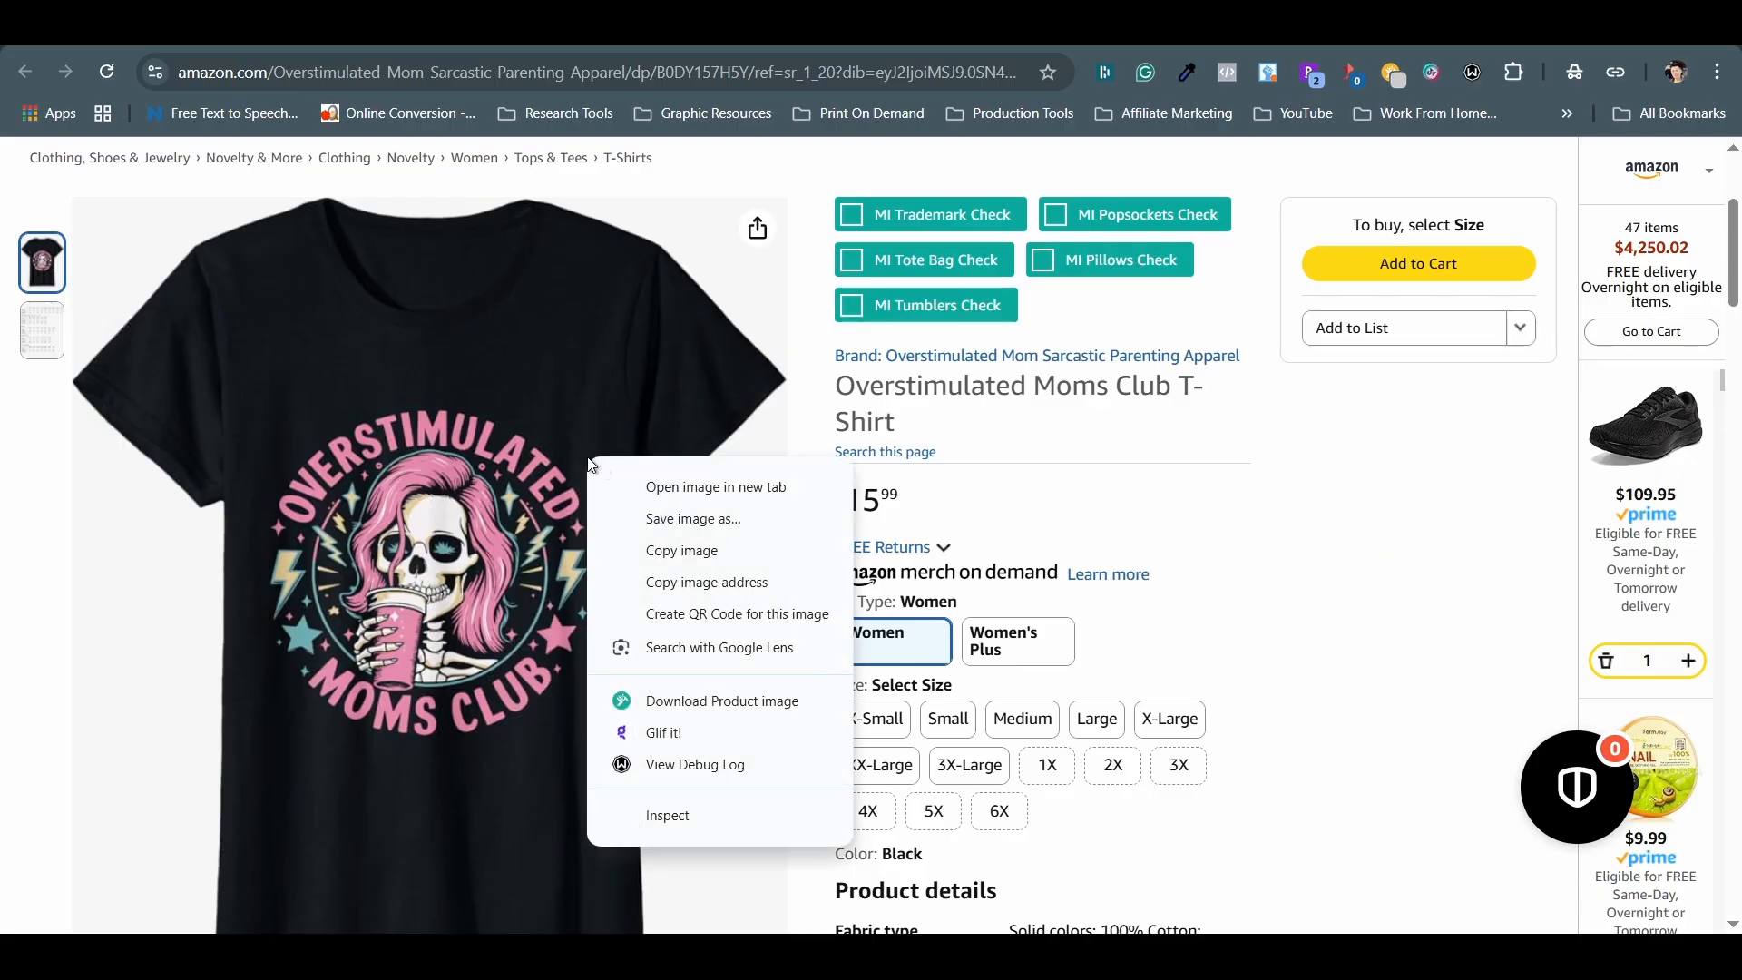
{"action": "left_click", "coordinate": [668, 517]}
{"action": "left_click", "coordinate": [964, 895]}
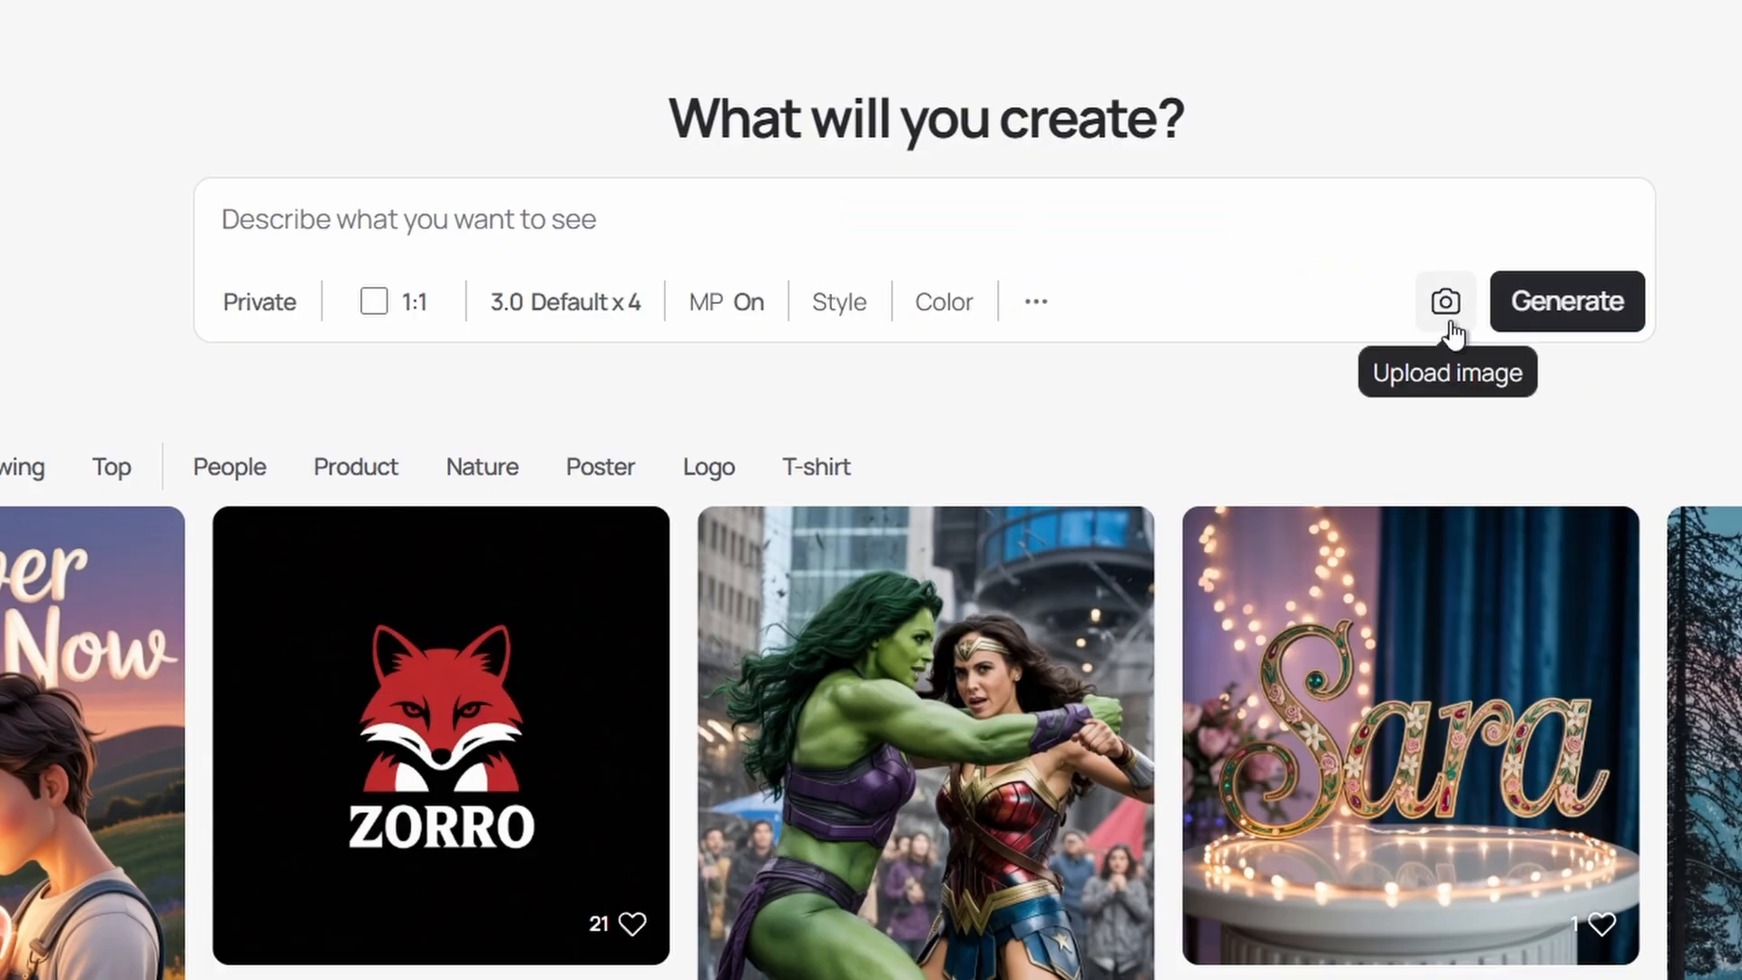
Step: In Ideogram, upload the saved Overstimulated Moms Club shirt image and have it described as a prompt
{"action": "left_click", "coordinate": [1450, 320]}
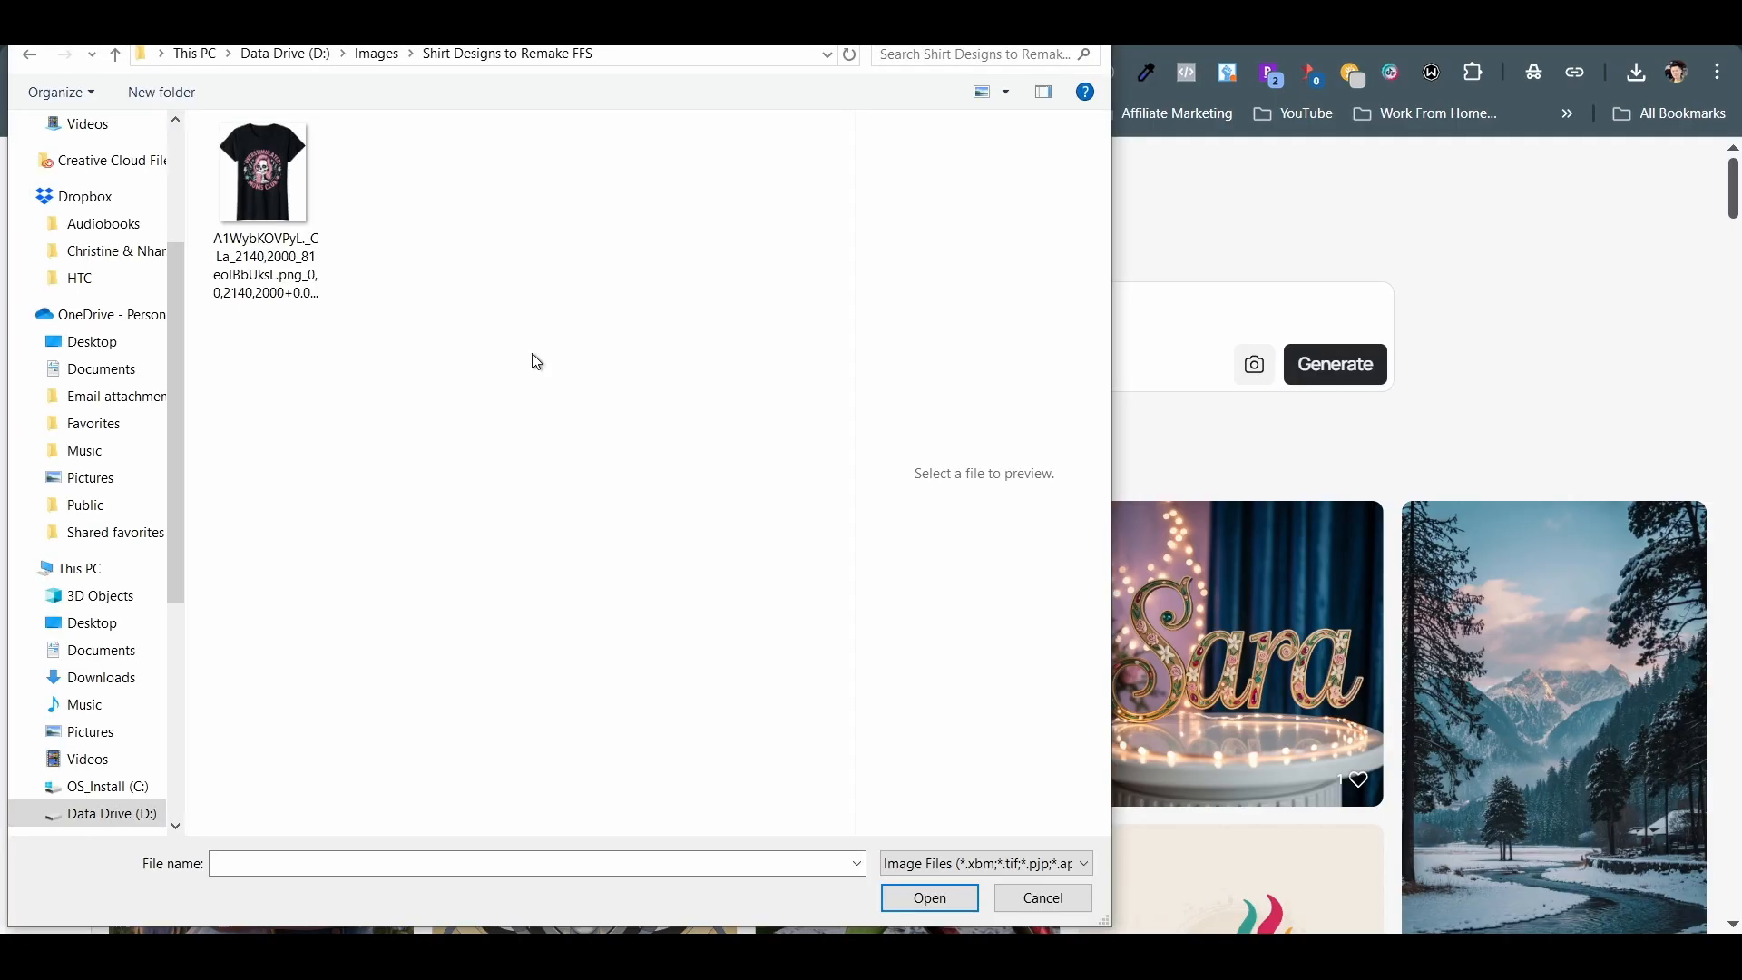
{"action": "left_click", "coordinate": [305, 195]}
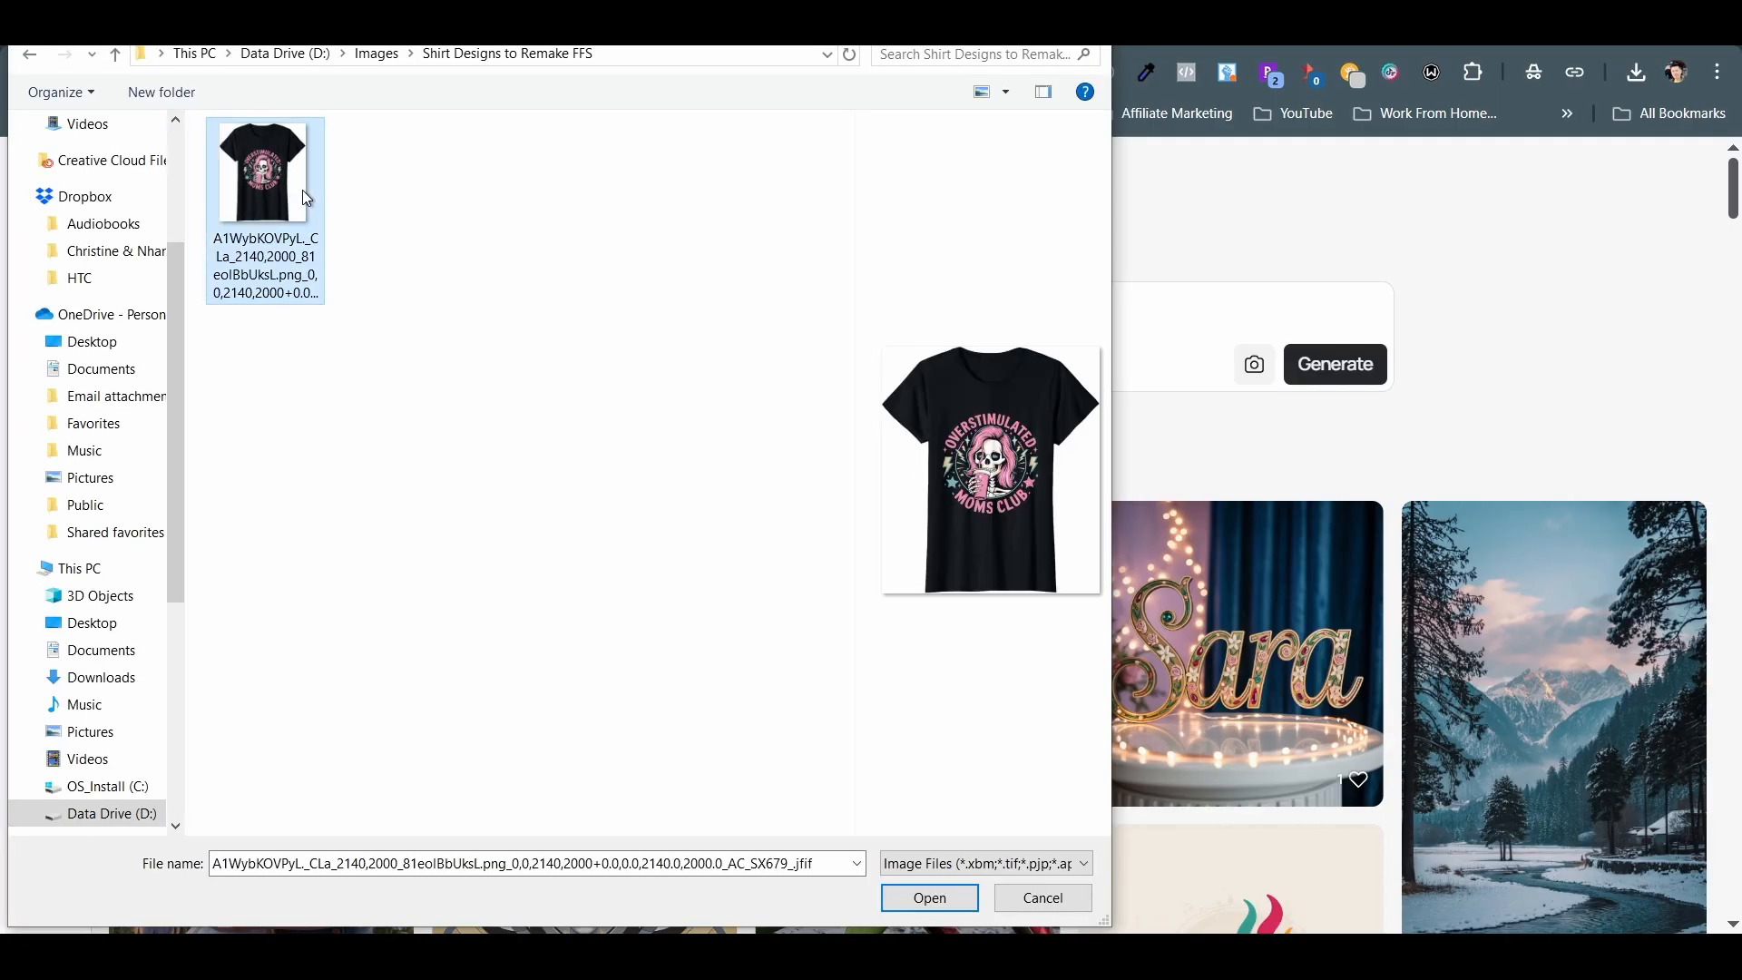
{"action": "left_click", "coordinate": [948, 899]}
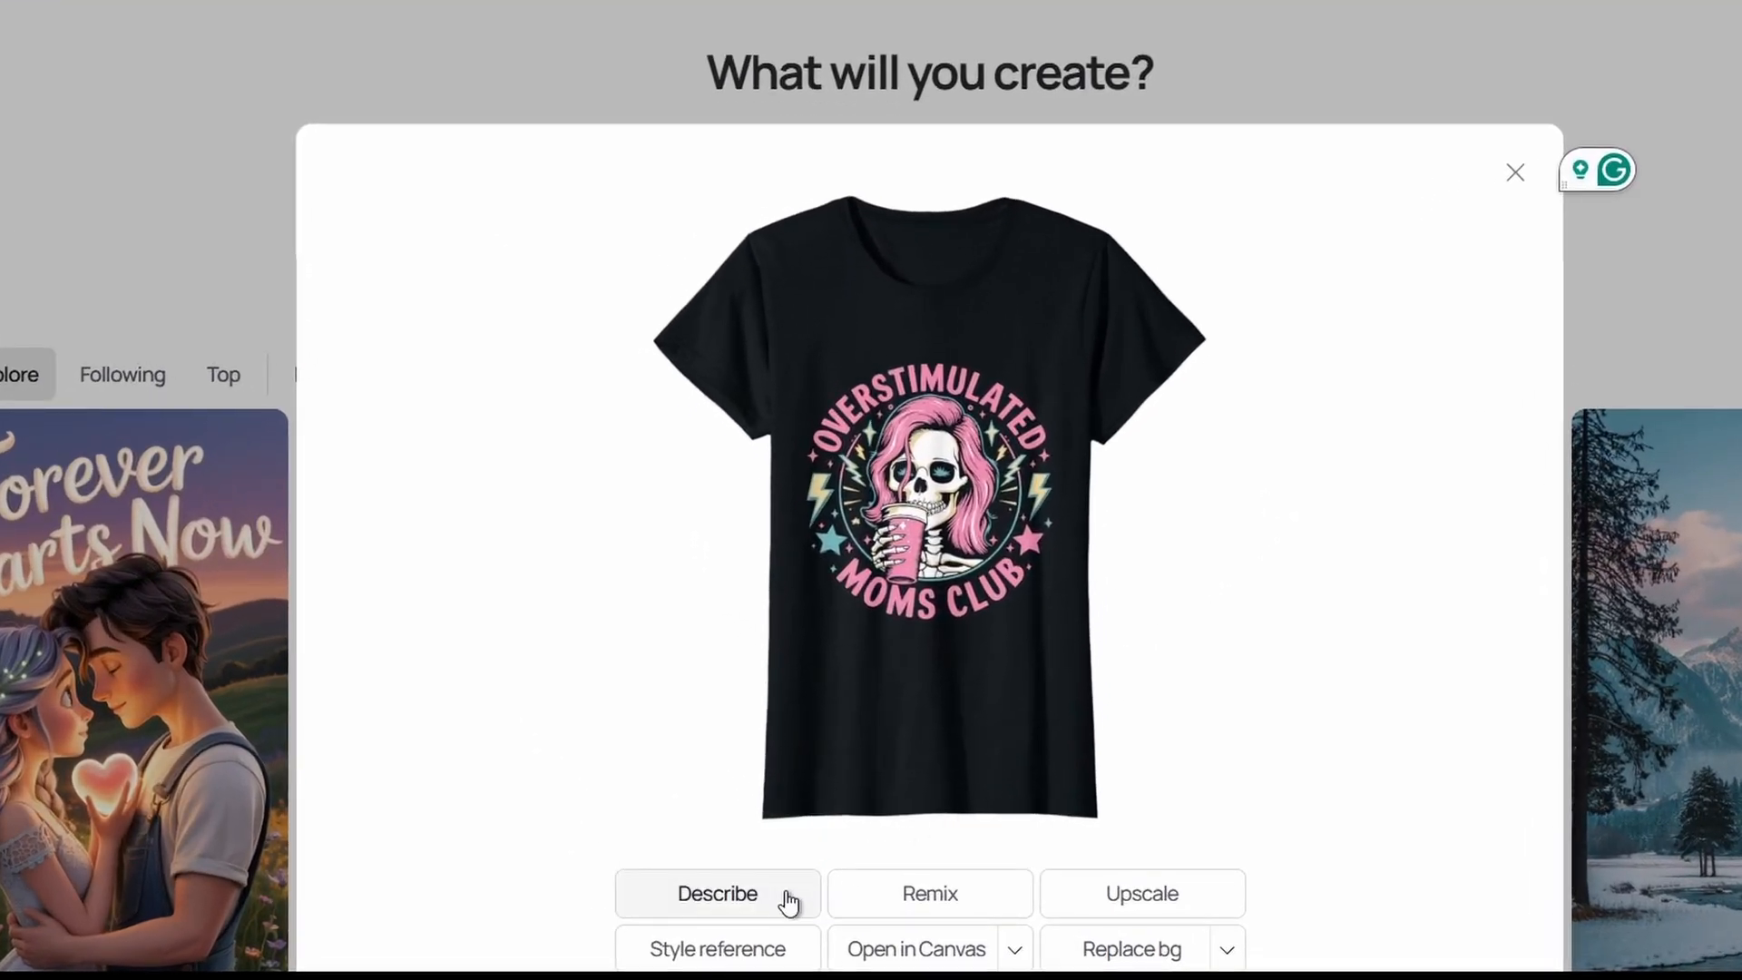
{"action": "left_click", "coordinate": [787, 898]}
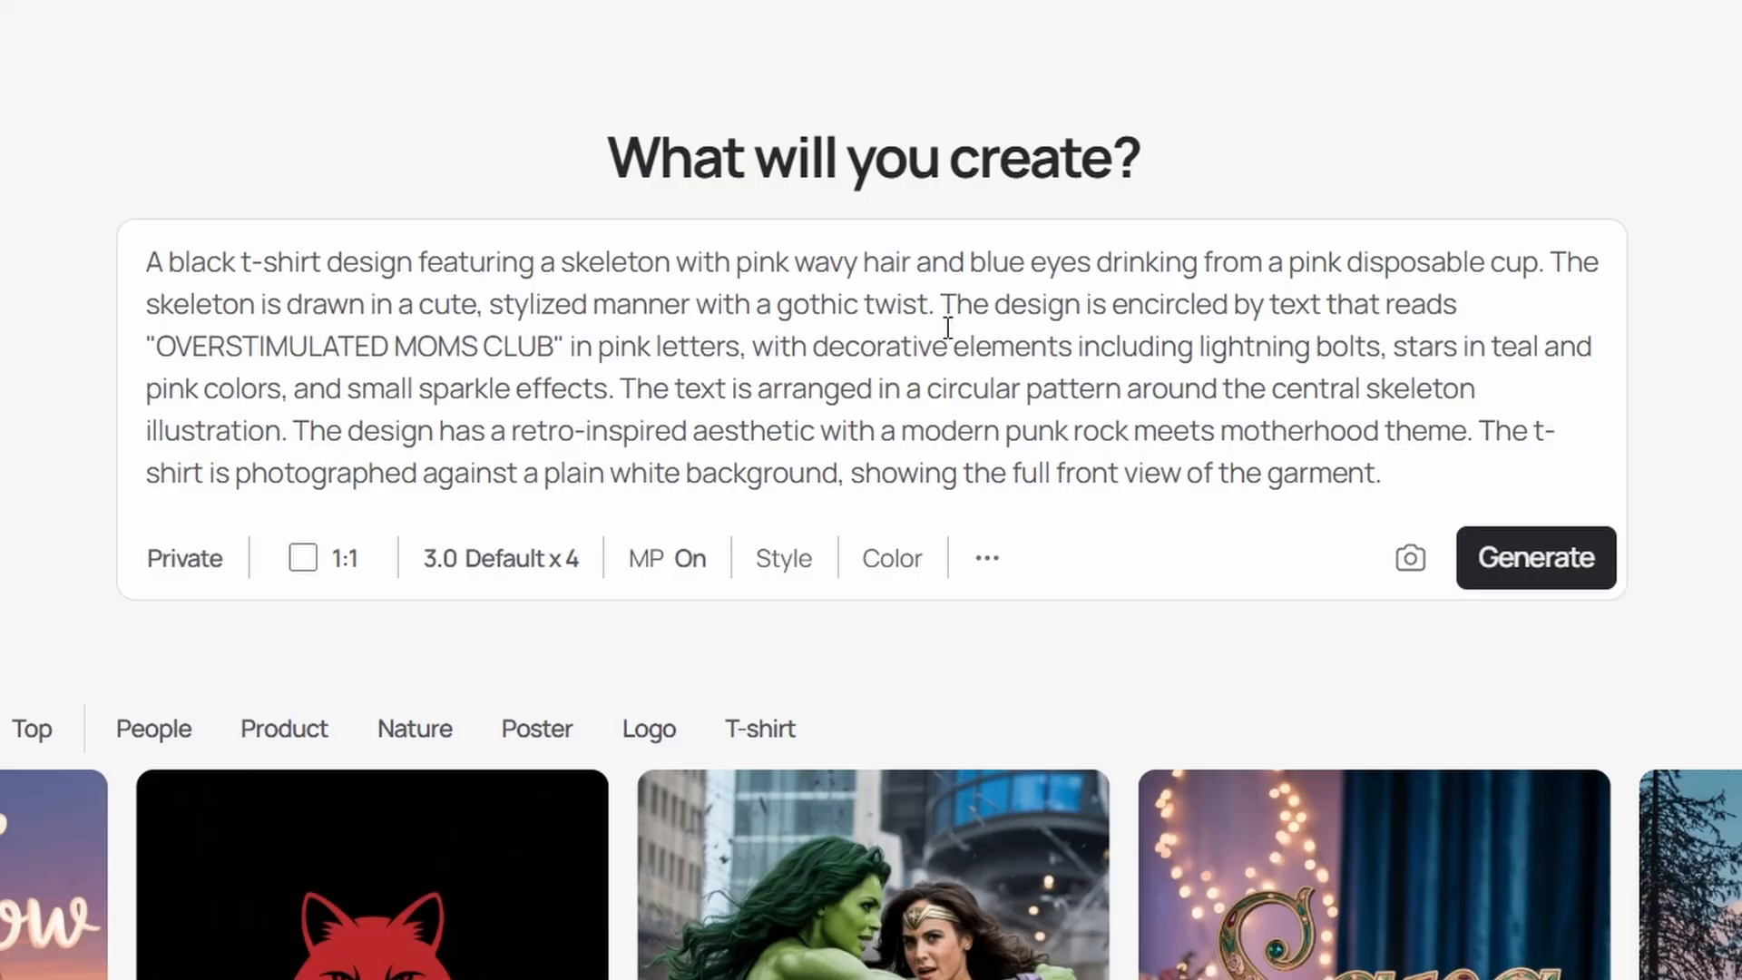
Step: Delete the prompt's last sentence about the t-shirt being photographed against a plain white background
{"action": "left_click", "coordinate": [1488, 434]}
{"action": "left_click_drag", "start_coordinate": [1489, 435], "coordinate": [1482, 454]}
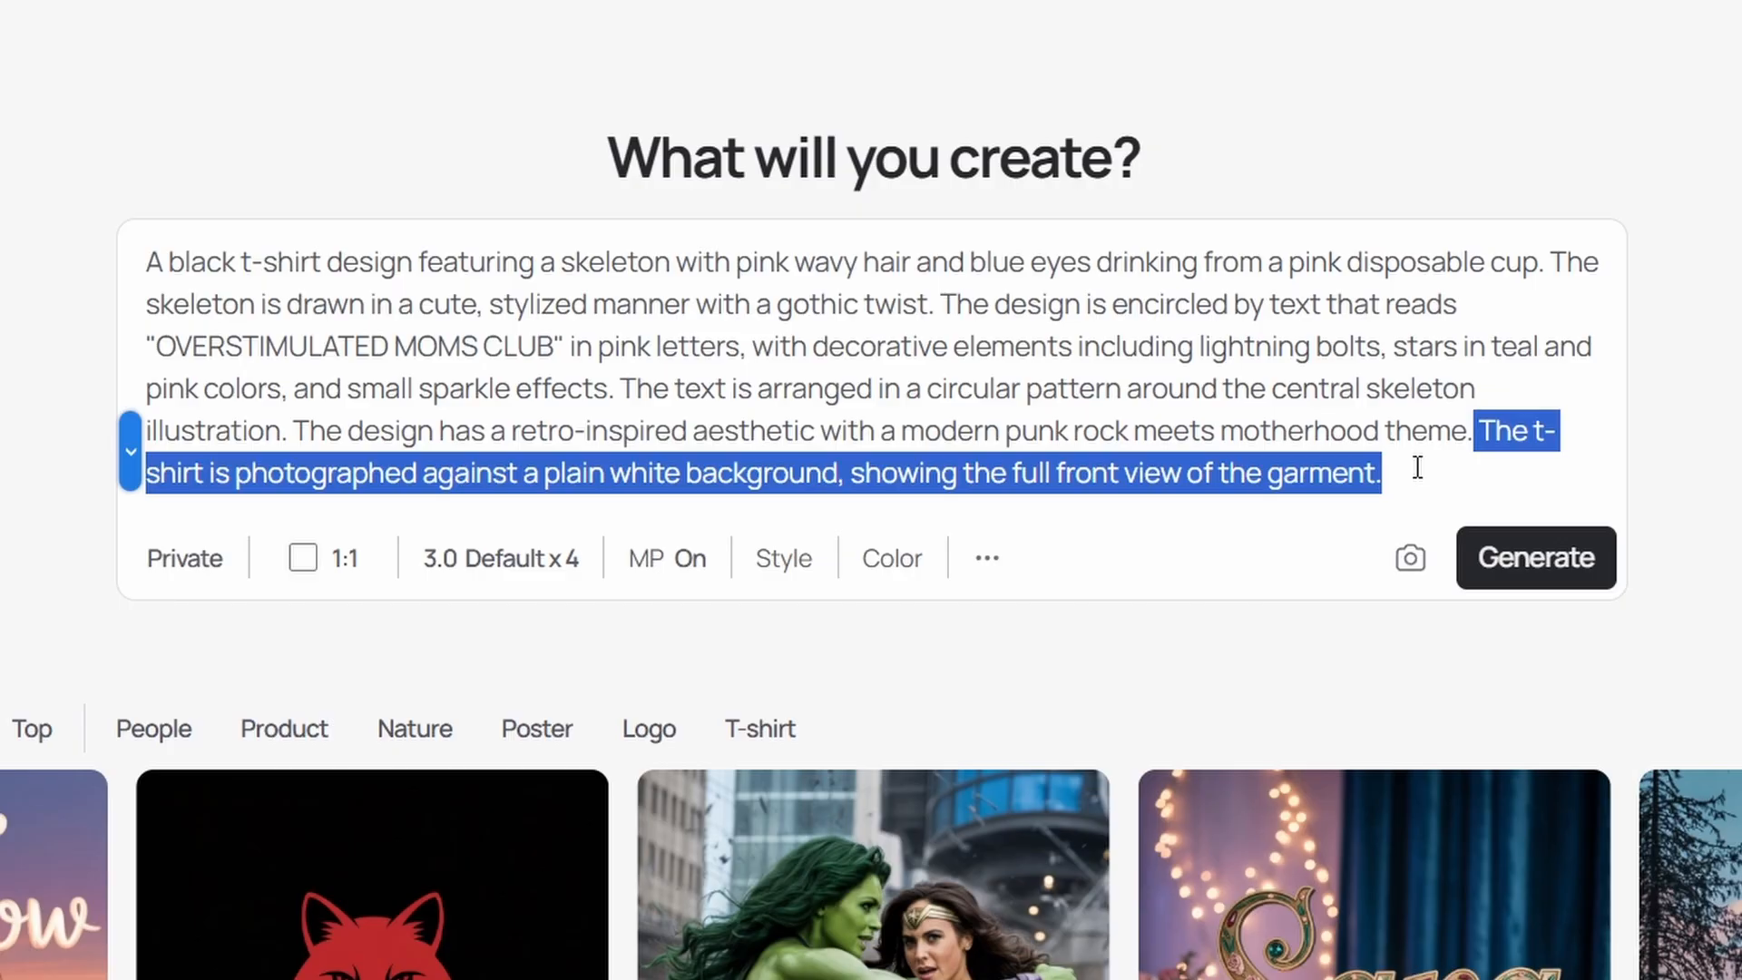
{"action": "key", "text": "BackSpace"}
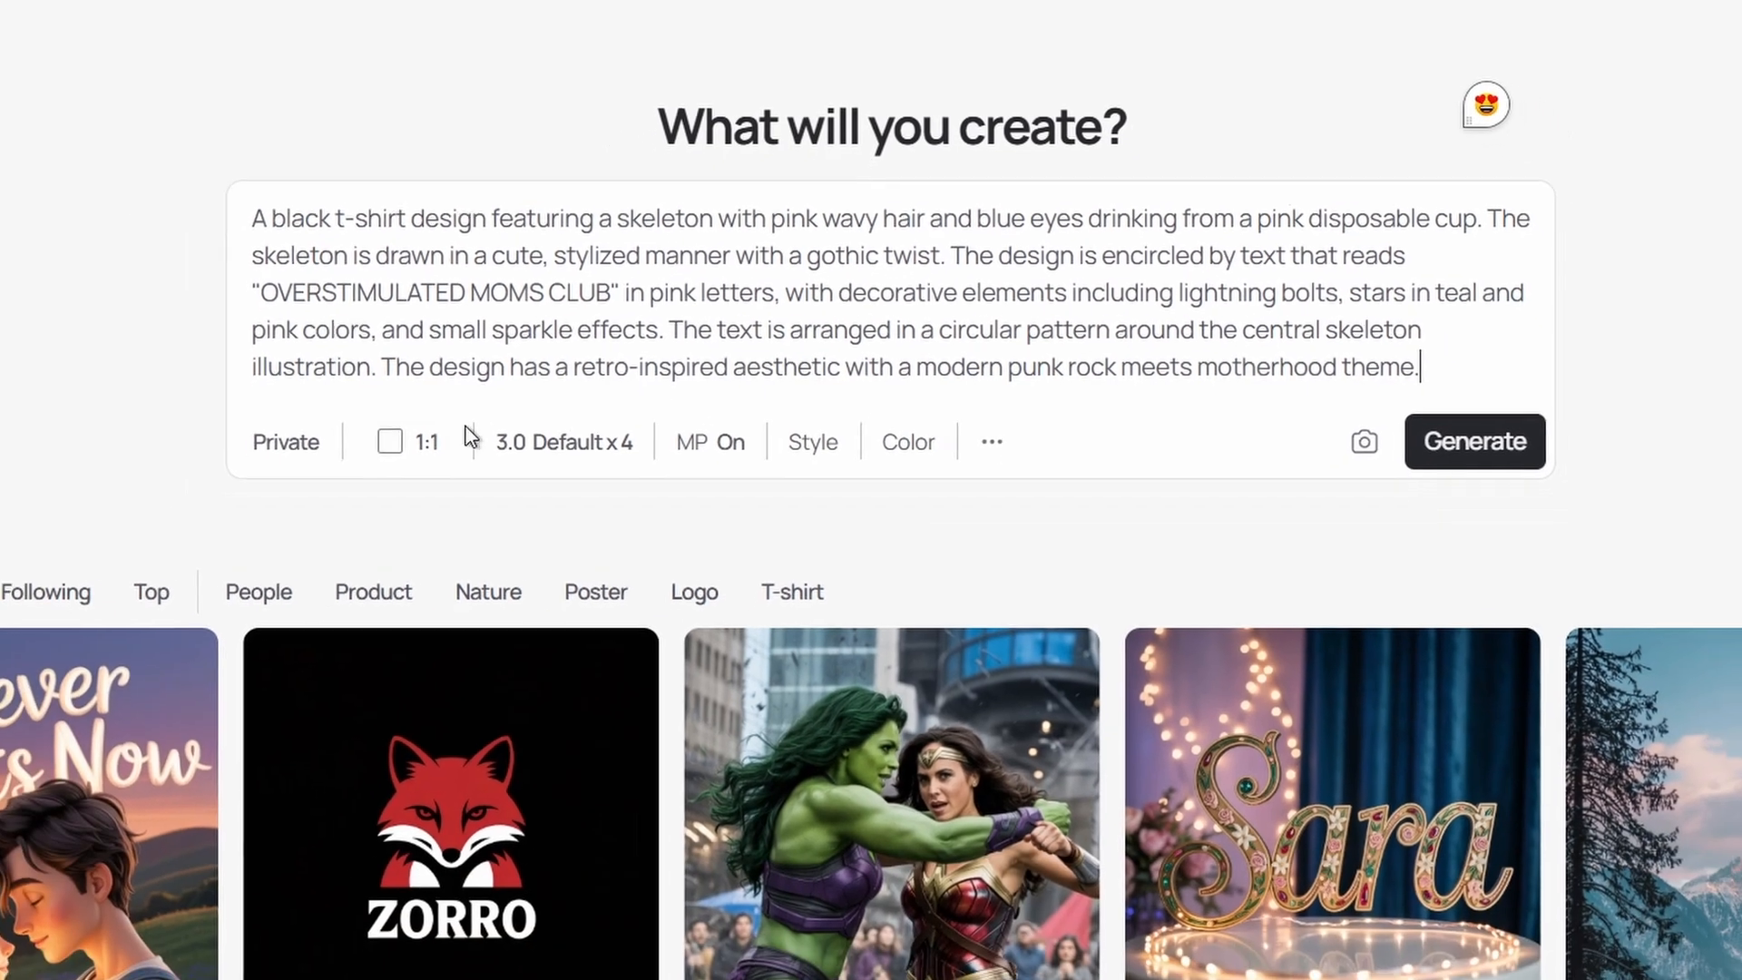
{"action": "left_click", "coordinate": [345, 503]}
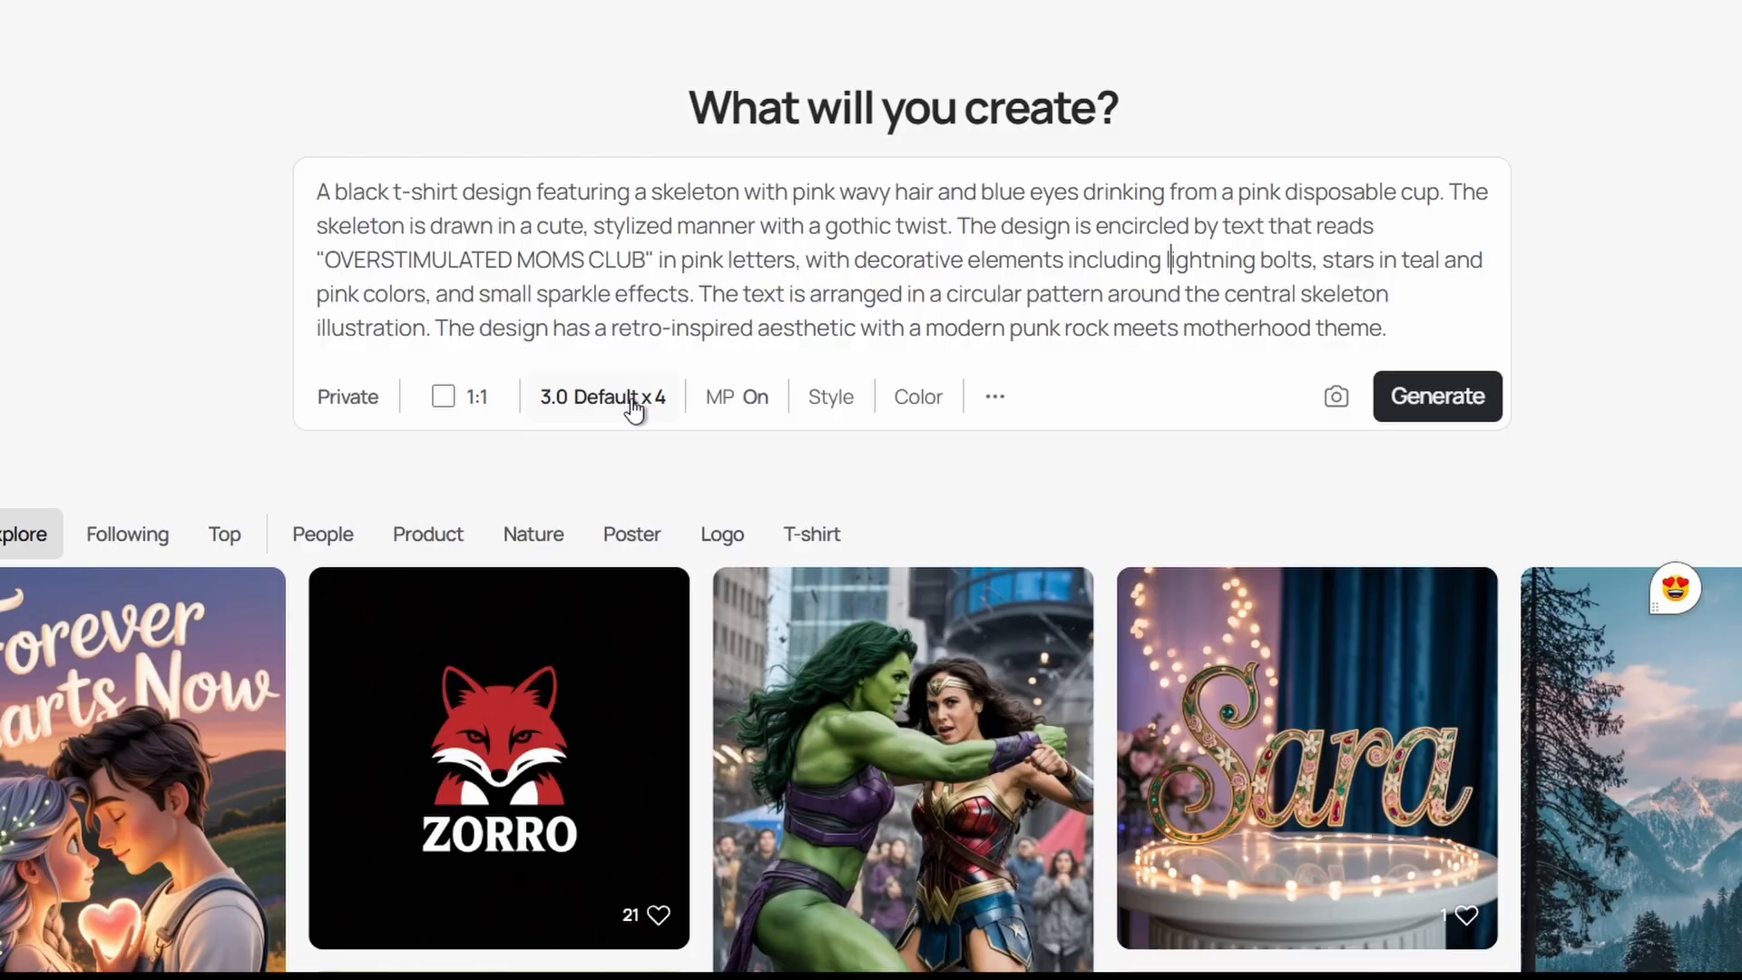
Step: Check the credit cost of the Quality render speed for four images and return the render speed to Default
{"action": "left_click", "coordinate": [631, 399]}
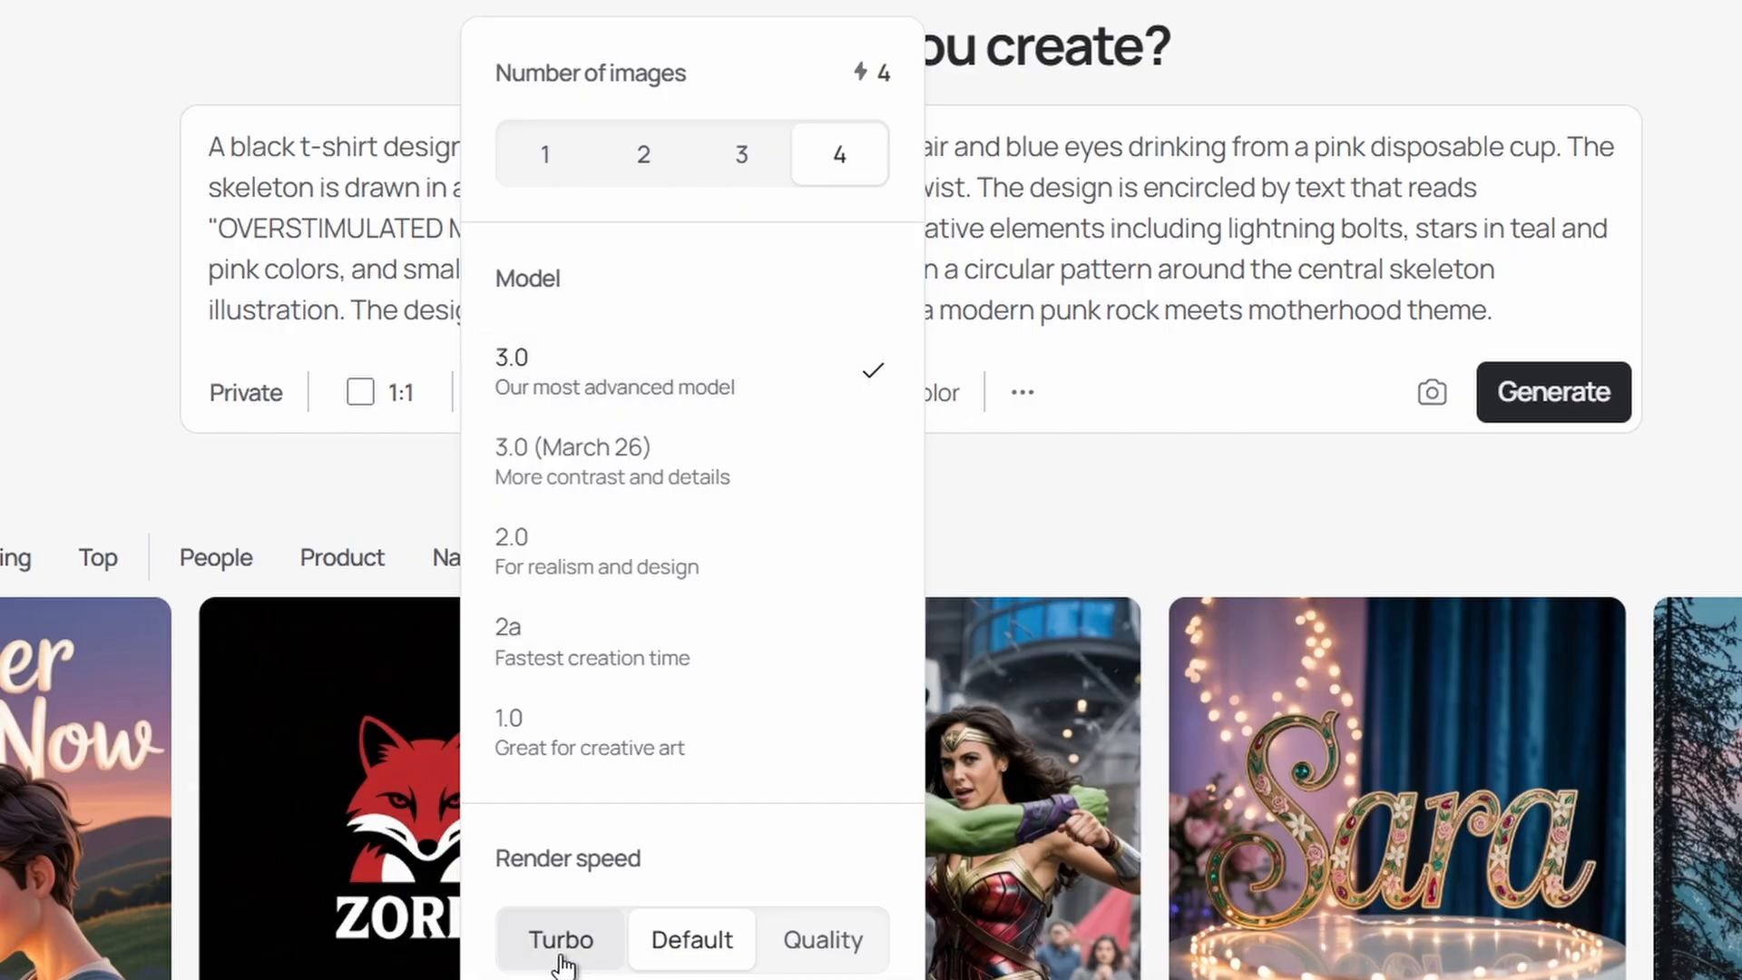
{"action": "left_click", "coordinate": [807, 948]}
{"action": "mouse_move", "coordinate": [880, 83]}
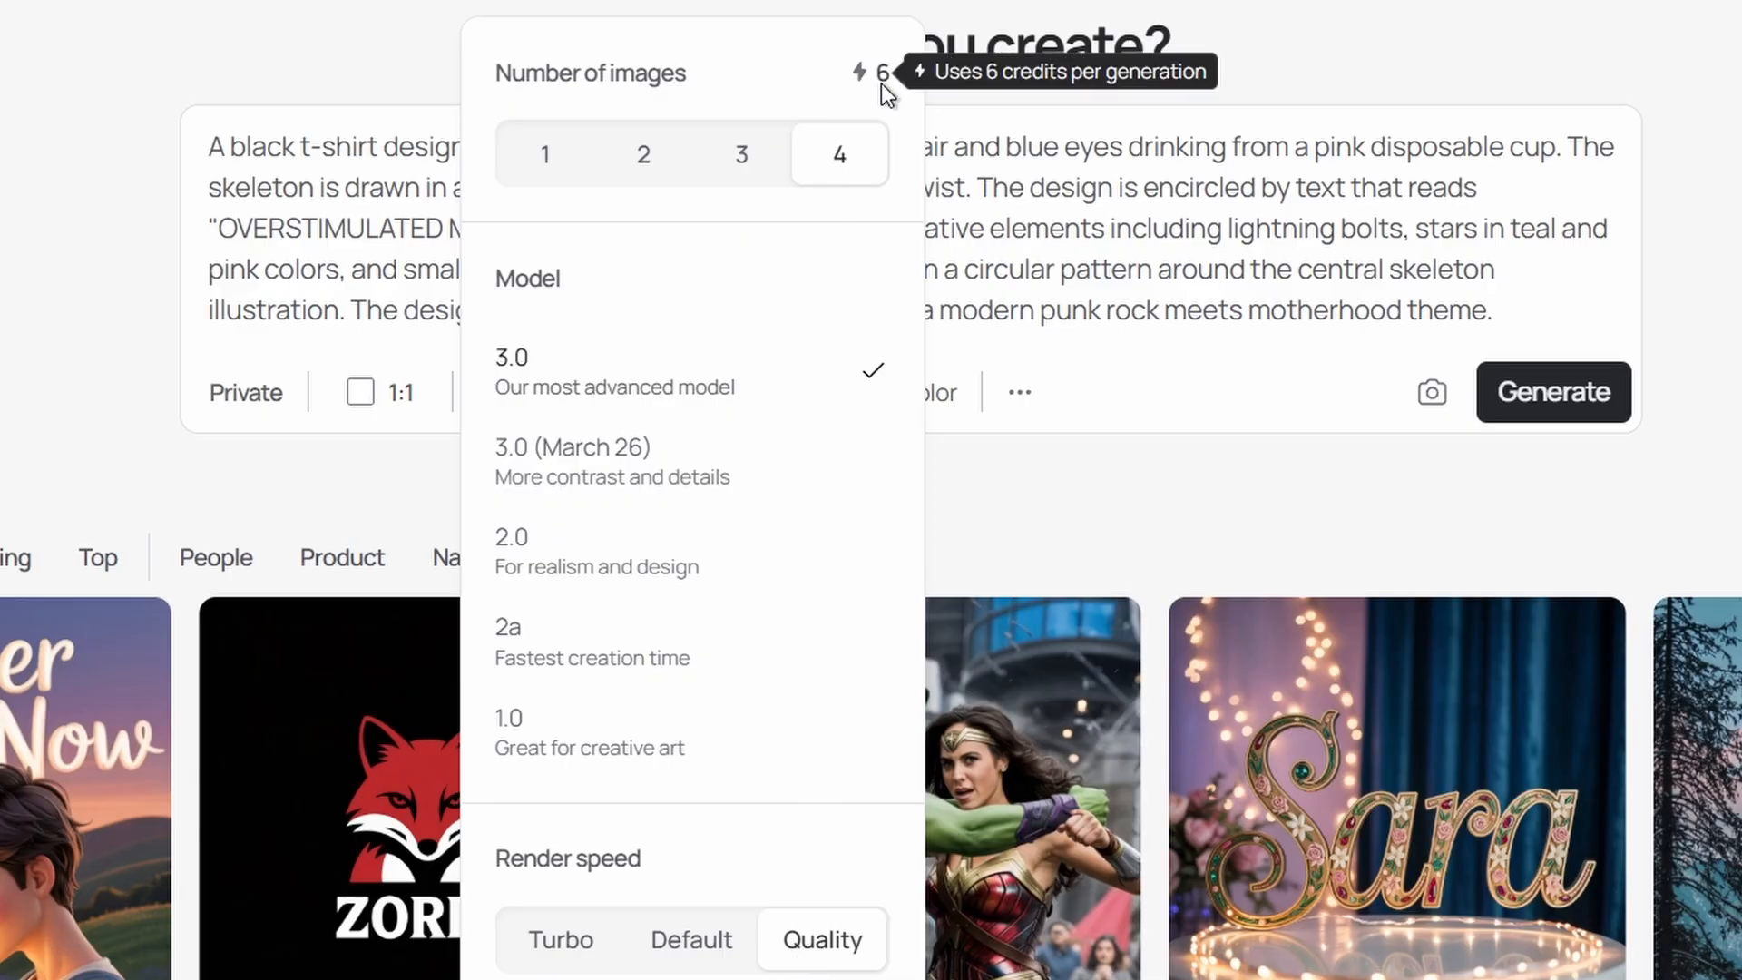
{"action": "left_click", "coordinate": [698, 937]}
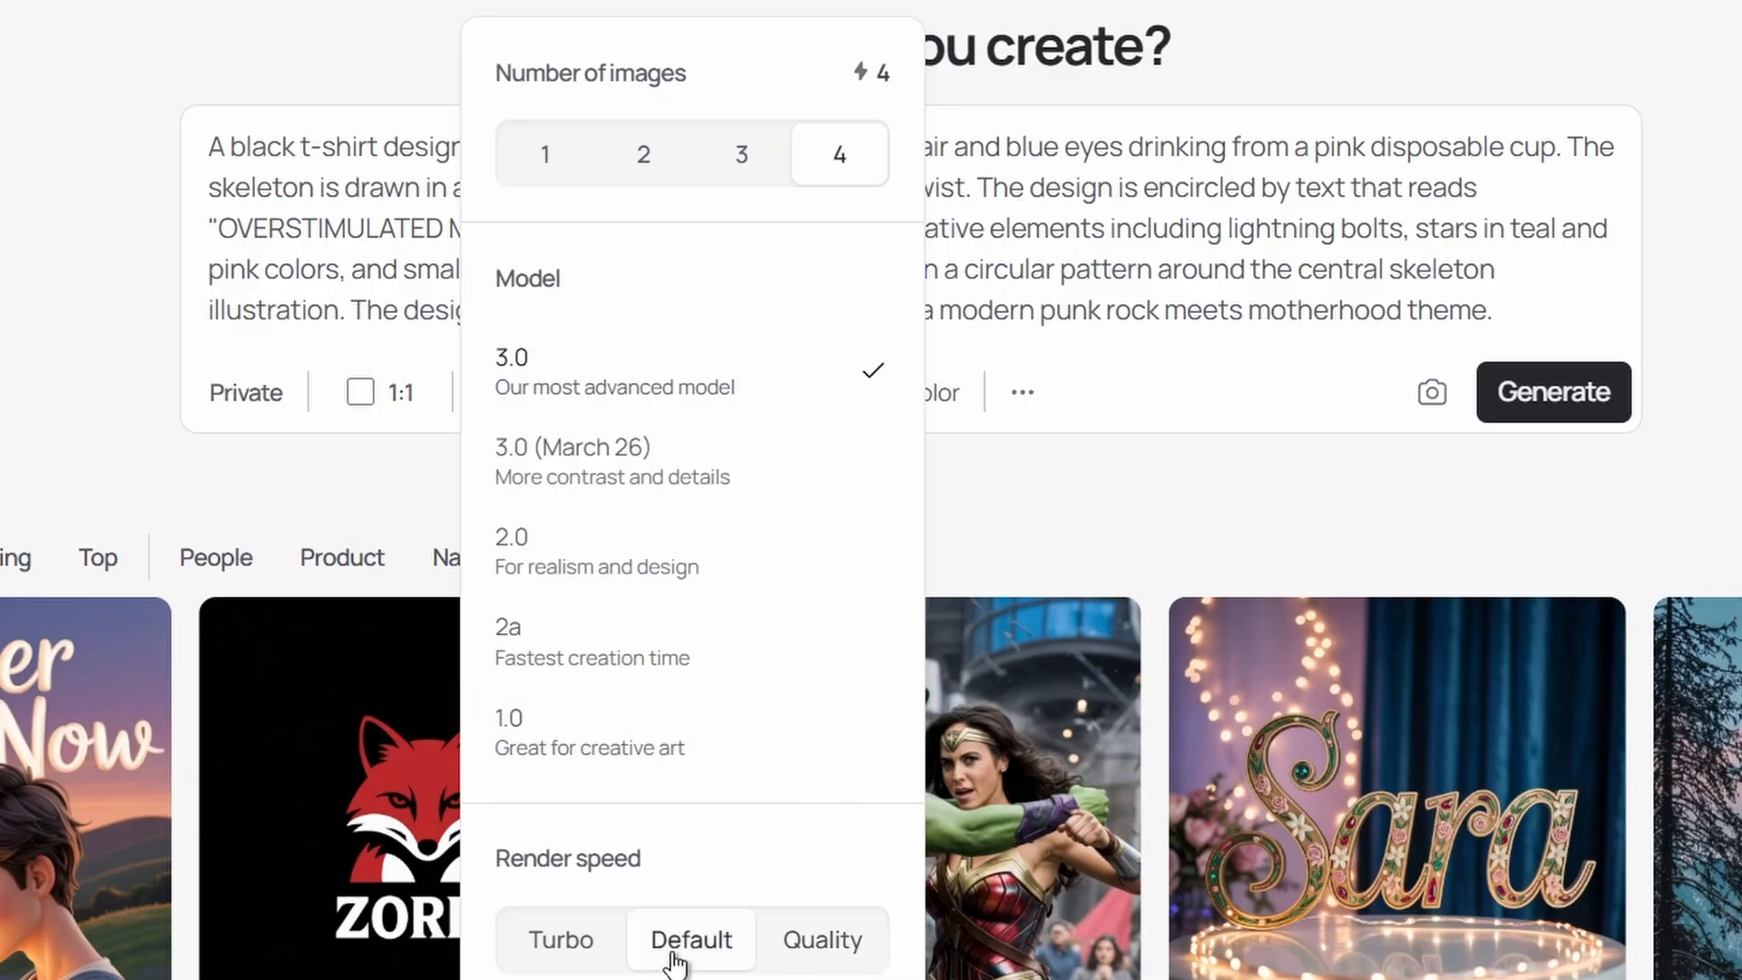
{"action": "left_click", "coordinate": [1066, 220]}
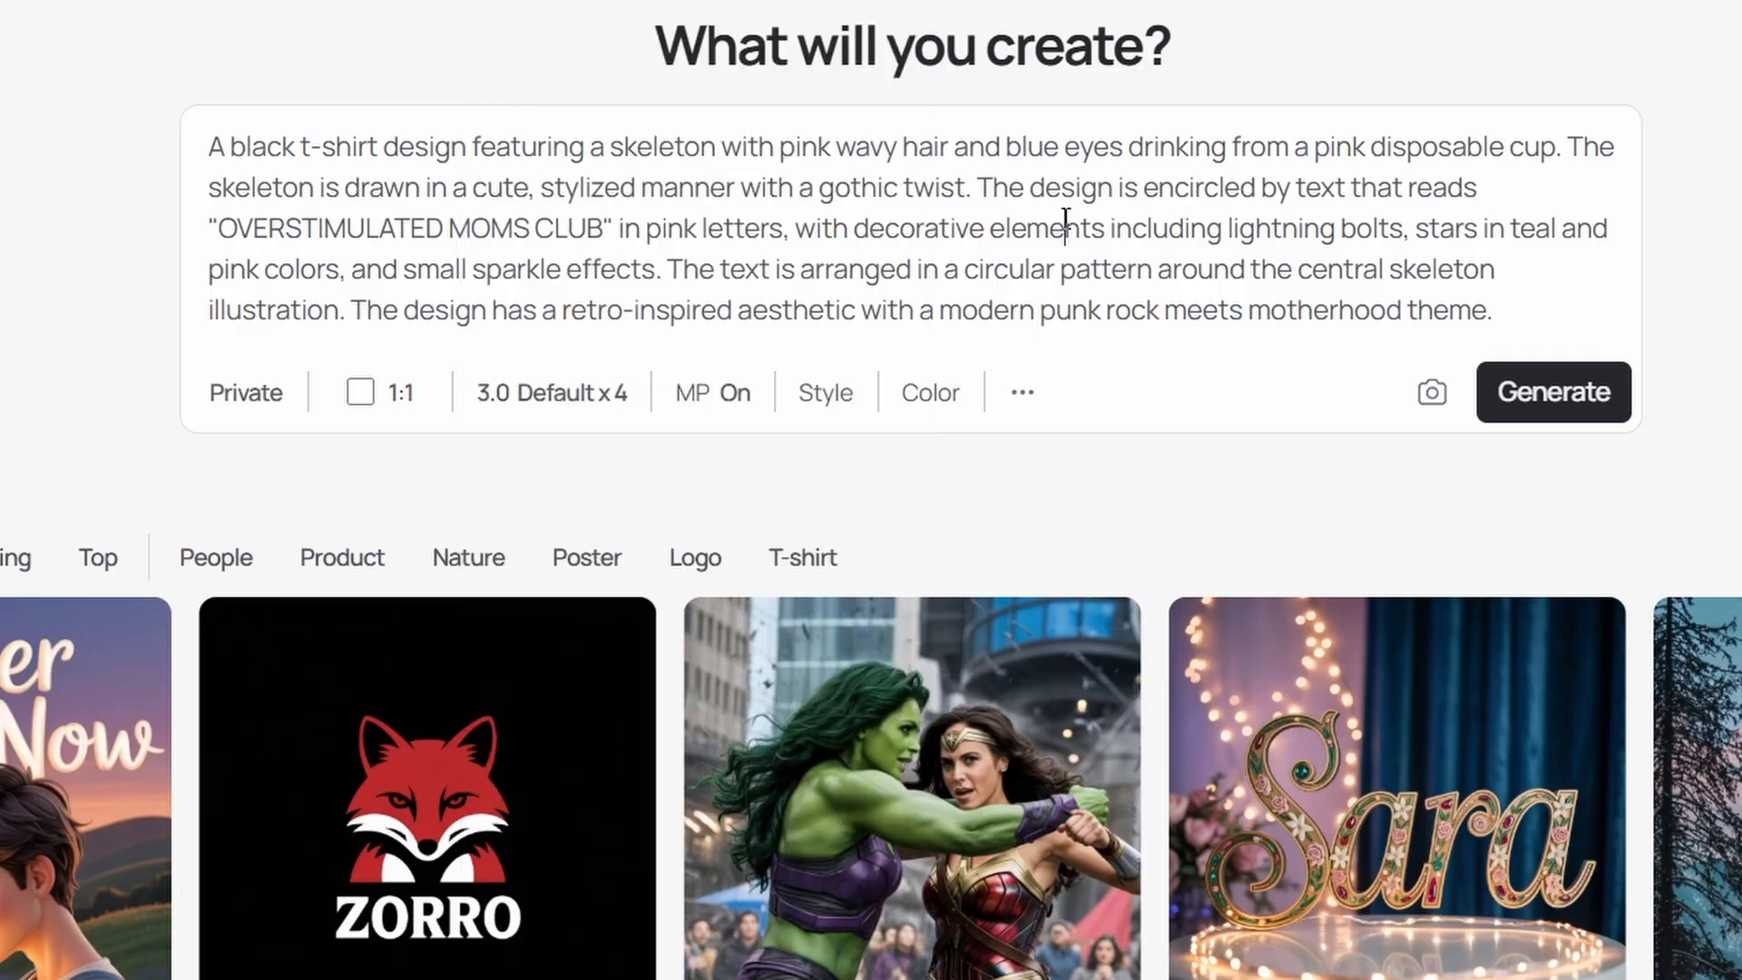
Step: Generate the designs from the edited prompt and open the first finished image in Creations
{"action": "left_click", "coordinate": [1582, 413]}
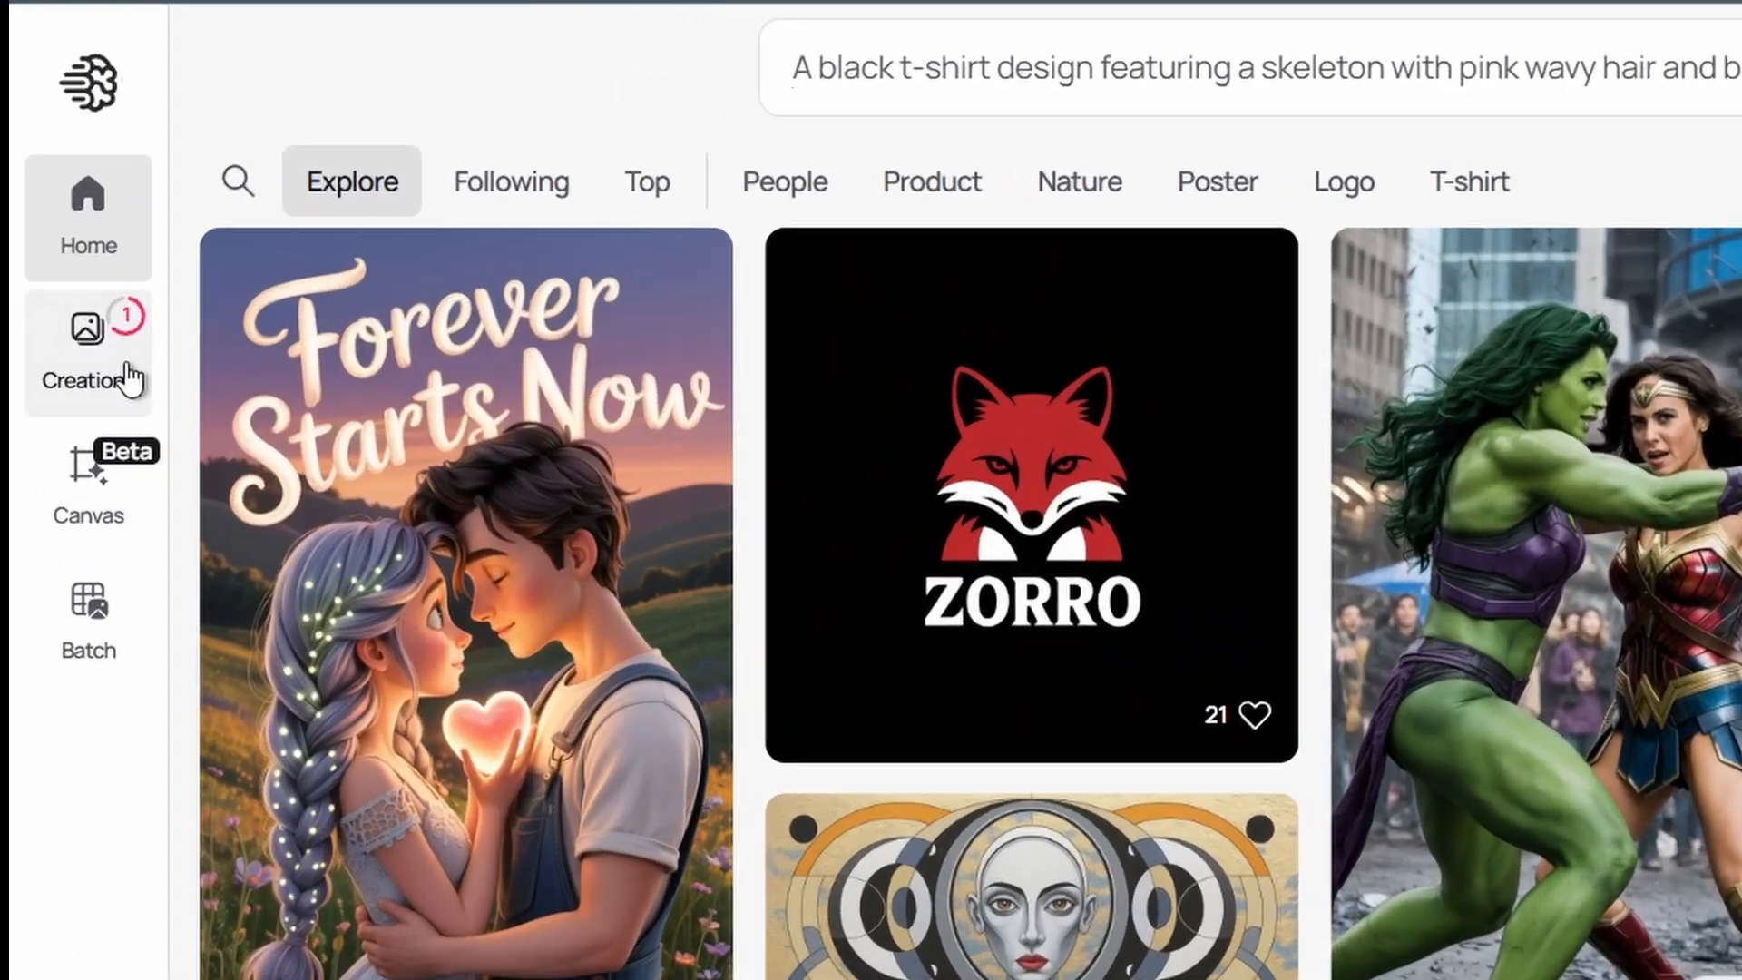
{"action": "left_click", "coordinate": [128, 378]}
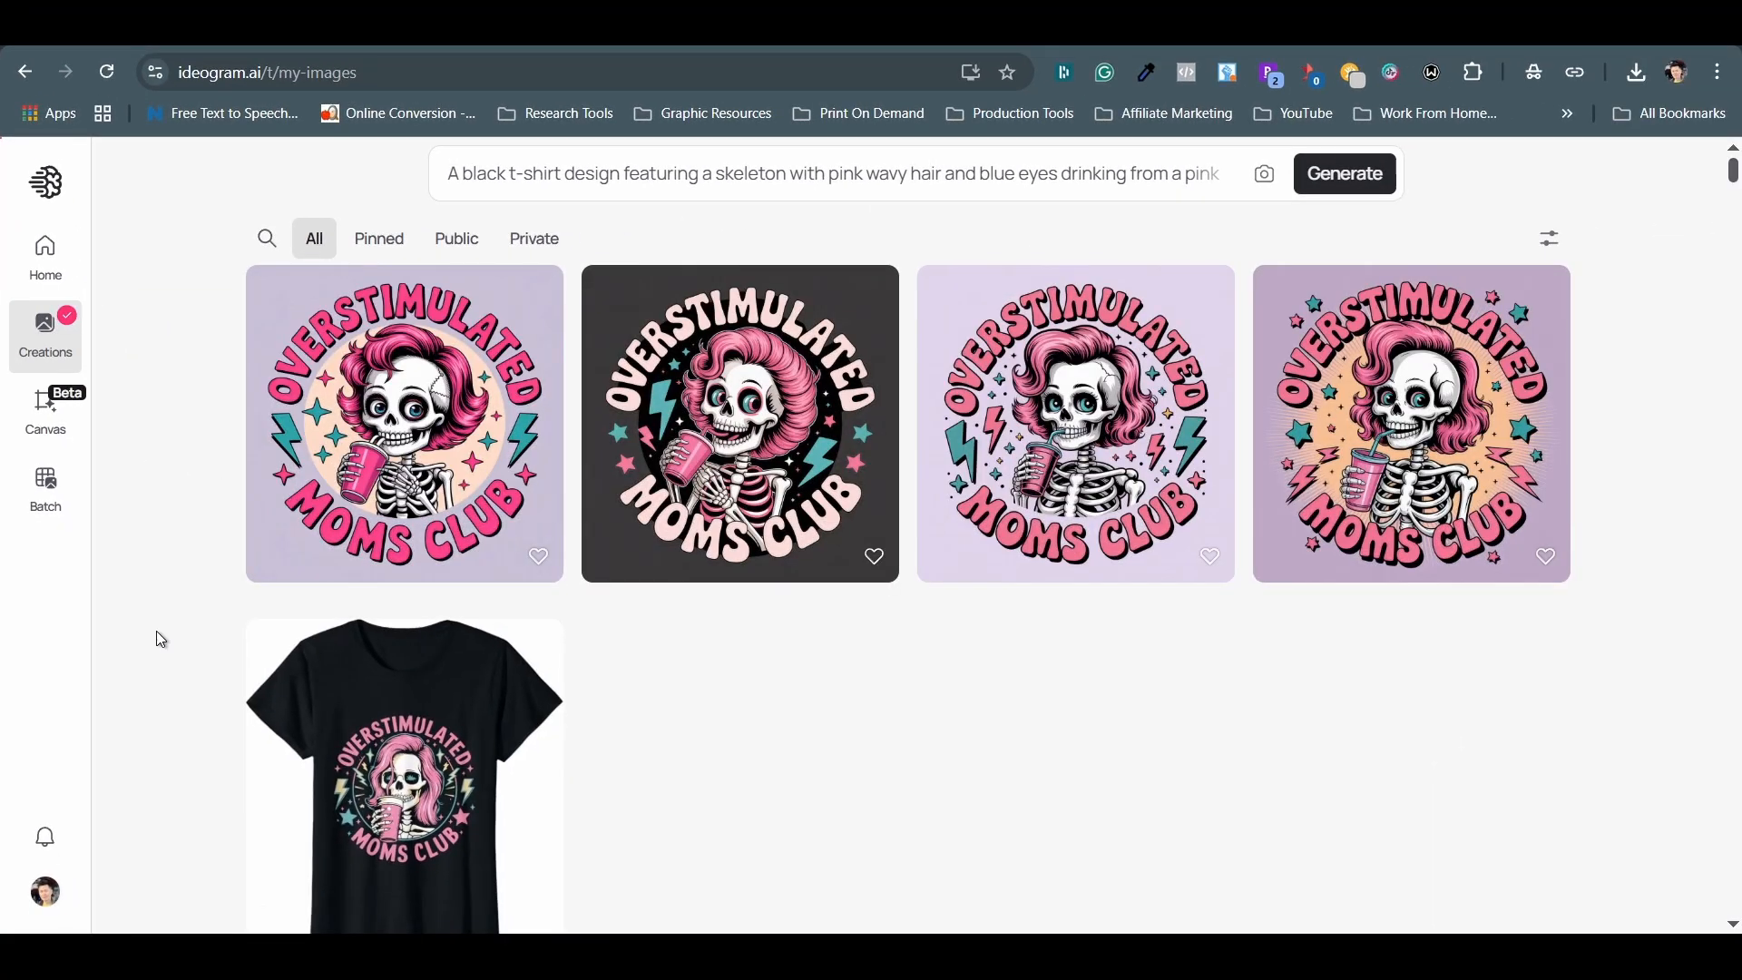
{"action": "left_click", "coordinate": [390, 471]}
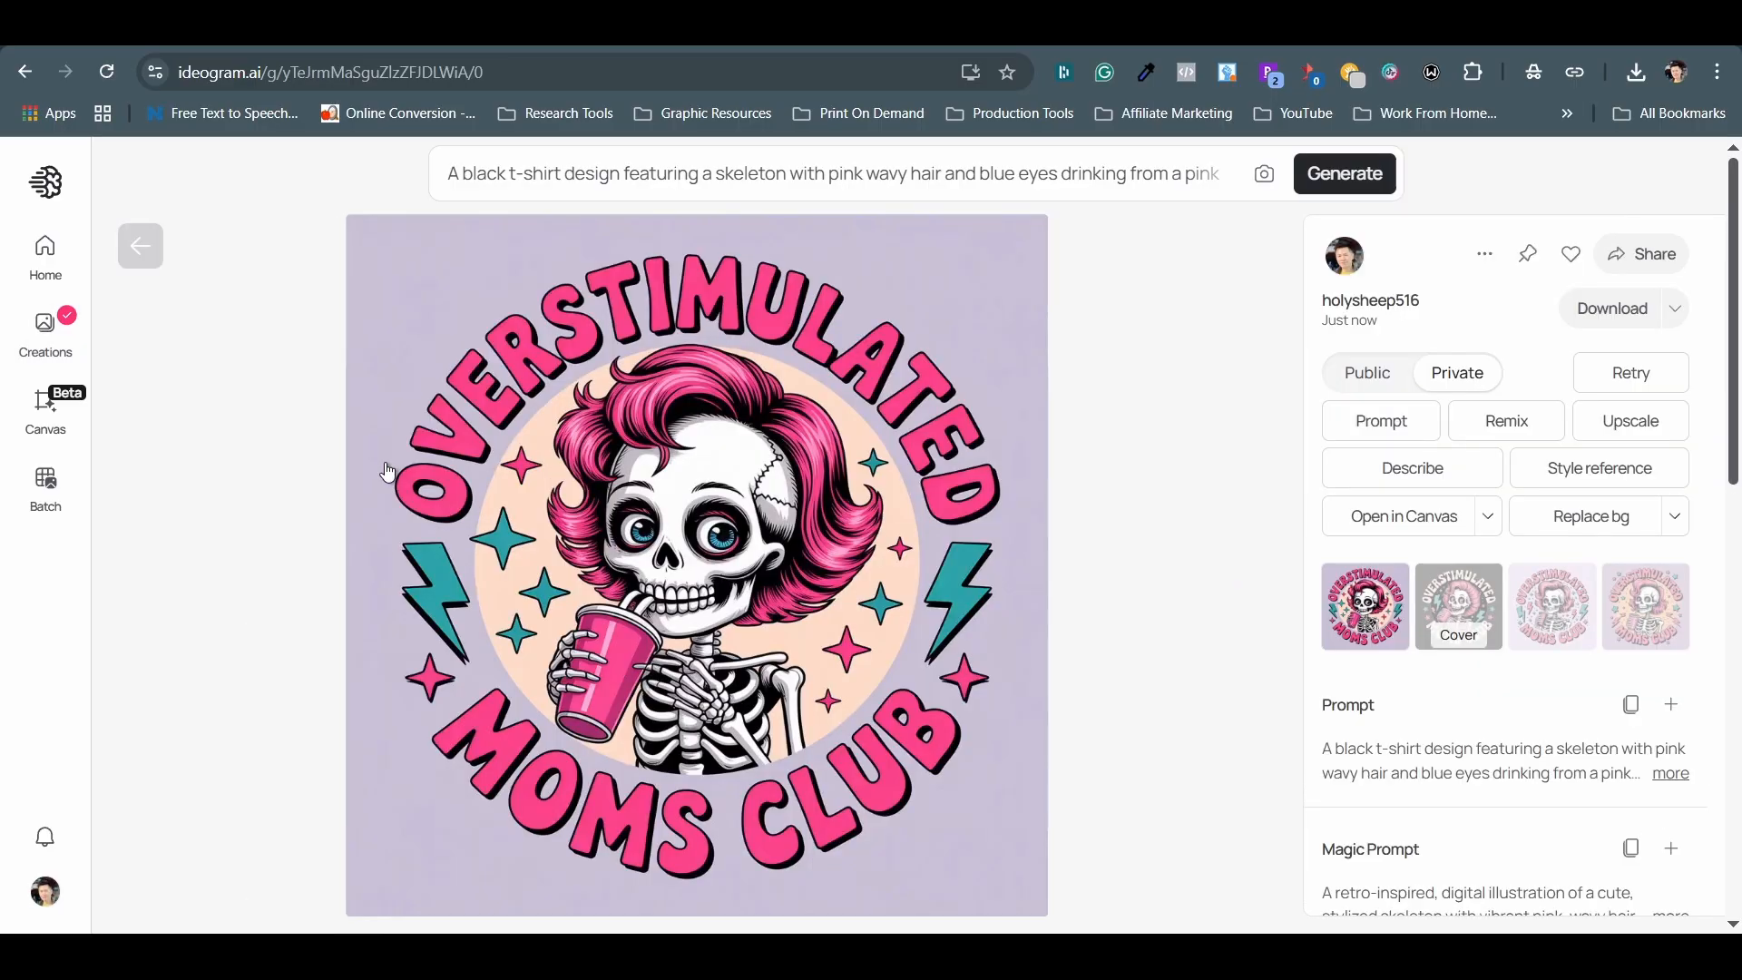
Step: Review the other generated variations and download the third design as a PNG at 100% quality
{"action": "left_click", "coordinate": [1457, 598]}
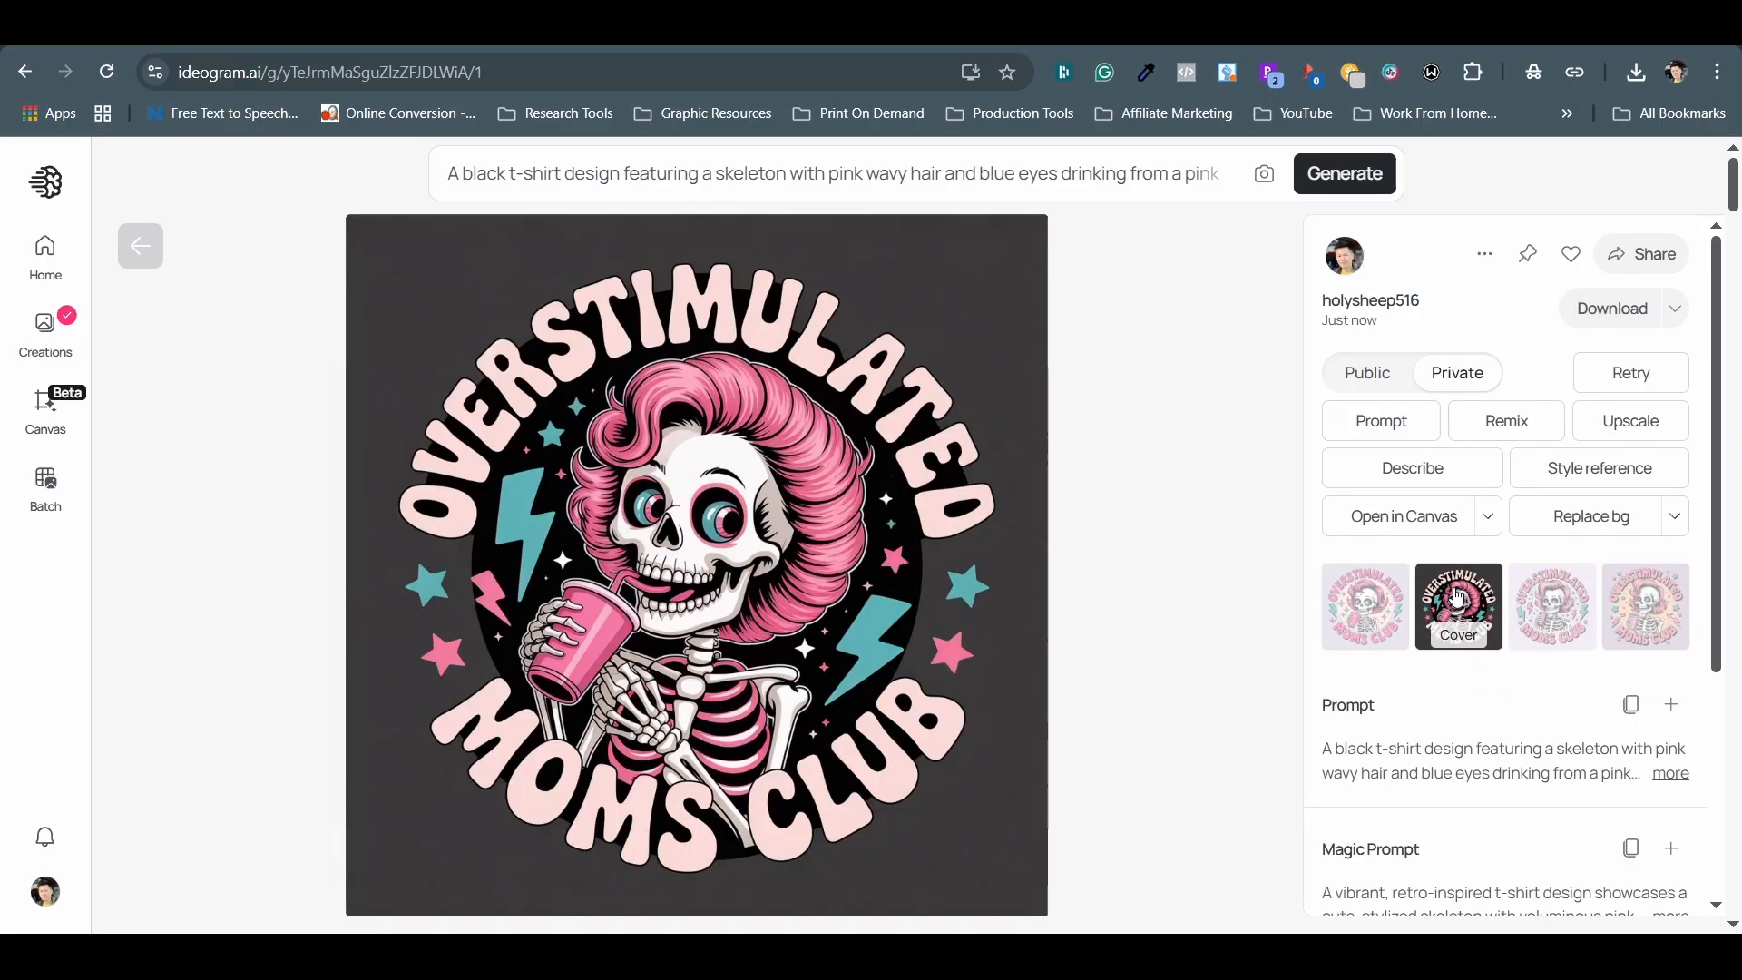
{"action": "left_click", "coordinate": [1577, 596]}
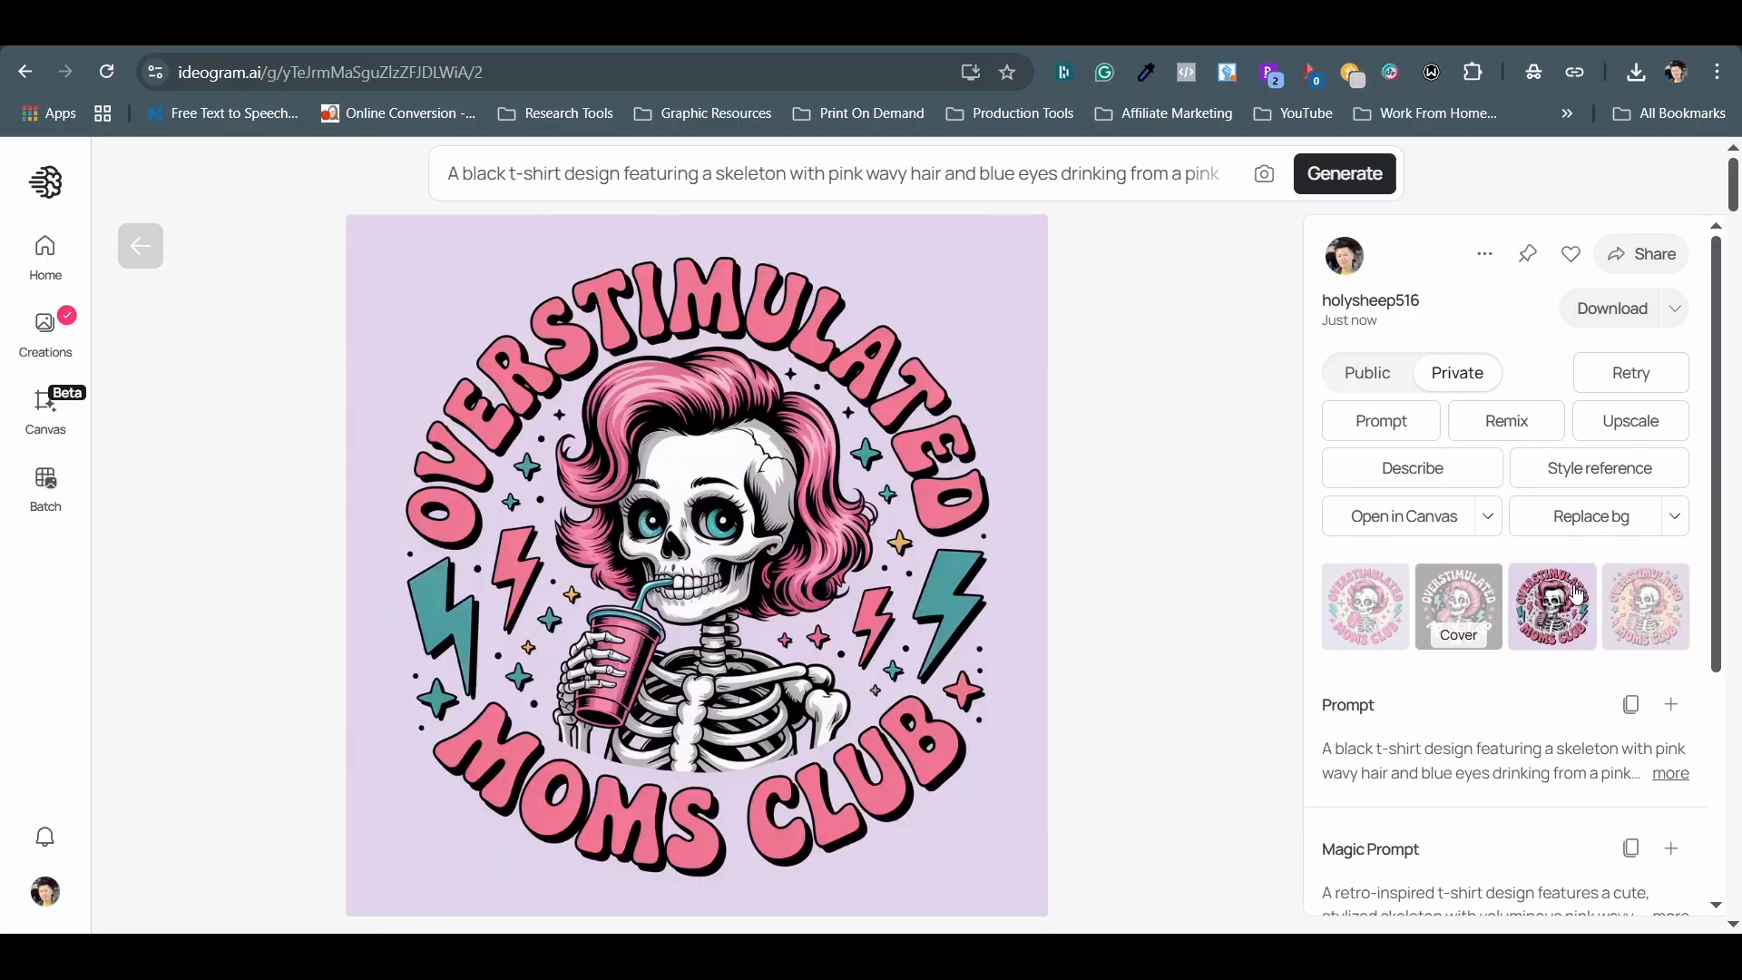
{"action": "left_click", "coordinate": [1642, 596]}
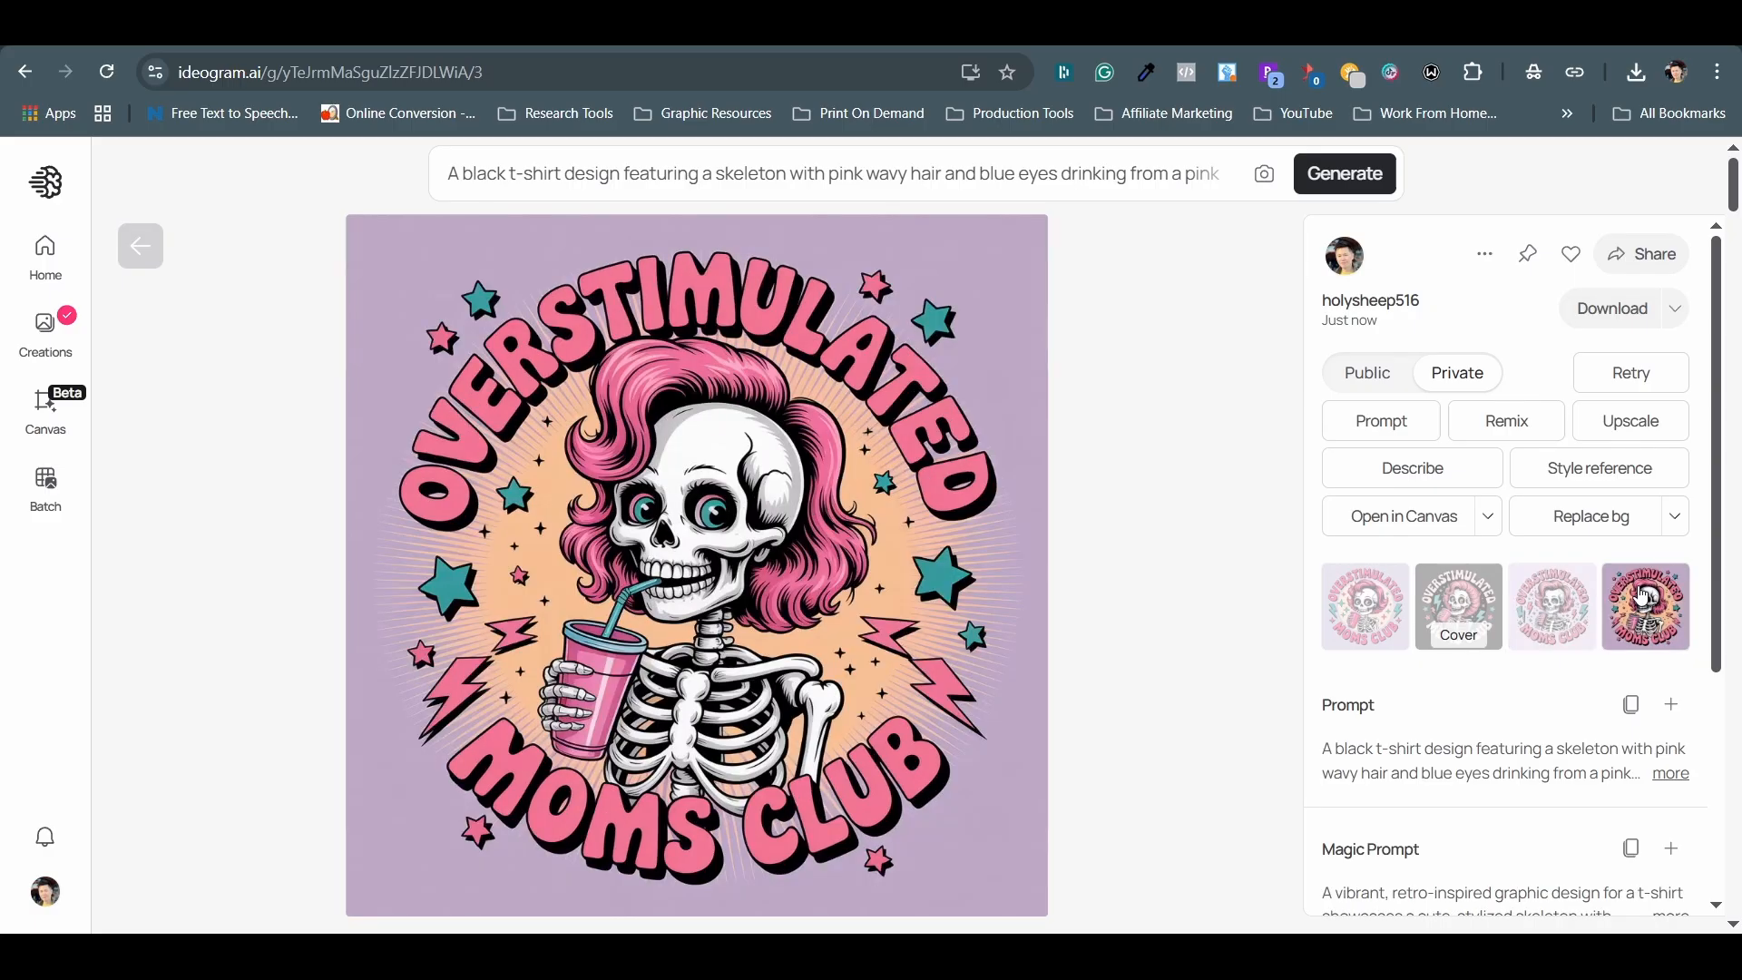
{"action": "left_click", "coordinate": [1542, 611]}
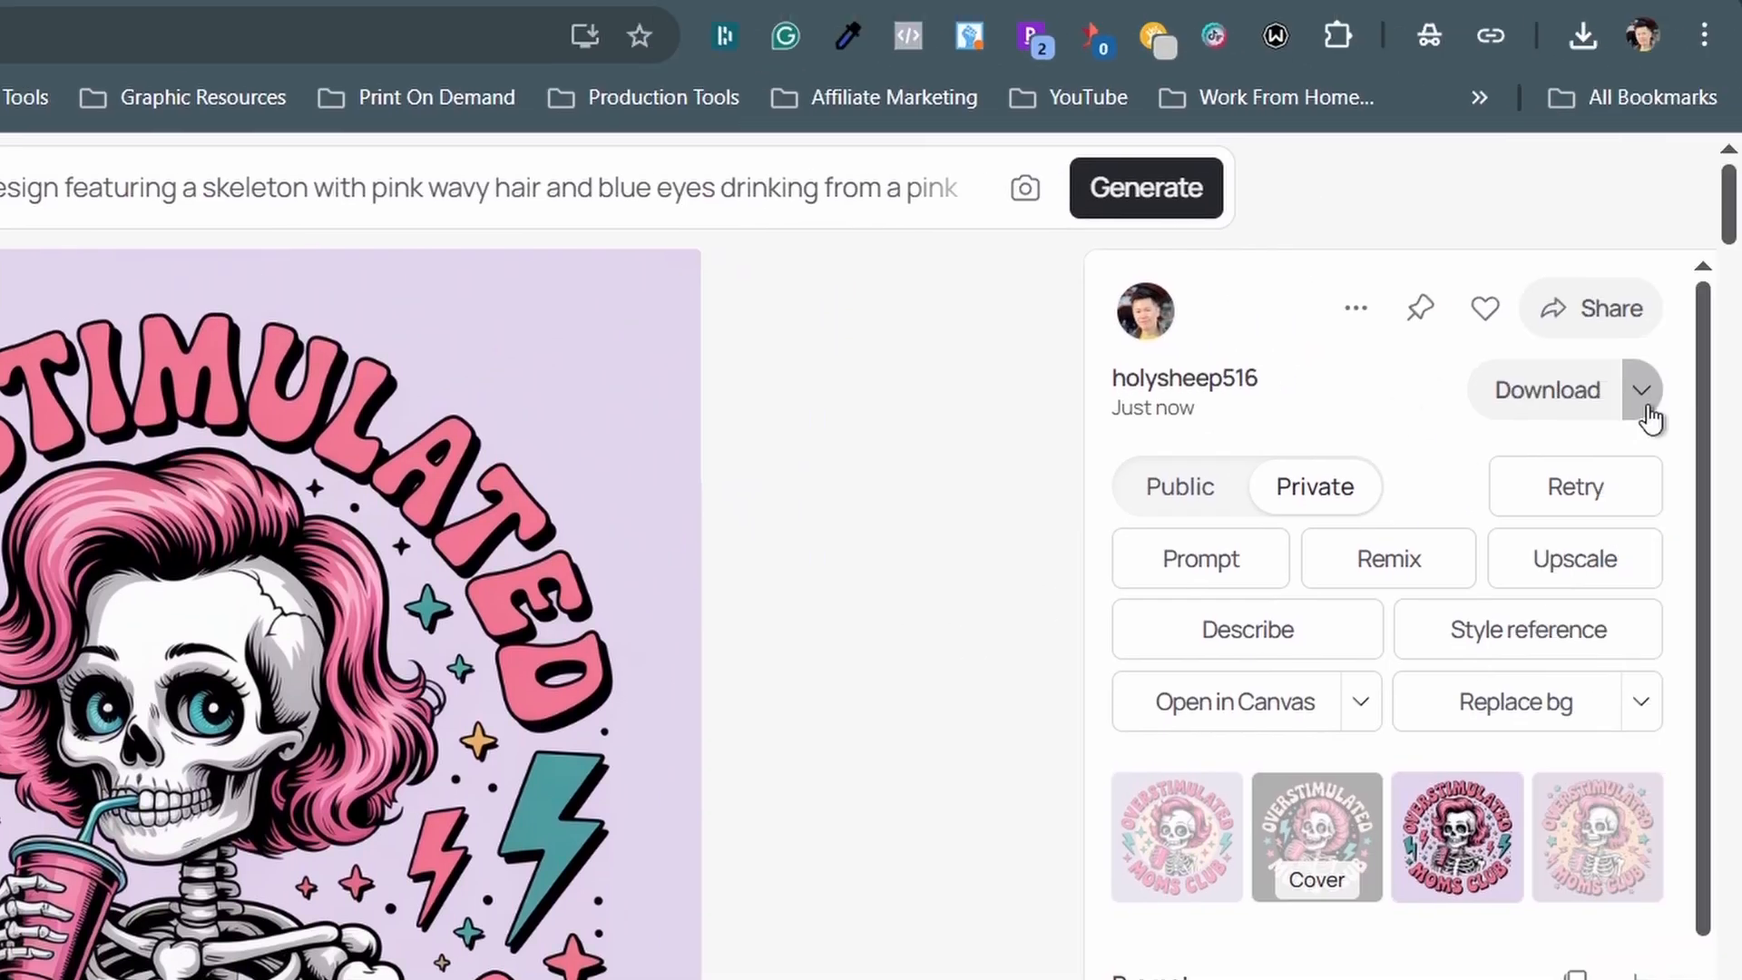
{"action": "left_click", "coordinate": [1642, 392]}
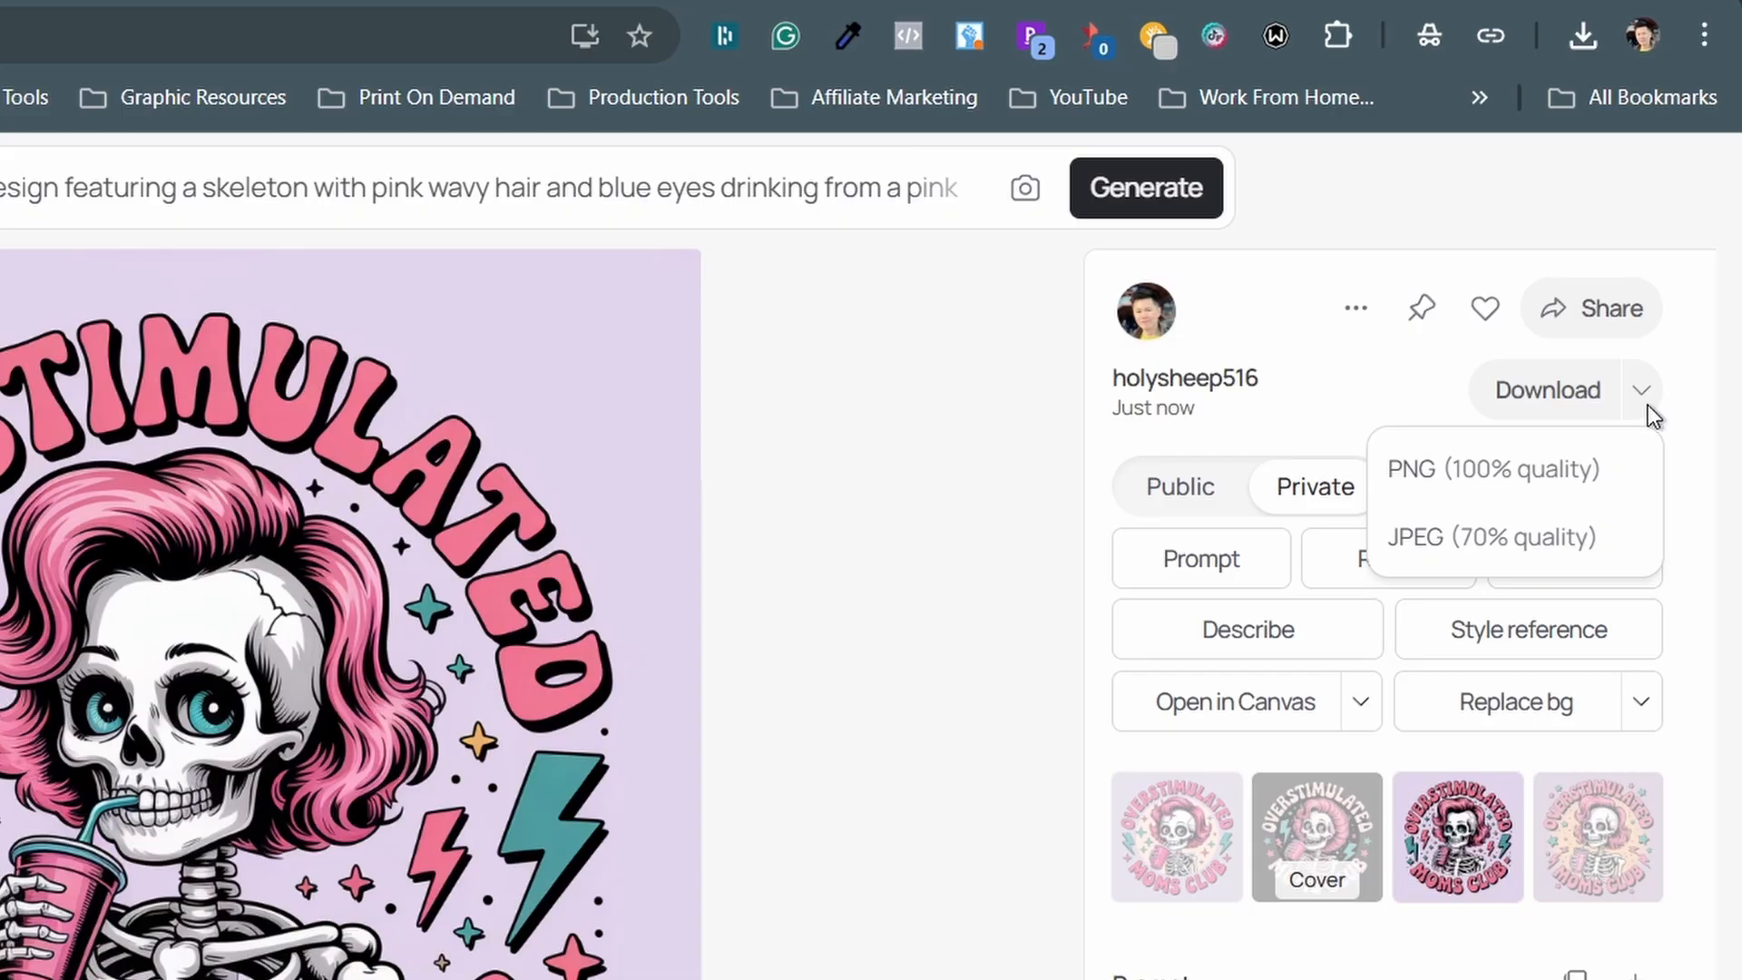
{"action": "left_click", "coordinate": [1613, 488]}
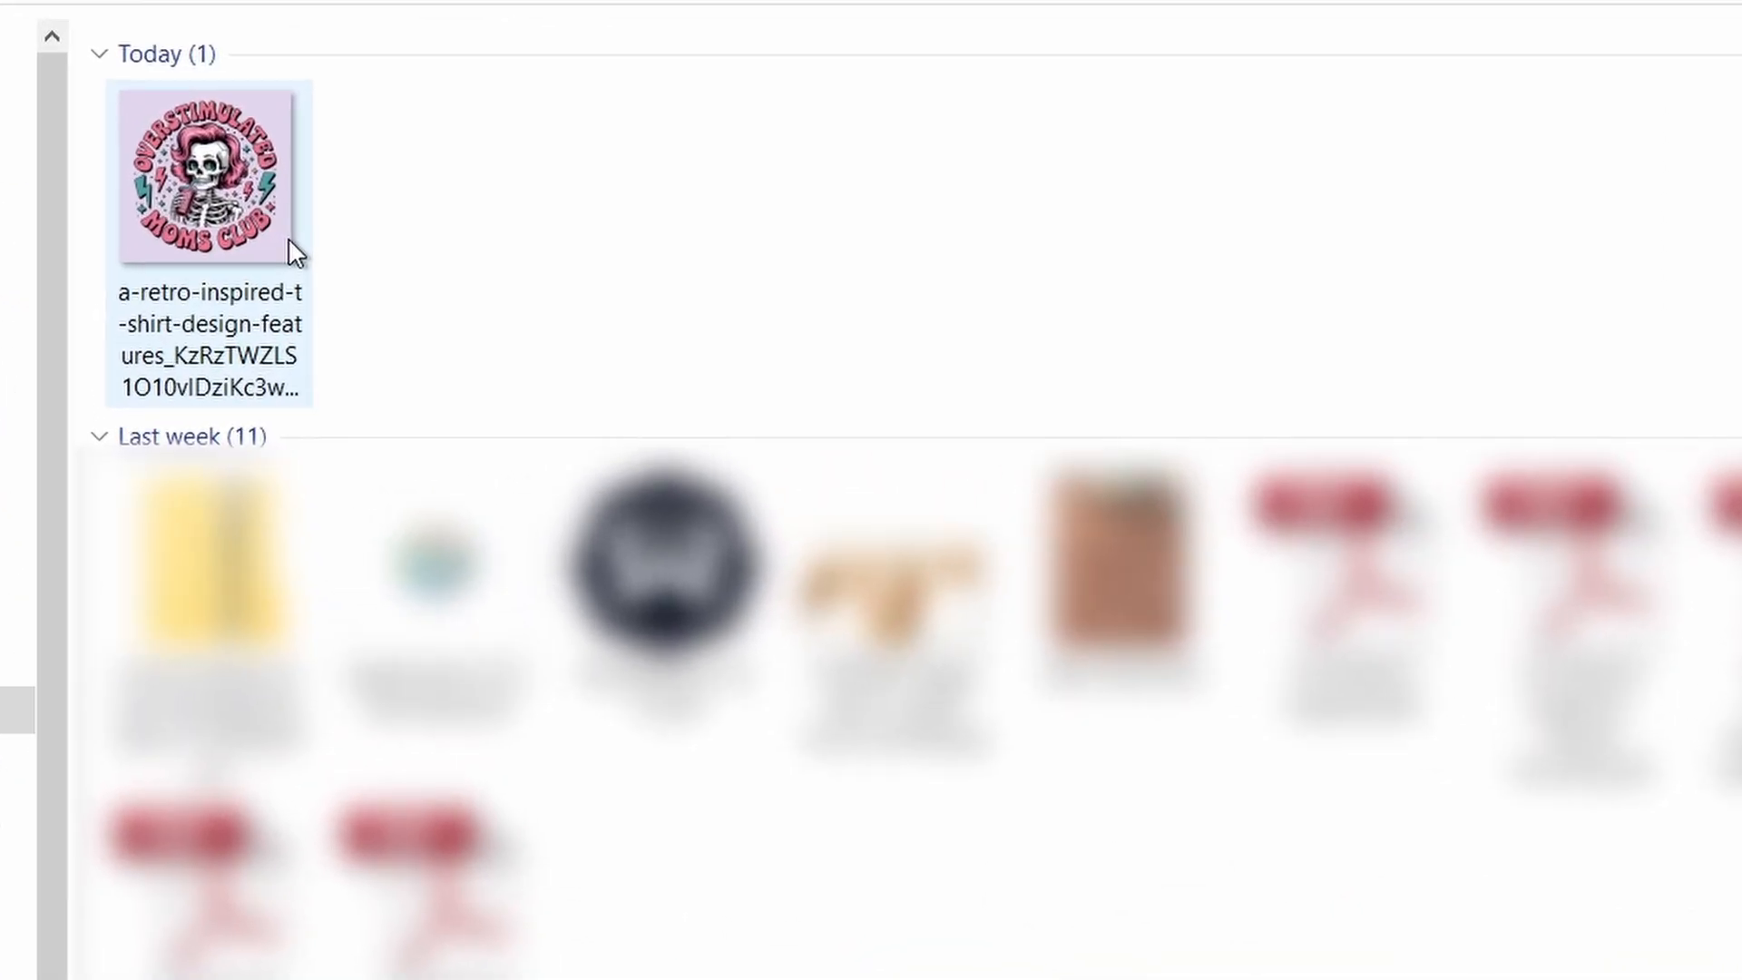
Step: Switch to Vectorizer.AI, look over the pricing page, and upload the downloaded Overstimulated Moms Club PNG for vectorizing
{"action": "mouse_move", "coordinate": [334, 323]}
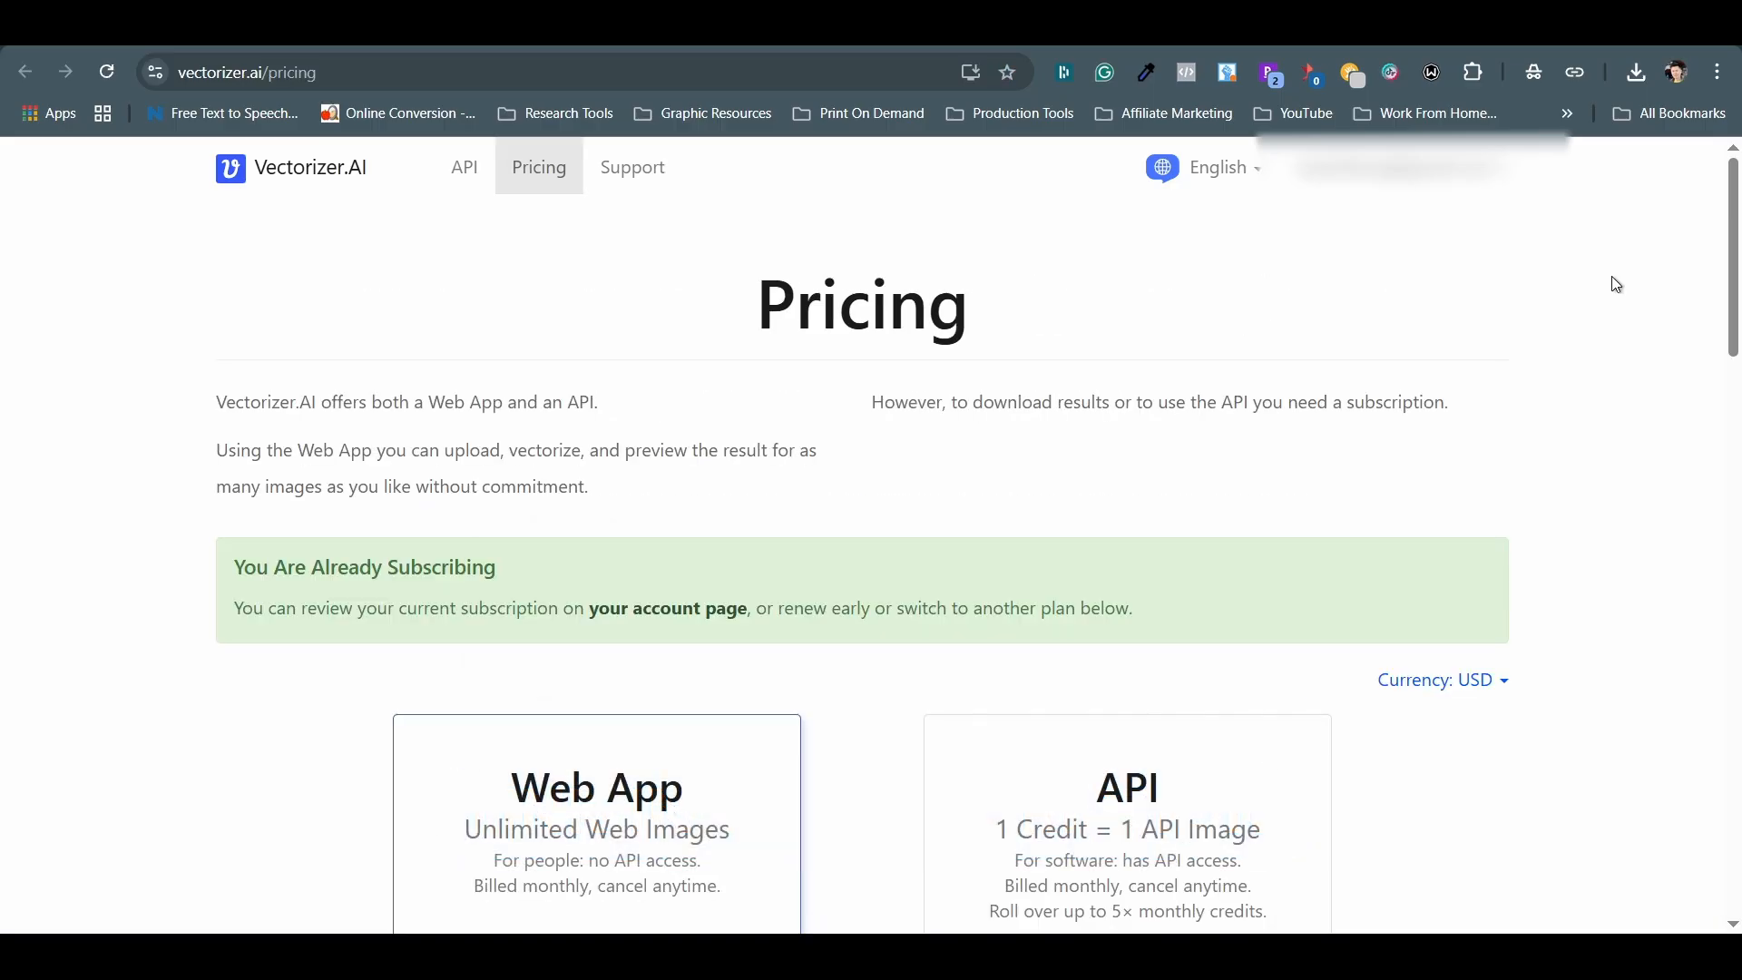
{"action": "scroll", "coordinate": [1611, 276], "scroll_direction": "down", "scroll_amount": 4}
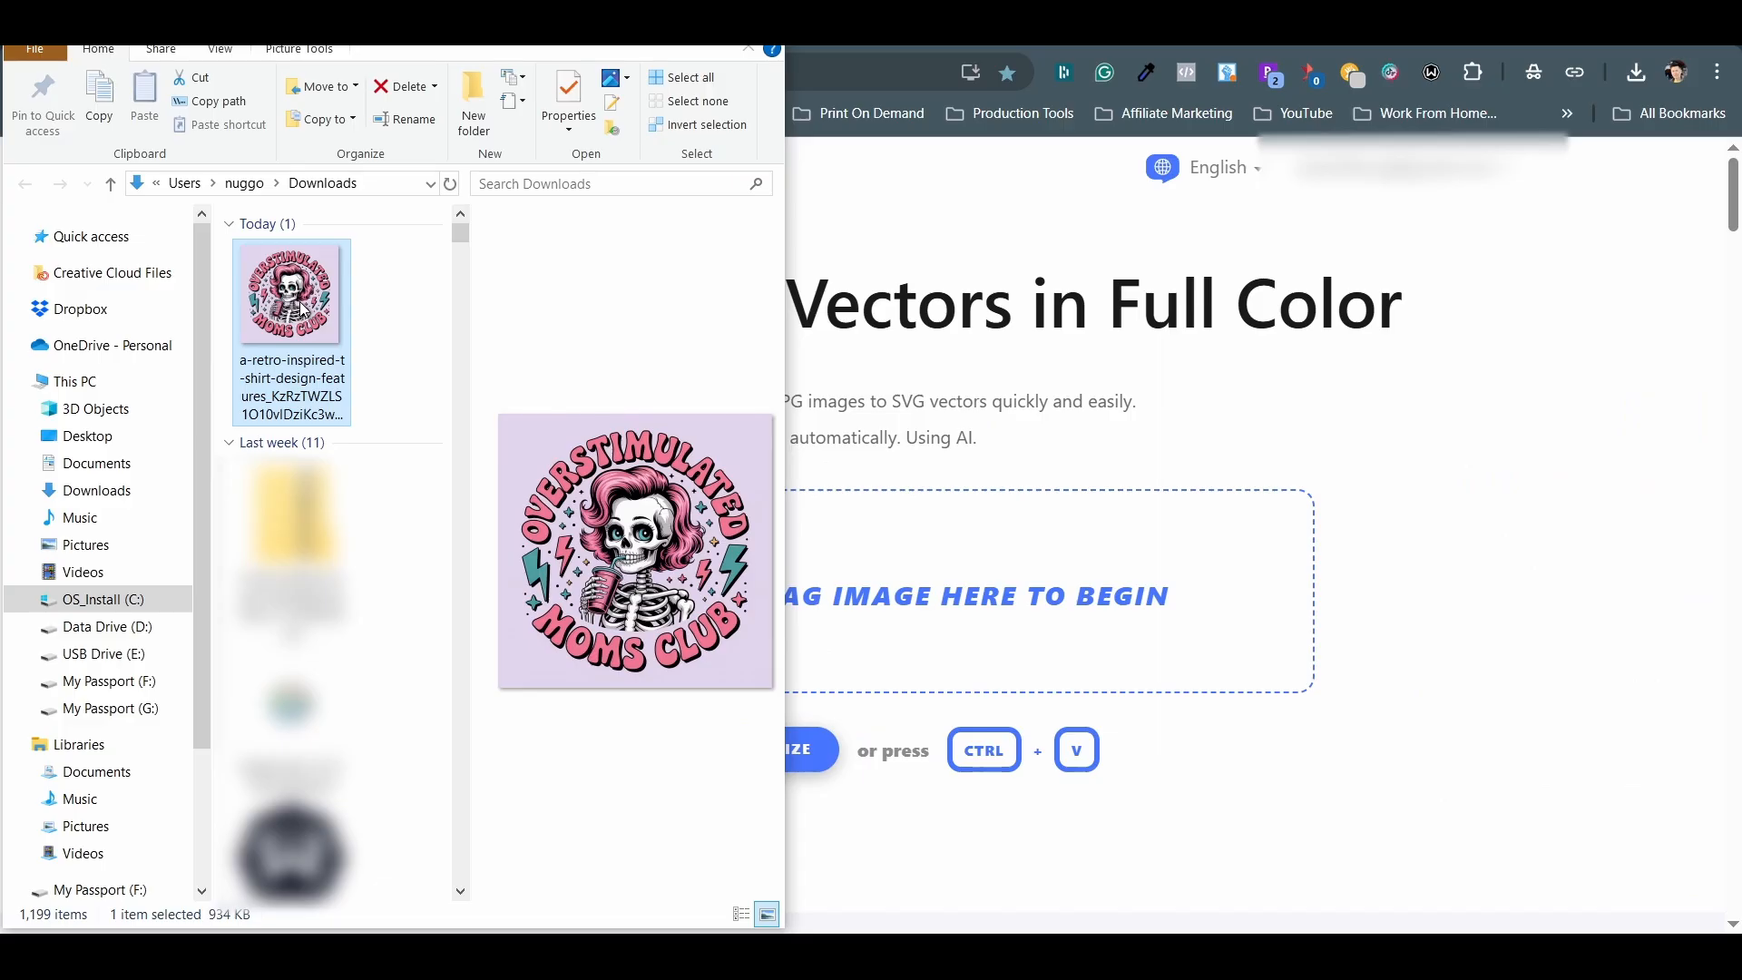
{"action": "left_click_drag", "start_coordinate": [291, 299], "coordinate": [1009, 588]}
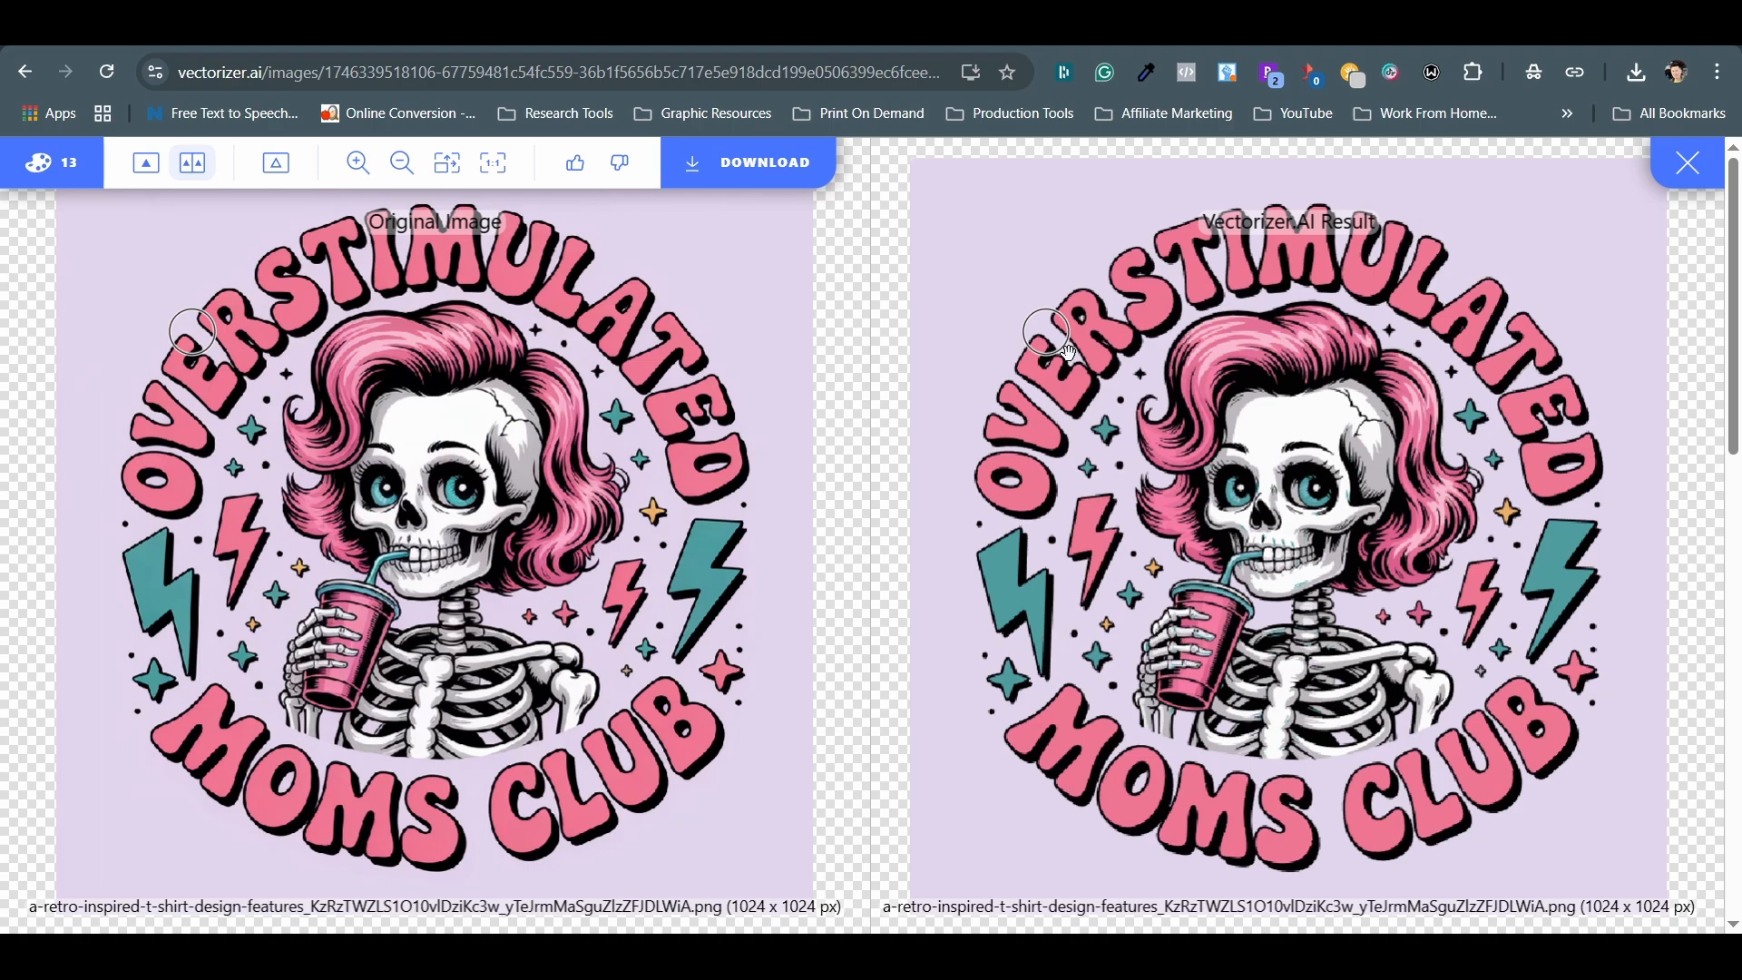
Step: Compare the original and vectorized lettering, stars and hair curls up close for edge quality
{"action": "scroll", "coordinate": [1068, 352], "scroll_direction": "up", "scroll_amount": 5}
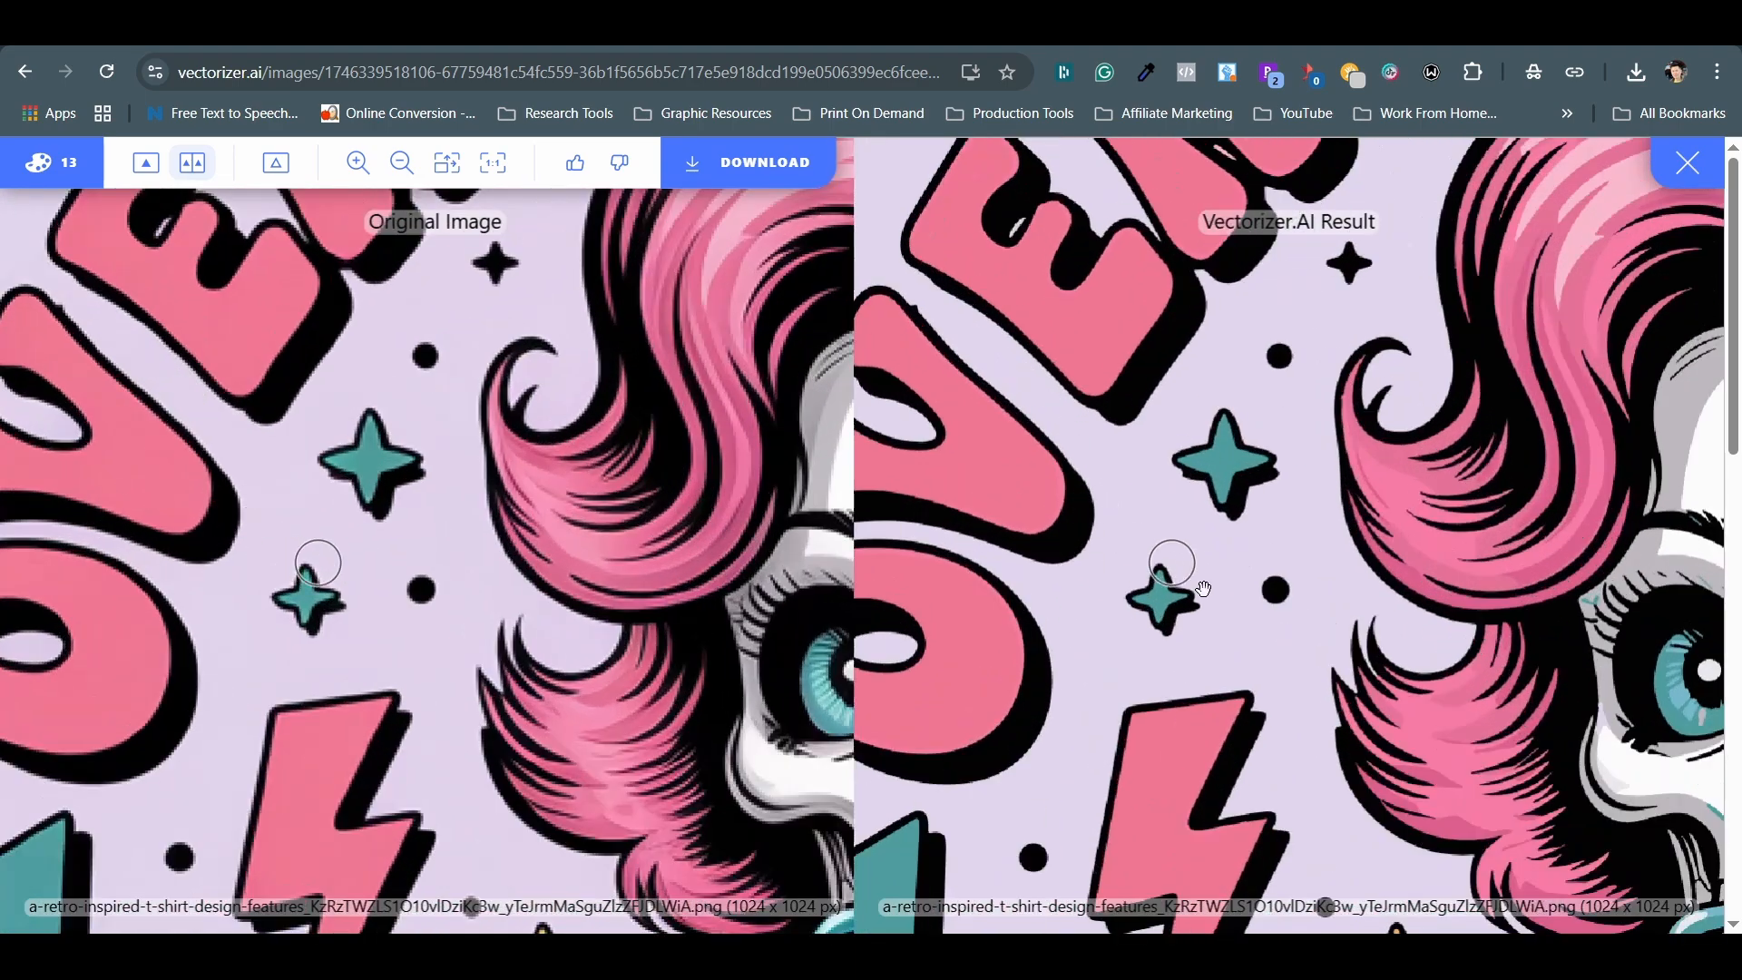
{"action": "left_click_drag", "start_coordinate": [1262, 610], "coordinate": [1499, 598]}
{"action": "left_click_drag", "start_coordinate": [1427, 389], "coordinate": [1275, 801]}
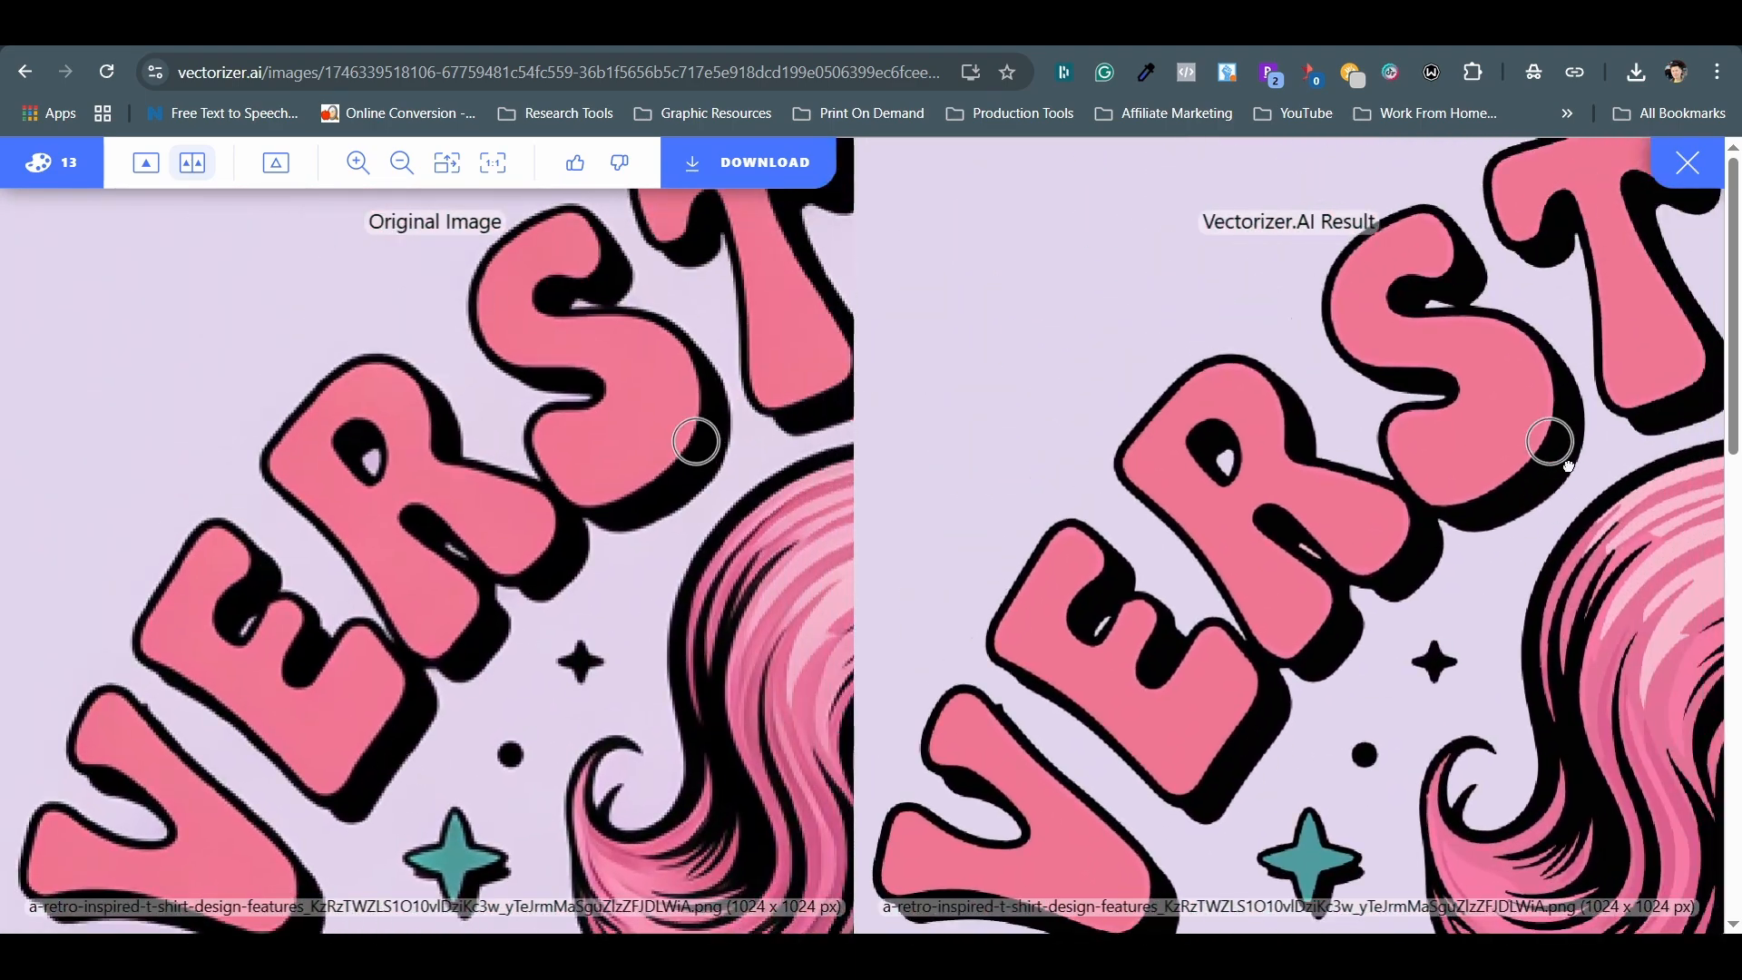
{"action": "left_click_drag", "start_coordinate": [1573, 461], "coordinate": [1230, 710]}
{"action": "left_click_drag", "start_coordinate": [1602, 583], "coordinate": [1045, 289]}
{"action": "left_click_drag", "start_coordinate": [1375, 690], "coordinate": [1320, 388]}
{"action": "scroll", "coordinate": [1250, 561], "scroll_direction": "up", "scroll_amount": 2}
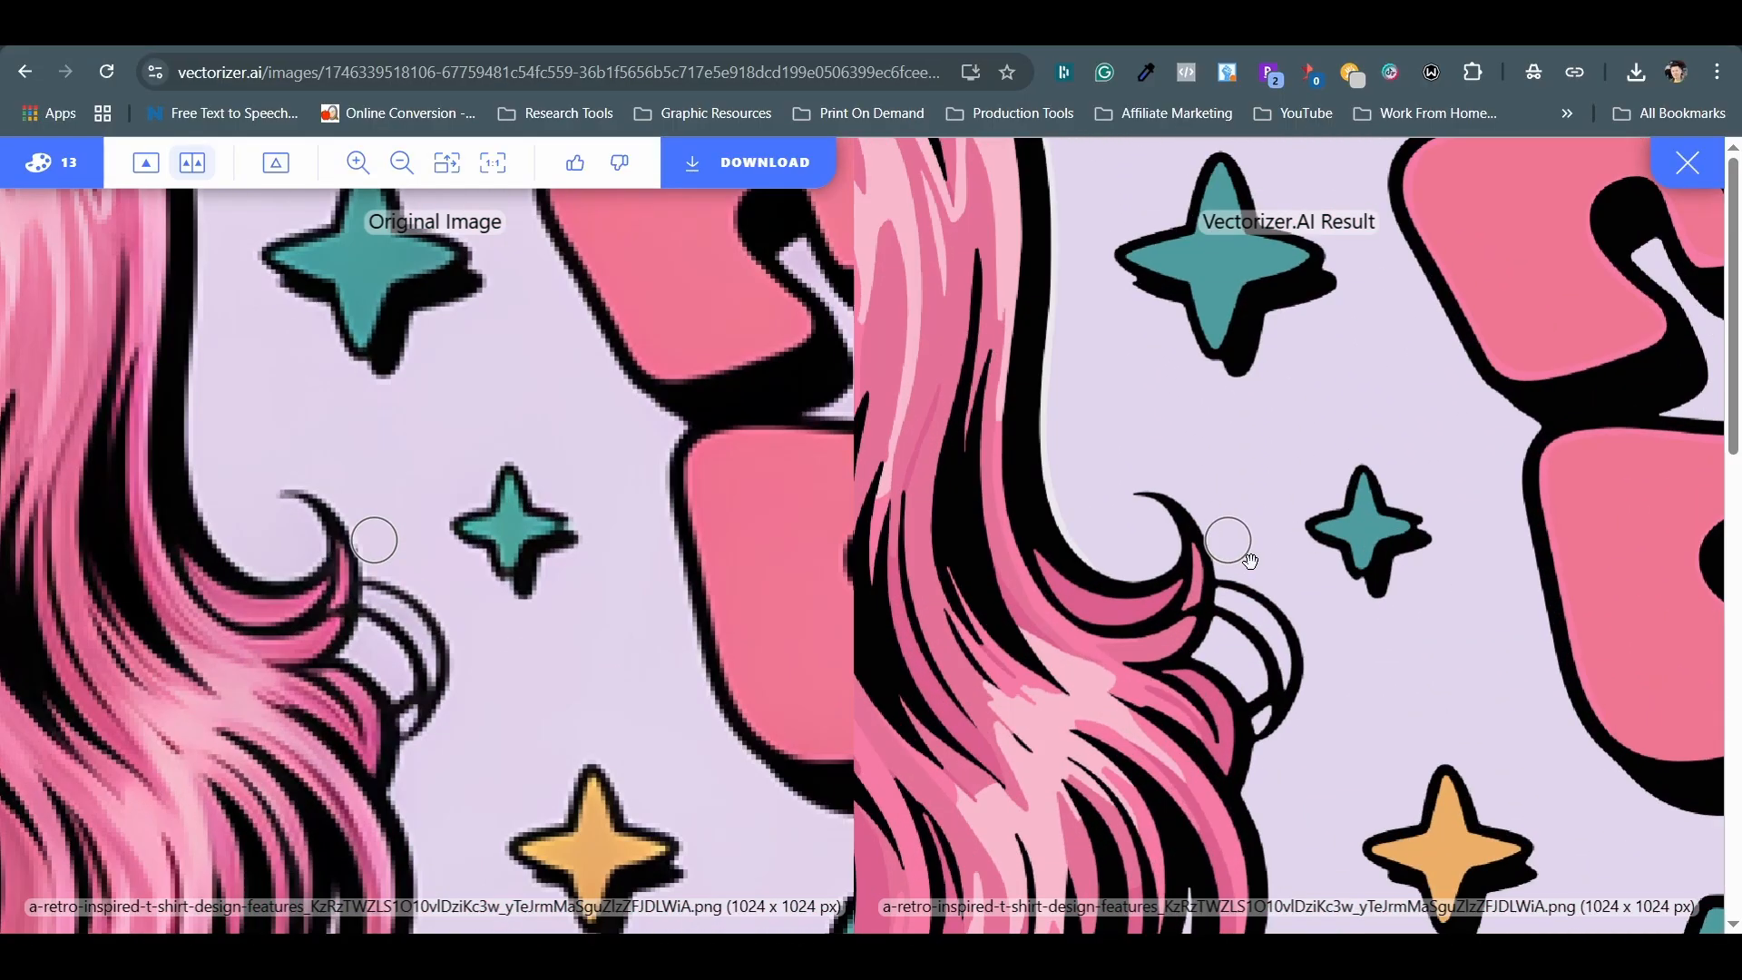
{"action": "scroll", "coordinate": [1234, 590], "scroll_direction": "up", "scroll_amount": 1}
{"action": "left_click_drag", "start_coordinate": [1202, 637], "coordinate": [1264, 631]}
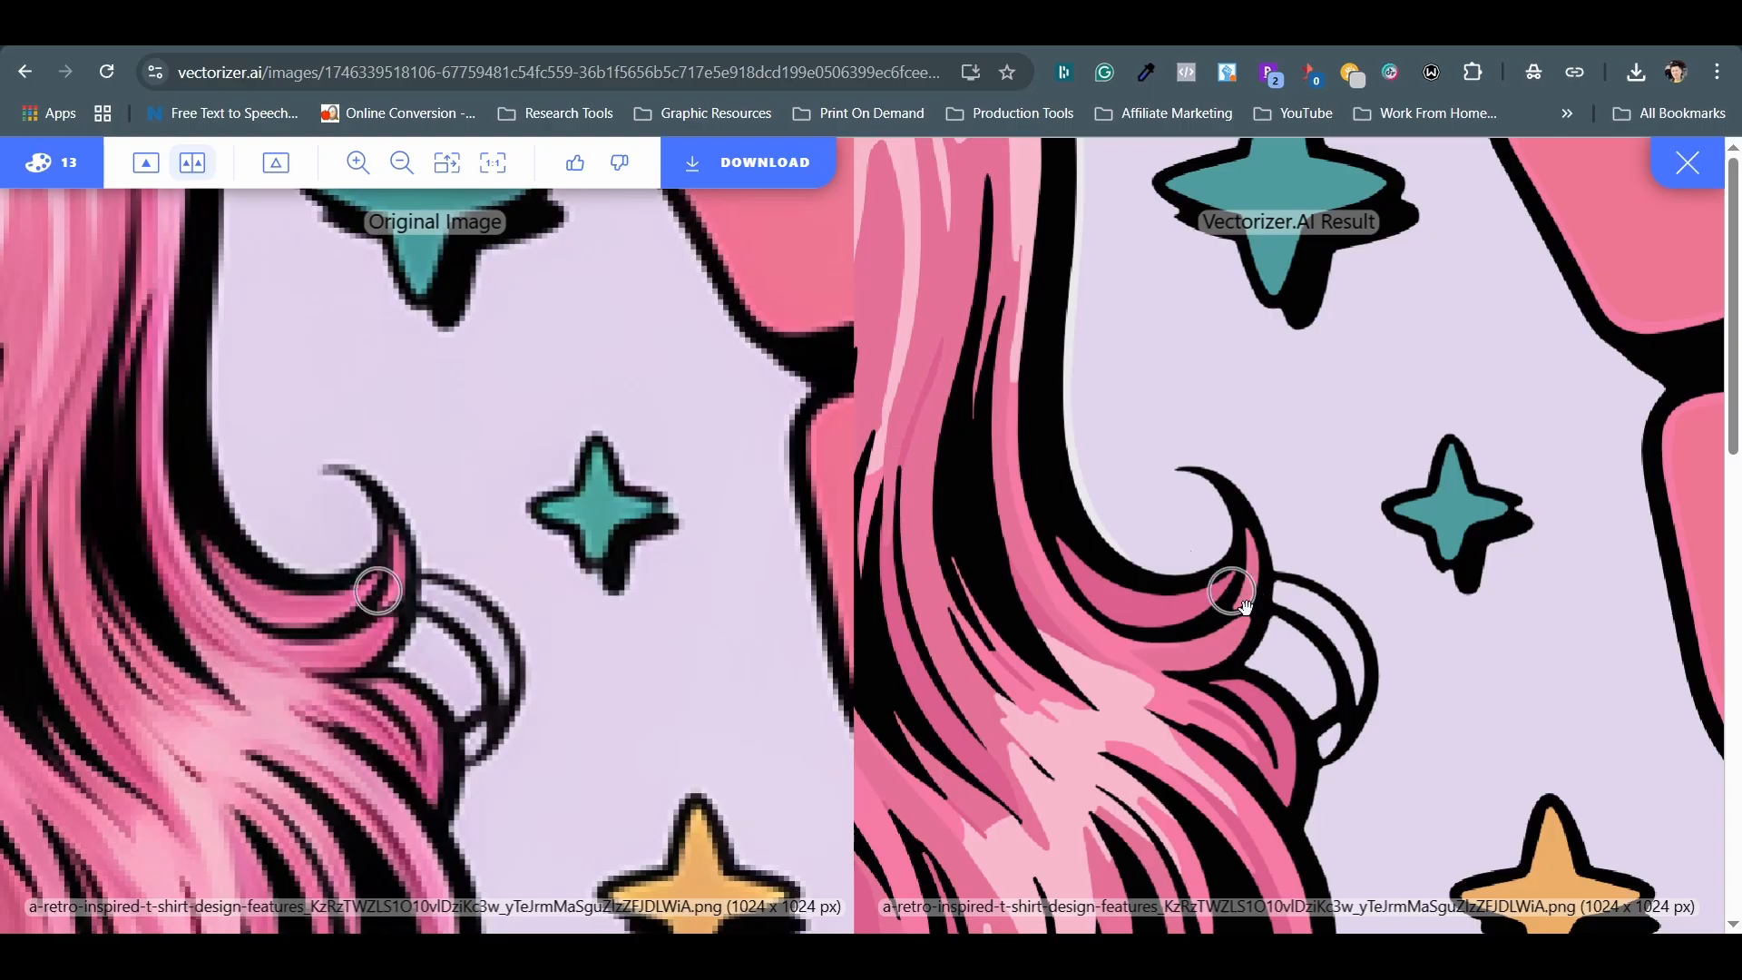
Step: Compare the hair shading, skull face and teeth between the original and vector result, finishing with the full design
{"action": "left_click_drag", "start_coordinate": [1302, 540], "coordinate": [1209, 661]}
{"action": "left_click_drag", "start_coordinate": [1430, 457], "coordinate": [1439, 209]}
{"action": "left_click_drag", "start_coordinate": [1148, 634], "coordinate": [1401, 491]}
{"action": "left_click_drag", "start_coordinate": [1143, 674], "coordinate": [1520, 474]}
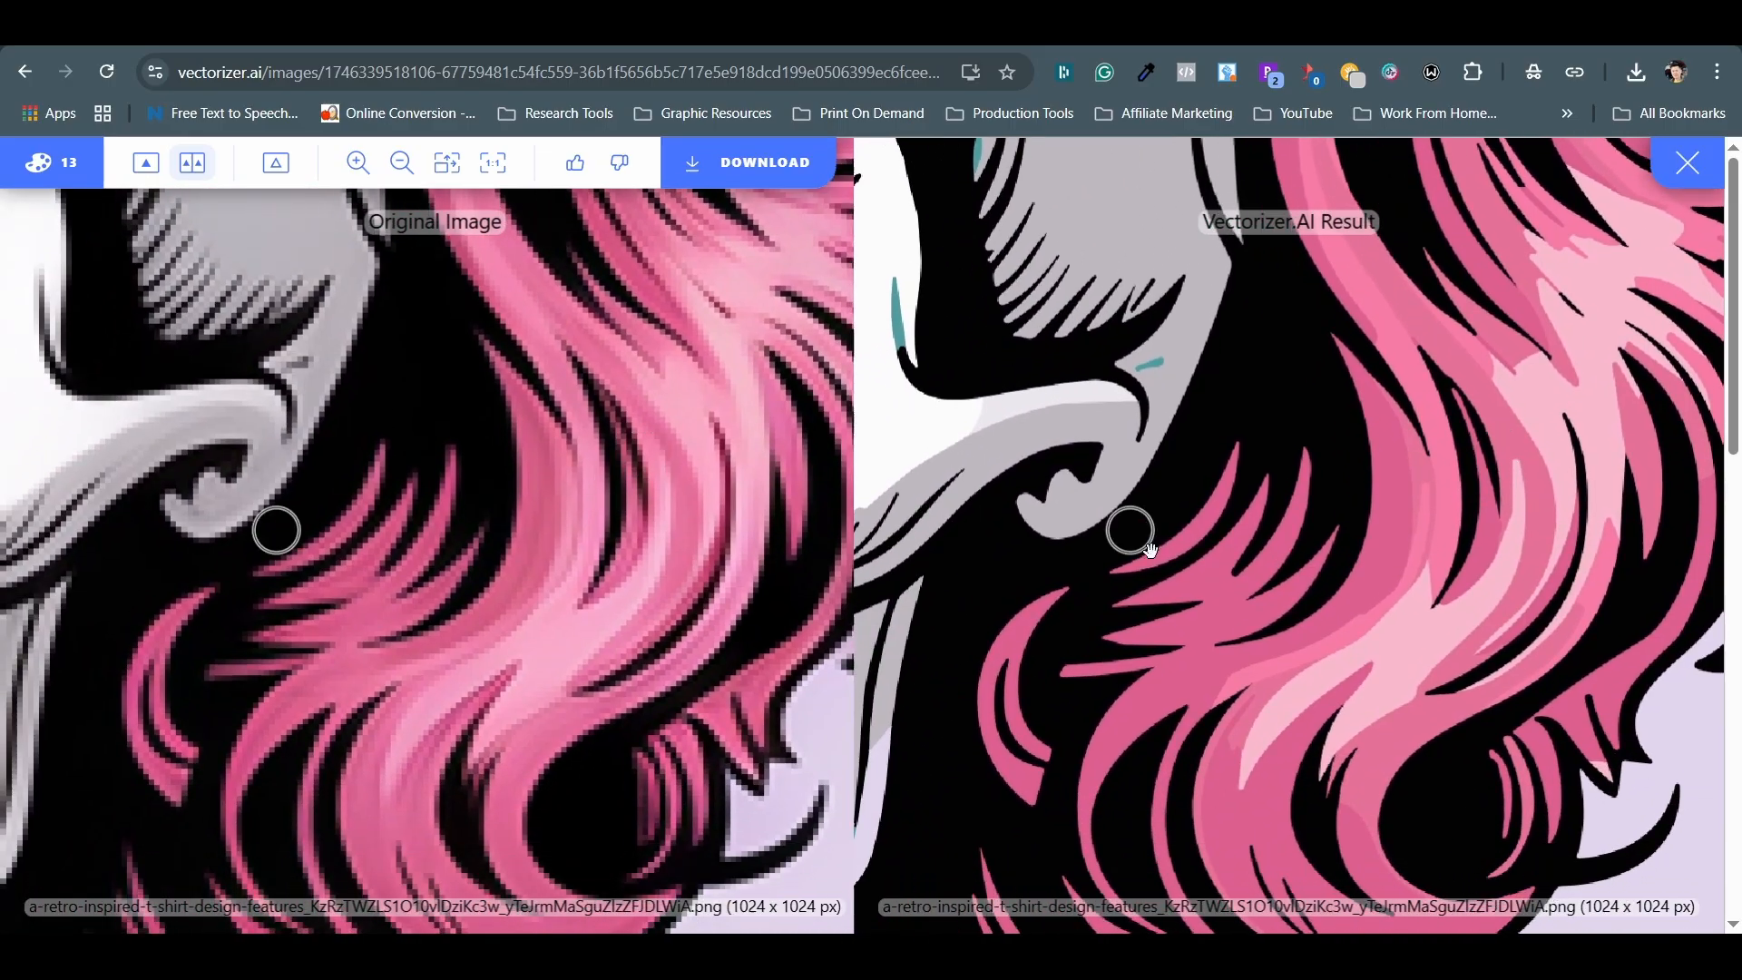
{"action": "left_click_drag", "start_coordinate": [1149, 549], "coordinate": [1597, 658]}
{"action": "left_click_drag", "start_coordinate": [1186, 687], "coordinate": [1397, 370]}
{"action": "left_click_drag", "start_coordinate": [1145, 459], "coordinate": [1401, 536]}
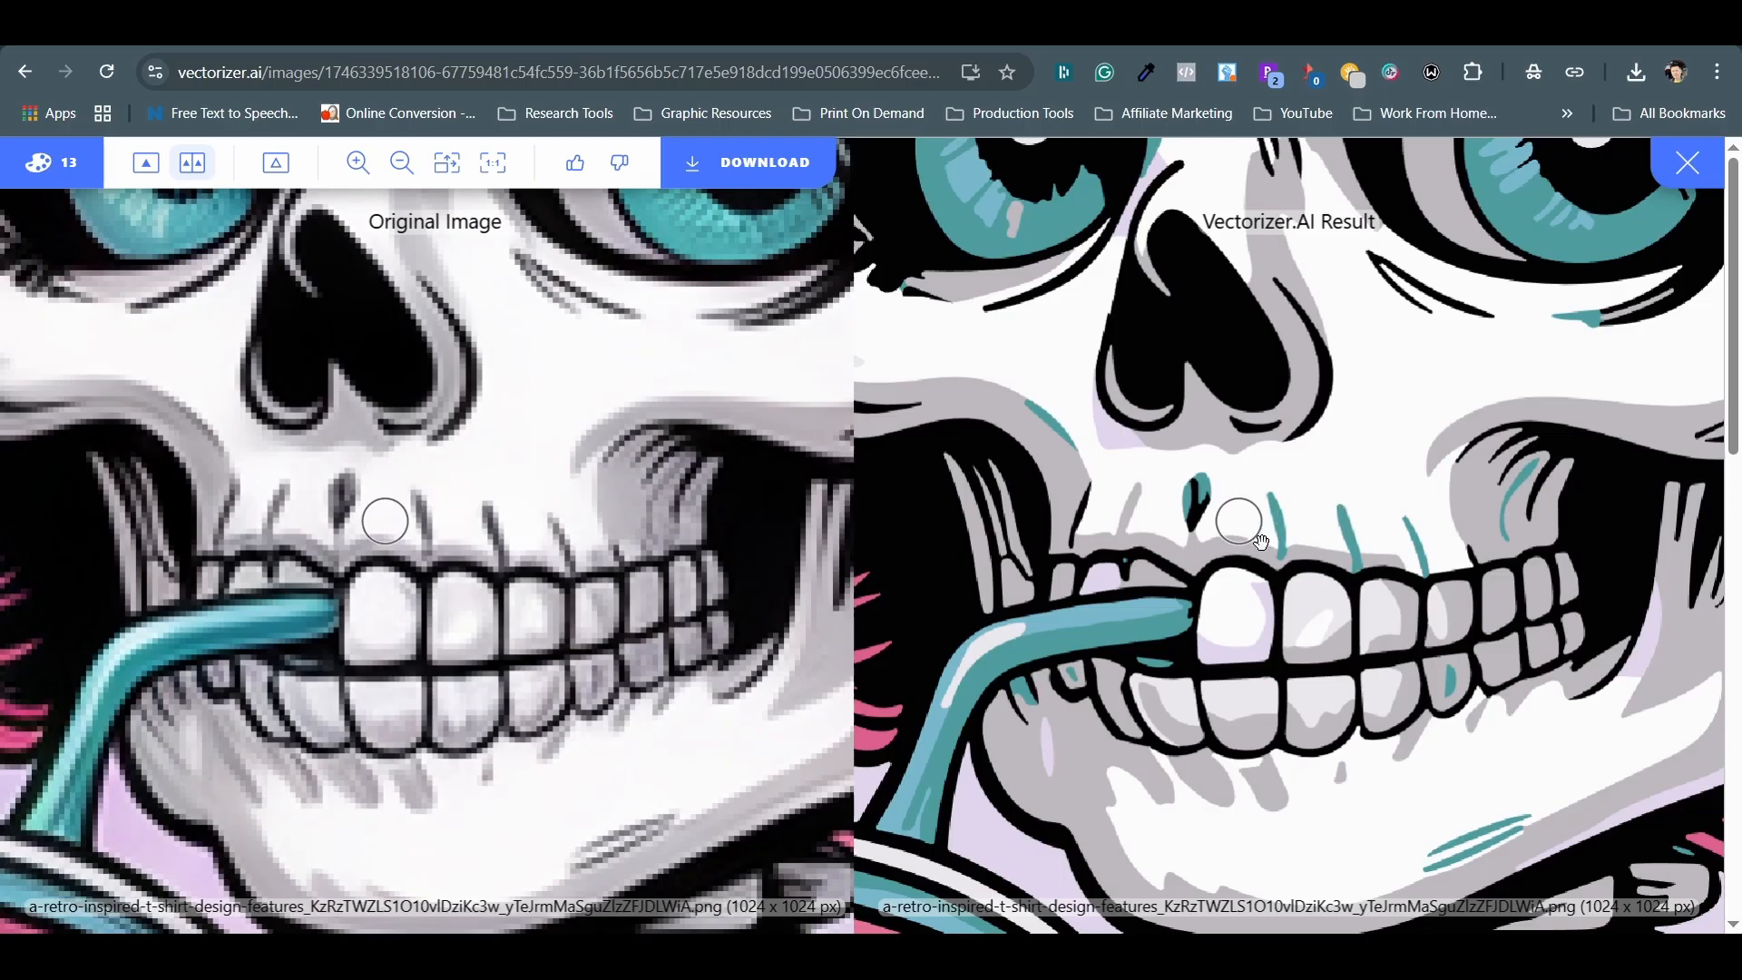
{"action": "left_click_drag", "start_coordinate": [1262, 542], "coordinate": [1369, 459]}
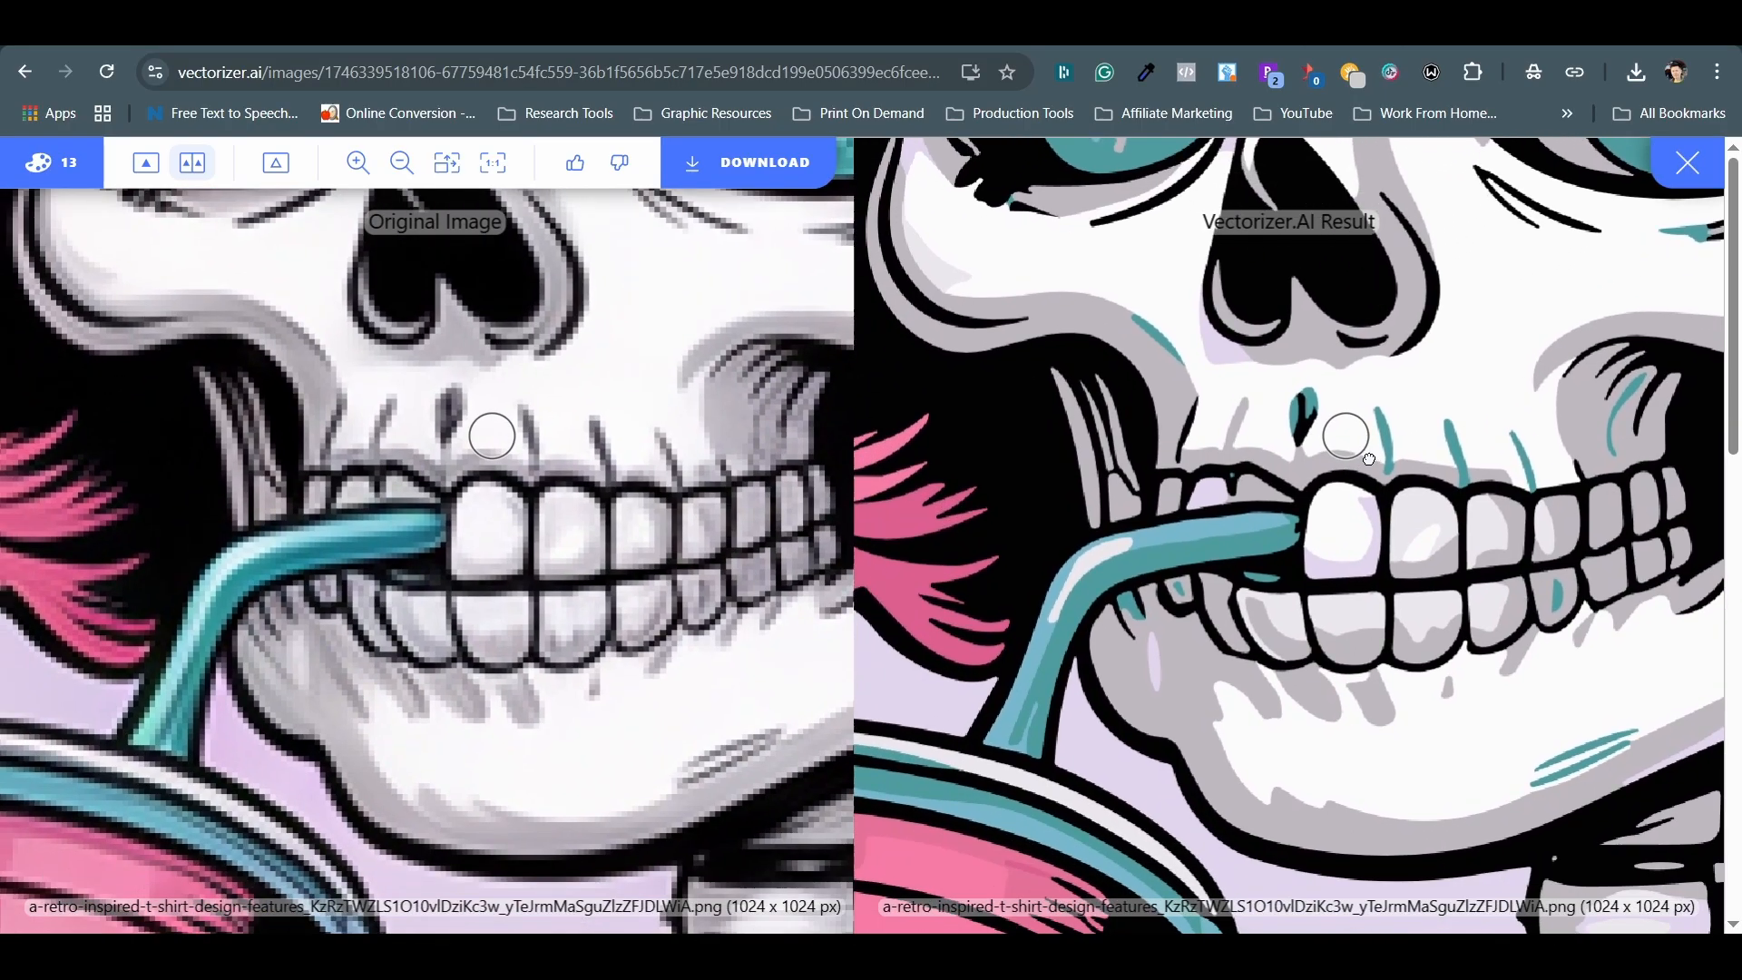
{"action": "scroll", "coordinate": [1369, 459], "scroll_direction": "down", "scroll_amount": 3}
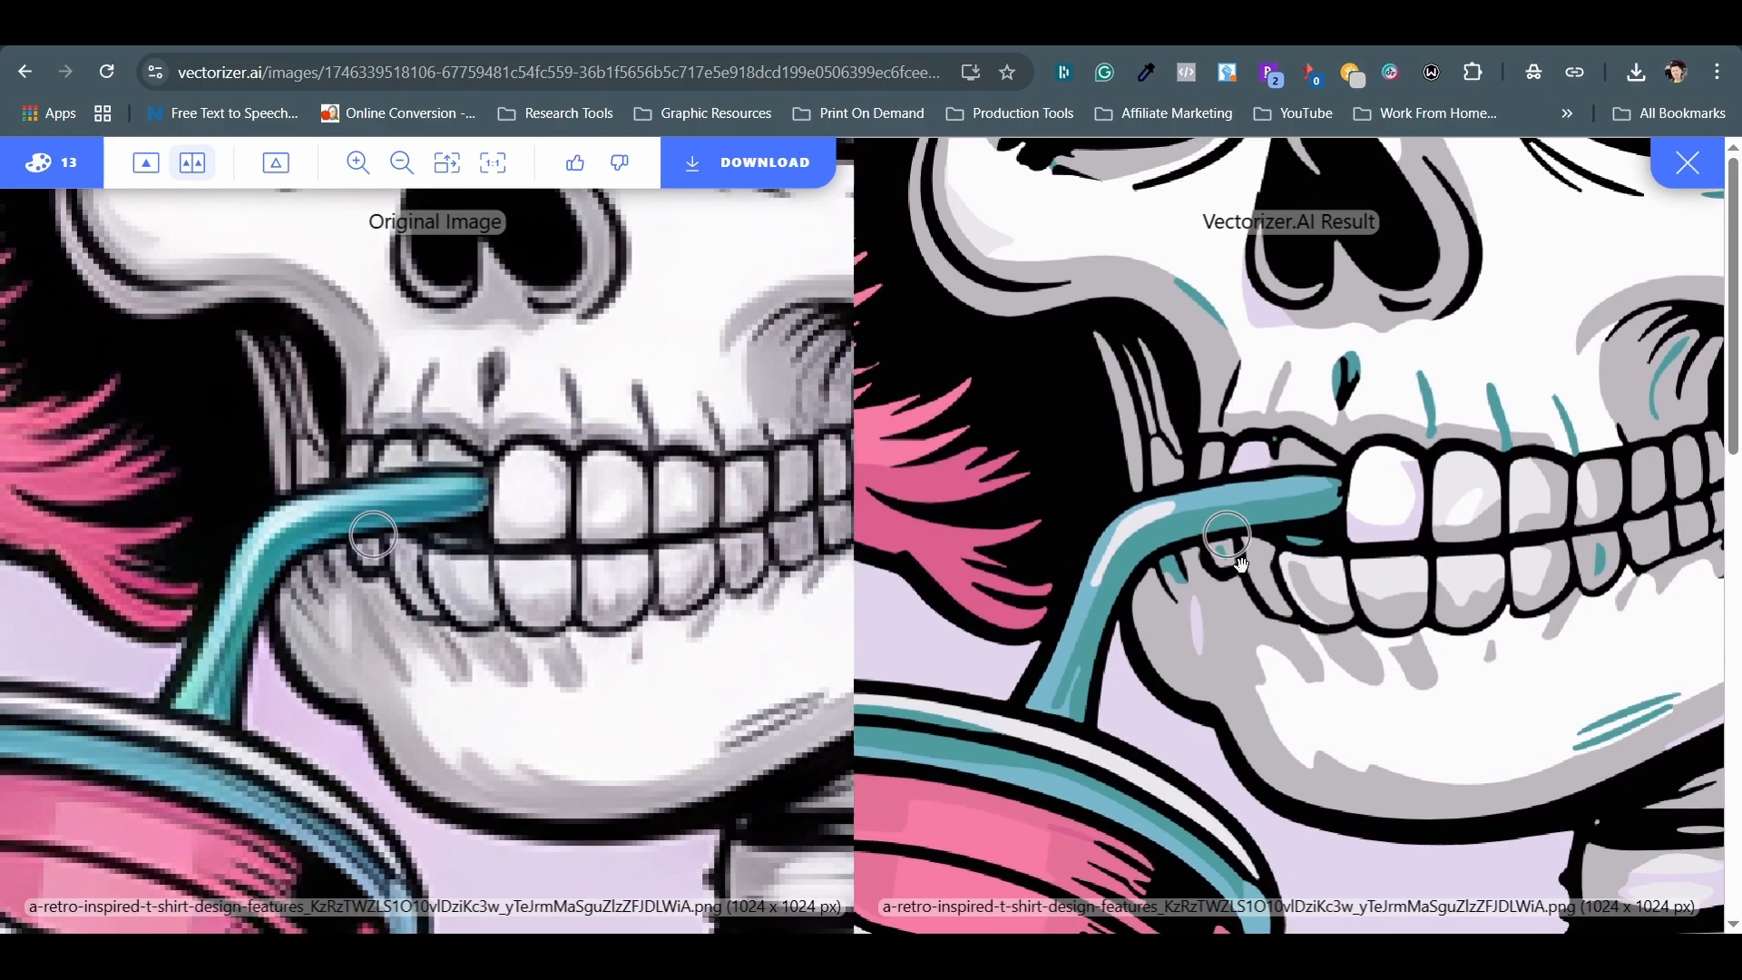
{"action": "scroll", "coordinate": [1367, 608], "scroll_direction": "down", "scroll_amount": 5}
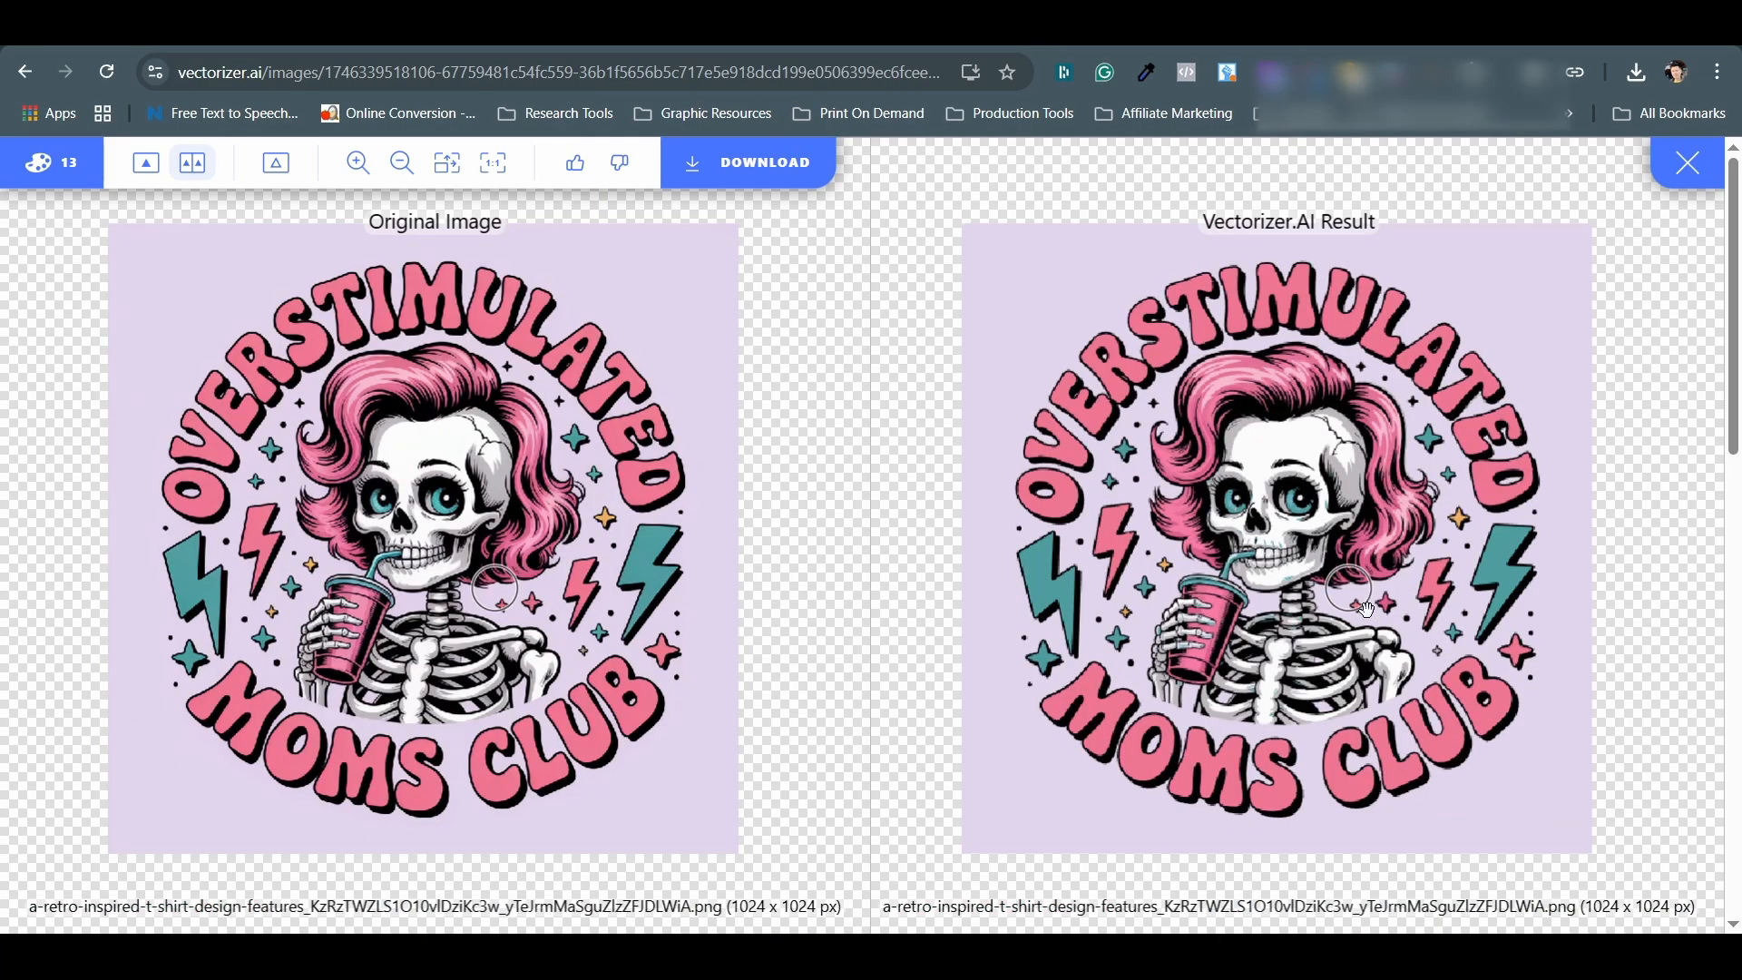
Step: Download the vectorized design as an EPS file with shapes stacked on top of each other and medium line fit tolerance
{"action": "left_click", "coordinate": [797, 188]}
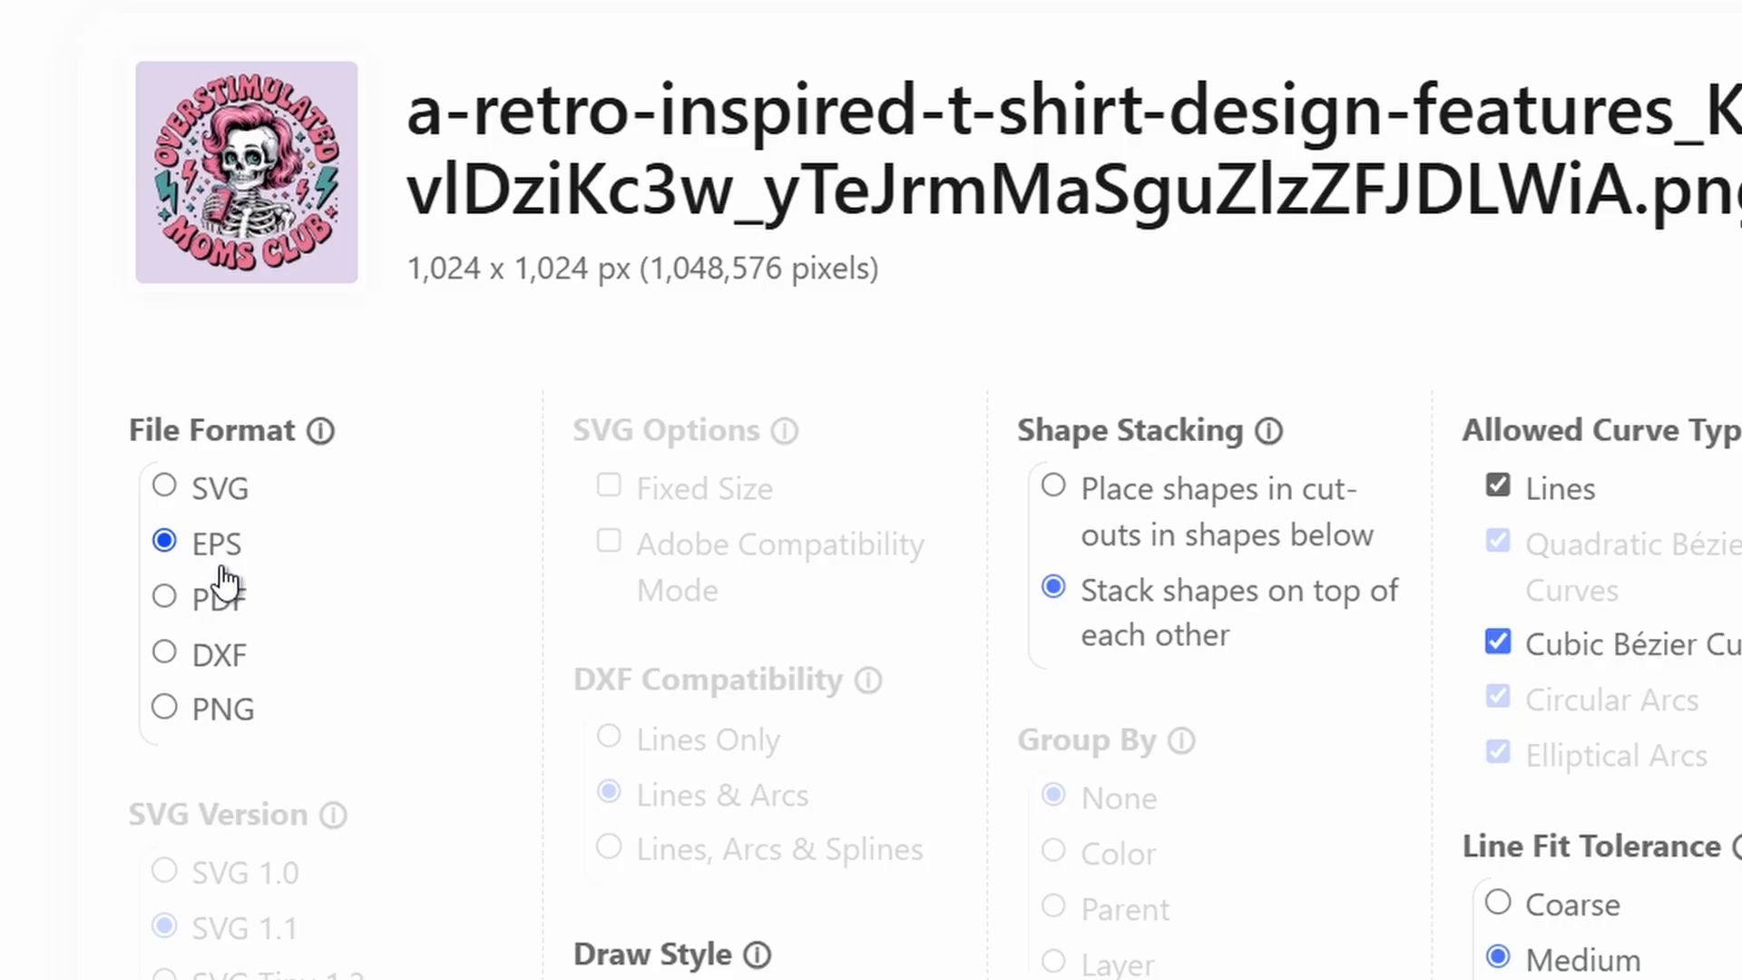
{"action": "scroll", "coordinate": [357, 542], "scroll_direction": "down", "scroll_amount": 2}
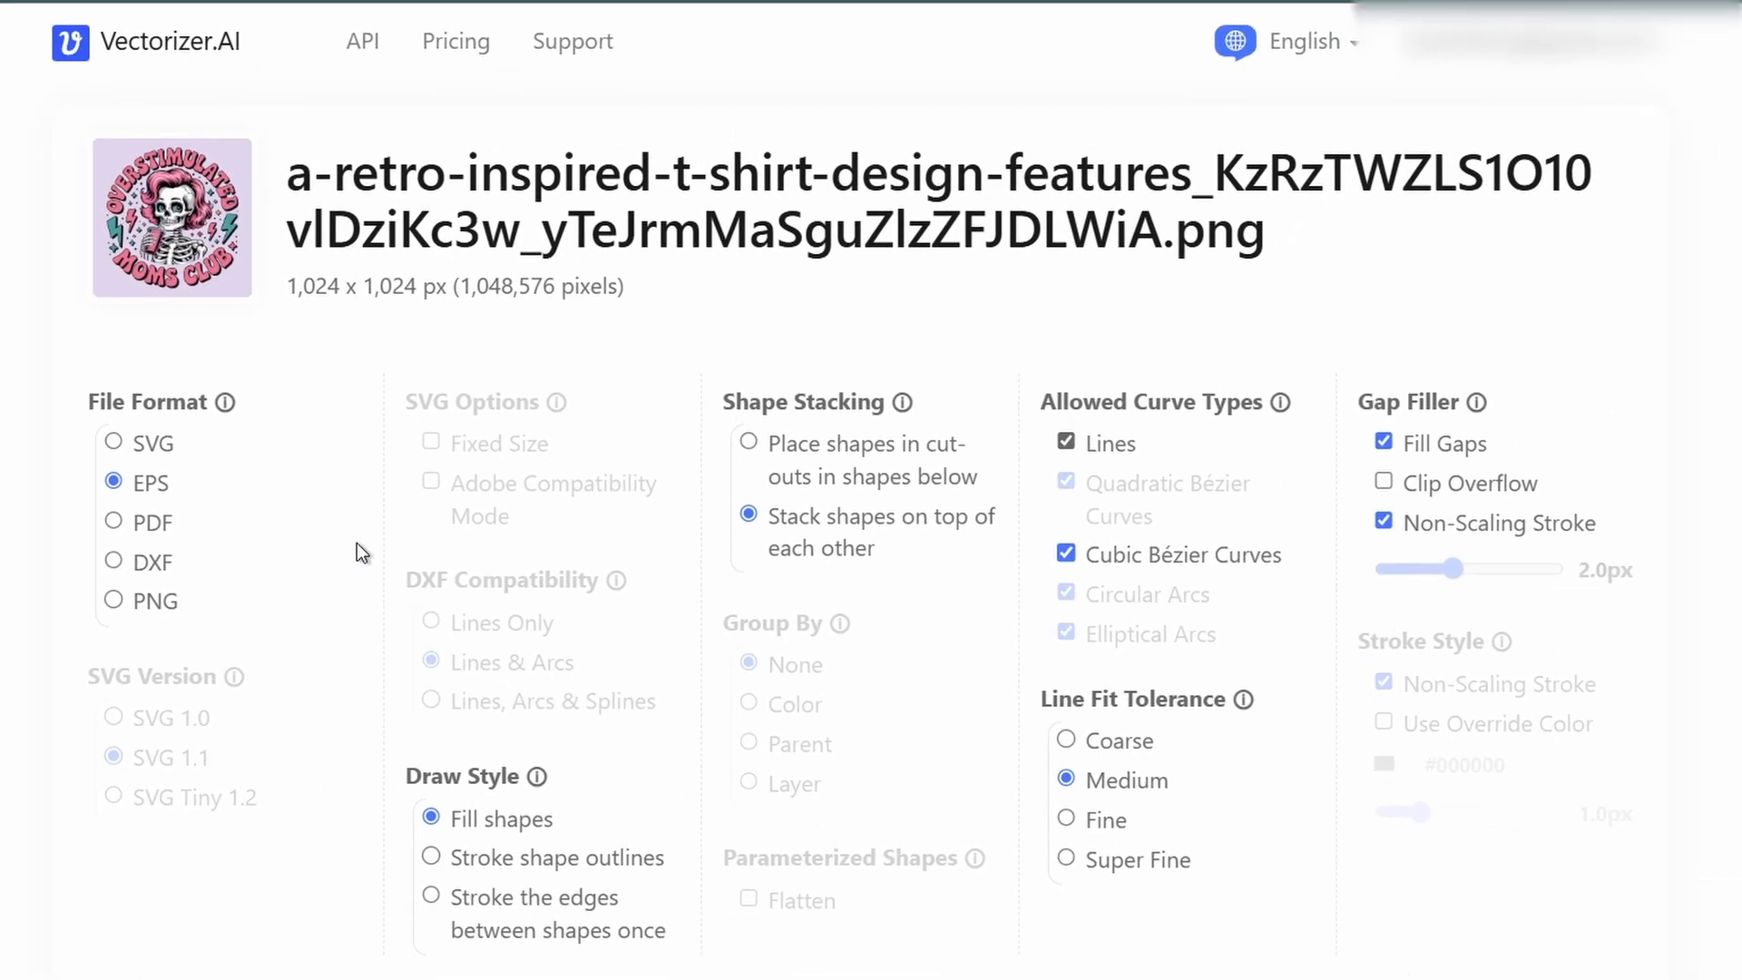
{"action": "scroll", "coordinate": [357, 543], "scroll_direction": "down", "scroll_amount": 2}
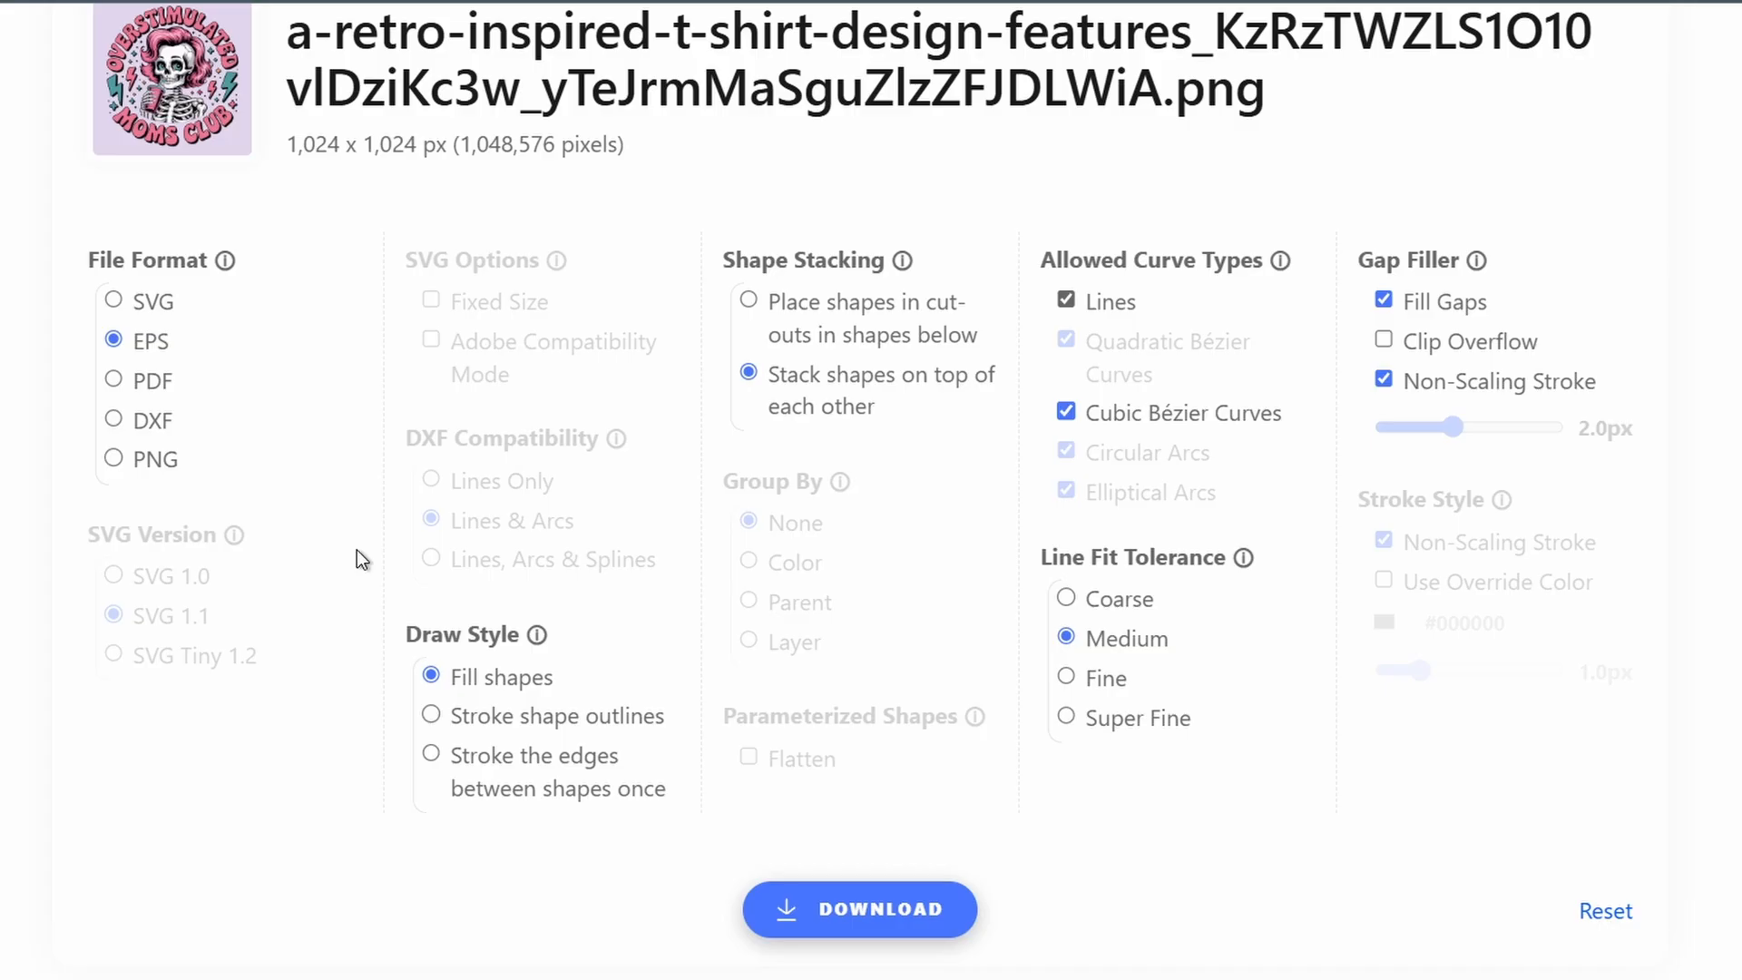
{"action": "left_click", "coordinate": [914, 937]}
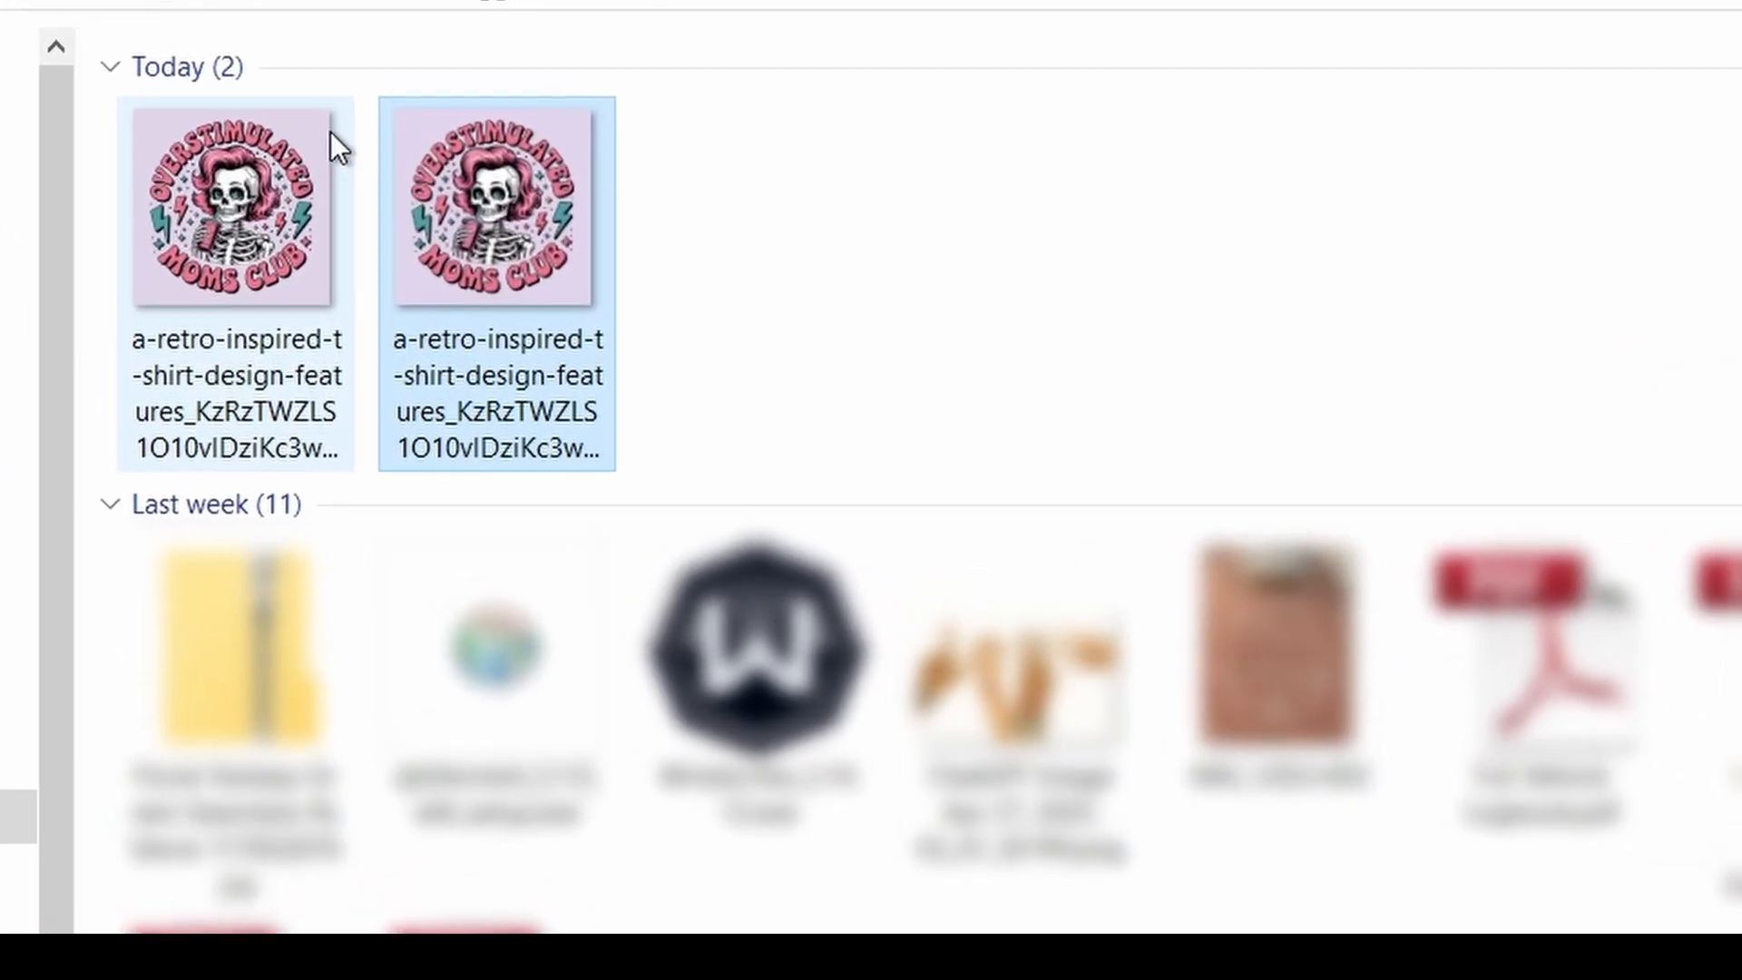
{"action": "mouse_move", "coordinate": [334, 249]}
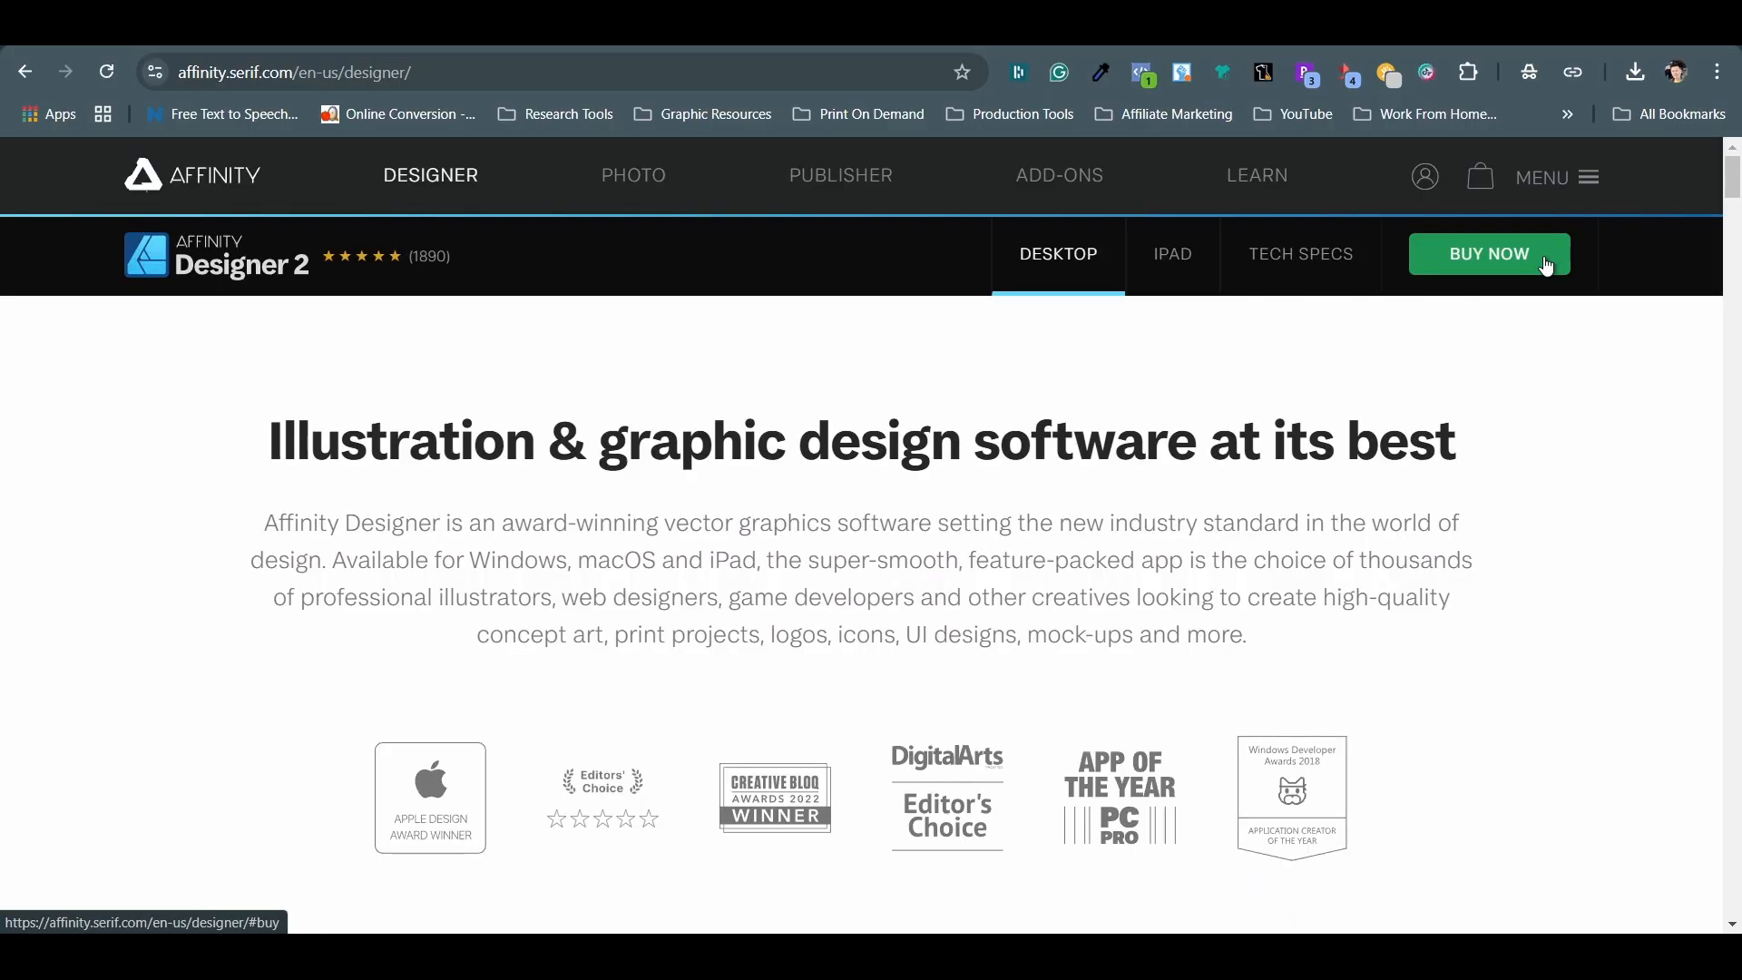
Step: On the Affinity Designer 2 website, open the purchase section and look through the buying options
{"action": "left_click", "coordinate": [1542, 257]}
{"action": "scroll", "coordinate": [1544, 256], "scroll_direction": "down", "scroll_amount": 4}
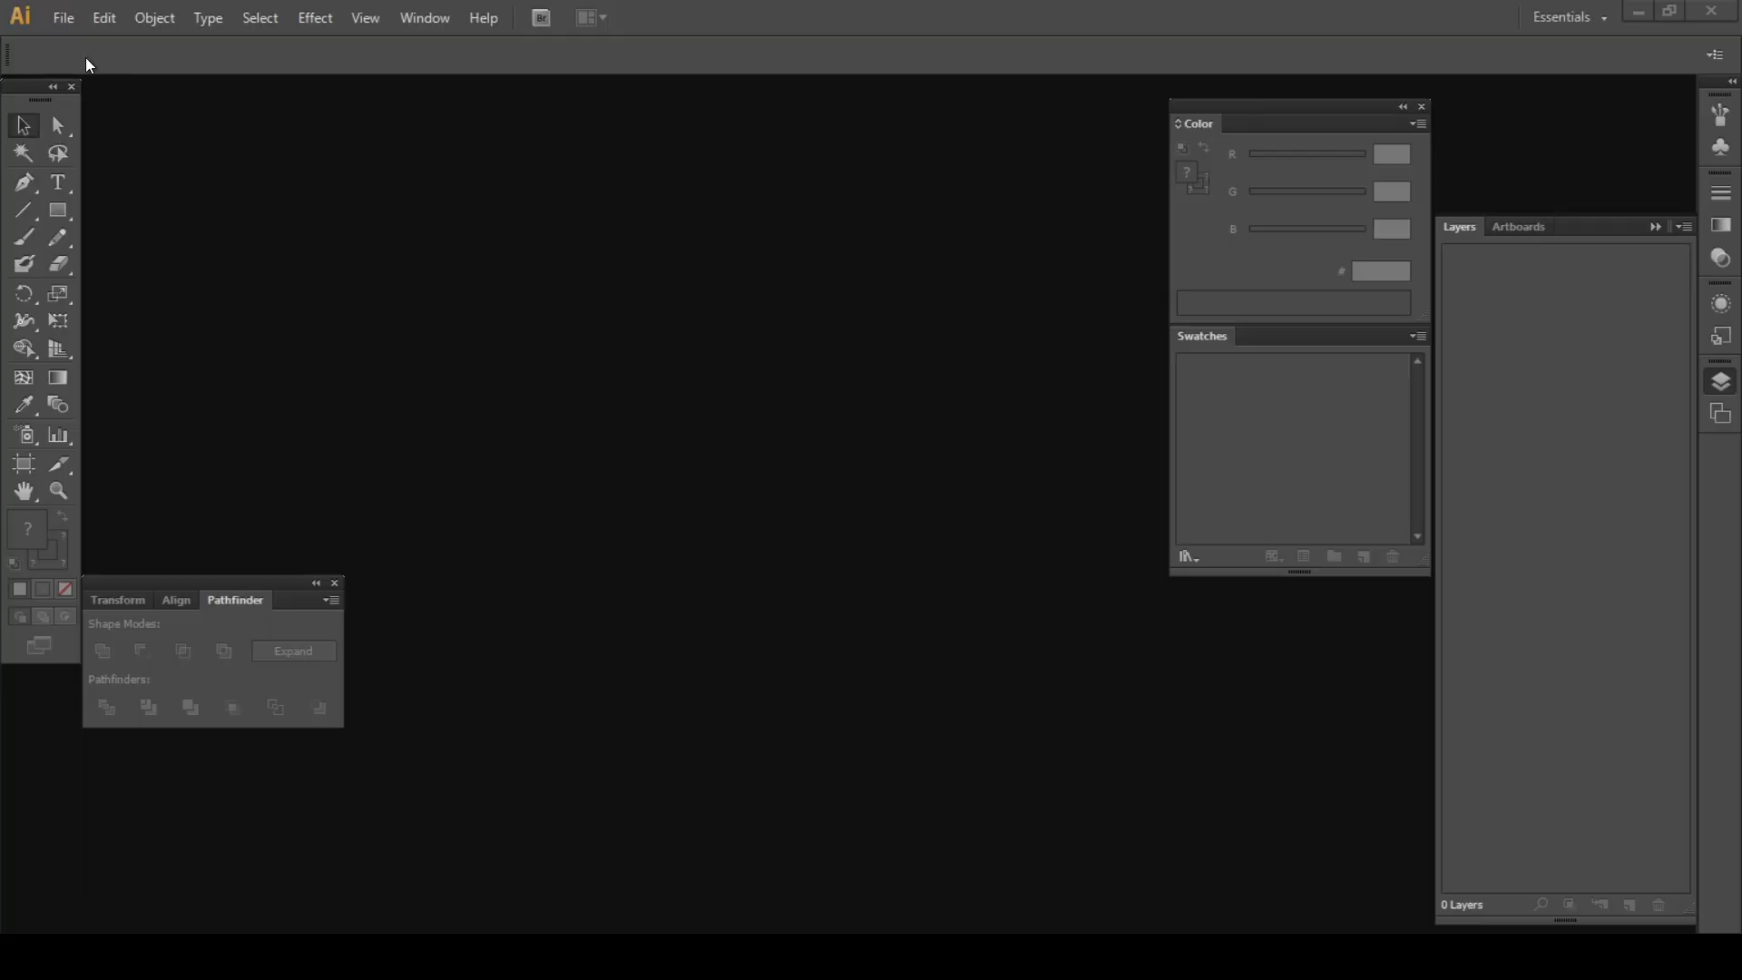
Step: Create a new document named Overstimulated Moms Club Designs, 25 in wide by 30 in high, in inches, RGB mode and 300 ppi
{"action": "left_click", "coordinate": [65, 20]}
{"action": "left_click", "coordinate": [93, 42]}
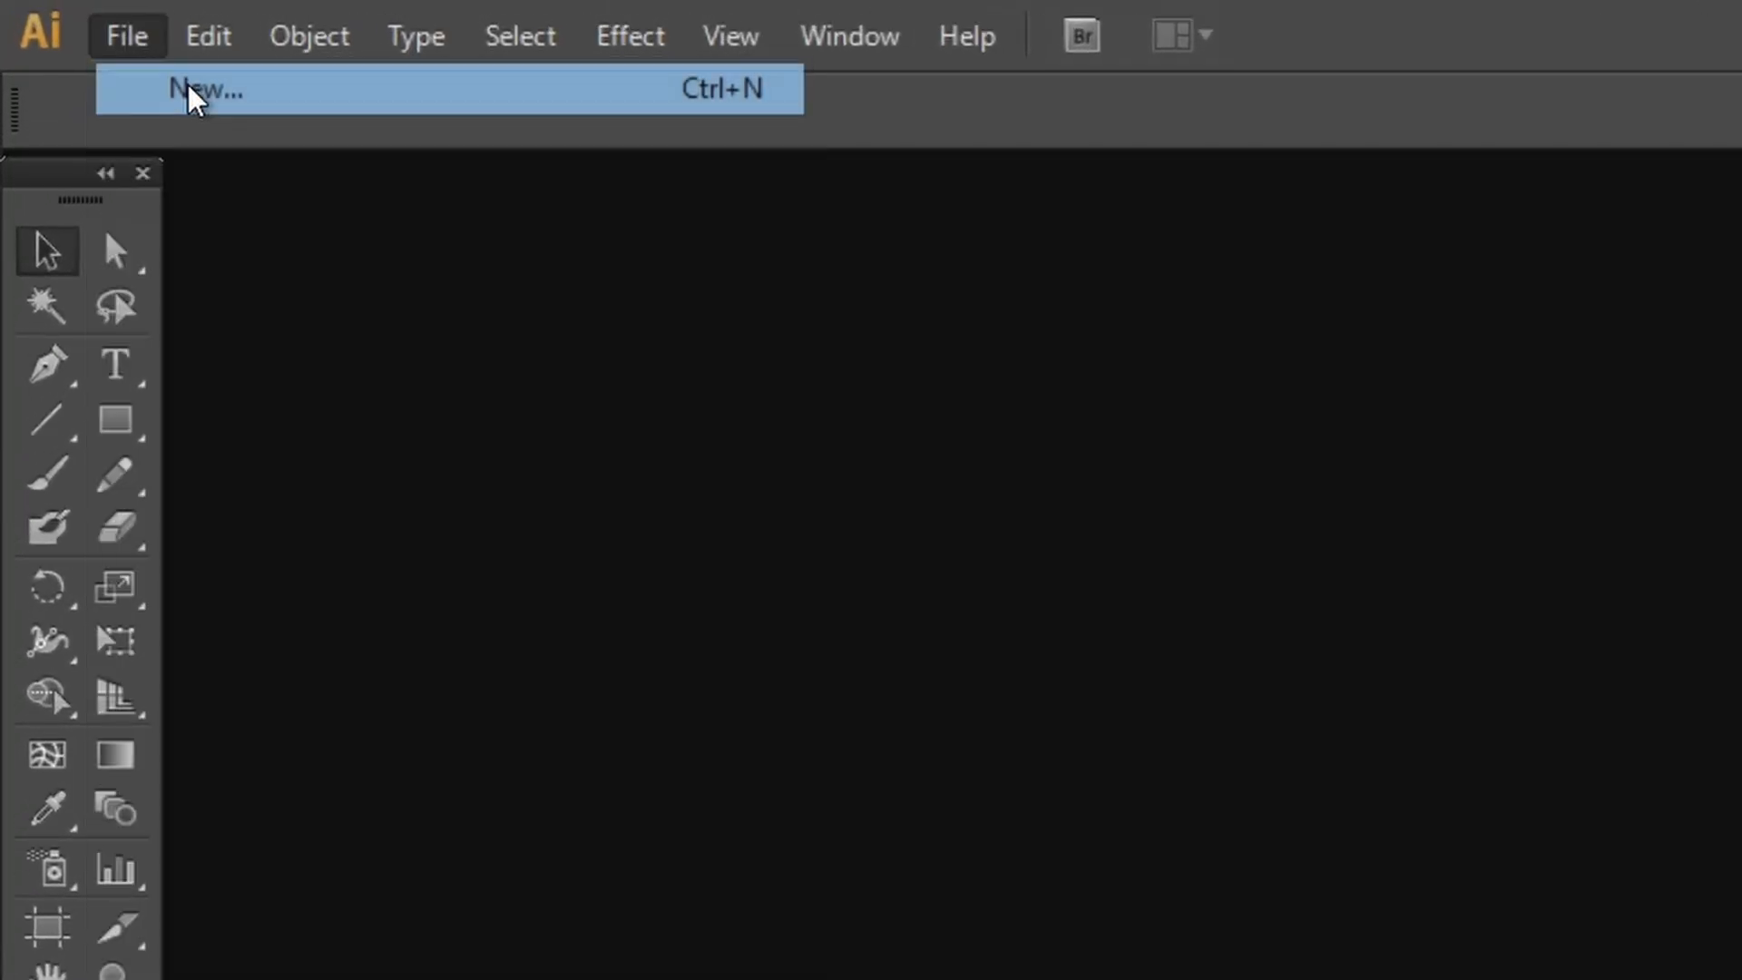
{"action": "type", "text": "Overstimulated Moms Club Designs"}
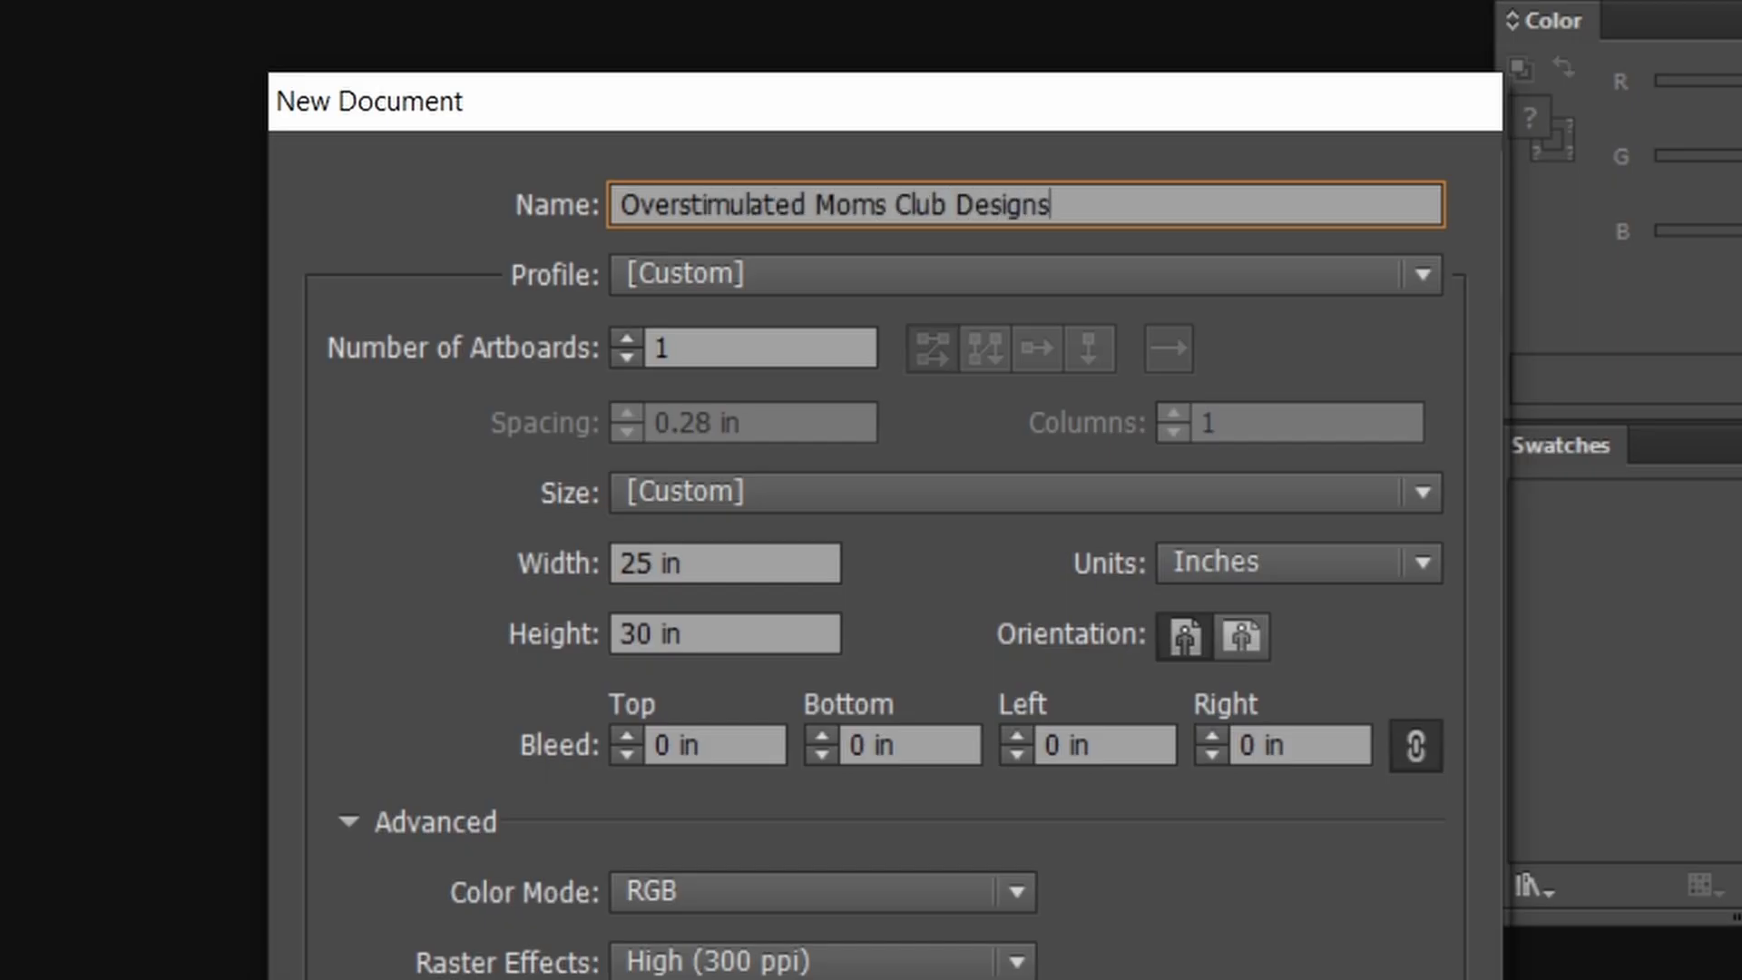
{"action": "left_click", "coordinate": [714, 565]}
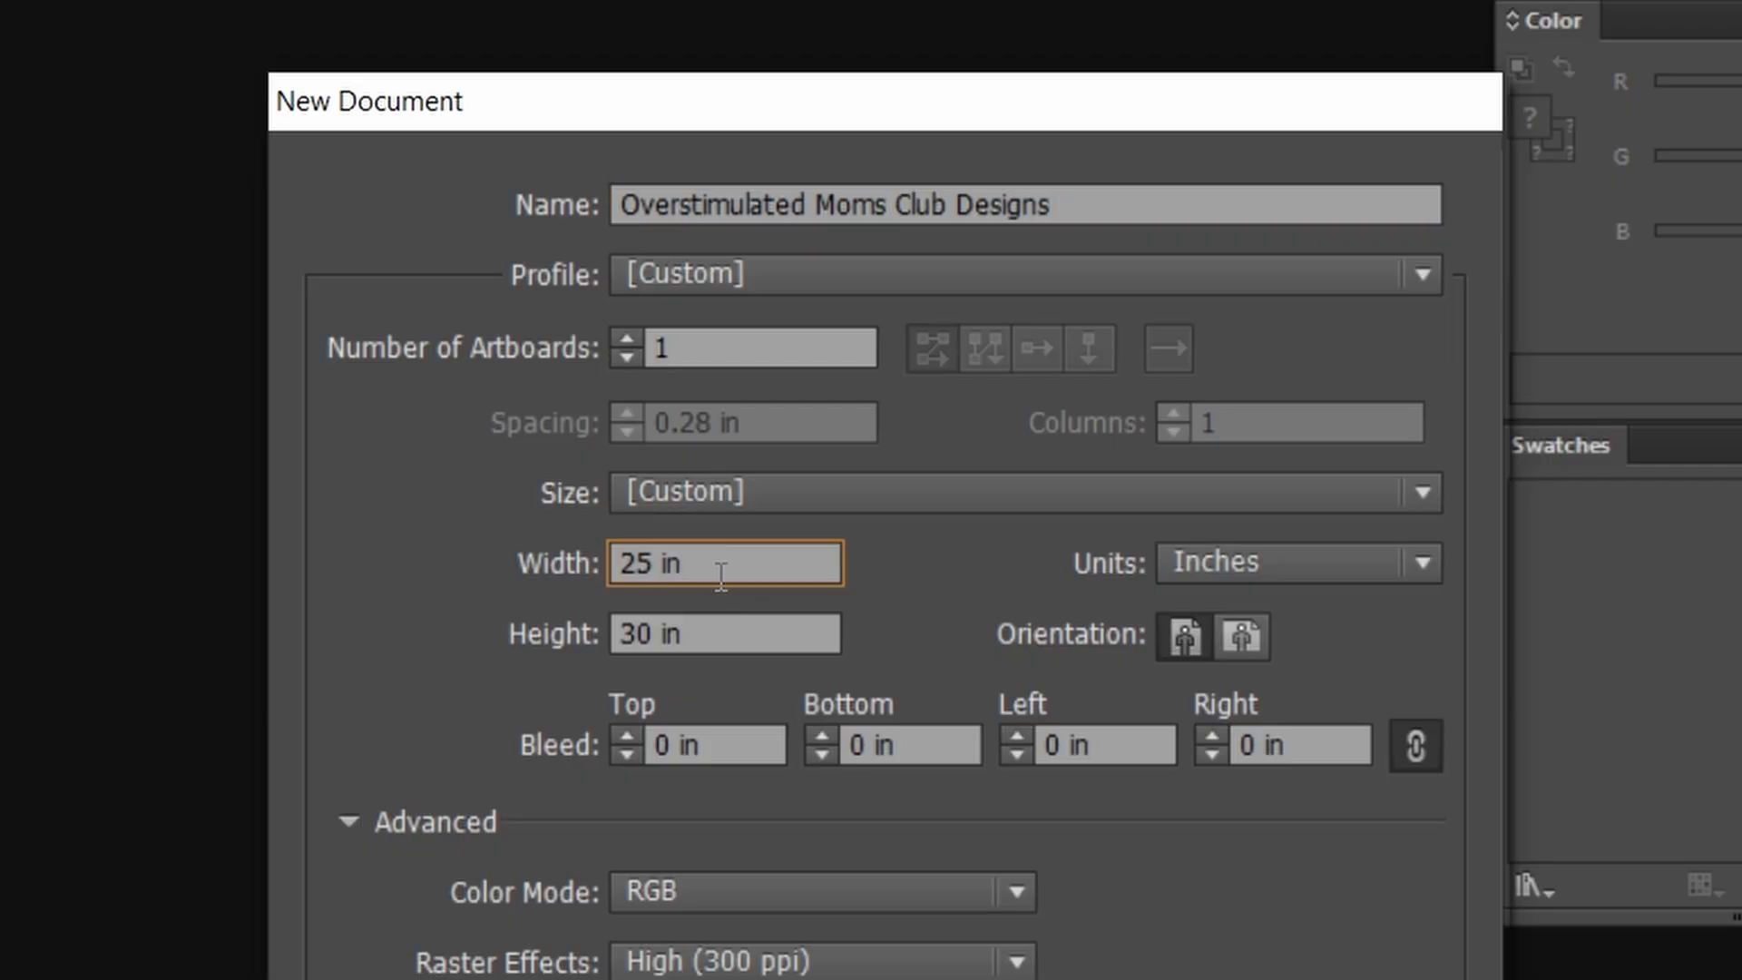
{"action": "left_click", "coordinate": [626, 640]}
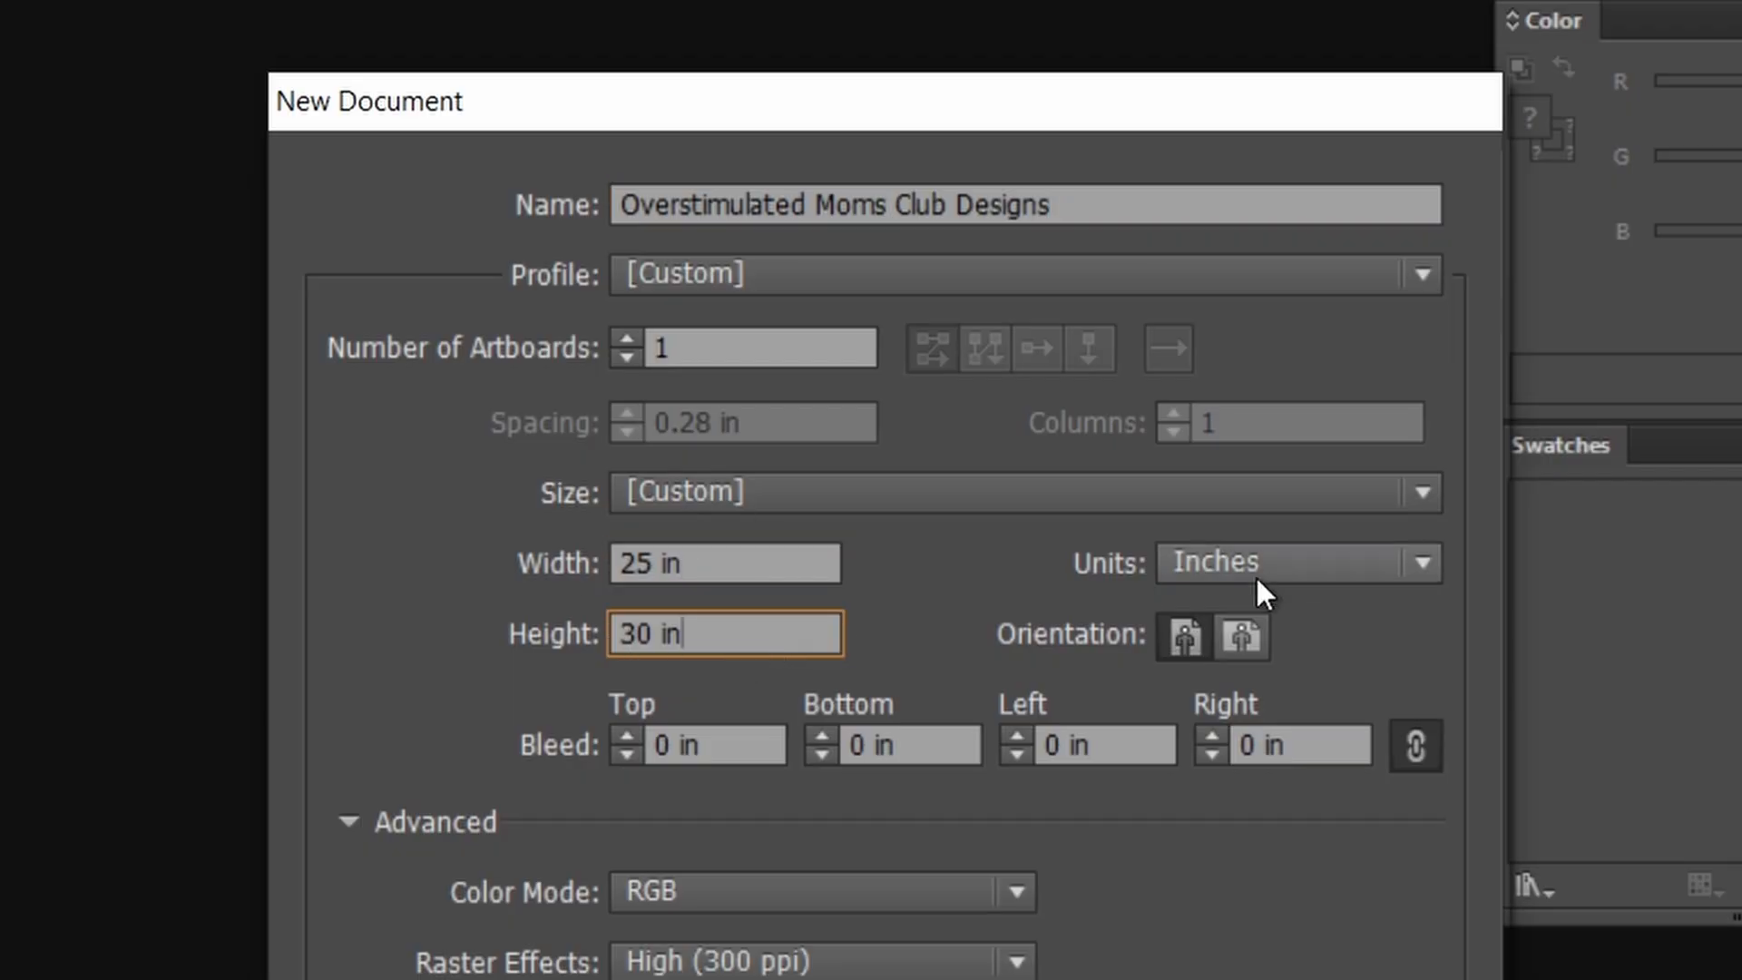
{"action": "left_click", "coordinate": [1281, 572]}
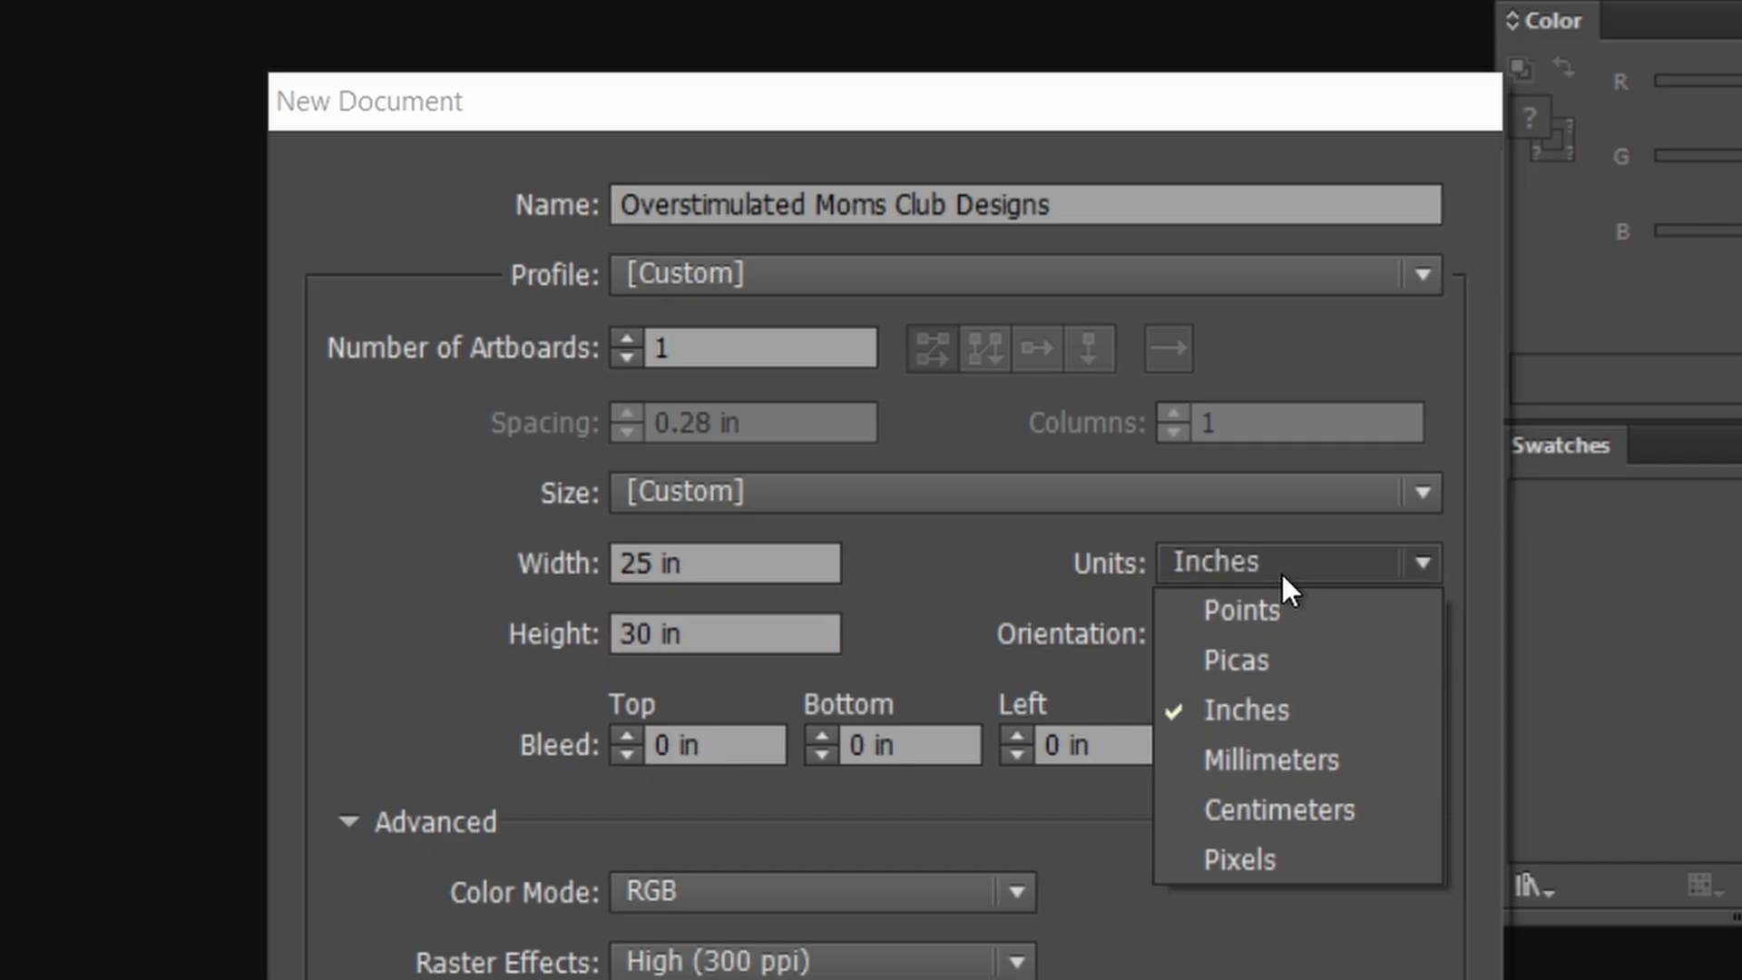
{"action": "left_click", "coordinate": [1267, 707]}
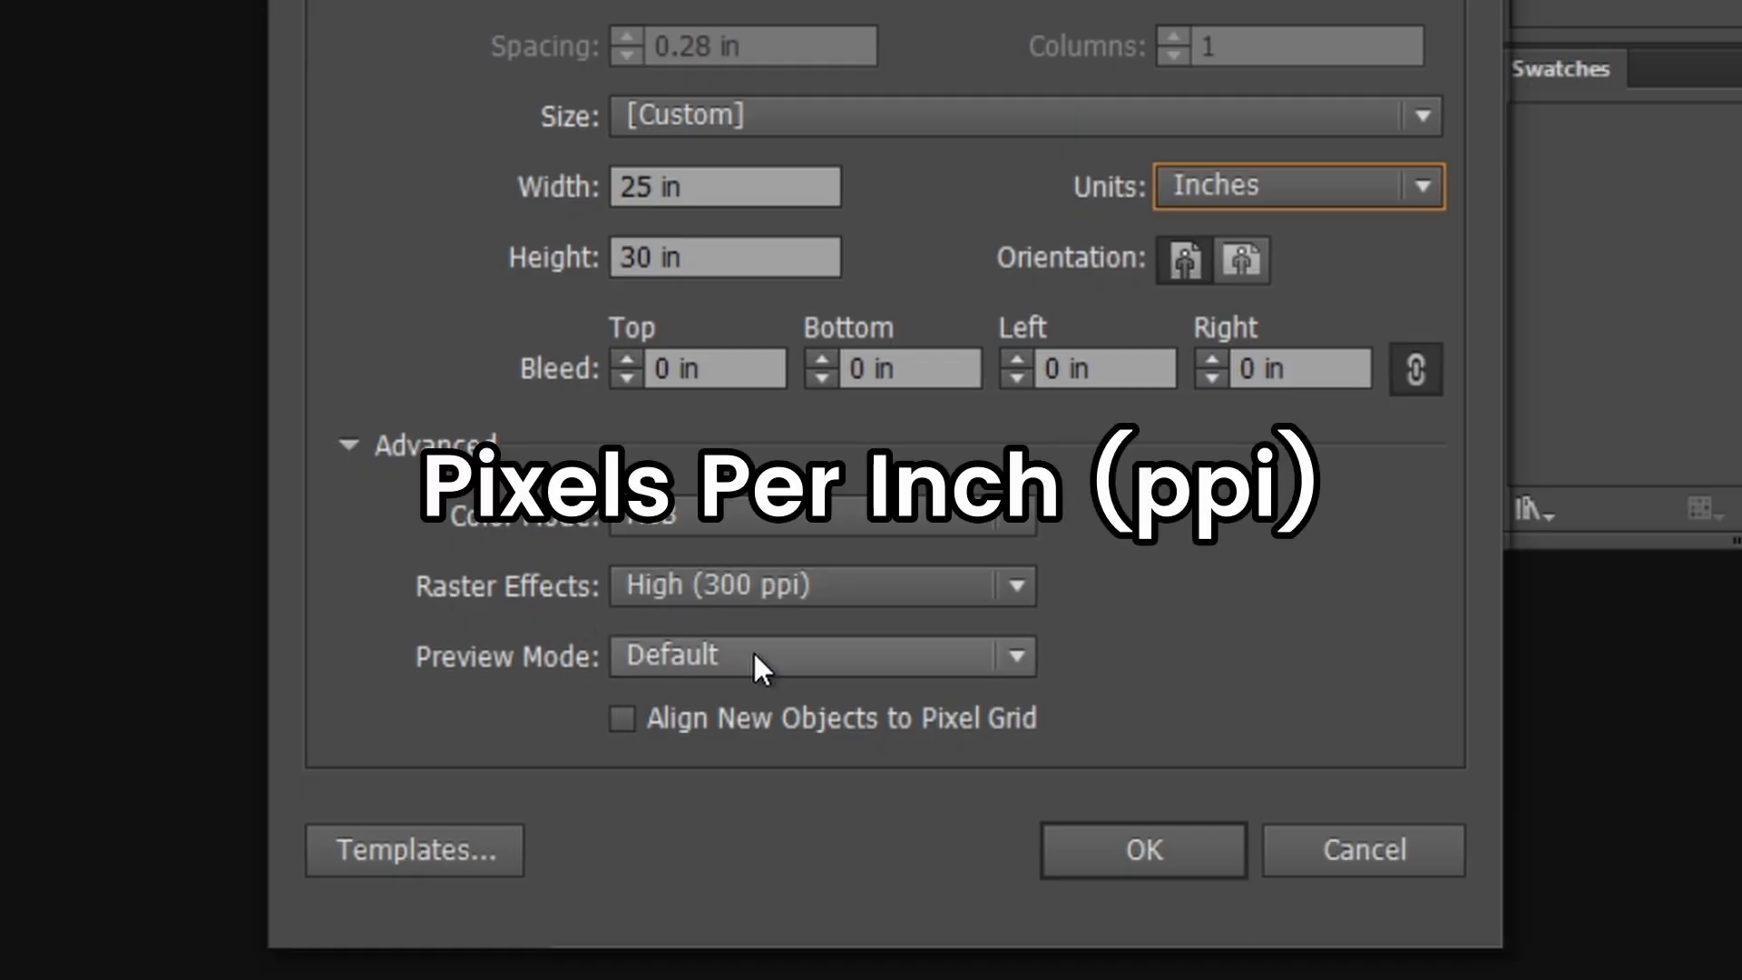
{"action": "left_click", "coordinate": [1214, 853]}
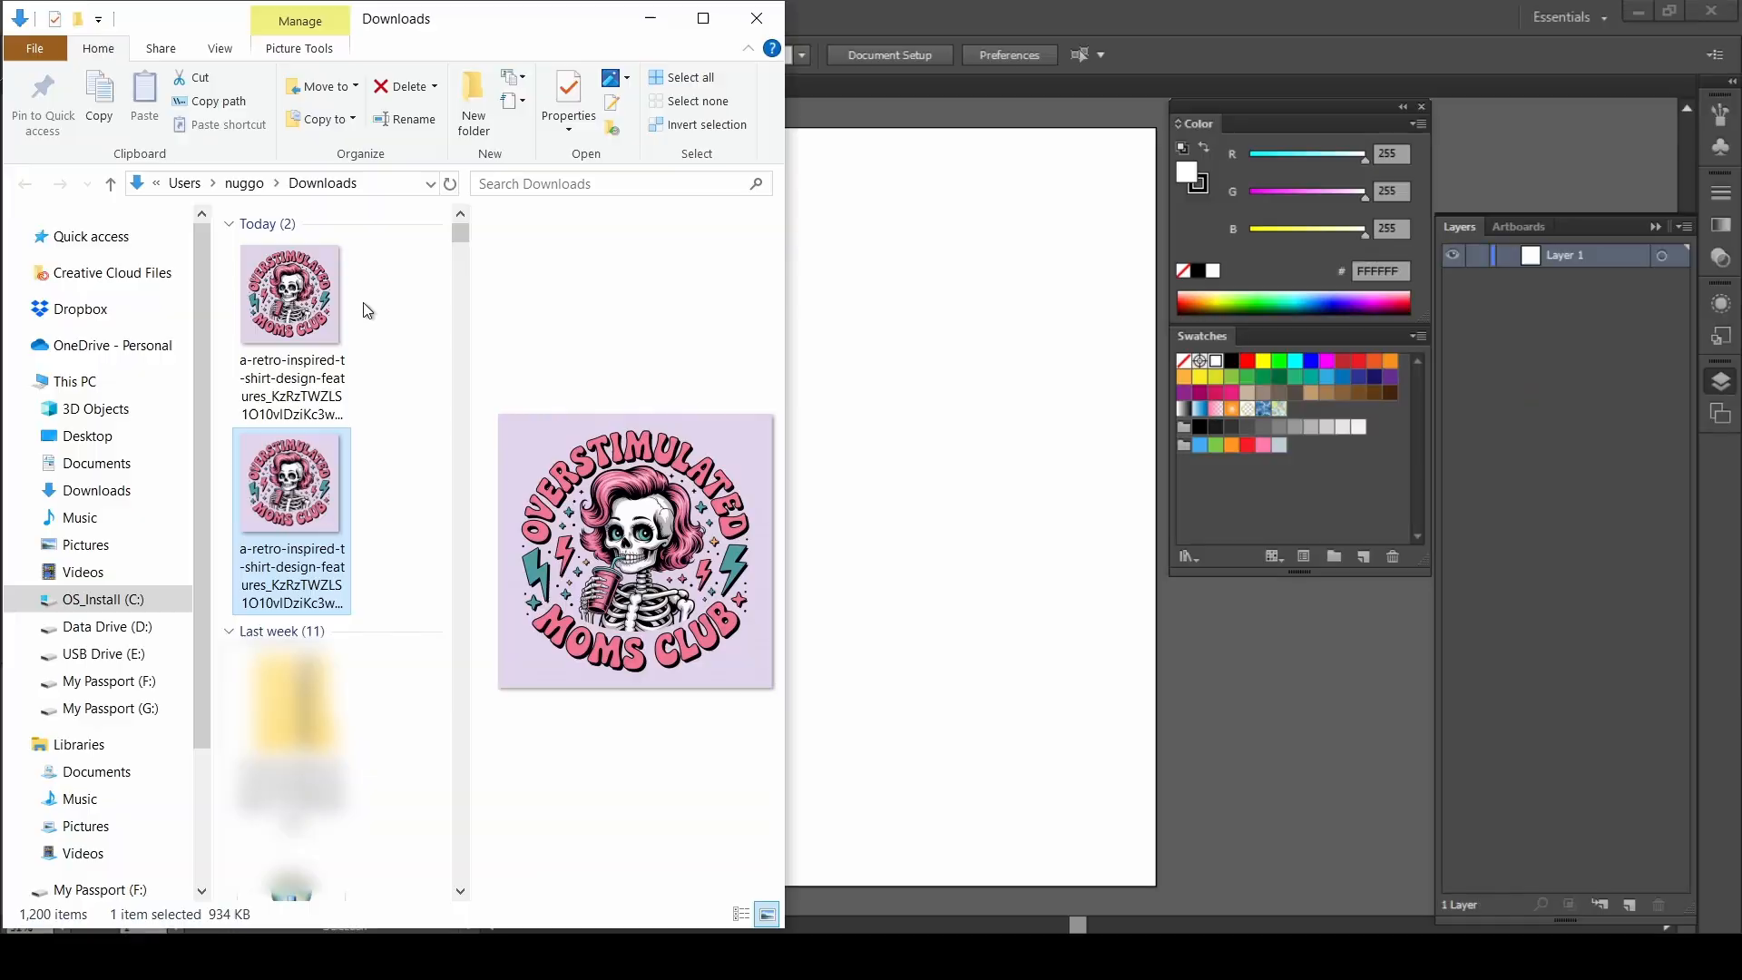
Step: Open the downloaded EPS version of the skeleton design from the Downloads folder in Illustrator
{"action": "left_click", "coordinate": [308, 303]}
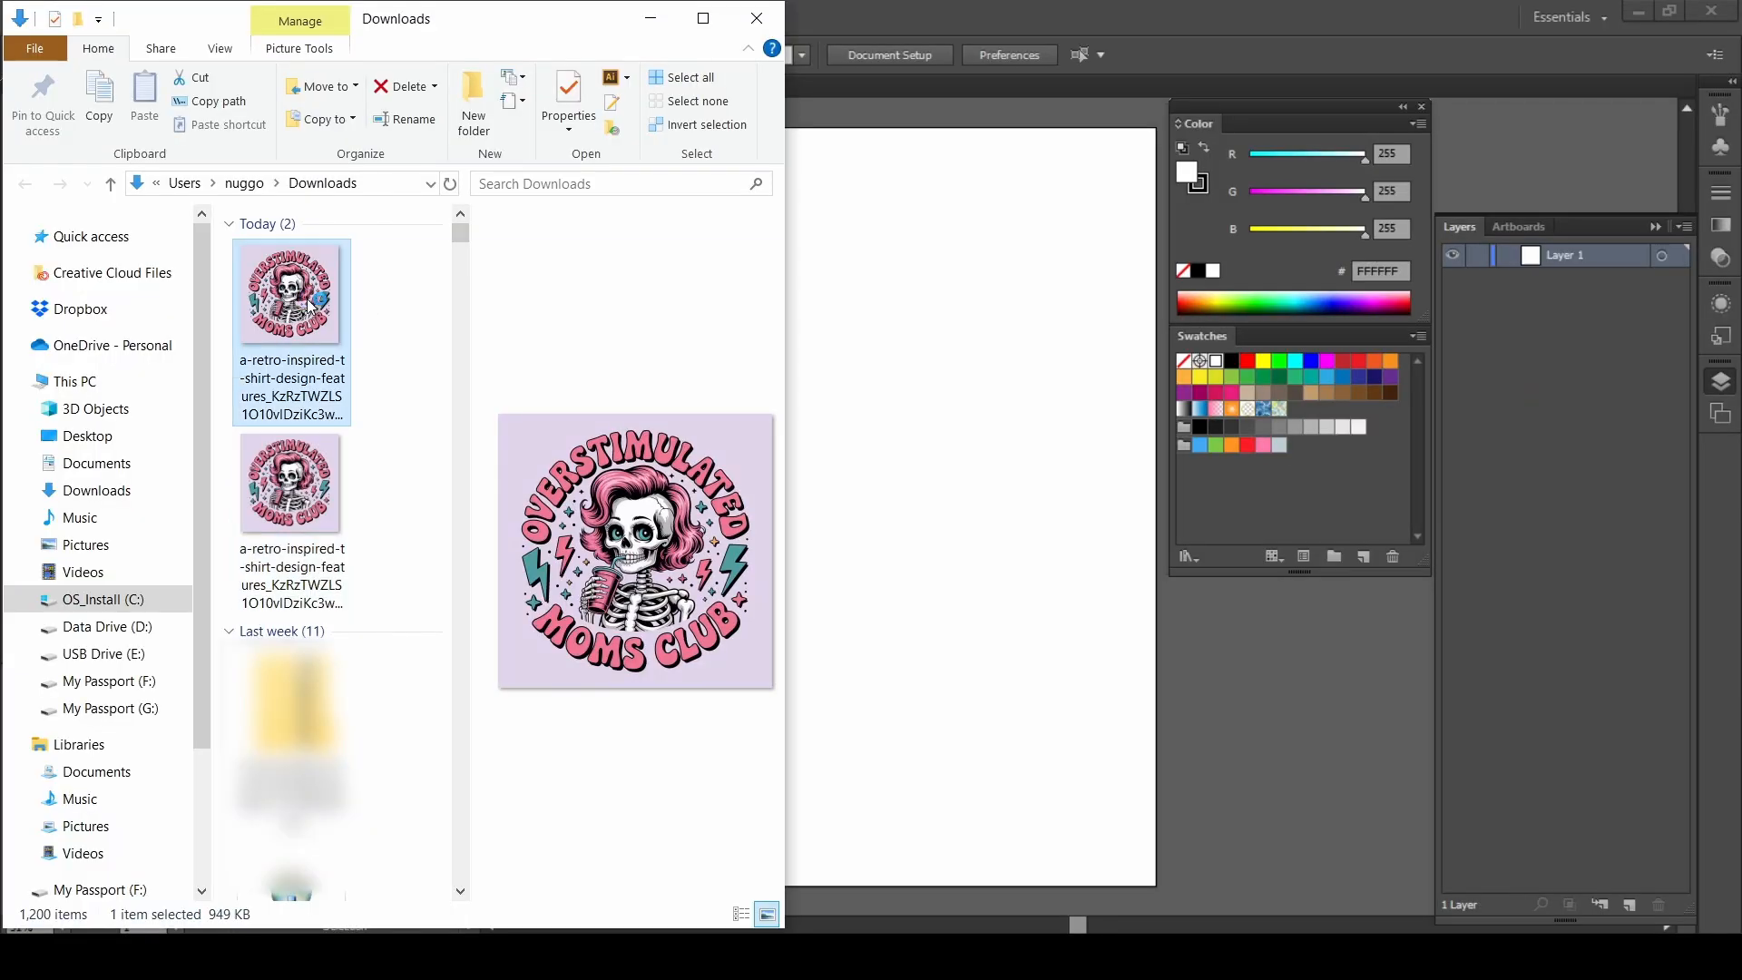
{"action": "double_click", "coordinate": [309, 304]}
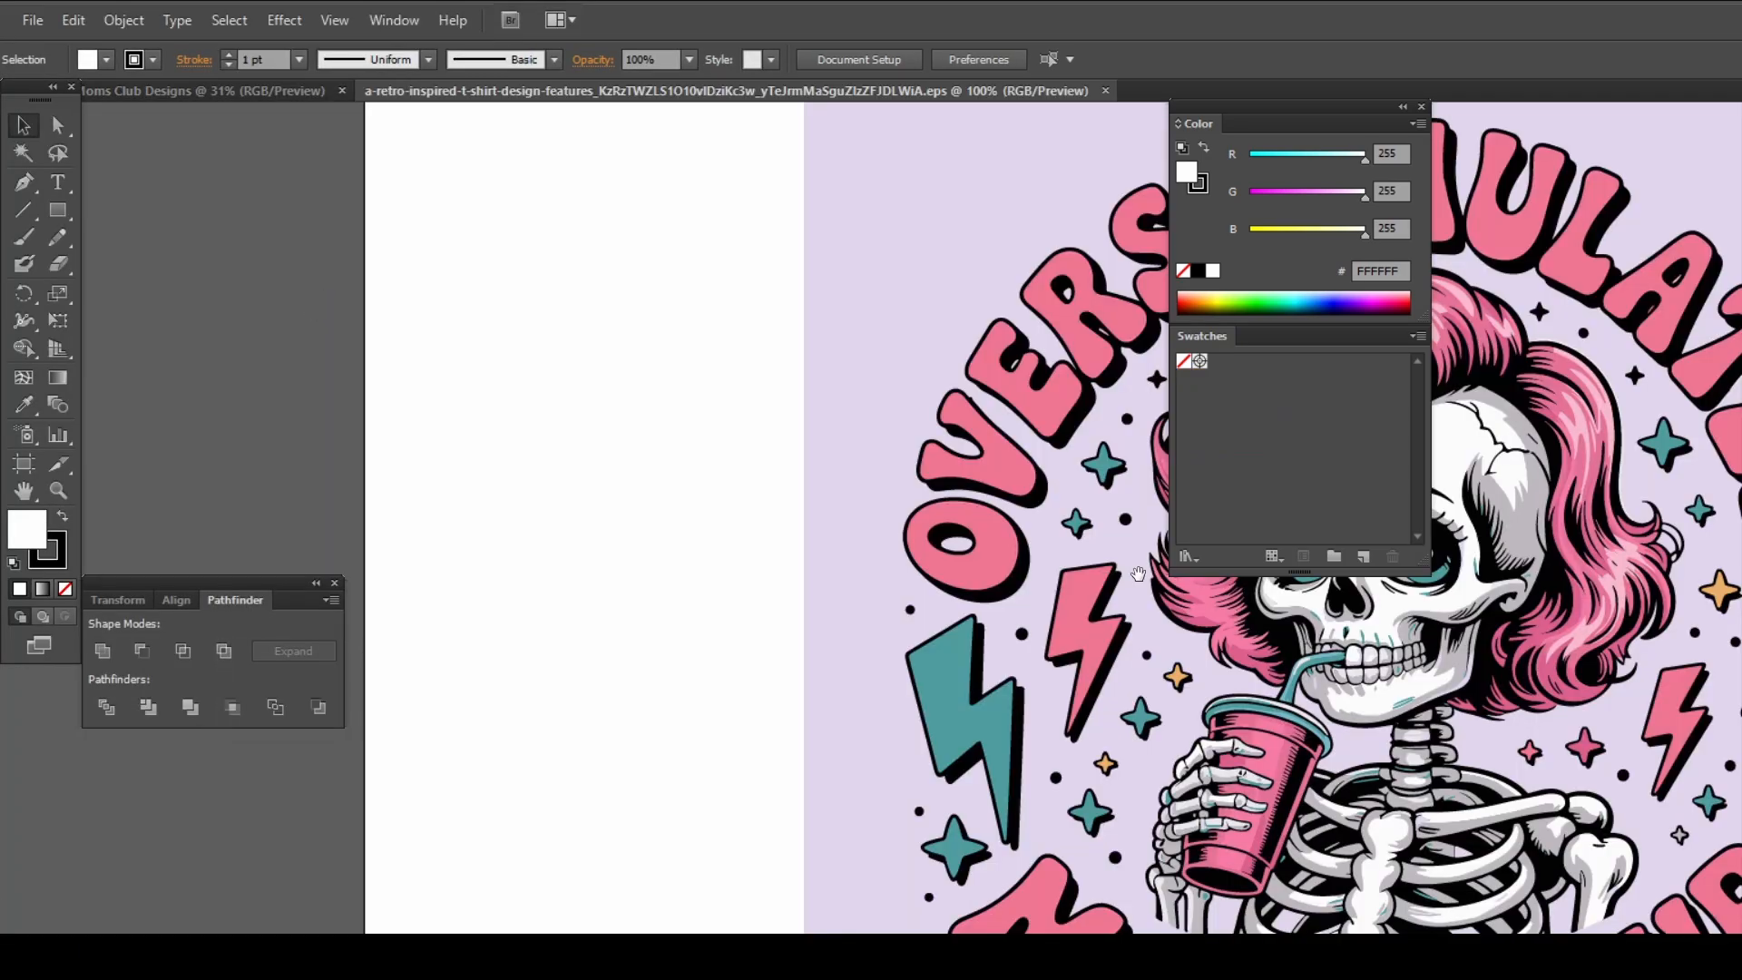
{"action": "left_click_drag", "start_coordinate": [1138, 574], "coordinate": [520, 396]}
{"action": "scroll", "coordinate": [789, 364], "scroll_direction": "down", "scroll_amount": 1}
{"action": "left_click_drag", "start_coordinate": [898, 349], "coordinate": [866, 461]}
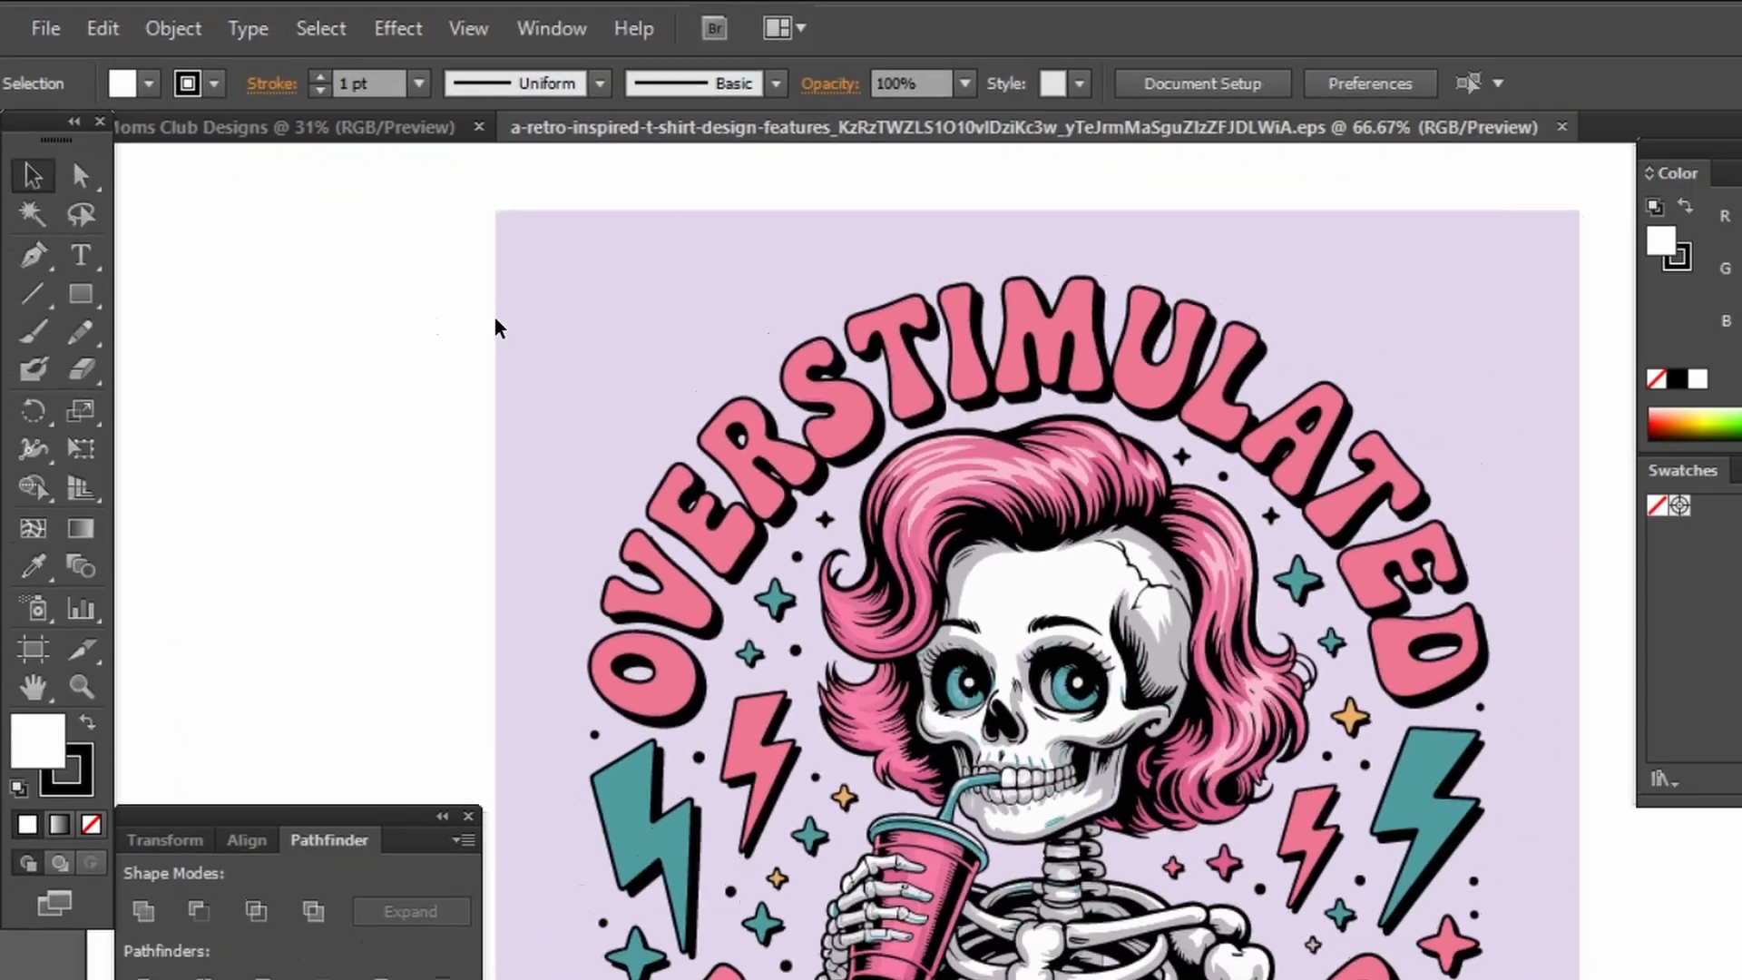
Step: Select the whole vector artwork in the EPS document and copy it
{"action": "left_click", "coordinate": [798, 520]}
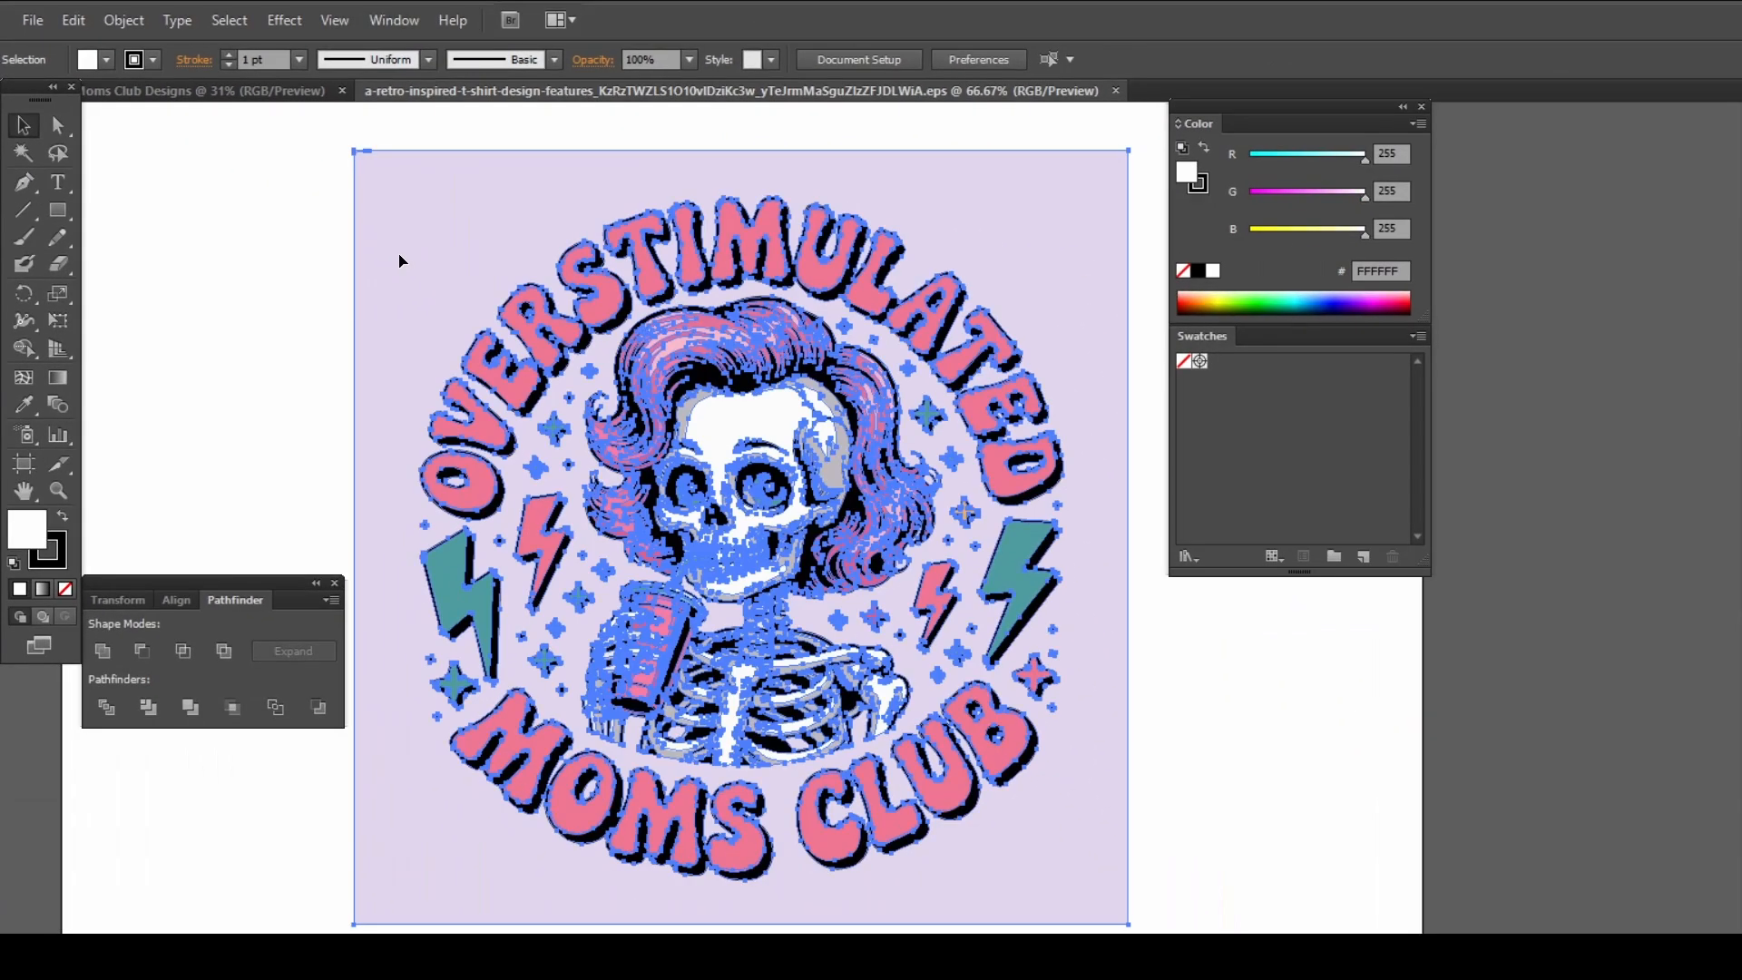
{"action": "scroll", "coordinate": [700, 414], "scroll_direction": "up", "scroll_amount": 1}
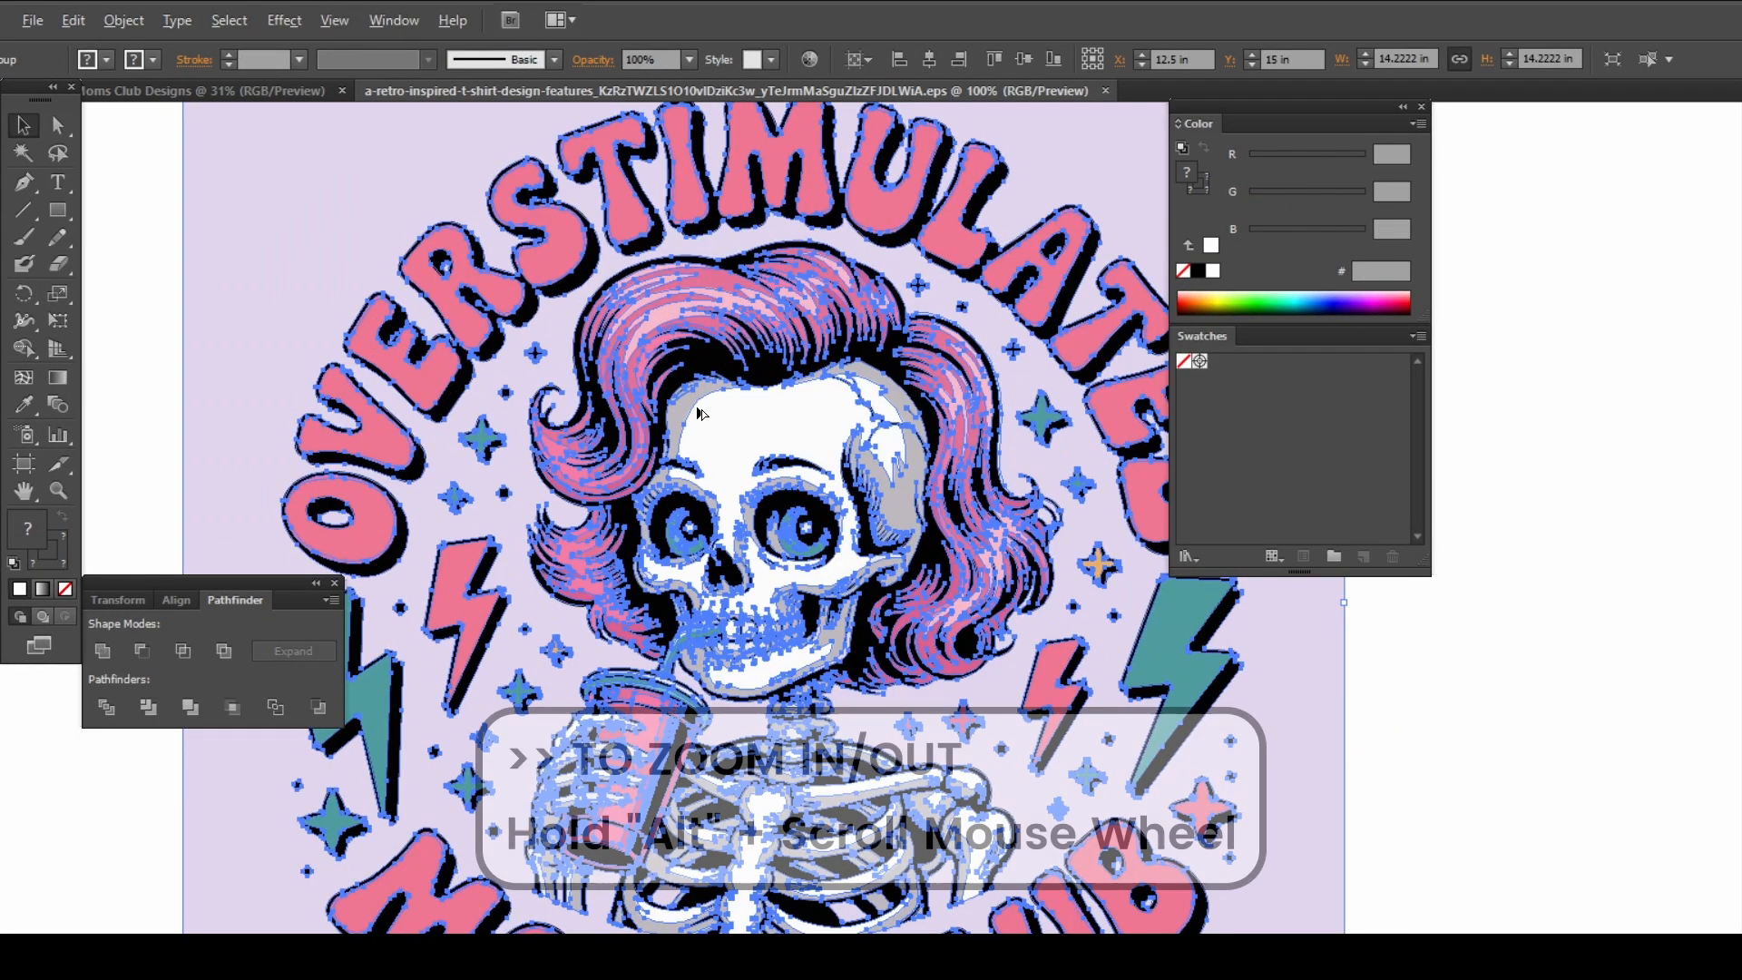
{"action": "scroll", "coordinate": [700, 414], "scroll_direction": "up", "scroll_amount": 2}
{"action": "left_click_drag", "start_coordinate": [700, 414], "coordinate": [627, 427]}
{"action": "left_click_drag", "start_coordinate": [964, 529], "coordinate": [636, 413]}
{"action": "left_click_drag", "start_coordinate": [964, 577], "coordinate": [713, 255]}
{"action": "left_click_drag", "start_coordinate": [876, 634], "coordinate": [833, 299]}
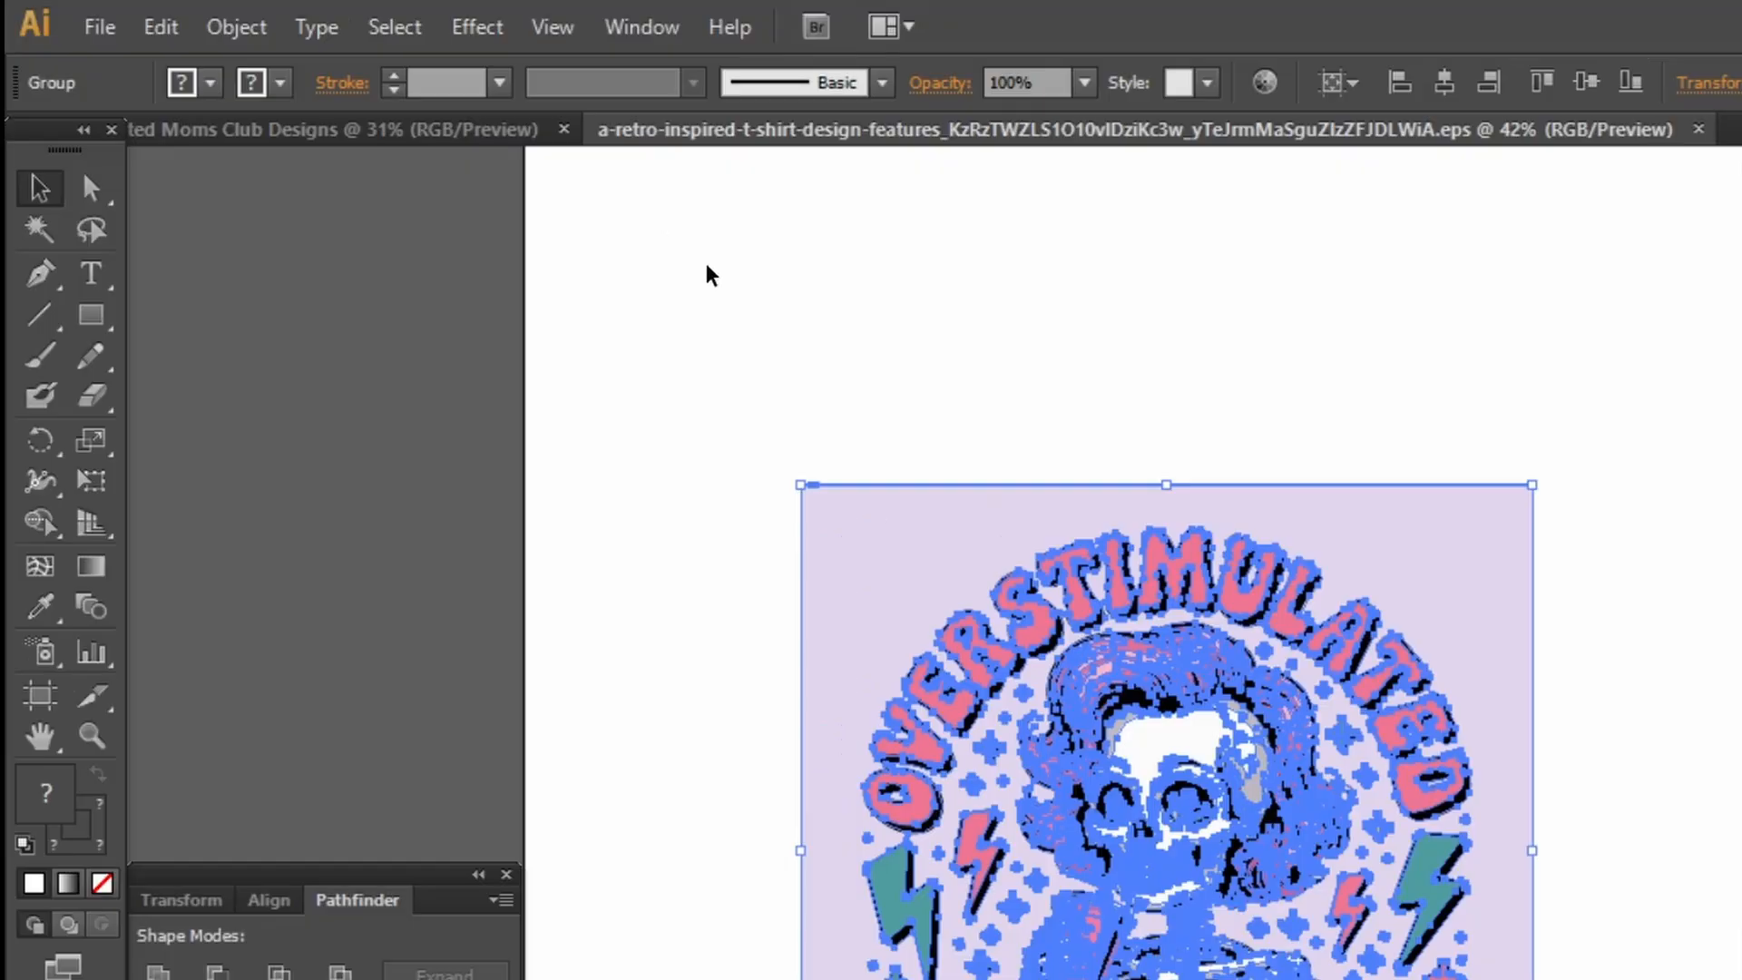
{"action": "left_click", "coordinate": [73, 20]}
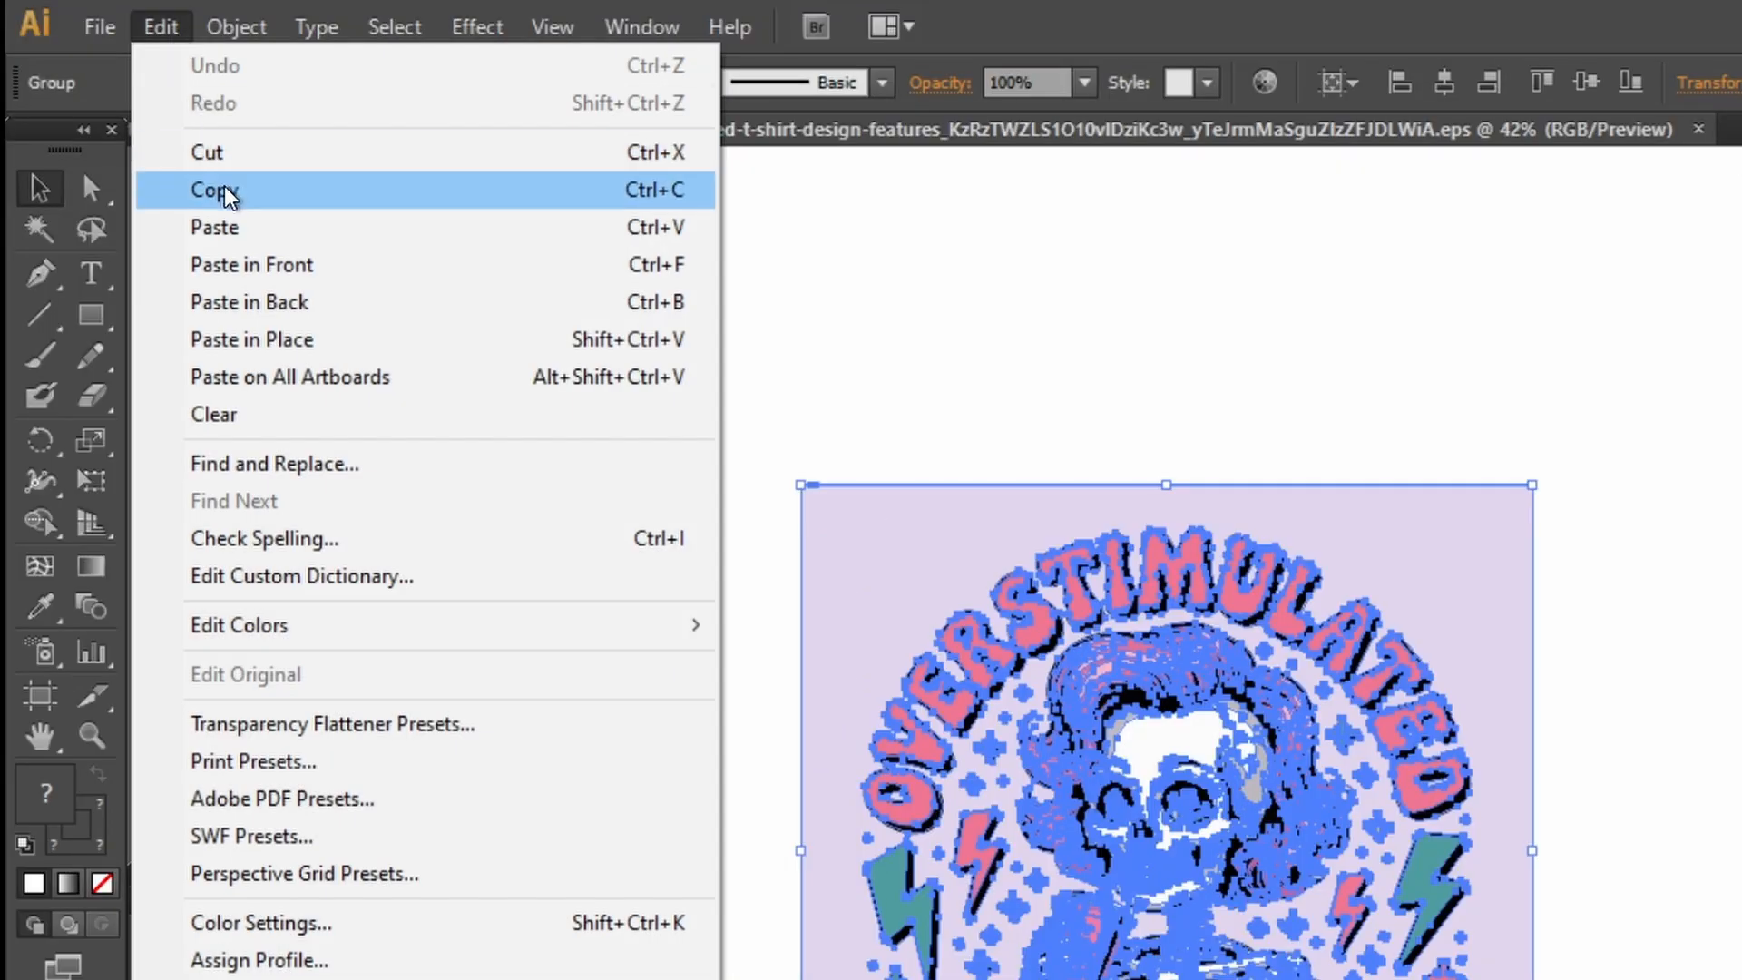
{"action": "left_click", "coordinate": [226, 192]}
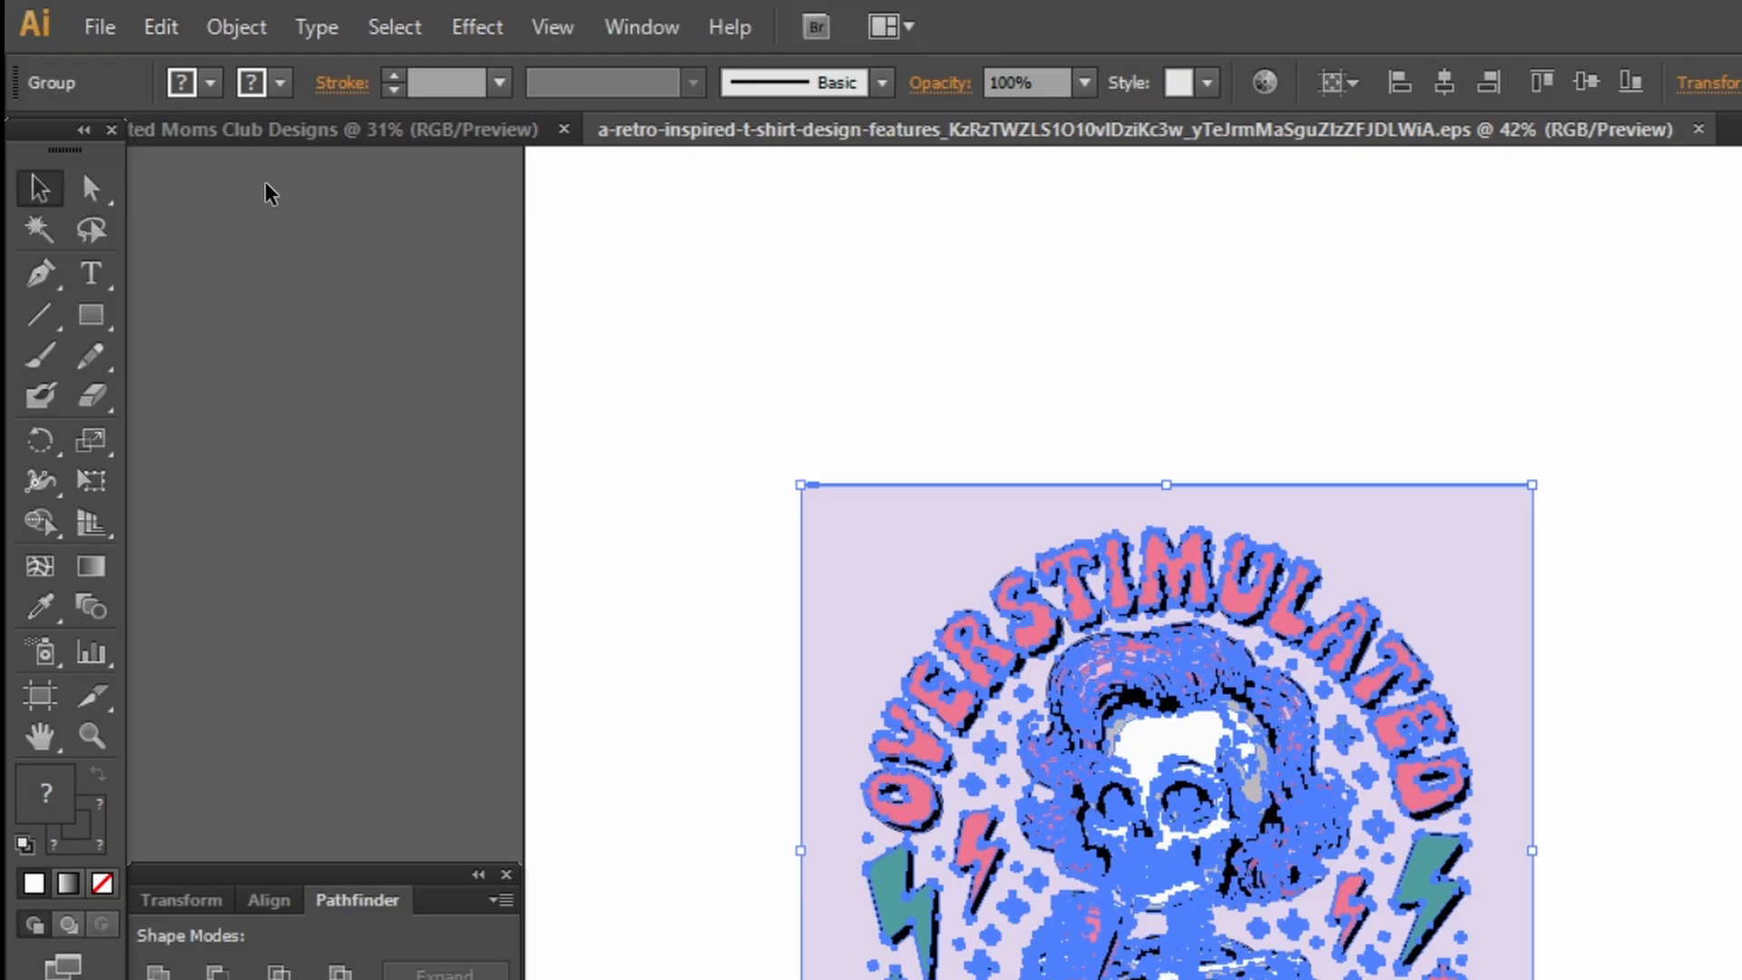
Step: Switch to the Overstimulated Moms Club Designs document and paste the copied artwork onto its artboard
{"action": "left_click", "coordinate": [363, 136]}
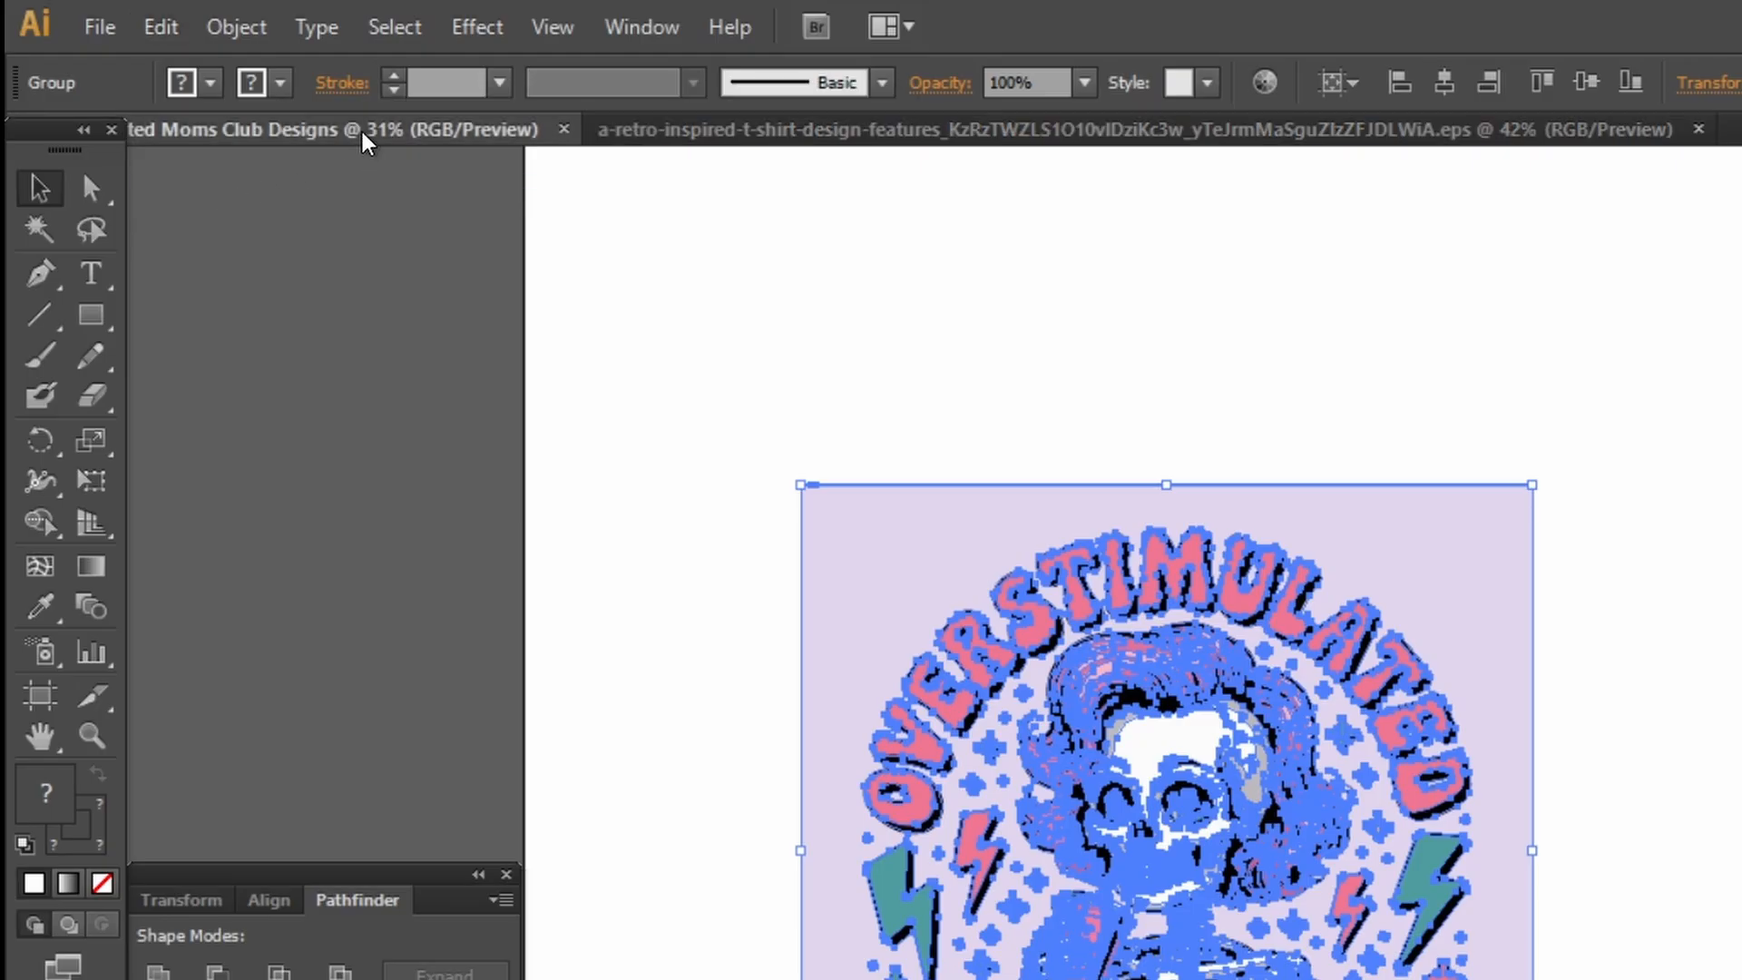
{"action": "left_click", "coordinate": [190, 38]}
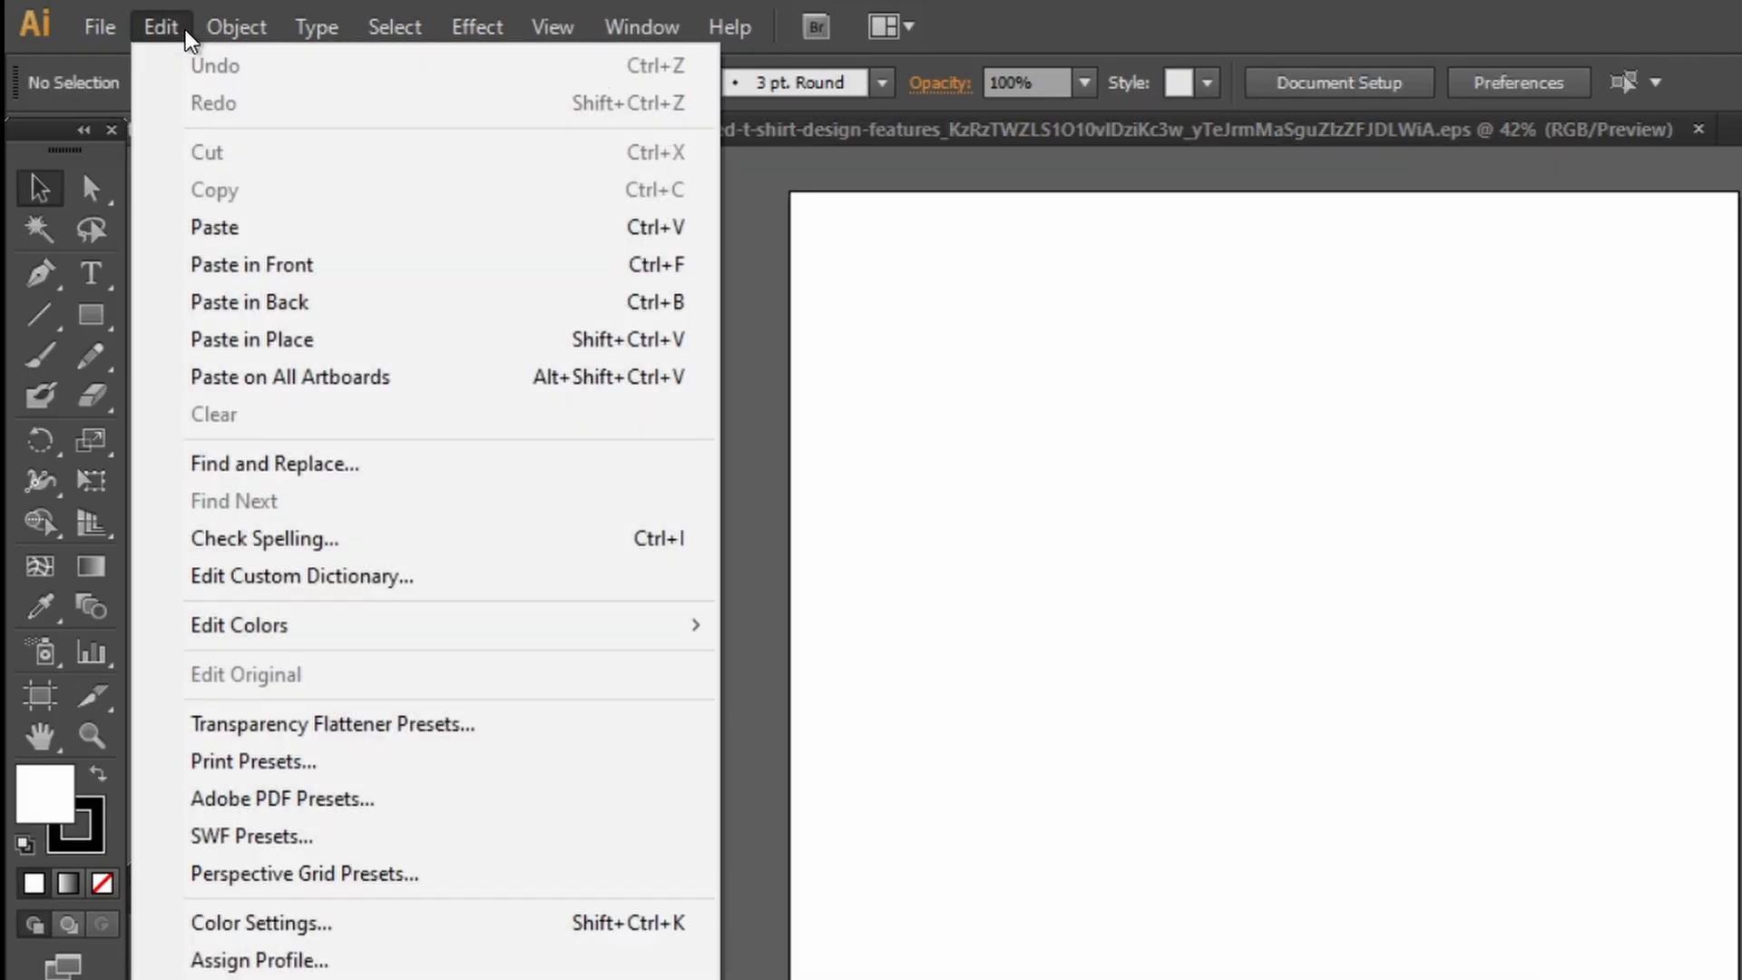
{"action": "left_click", "coordinate": [200, 229]}
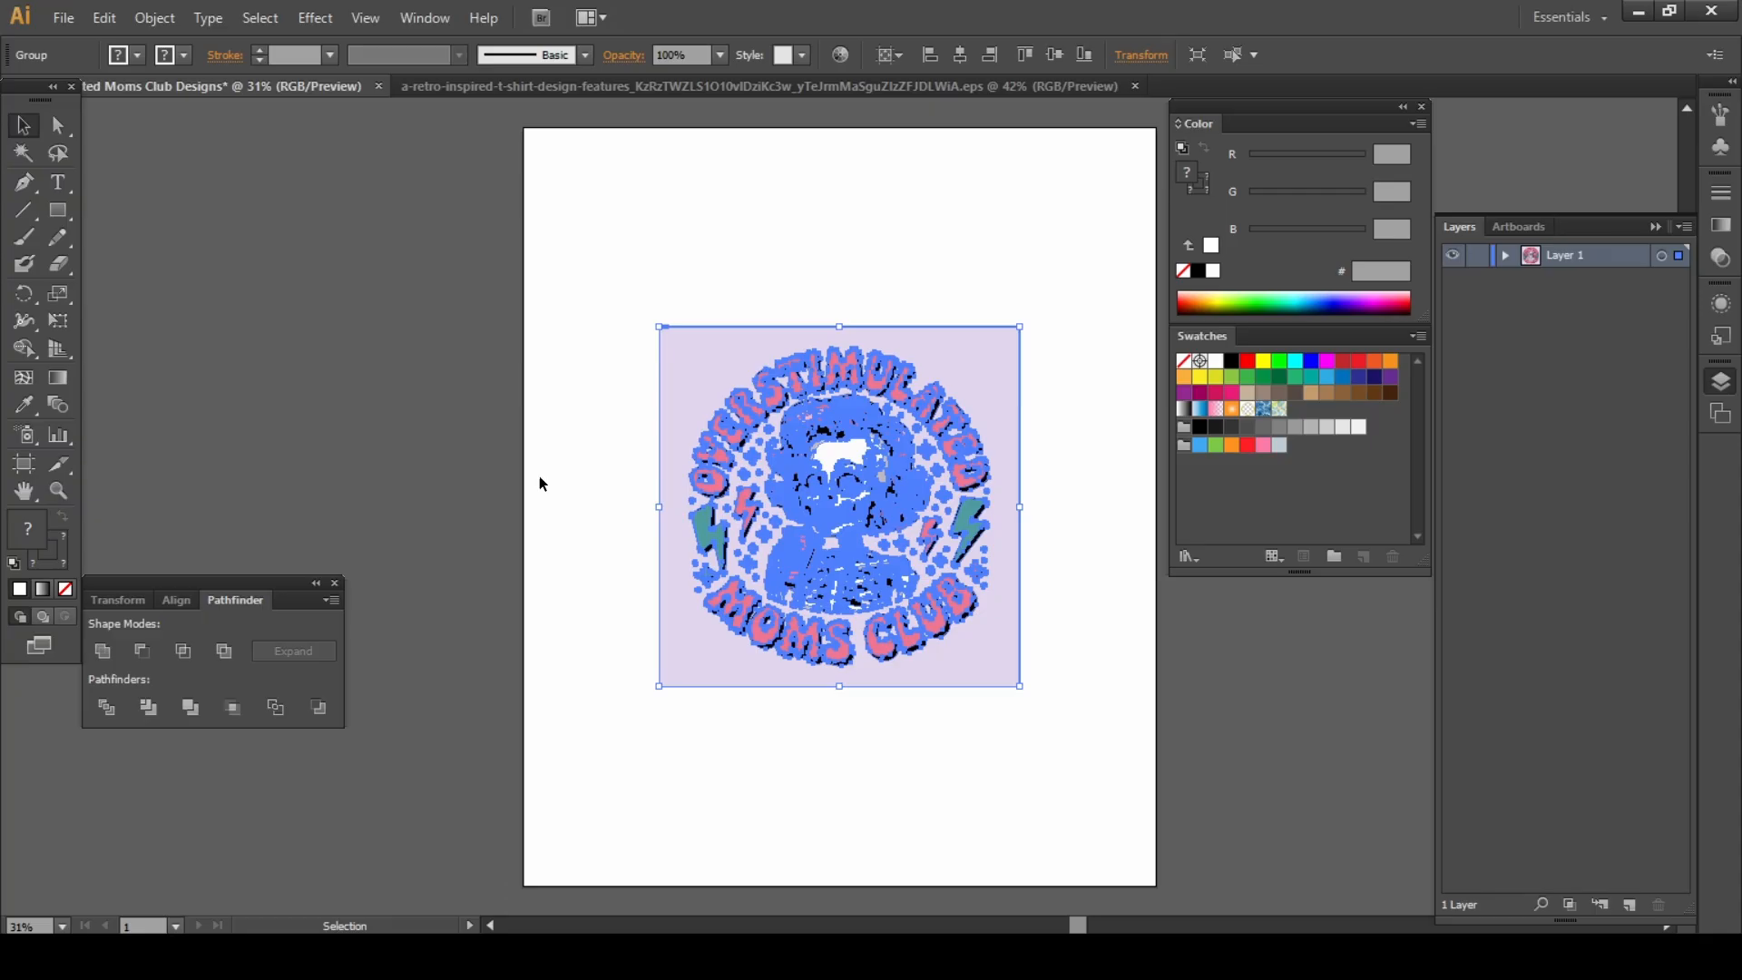
Step: Show the Transform settings, constrain width and height proportions, and set the artwork's height to 25 in
{"action": "key", "text": "ctrl+plus"}
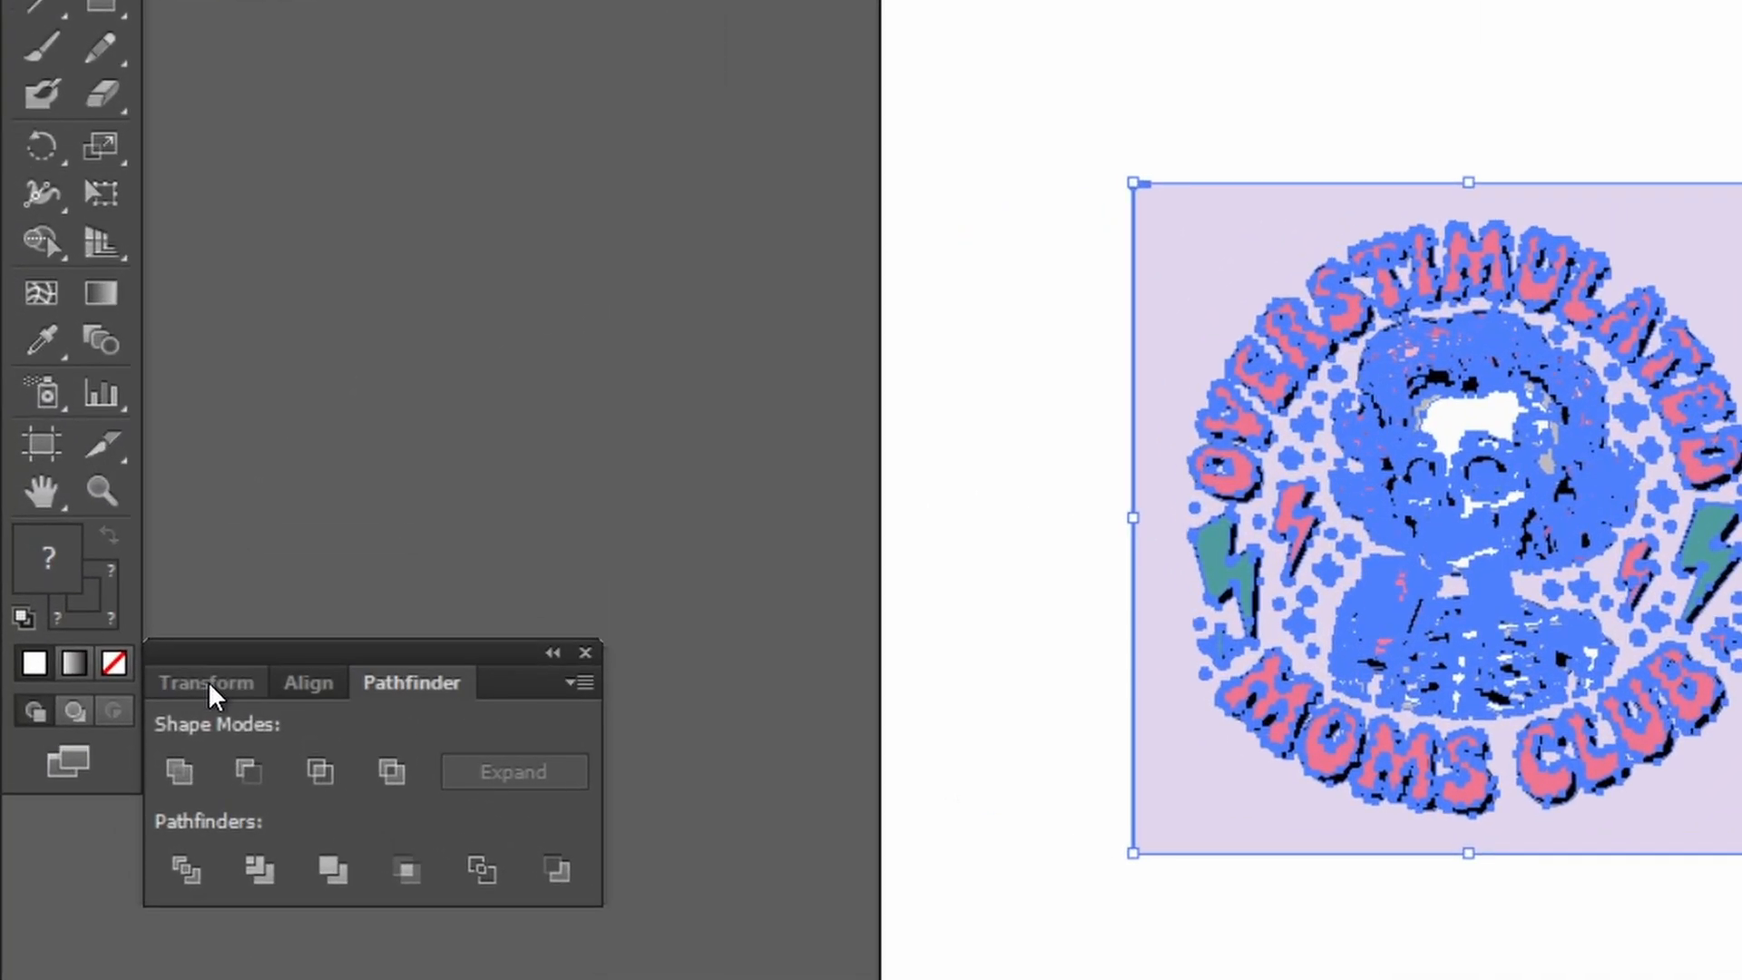
{"action": "left_click", "coordinate": [211, 695]}
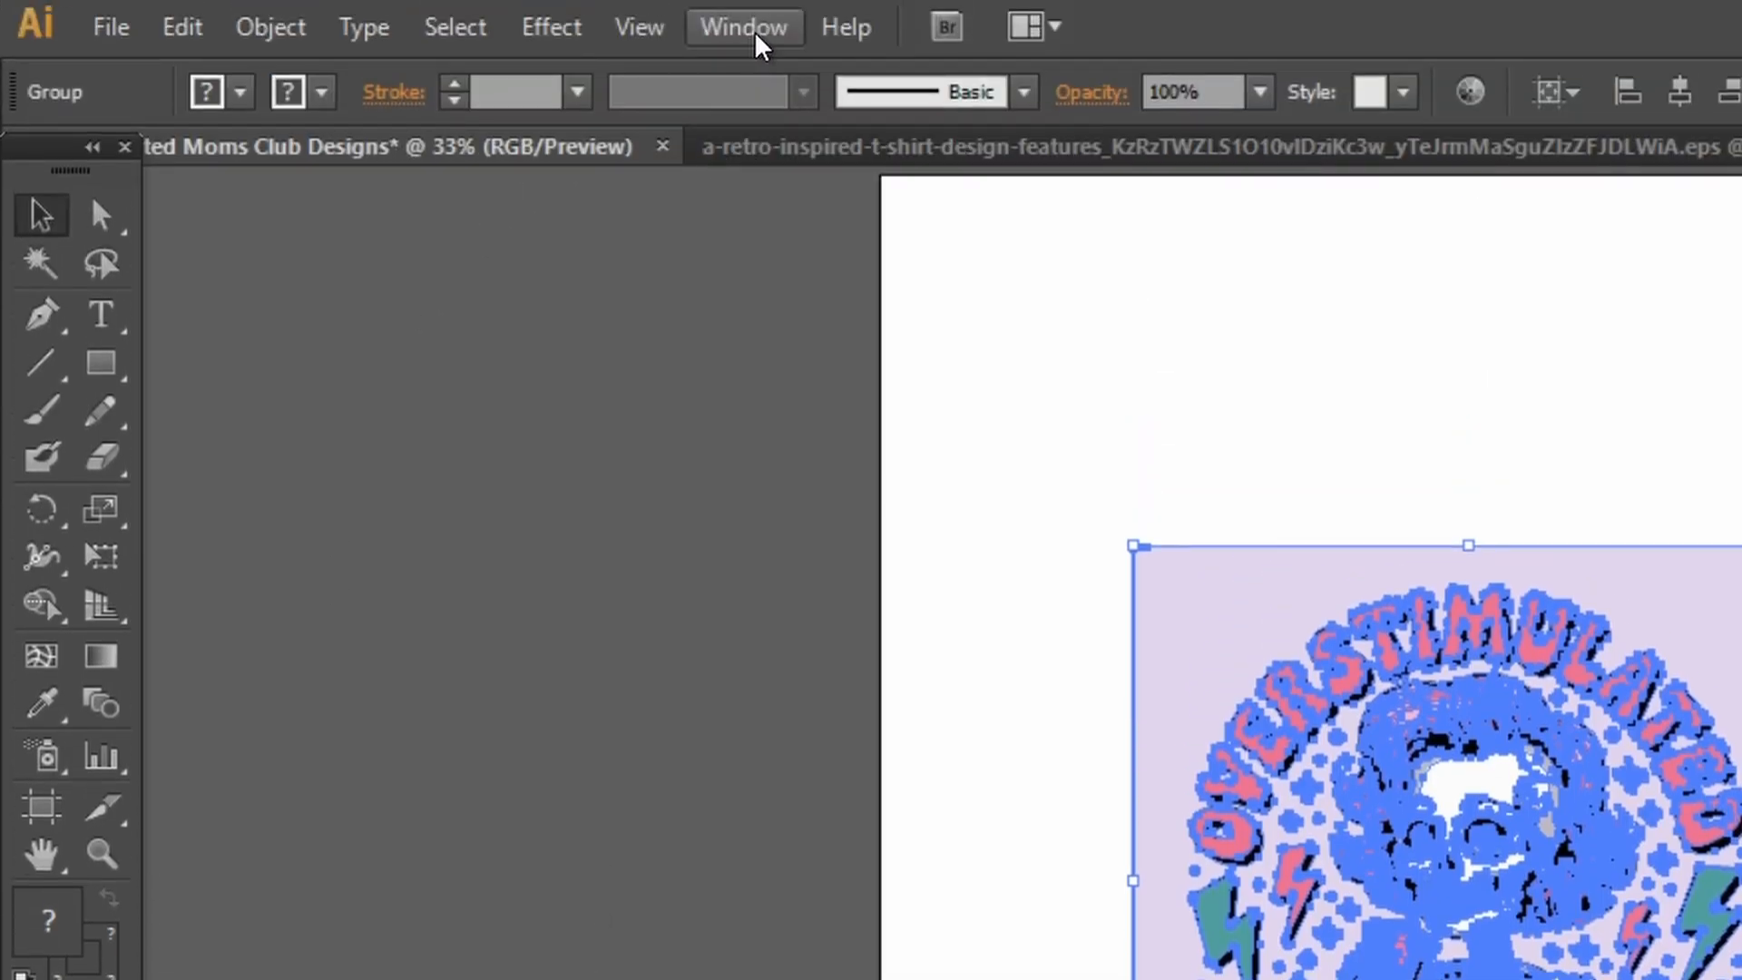
{"action": "left_click", "coordinate": [753, 37]}
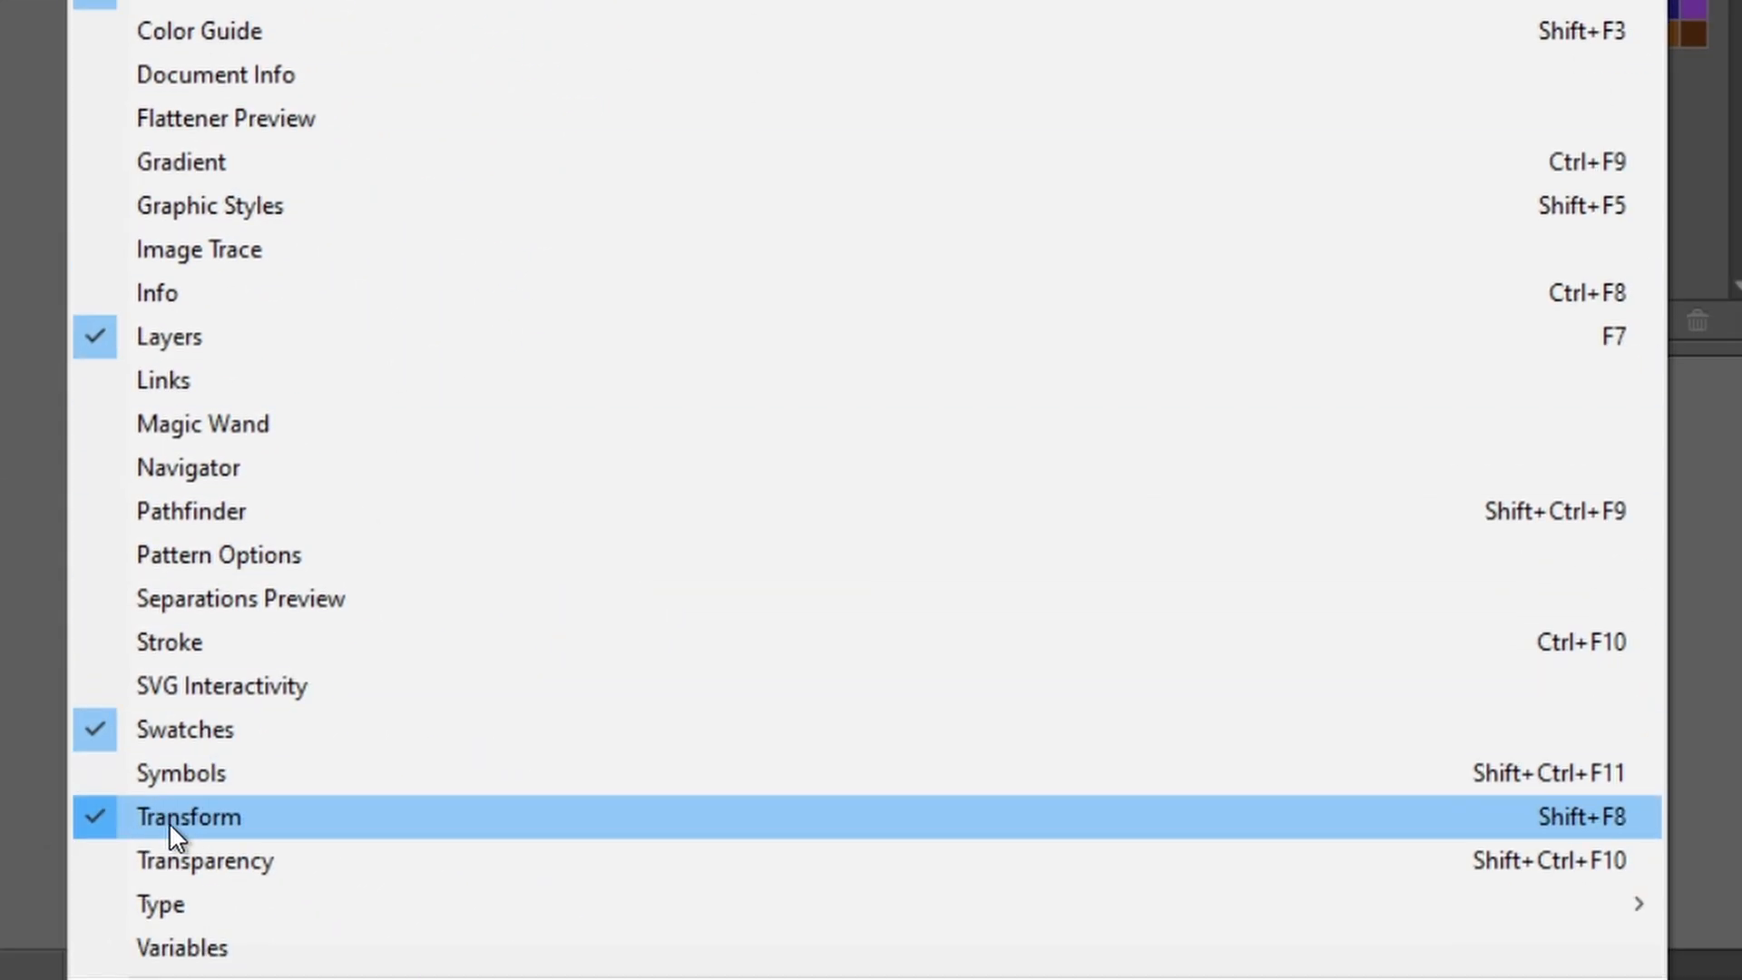
{"action": "left_click", "coordinate": [172, 818]}
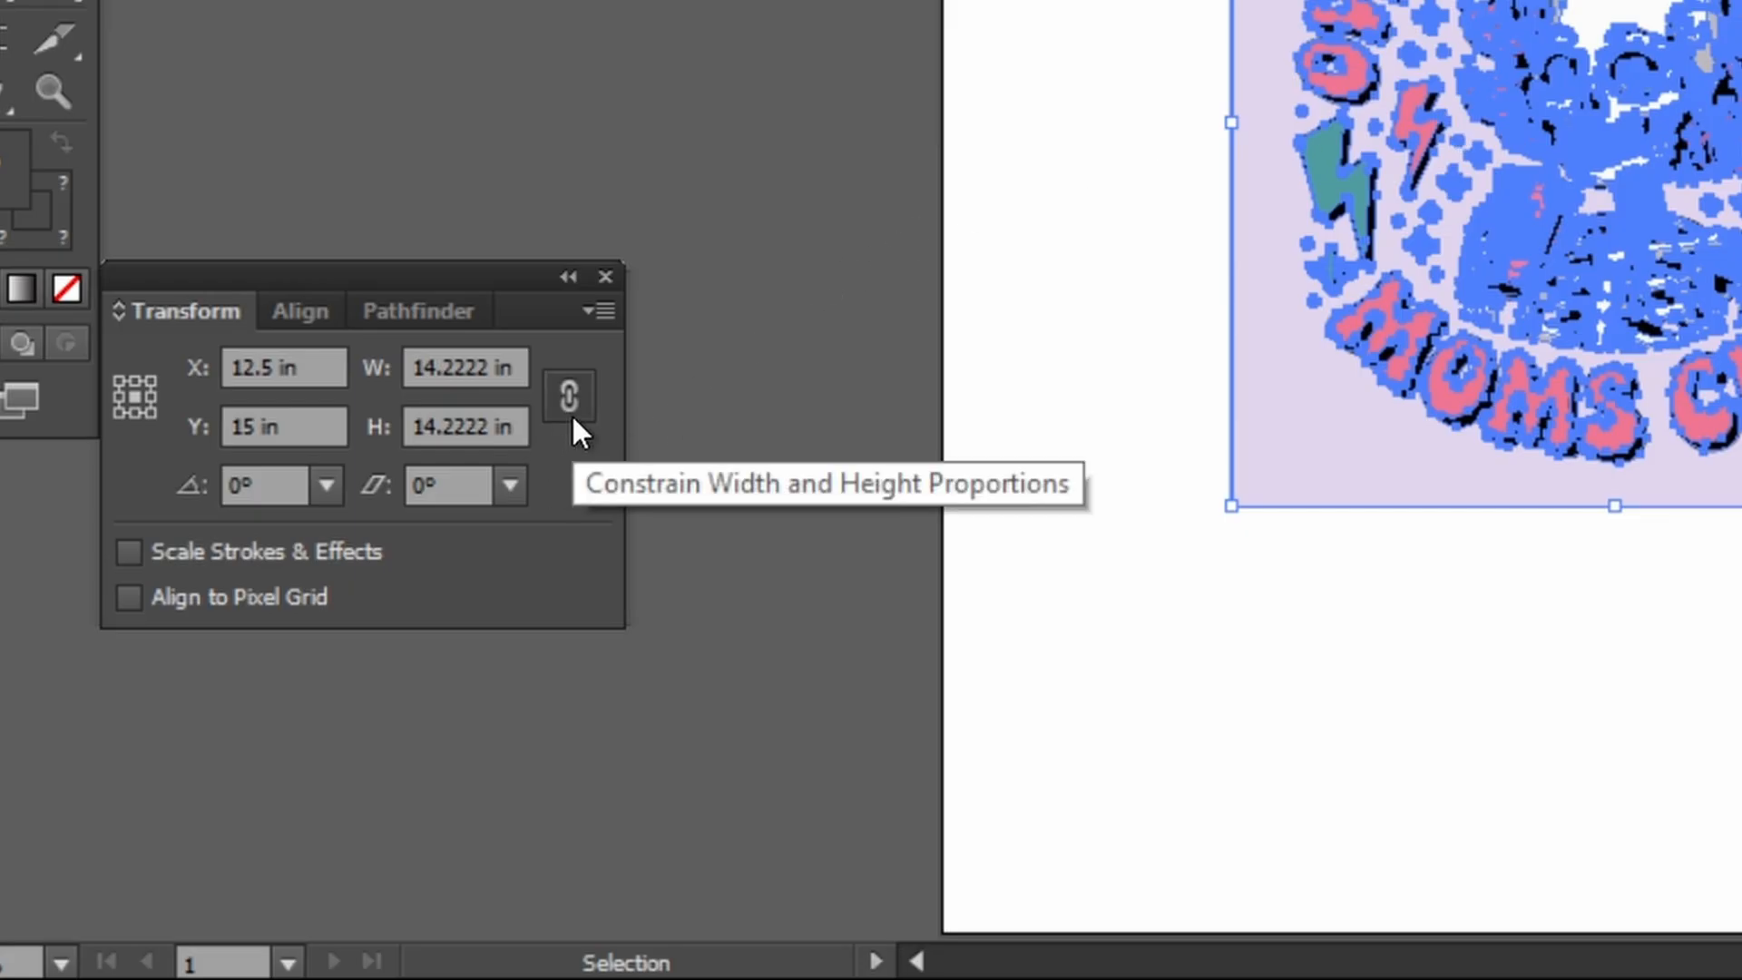
{"action": "left_click", "coordinate": [570, 399]}
{"action": "left_click", "coordinate": [465, 427]}
{"action": "type", "text": "25"}
{"action": "key", "text": "Return"}
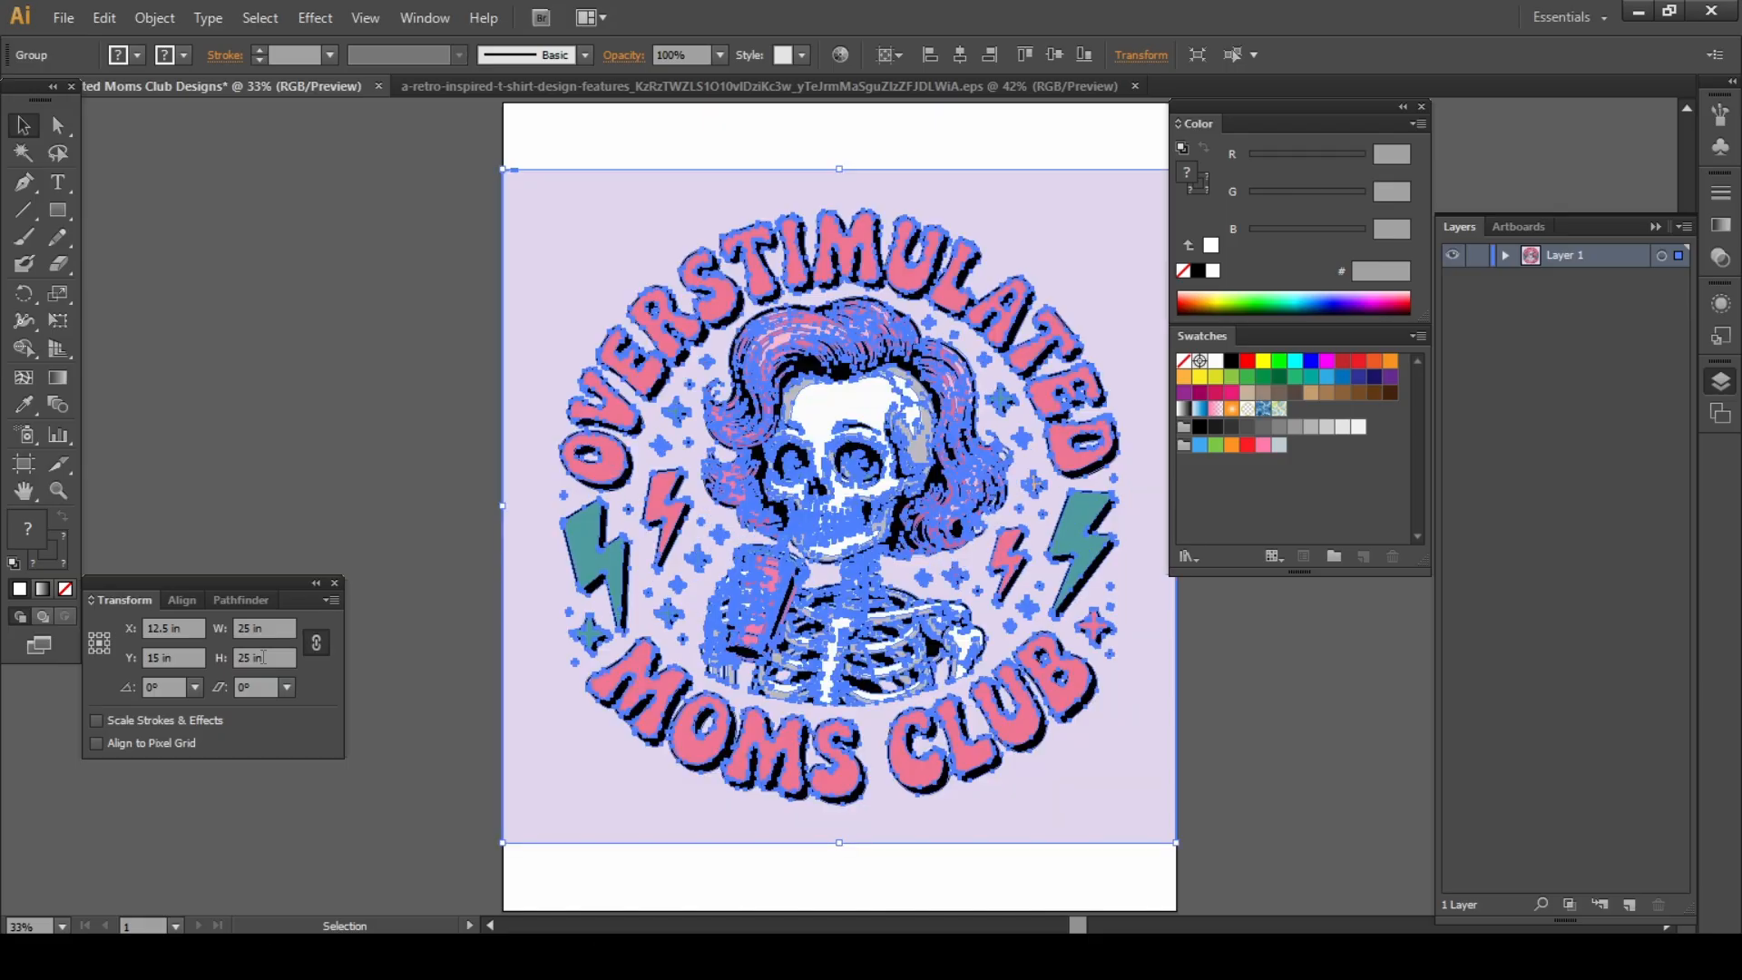
Step: Enlarge the artwork proportionally to a height of 27 in
{"action": "left_click_drag", "start_coordinate": [907, 535], "coordinate": [864, 533]}
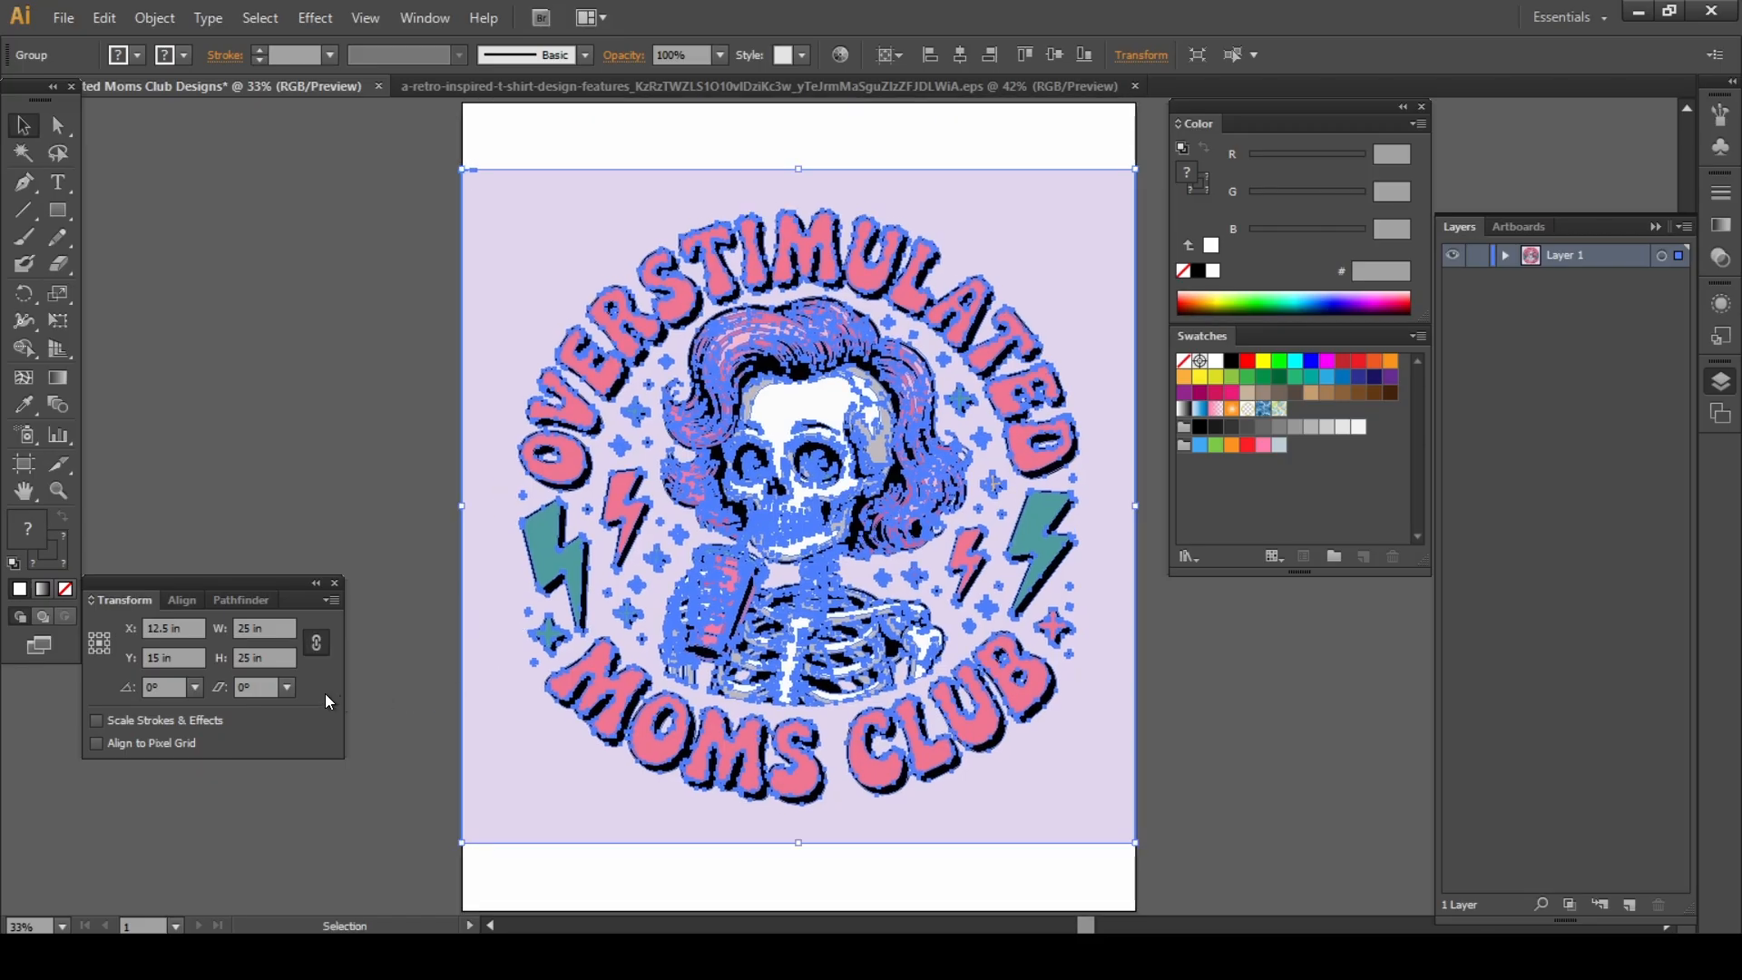
{"action": "left_click", "coordinate": [281, 656]}
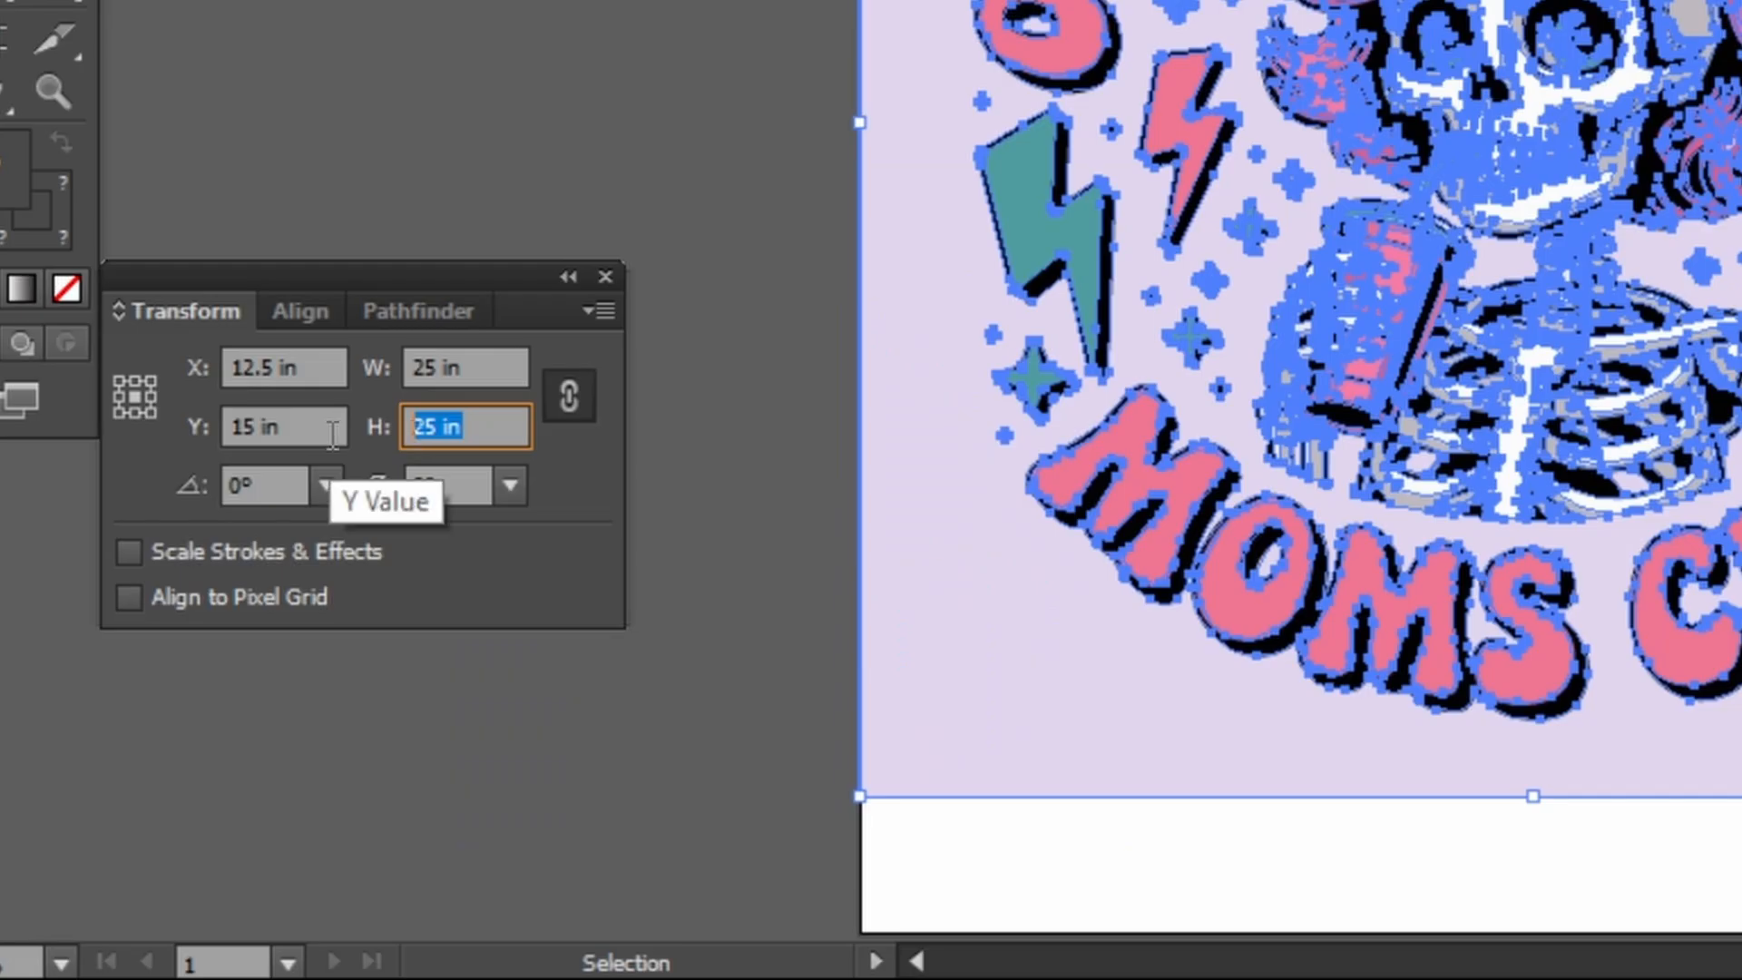
{"action": "type", "text": "2"}
{"action": "type", "text": "7"}
{"action": "key", "text": "Return"}
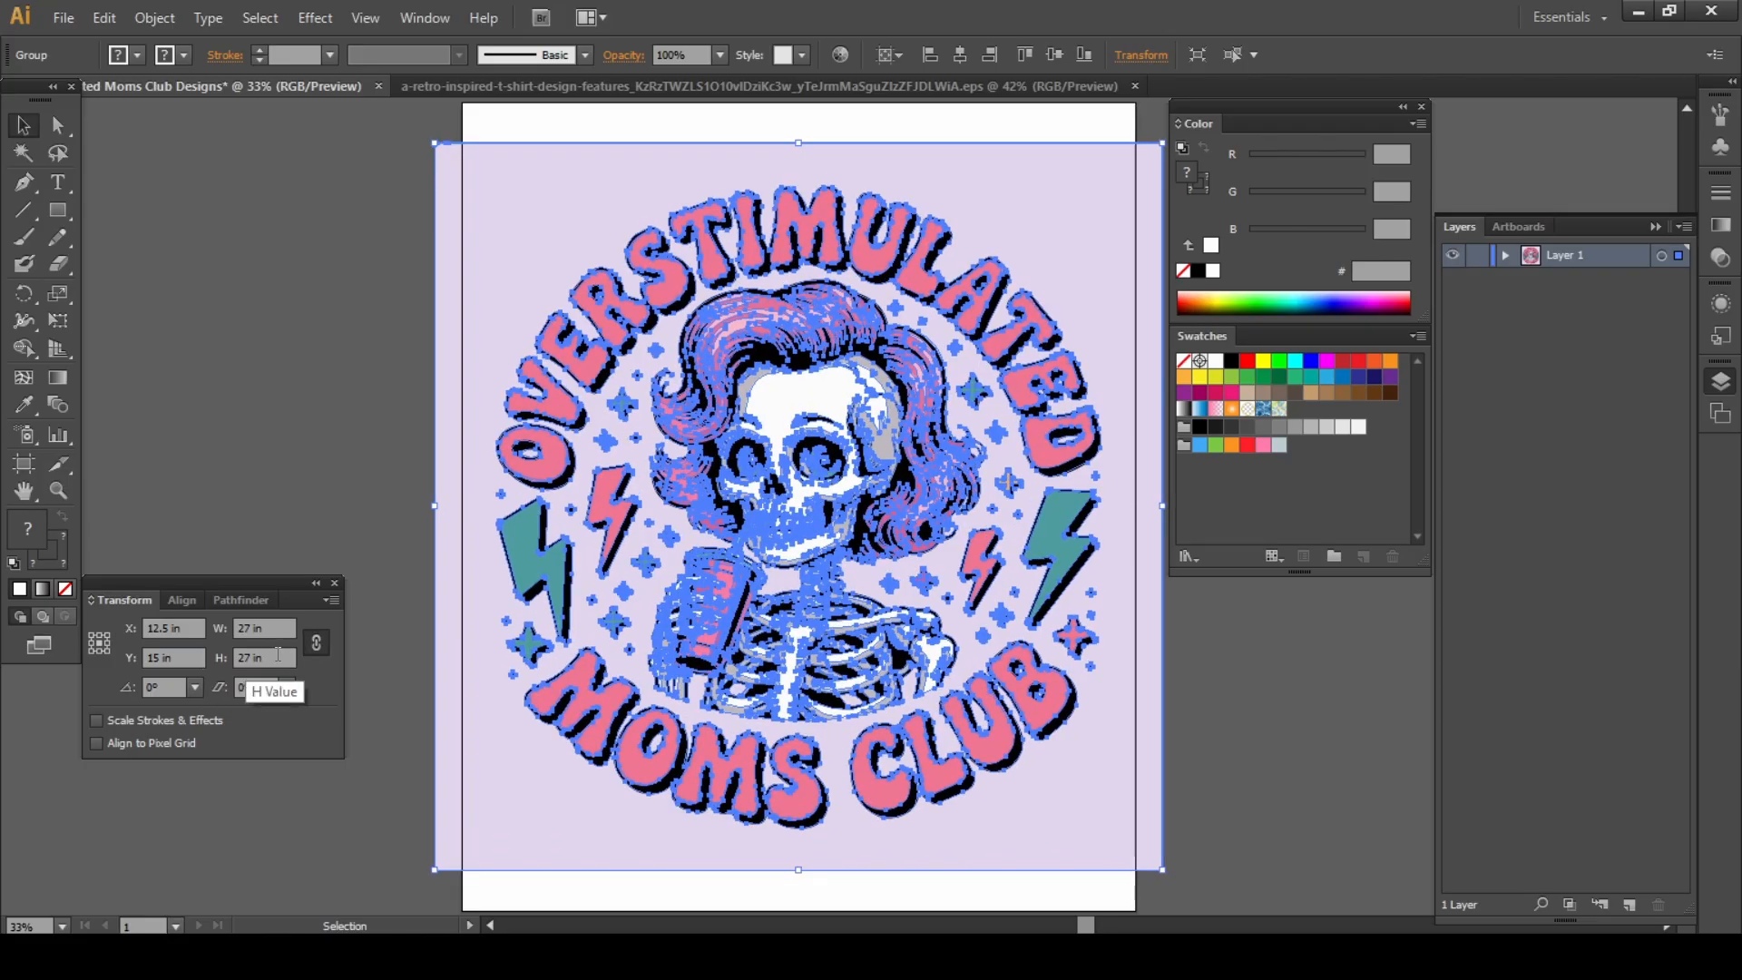
Step: Enlarge the artwork proportionally to a height of 29 in
{"action": "type", "text": "2"}
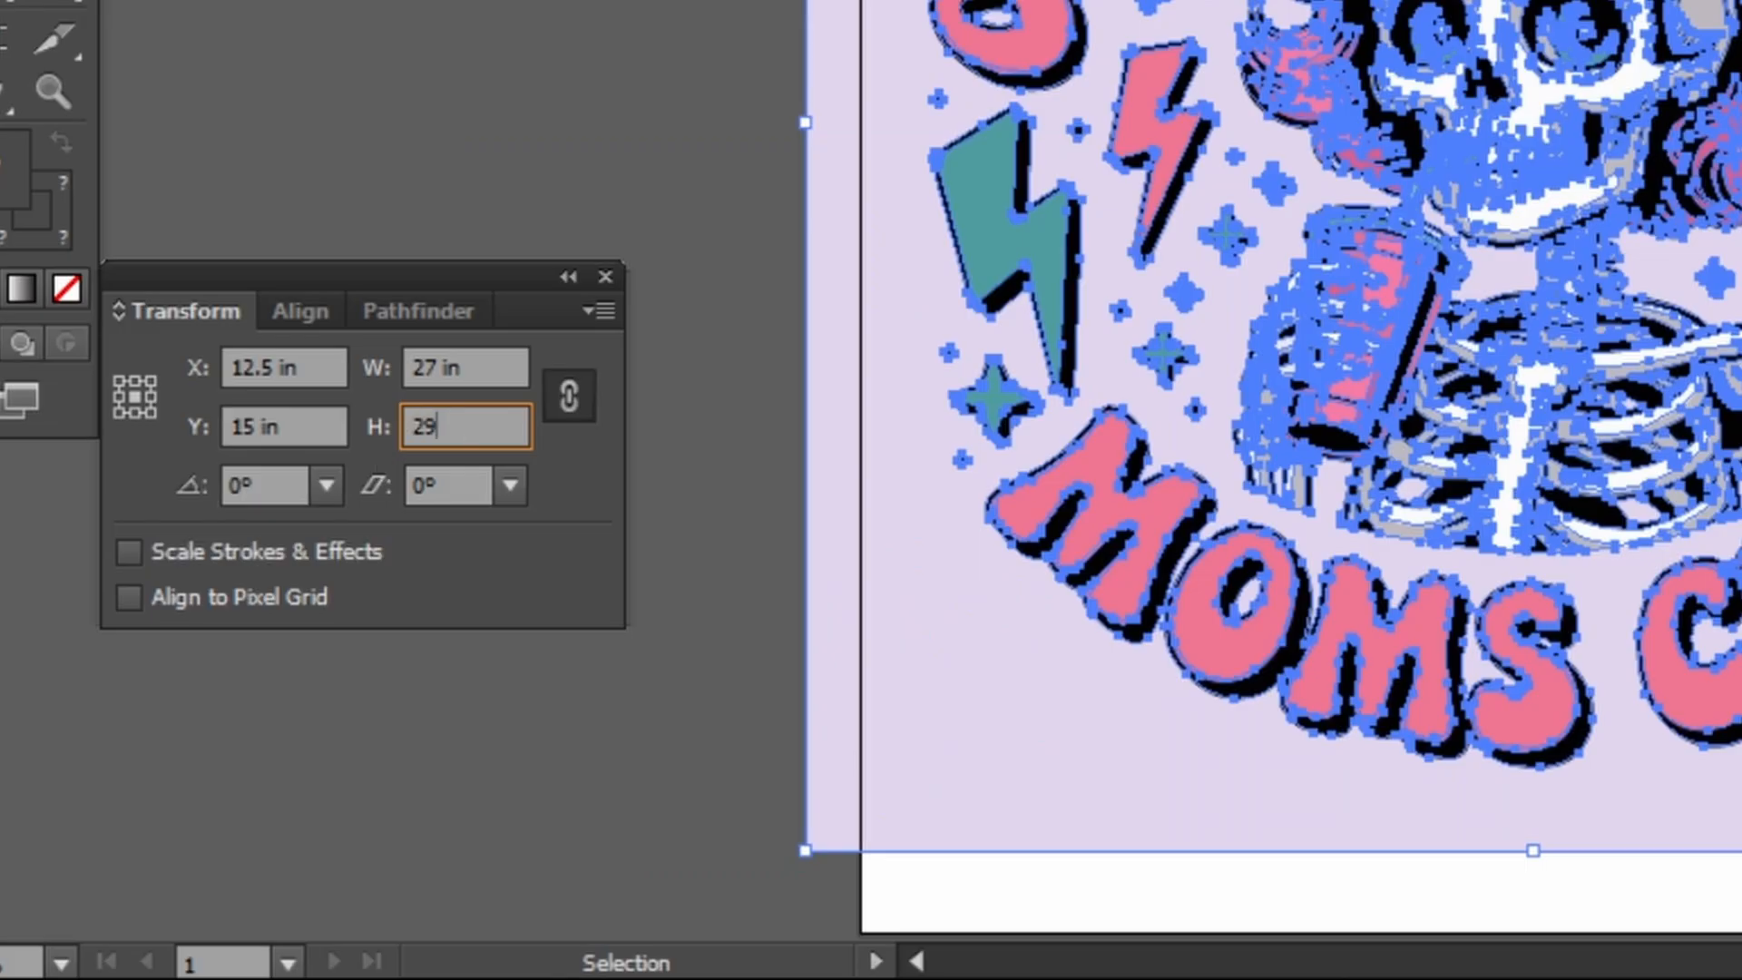
{"action": "type", "text": "9"}
{"action": "key", "text": "Return"}
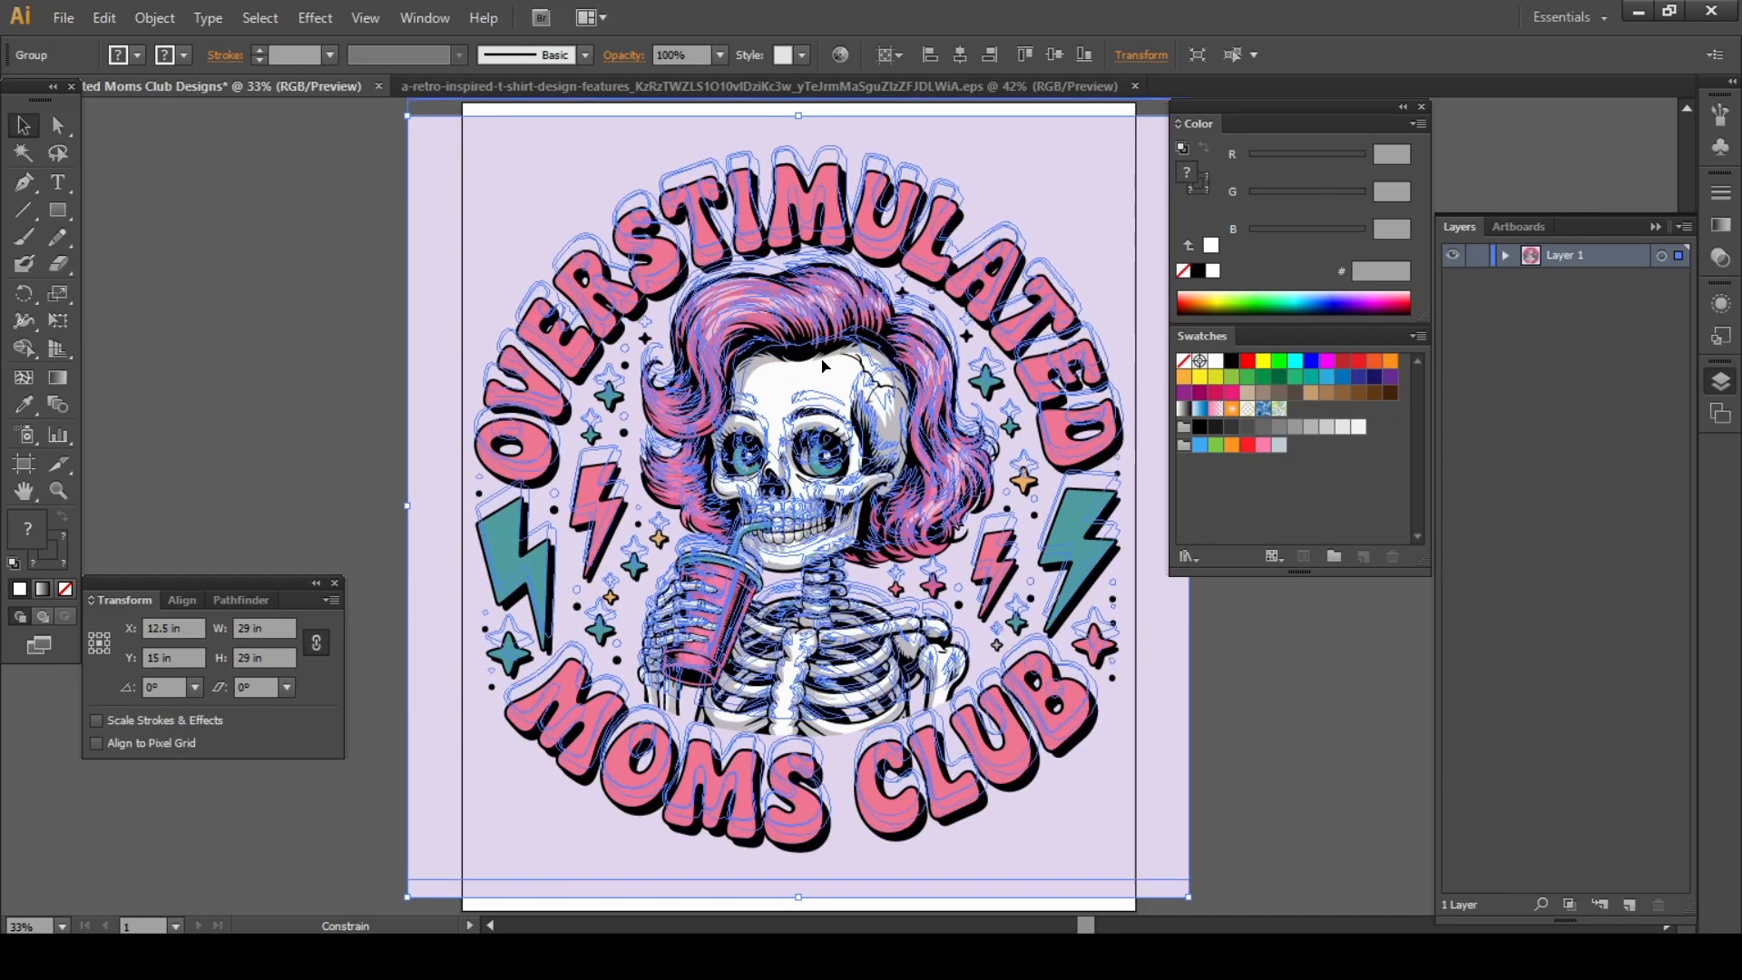
Step: Move the artwork straight up the artboard, set its Y position to 13.25 in, and deselect it
{"action": "left_click_drag", "start_coordinate": [822, 385], "coordinate": [824, 337]}
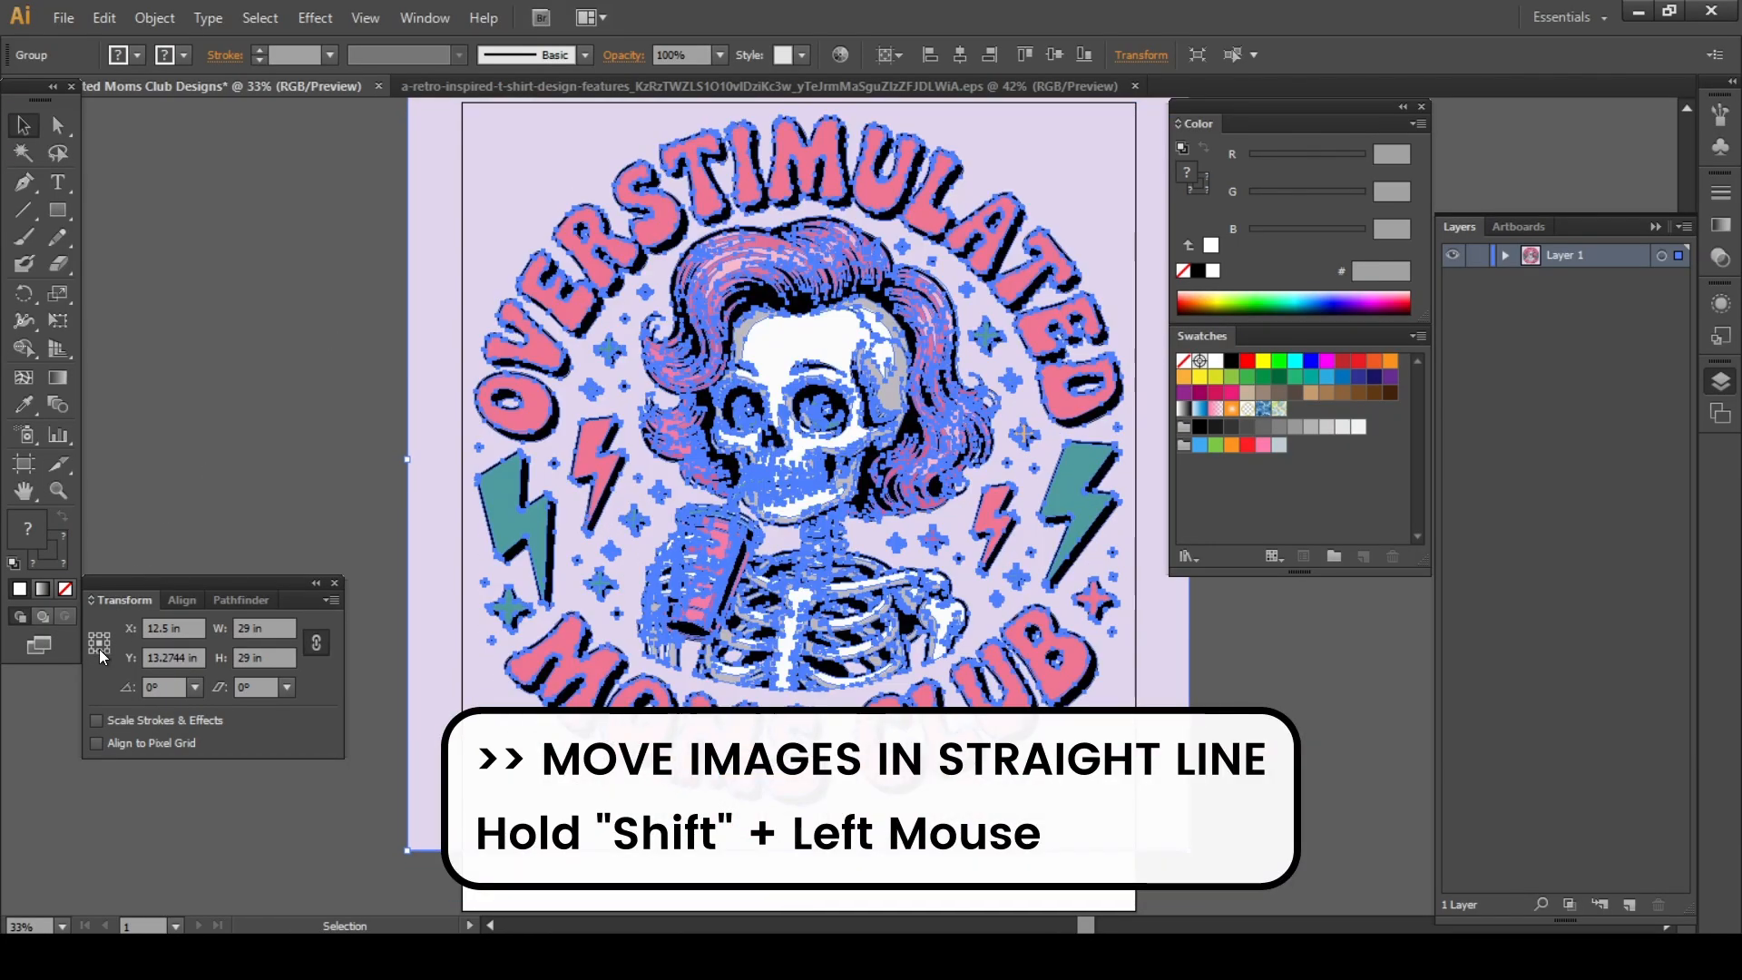
{"action": "left_click_drag", "start_coordinate": [167, 657], "coordinate": [367, 727]}
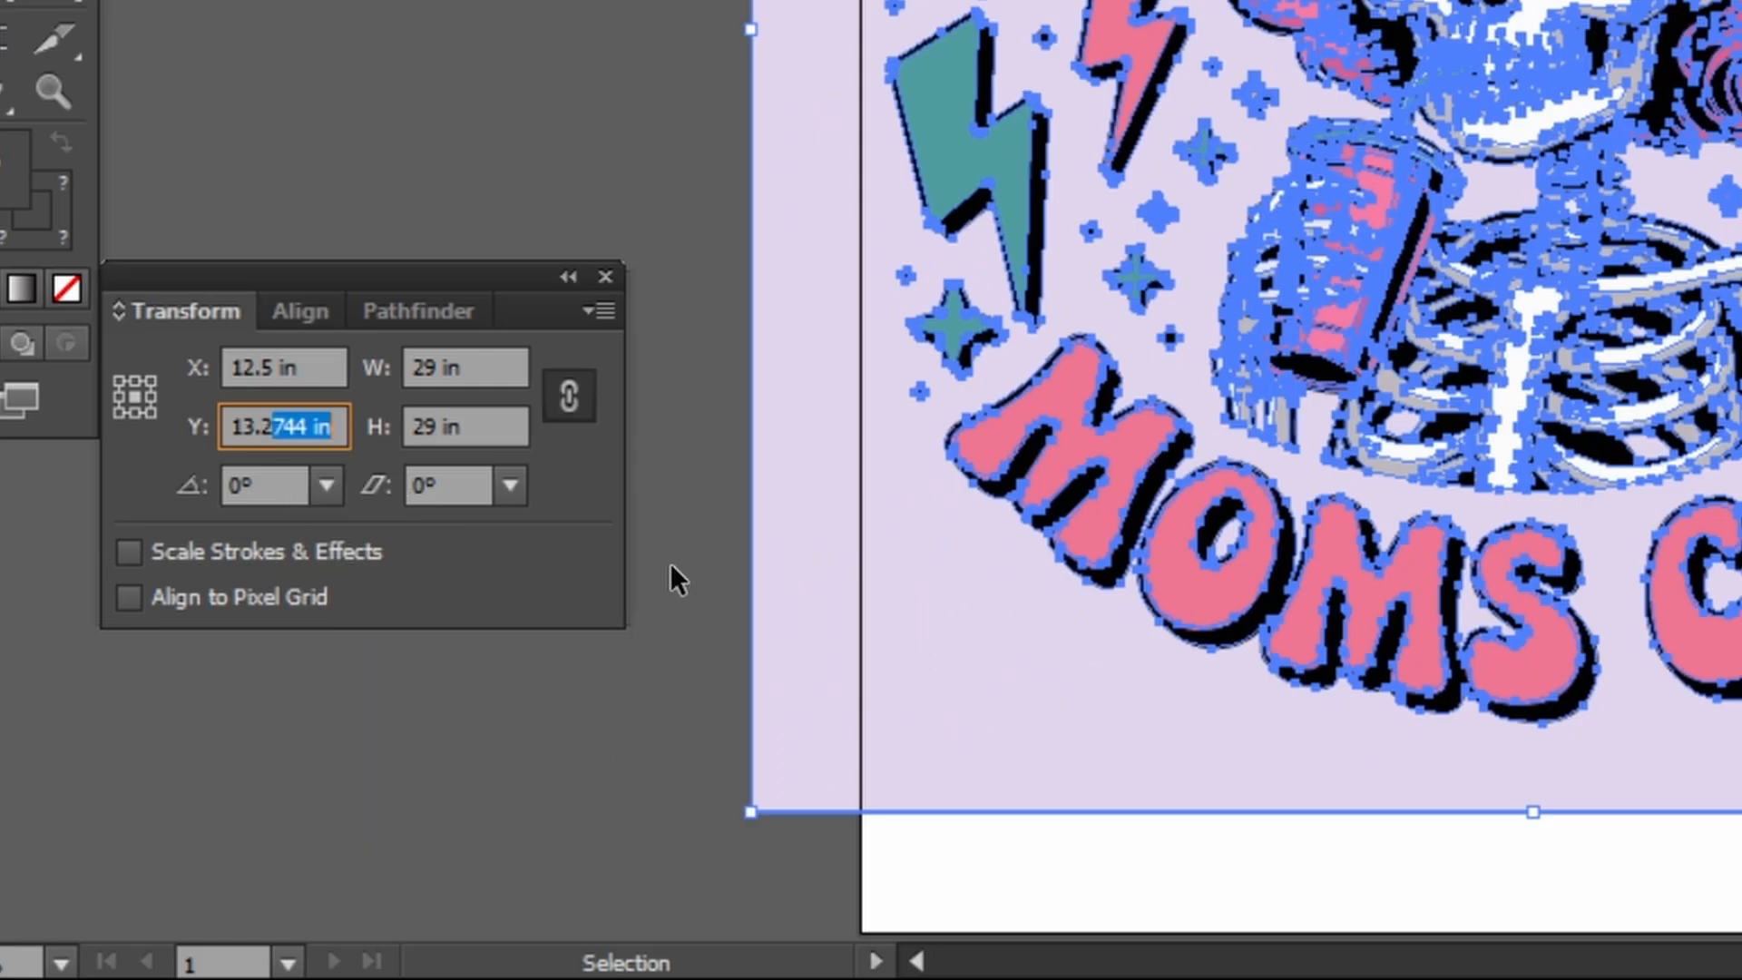
{"action": "type", "text": "5"}
{"action": "key", "text": "Return"}
{"action": "left_click", "coordinate": [358, 323]}
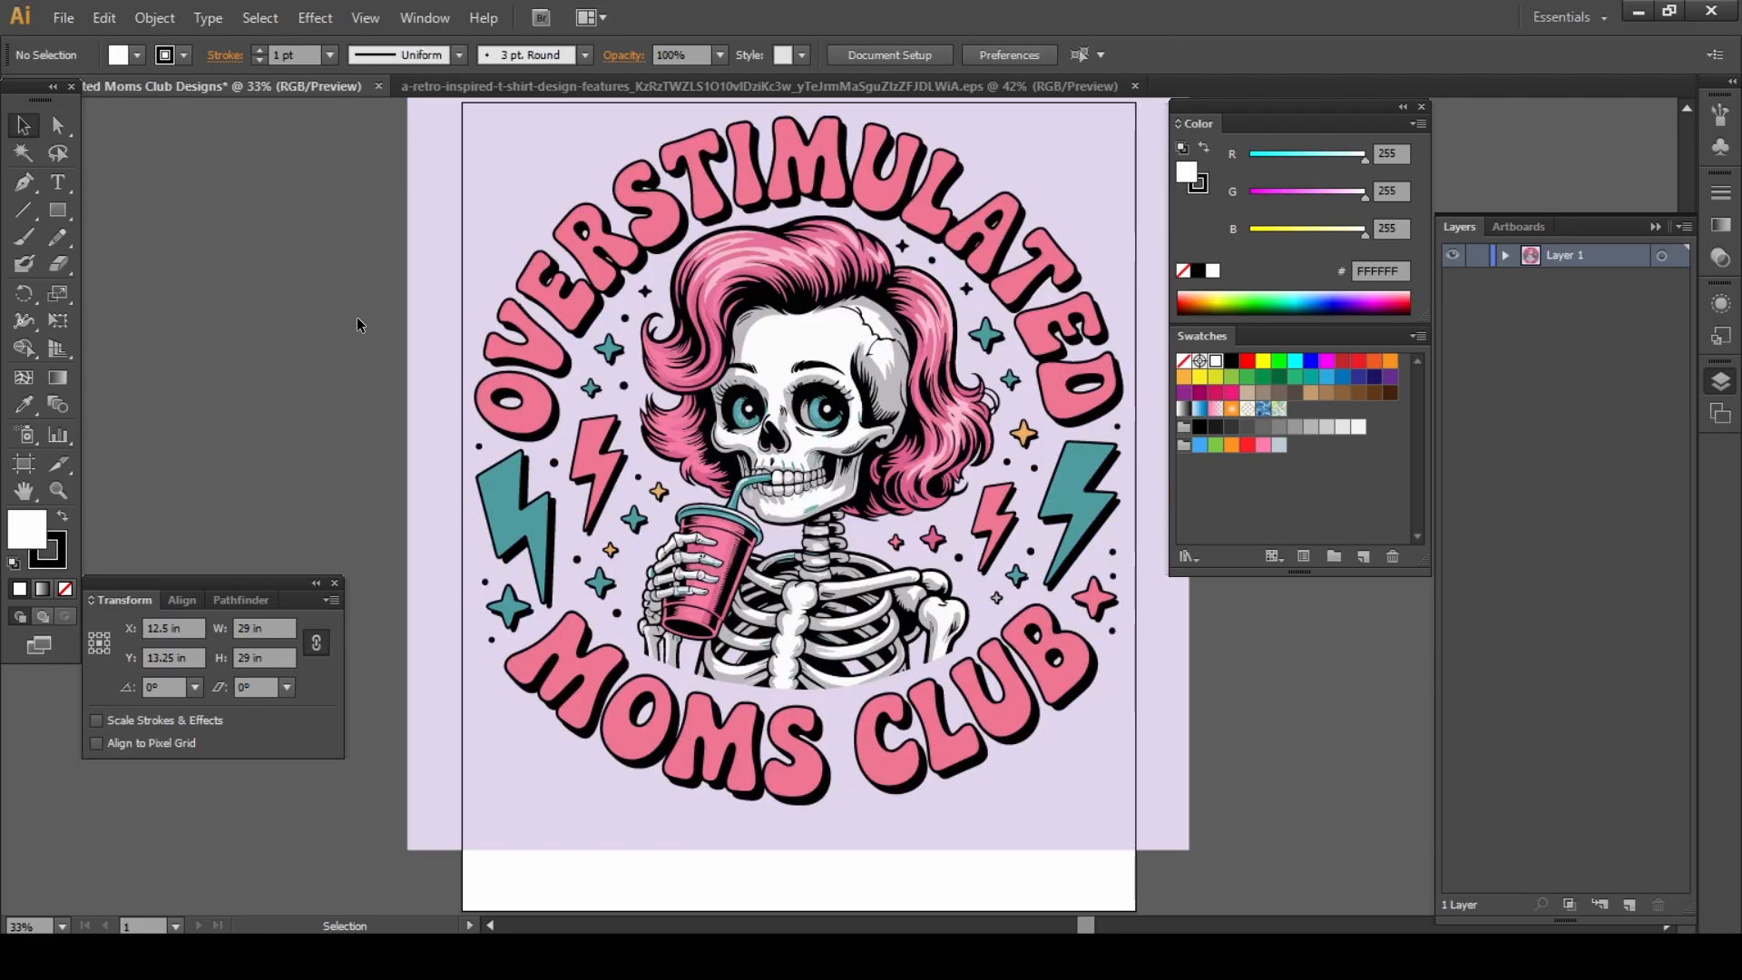
Step: Select the stray teal fragments around the skull's right eye and temple, convert their color to Grayscale, and deselect them
{"action": "scroll", "coordinate": [765, 346], "scroll_direction": "up", "scroll_amount": 4}
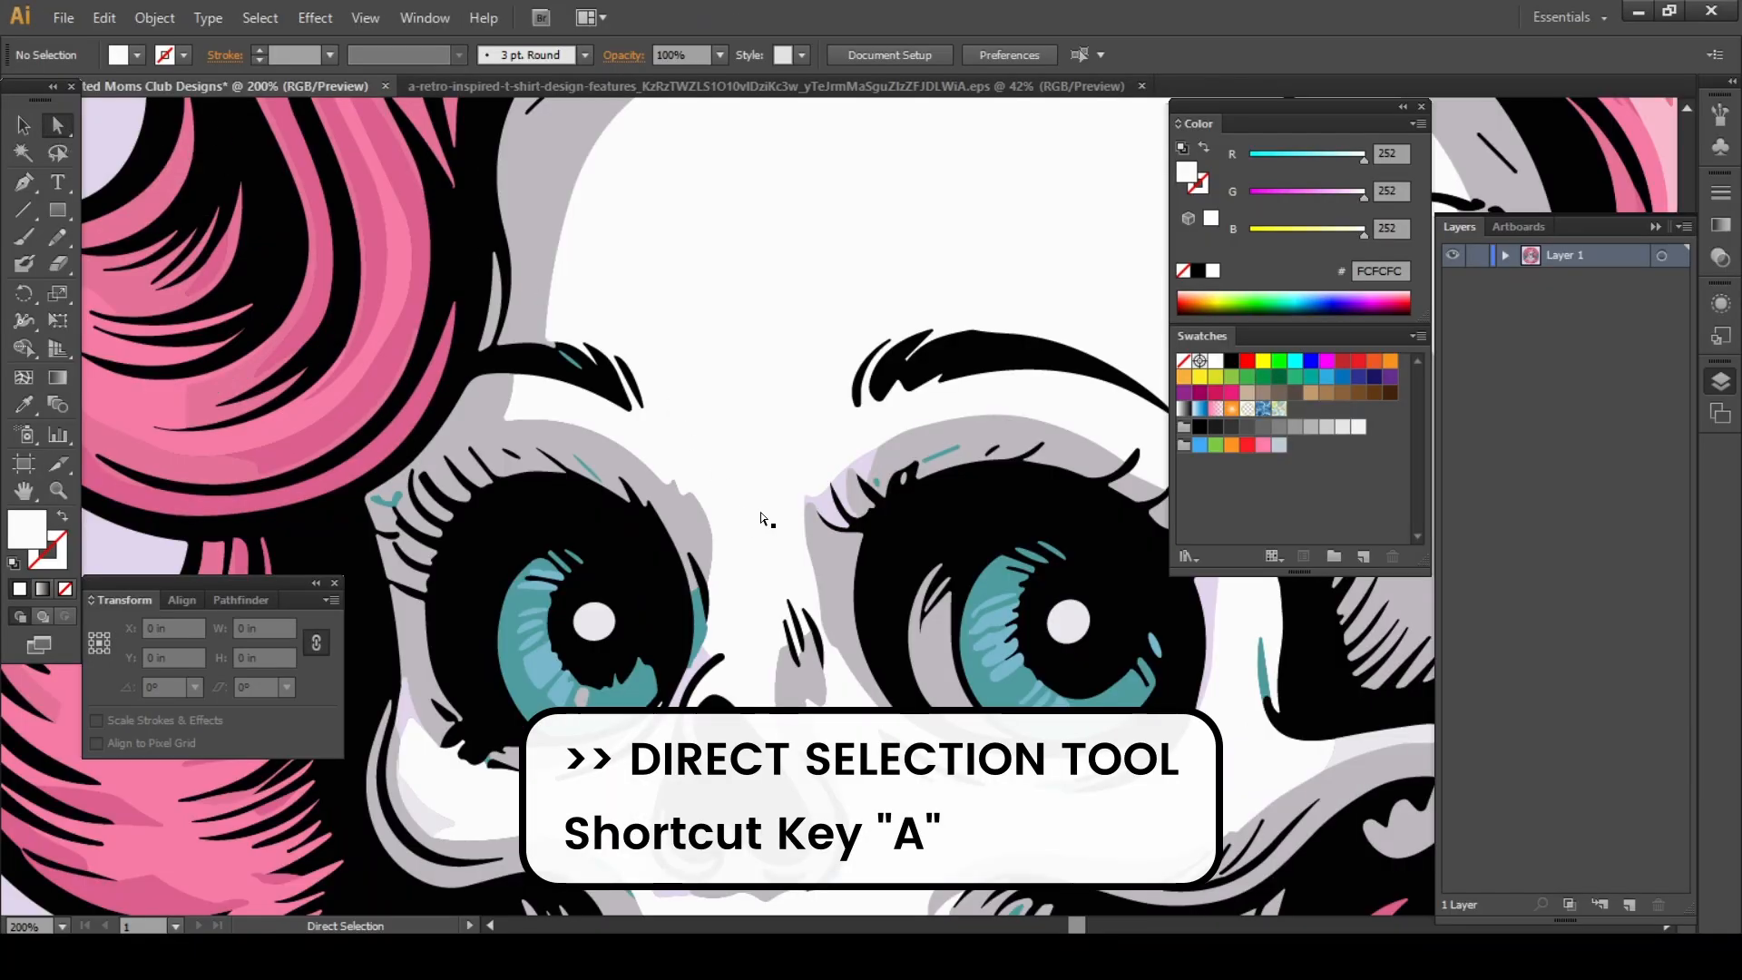
{"action": "scroll", "coordinate": [762, 517], "scroll_direction": "up", "scroll_amount": 2}
{"action": "left_click_drag", "start_coordinate": [758, 556], "coordinate": [556, 276]}
{"action": "left_click_drag", "start_coordinate": [988, 493], "coordinate": [750, 493]}
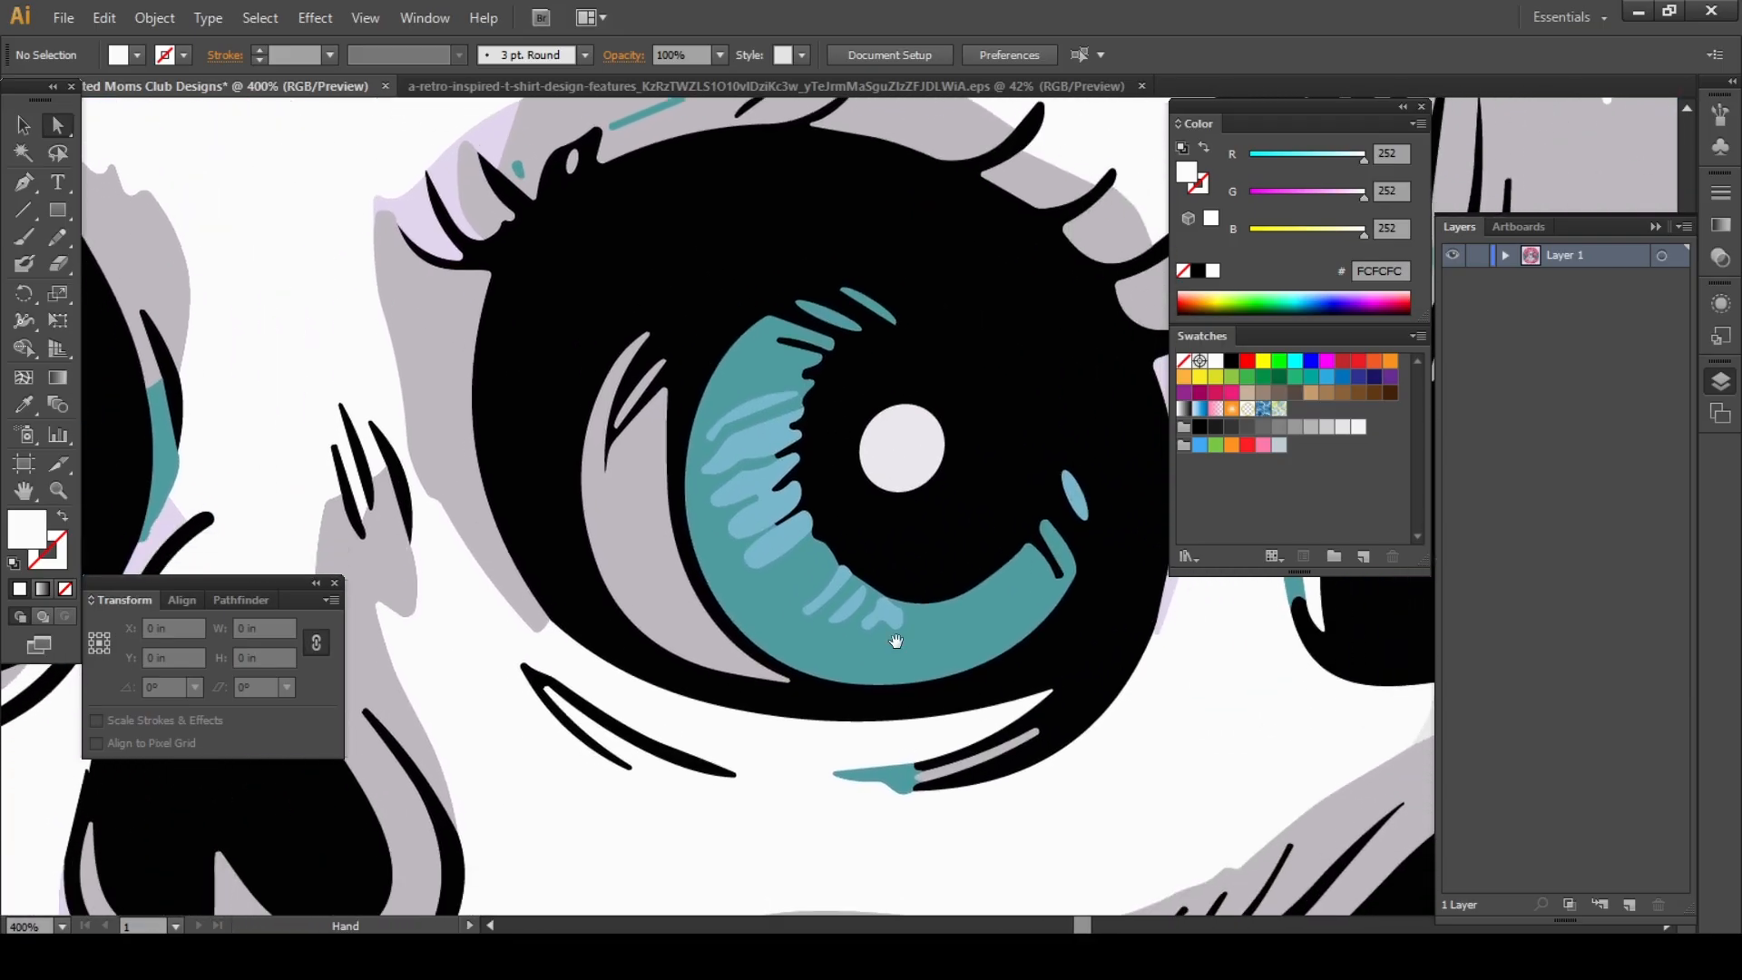
{"action": "left_click", "coordinate": [898, 778]}
{"action": "left_click_drag", "start_coordinate": [1297, 604], "coordinate": [1073, 603]}
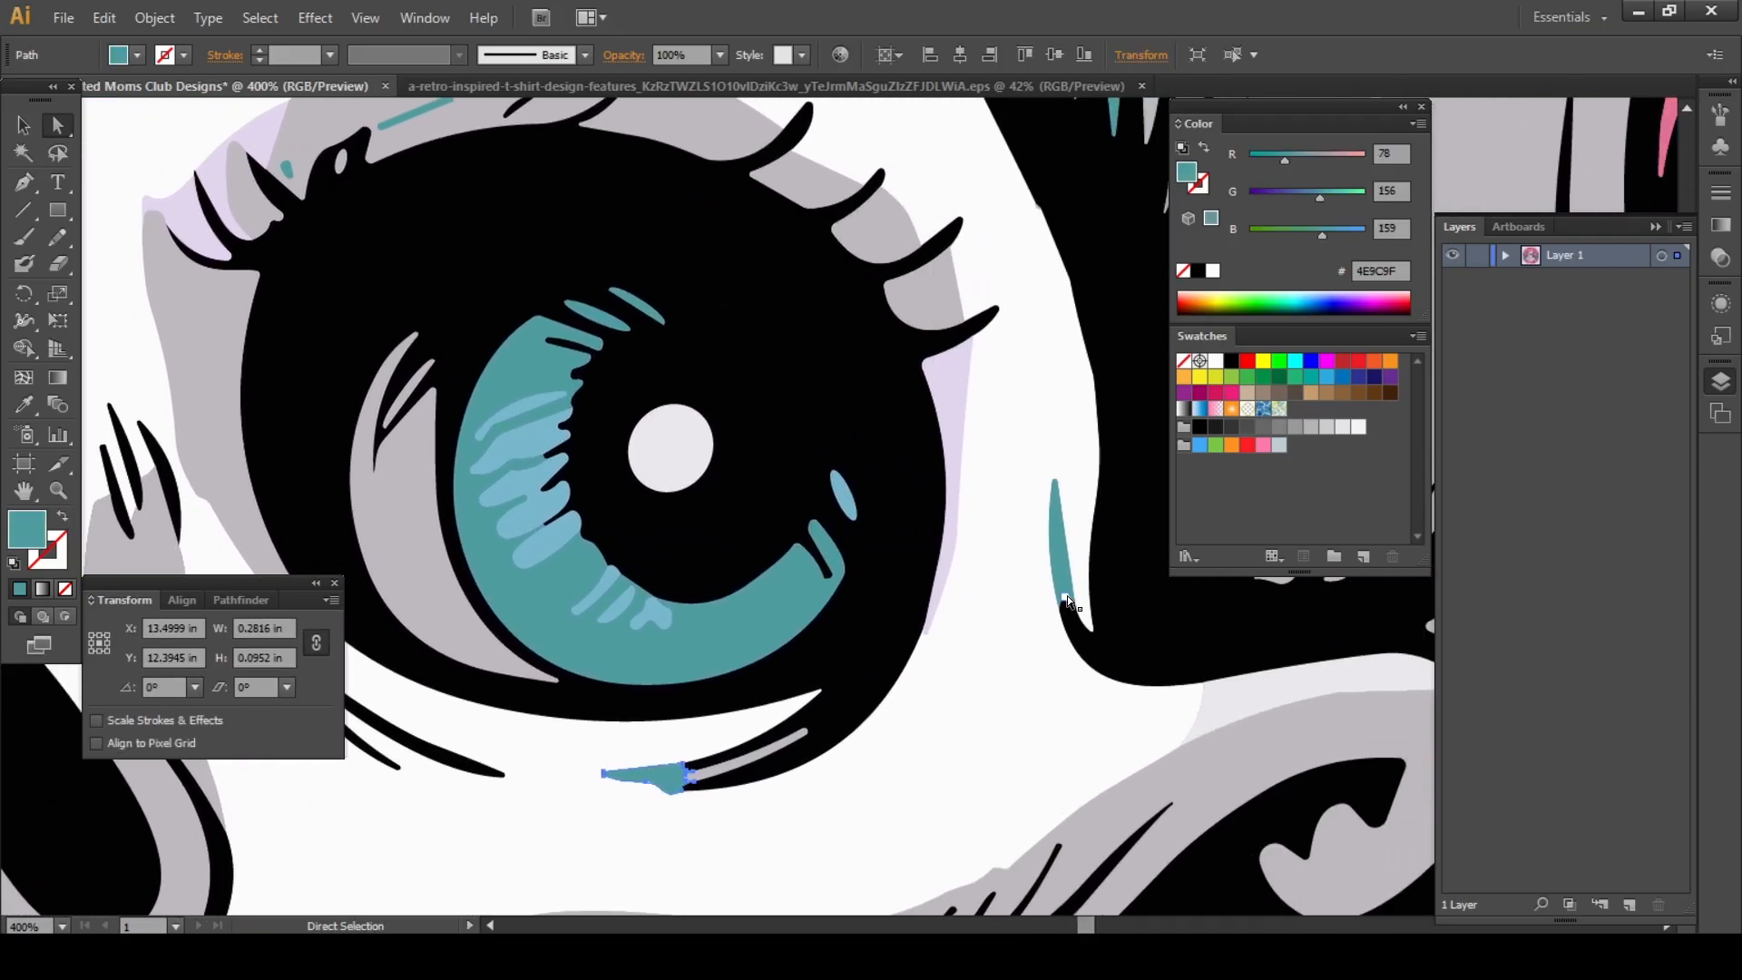
{"action": "left_click", "coordinate": [1069, 581], "text": "shift"}
{"action": "left_click_drag", "start_coordinate": [626, 206], "coordinate": [352, 475]}
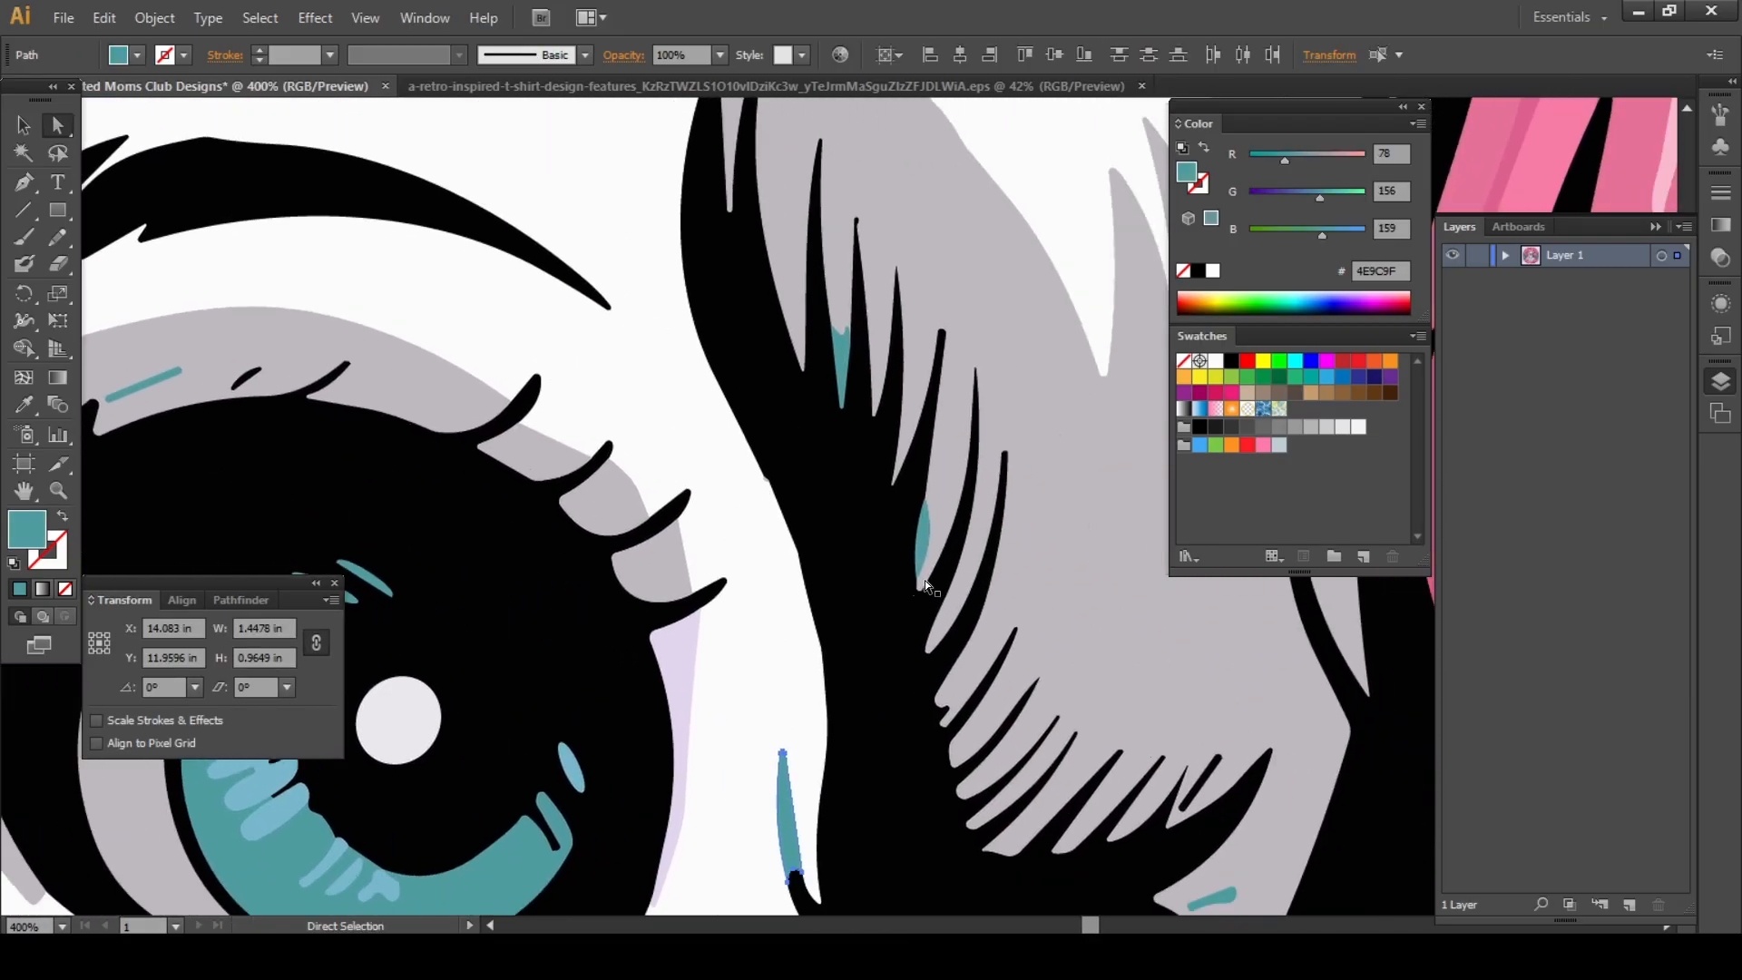
{"action": "left_click", "coordinate": [922, 539], "text": "shift"}
{"action": "left_click", "coordinate": [845, 361], "text": "shift"}
{"action": "left_click", "coordinate": [1211, 896], "text": "shift"}
{"action": "scroll", "coordinate": [1211, 896], "scroll_direction": "down", "scroll_amount": 1}
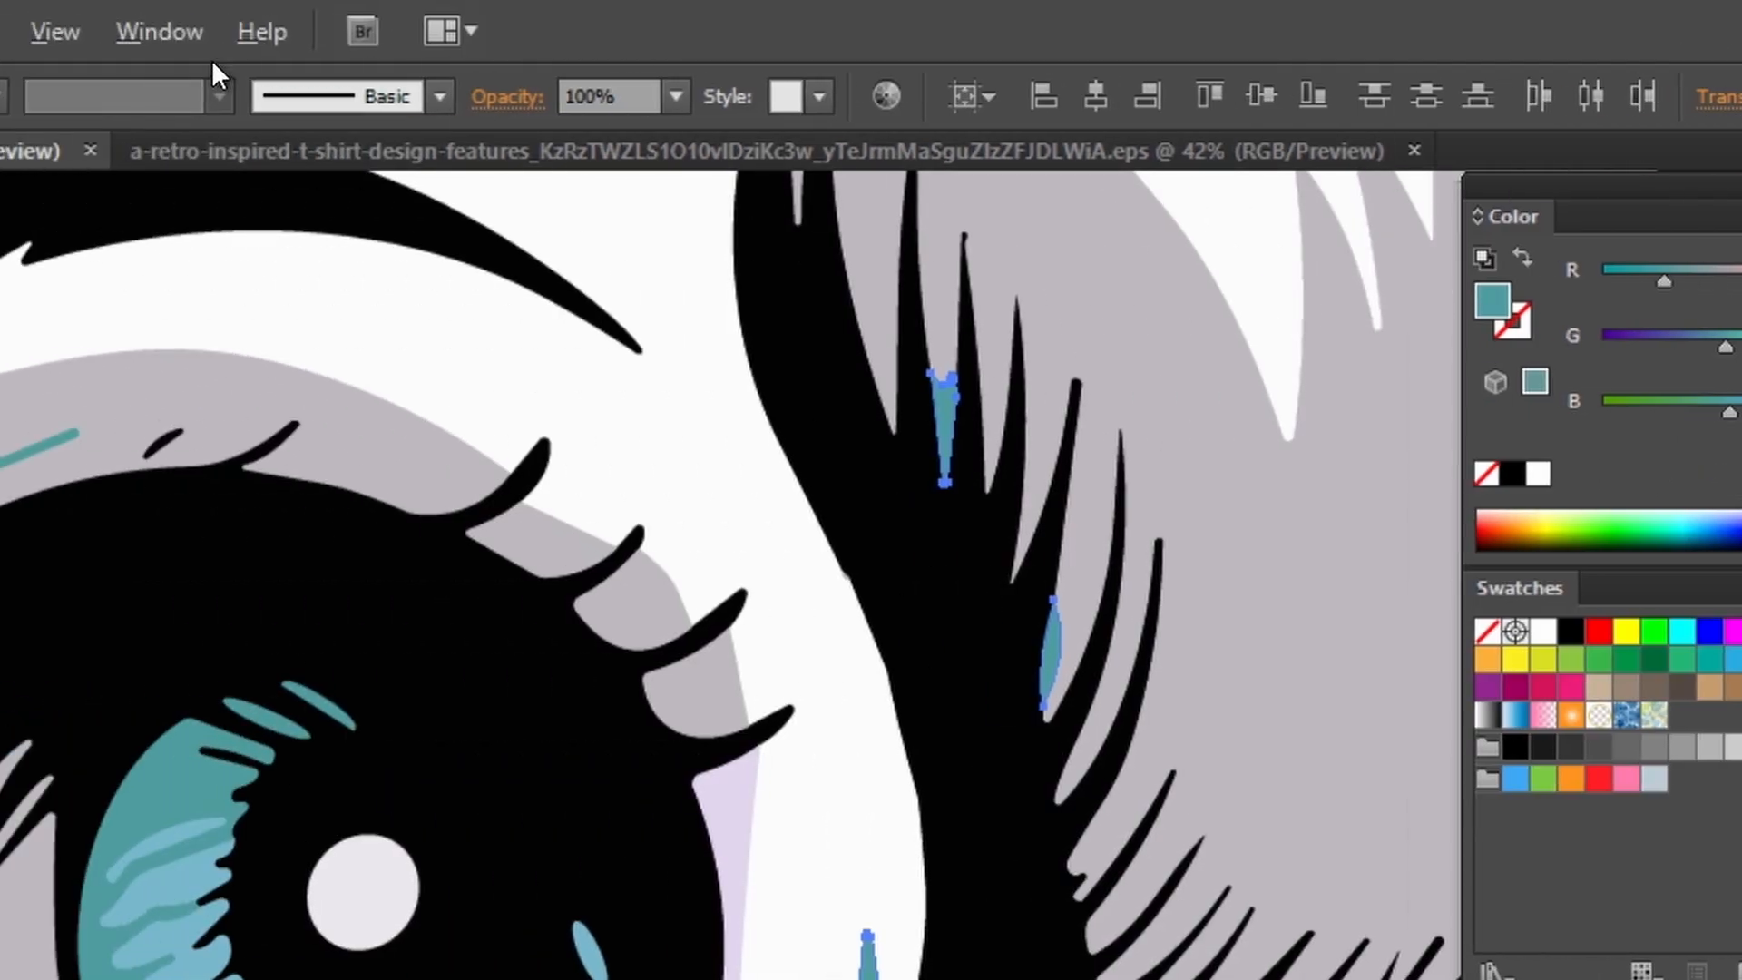
{"action": "left_click", "coordinate": [443, 29]}
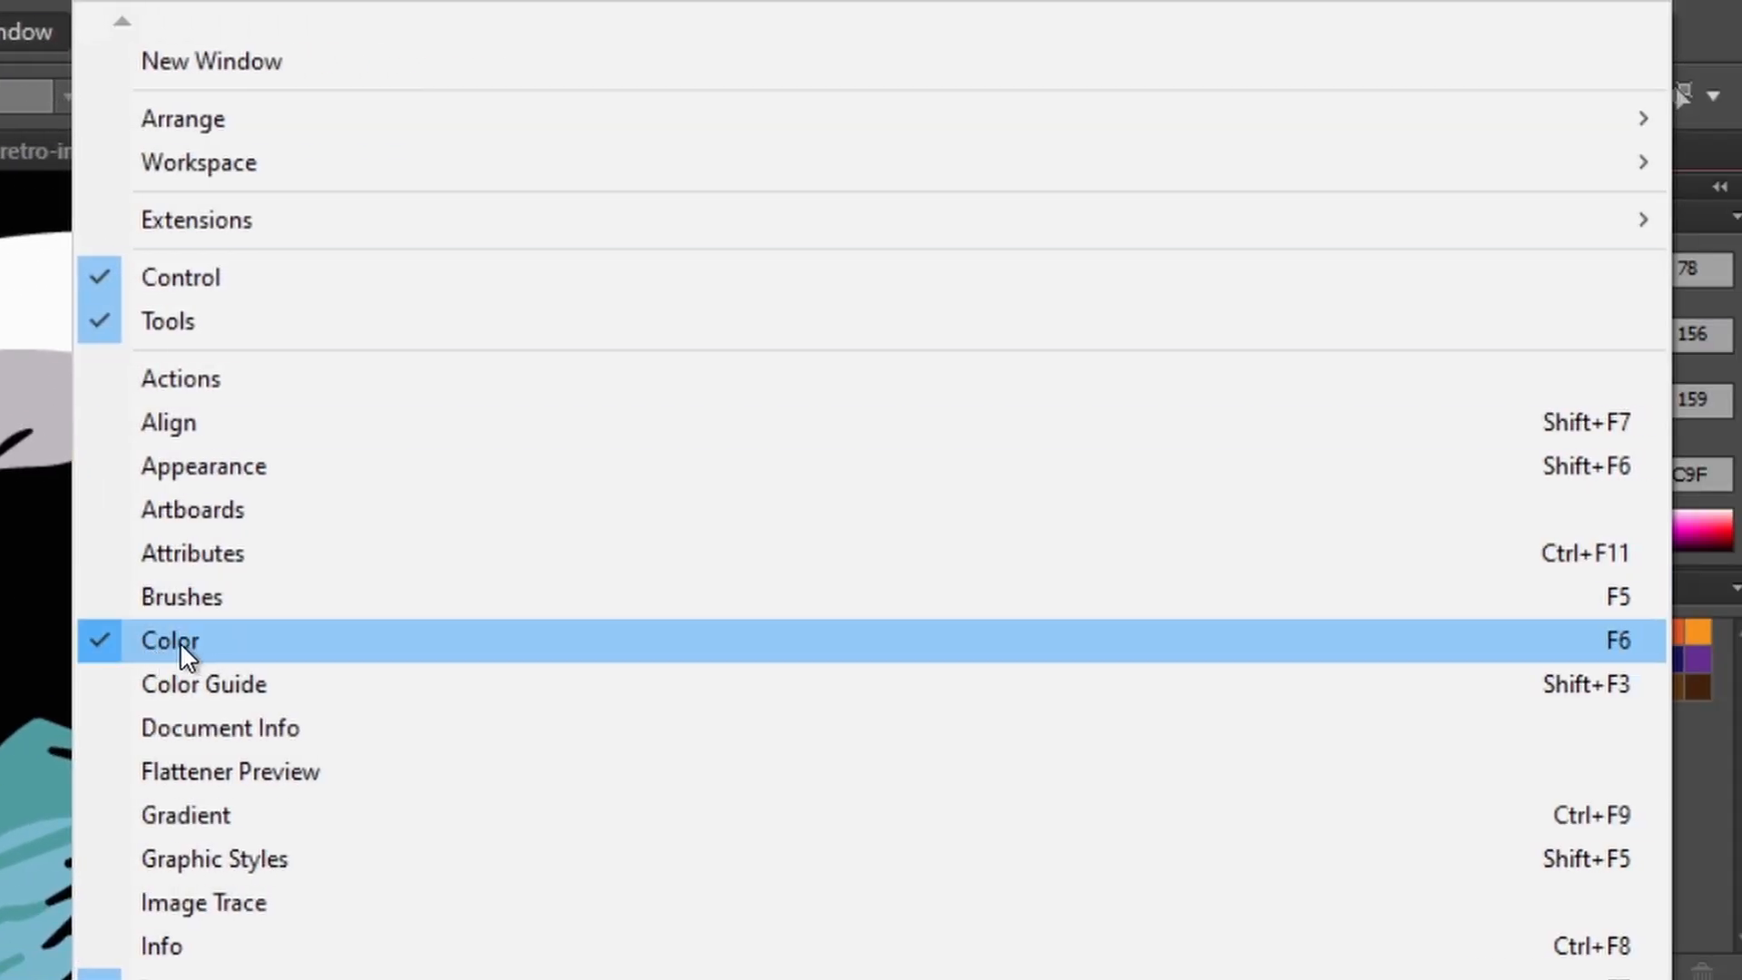
{"action": "left_click", "coordinate": [585, 641]}
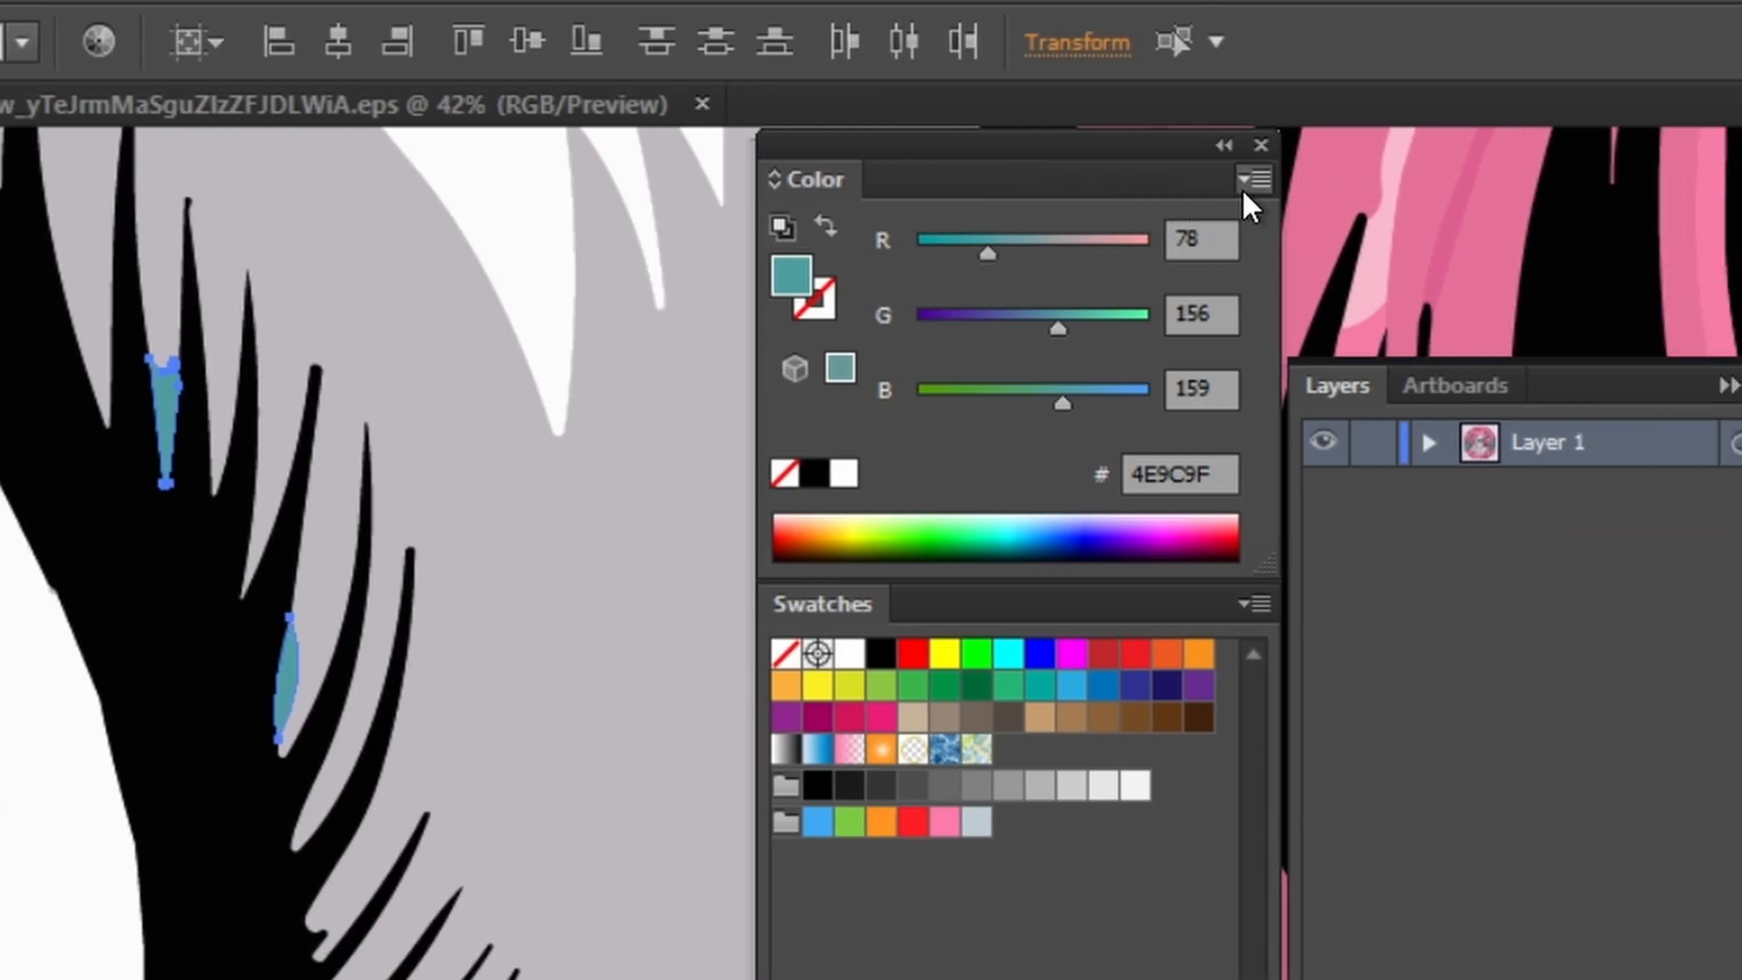
{"action": "left_click", "coordinate": [1467, 180]}
{"action": "left_click", "coordinate": [1369, 265]}
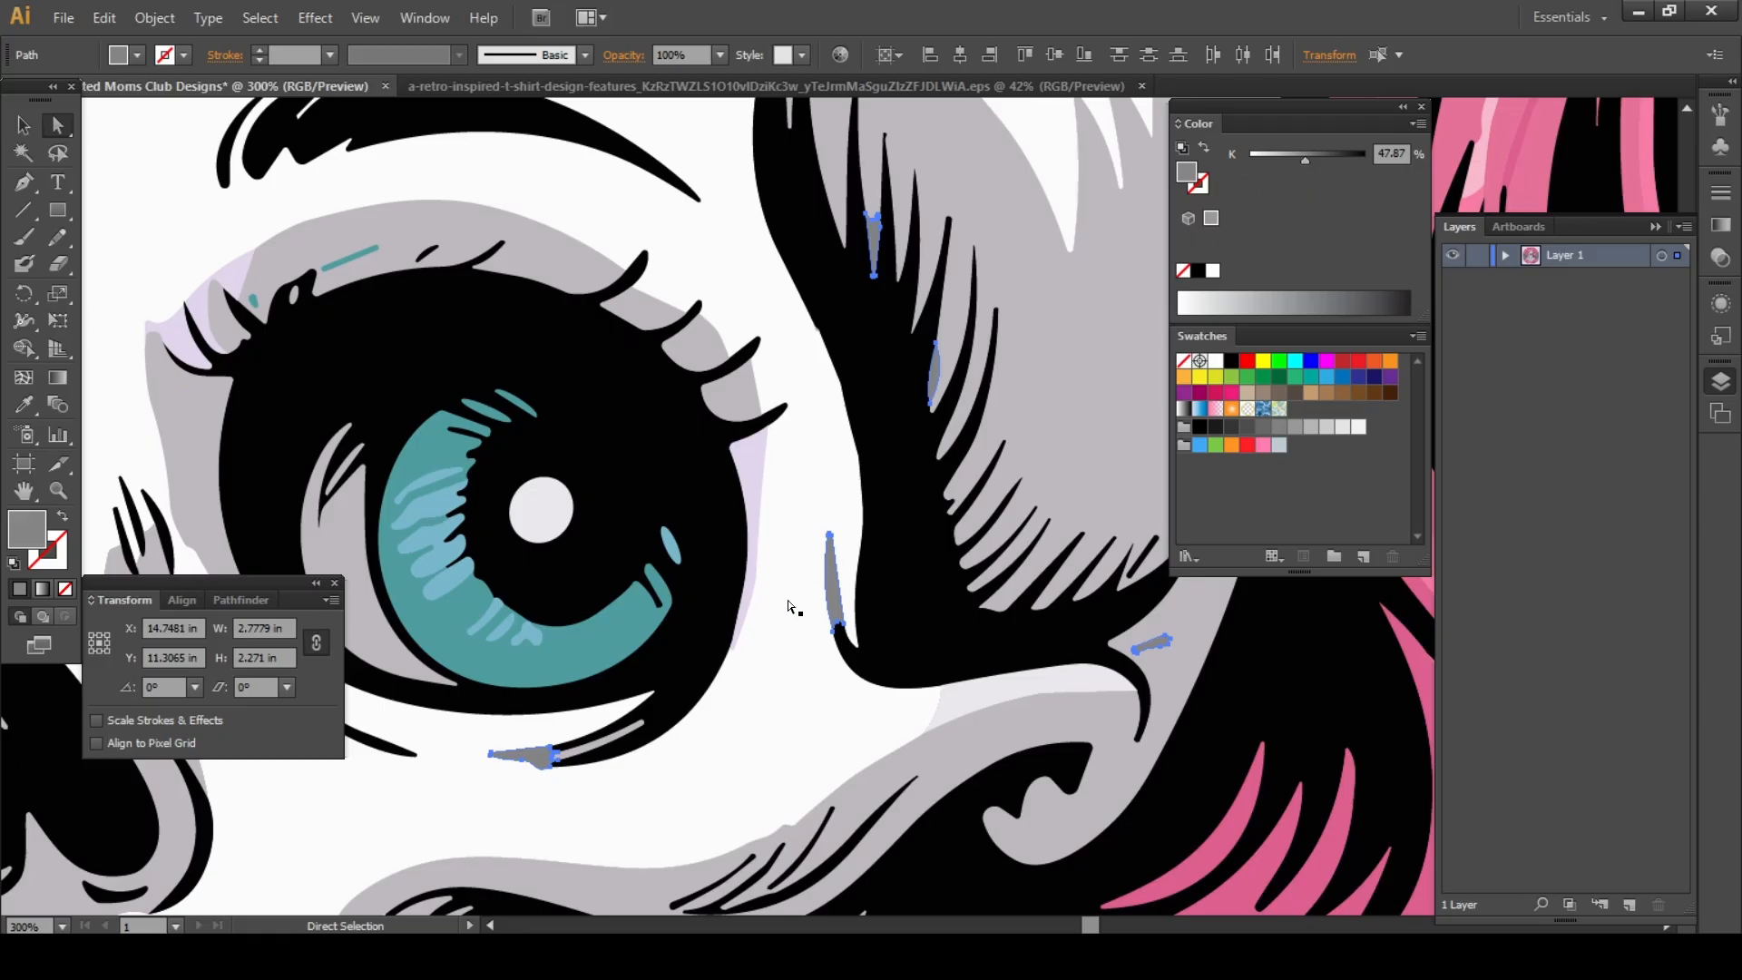
{"action": "left_click", "coordinate": [787, 601]}
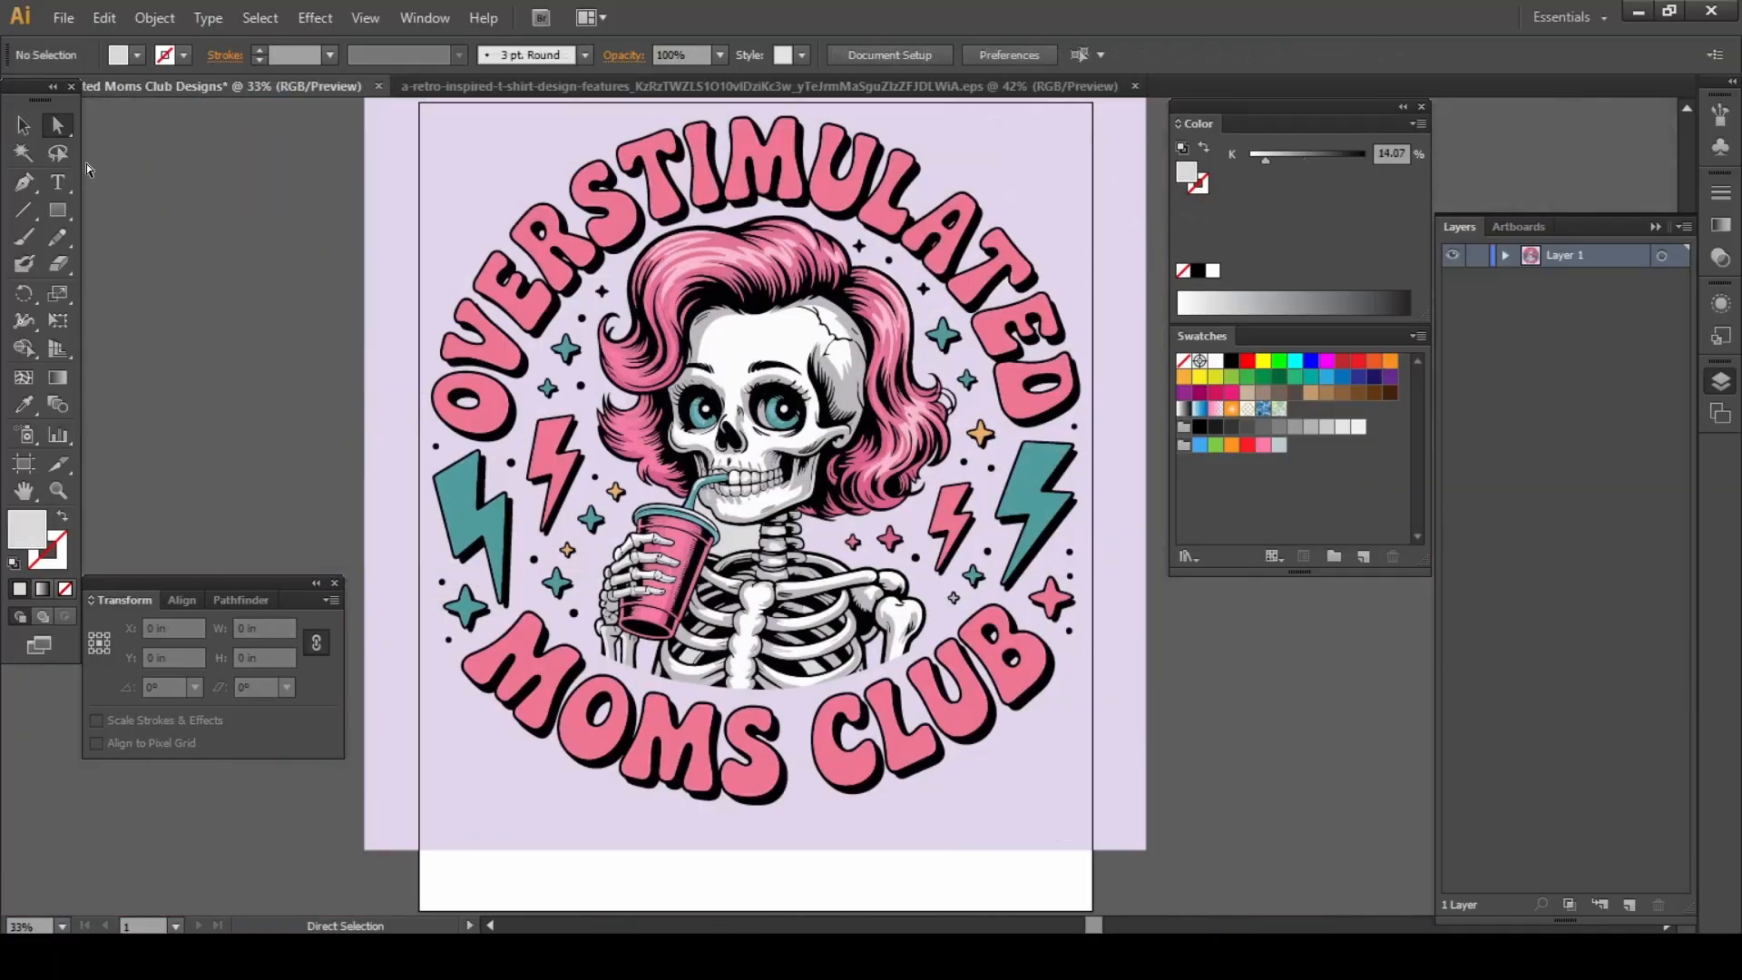
Step: Select the whole artwork, show the Pathfinder options, apply Trim to its overlapping shapes, and deselect it
{"action": "left_click", "coordinate": [36, 136]}
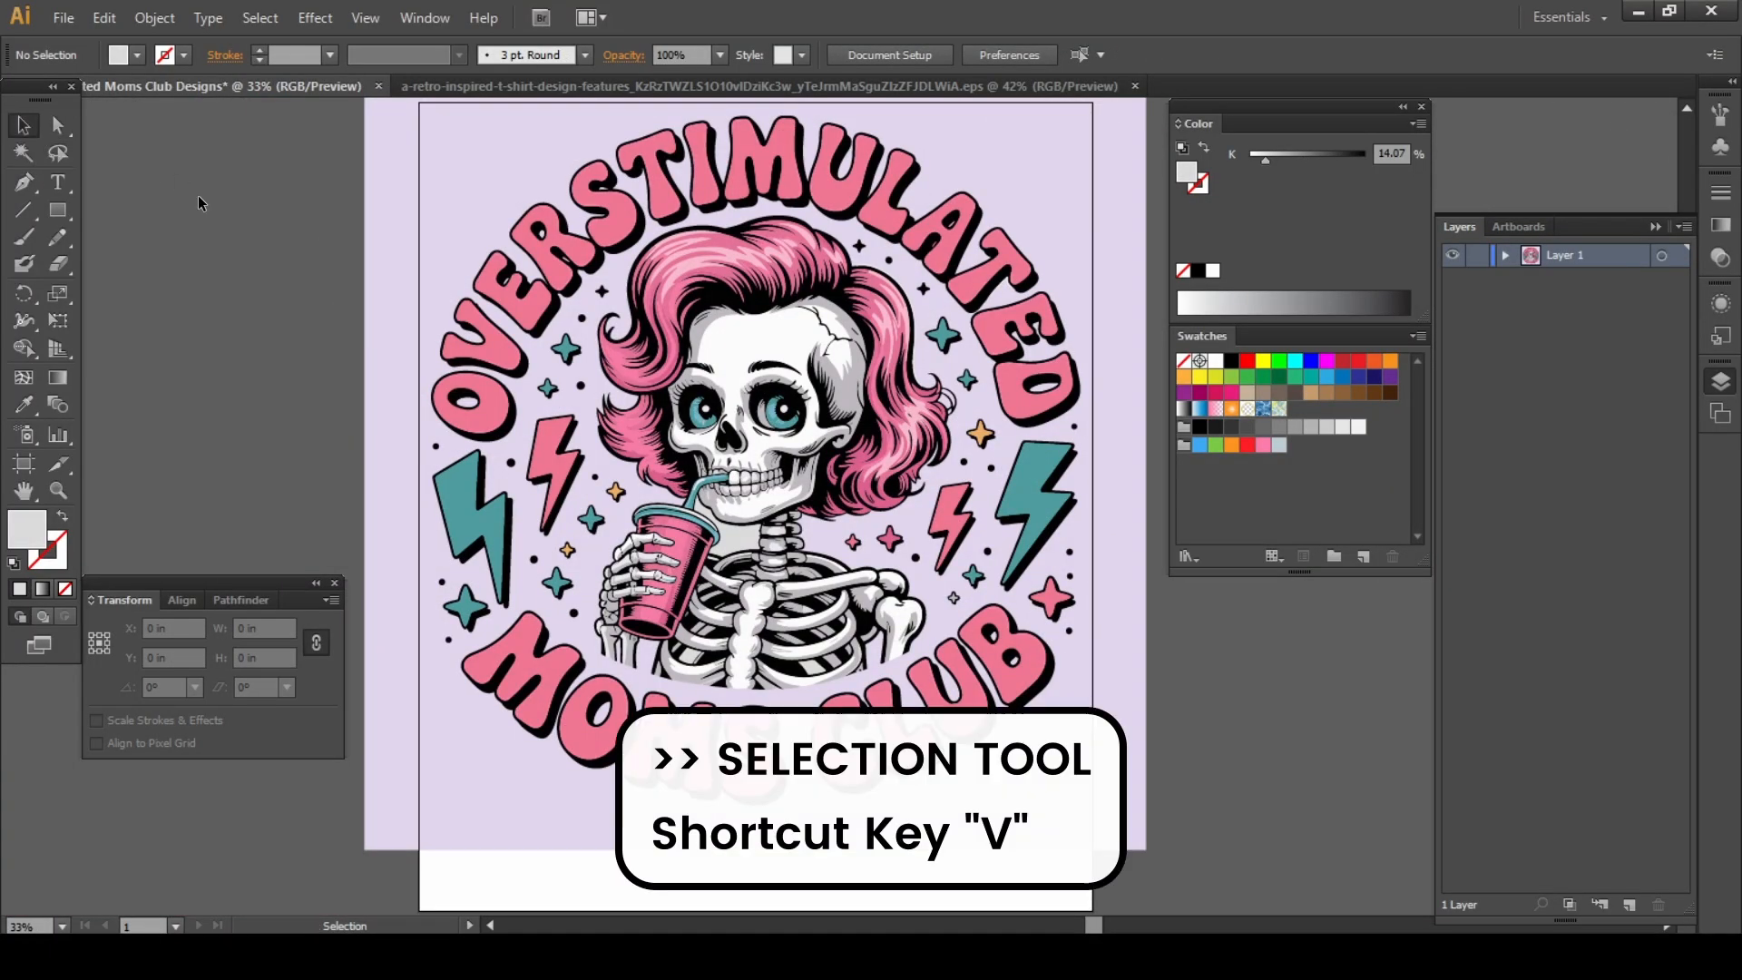
{"action": "left_click", "coordinate": [392, 381]}
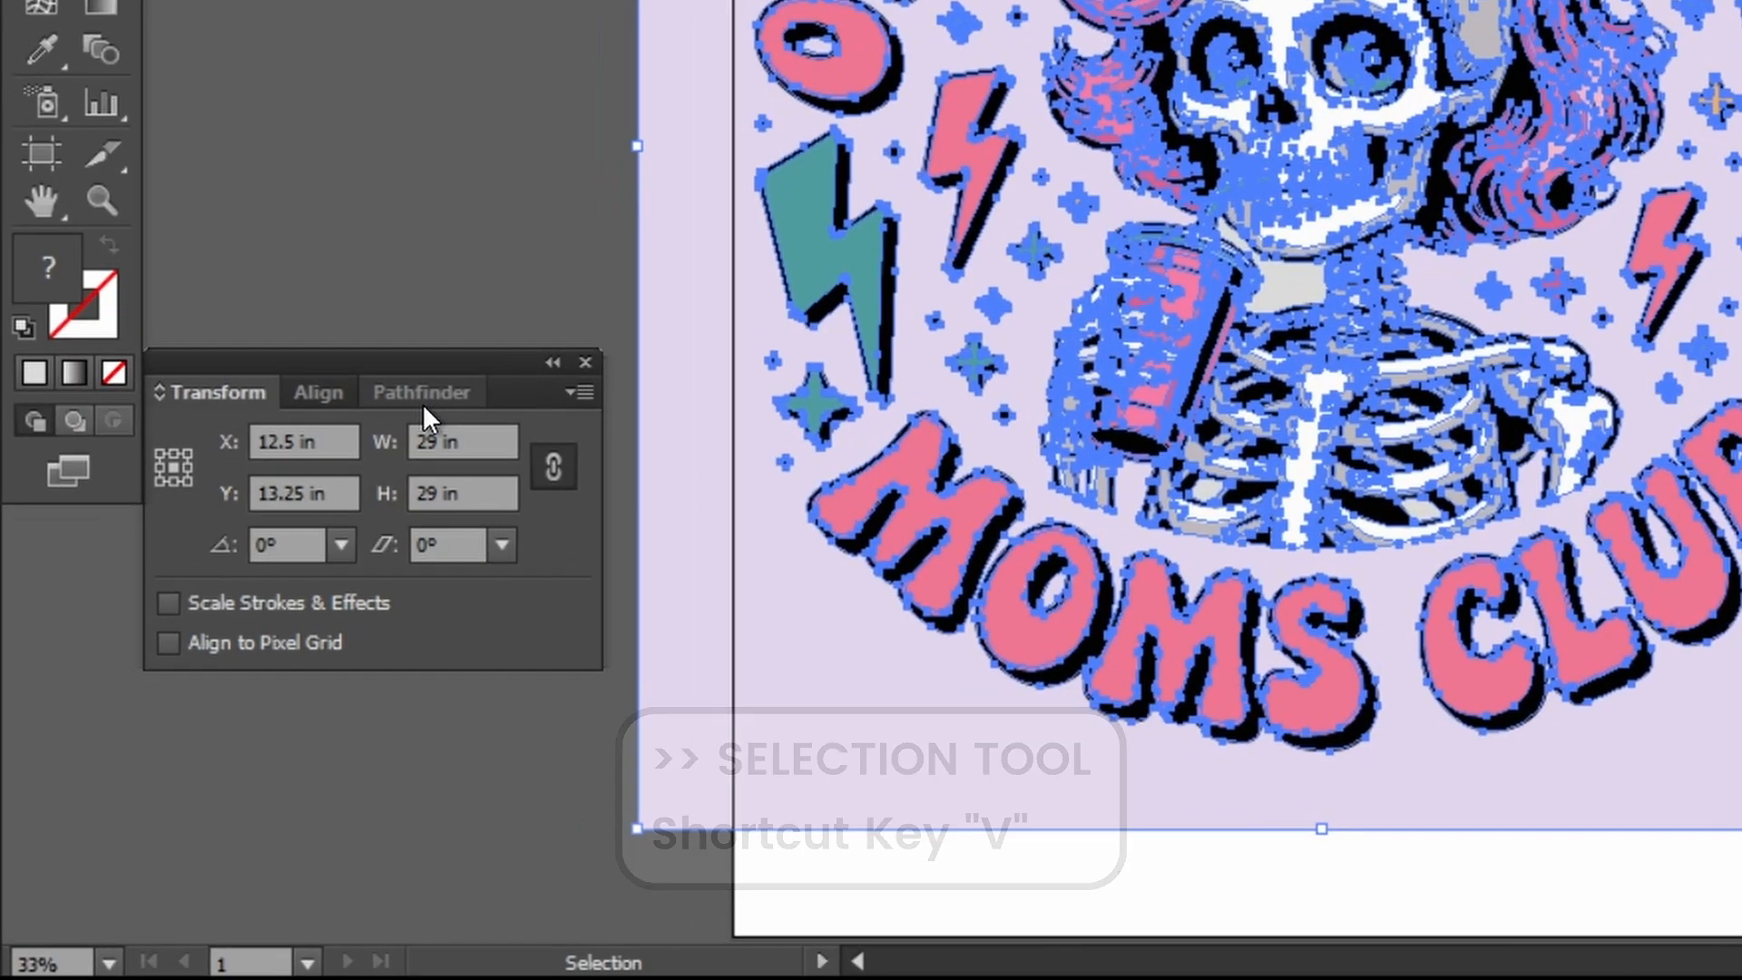
{"action": "left_click", "coordinate": [243, 602]}
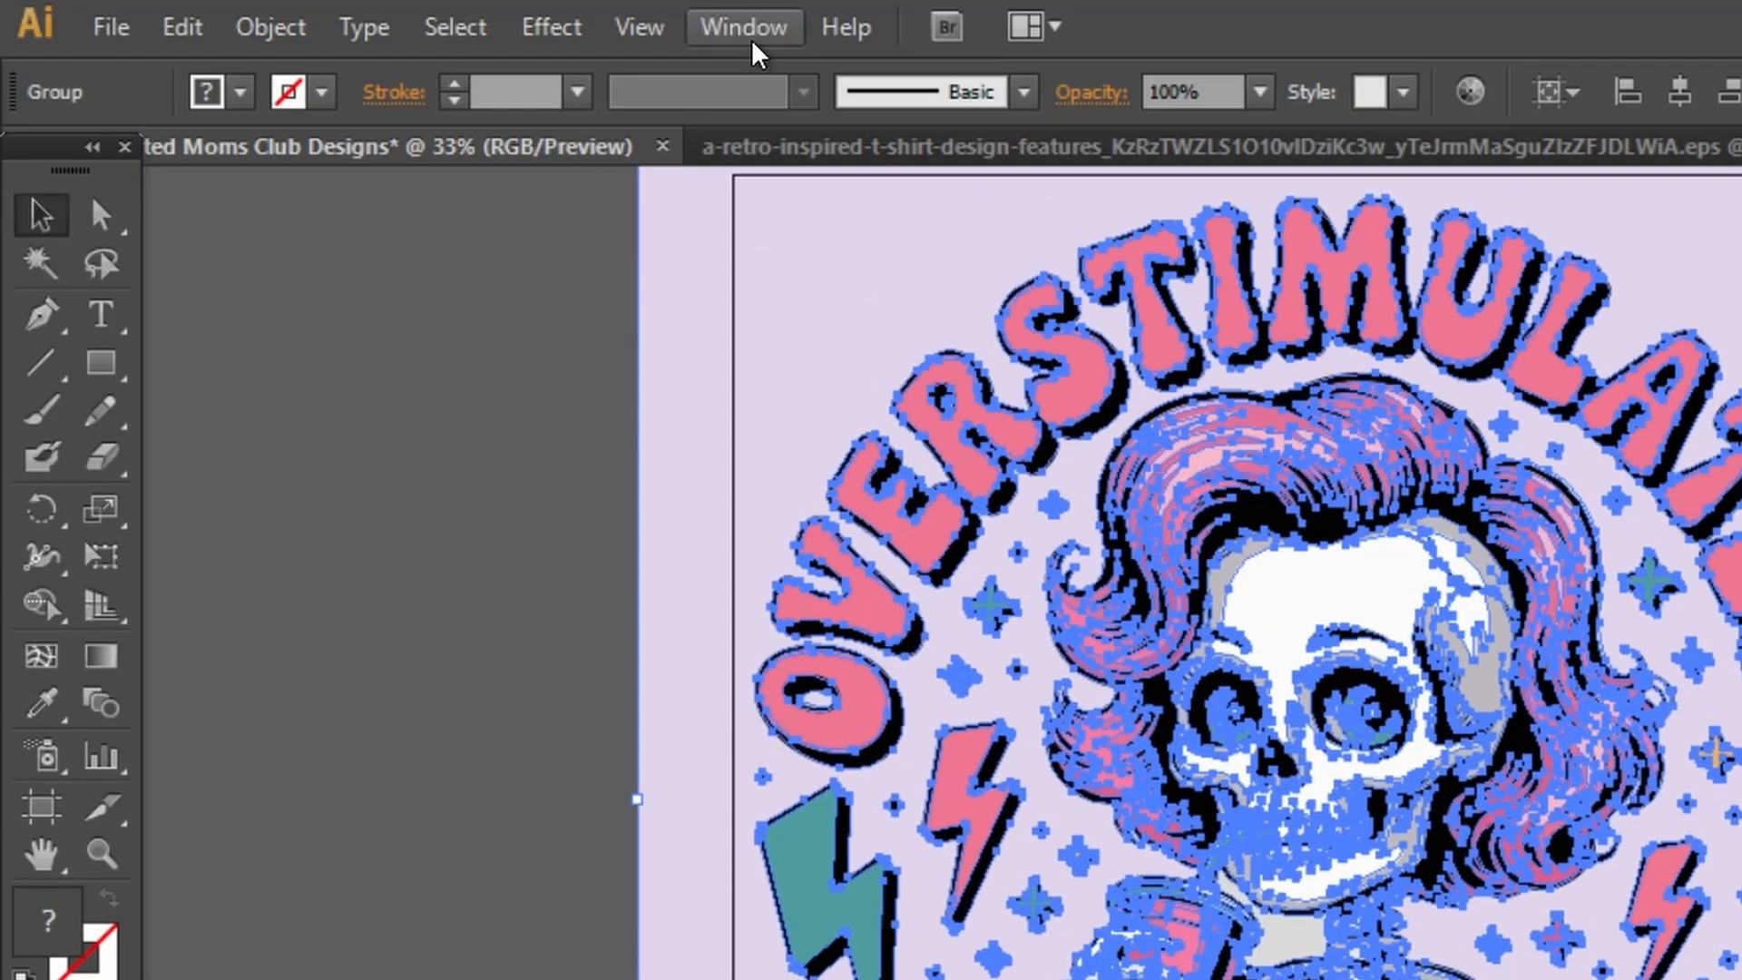
{"action": "left_click", "coordinate": [745, 28]}
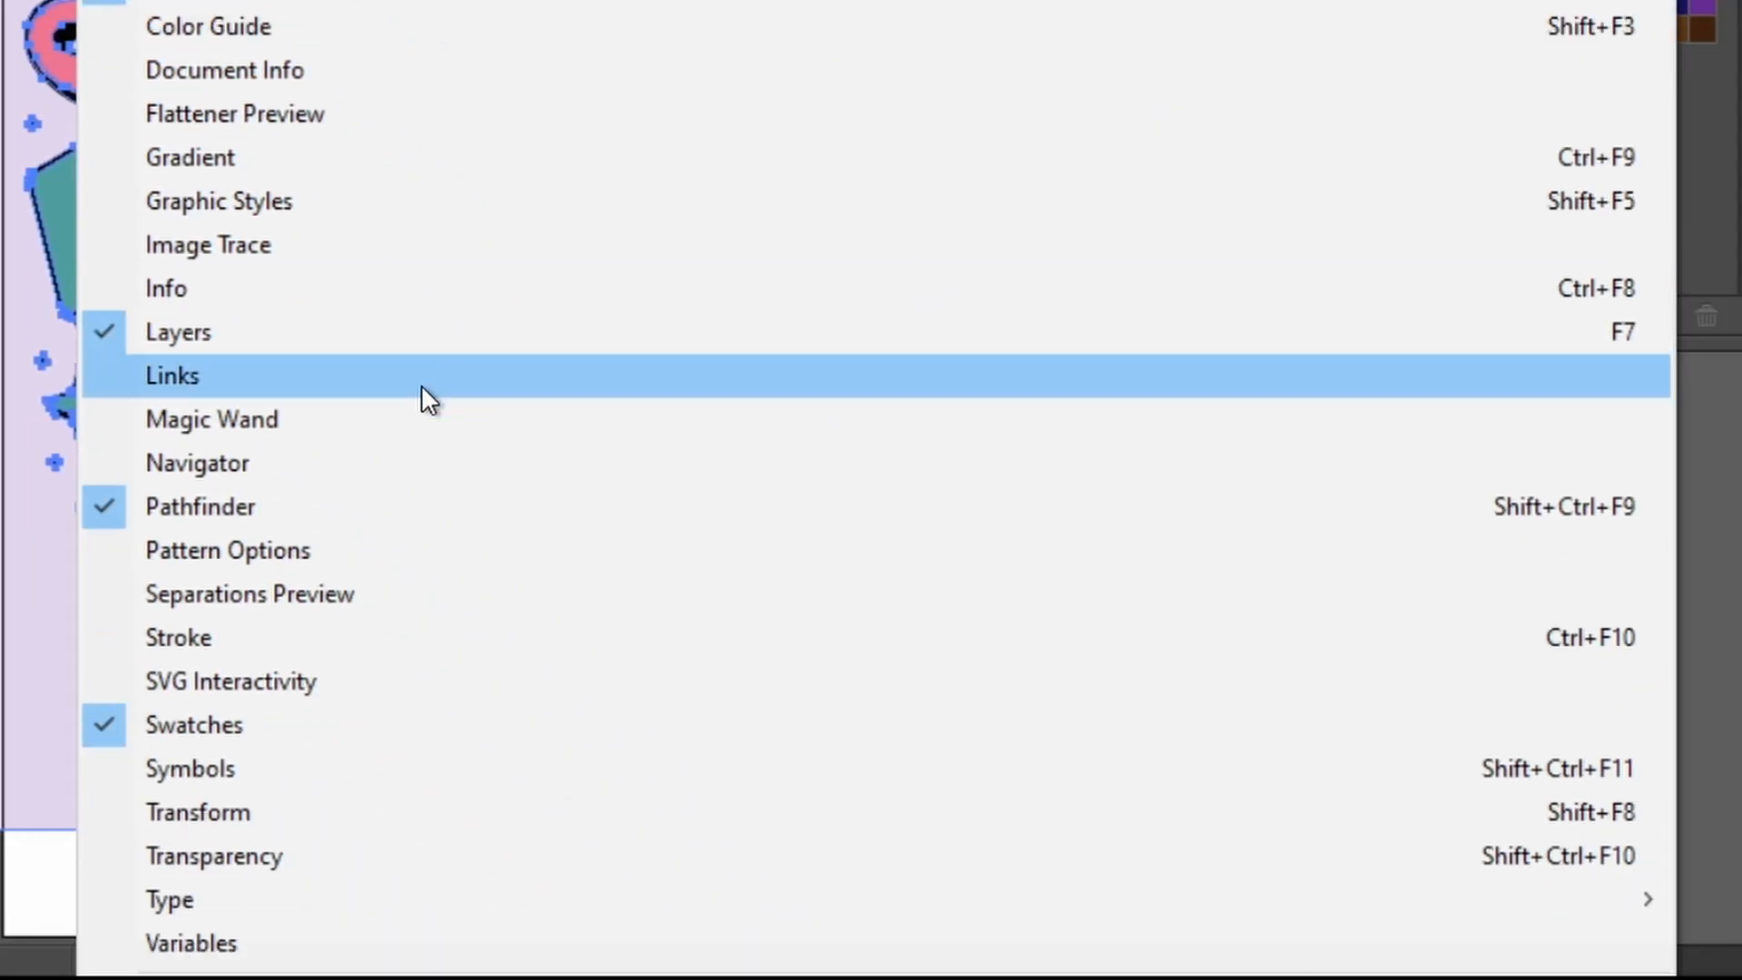
{"action": "left_click", "coordinate": [241, 516]}
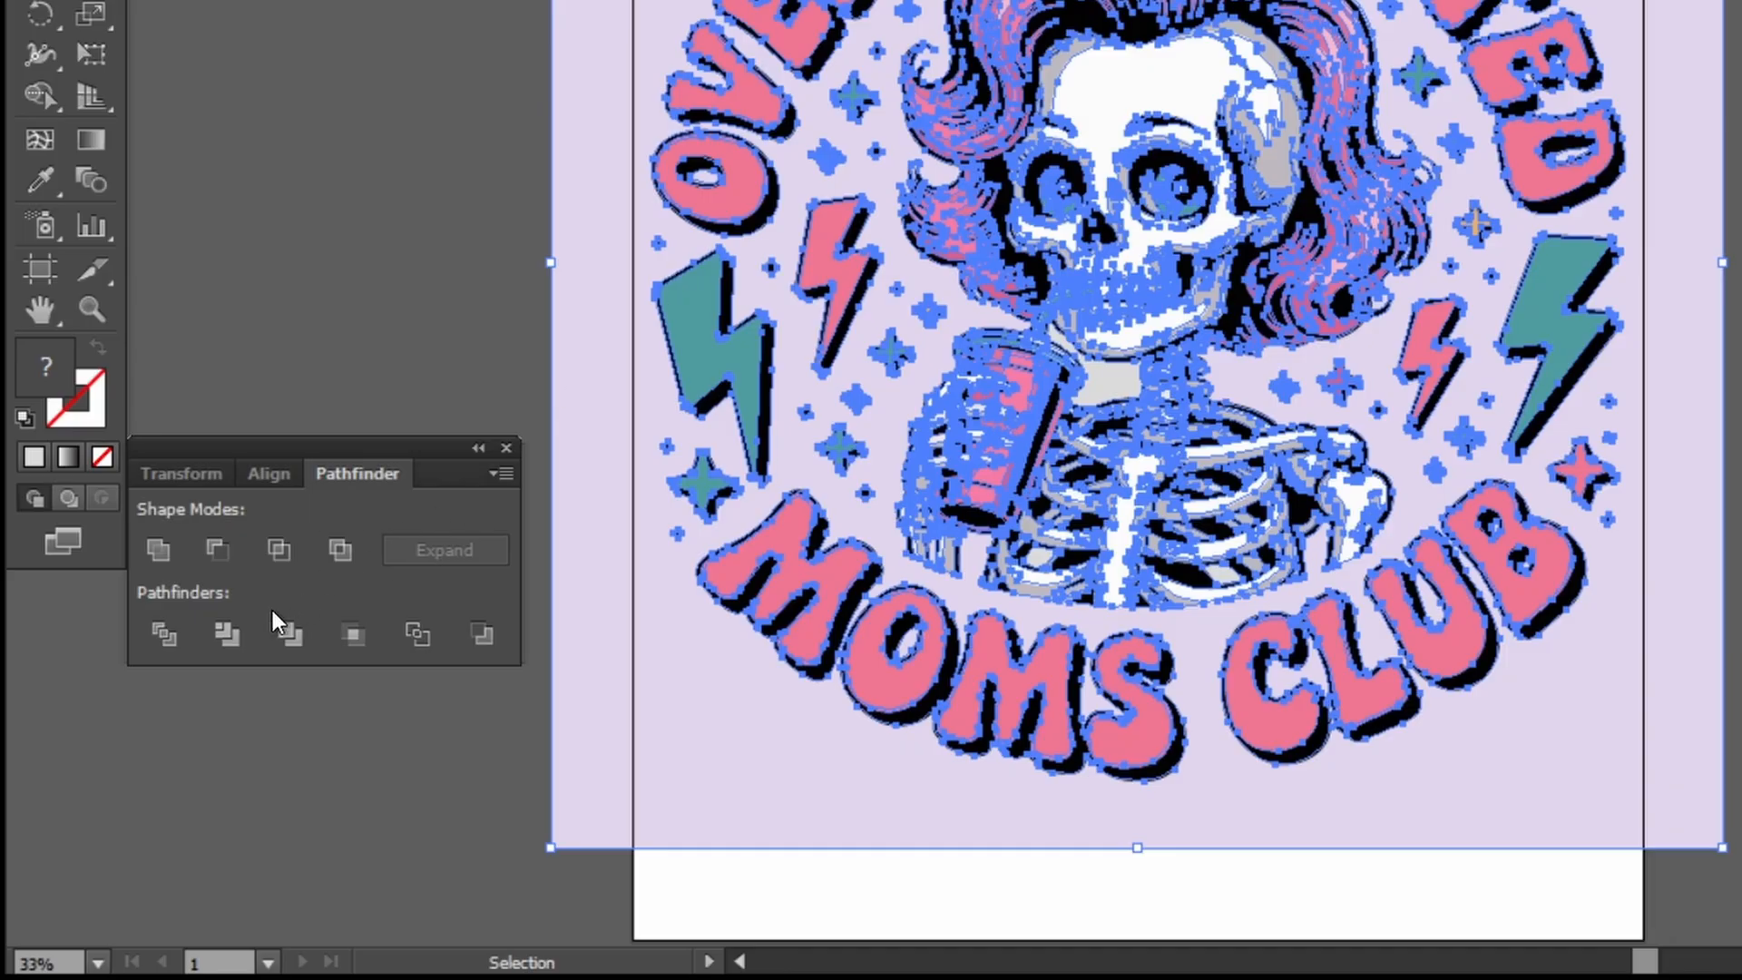
{"action": "left_click", "coordinate": [229, 640]}
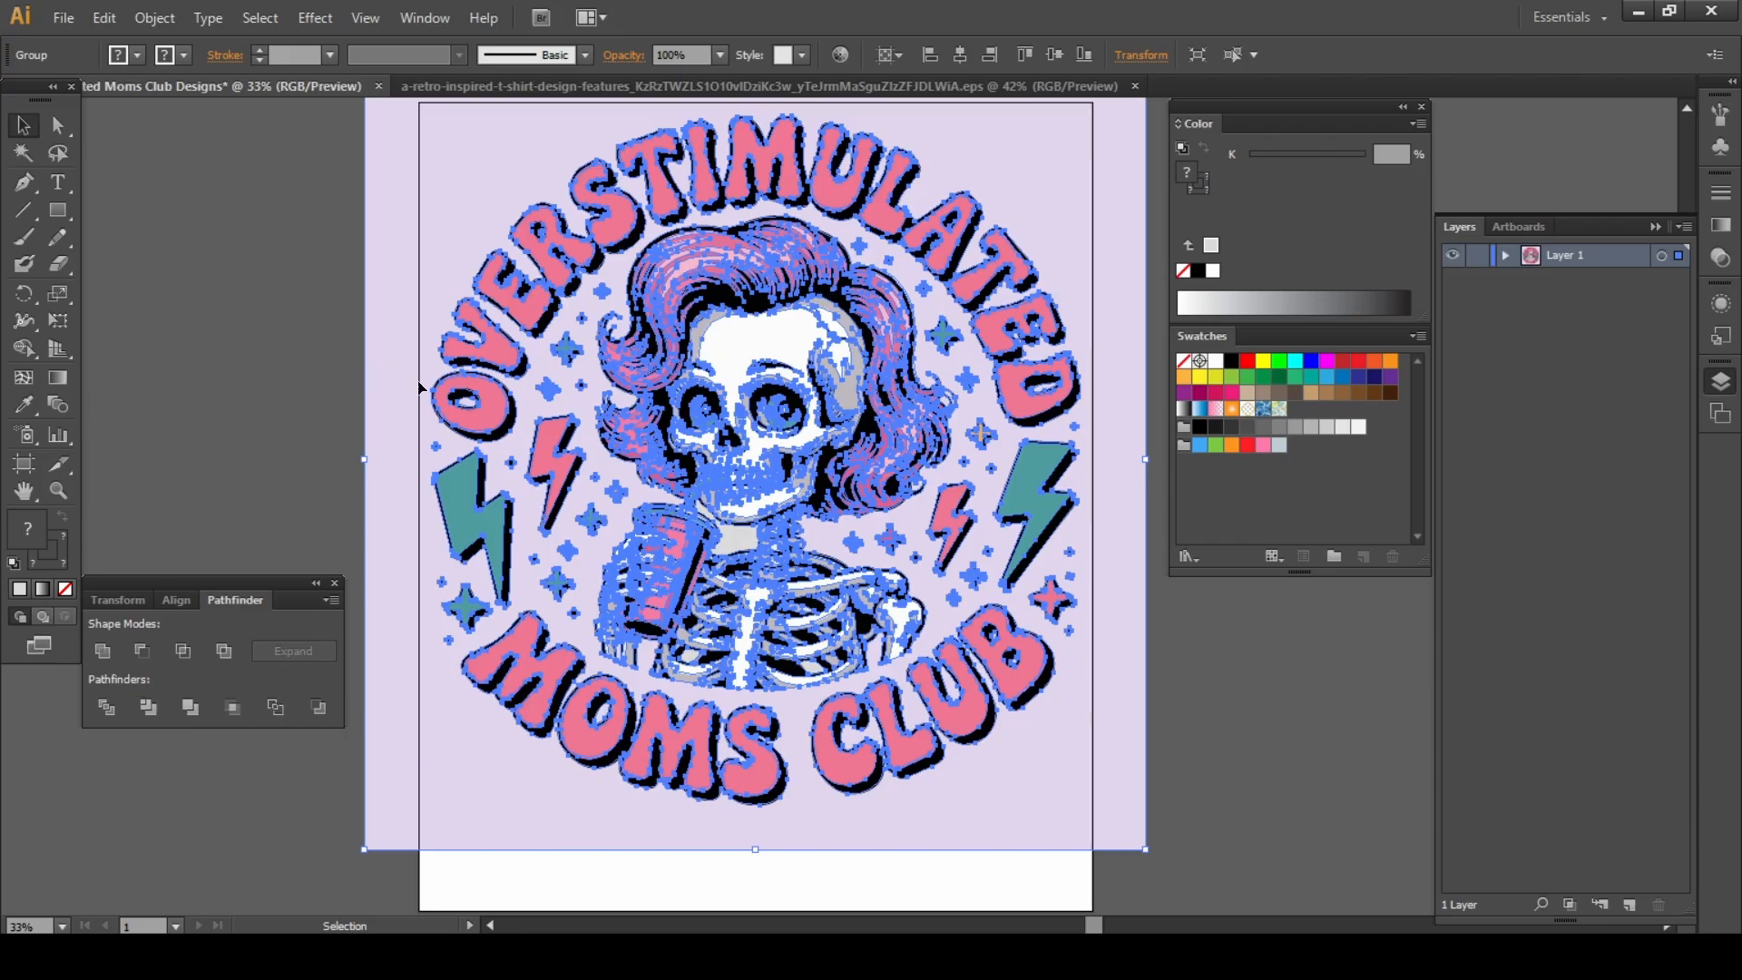
{"action": "left_click", "coordinate": [320, 400]}
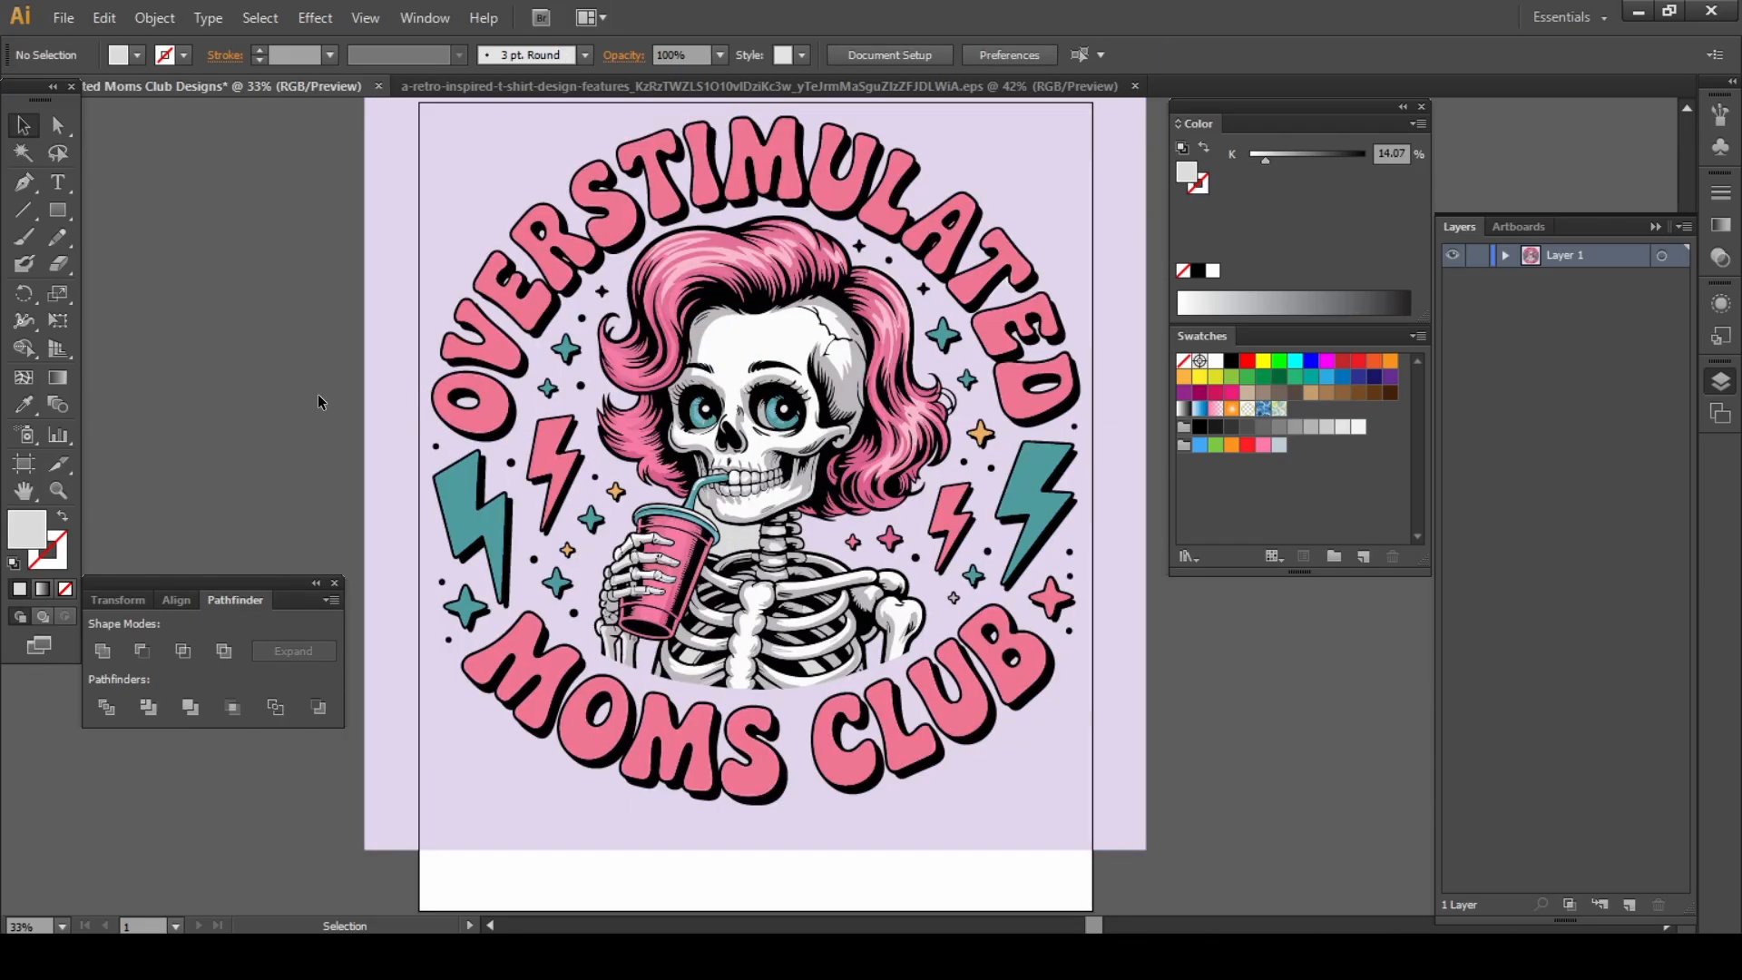
Step: Directly select the lavender background, extend the selection to all similar shapes, and delete them
{"action": "left_click", "coordinate": [62, 130]}
{"action": "left_click", "coordinate": [379, 379]}
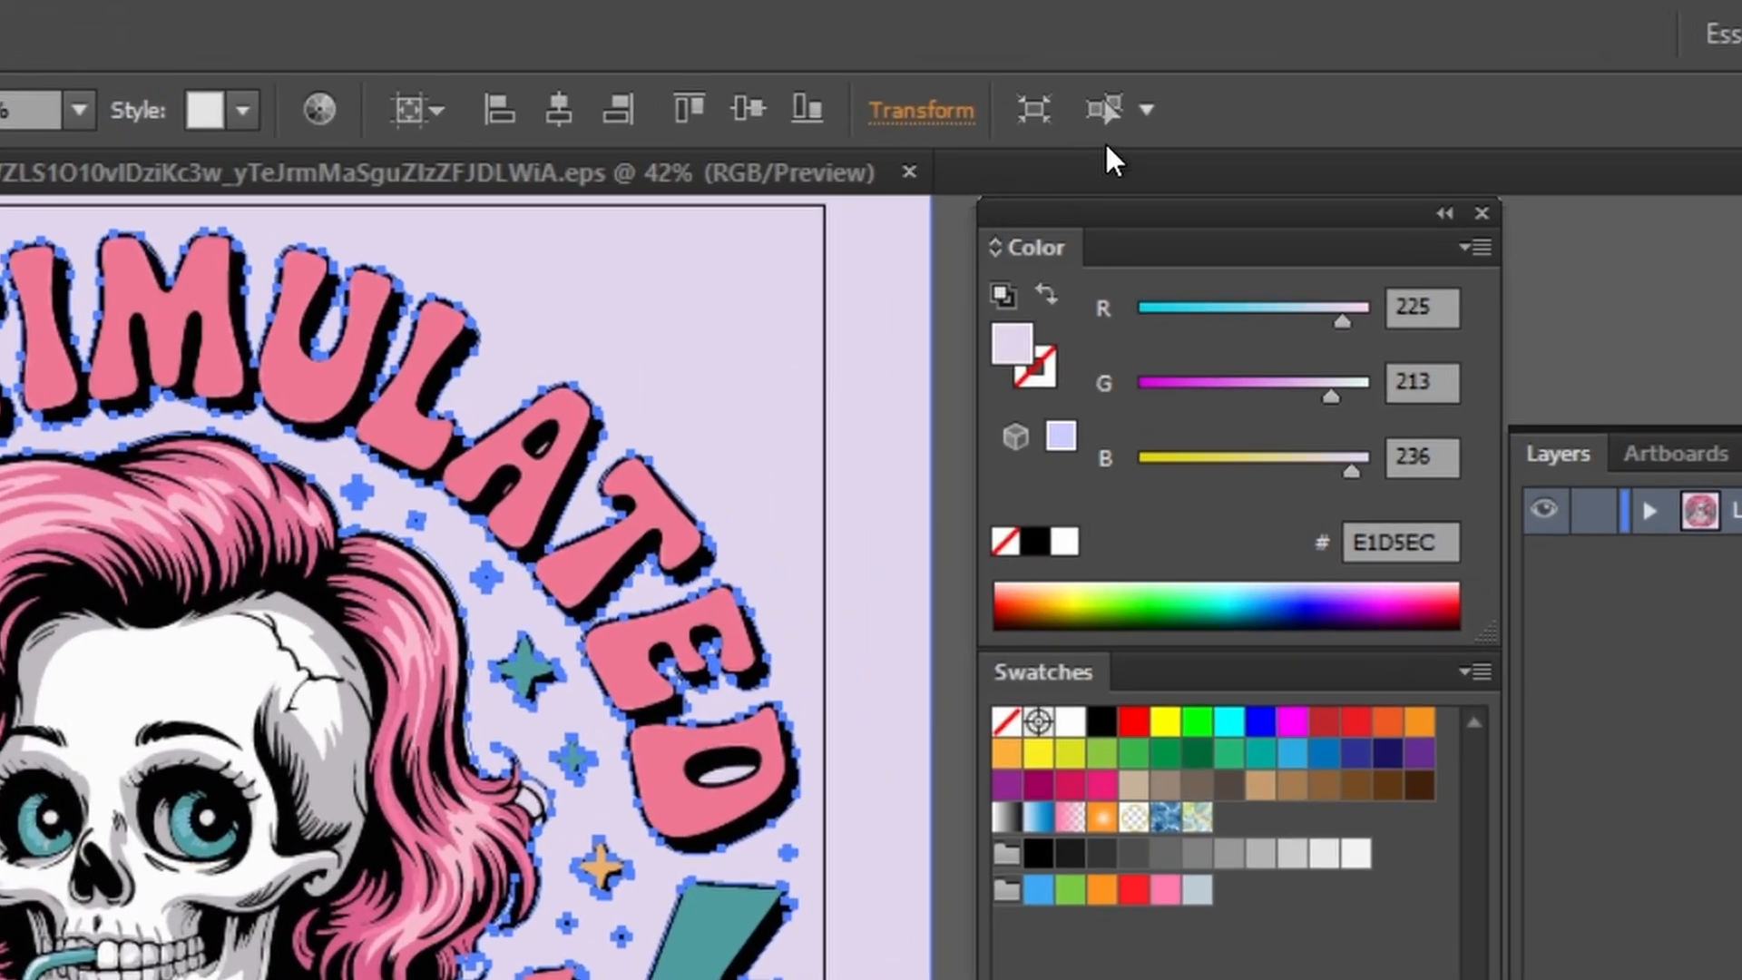
{"action": "left_click", "coordinate": [1118, 127]}
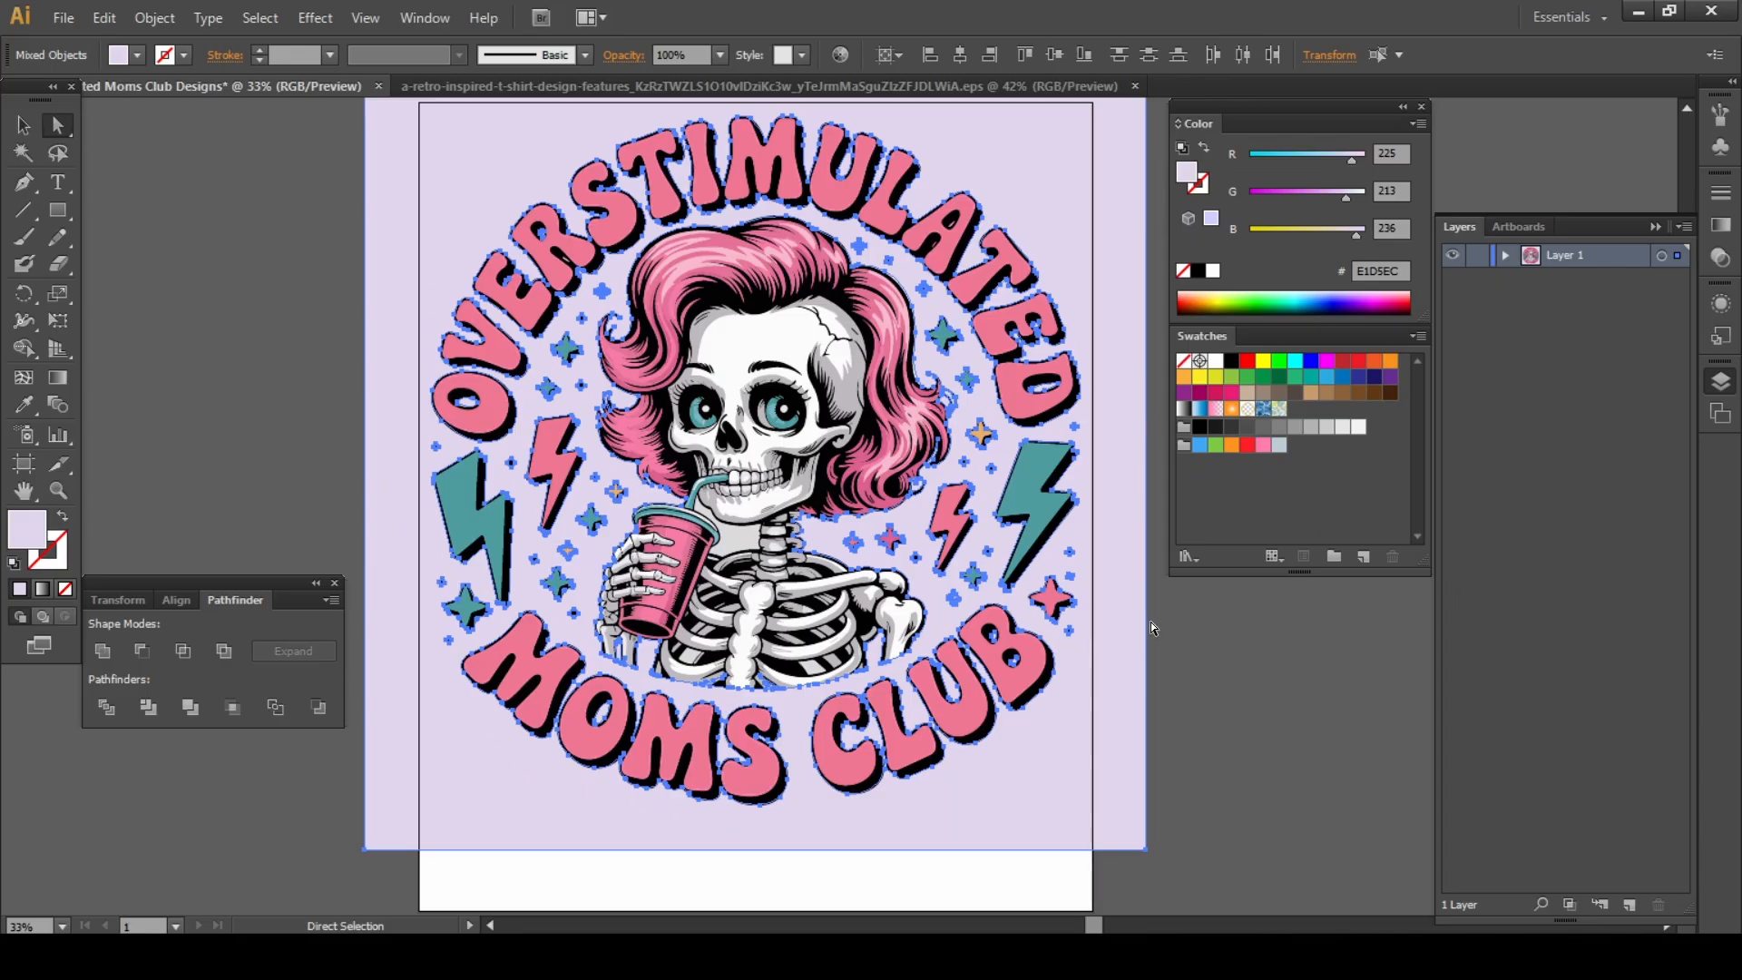
{"action": "key", "text": "Delete"}
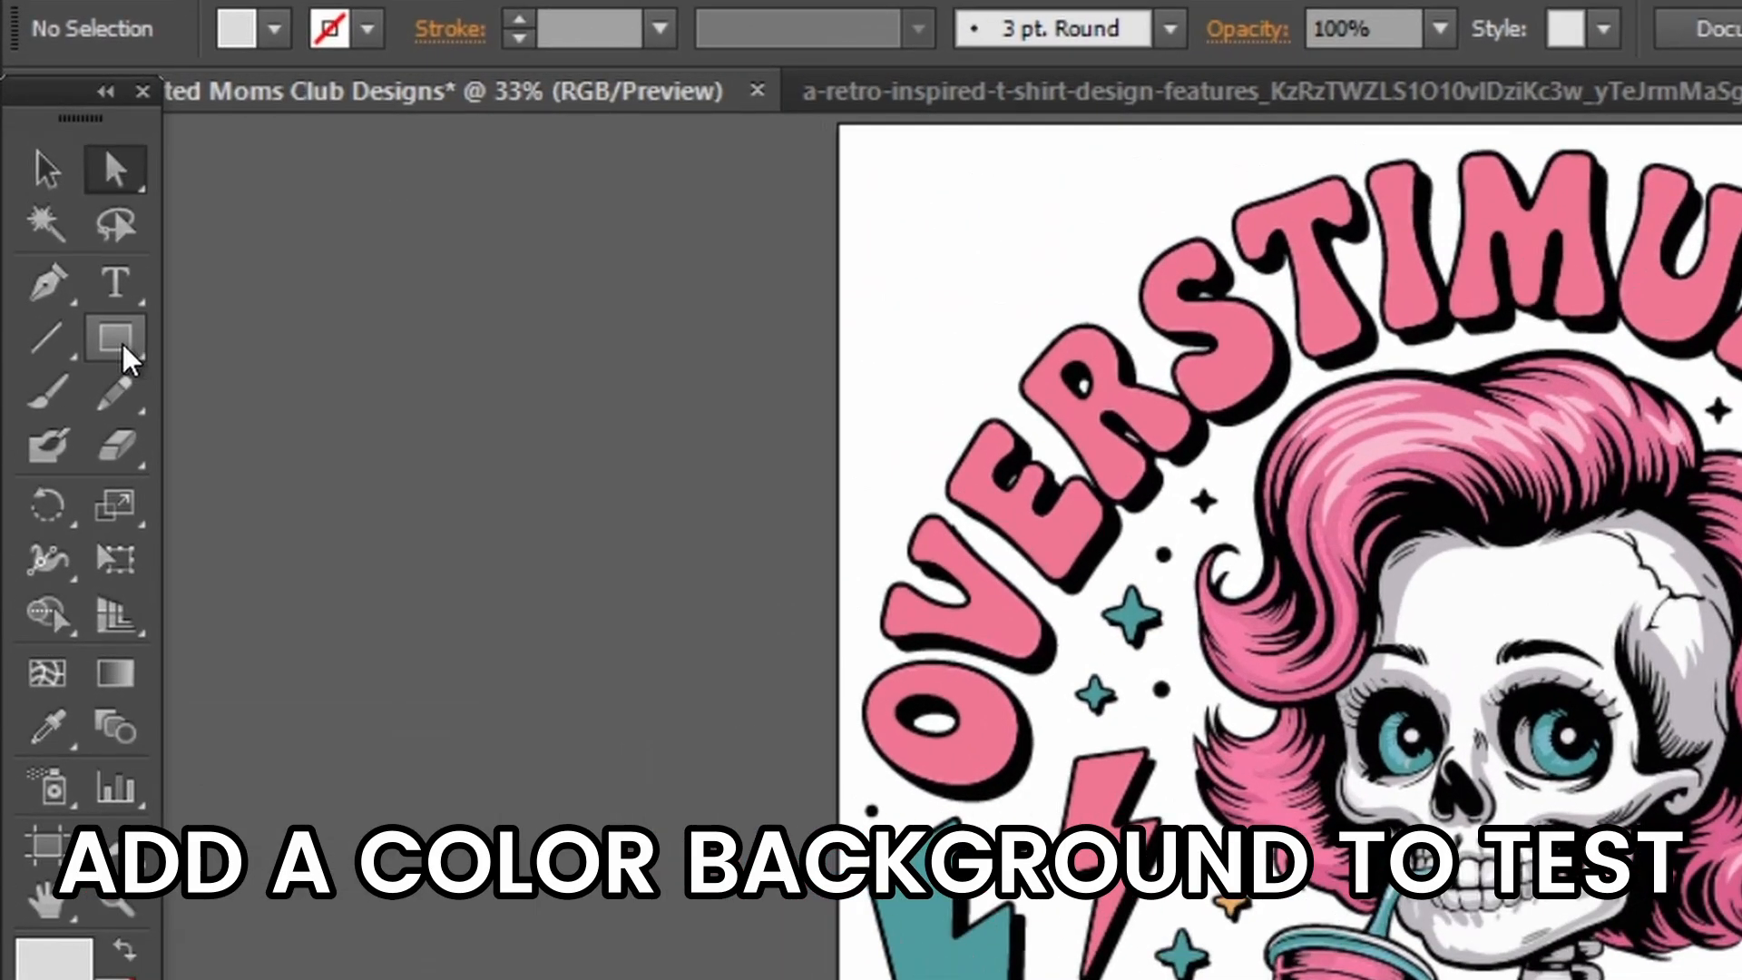
Step: Create a rectangle 25 in wide and 30 in high as a test background
{"action": "left_click", "coordinate": [61, 215]}
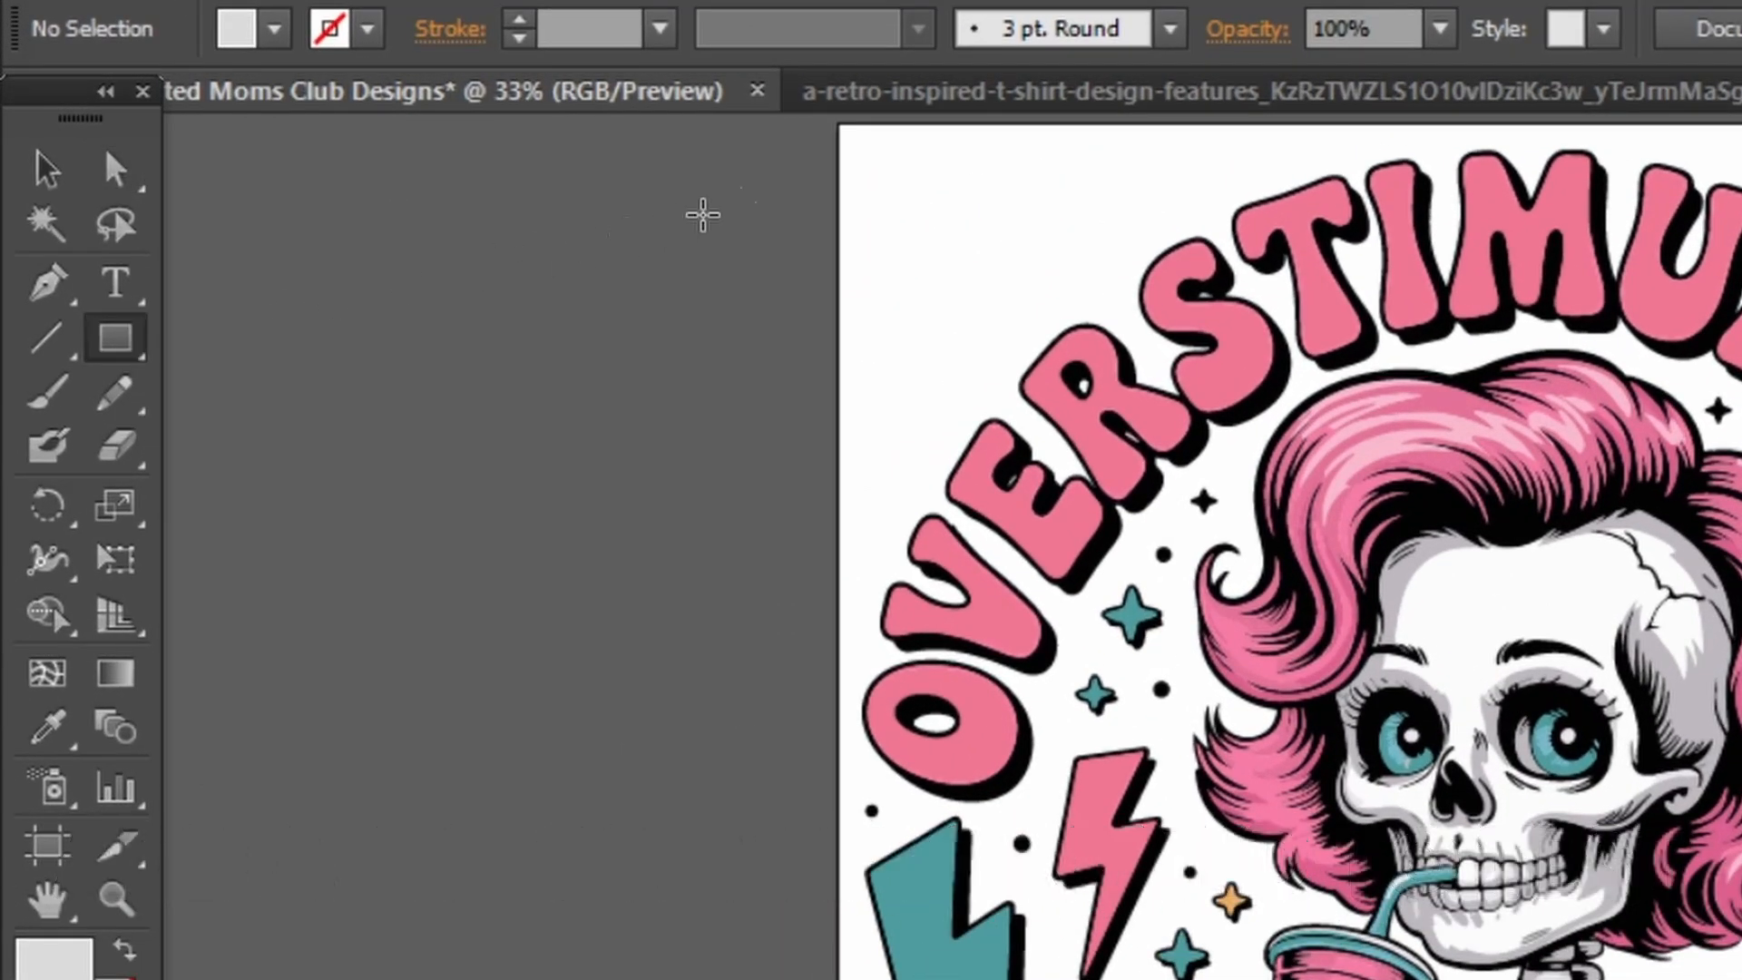
{"action": "left_click", "coordinate": [838, 133]}
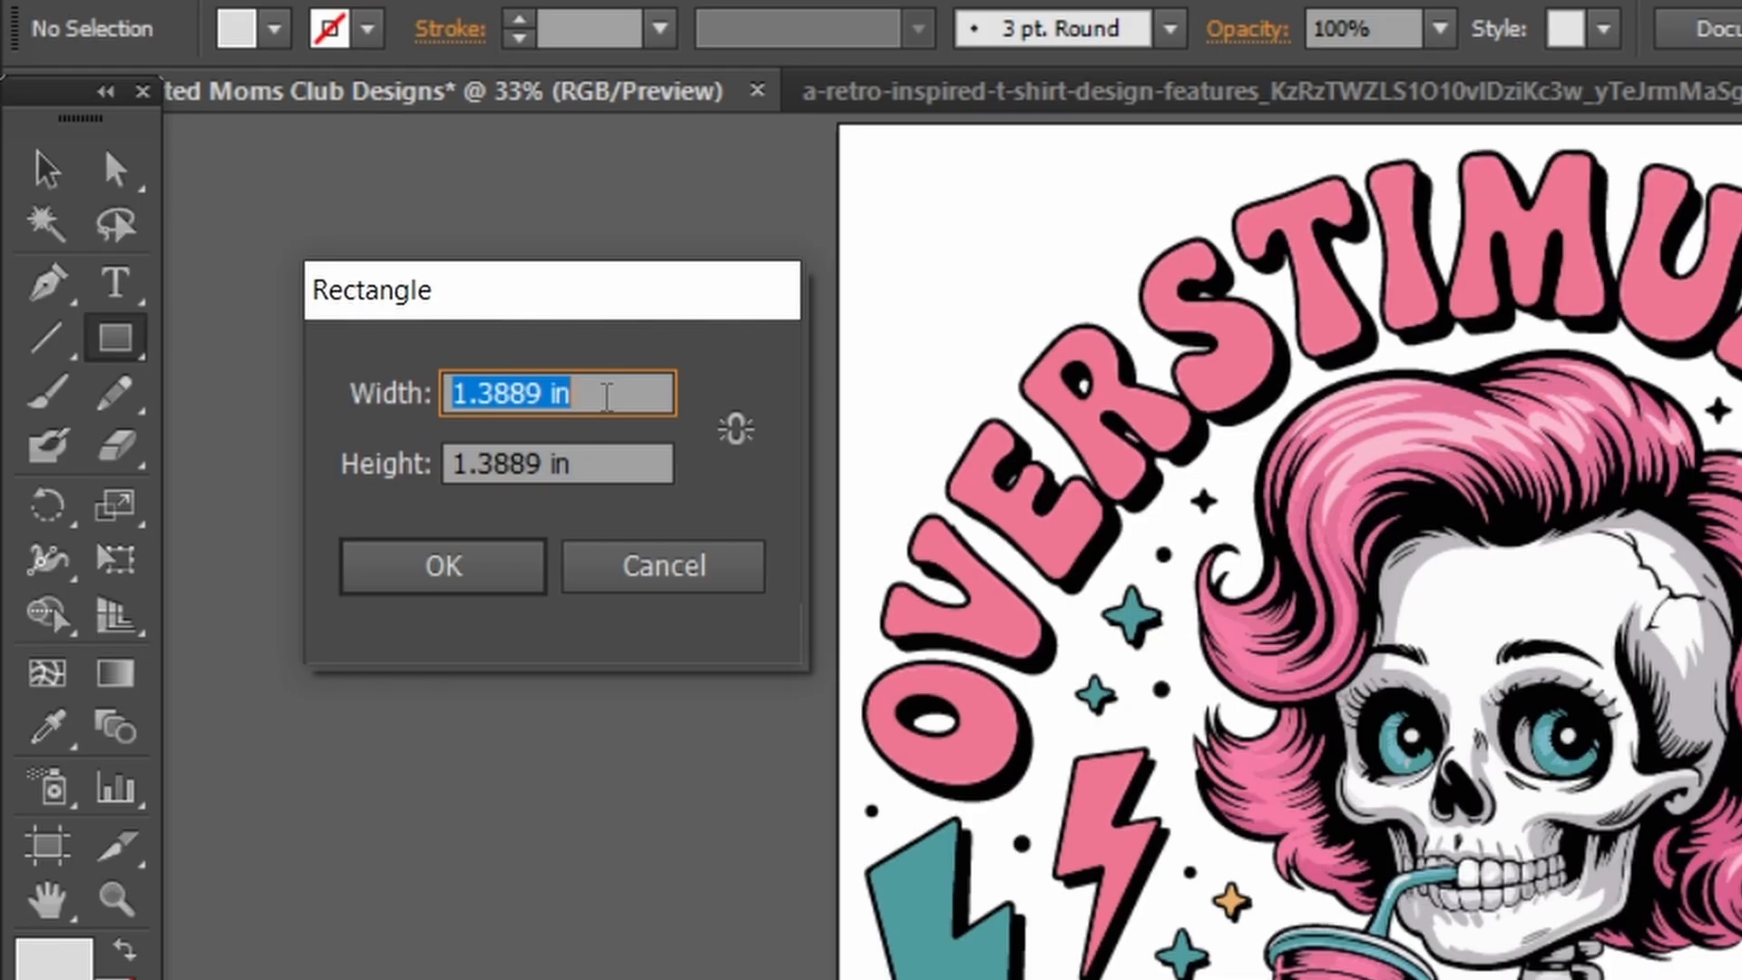
{"action": "type", "text": "25"}
{"action": "key", "text": "Tab"}
{"action": "type", "text": "30"}
{"action": "key", "text": "Tab"}
{"action": "key", "text": "Return"}
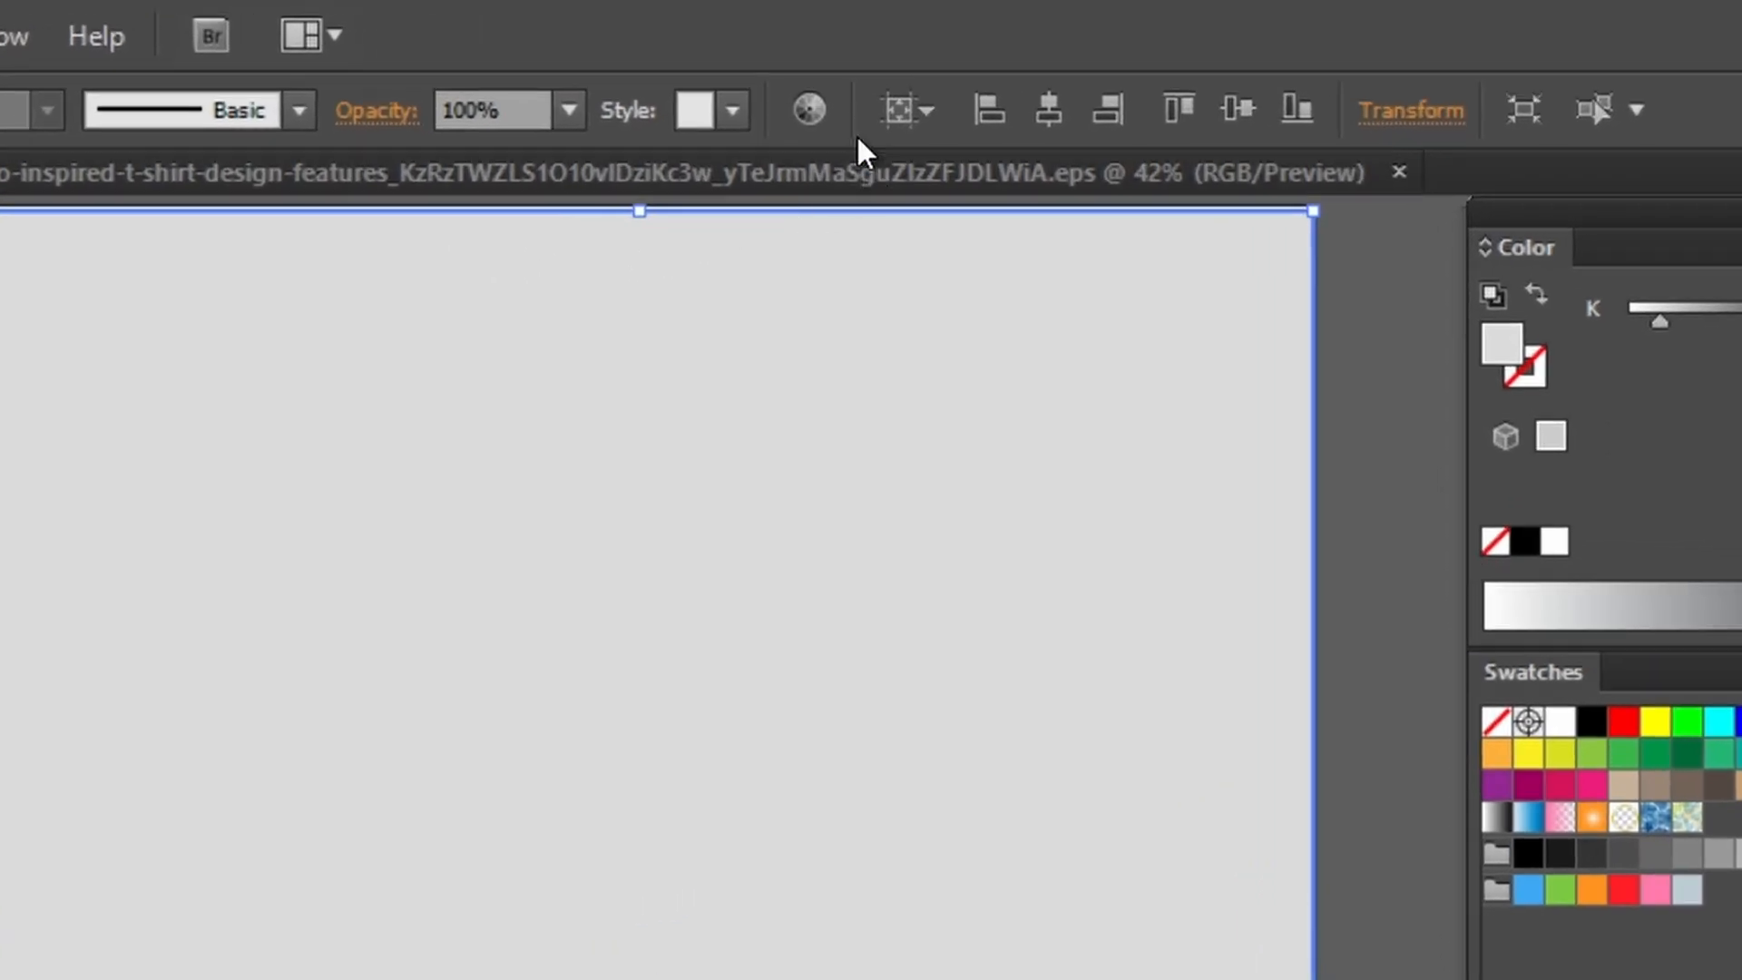
Step: Center the rectangle horizontally and vertically on the artboard
{"action": "left_click", "coordinate": [925, 111]}
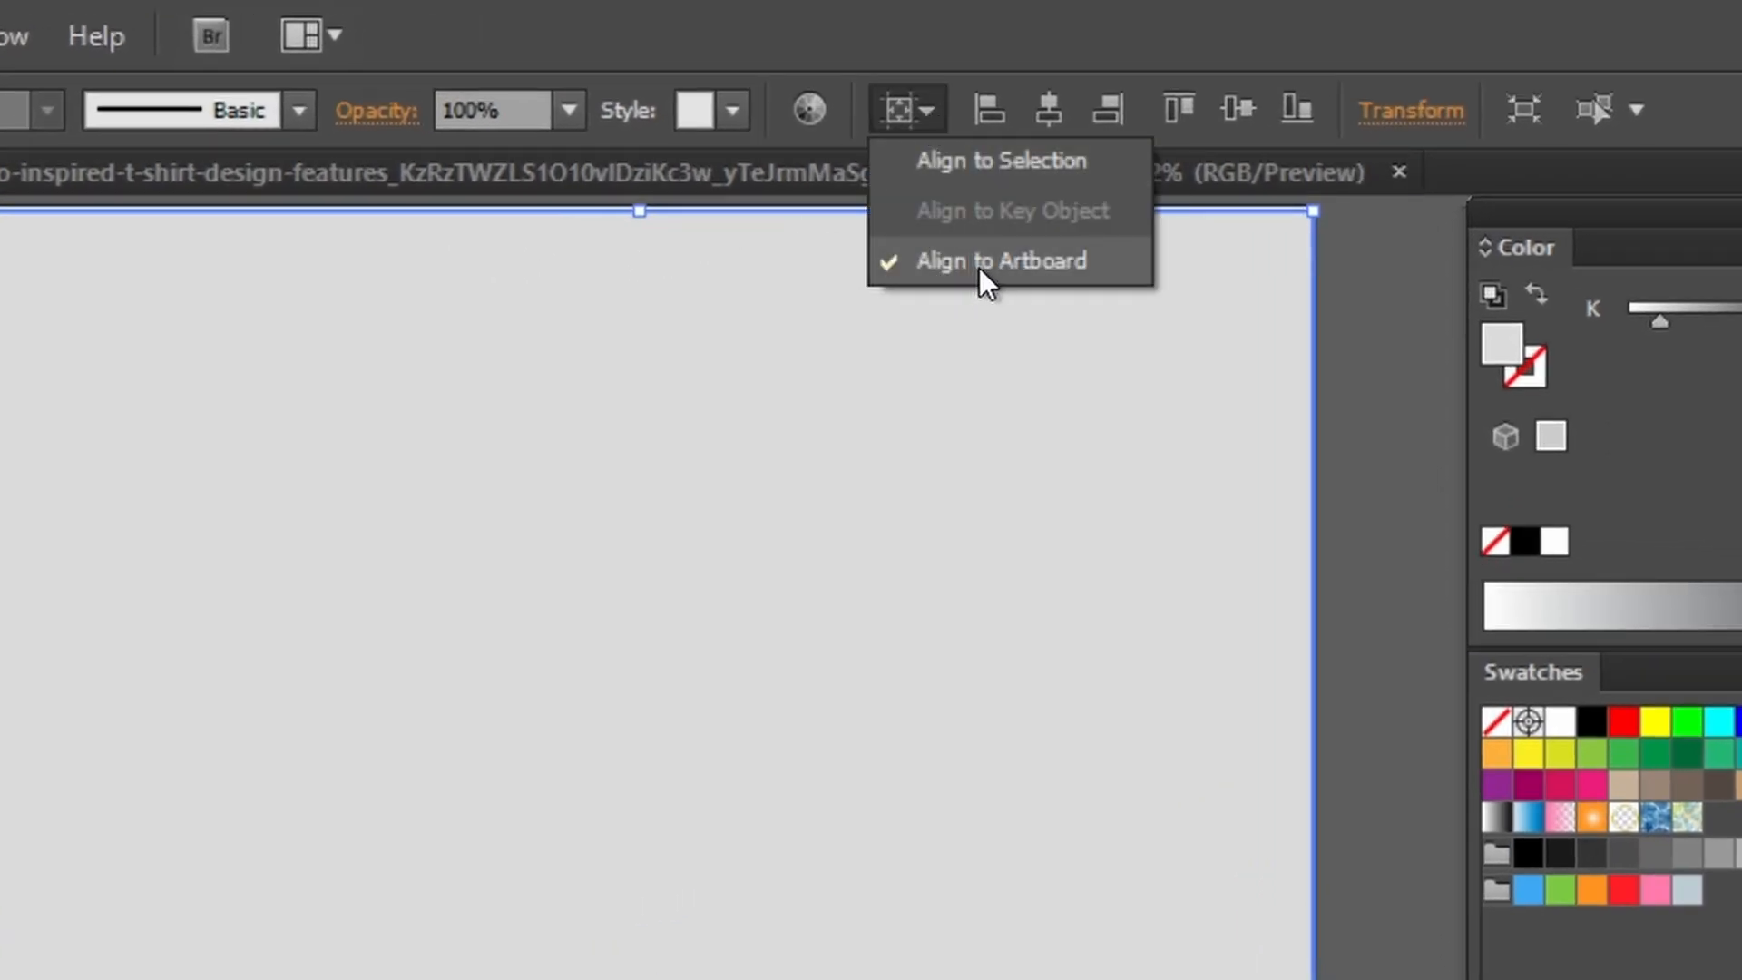
{"action": "left_click", "coordinate": [977, 30]}
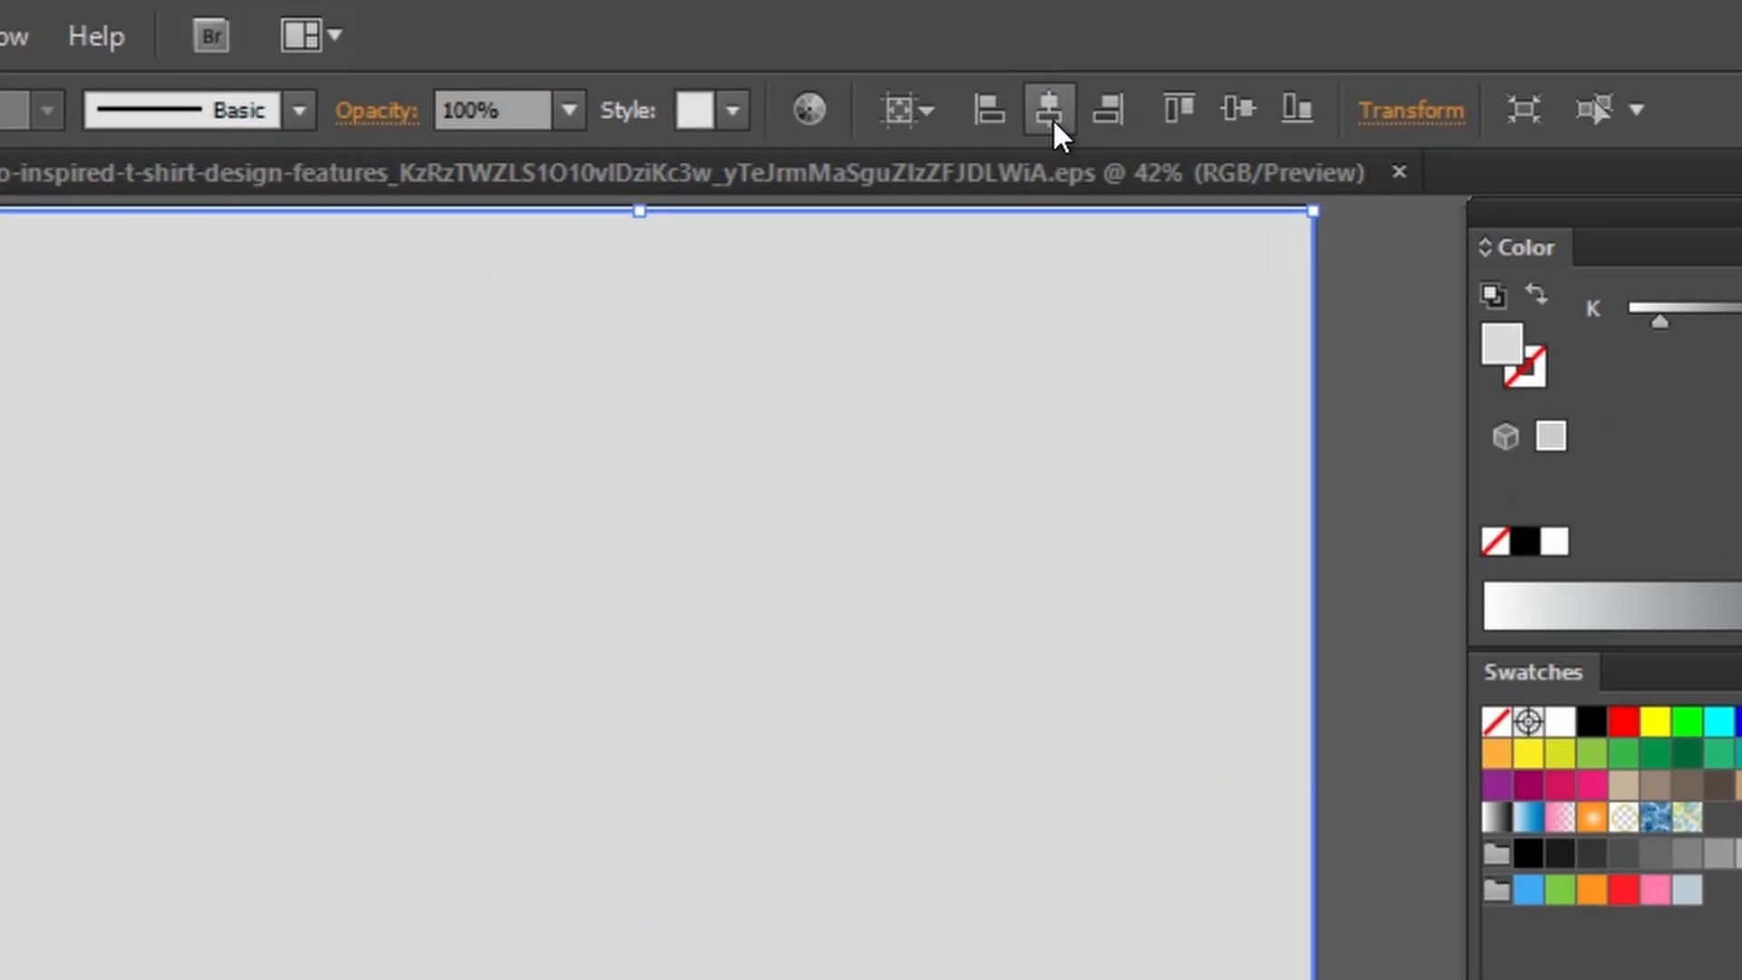
{"action": "left_click", "coordinate": [1236, 113]}
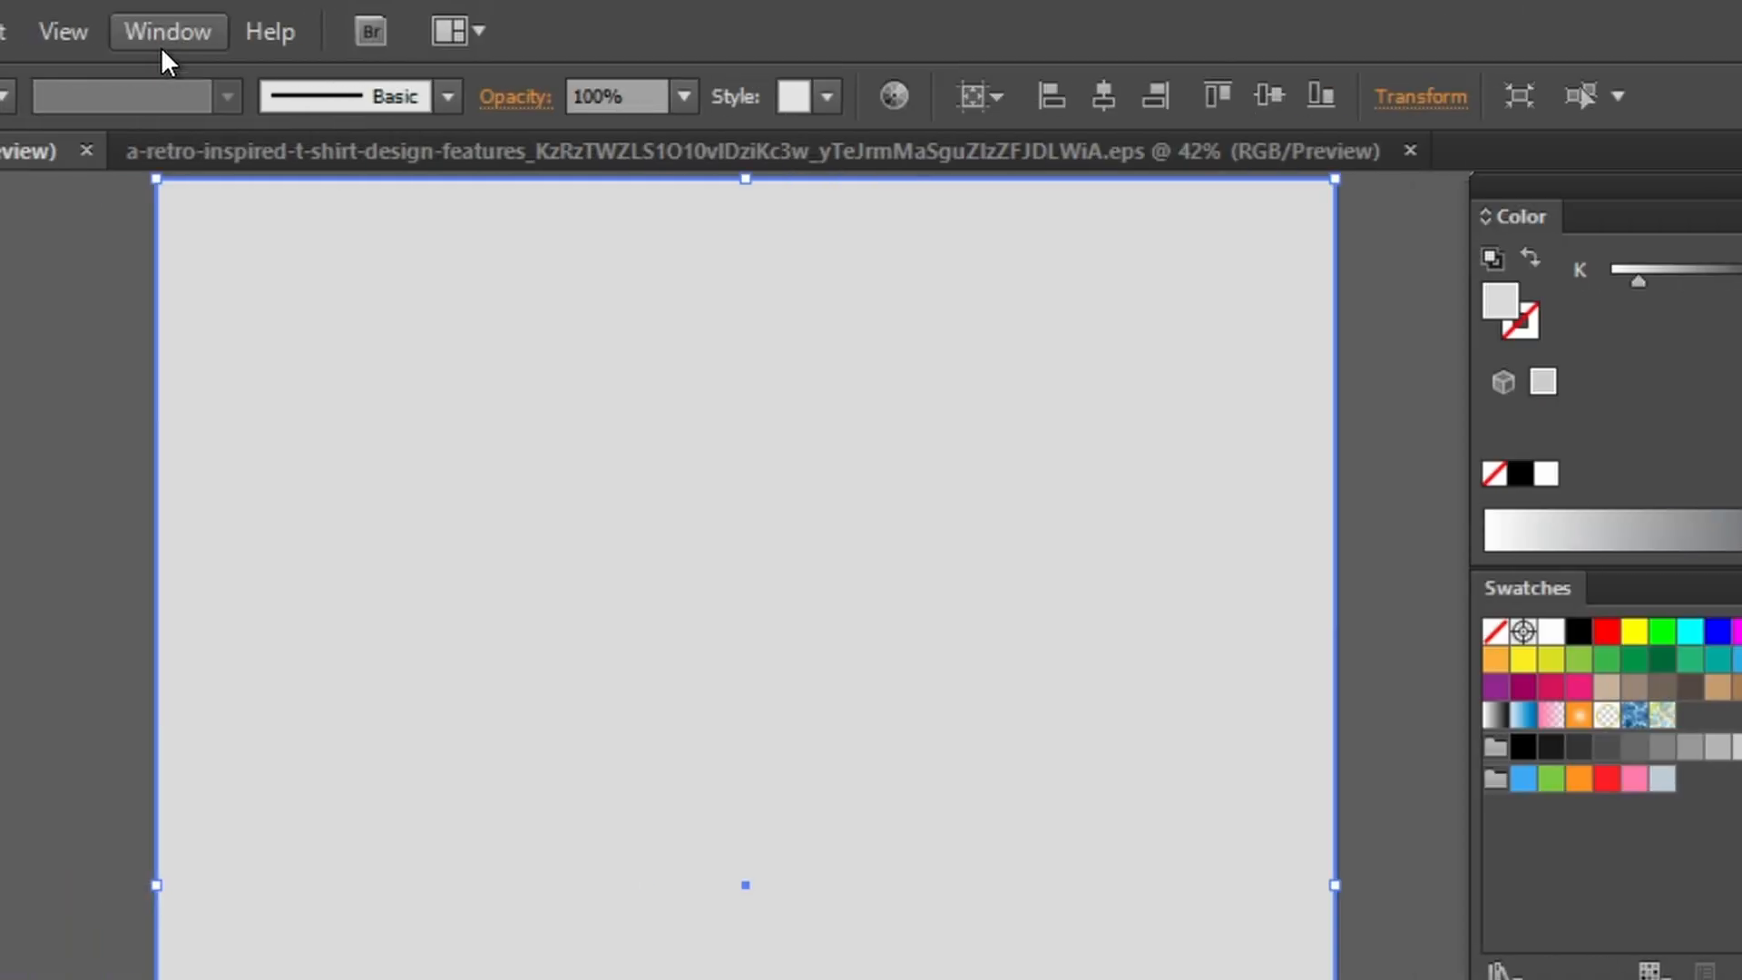
Step: Expand Layer 1 in the layer list and move the rectangle's path below the artwork group
{"action": "left_click", "coordinate": [164, 34]}
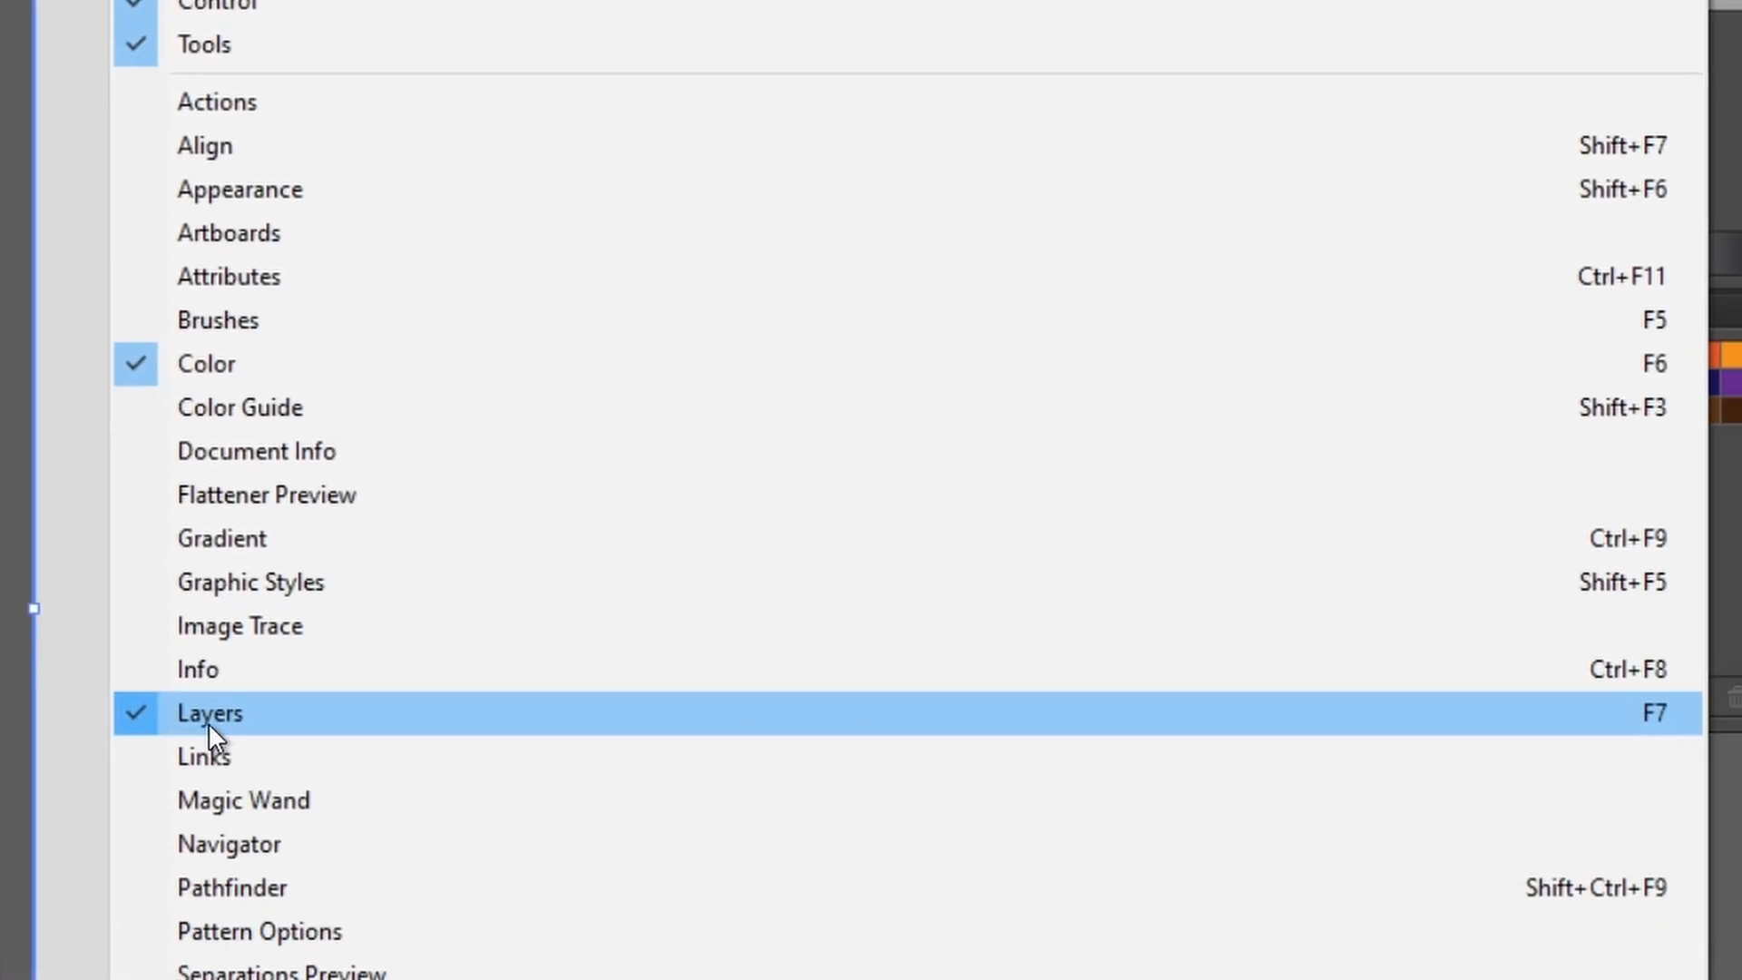
{"action": "left_click", "coordinate": [208, 722]}
{"action": "left_click", "coordinate": [1266, 365]}
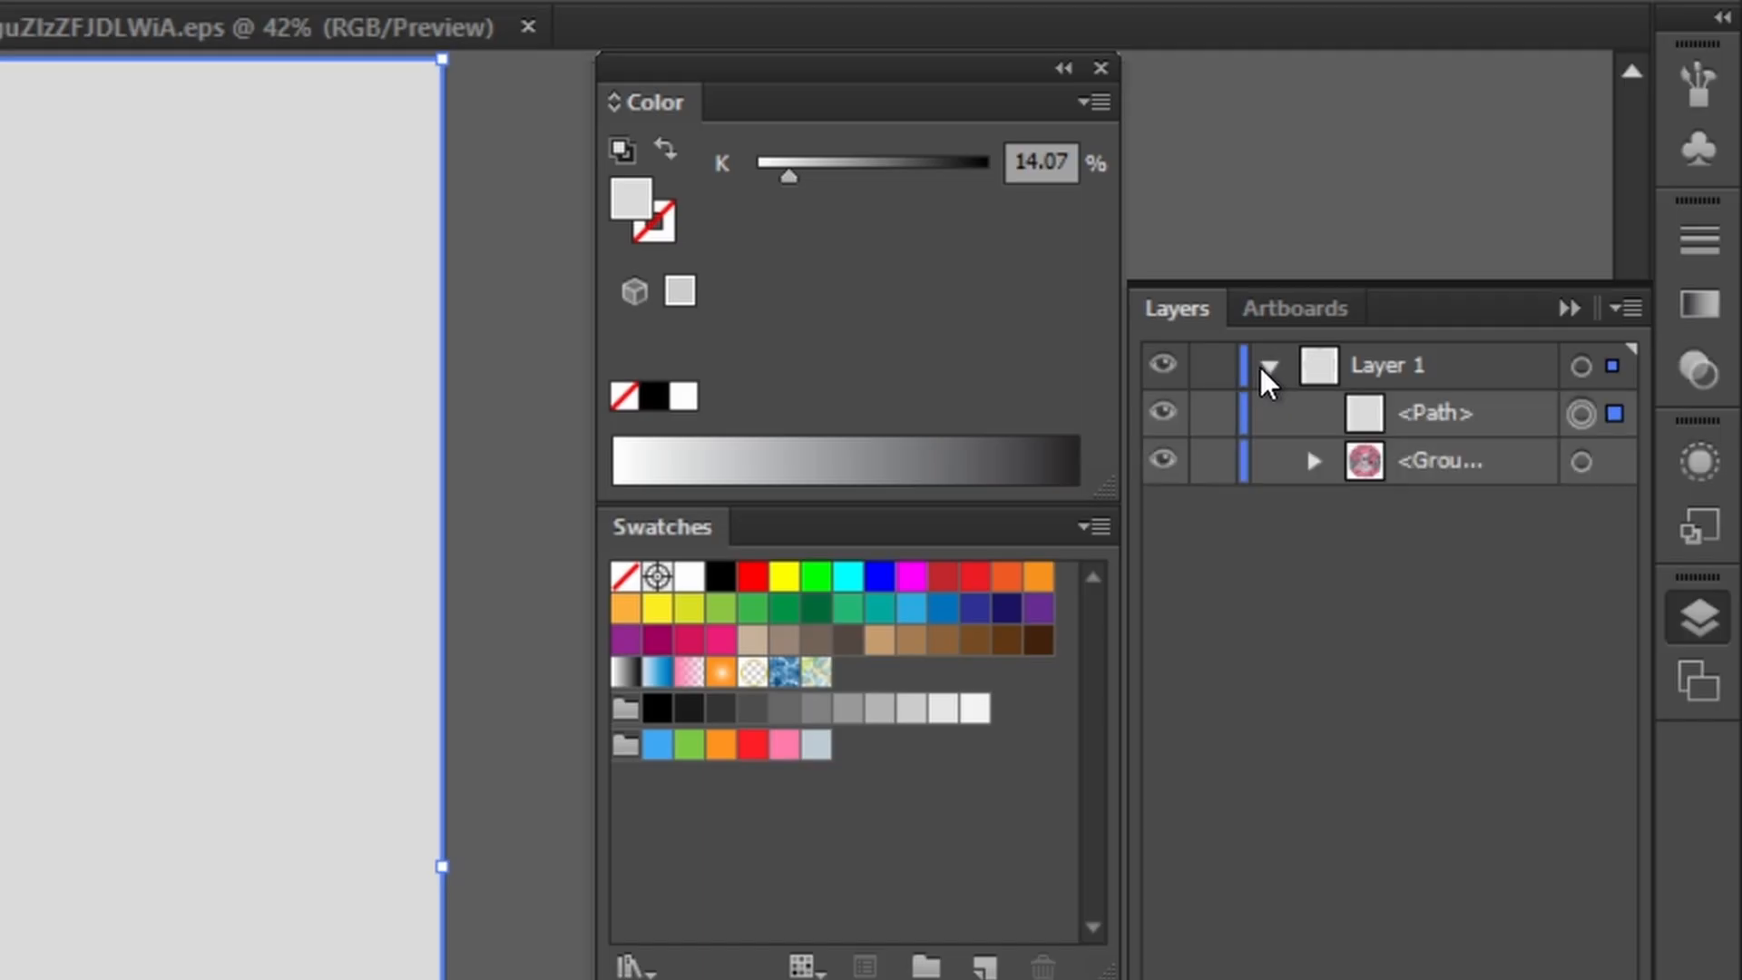
{"action": "left_click", "coordinate": [1415, 411]}
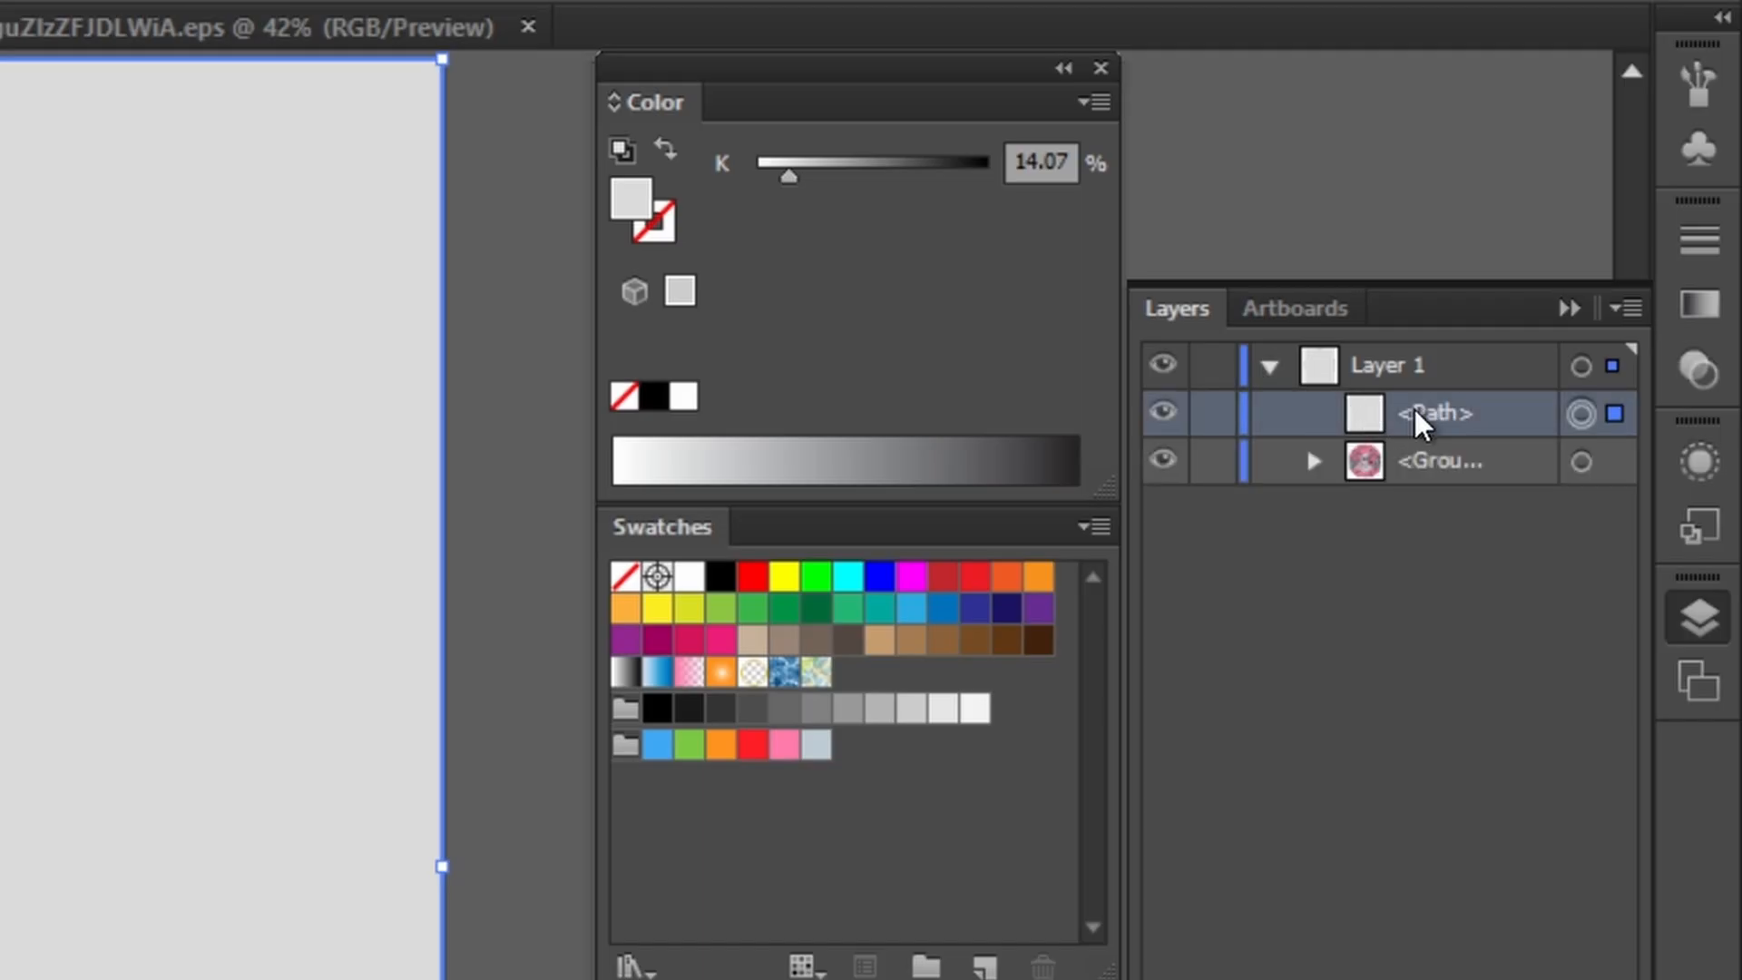
{"action": "left_click_drag", "start_coordinate": [1415, 416], "coordinate": [1482, 493]}
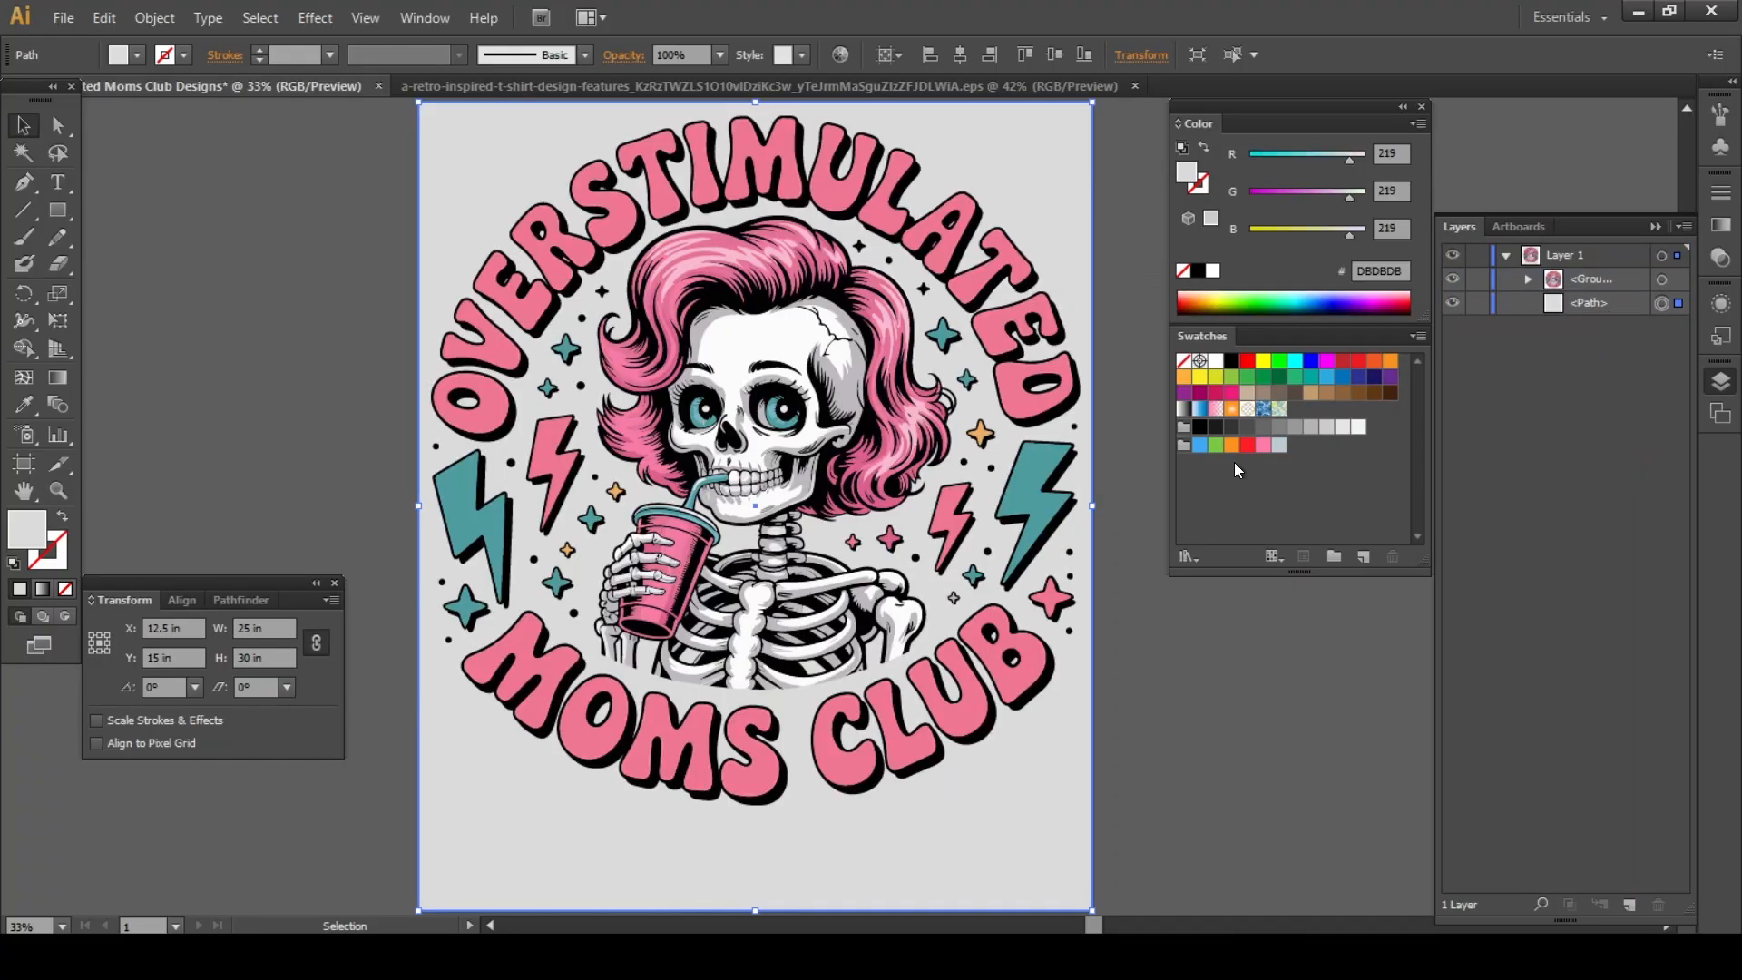
Step: Test the background rectangle in blue, green and orange, set its fill to dark gray 4D4D4D, and deselect it
{"action": "left_click", "coordinate": [1199, 445]}
{"action": "left_click", "coordinate": [1216, 444]}
{"action": "left_click", "coordinate": [1231, 444]}
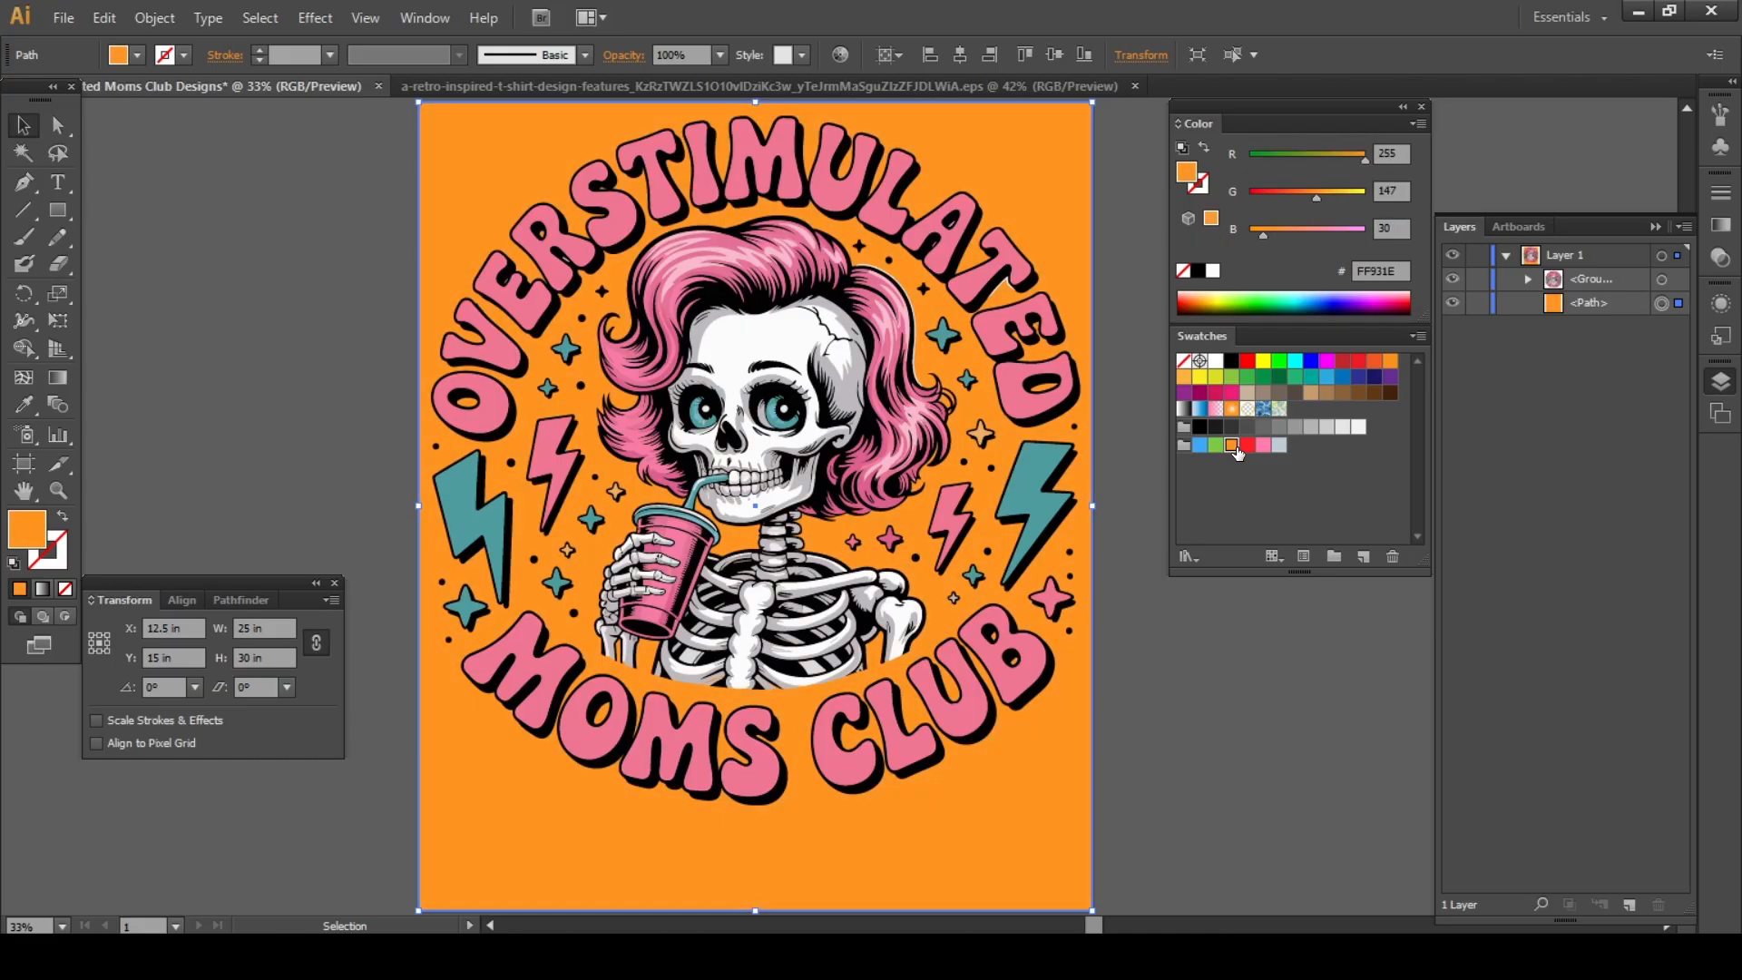
{"action": "left_click", "coordinate": [1216, 427]}
{"action": "left_click", "coordinate": [1248, 426]}
{"action": "key", "text": "ctrl+shift+a"}
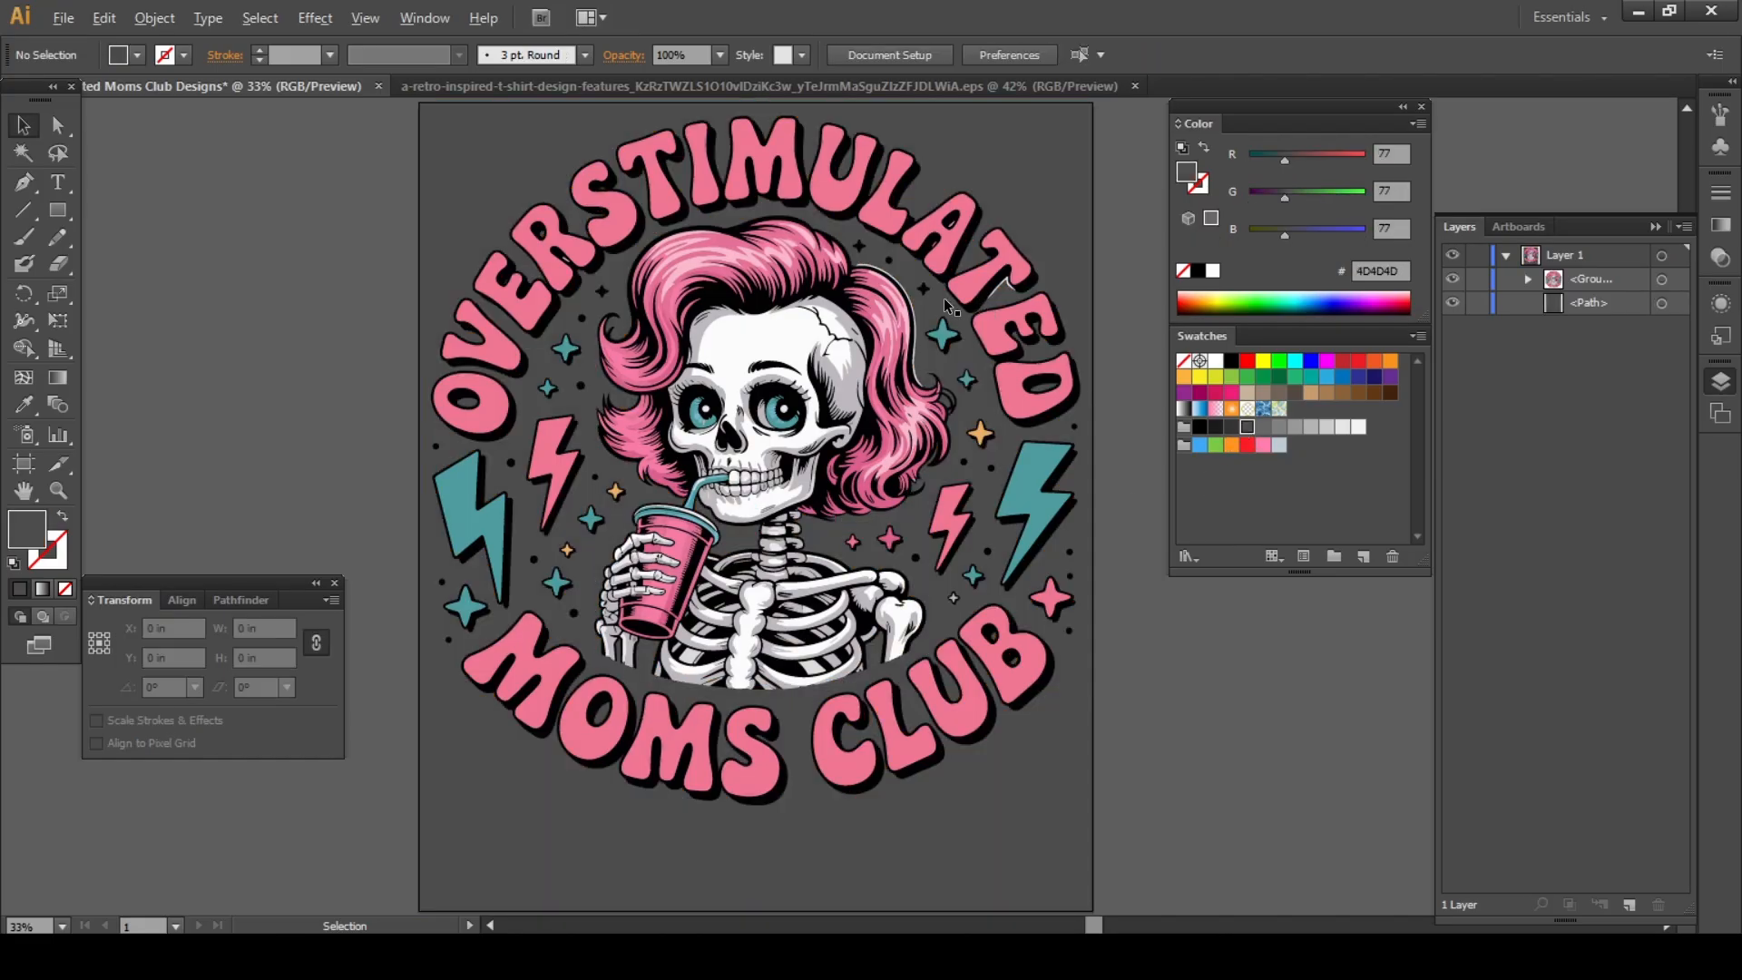
Step: Delete the stray pale slivers along the hair's outer edge and between the letters T and E, and return to the full artboard
{"action": "scroll", "coordinate": [944, 302], "scroll_direction": "up", "scroll_amount": 4}
{"action": "left_click_drag", "start_coordinate": [945, 311], "coordinate": [682, 408]}
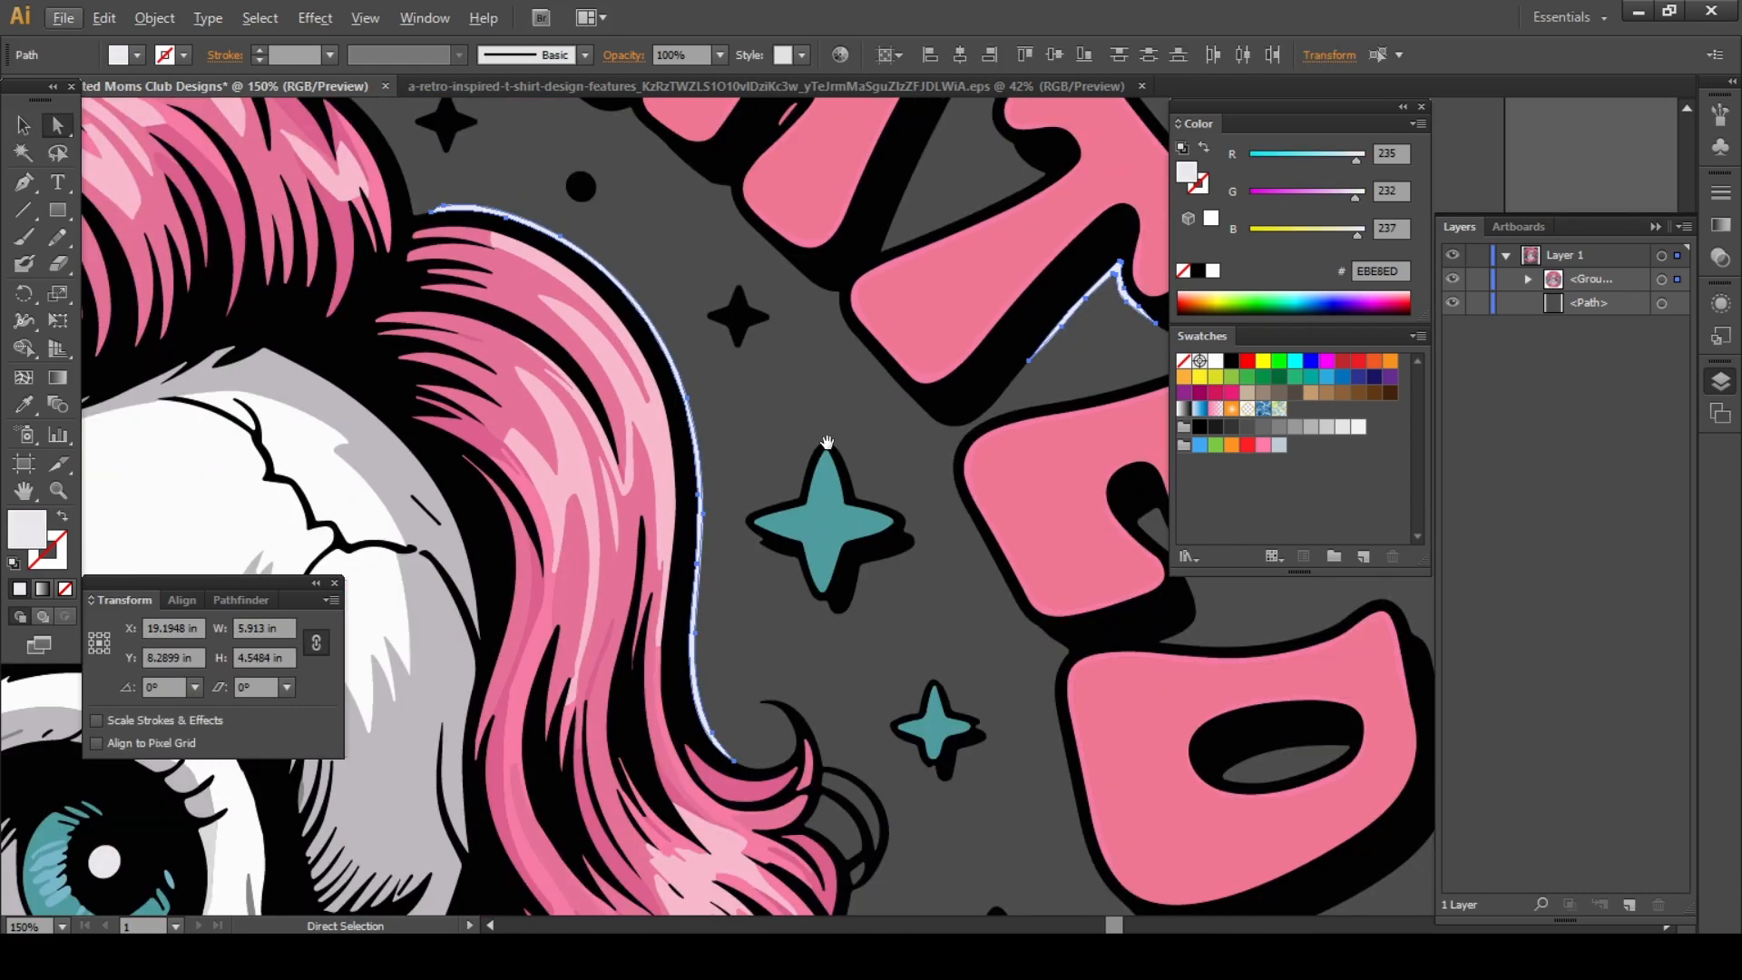
{"action": "left_click_drag", "start_coordinate": [830, 447], "coordinate": [713, 486]}
{"action": "key", "text": "ctrl+shift+a"}
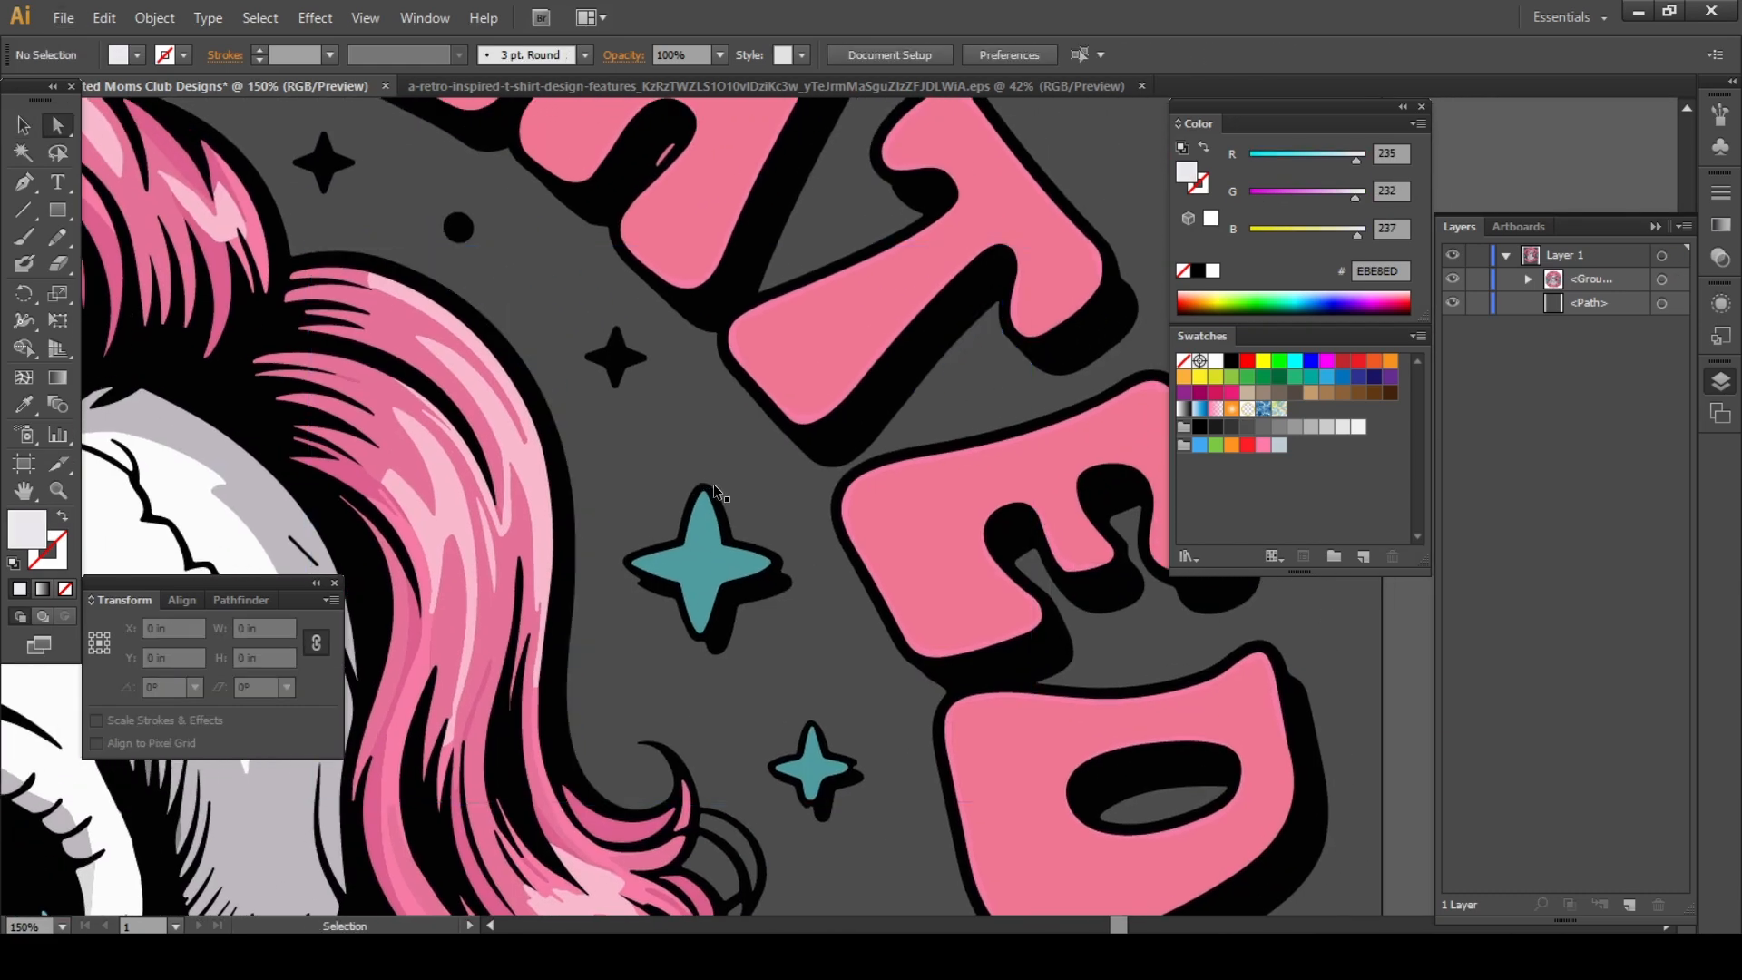
{"action": "key", "text": "ctrl+0"}
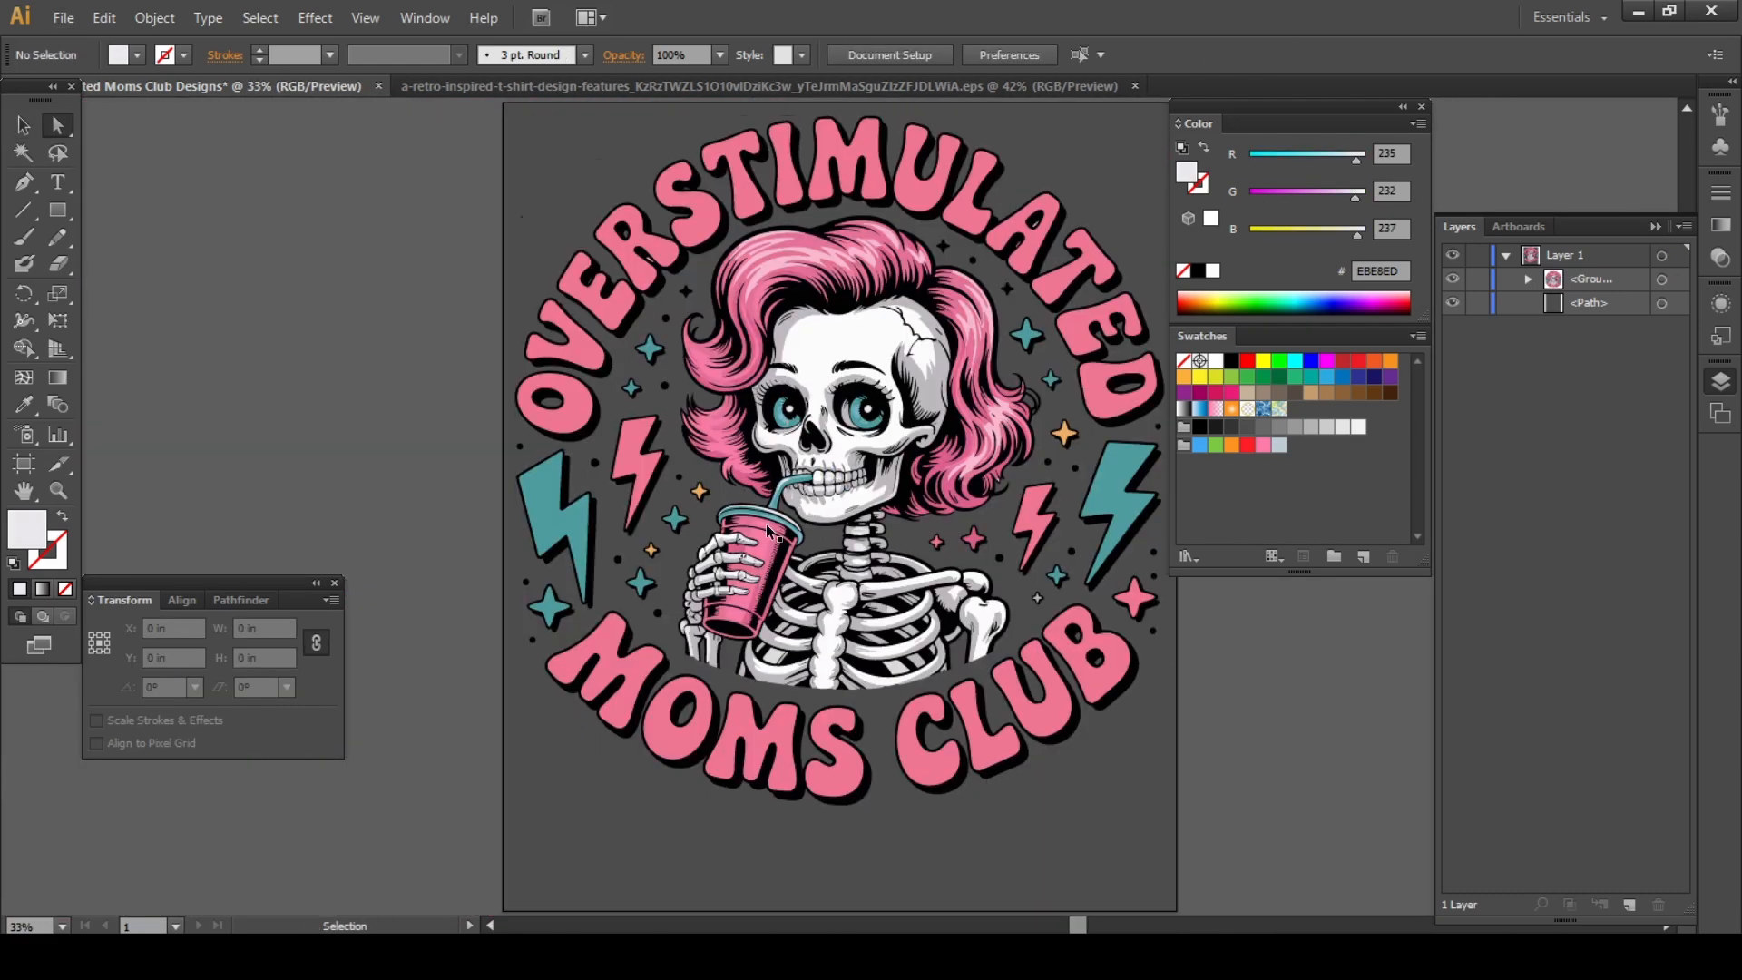
{"action": "scroll", "coordinate": [927, 459], "scroll_direction": "right", "scroll_amount": 1}
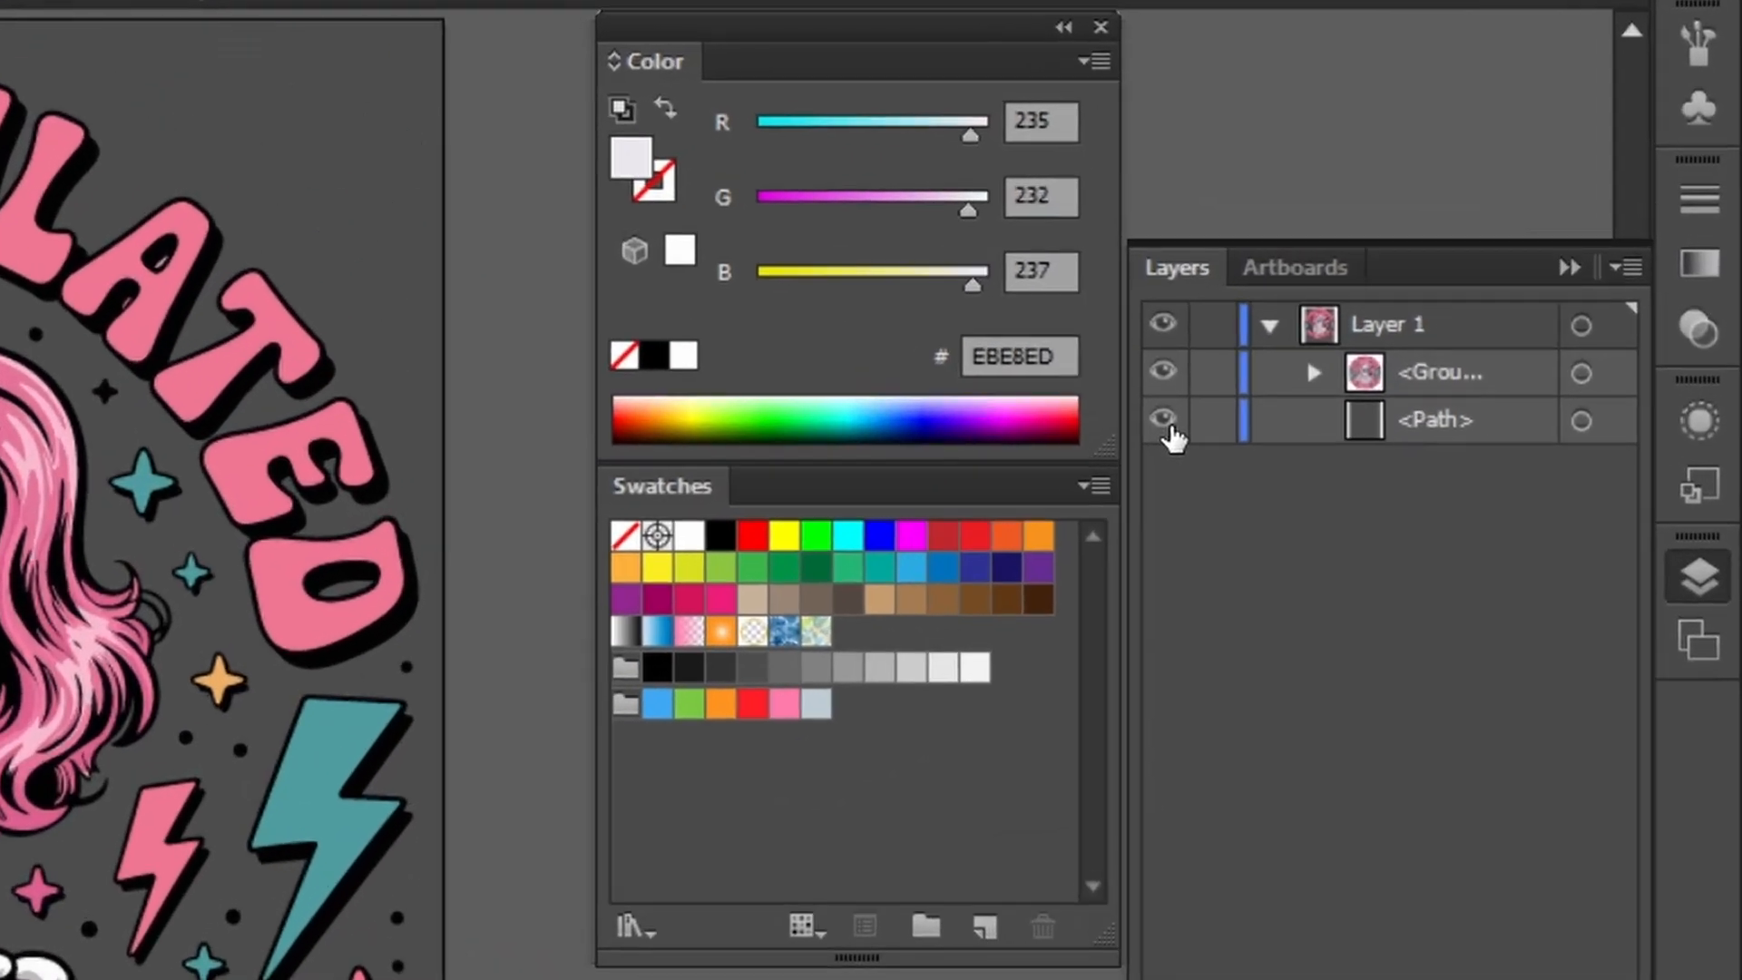
Step: Hide the dark gray background path and start exporting the artwork with PNG as the file format
{"action": "left_click", "coordinate": [1453, 304]}
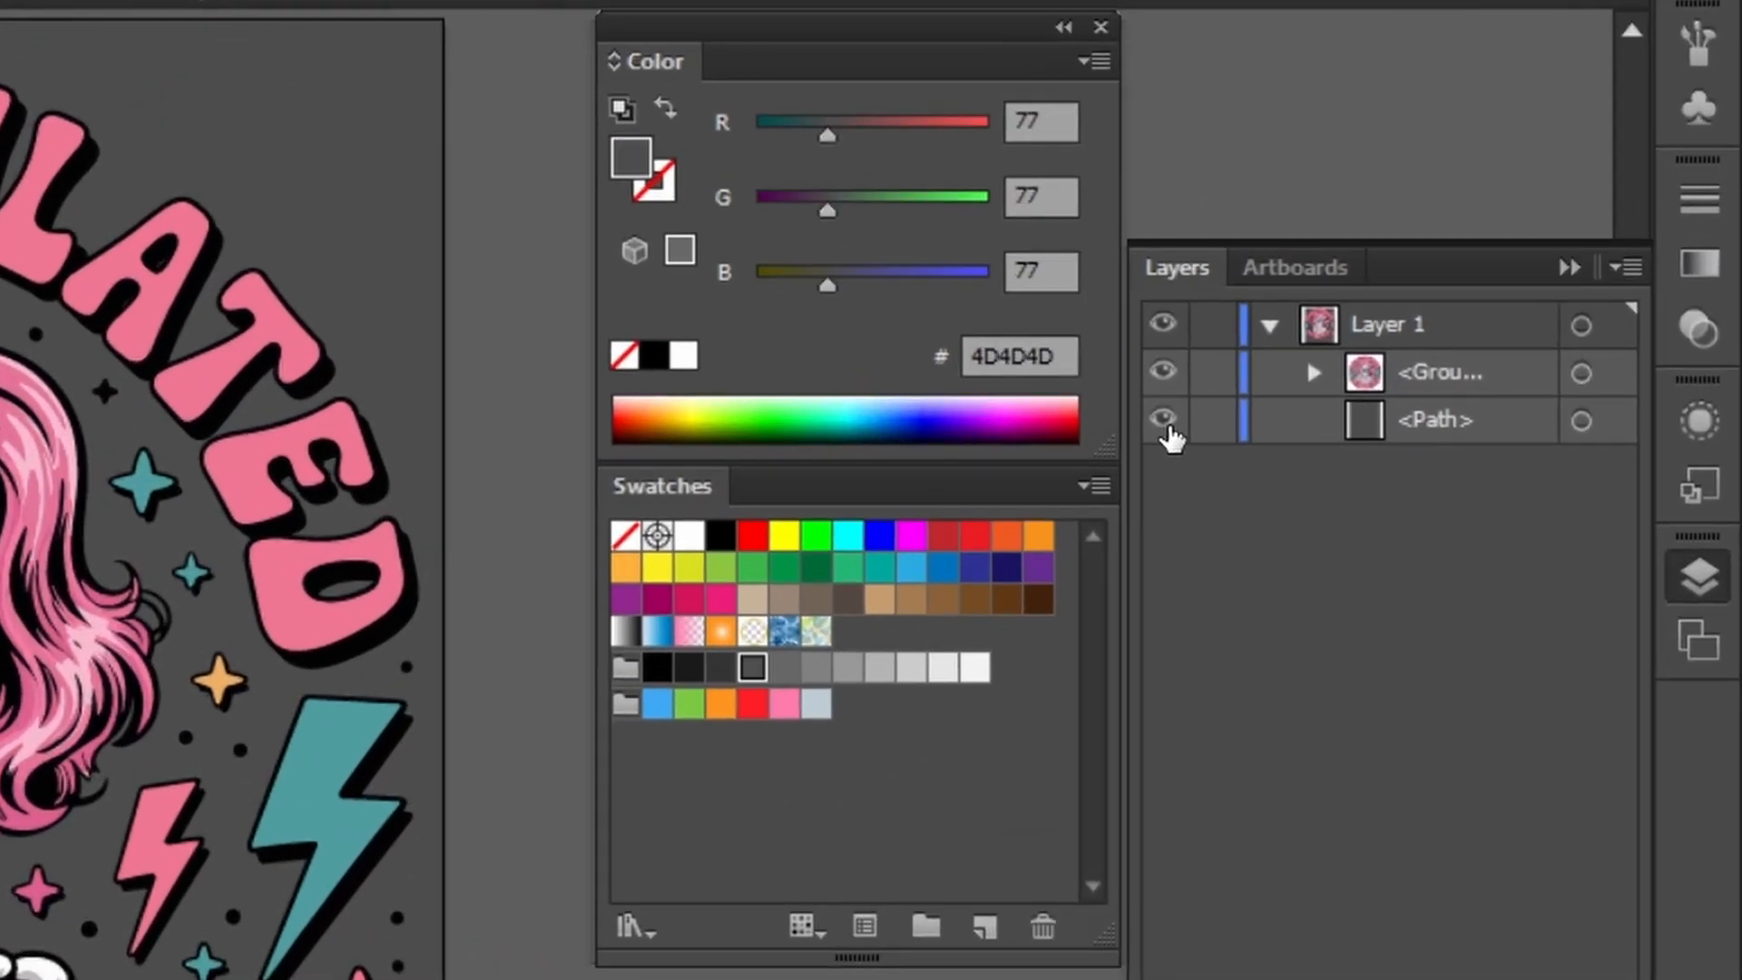
{"action": "left_click", "coordinate": [1164, 422]}
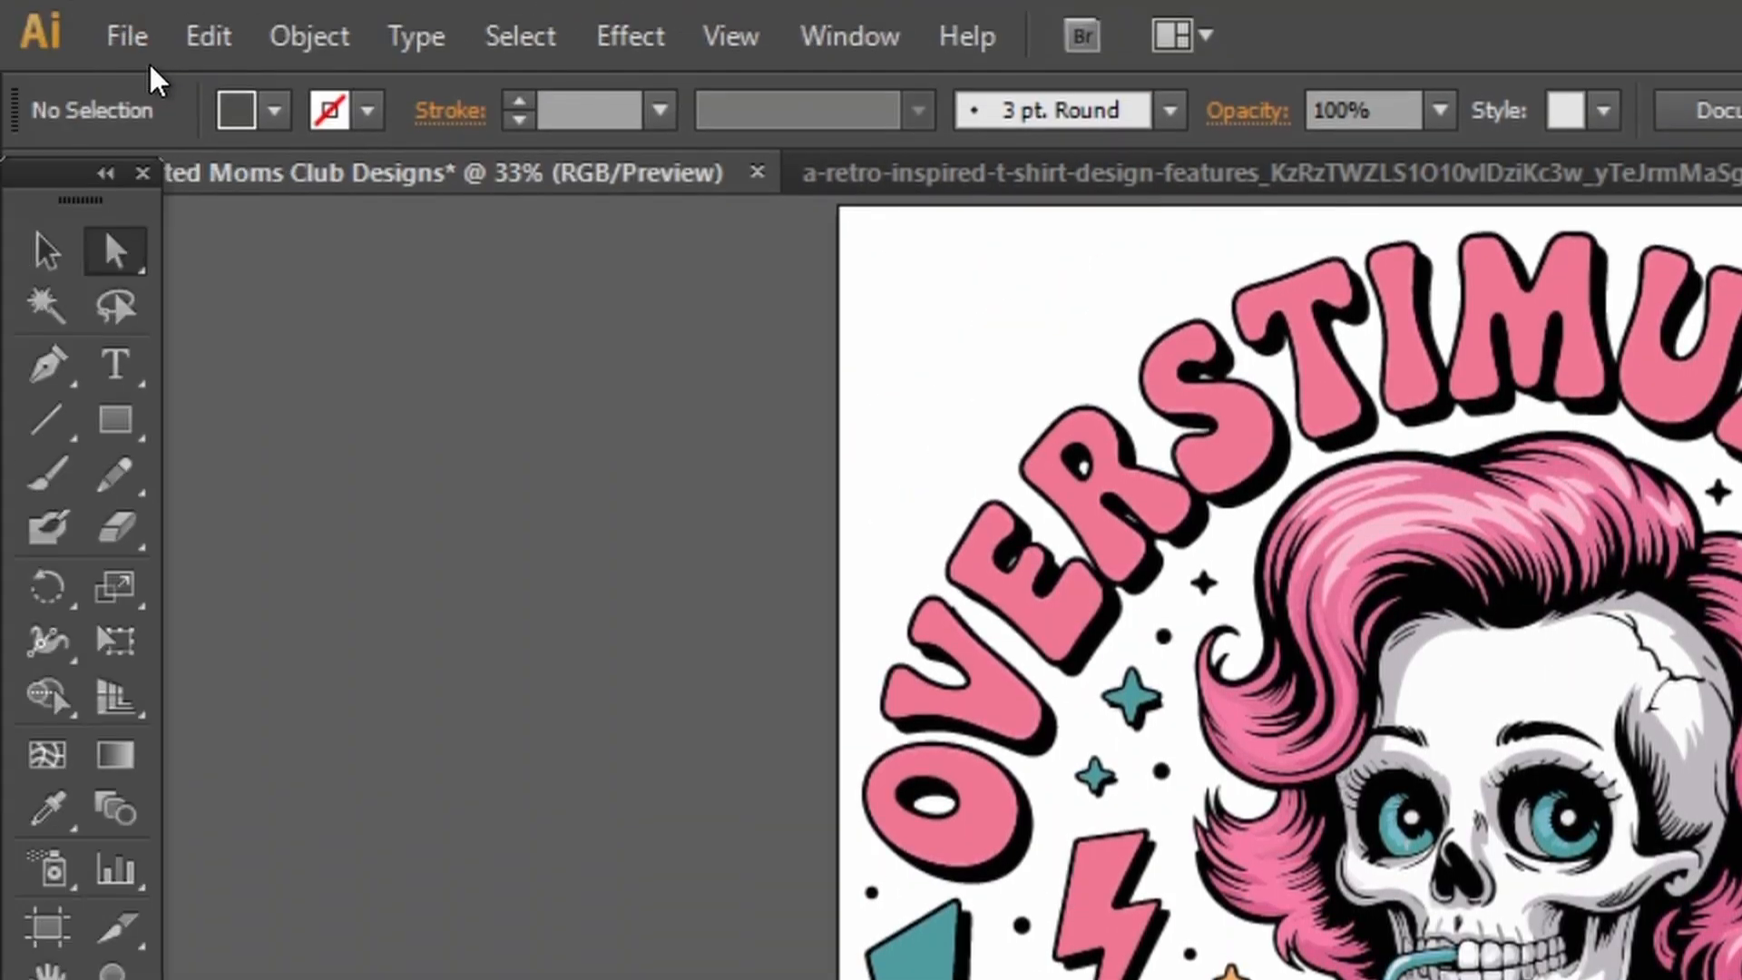
{"action": "left_click", "coordinate": [127, 33]}
{"action": "left_click", "coordinate": [223, 887]}
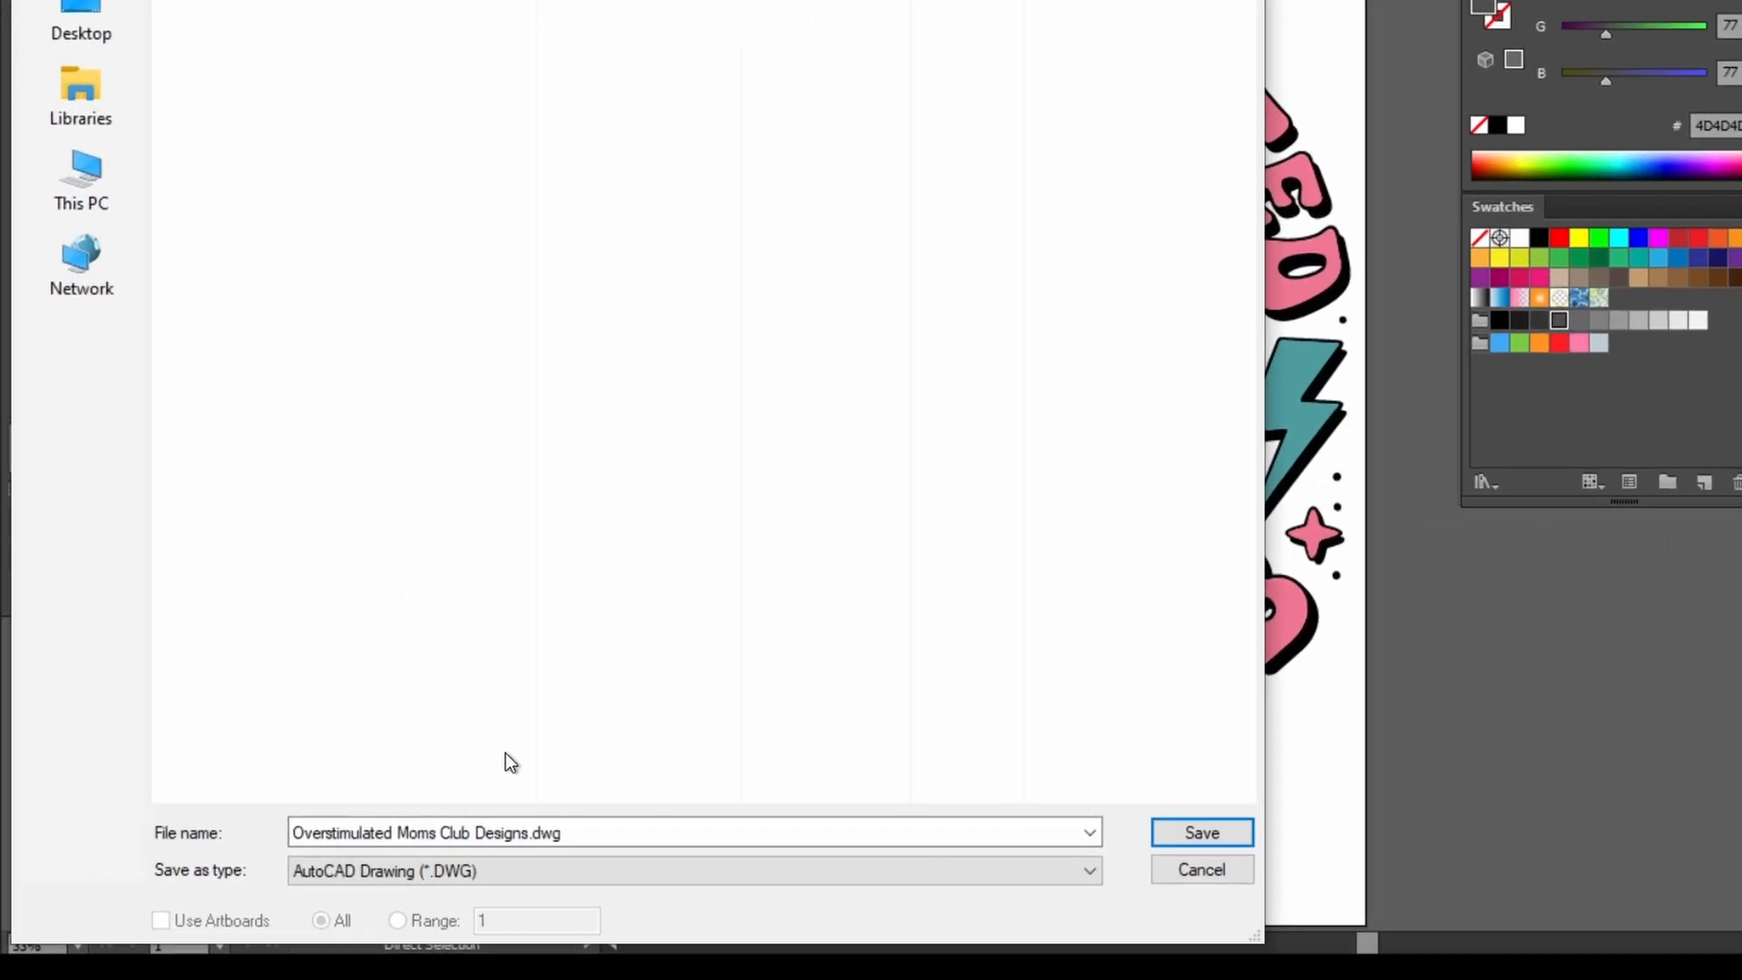
{"action": "left_click", "coordinate": [544, 878]}
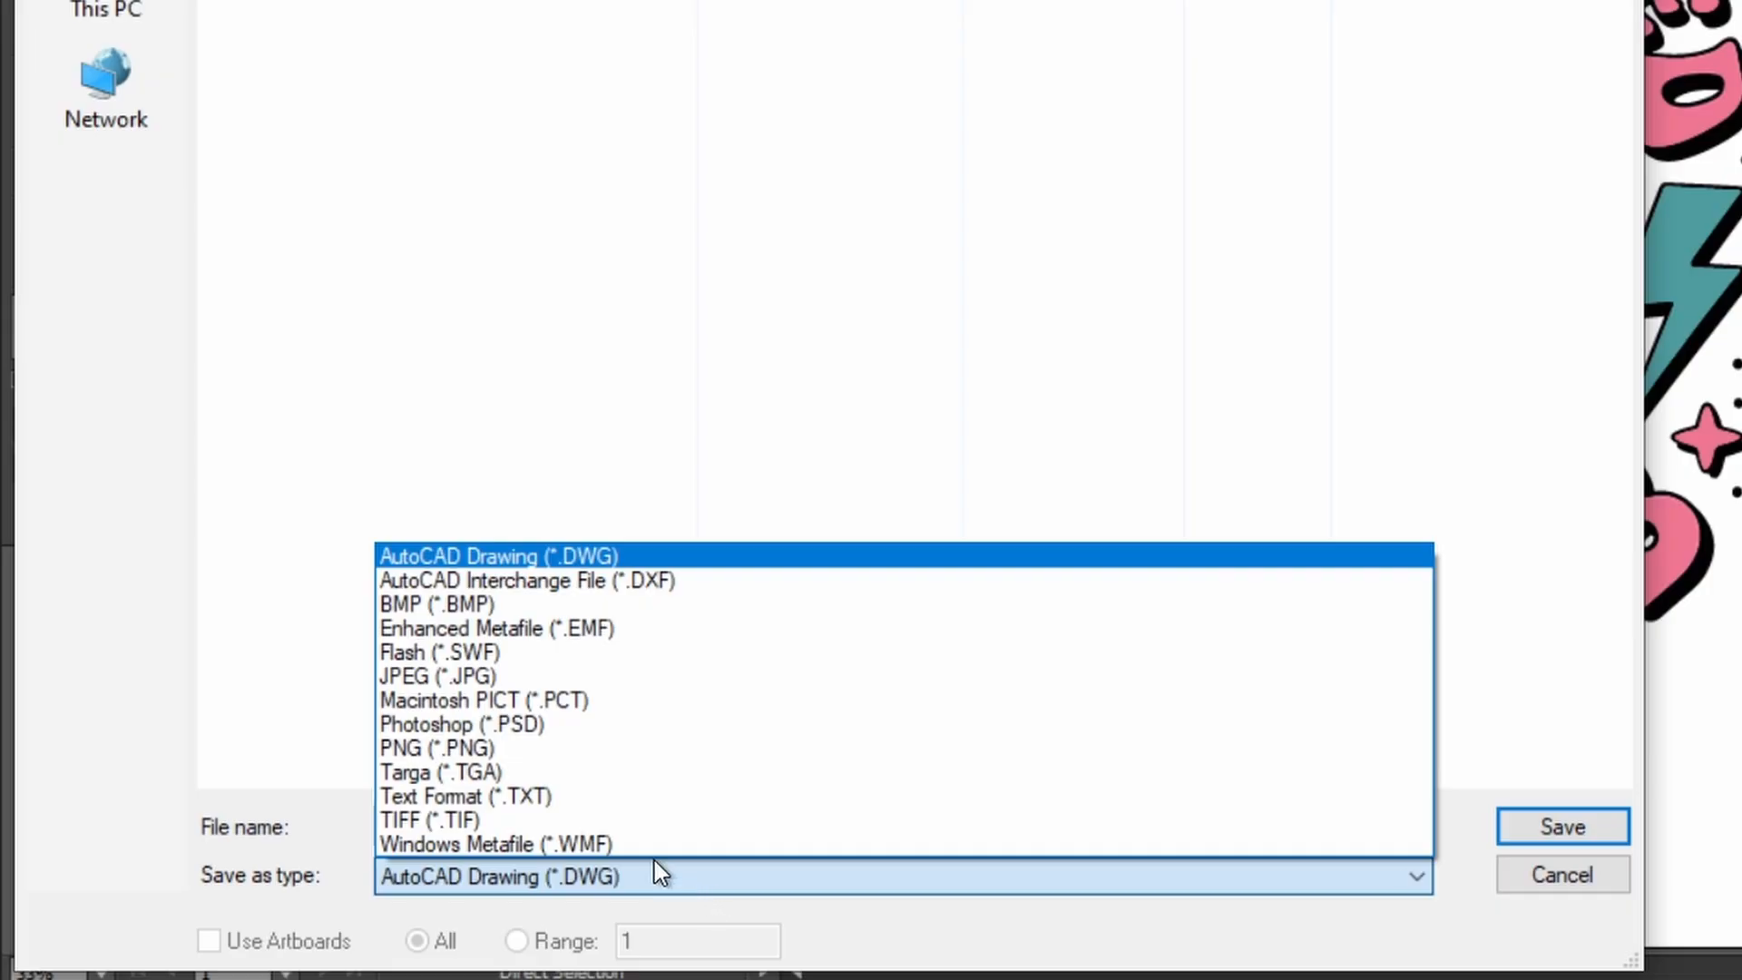
{"action": "left_click", "coordinate": [570, 754]}
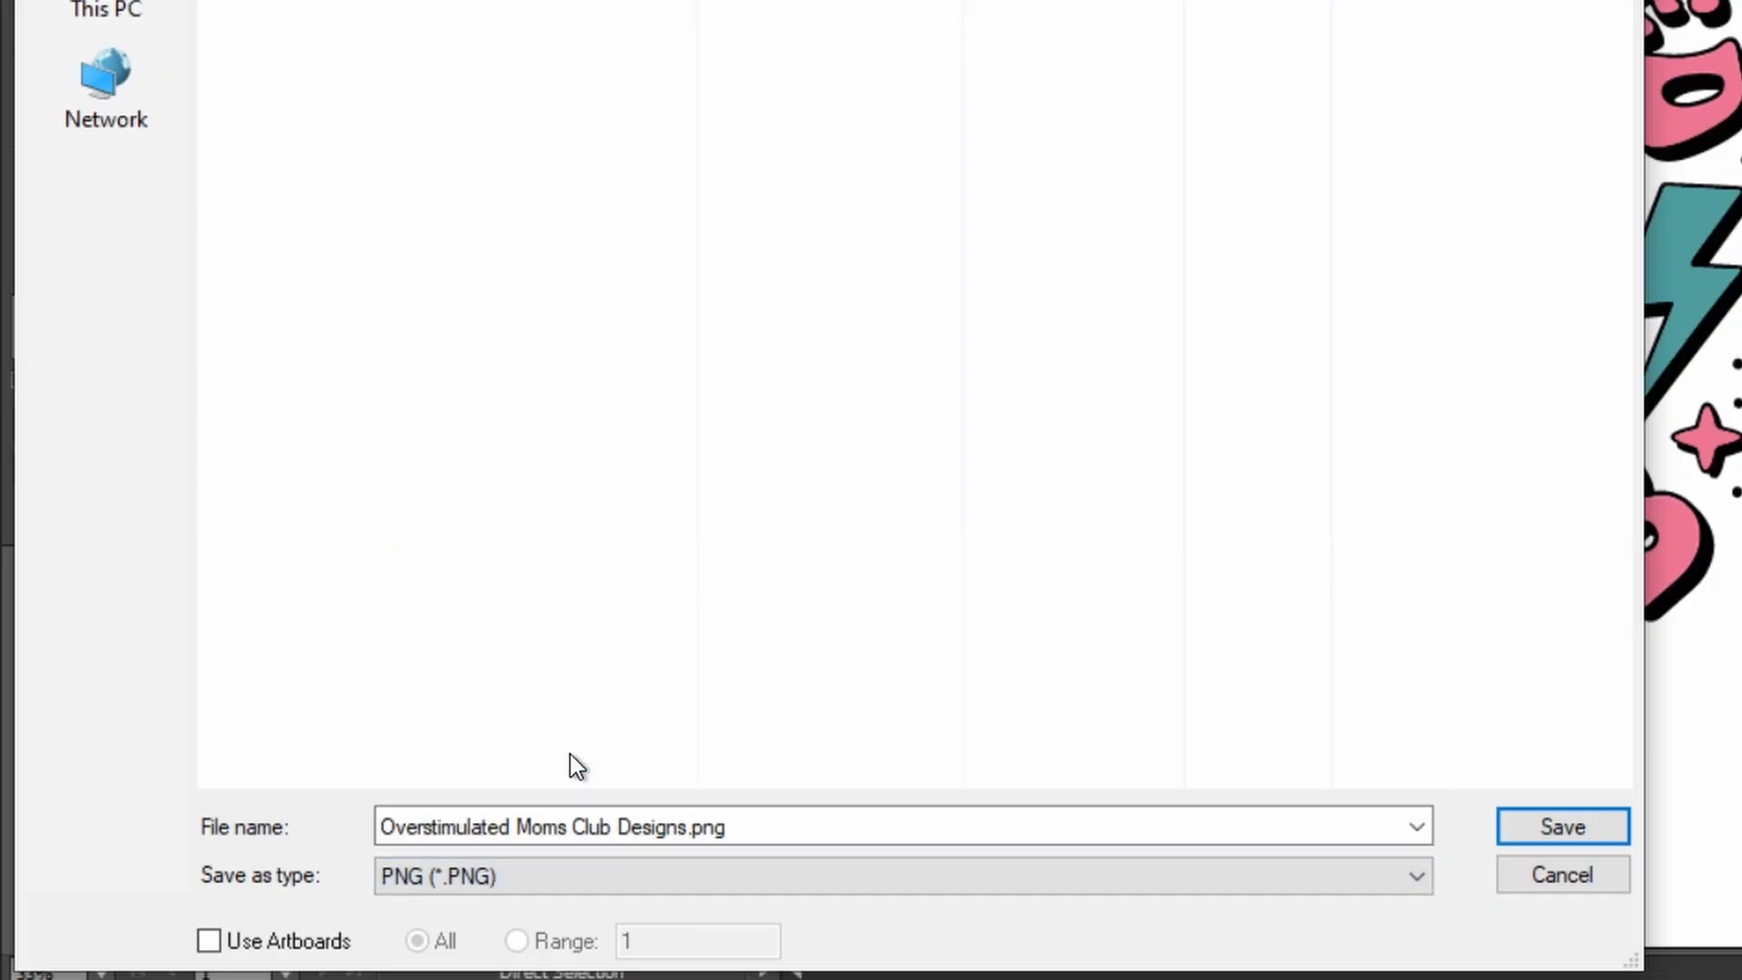
Step: Export using artboards as "Overstimulated Moms Club Skeleton 01.png" at 300 ppi, art optimized, with a transparent background
{"action": "left_click", "coordinate": [209, 940]}
{"action": "double_click", "coordinate": [653, 826]}
{"action": "type", "text": "Skeleton 01"}
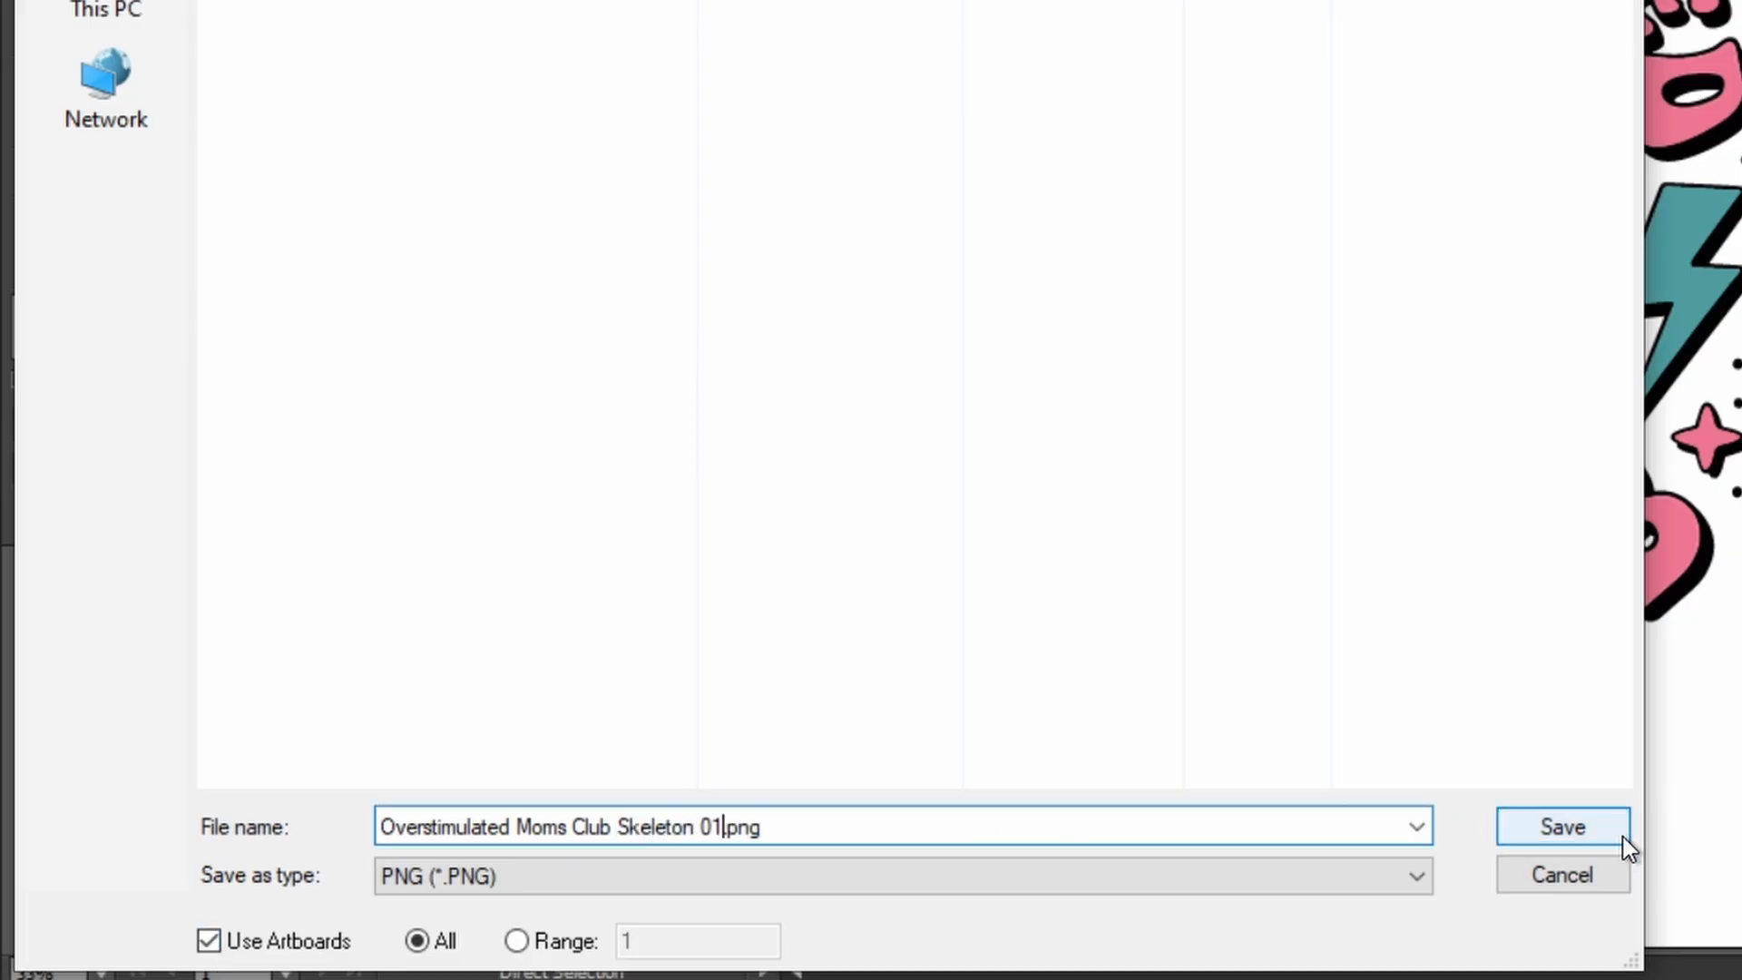
{"action": "left_click", "coordinate": [1622, 836]}
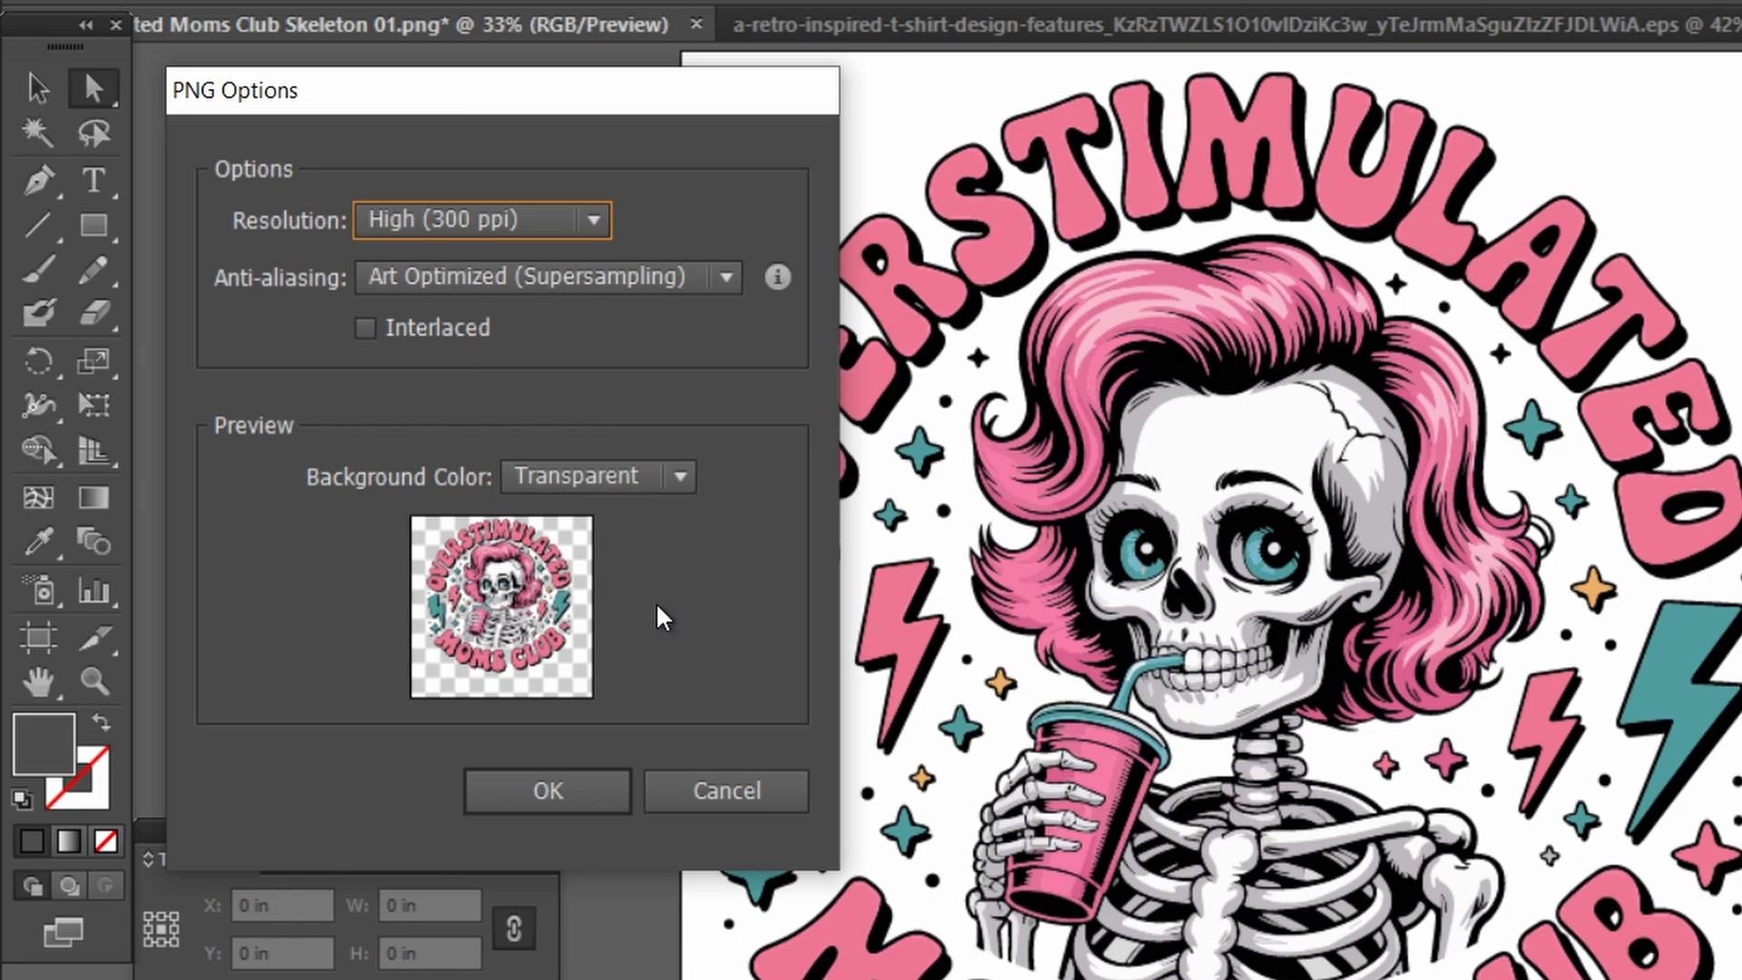
{"action": "left_click", "coordinate": [586, 801]}
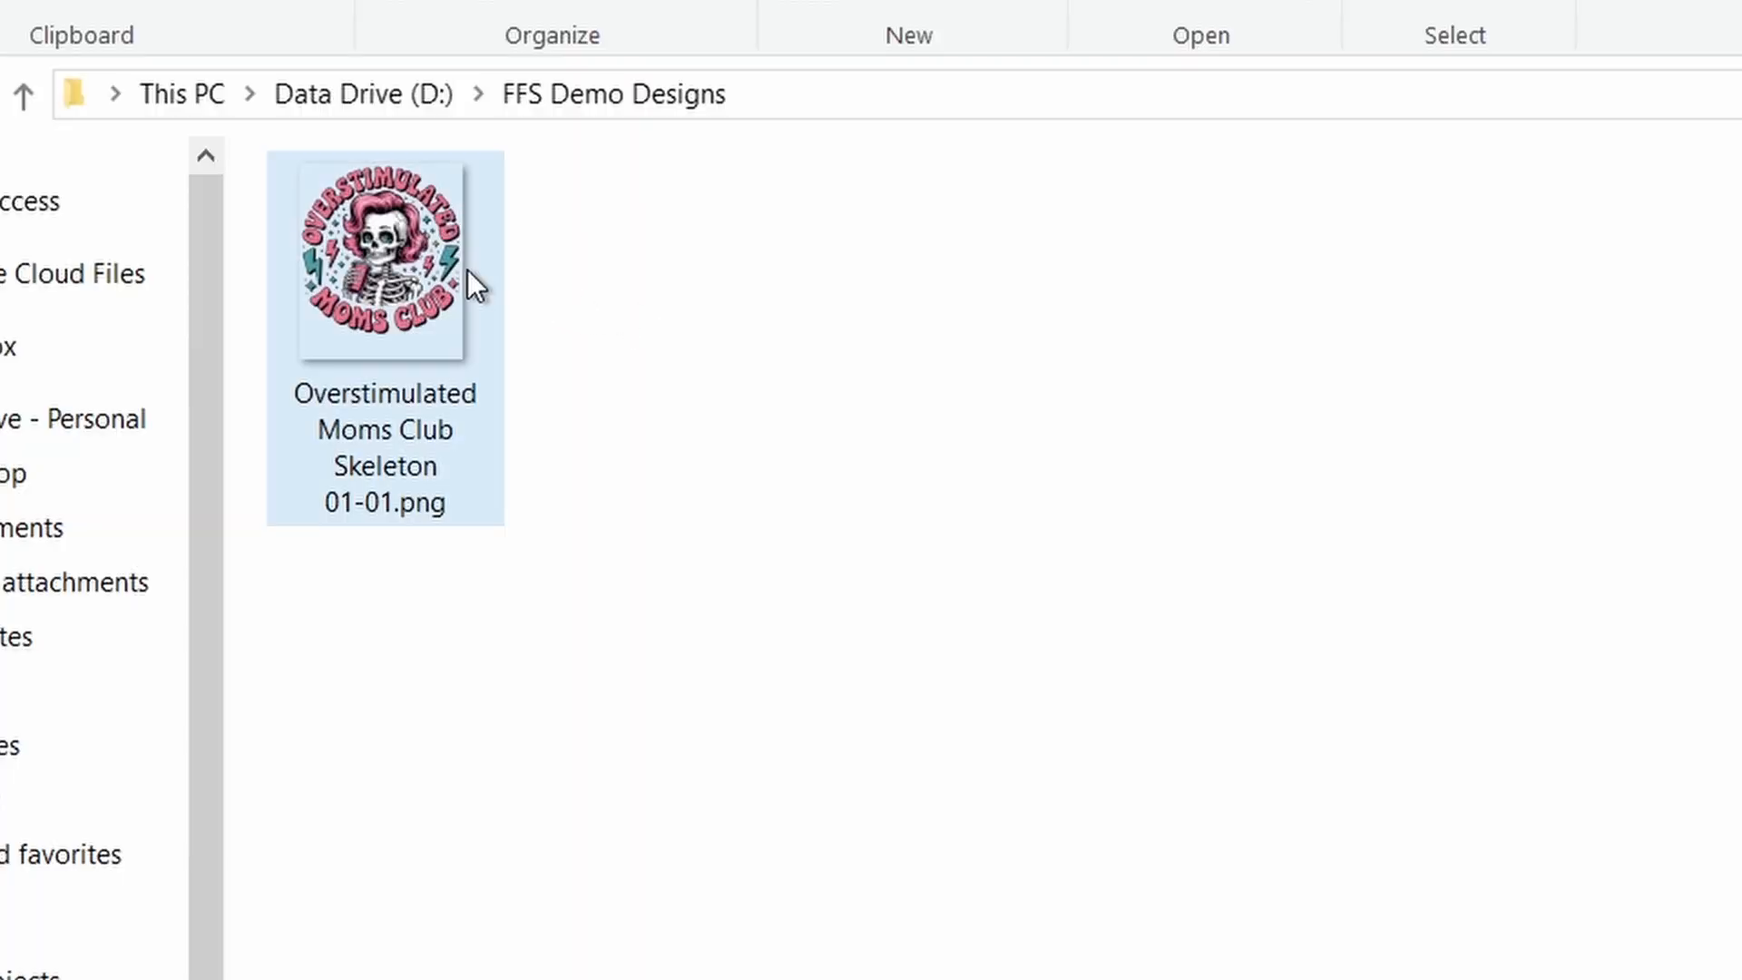
{"action": "mouse_move", "coordinate": [459, 272]}
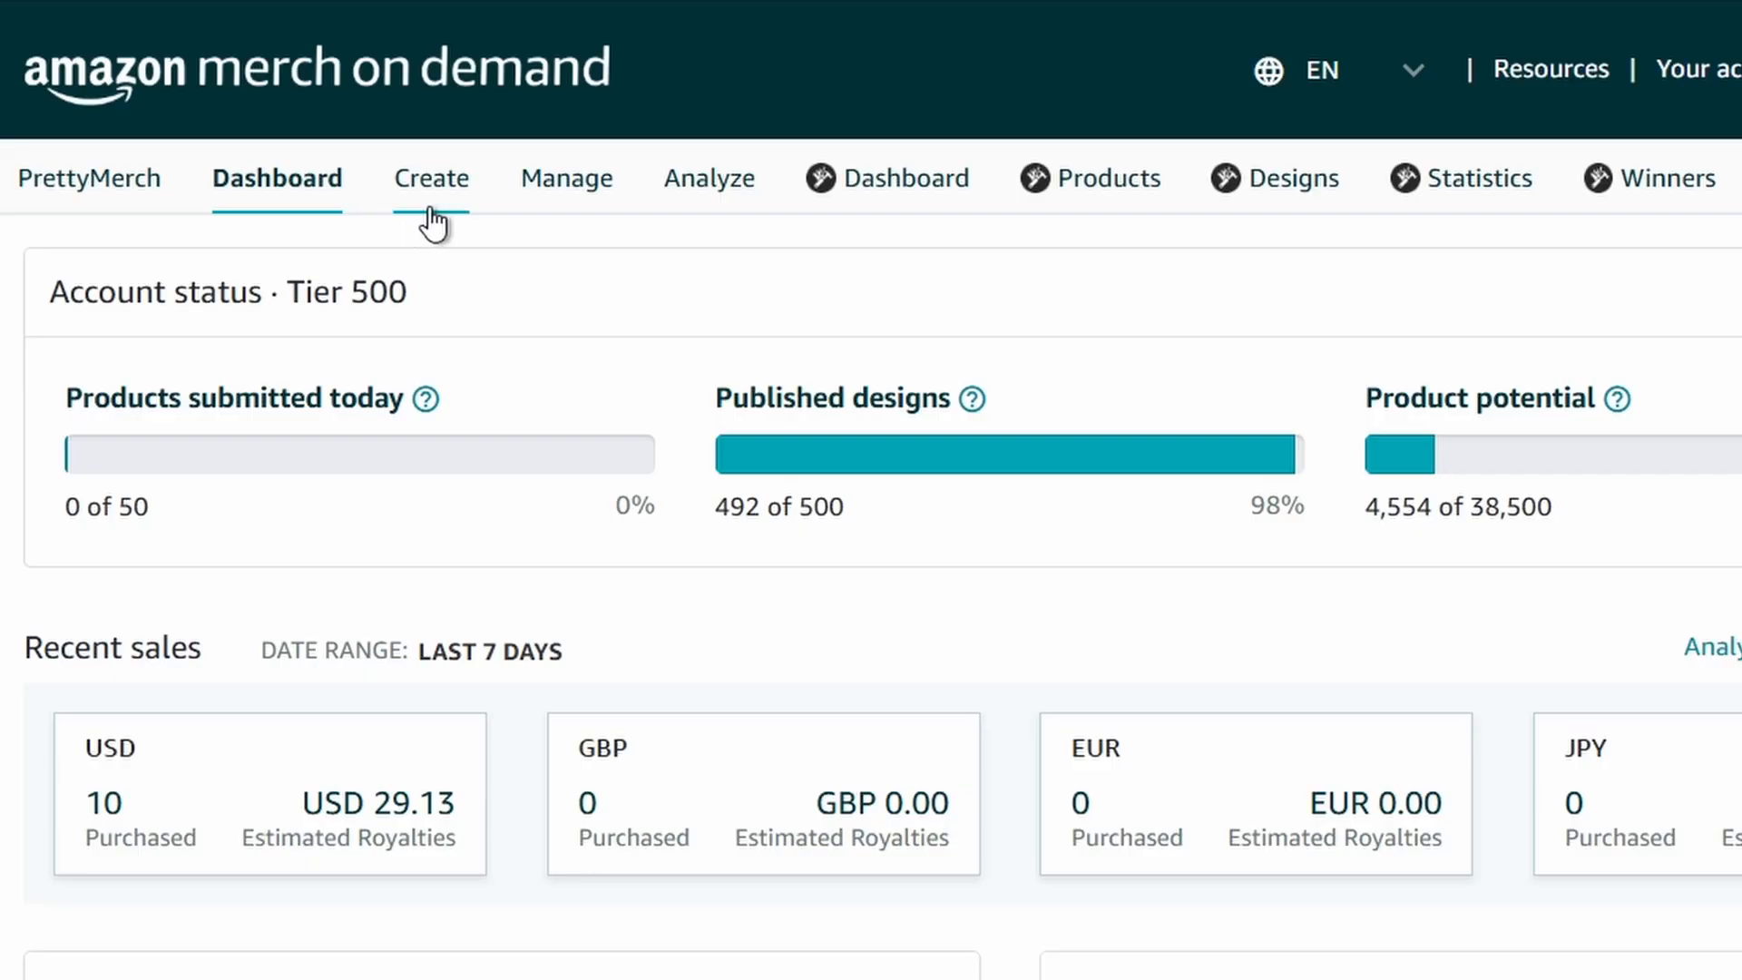
Step: Switch to Amazon Merch on Demand, start creating a product, and select only the standard T-shirt on the .com marketplace
{"action": "left_click", "coordinate": [432, 210]}
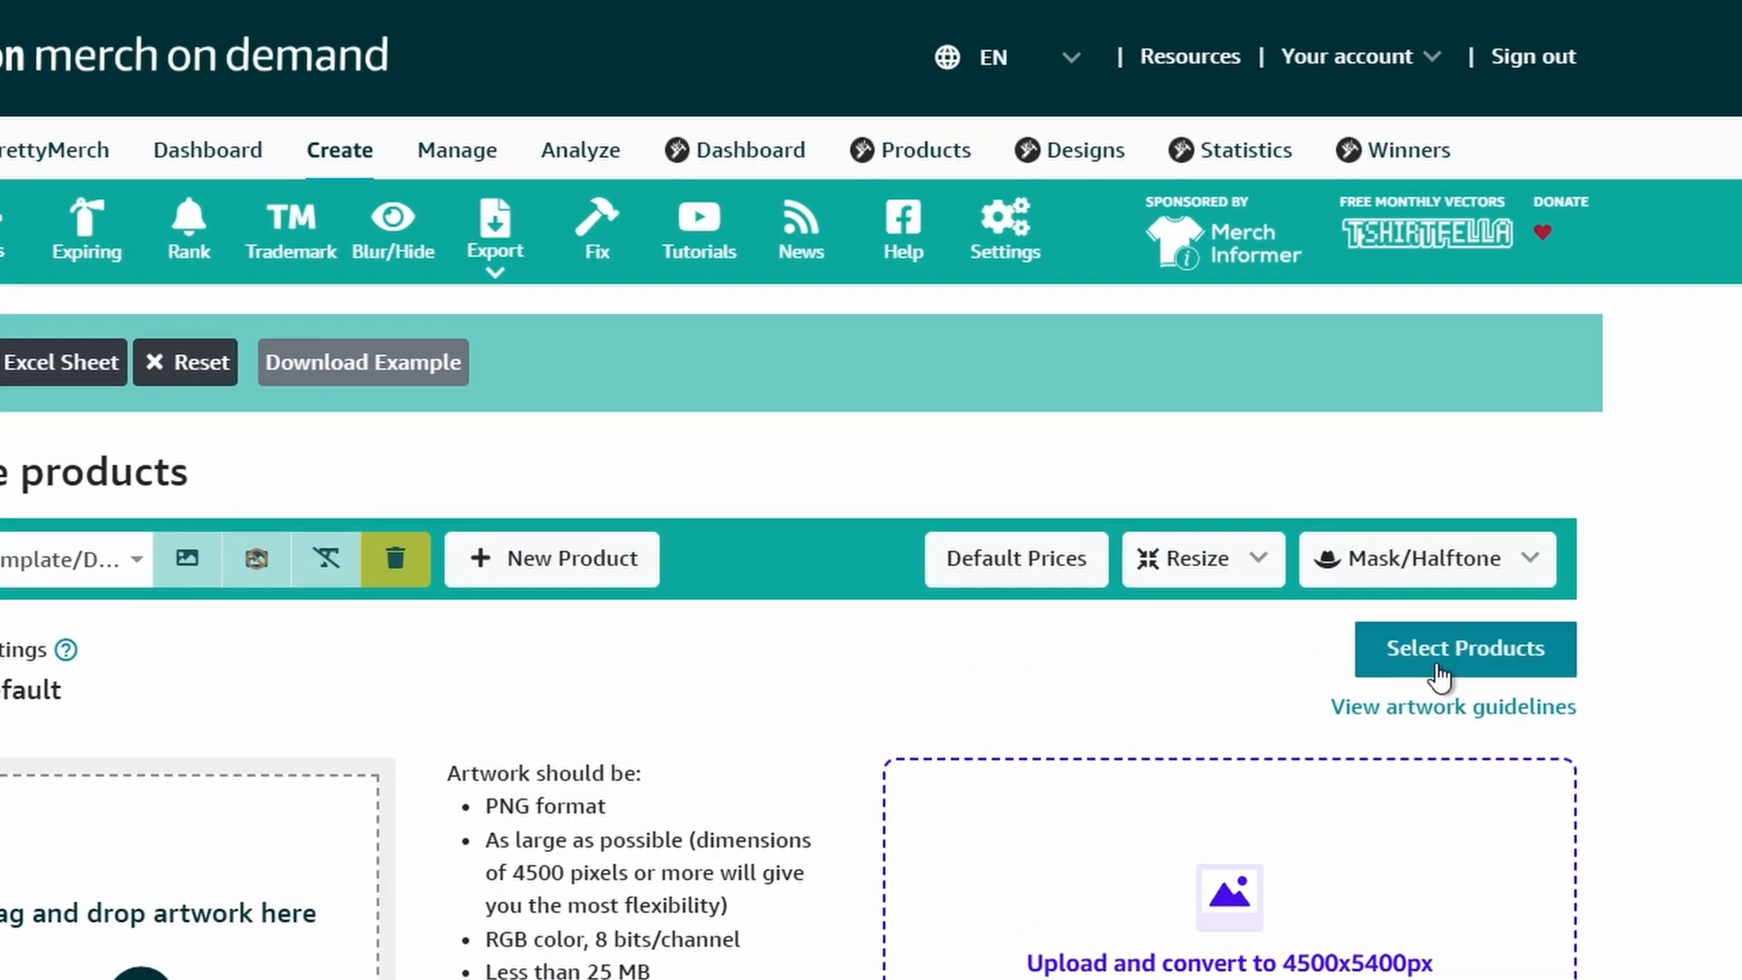
{"action": "left_click", "coordinate": [1334, 583]}
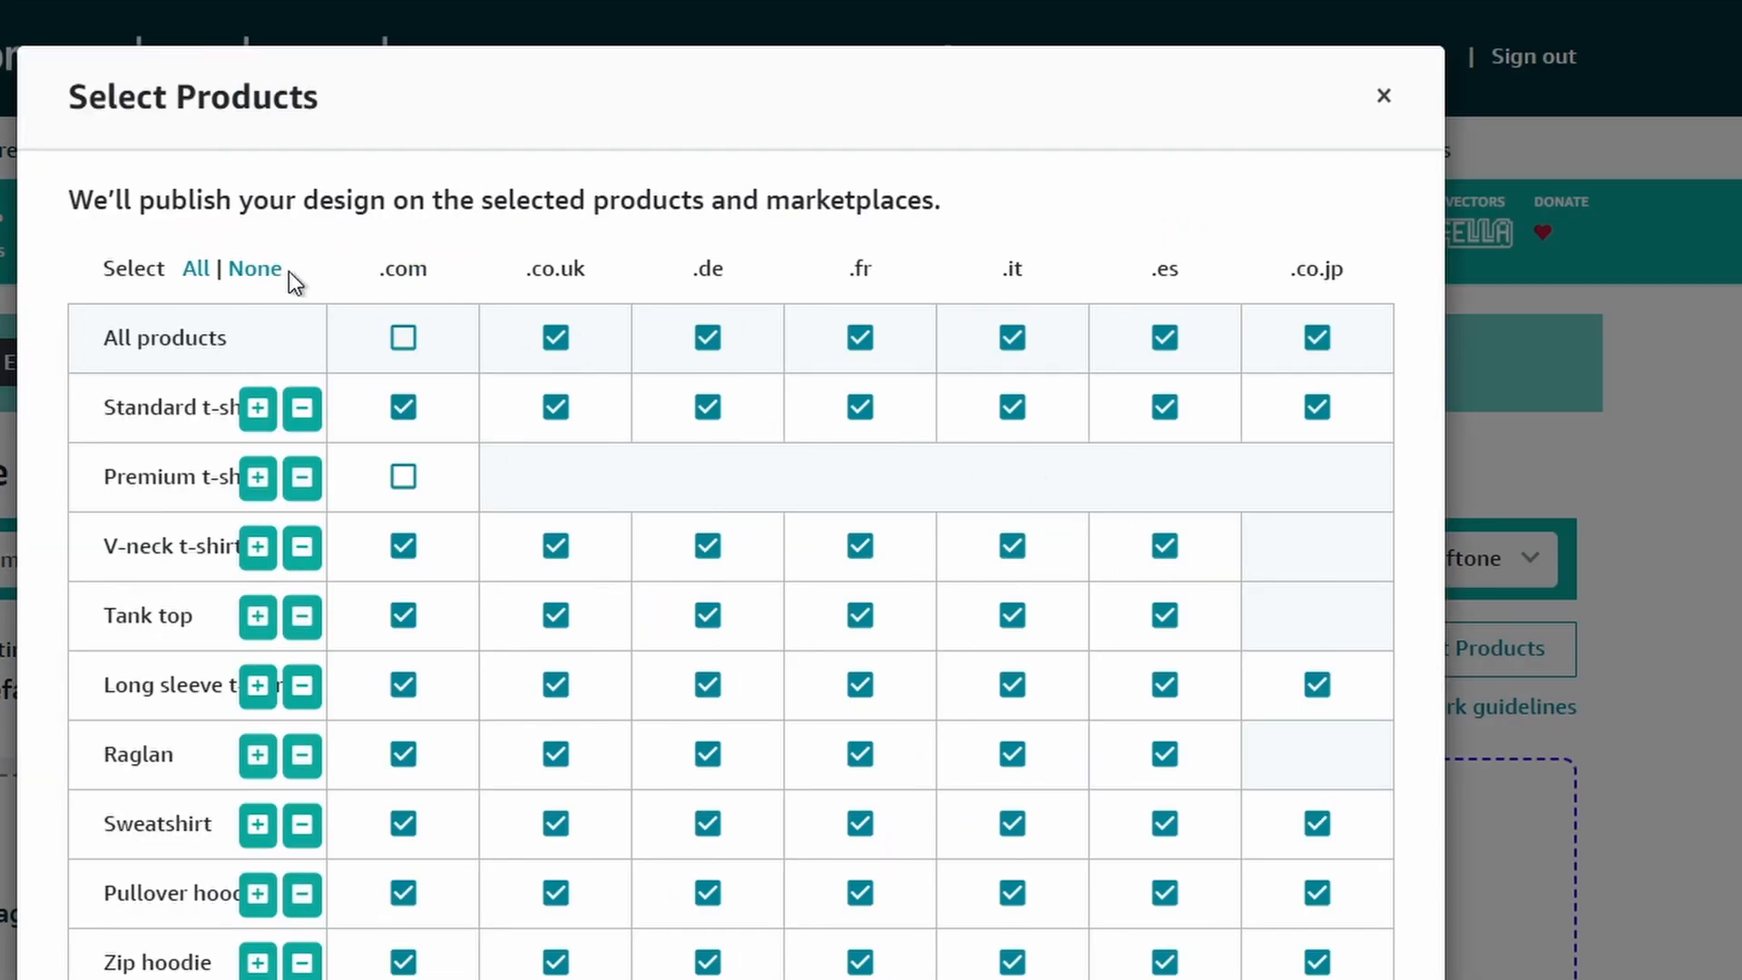
{"action": "left_click", "coordinate": [255, 268]}
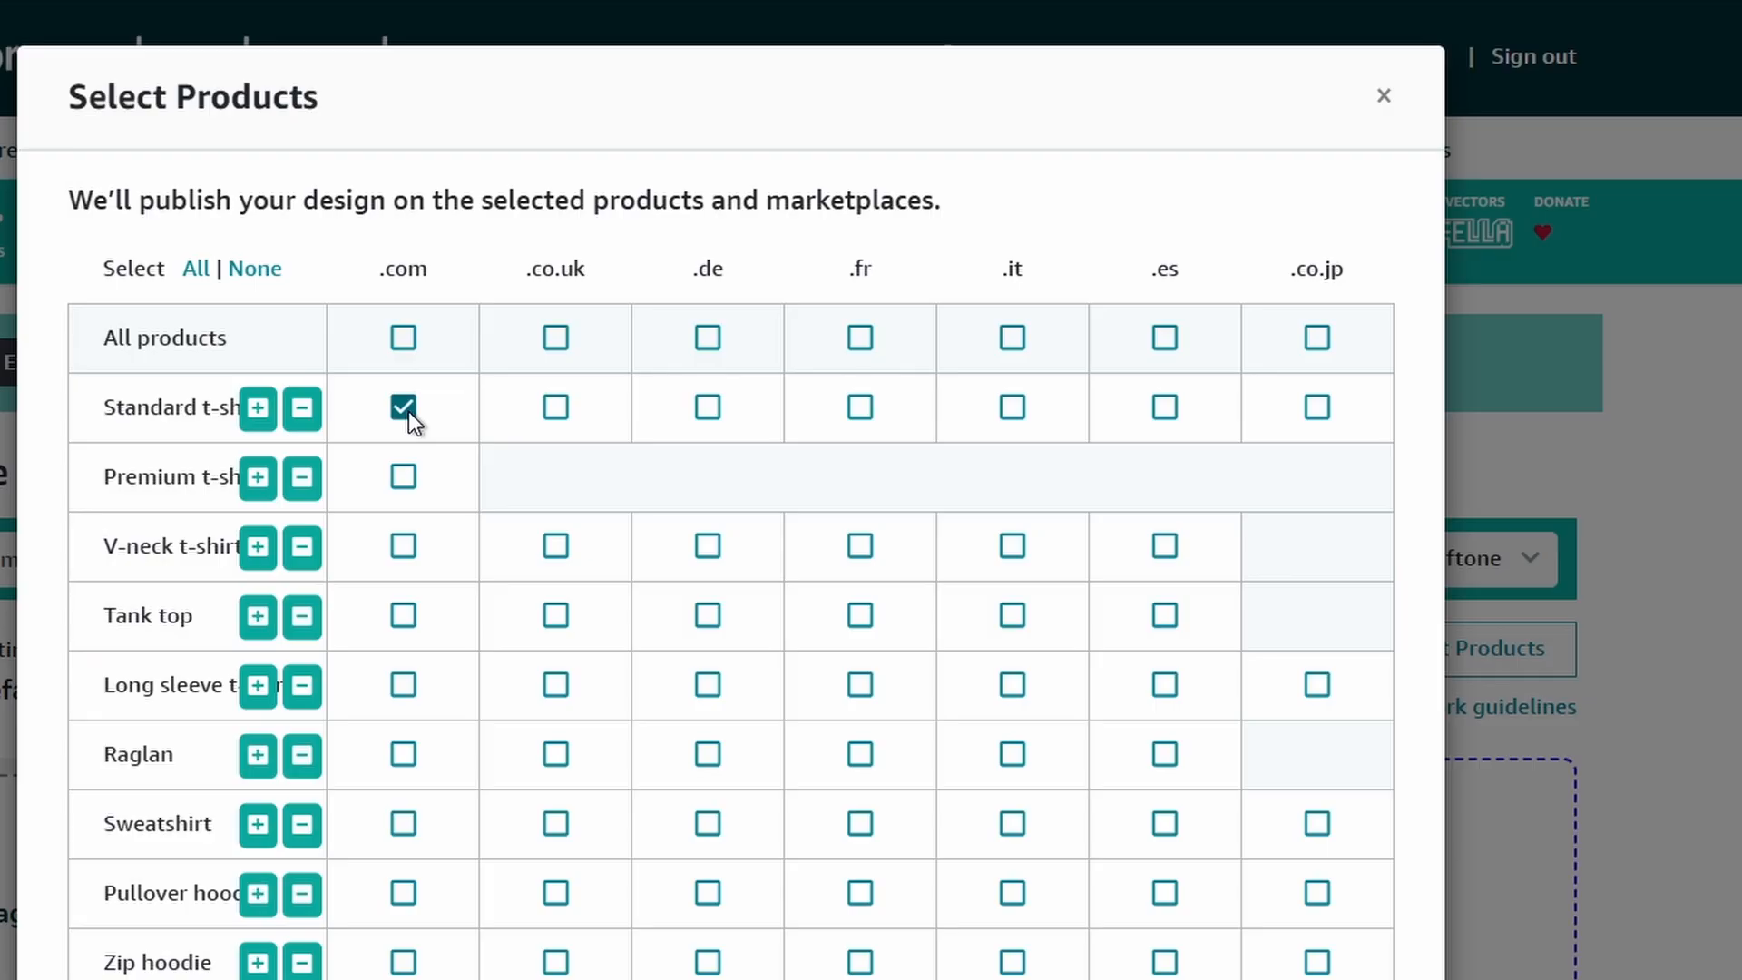
{"action": "scroll", "coordinate": [408, 411], "scroll_direction": "down", "scroll_amount": 4}
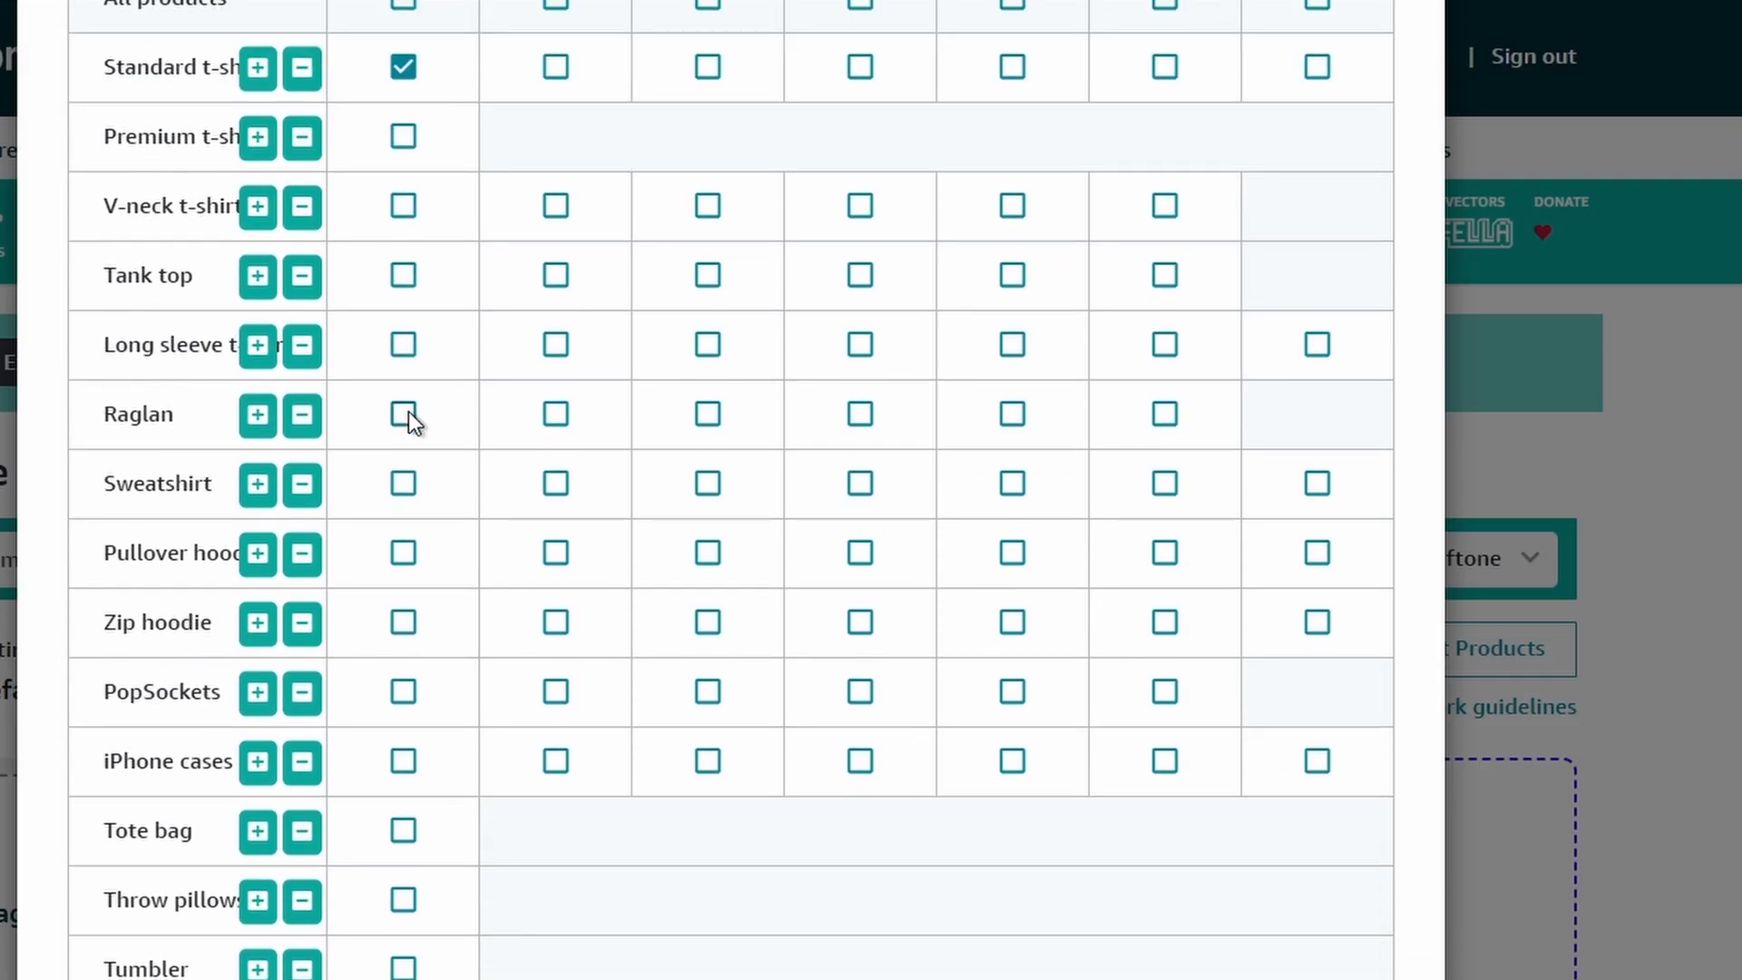
{"action": "scroll", "coordinate": [948, 544], "scroll_direction": "down", "scroll_amount": 1}
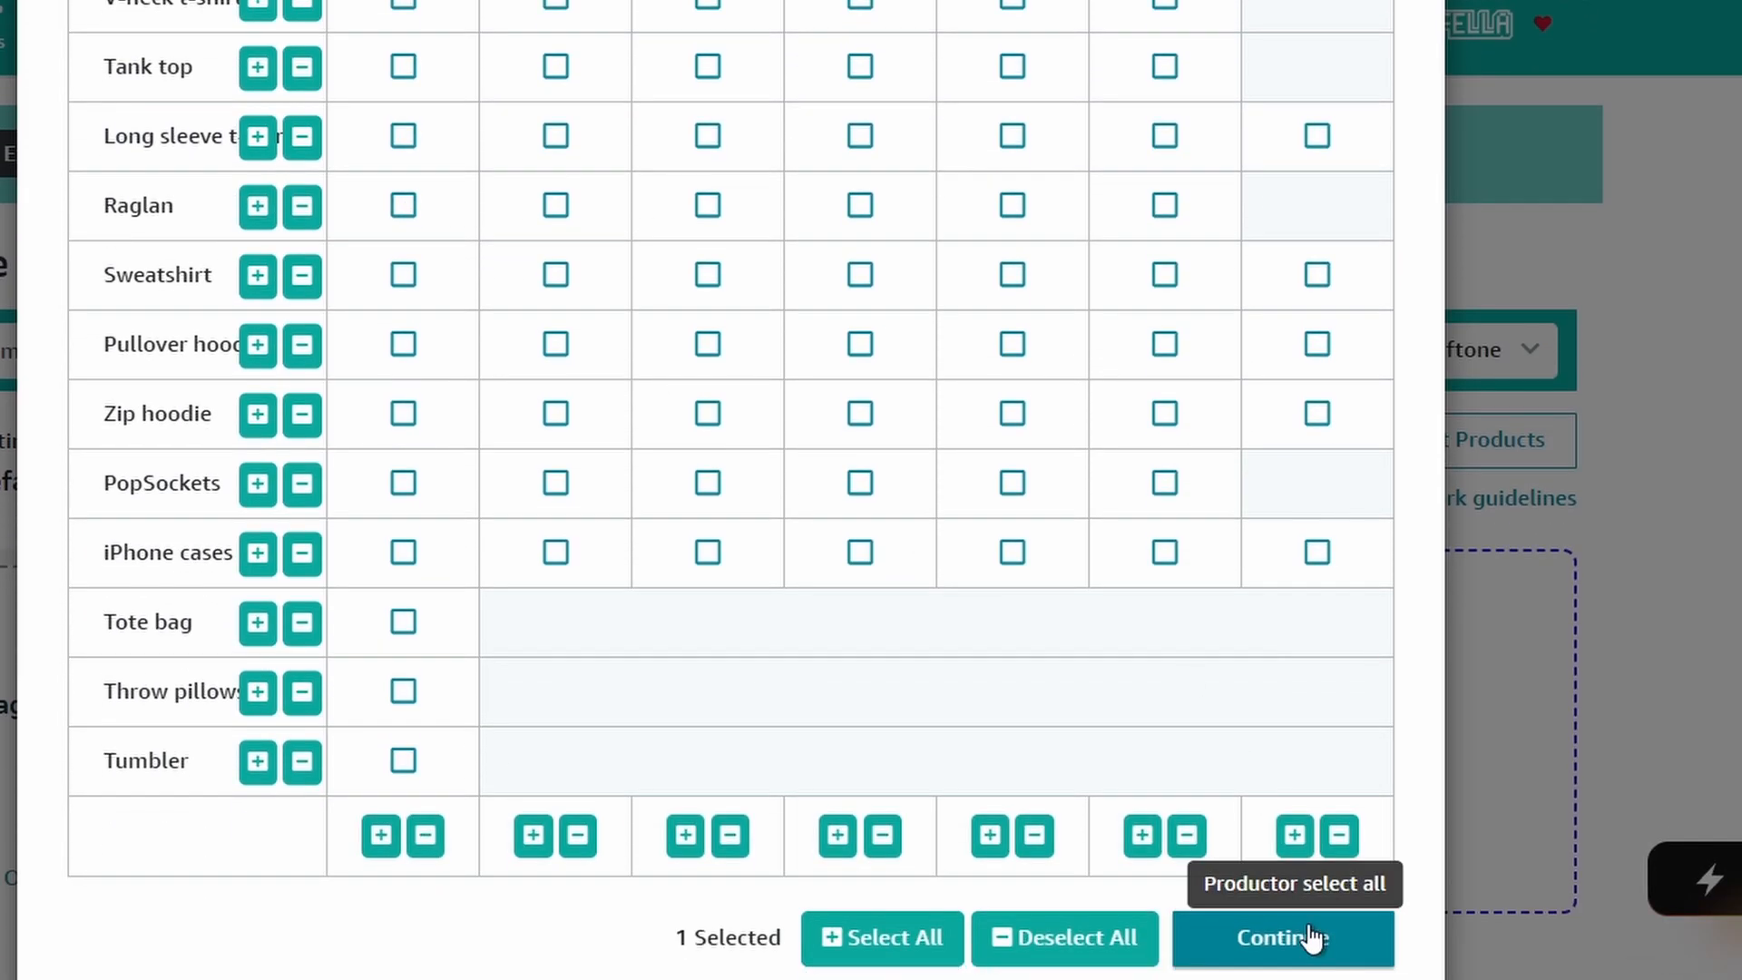
{"action": "left_click", "coordinate": [1311, 945]}
Step: Upload "Overstimulated Moms Club Skeleton 01-01.png" from the FFS Demo Designs folder as the product artwork
{"action": "scroll", "coordinate": [263, 643], "scroll_direction": "down", "scroll_amount": 4}
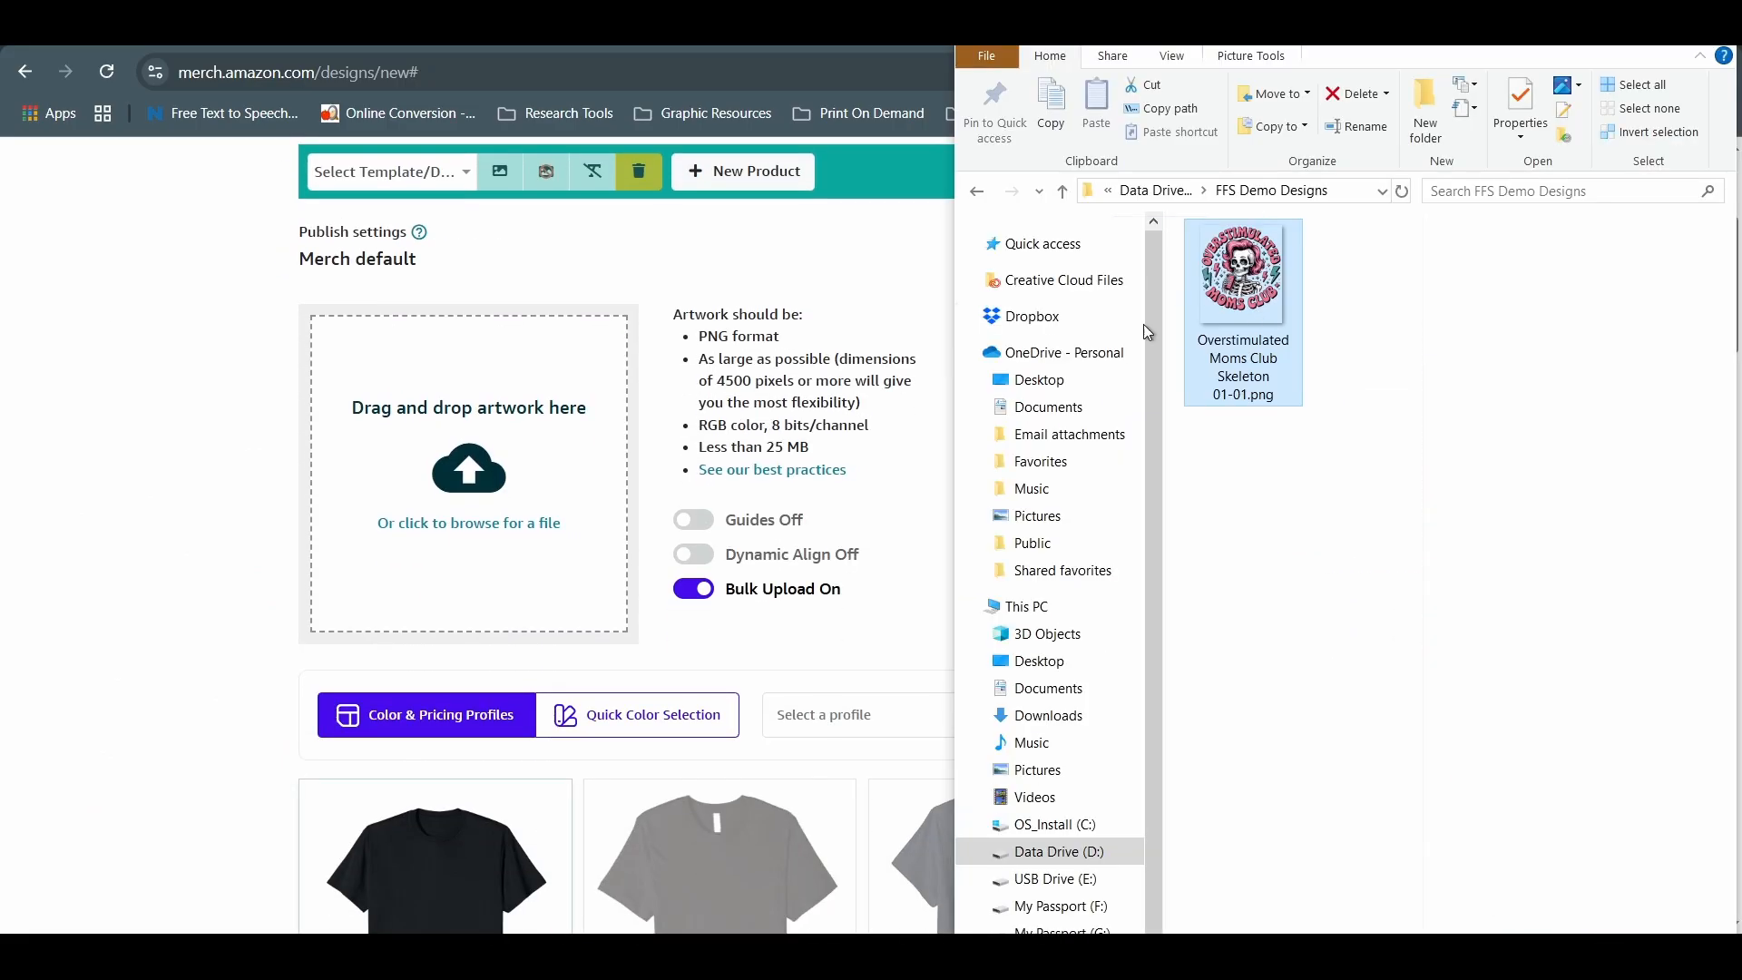
{"action": "left_click_drag", "start_coordinate": [1241, 290], "coordinate": [470, 470]}
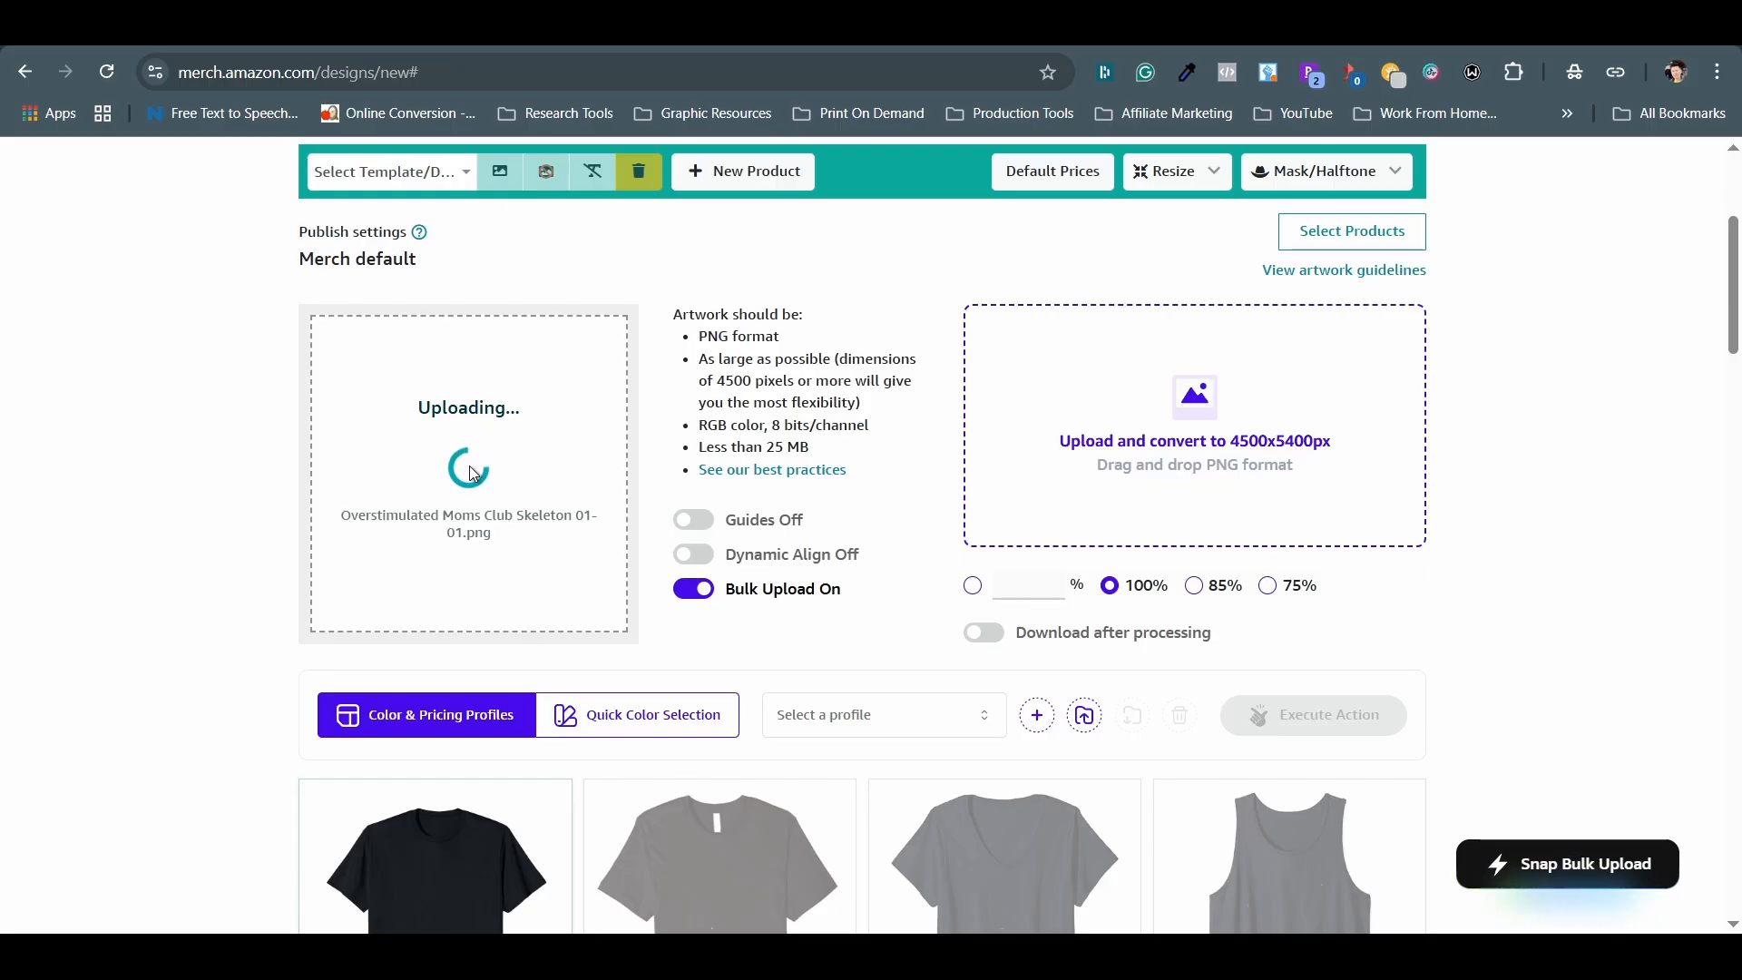
{"action": "scroll", "coordinate": [468, 458], "scroll_direction": "down", "scroll_amount": 1}
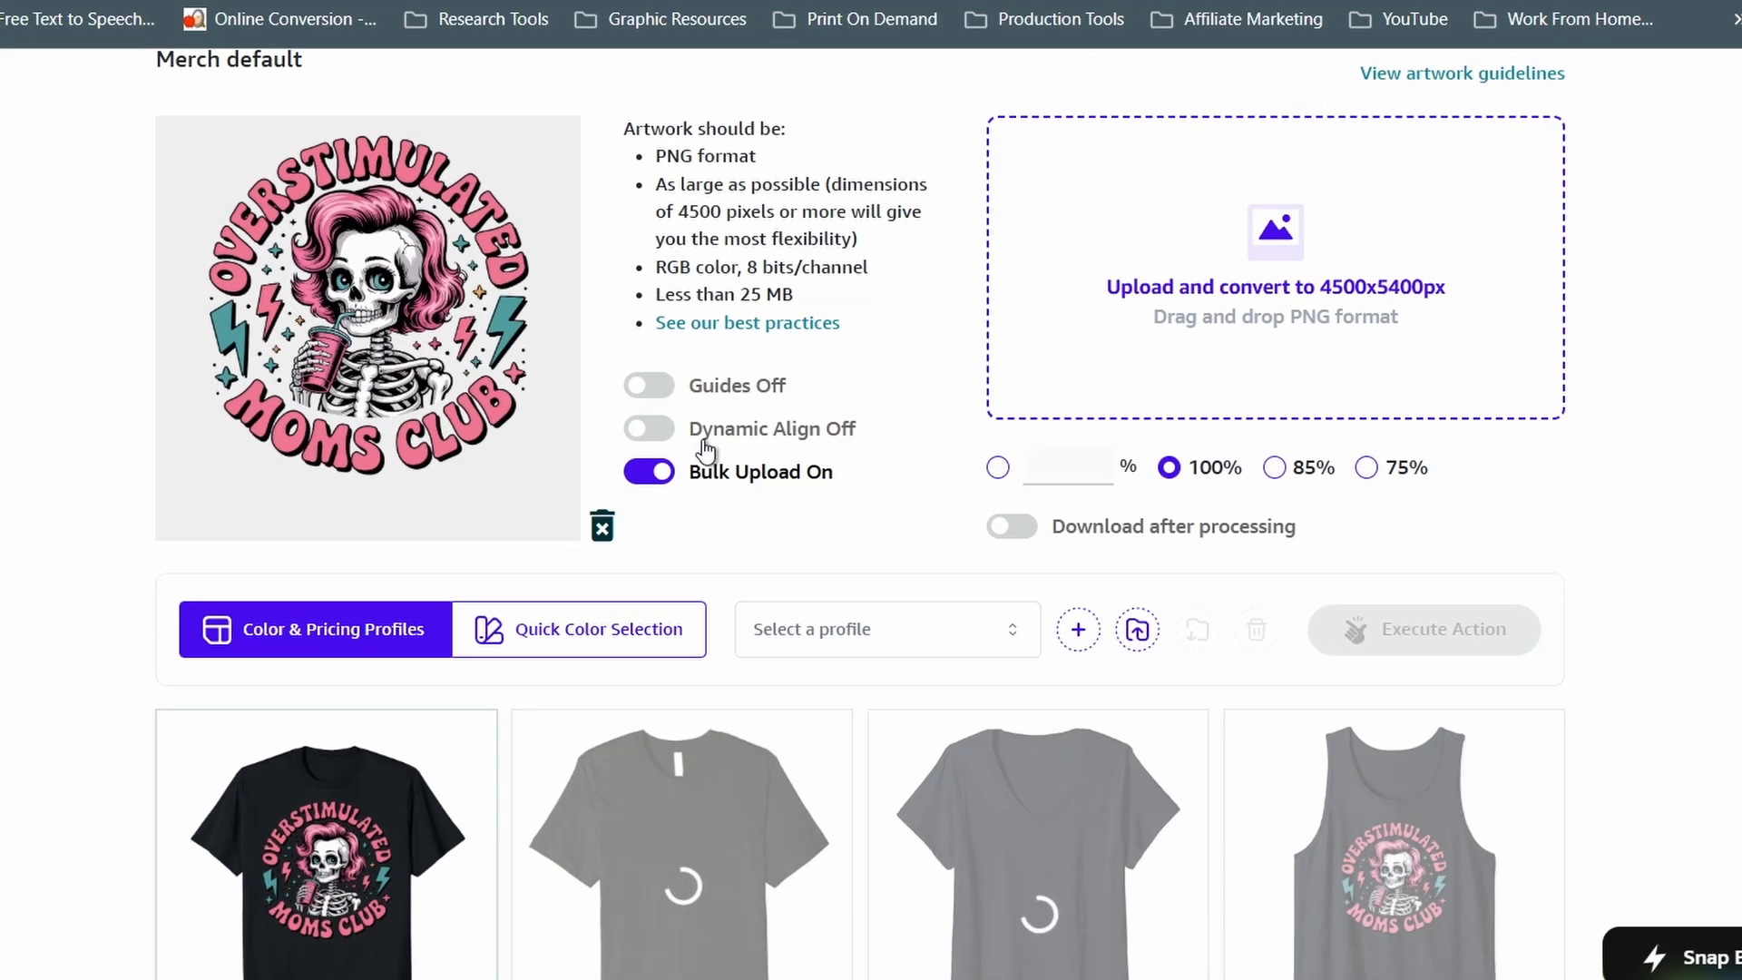
Step: Edit the standard T-shirt's details and select every shirt color except the pink beside the final blue
{"action": "scroll", "coordinate": [70, 657], "scroll_direction": "down", "scroll_amount": 6}
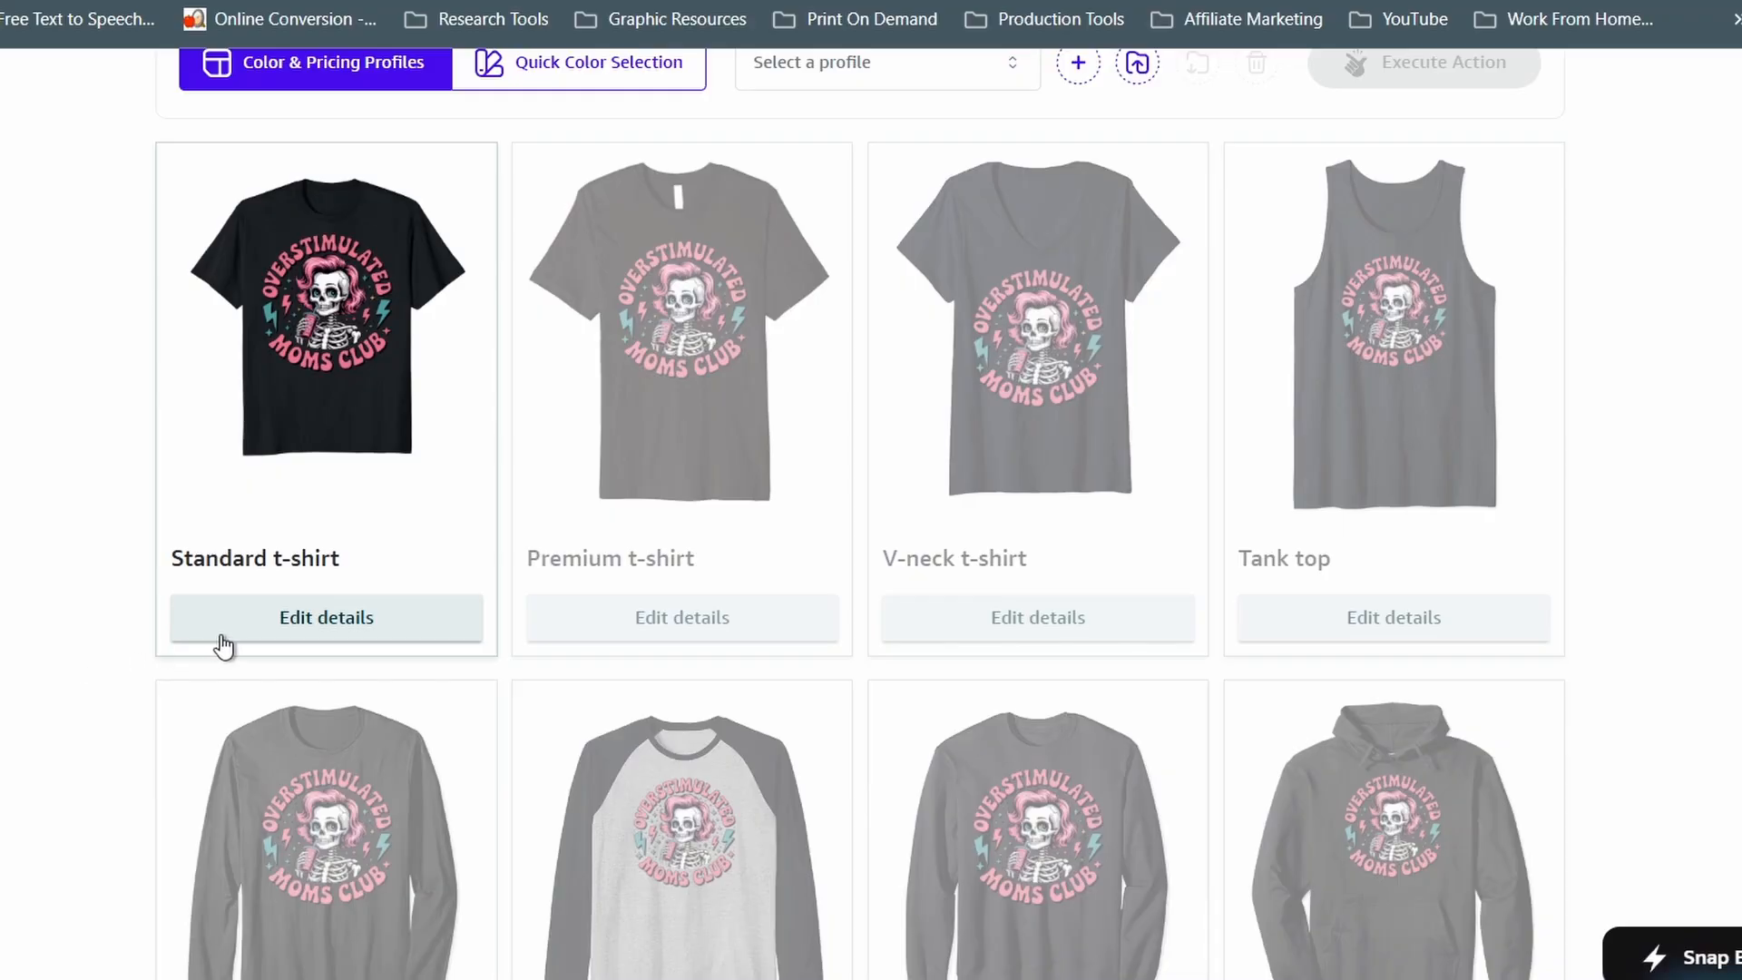
{"action": "left_click", "coordinate": [221, 636]}
{"action": "scroll", "coordinate": [182, 658], "scroll_direction": "down", "scroll_amount": 3}
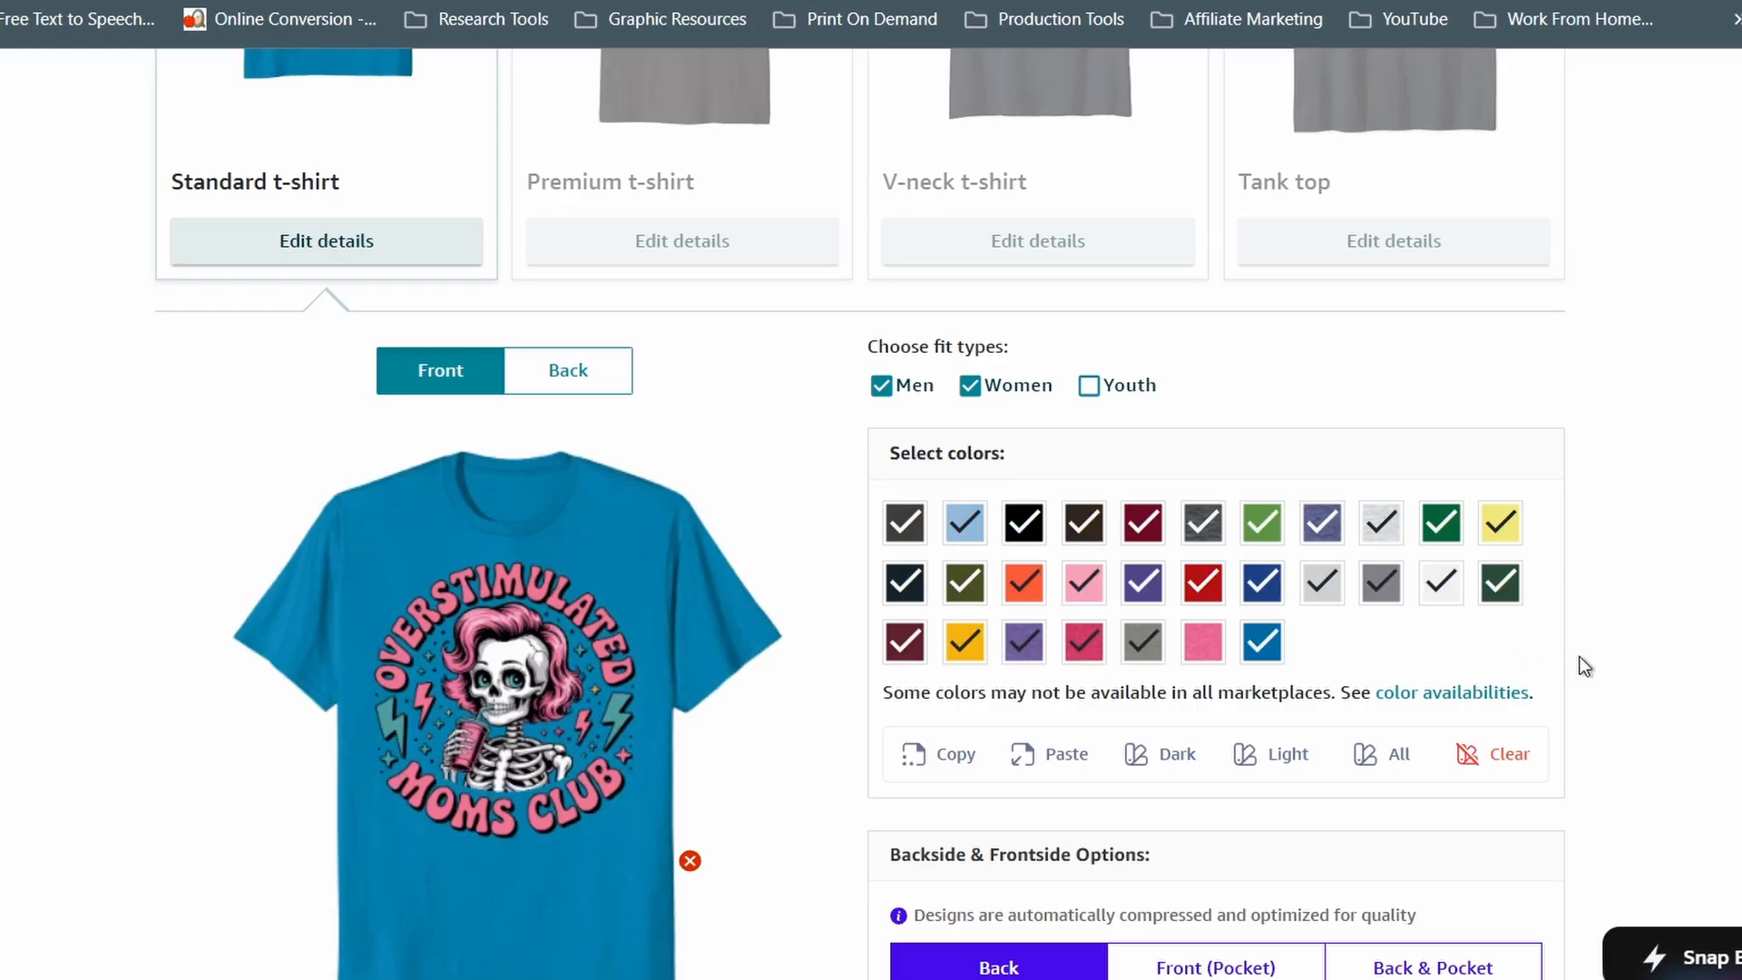
Step: Lower the standard T-shirt's .com list price to 15.99 dollars
{"action": "scroll", "coordinate": [1586, 664], "scroll_direction": "down", "scroll_amount": 12}
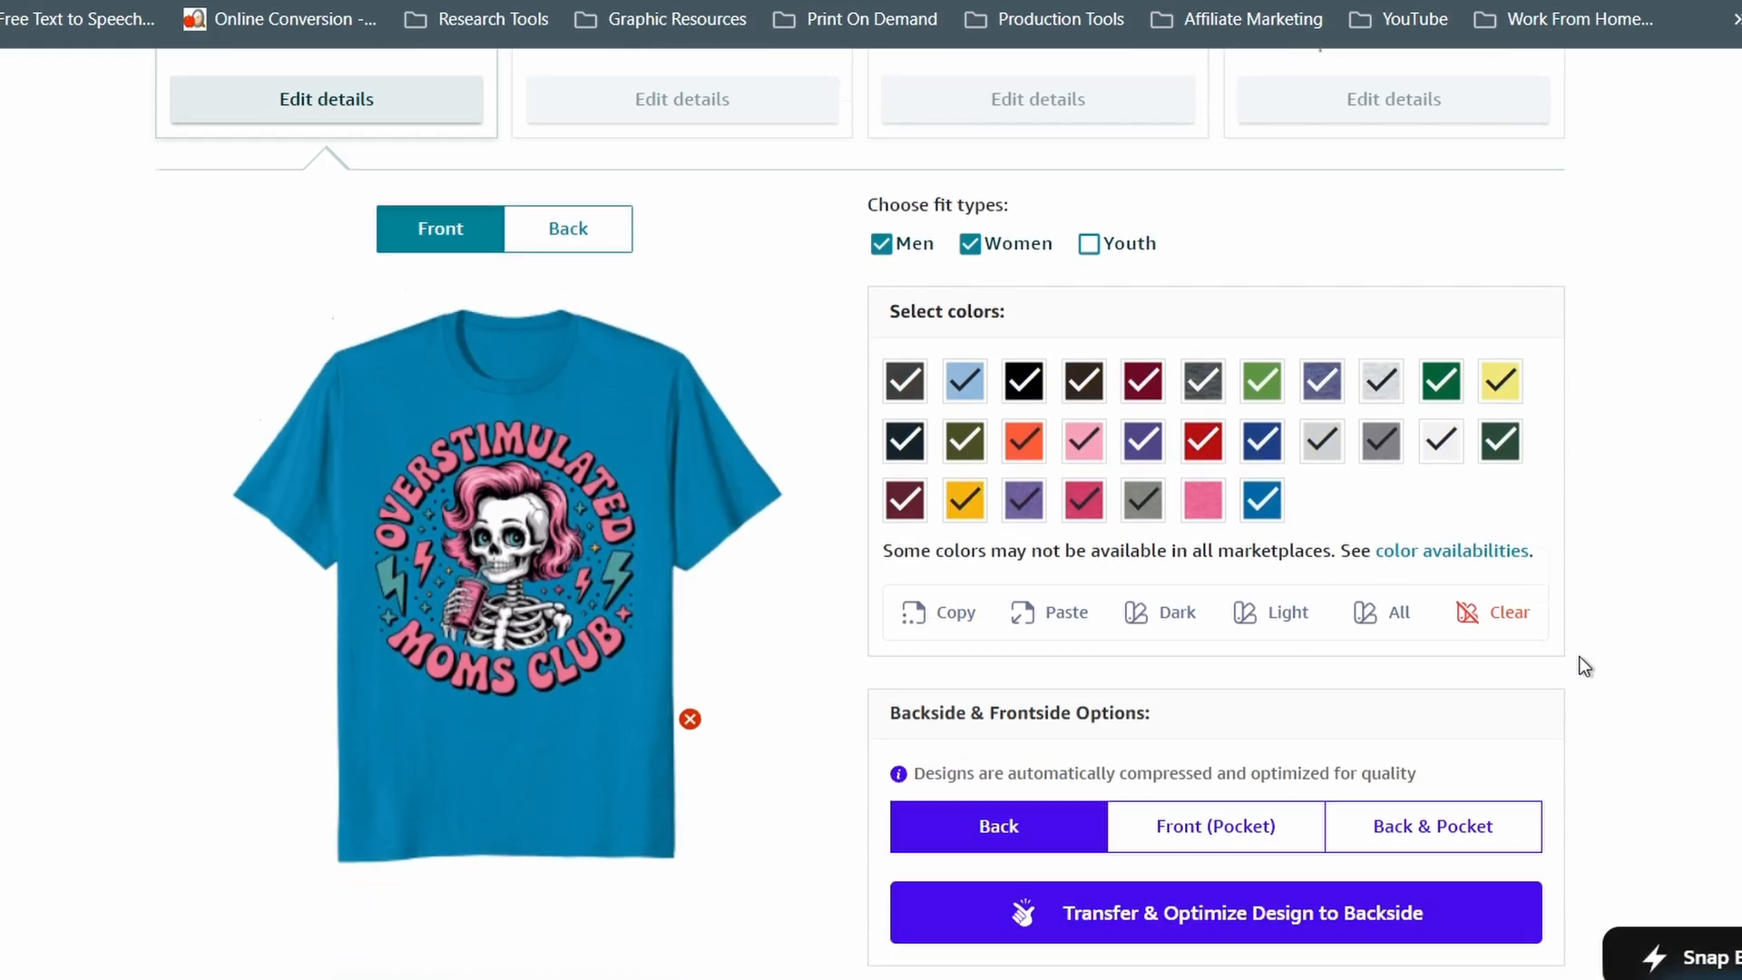
{"action": "scroll", "coordinate": [1586, 664], "scroll_direction": "down", "scroll_amount": 2}
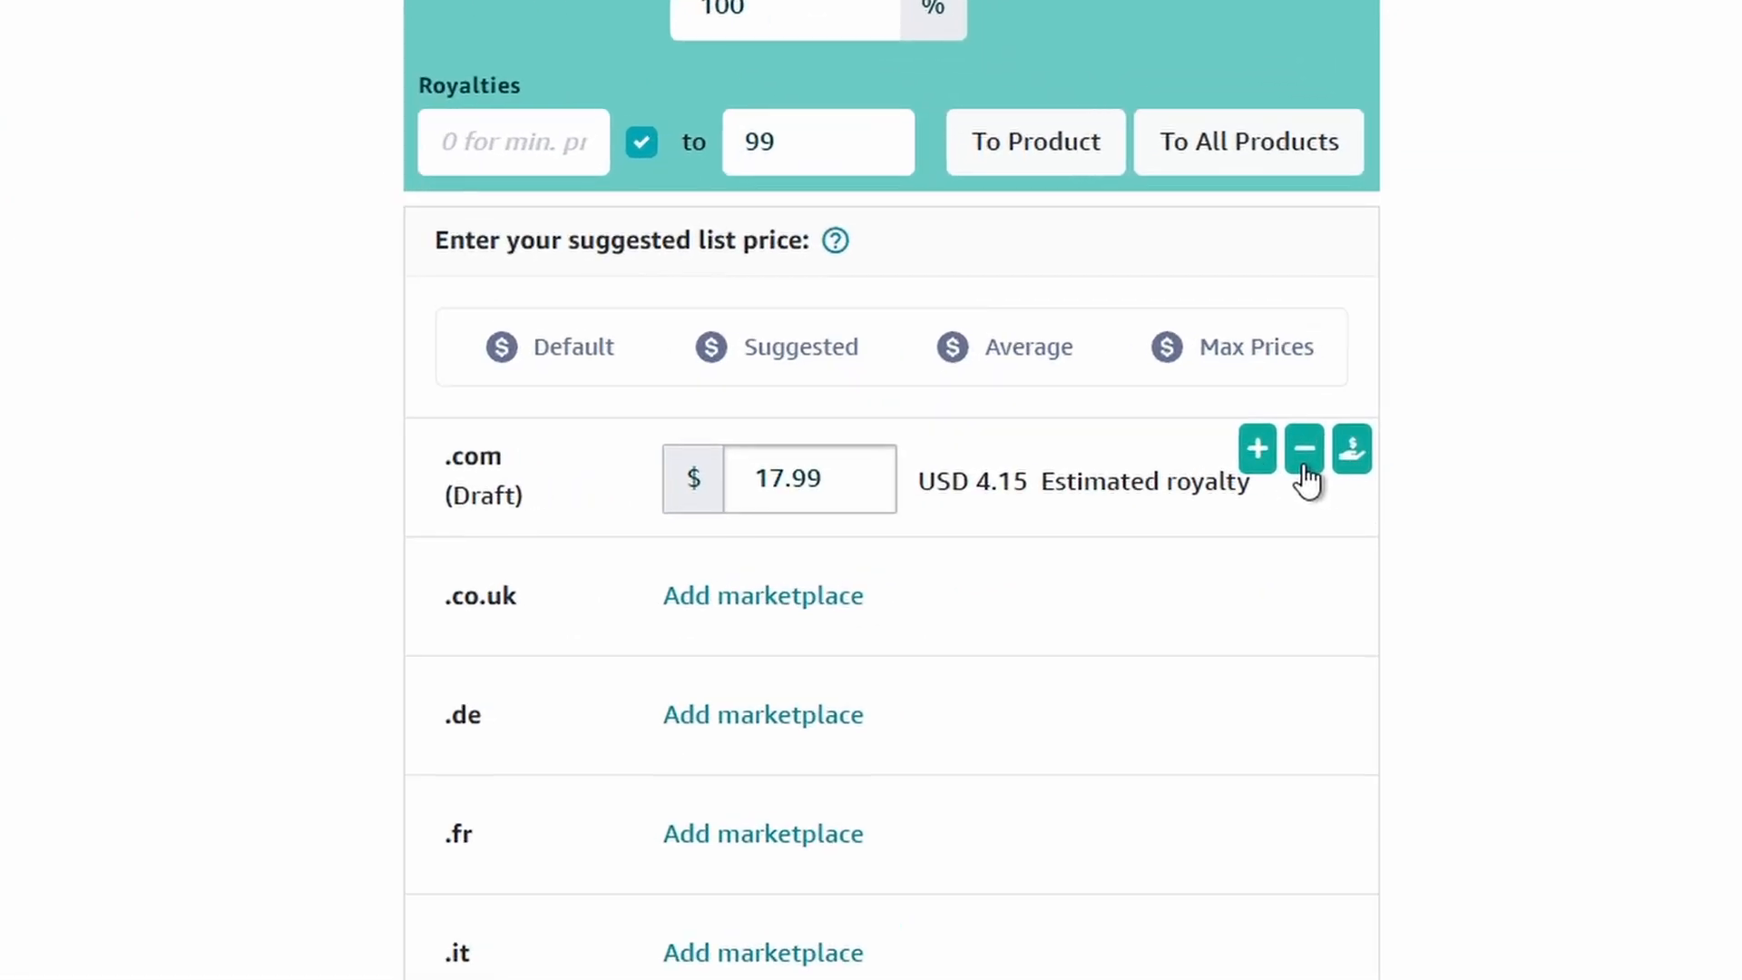
{"action": "left_click", "coordinate": [1376, 462]}
{"action": "left_click", "coordinate": [1304, 468]}
{"action": "left_click", "coordinate": [1304, 467]}
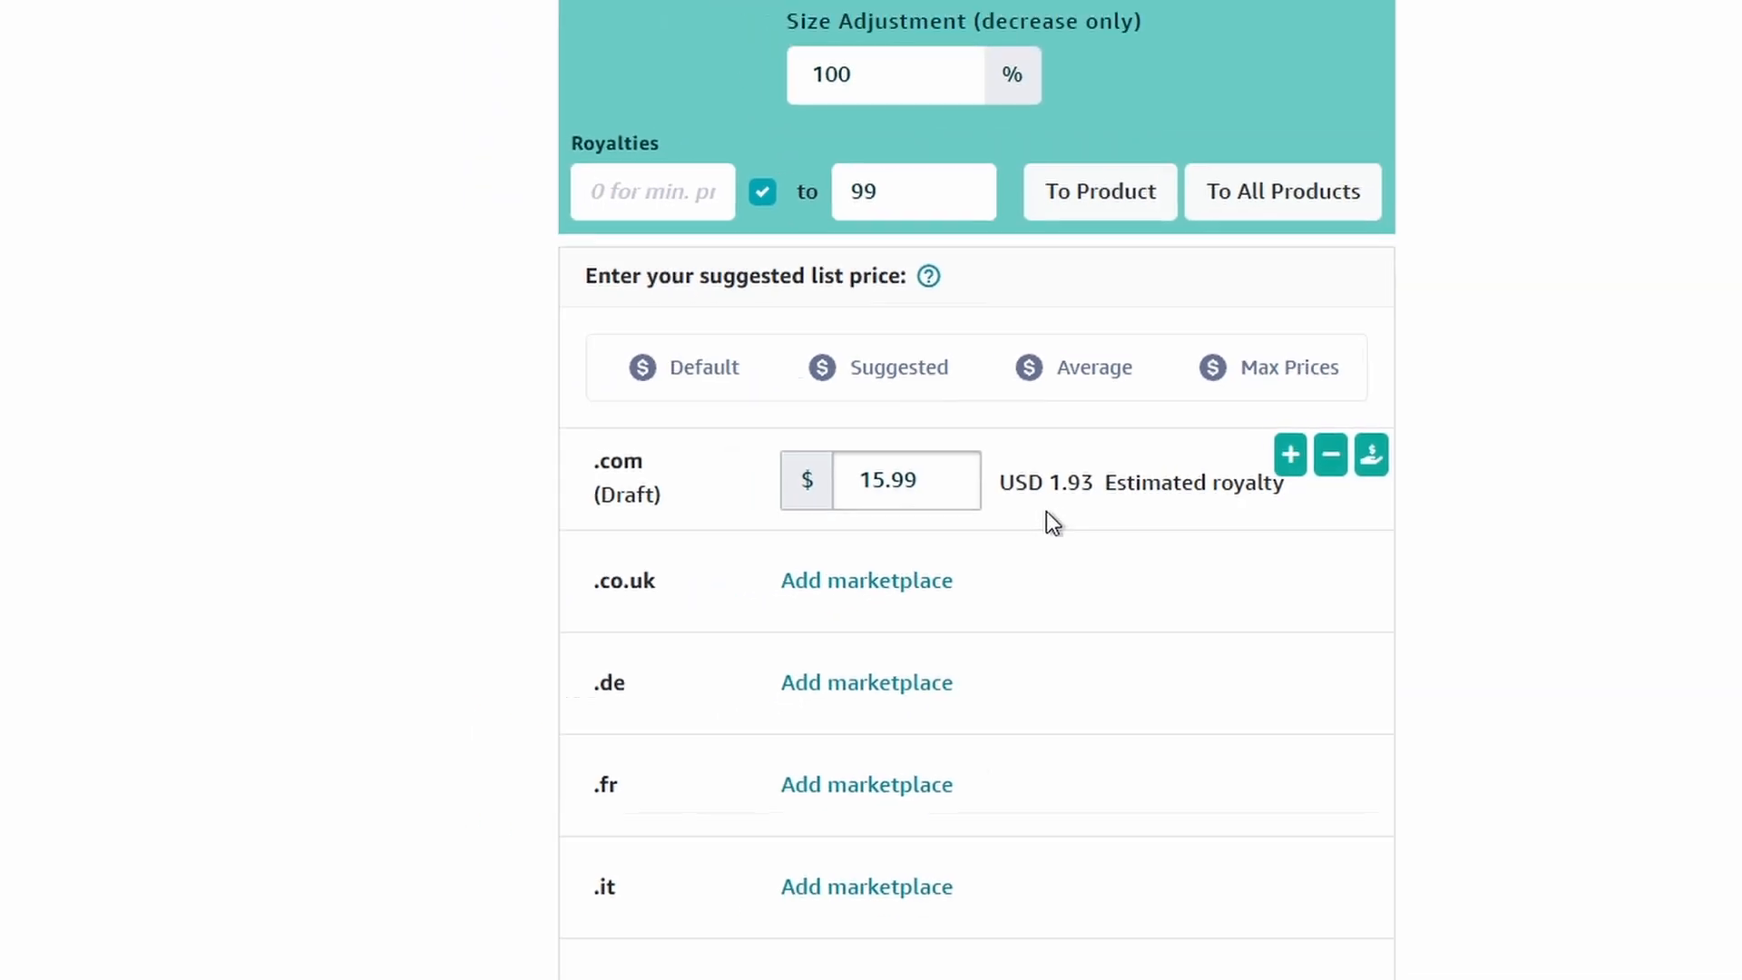
Step: Review the remaining unselected products, reopen the product selection, and enable all products for the .com marketplace
{"action": "scroll", "coordinate": [1484, 451], "scroll_direction": "down", "scroll_amount": 5}
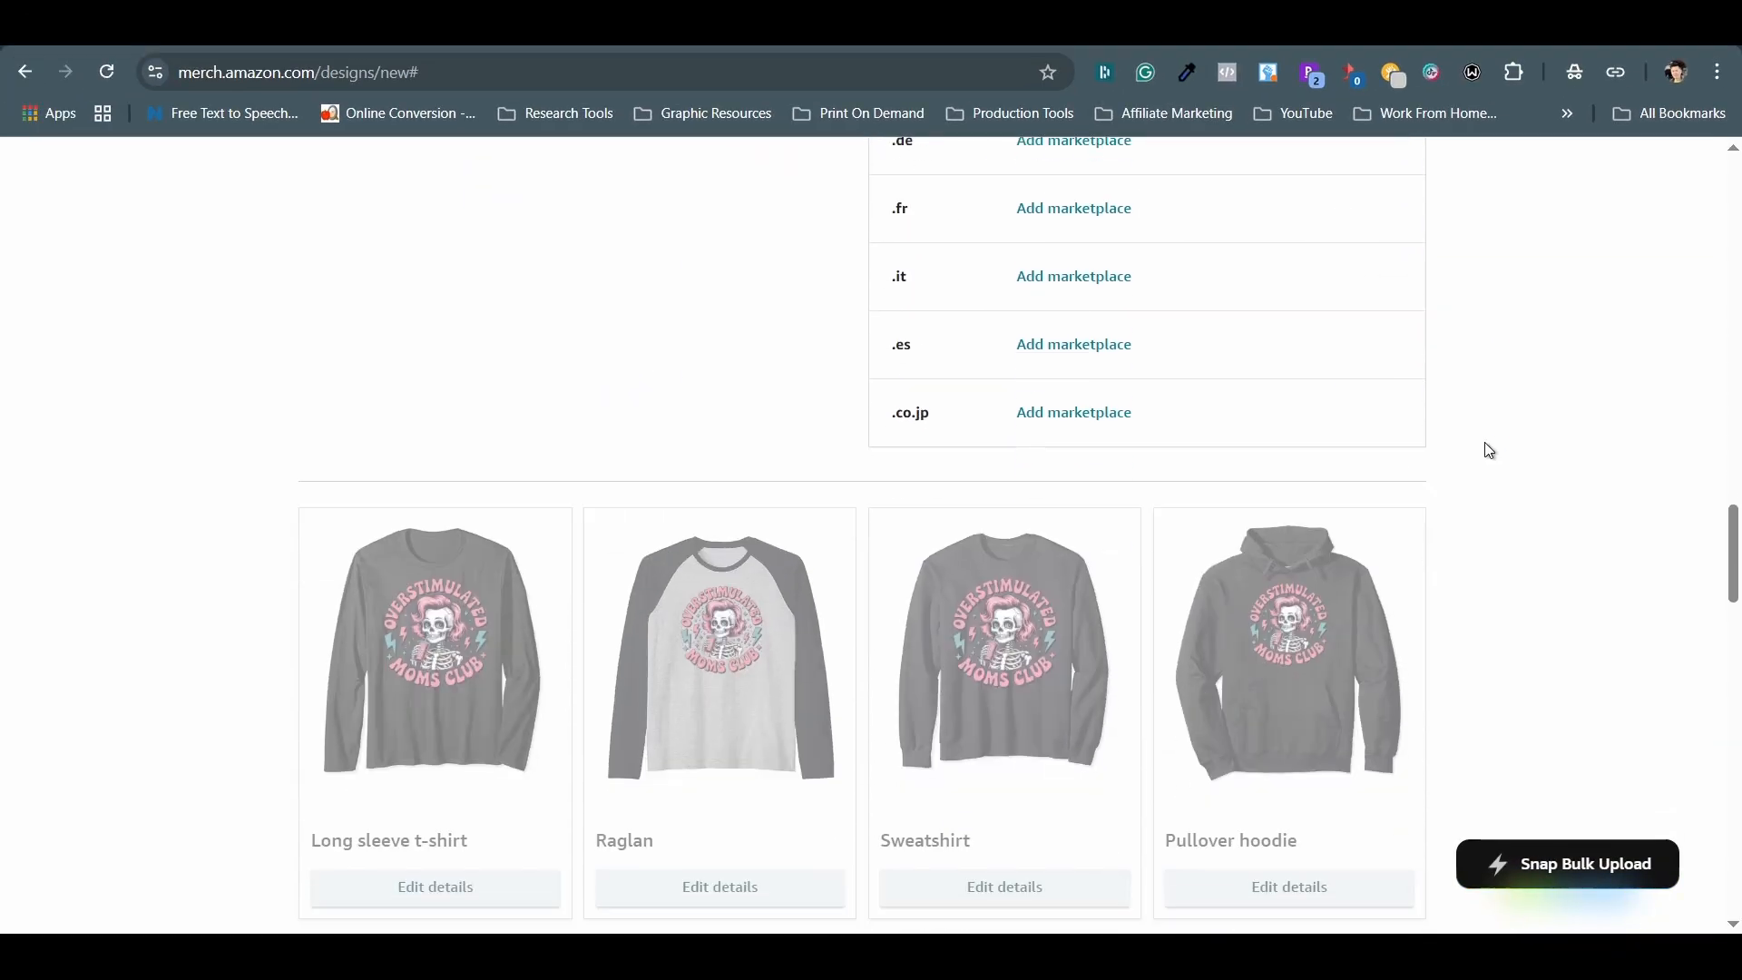
{"action": "scroll", "coordinate": [1475, 454], "scroll_direction": "down", "scroll_amount": 2}
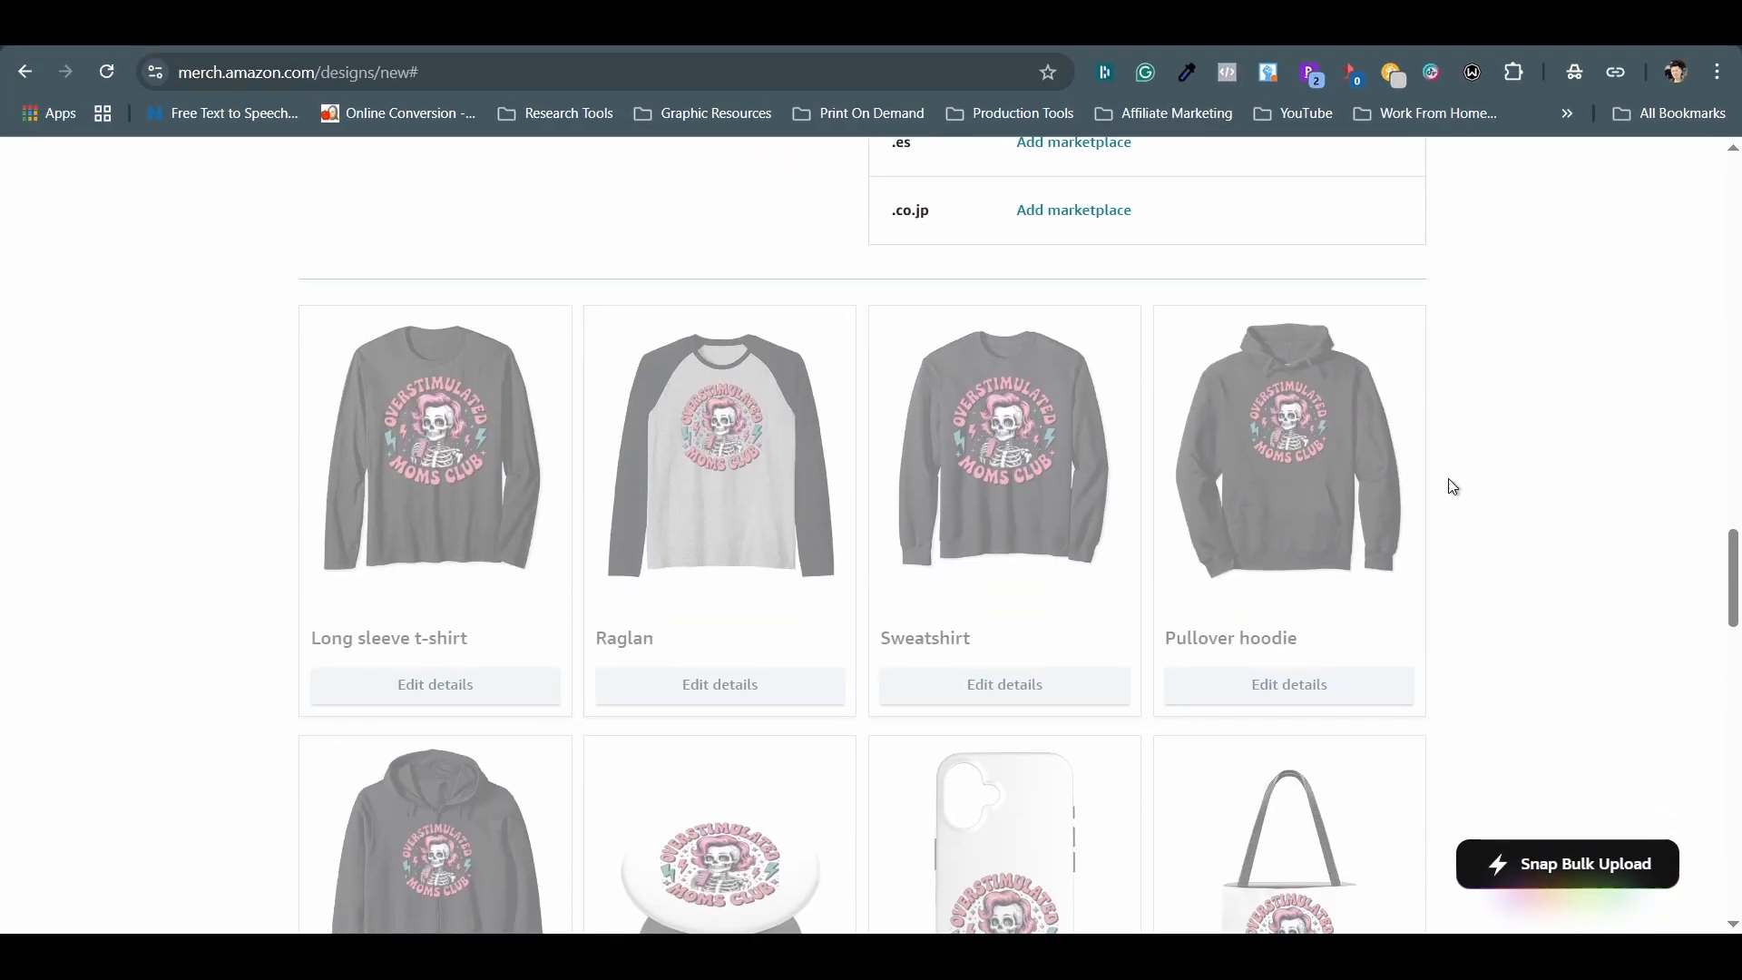
{"action": "scroll", "coordinate": [1452, 486], "scroll_direction": "down", "scroll_amount": 4}
{"action": "scroll", "coordinate": [1452, 487], "scroll_direction": "down", "scroll_amount": 4}
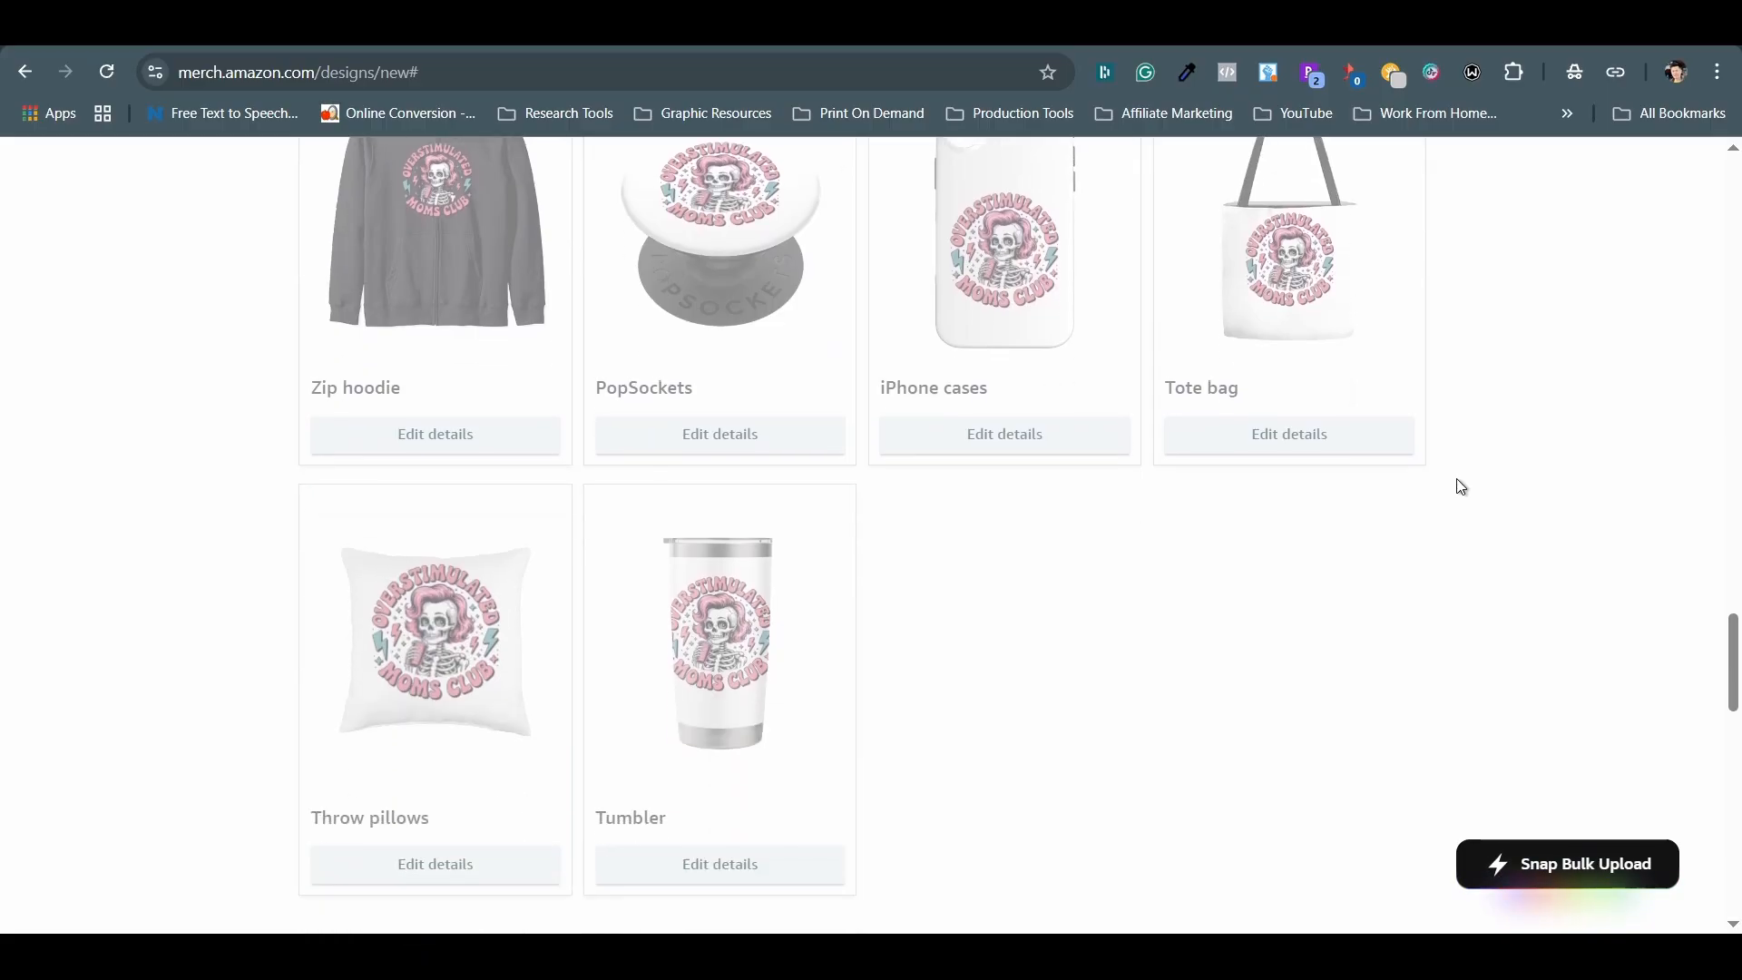
{"action": "scroll", "coordinate": [1461, 487], "scroll_direction": "up", "scroll_amount": 20}
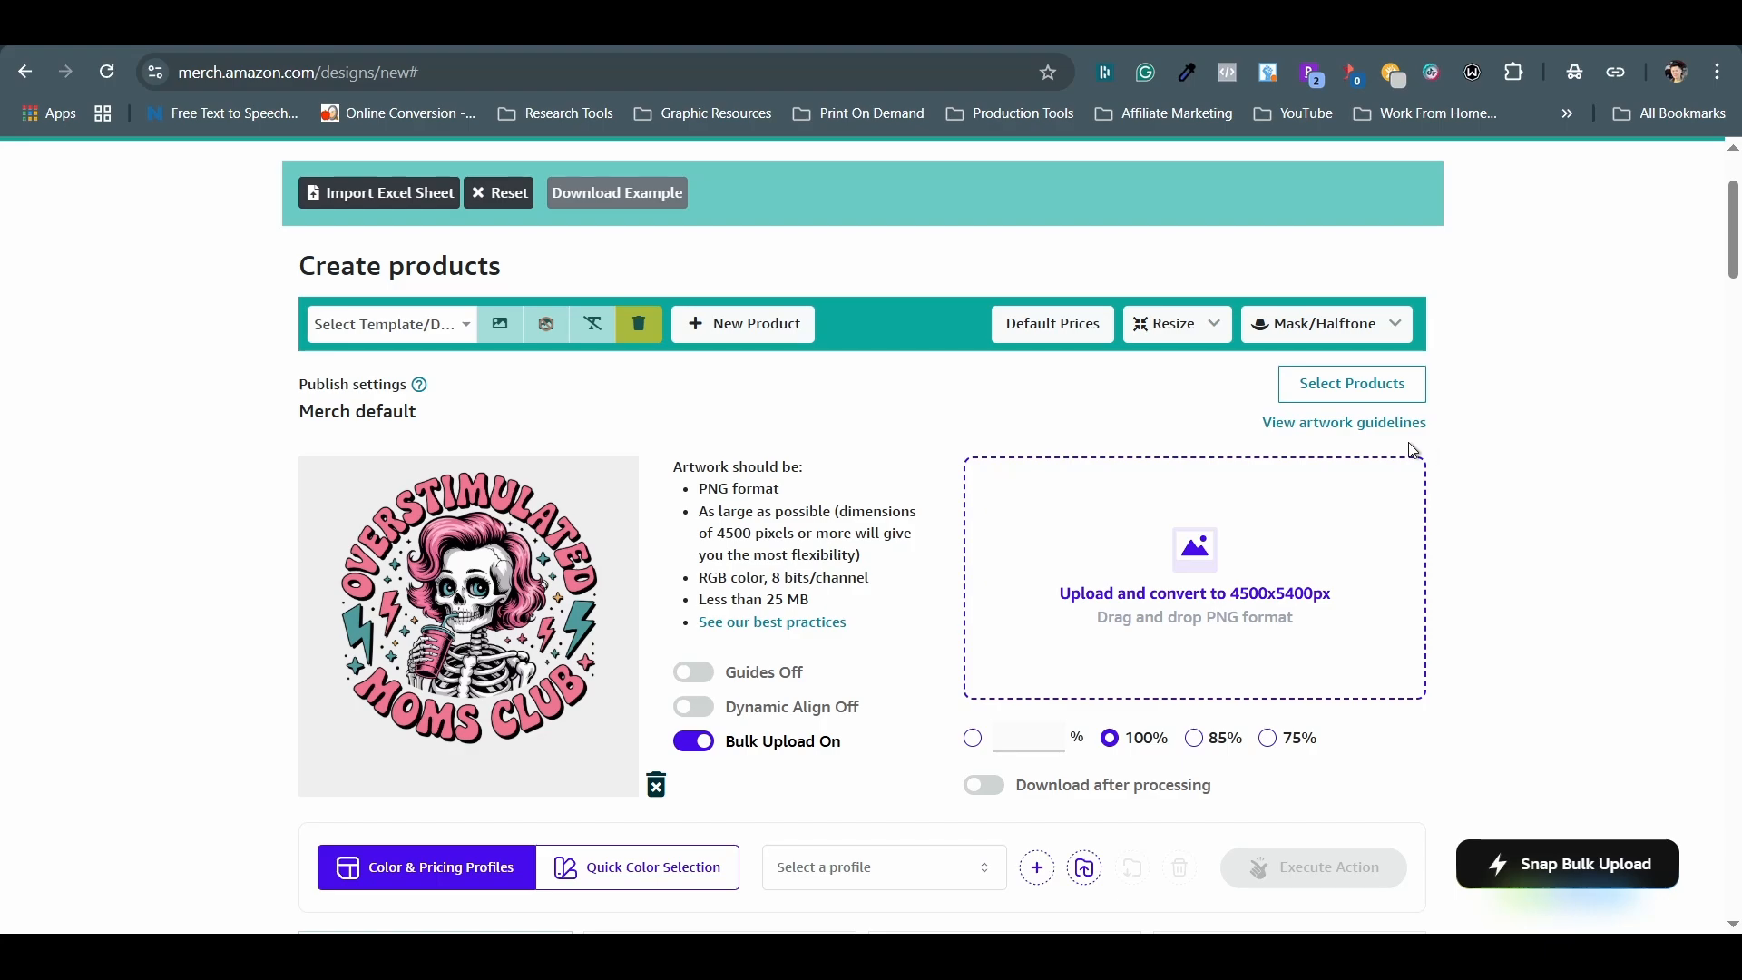
{"action": "left_click", "coordinate": [1340, 385]}
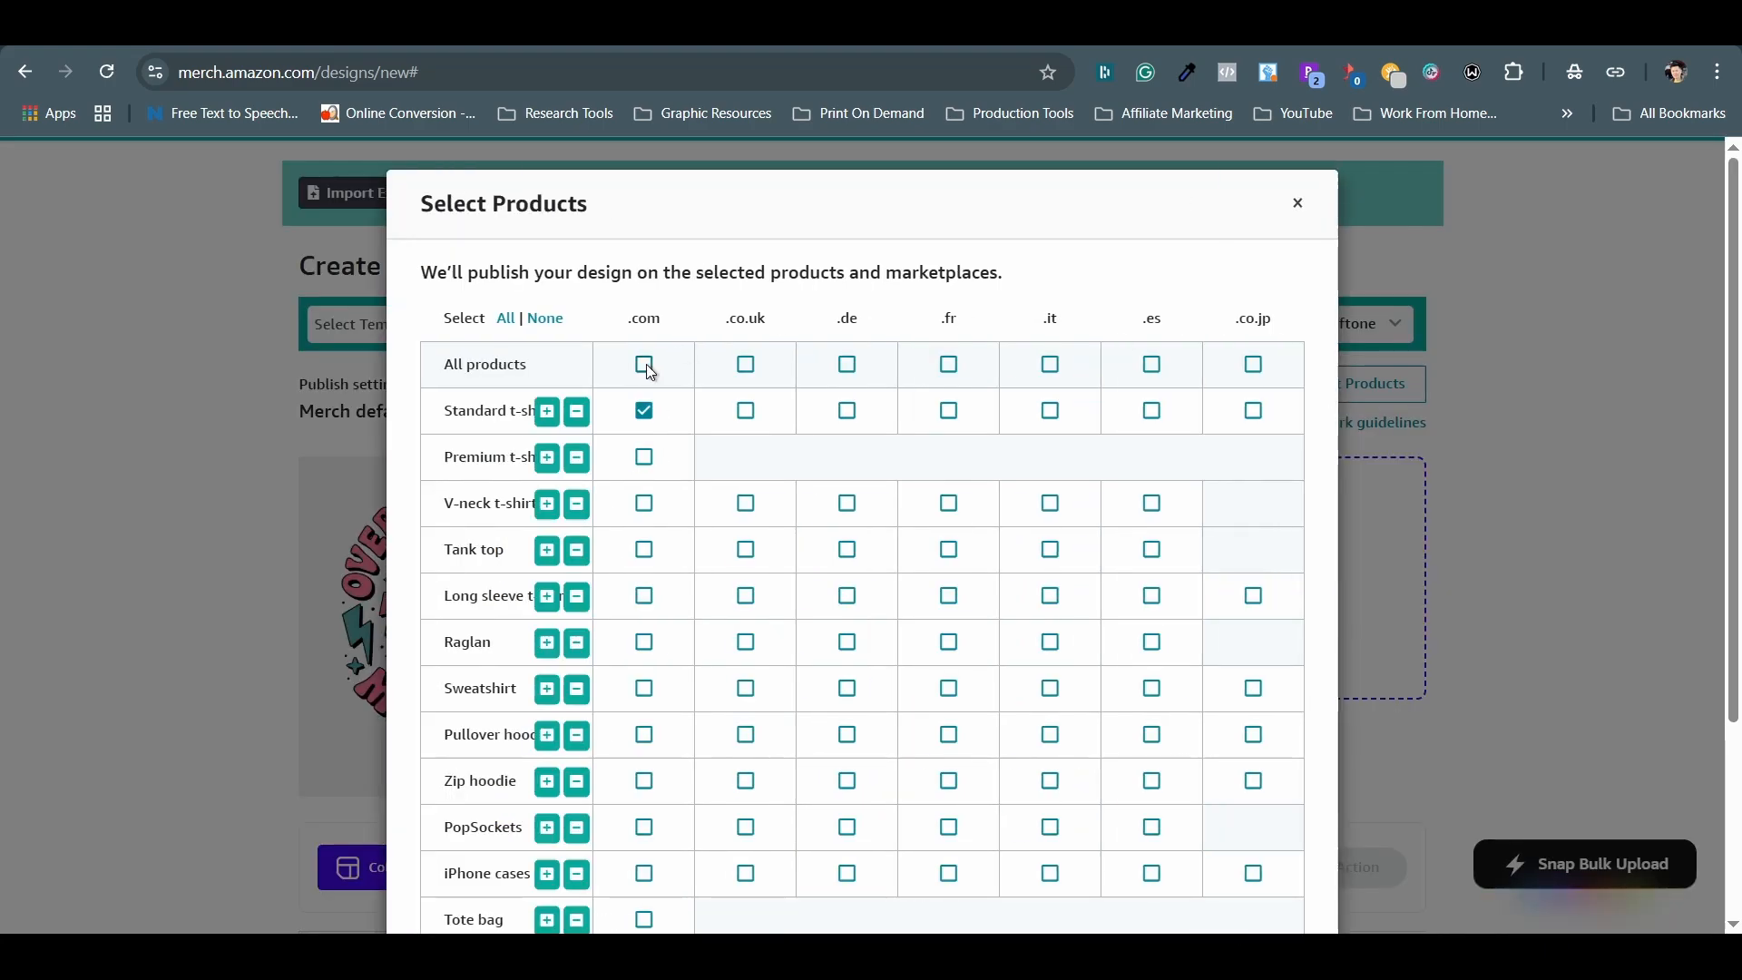
{"action": "left_click", "coordinate": [645, 366]}
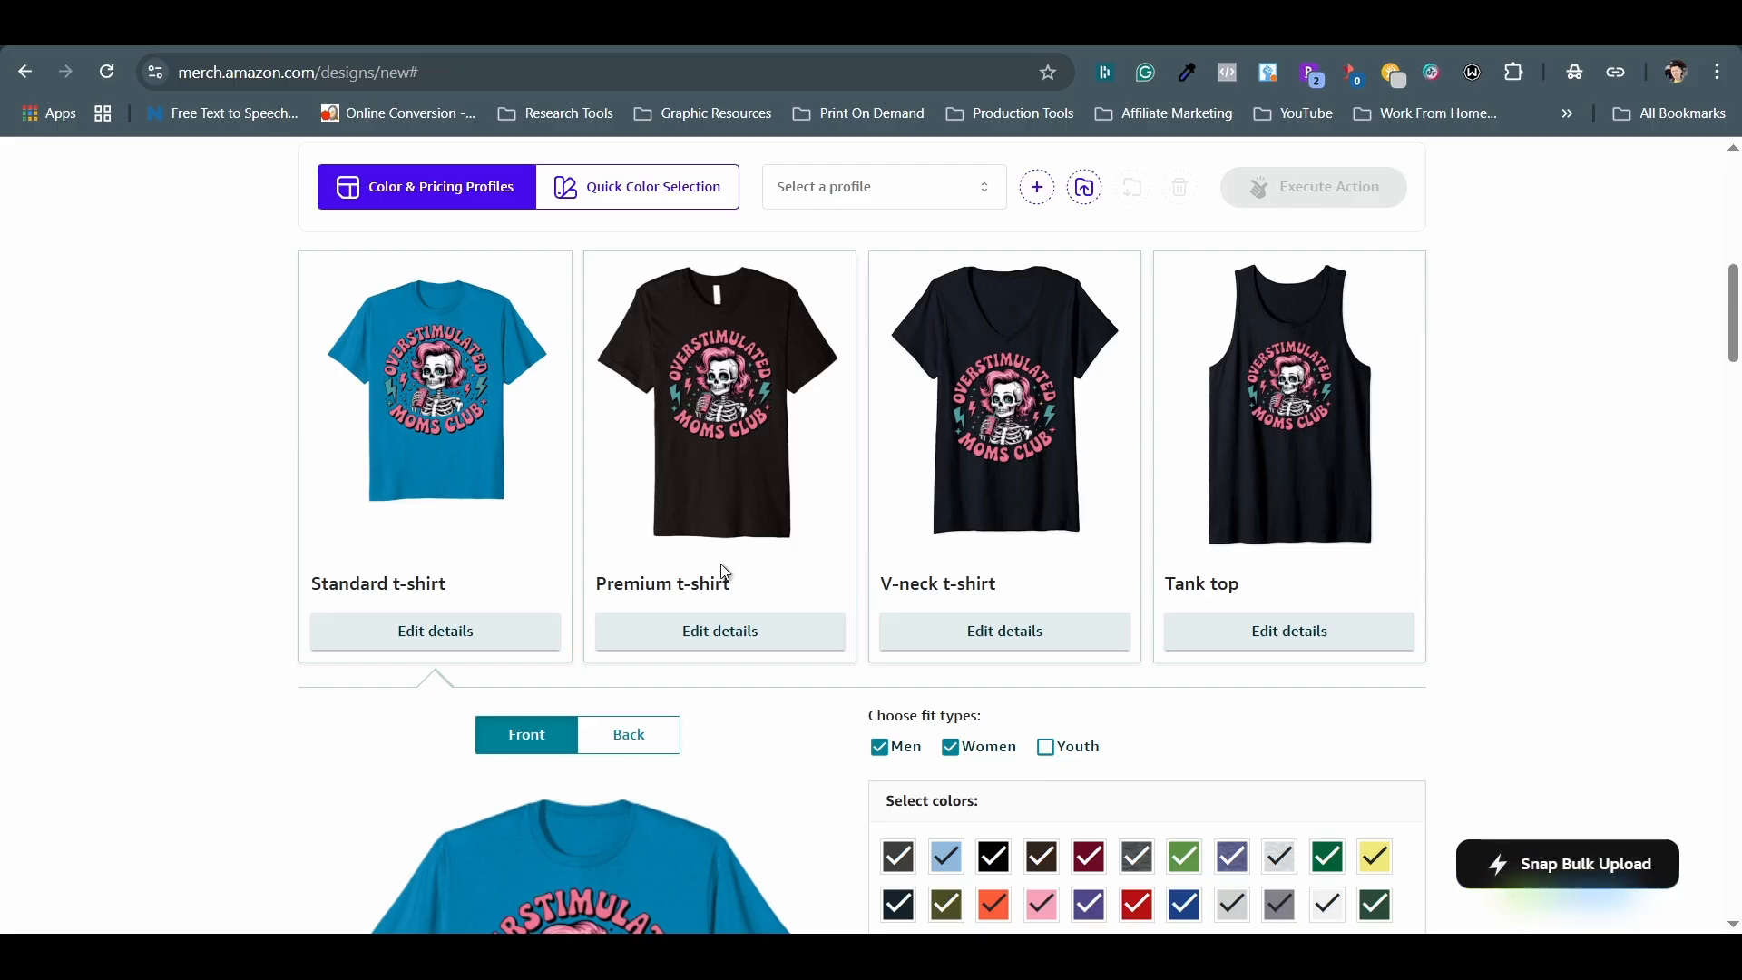
Step: Select all premium T-shirt colors except red, and all color combinations for the raglan
{"action": "left_click", "coordinate": [741, 646]}
{"action": "scroll", "coordinate": [741, 646], "scroll_direction": "down", "scroll_amount": 5}
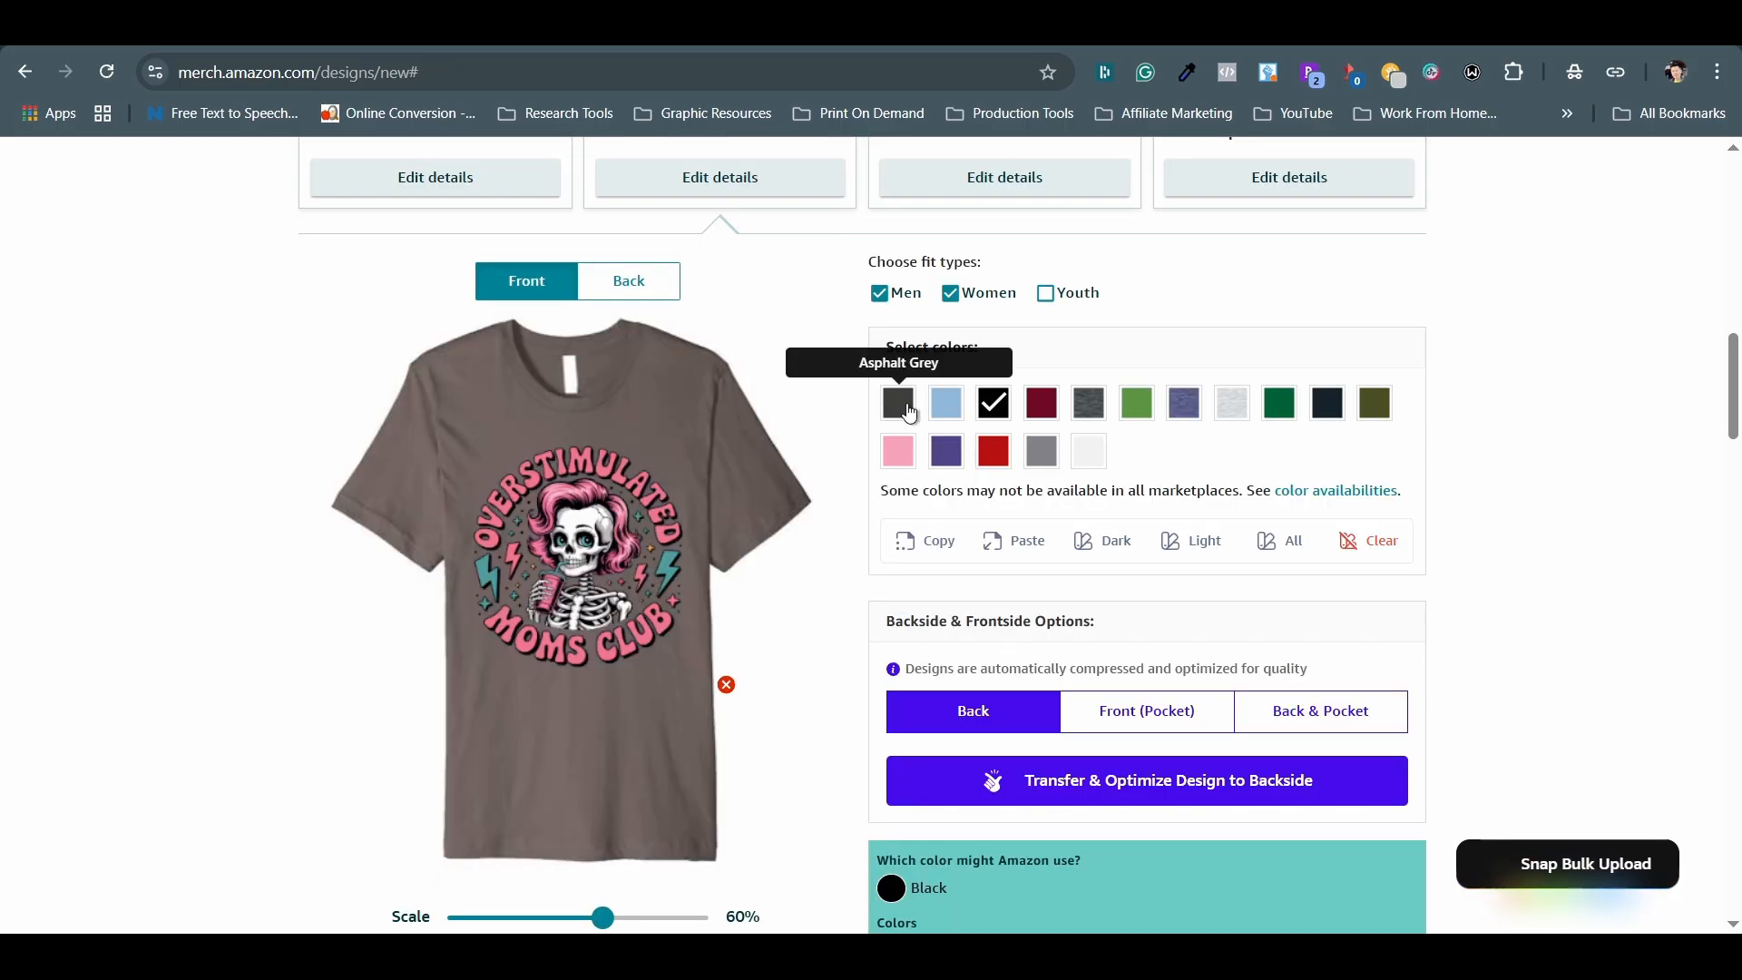
{"action": "left_click", "coordinate": [908, 410]}
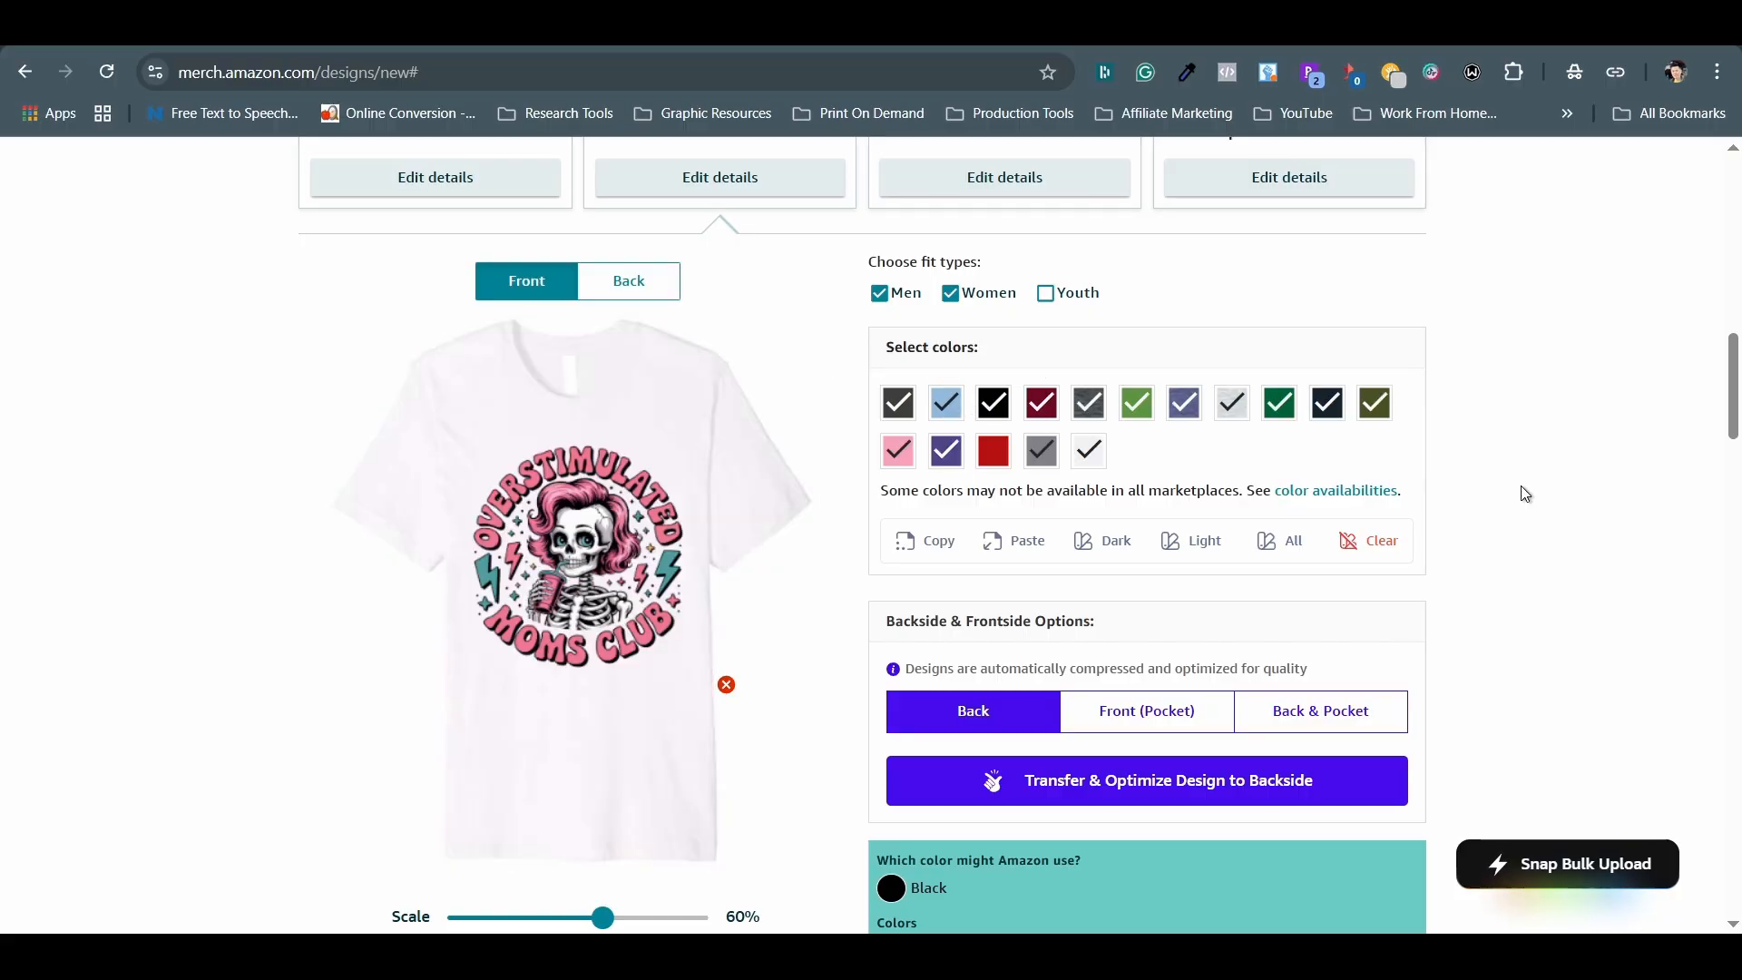
{"action": "scroll", "coordinate": [1525, 494], "scroll_direction": "down", "scroll_amount": 10}
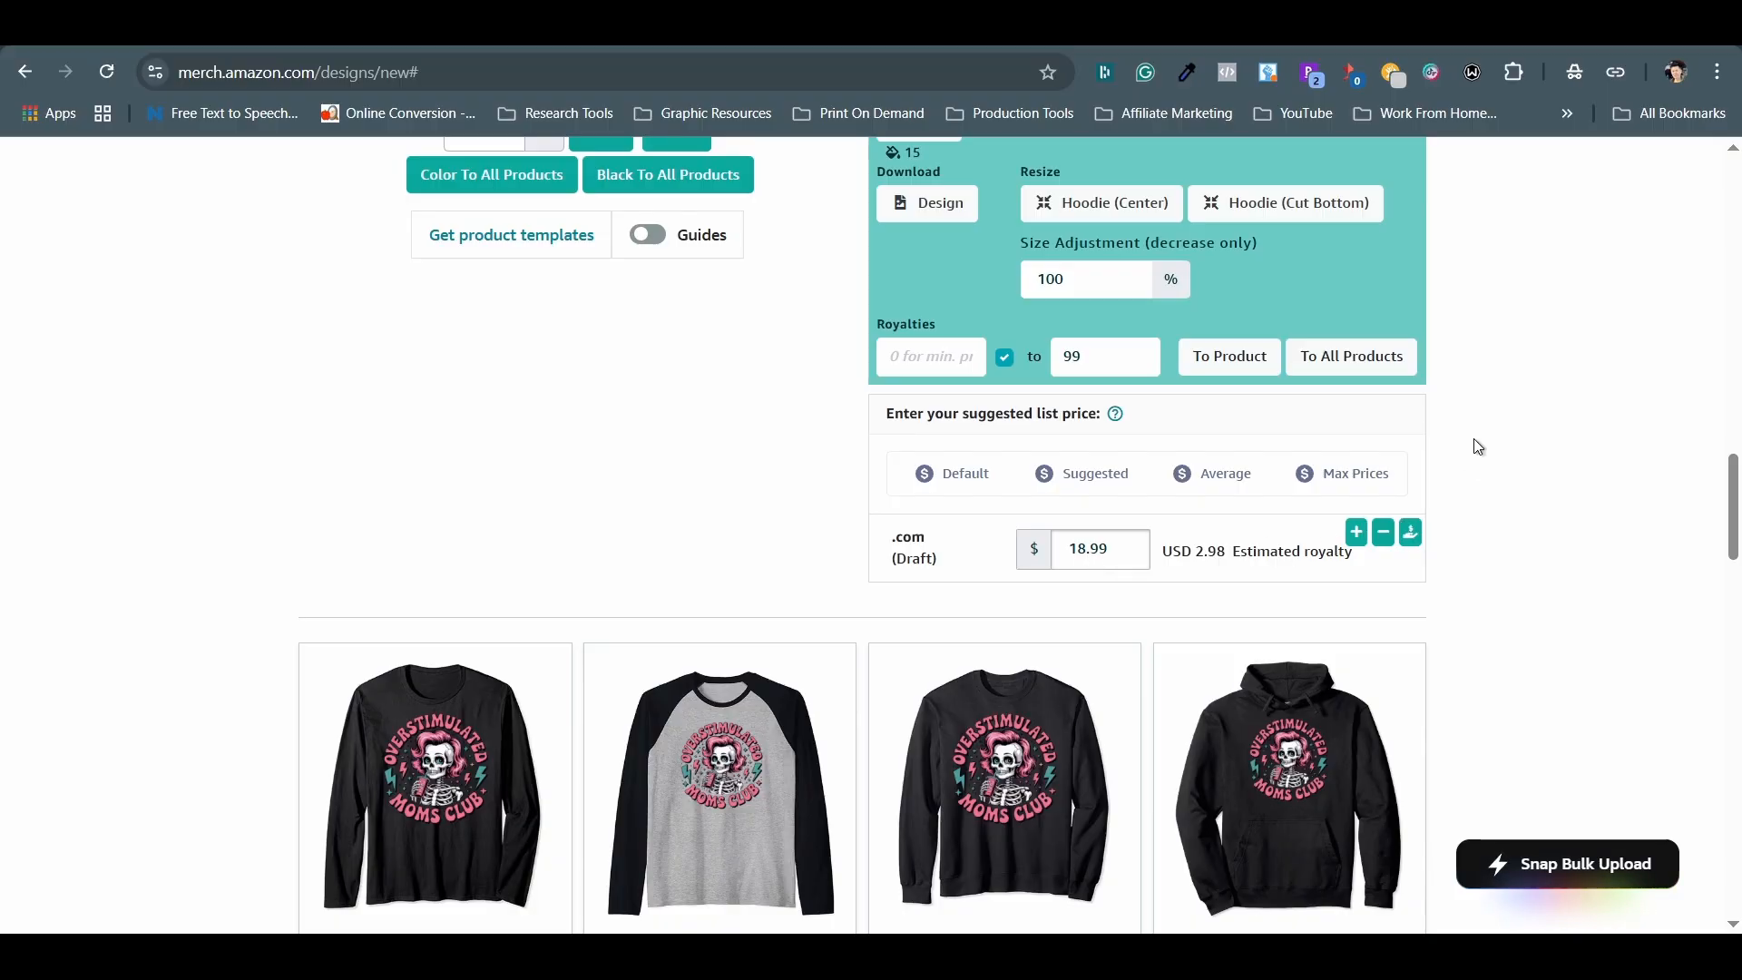
{"action": "scroll", "coordinate": [1476, 451], "scroll_direction": "up", "scroll_amount": 10}
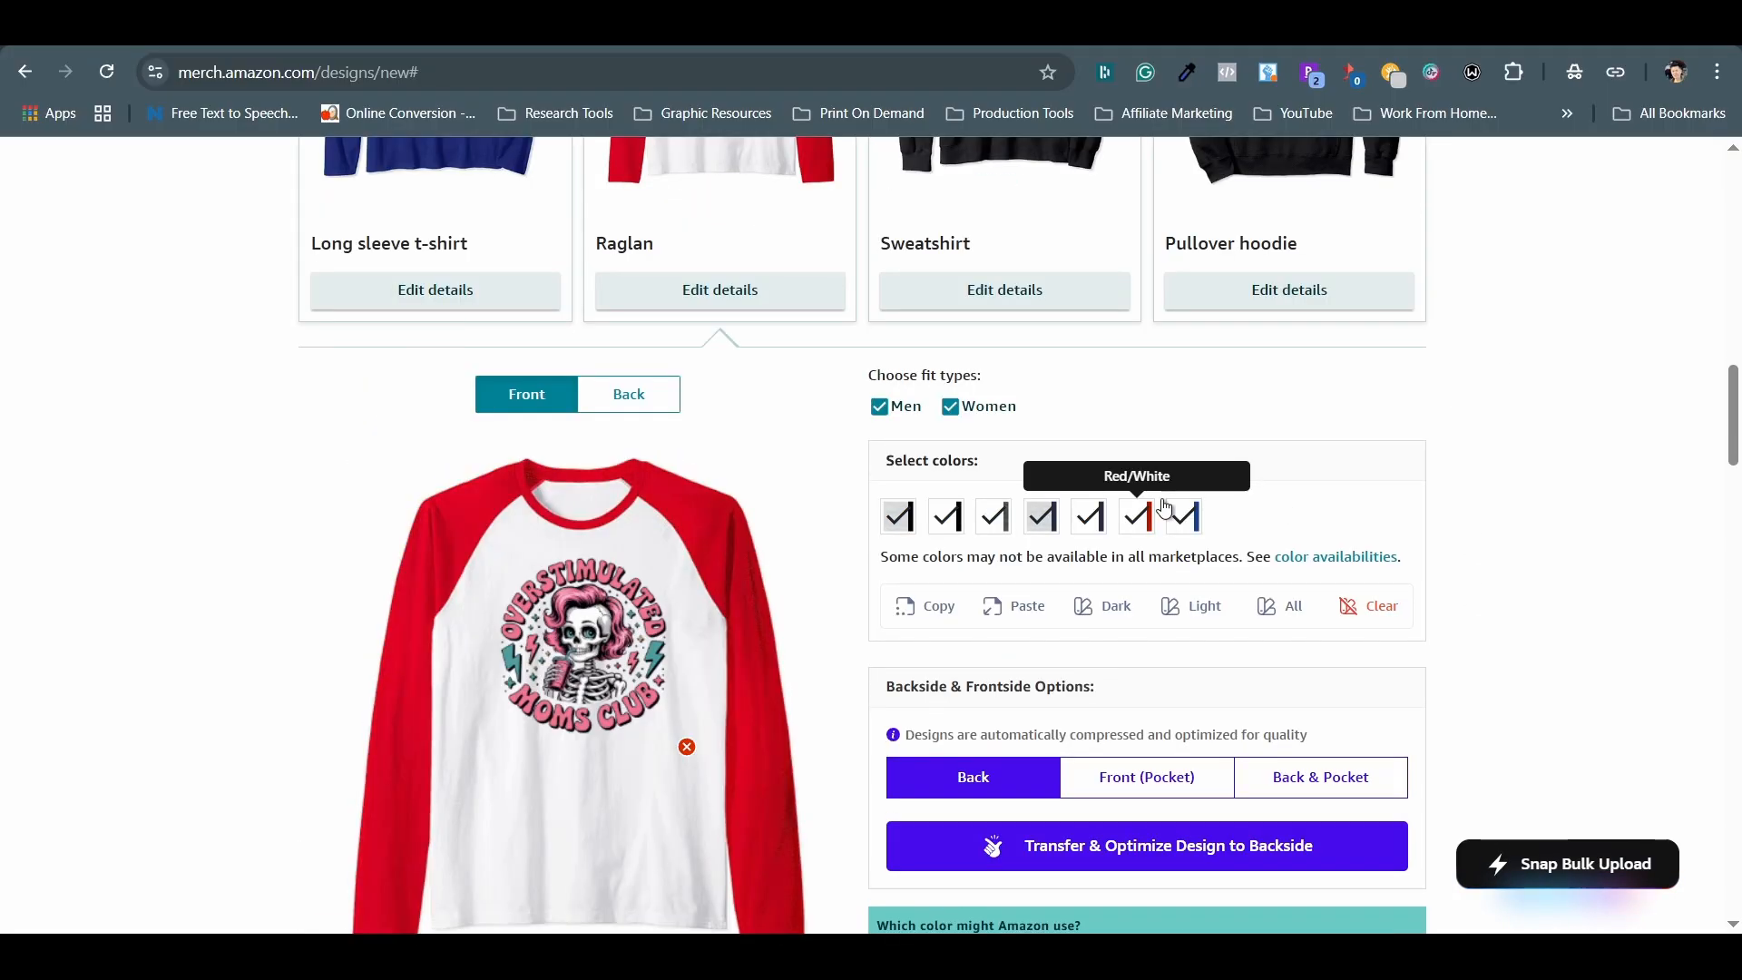
Step: Edit the pullover hoodie's details and turn on the guides around the design on its preview
{"action": "scroll", "coordinate": [1307, 427], "scroll_direction": "down", "scroll_amount": 1}
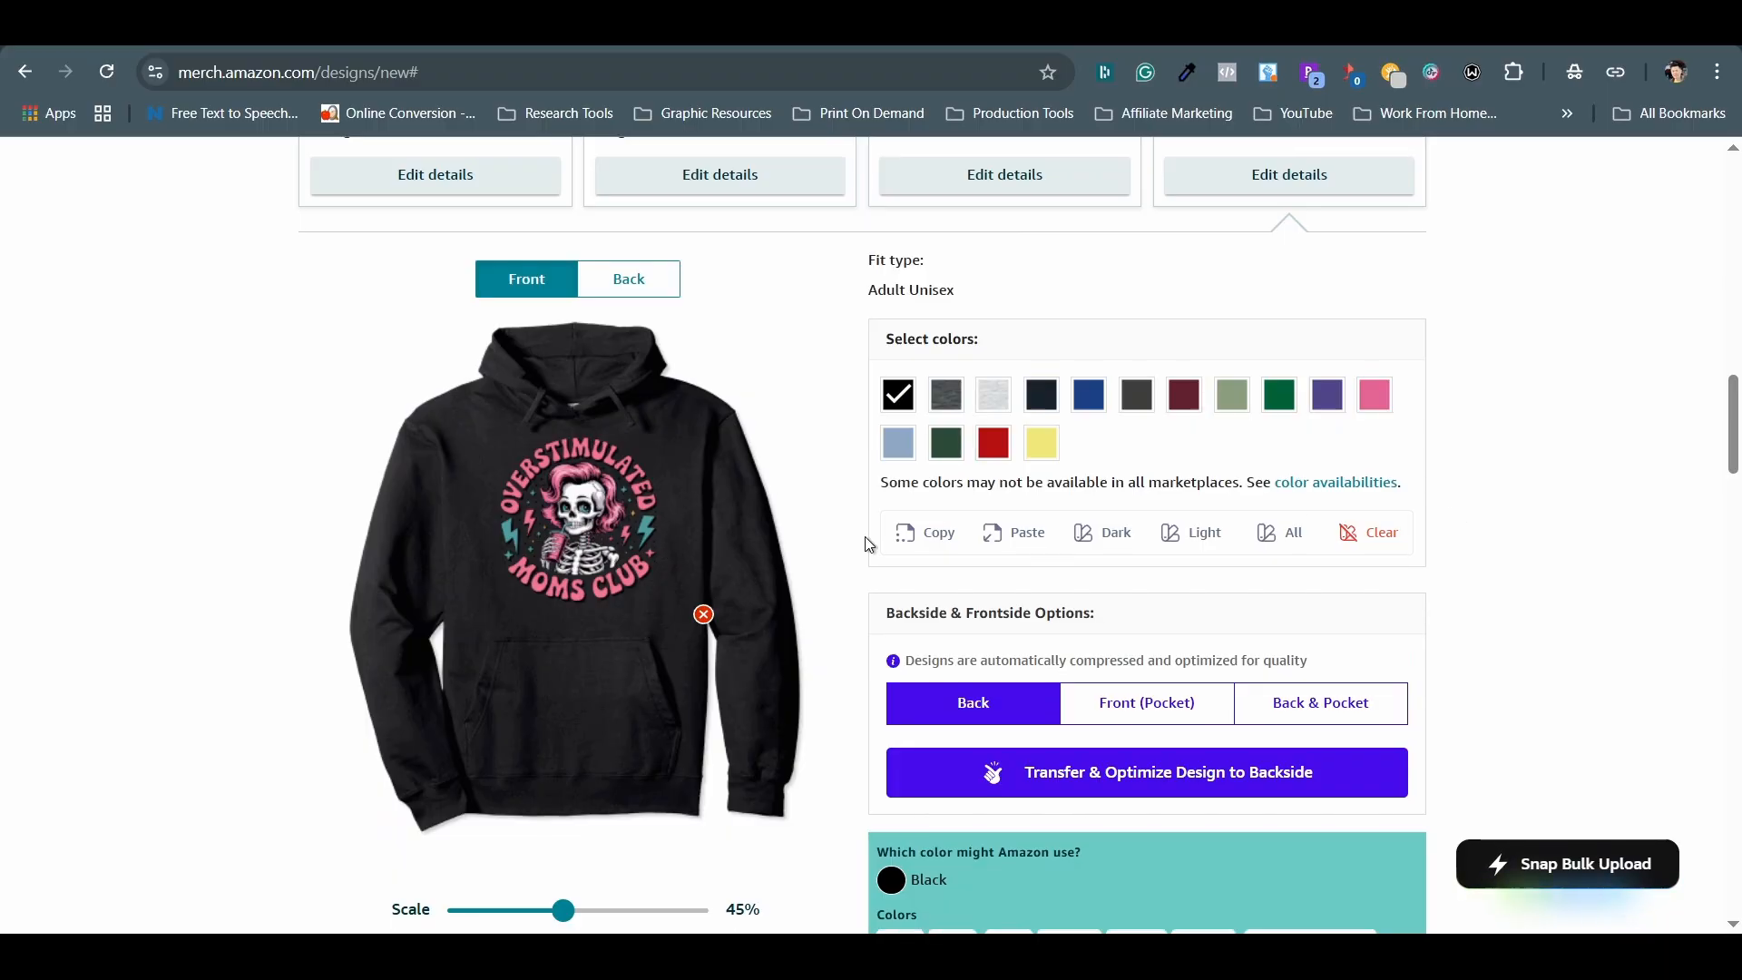
{"action": "scroll", "coordinate": [868, 544], "scroll_direction": "down", "scroll_amount": 3}
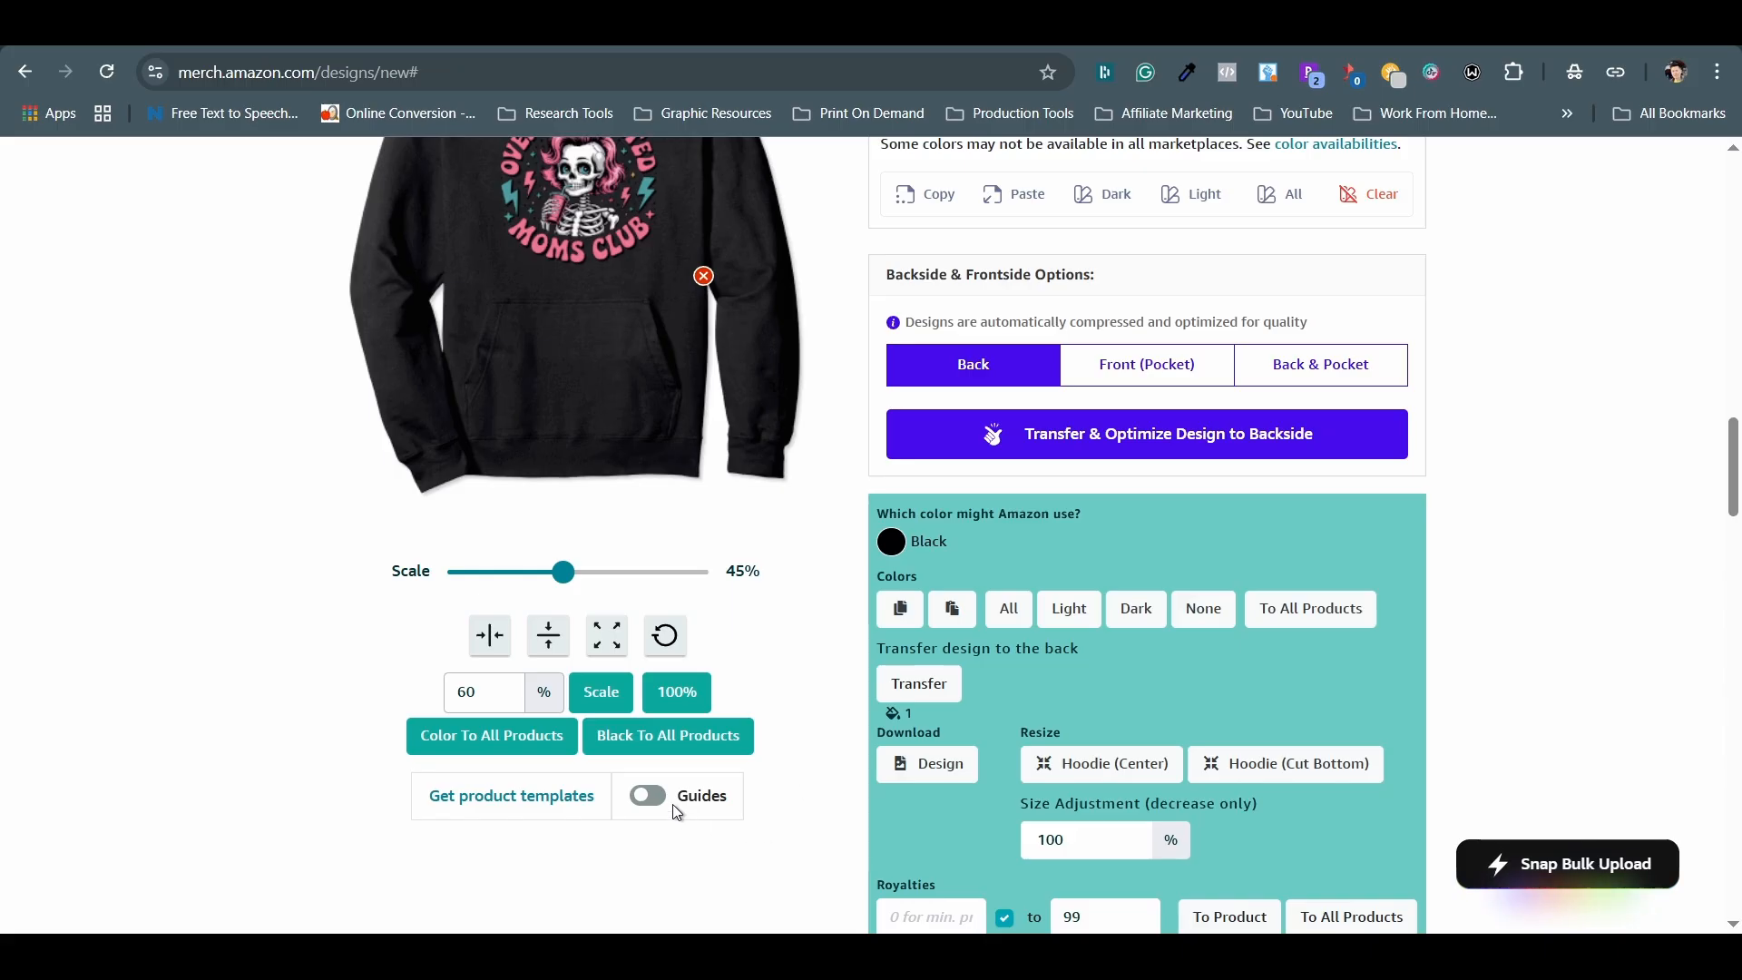
{"action": "left_click", "coordinate": [664, 804]}
{"action": "scroll", "coordinate": [848, 681], "scroll_direction": "up", "scroll_amount": 3}
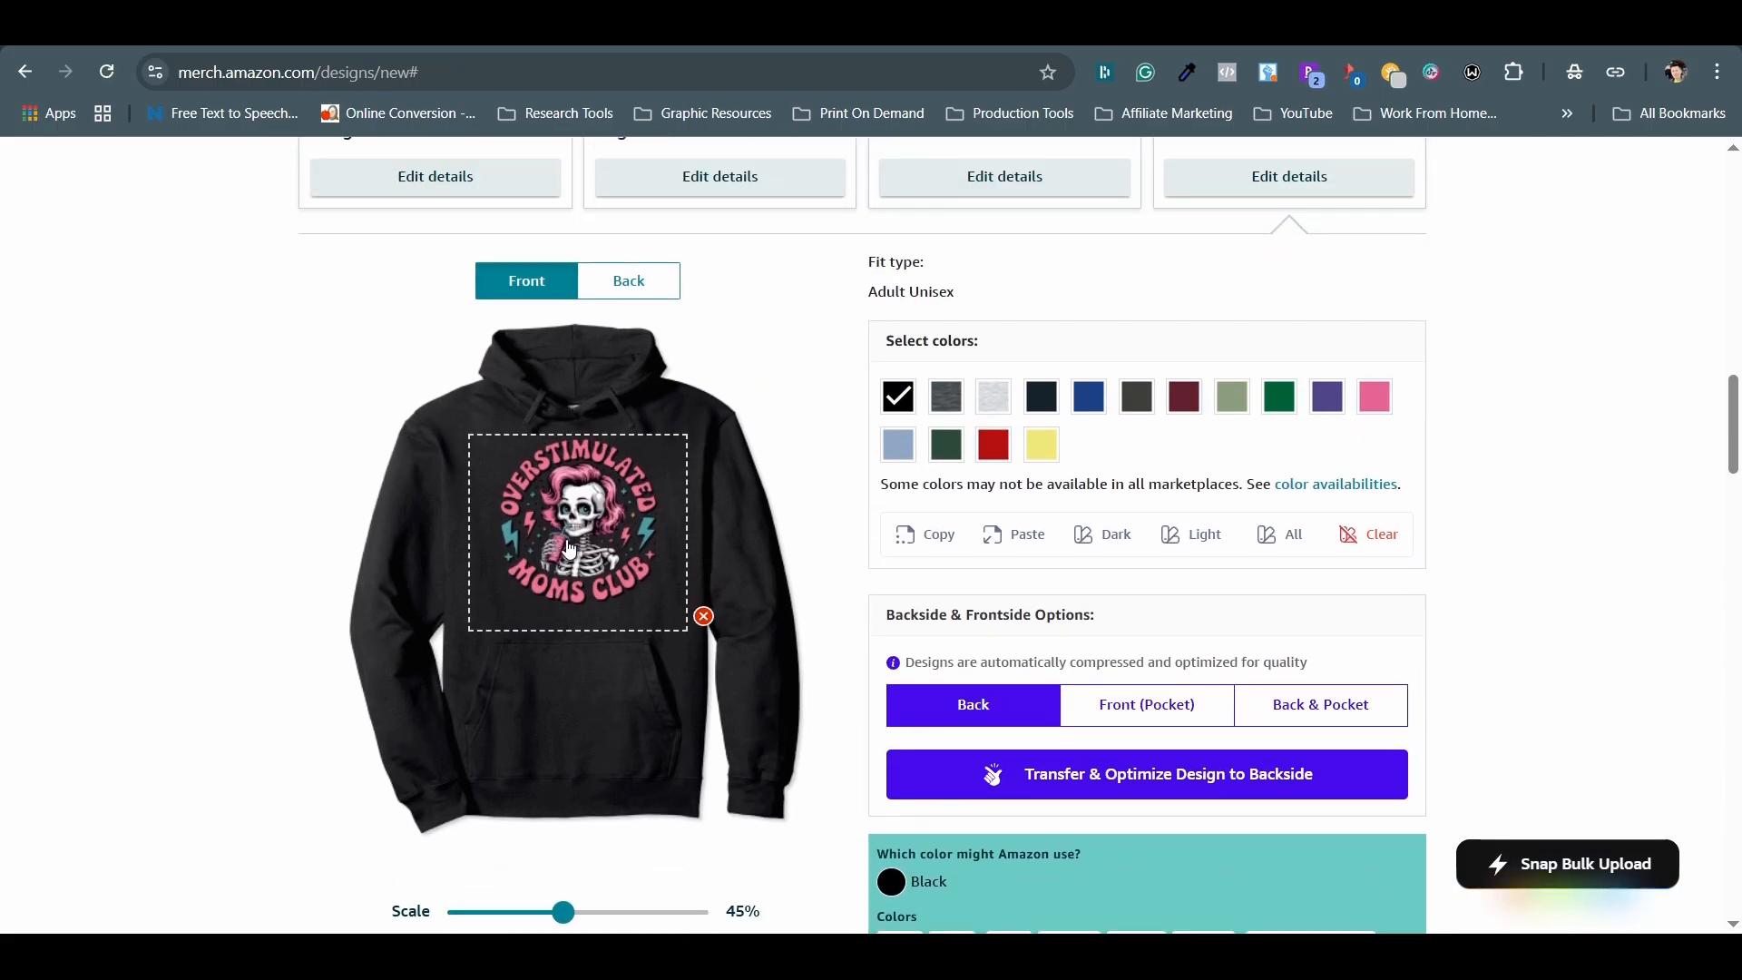
Step: Scale the pullover hoodie's front design to 50%, centered horizontally, and turn off the guides
{"action": "scroll", "coordinate": [859, 536], "scroll_direction": "down", "scroll_amount": 1}
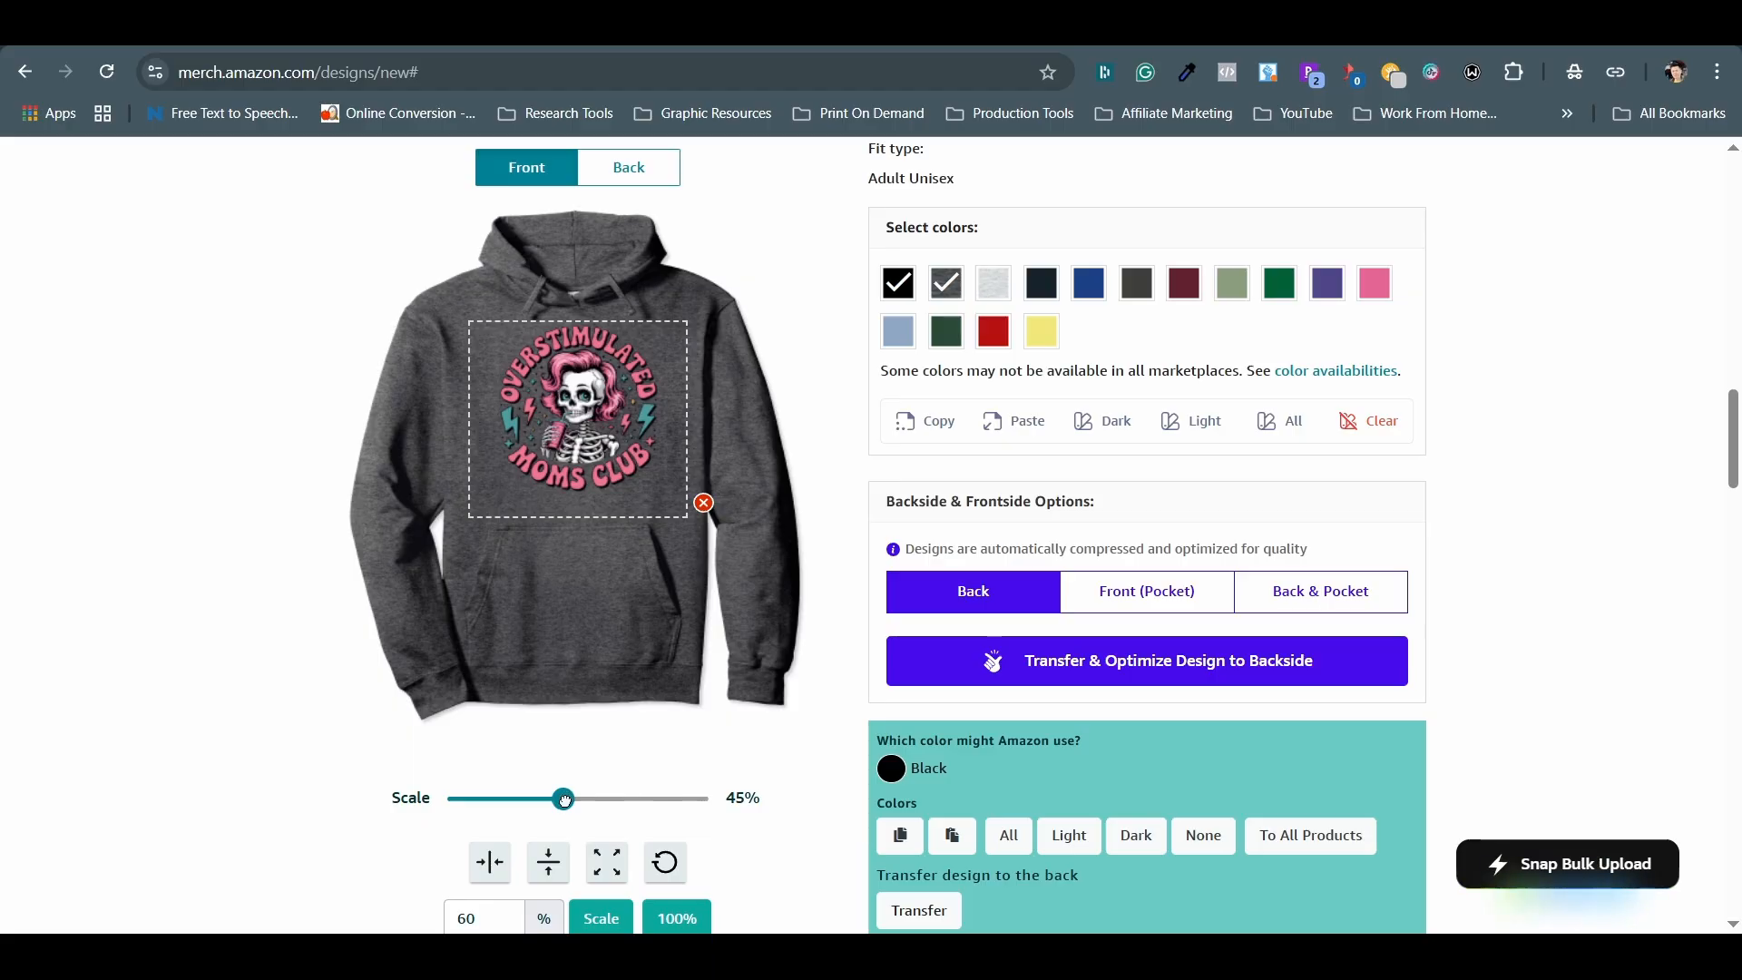
{"action": "left_click_drag", "start_coordinate": [563, 798], "coordinate": [576, 800]}
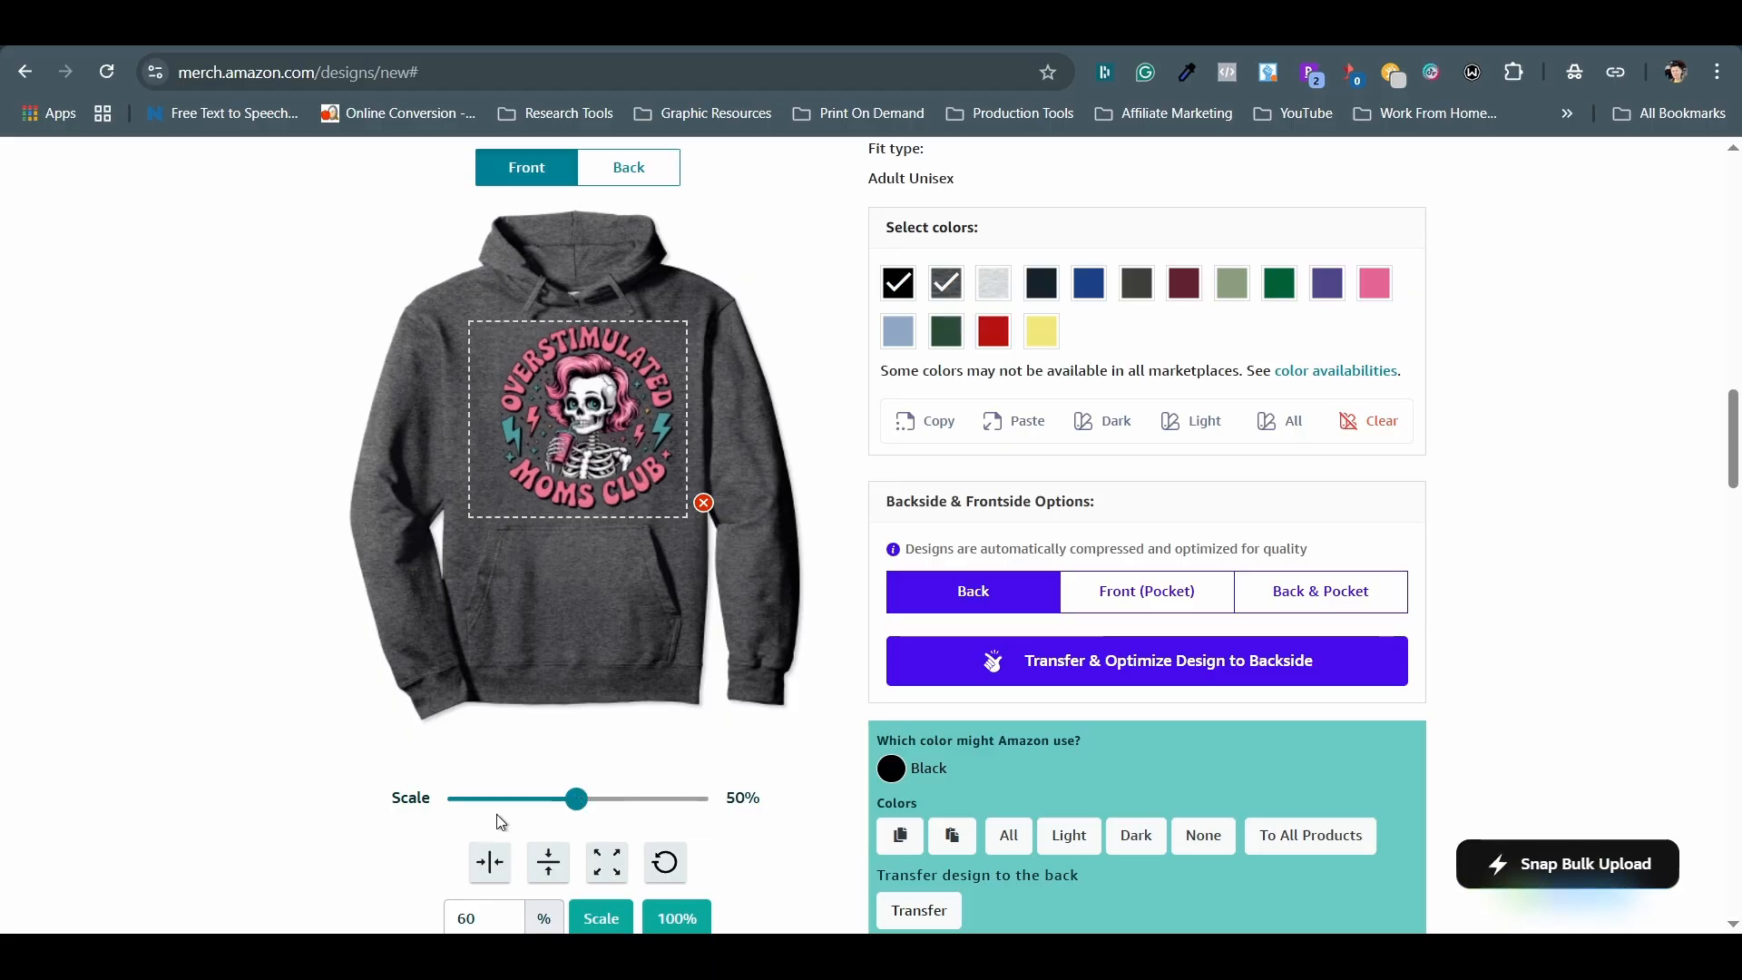
{"action": "left_click", "coordinate": [493, 872]}
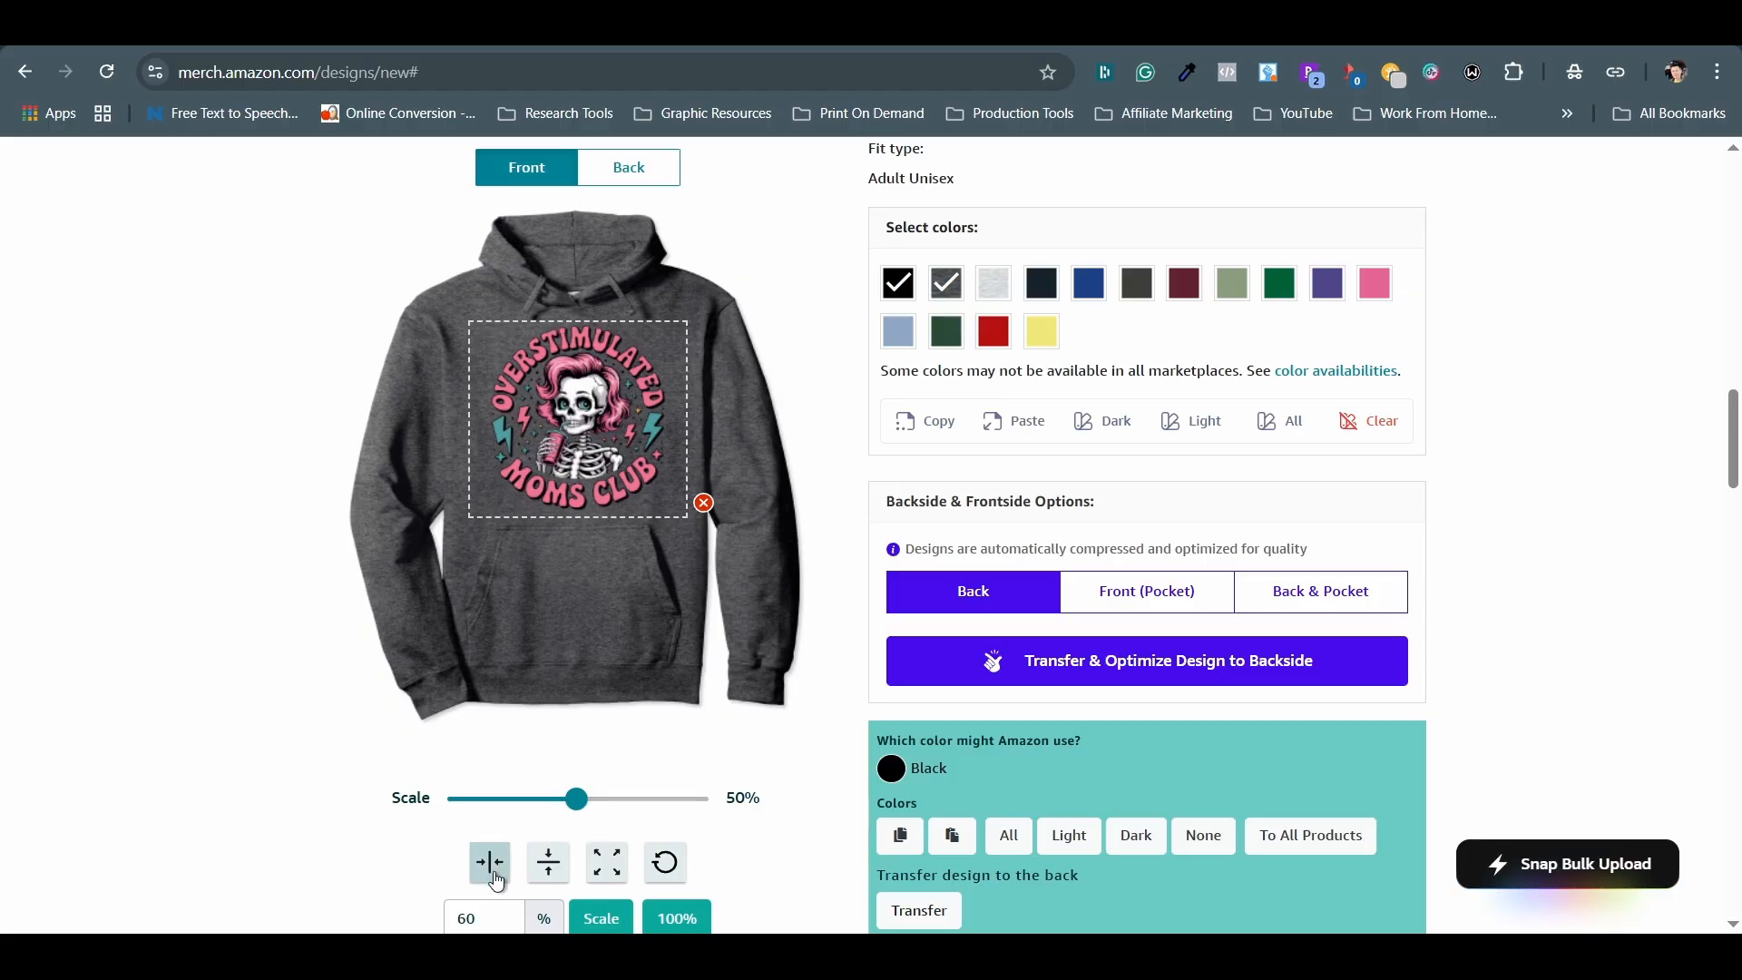
{"action": "scroll", "coordinate": [812, 809], "scroll_direction": "down", "scroll_amount": 3}
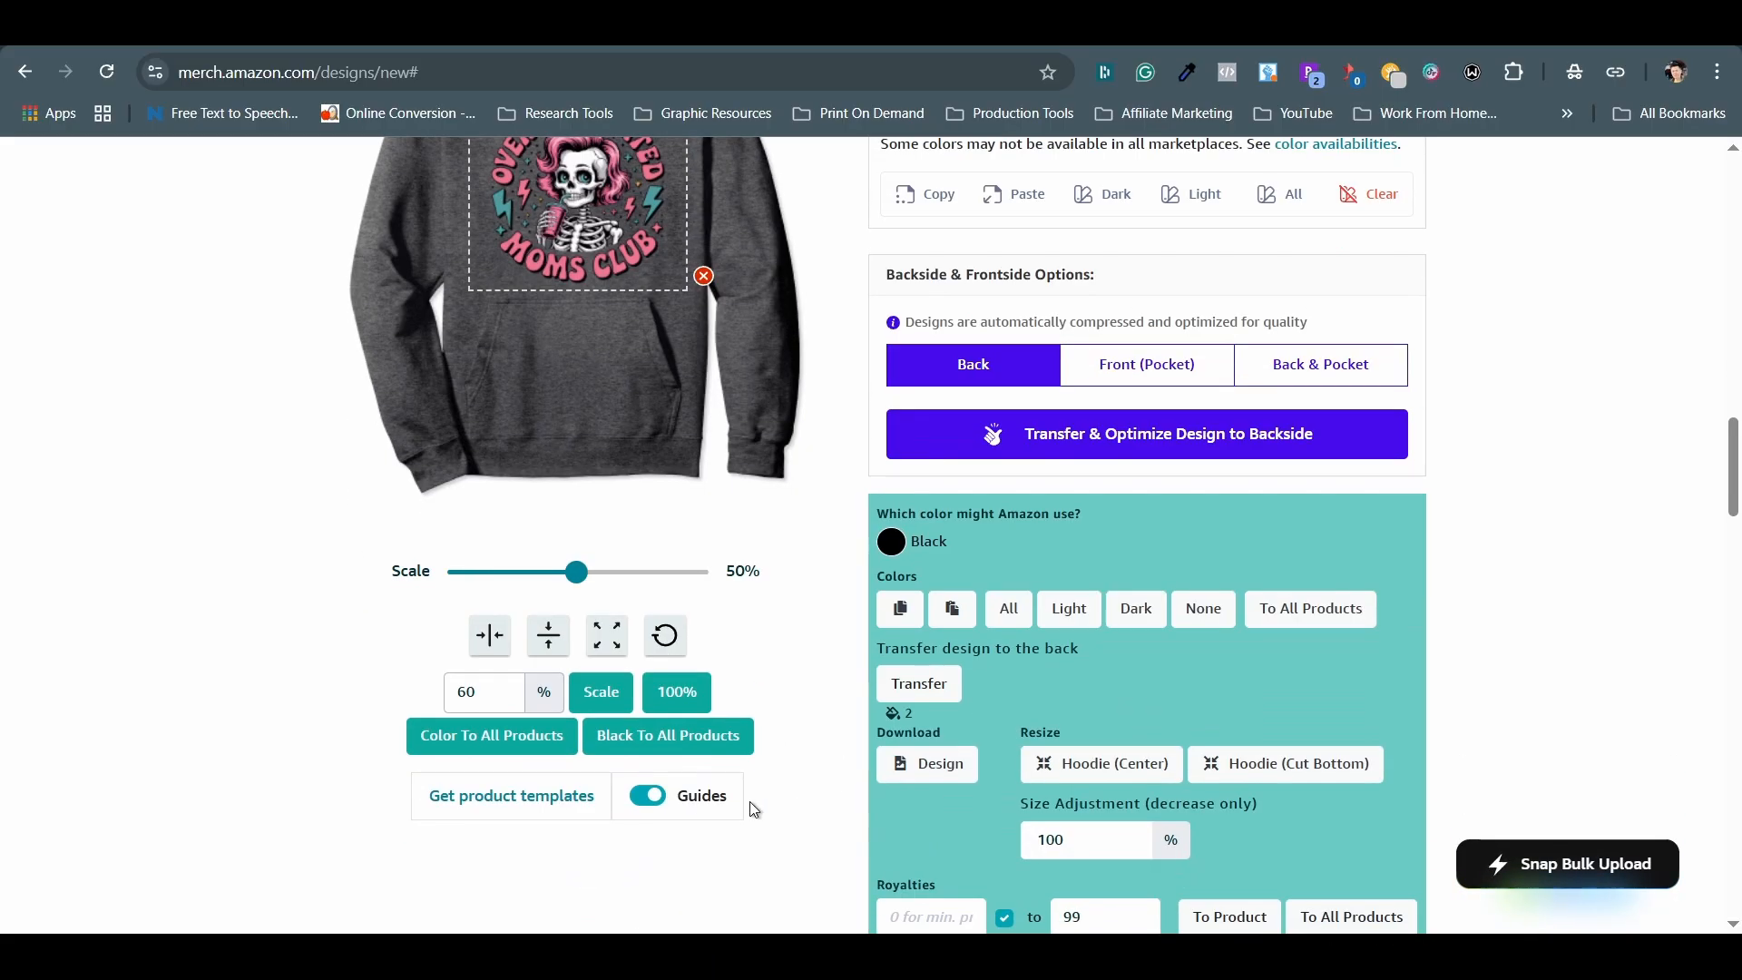
{"action": "left_click", "coordinate": [651, 803]}
{"action": "scroll", "coordinate": [855, 766], "scroll_direction": "up", "scroll_amount": 3}
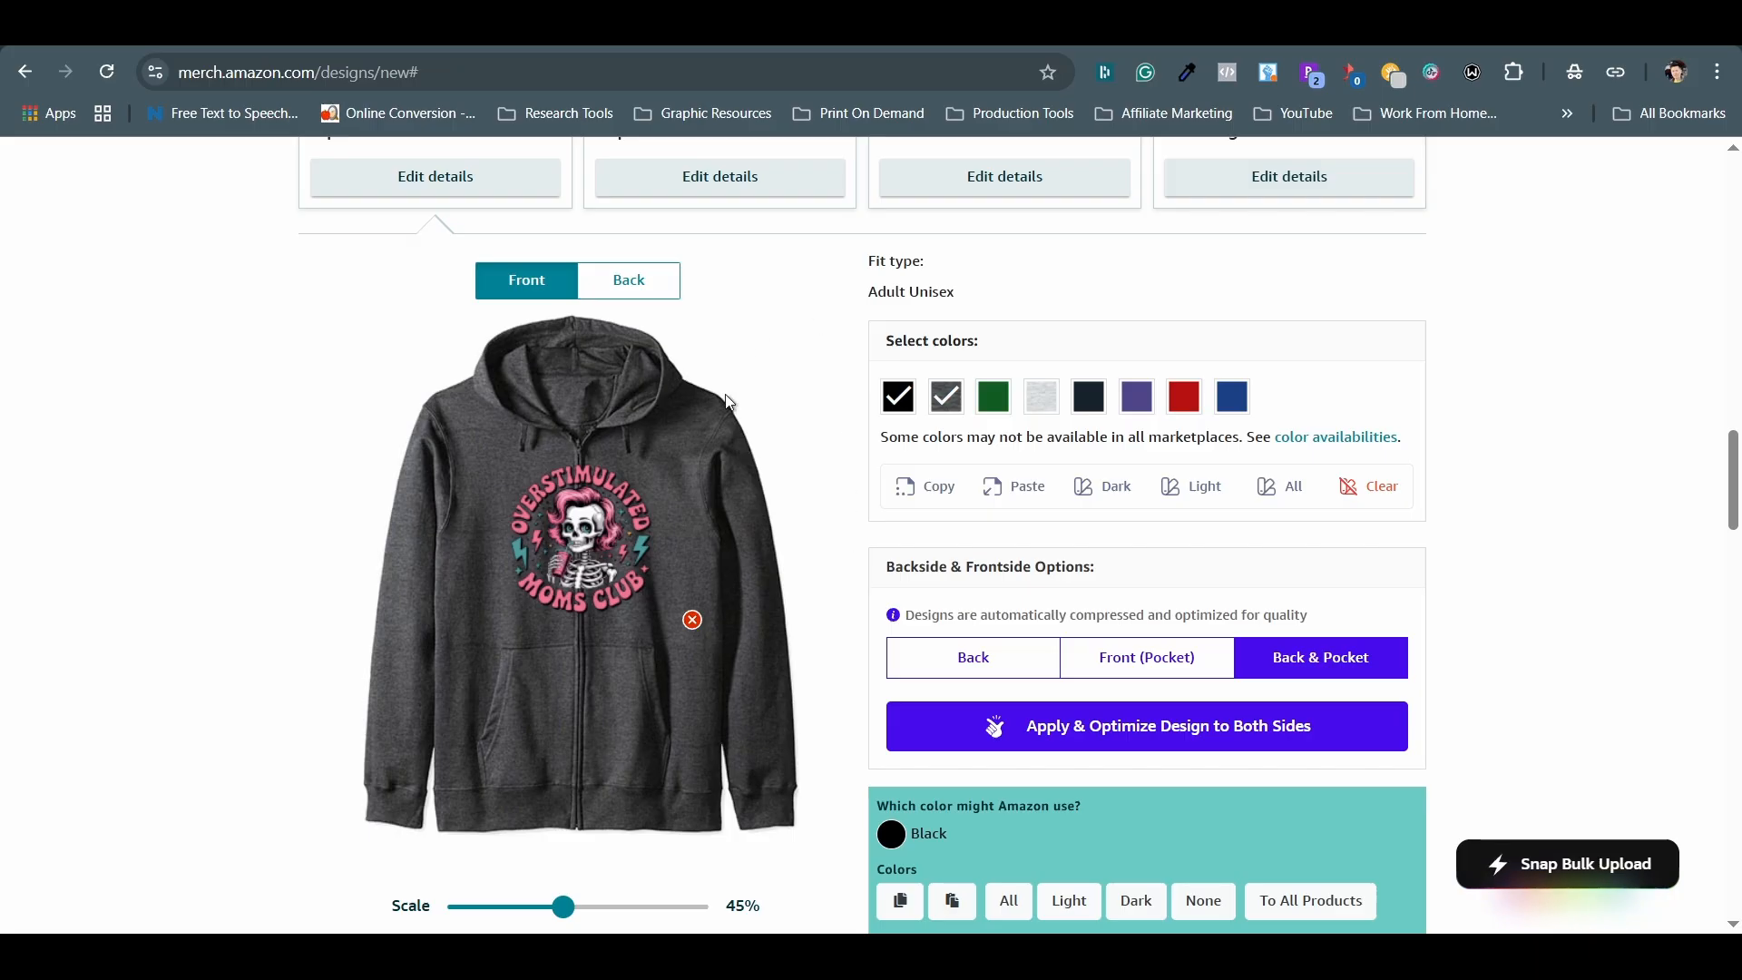
Step: Check the zip hoodie's front and back, and apply and optimize the design to both sides using the Back & Pocket option
{"action": "left_click", "coordinate": [630, 280]}
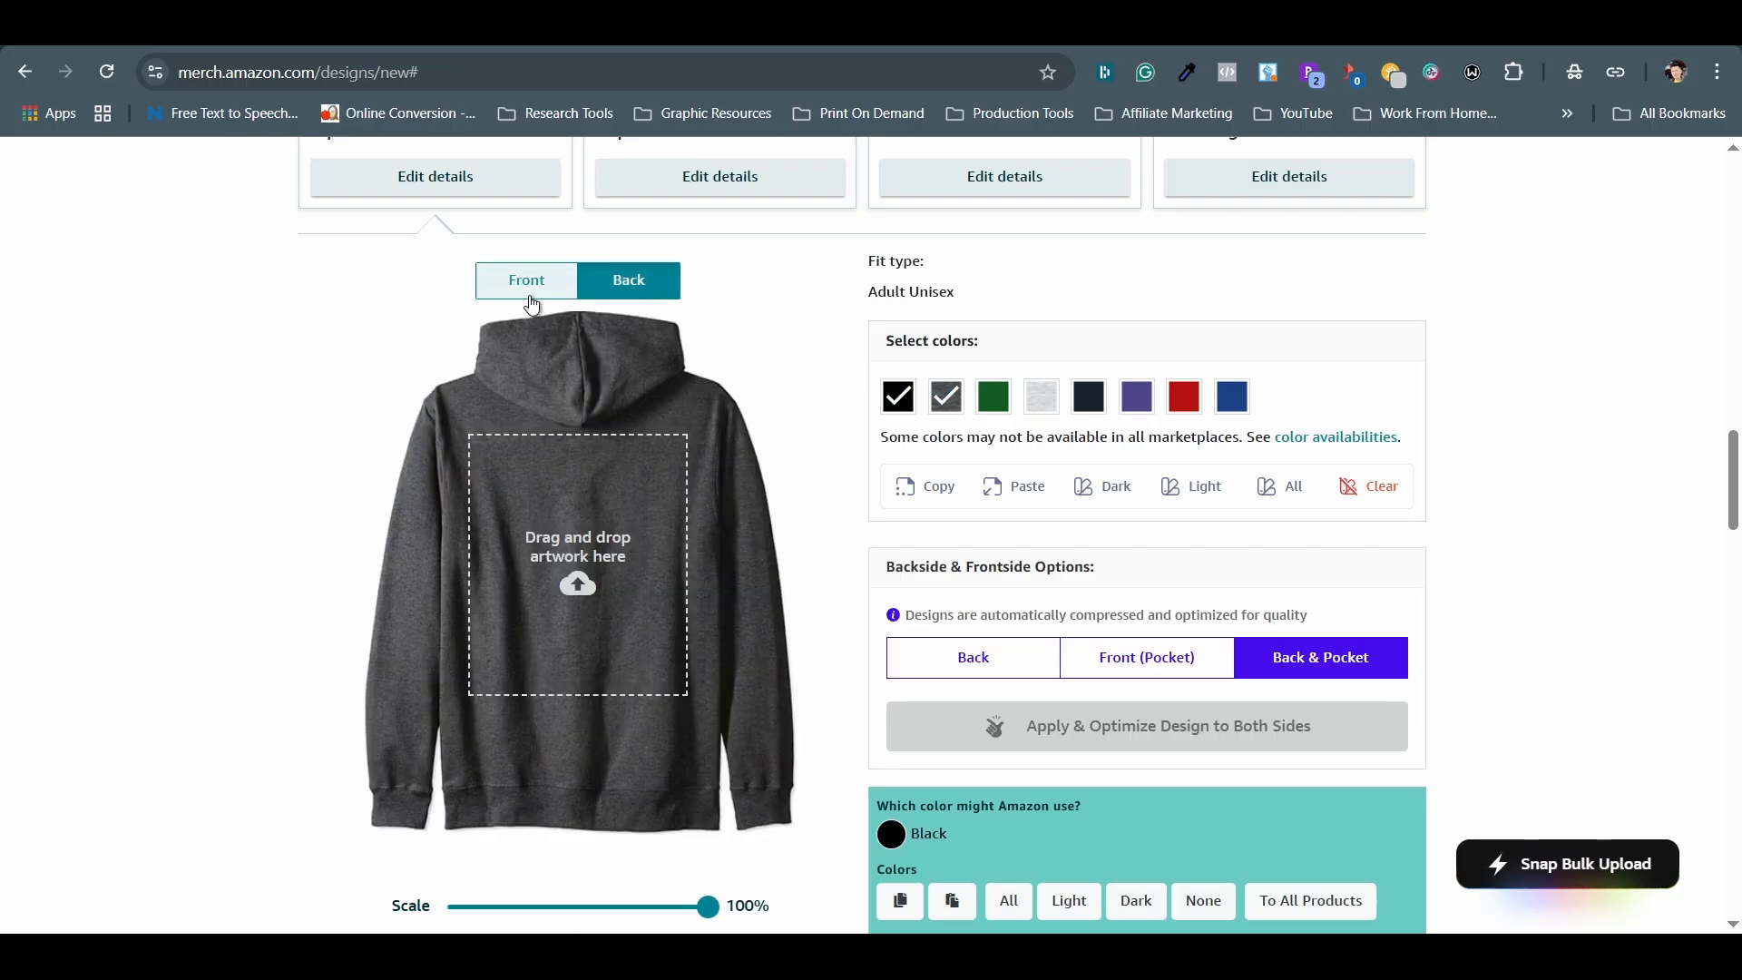
{"action": "left_click", "coordinate": [528, 293]}
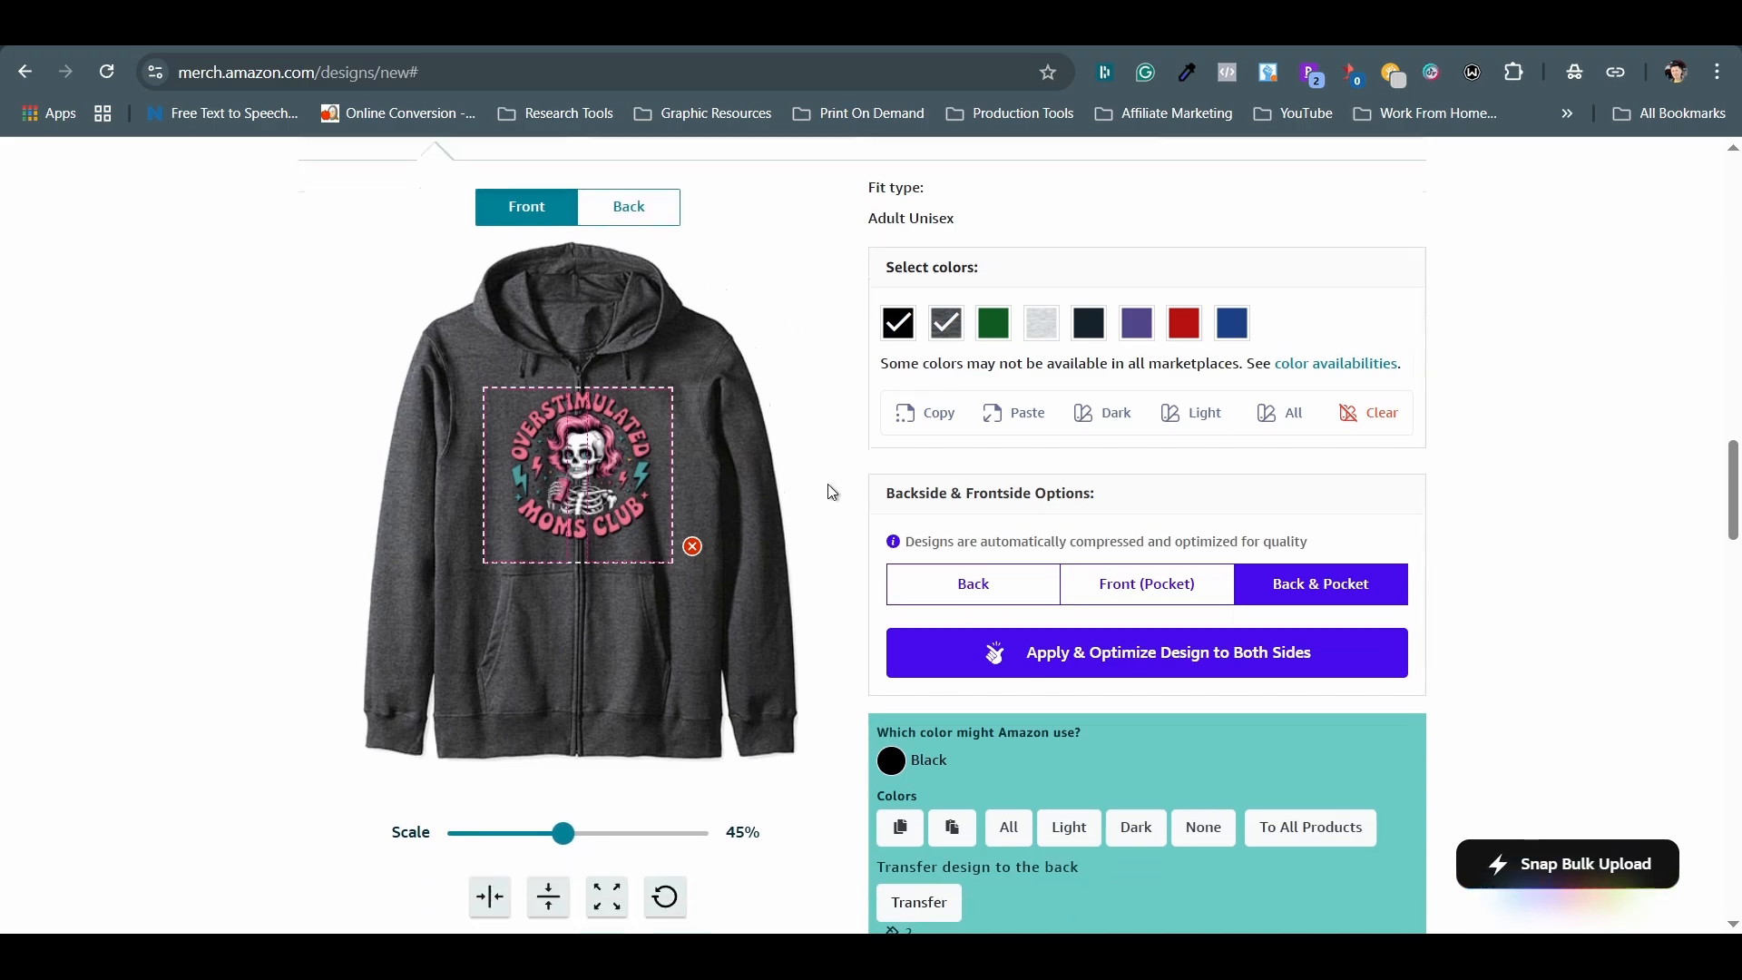
{"action": "scroll", "coordinate": [829, 490], "scroll_direction": "down", "scroll_amount": 1}
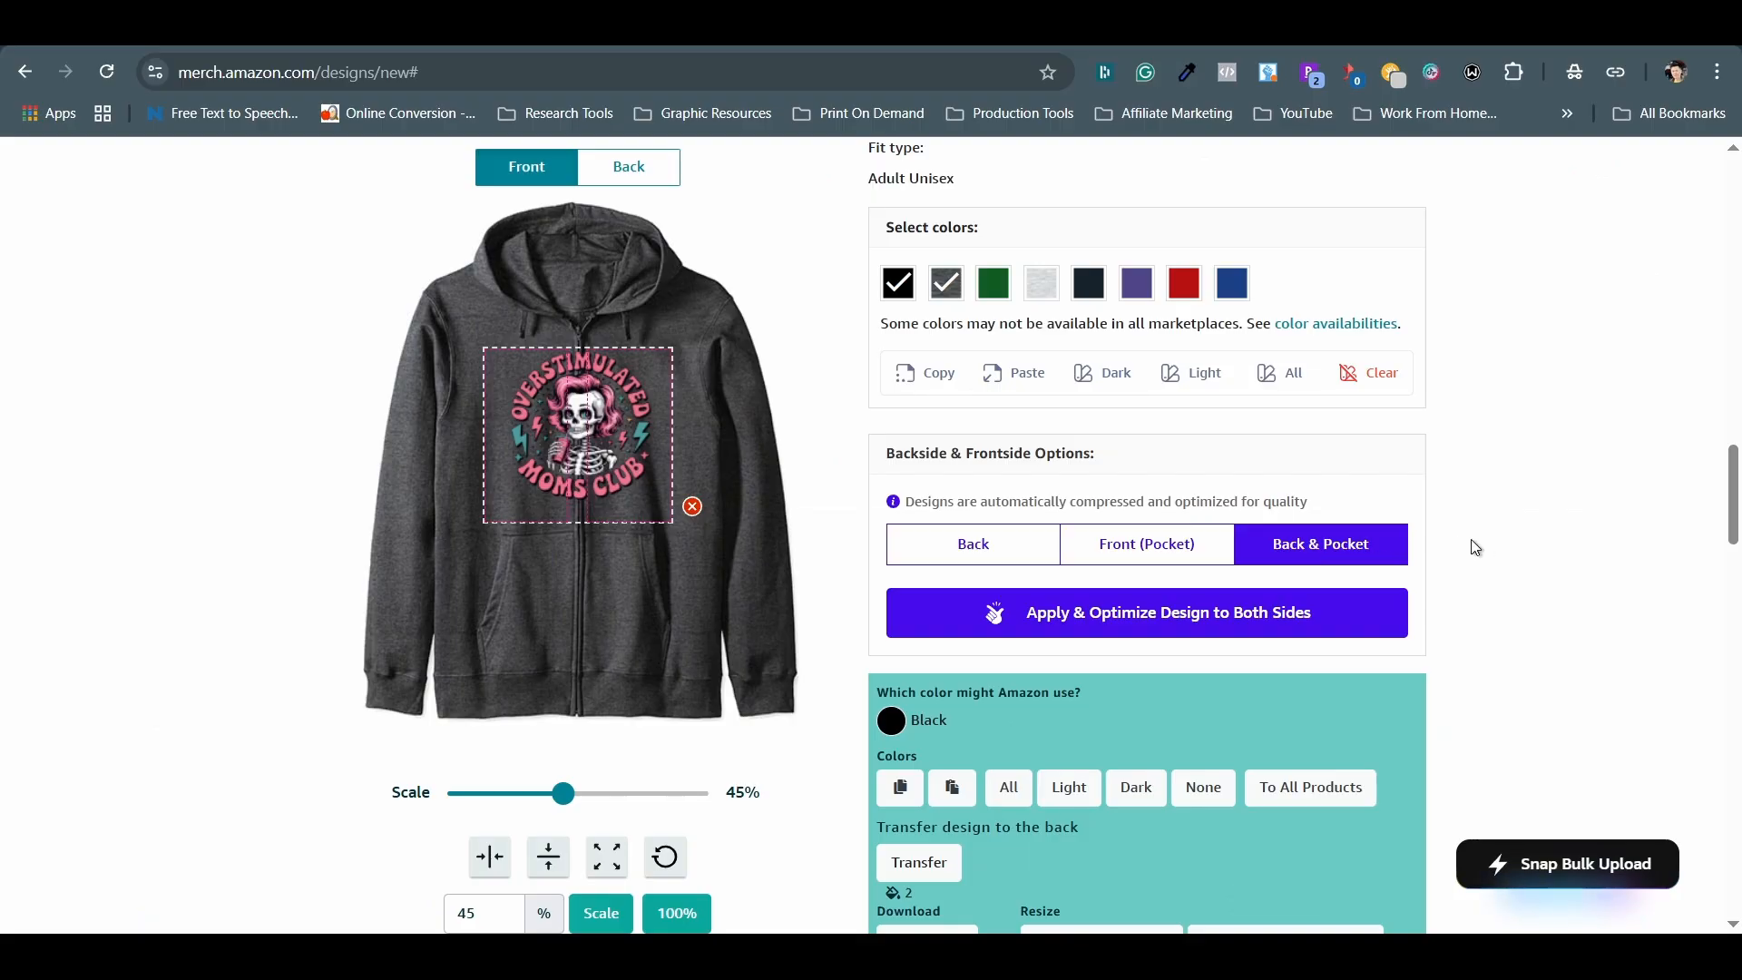
{"action": "scroll", "coordinate": [1476, 547], "scroll_direction": "down", "scroll_amount": 1}
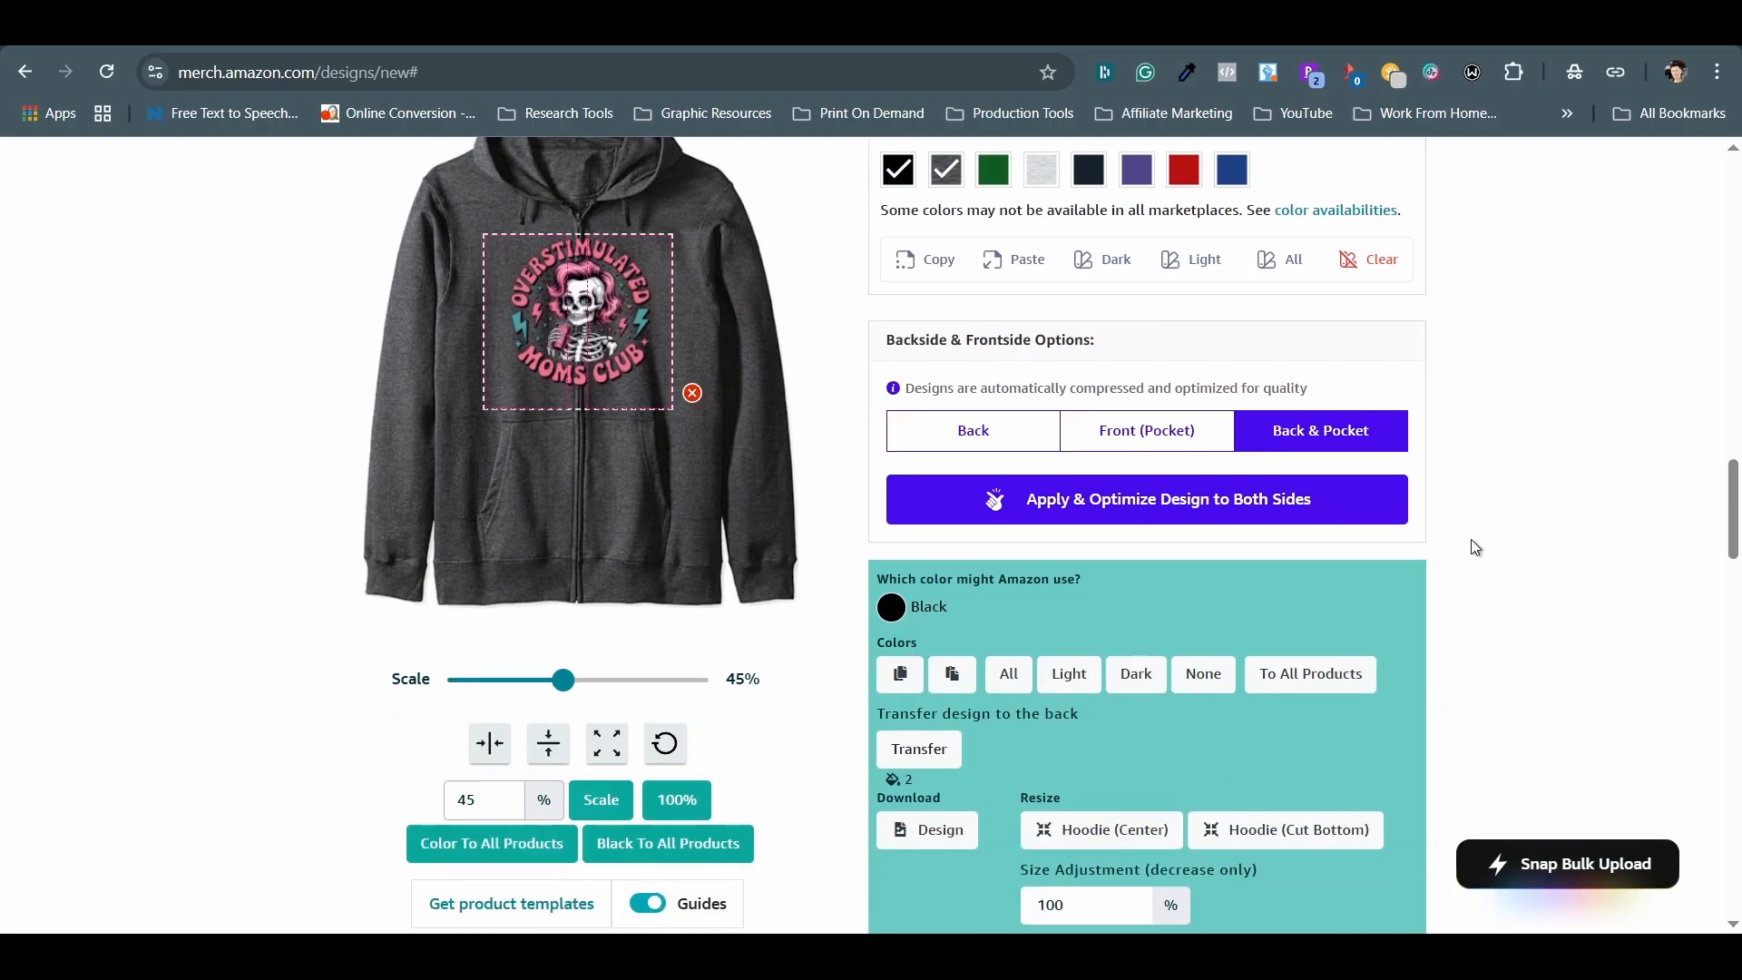
{"action": "scroll", "coordinate": [1476, 547], "scroll_direction": "down", "scroll_amount": 4}
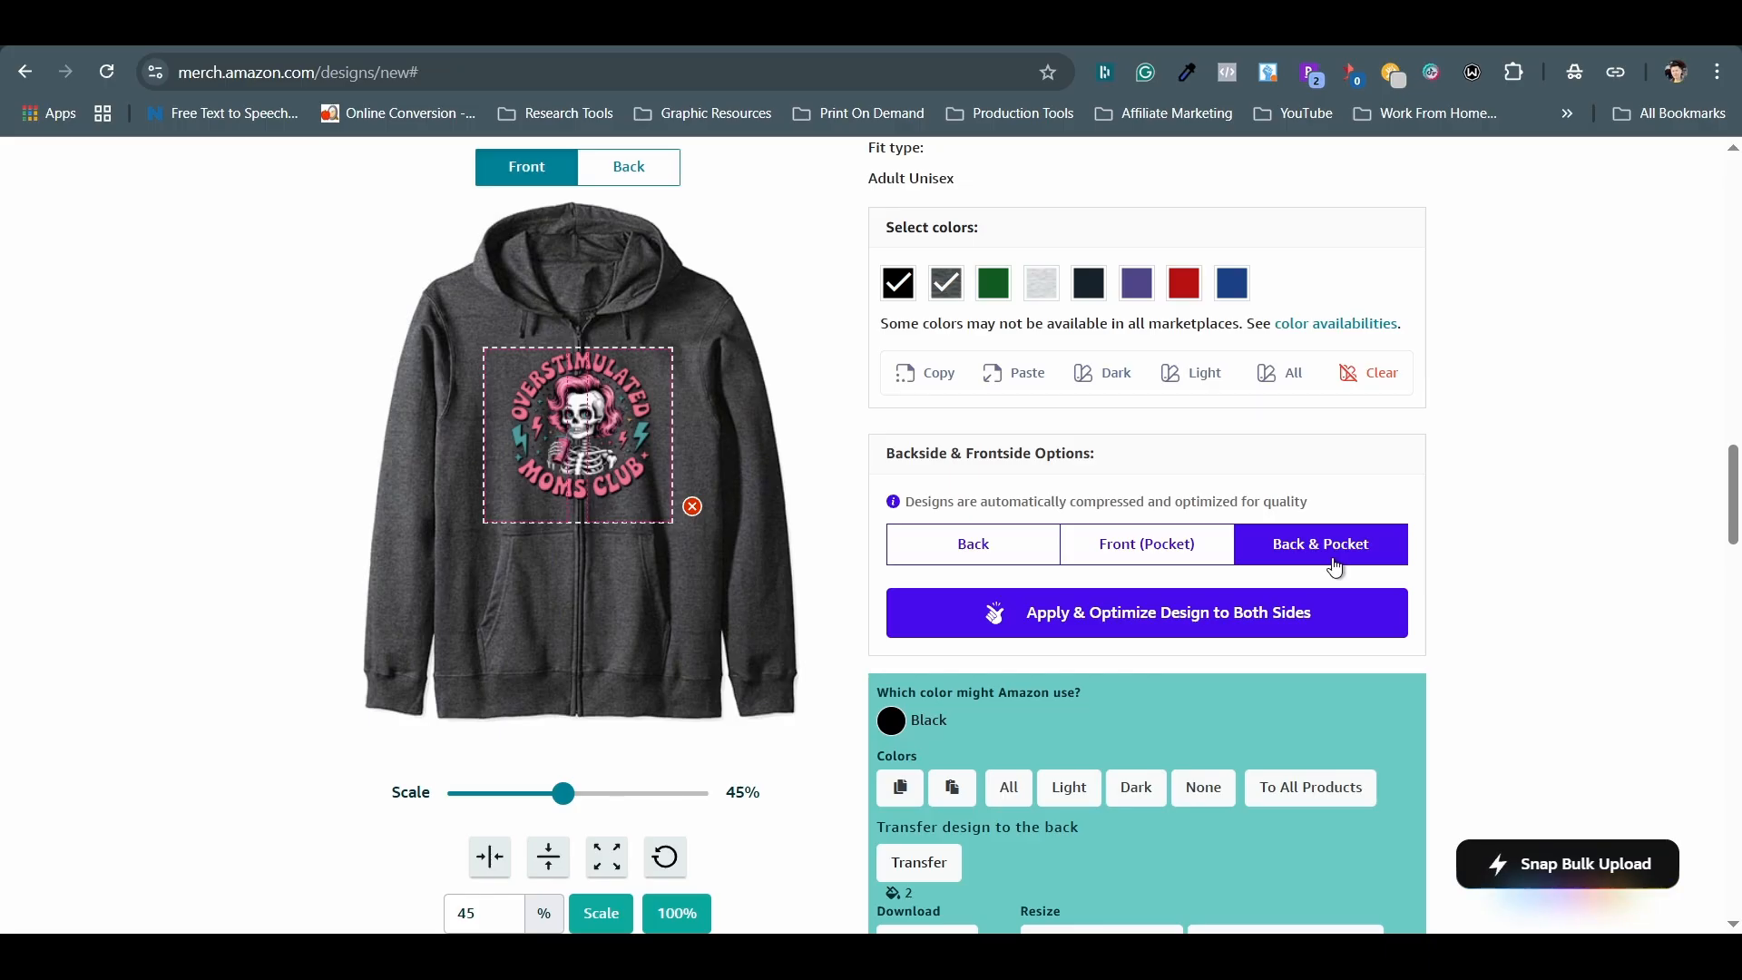
{"action": "left_click", "coordinate": [1287, 626]}
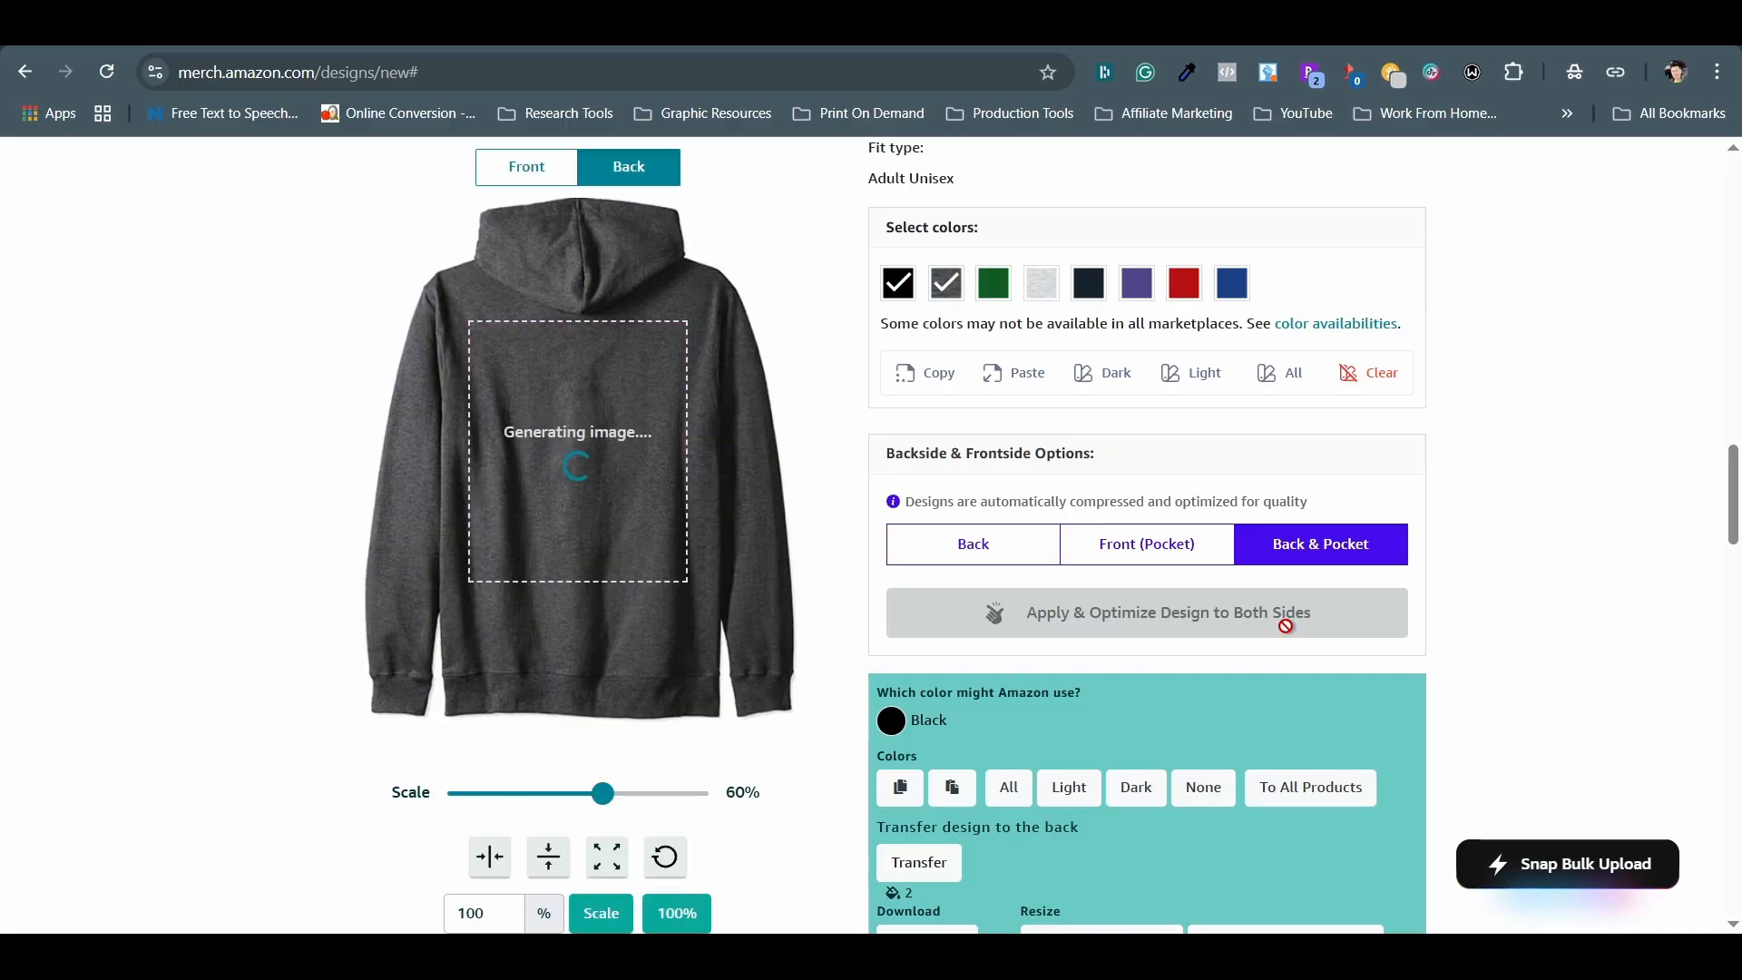
{"action": "scroll", "coordinate": [856, 602], "scroll_direction": "up", "scroll_amount": 5}
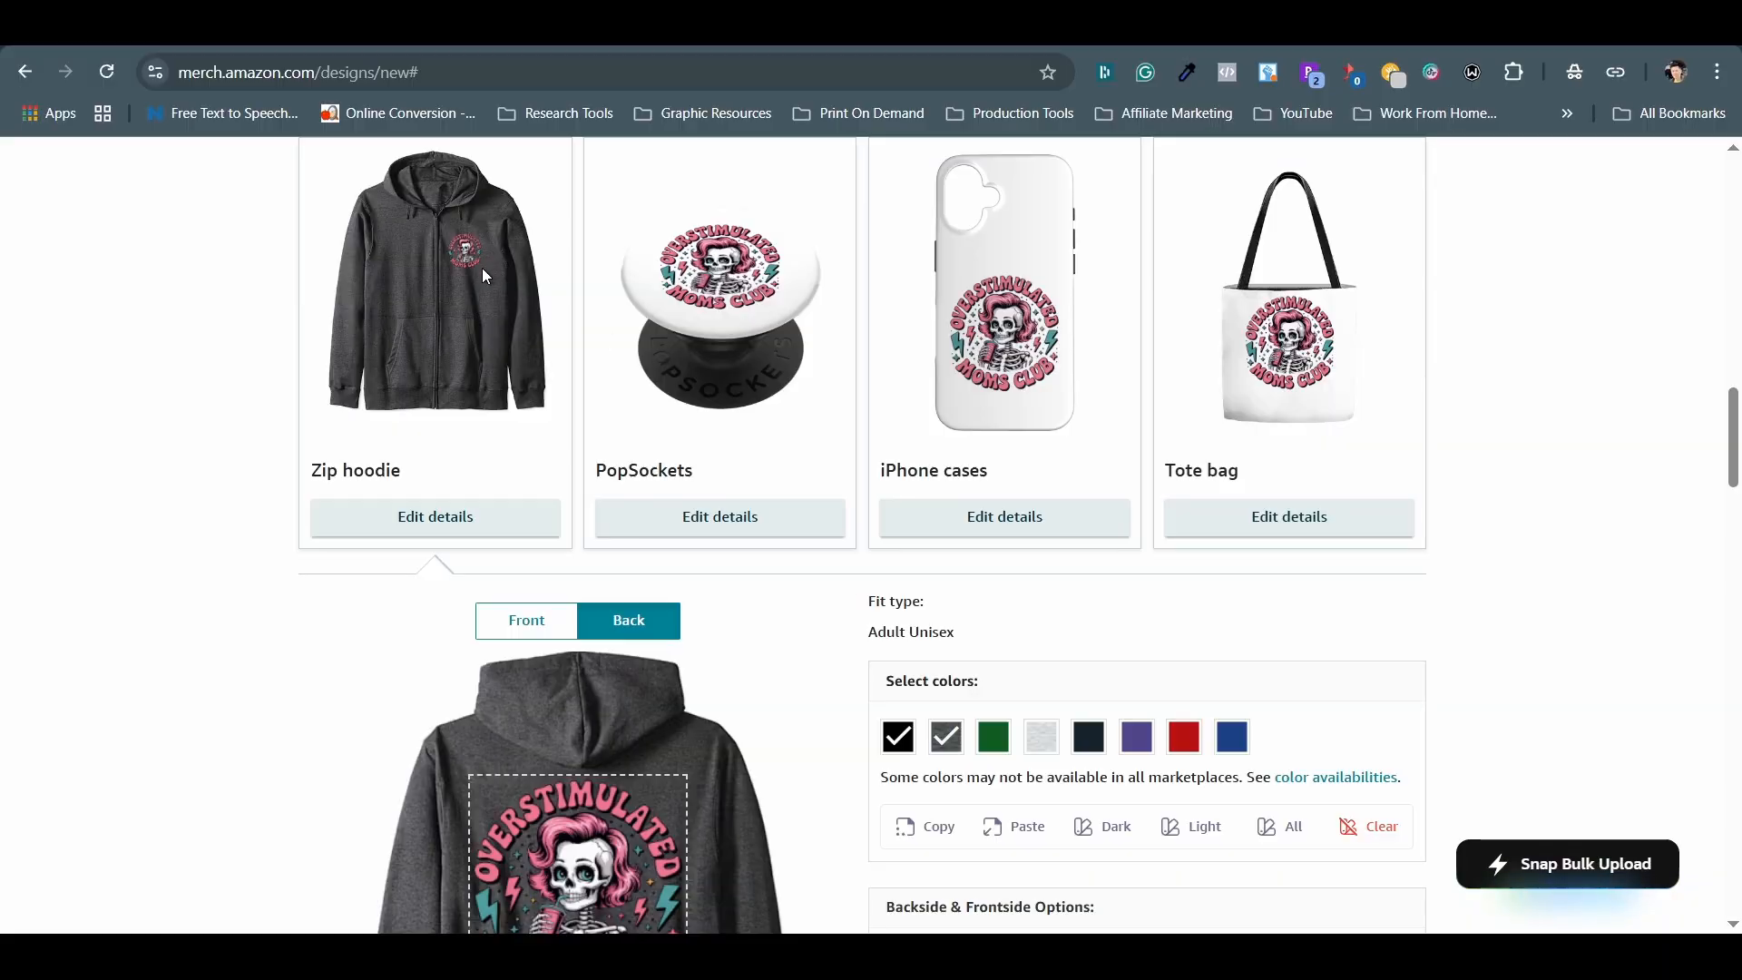
{"action": "scroll", "coordinate": [797, 439], "scroll_direction": "down", "scroll_amount": 5}
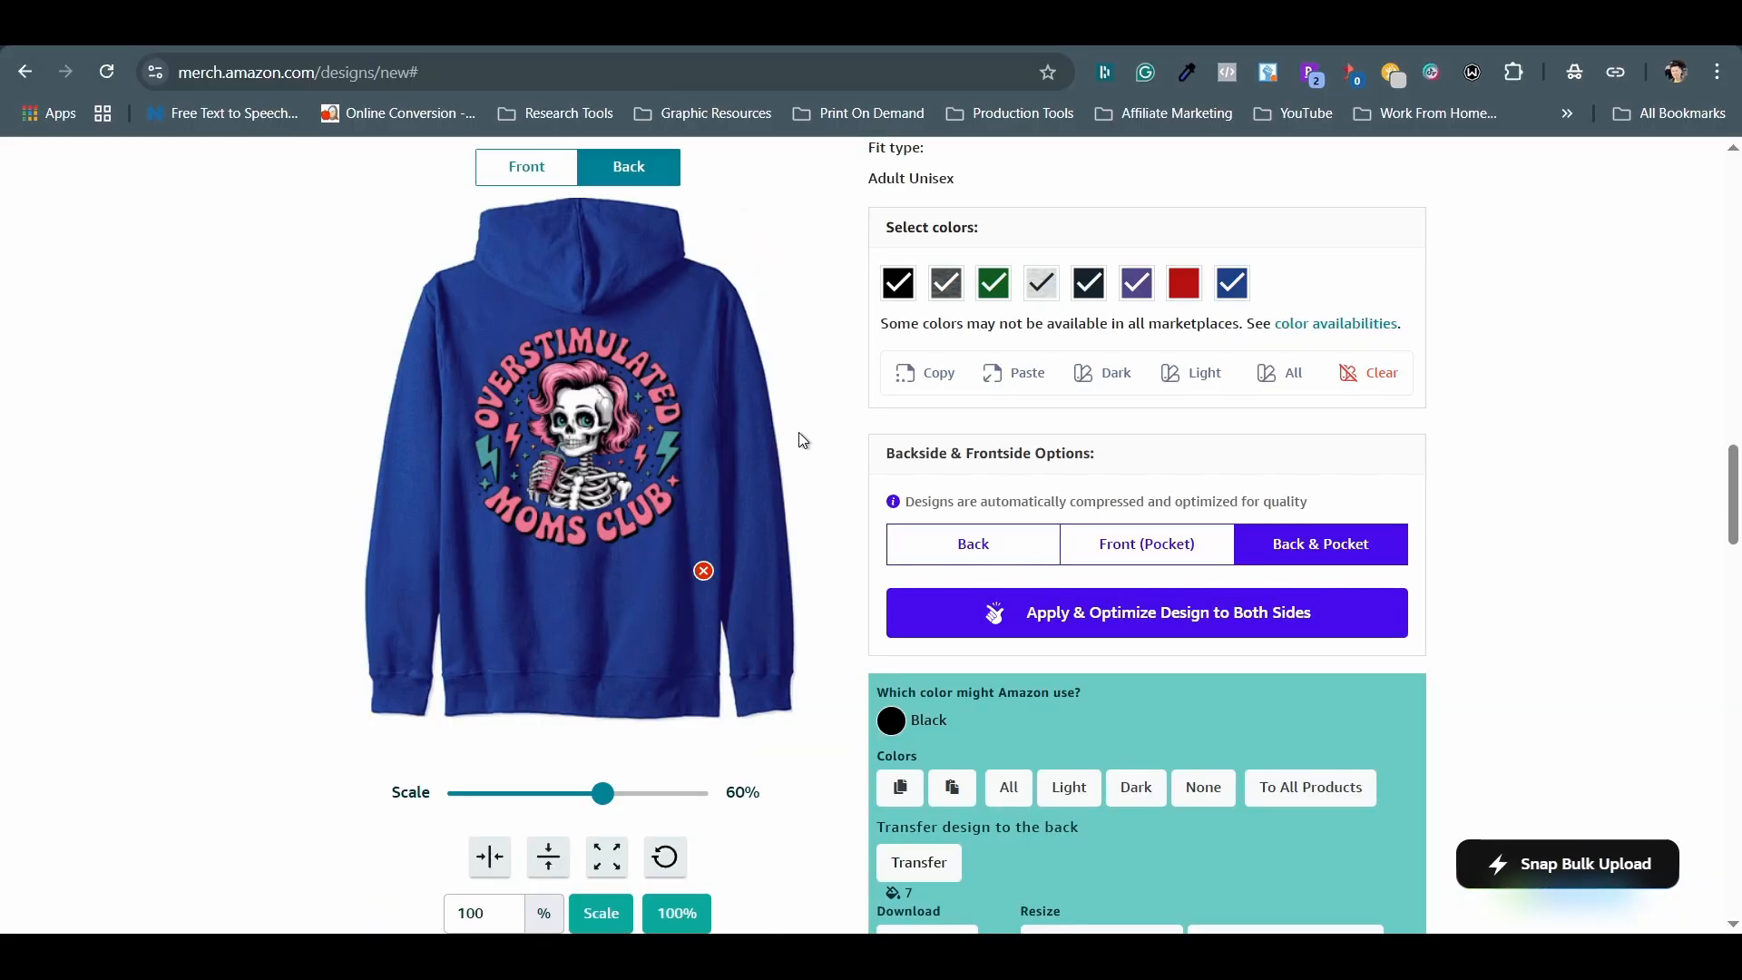
Step: Raise the zip hoodie's .com list price by two increments
{"action": "scroll", "coordinate": [1467, 450], "scroll_direction": "down", "scroll_amount": 6}
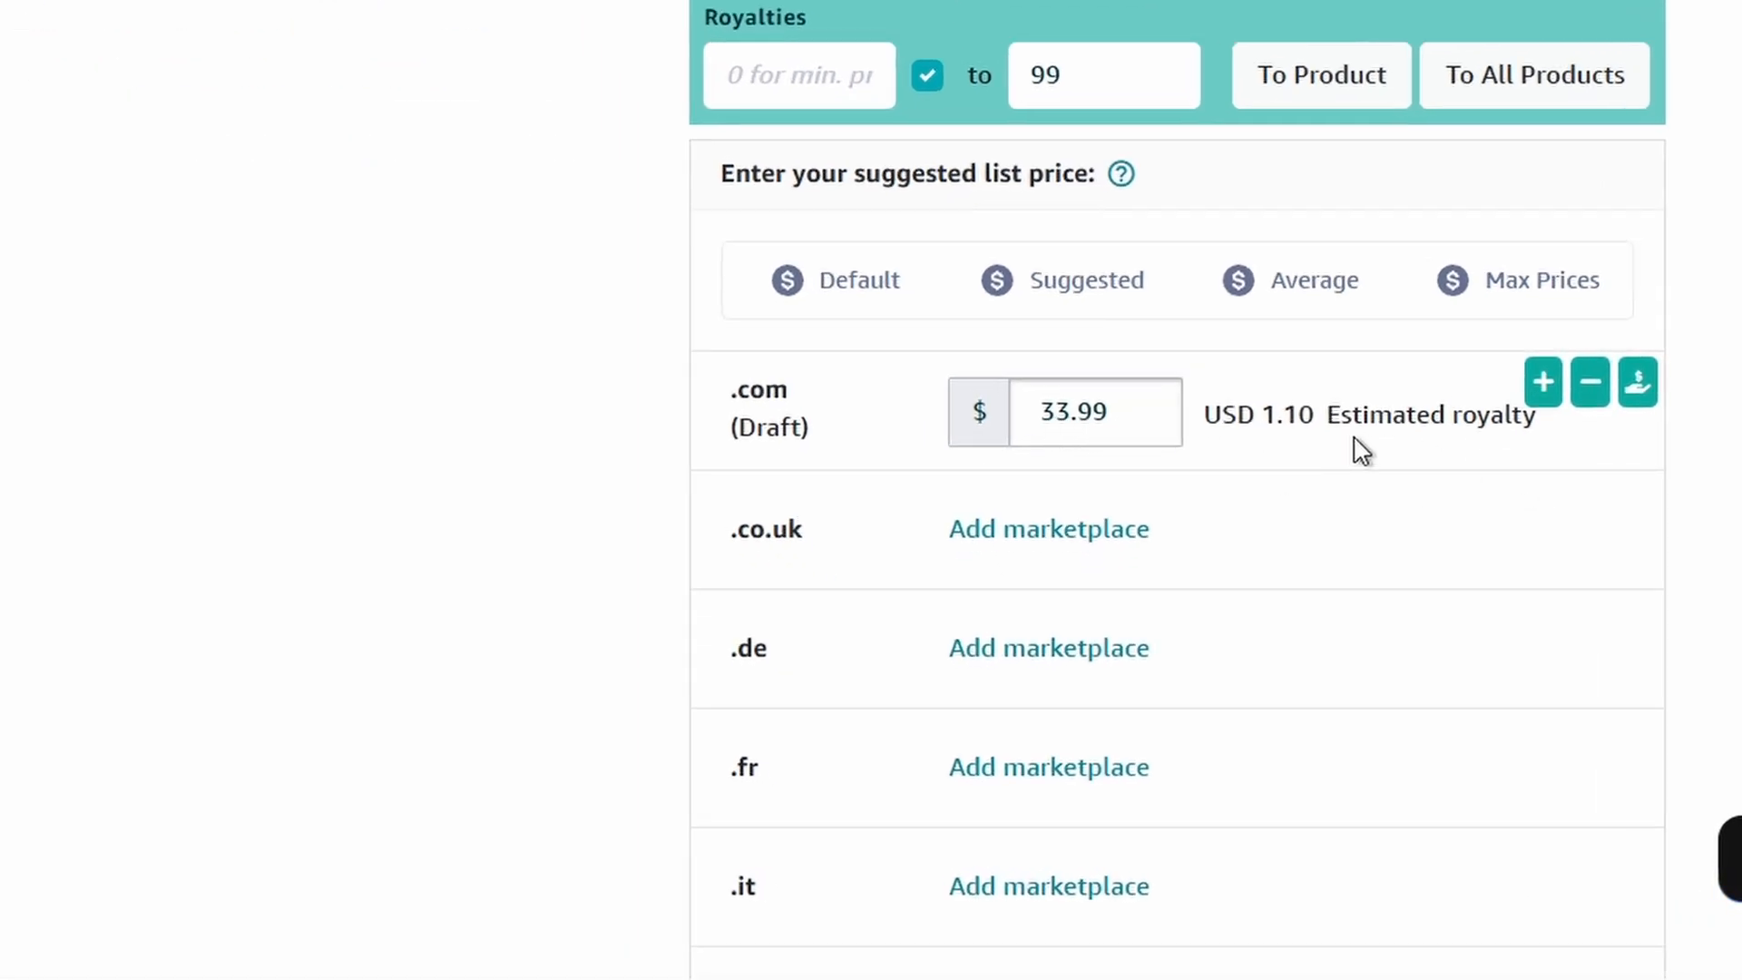
{"action": "left_click", "coordinate": [1543, 402]}
{"action": "left_click", "coordinate": [1543, 402]}
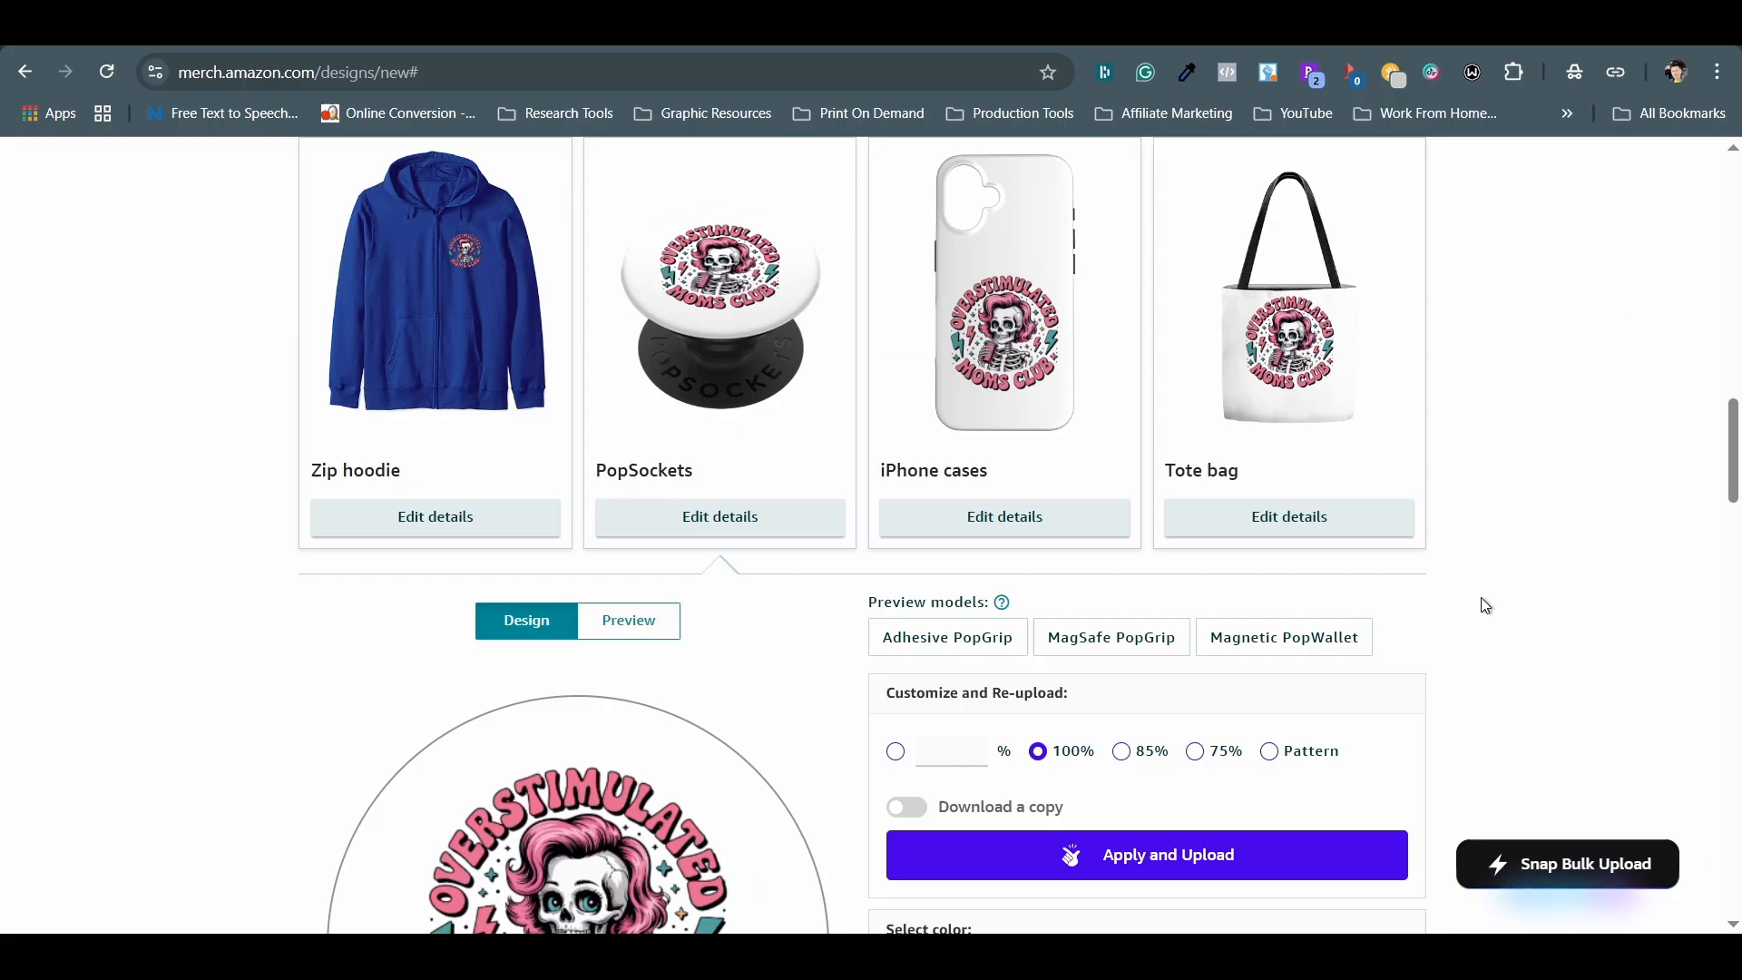
Step: Scale the PopSockets design to 5% and center it within the dashed circular guide, checking the result on the product preview
{"action": "scroll", "coordinate": [1481, 603], "scroll_direction": "down", "scroll_amount": 5}
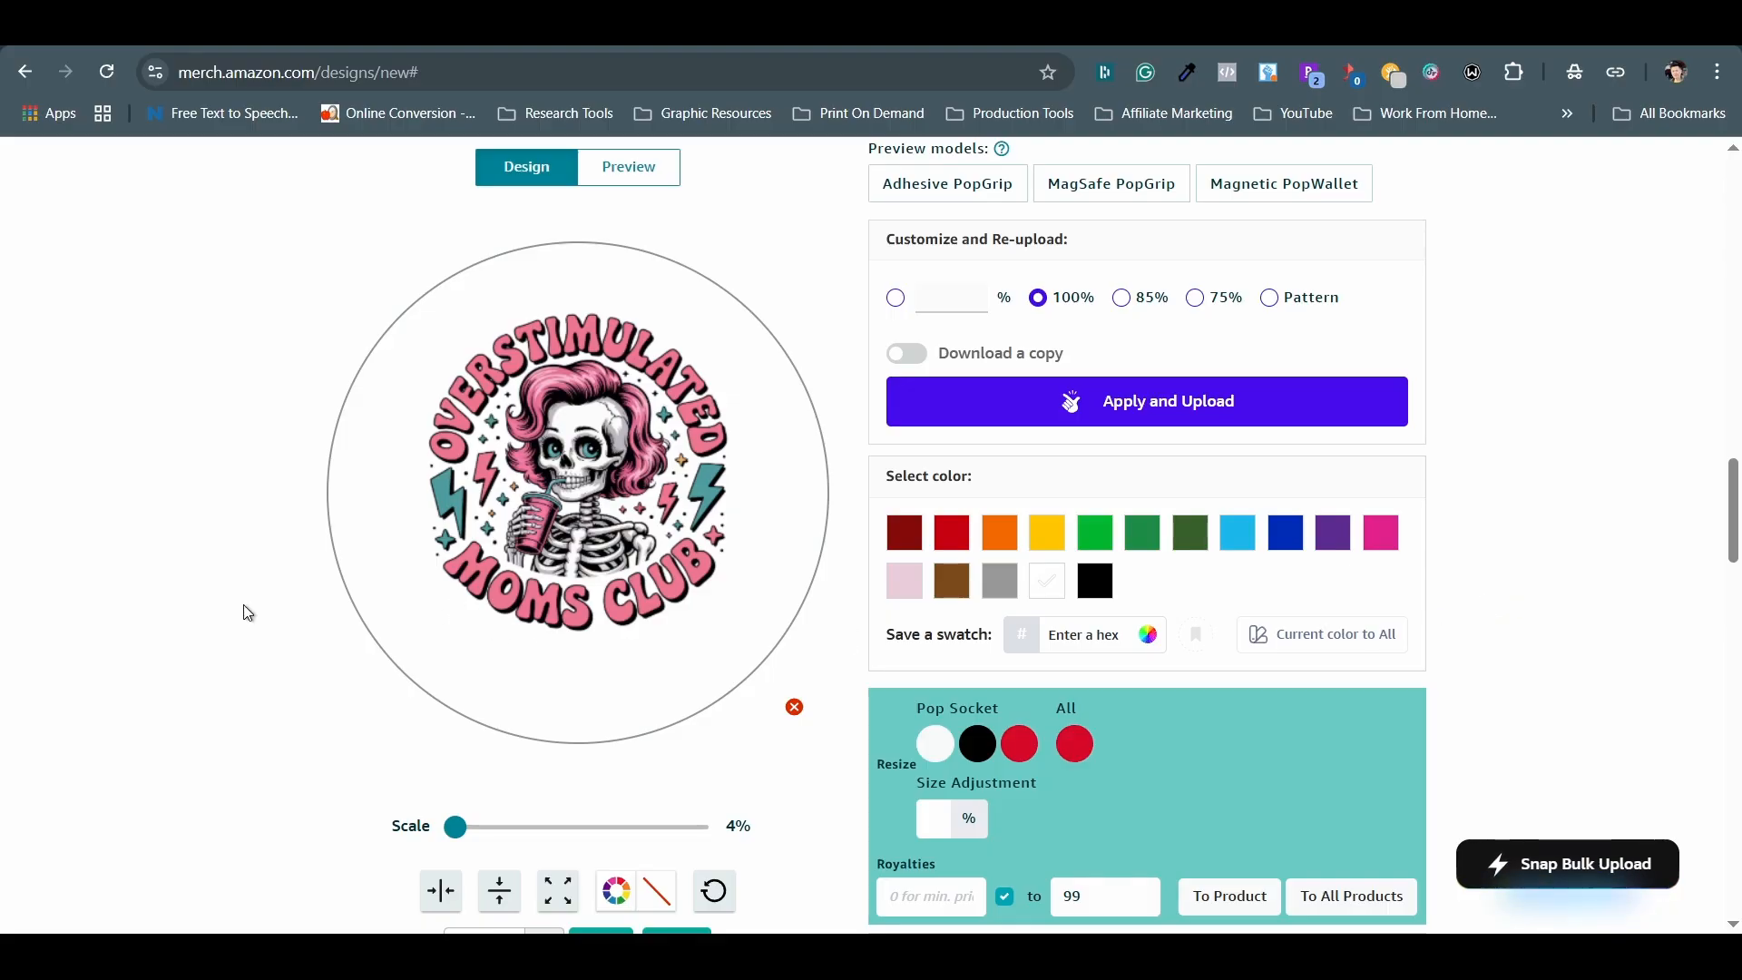
{"action": "scroll", "coordinate": [241, 610], "scroll_direction": "down", "scroll_amount": 2}
{"action": "left_click", "coordinate": [648, 824]}
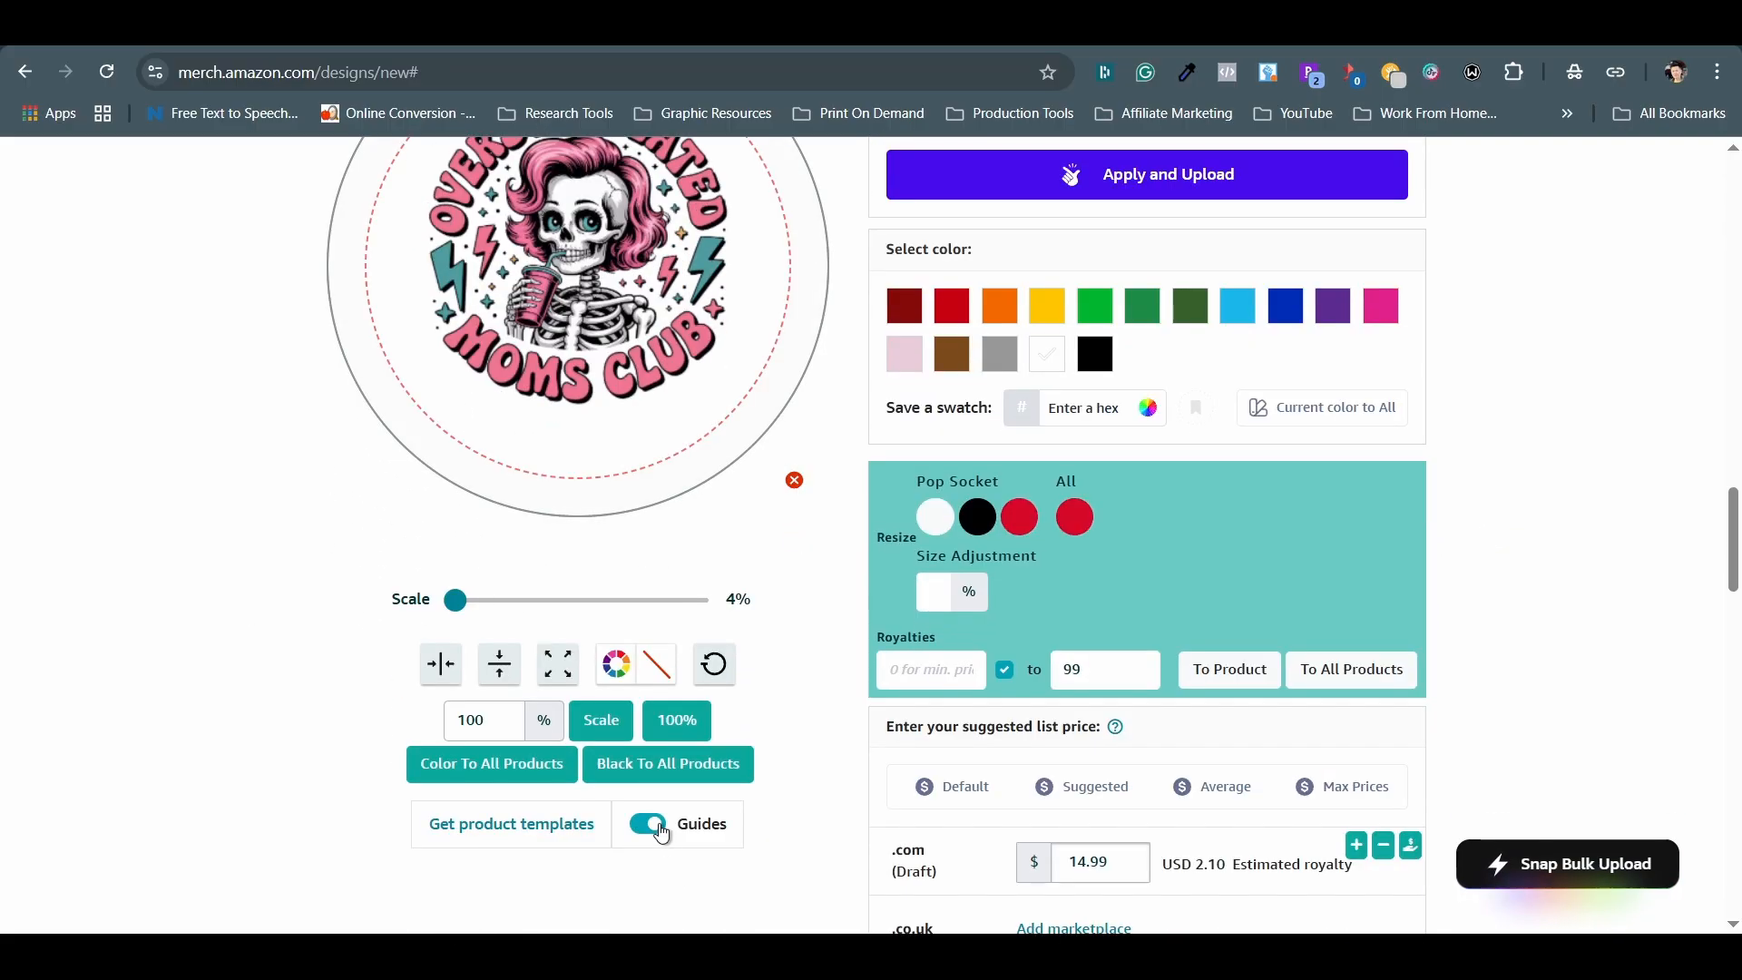
{"action": "scroll", "coordinate": [662, 833], "scroll_direction": "up", "scroll_amount": 2}
{"action": "left_click", "coordinate": [458, 827]}
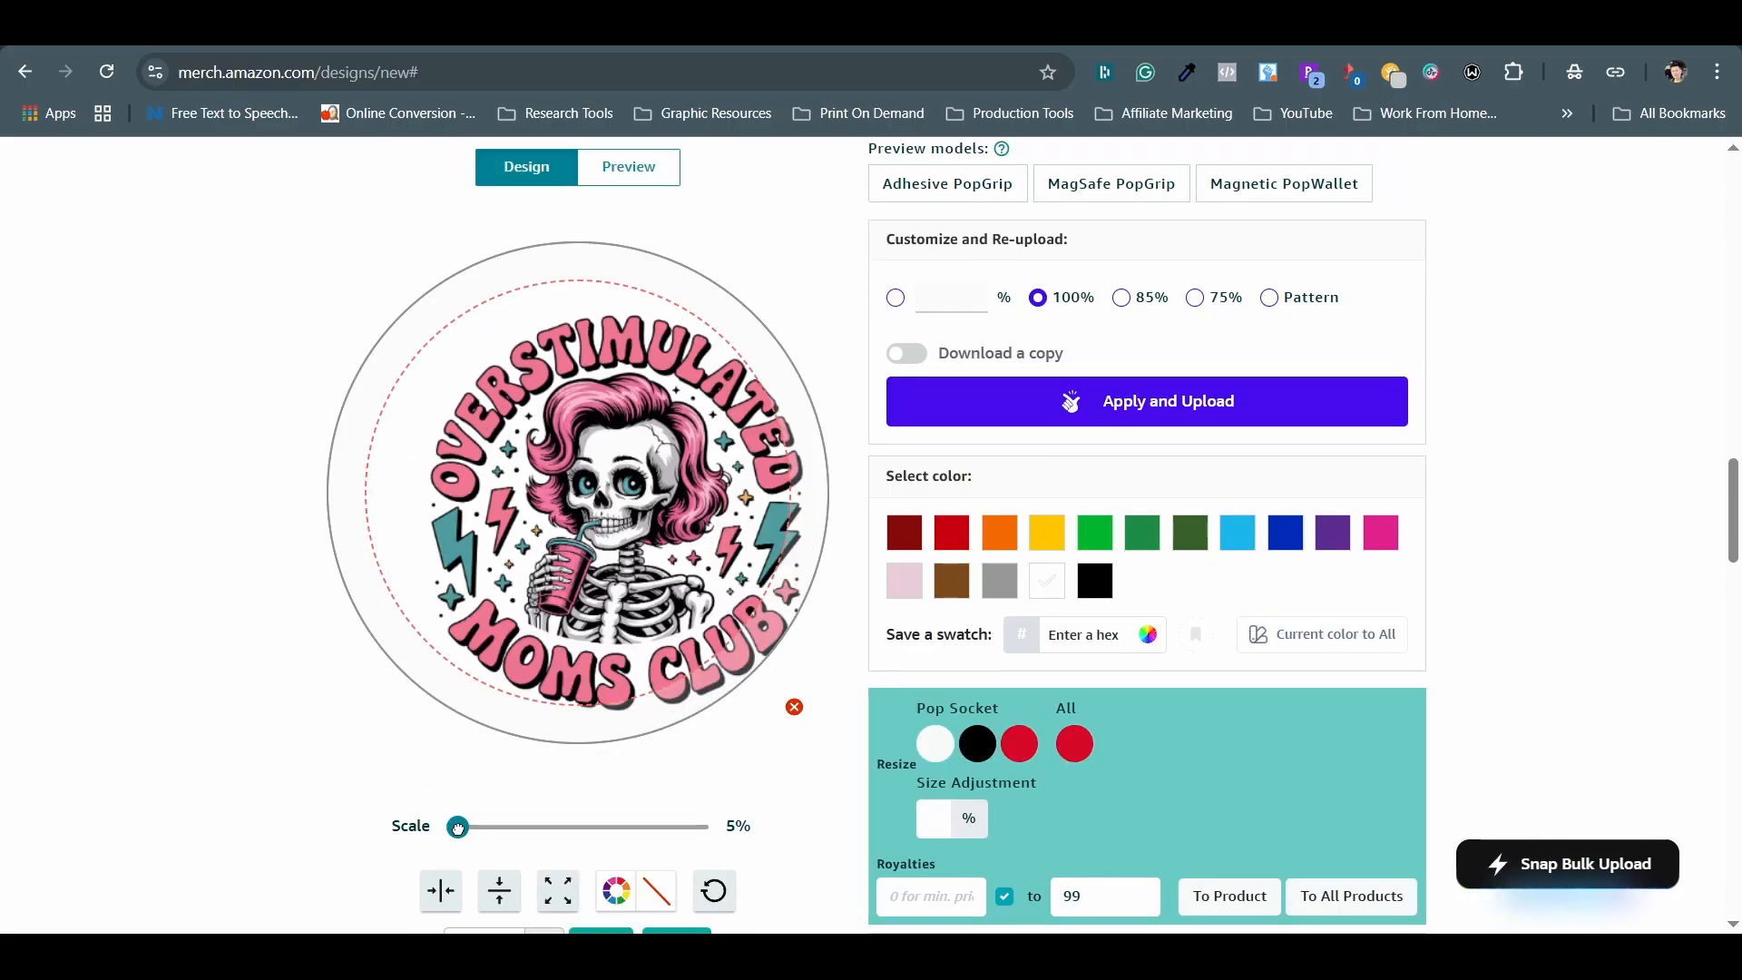
{"action": "left_click", "coordinate": [441, 890]}
{"action": "left_click_drag", "start_coordinate": [607, 622], "coordinate": [607, 596]}
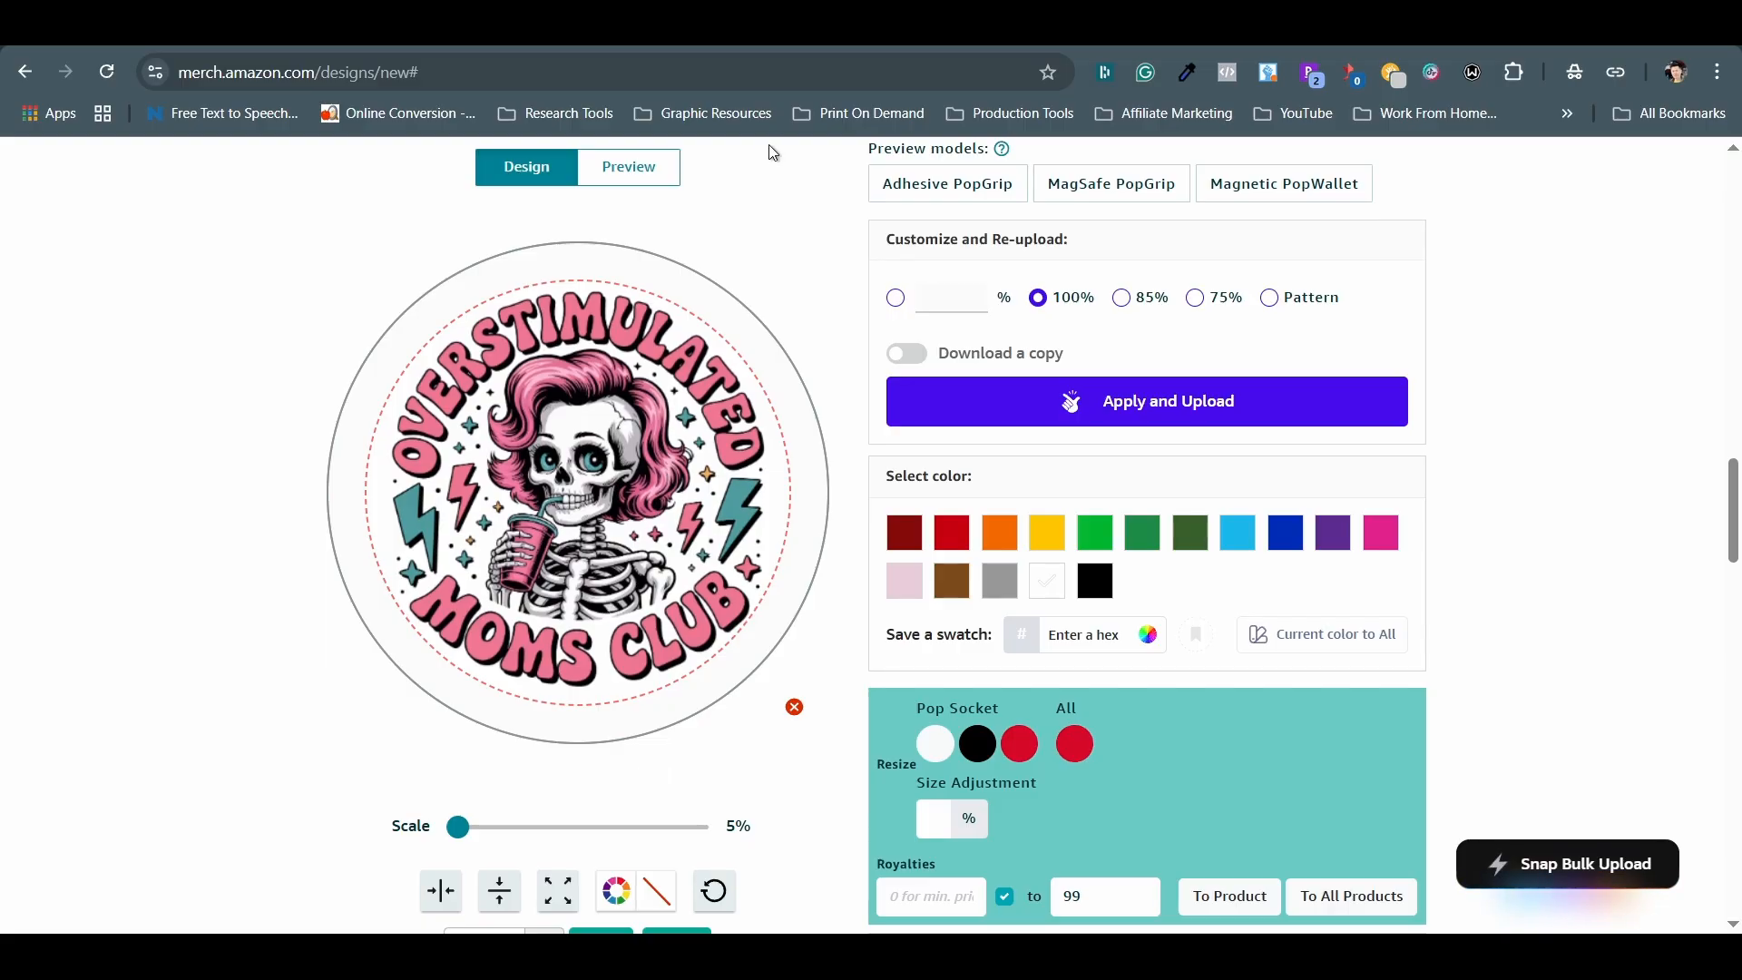
{"action": "left_click", "coordinate": [645, 170]}
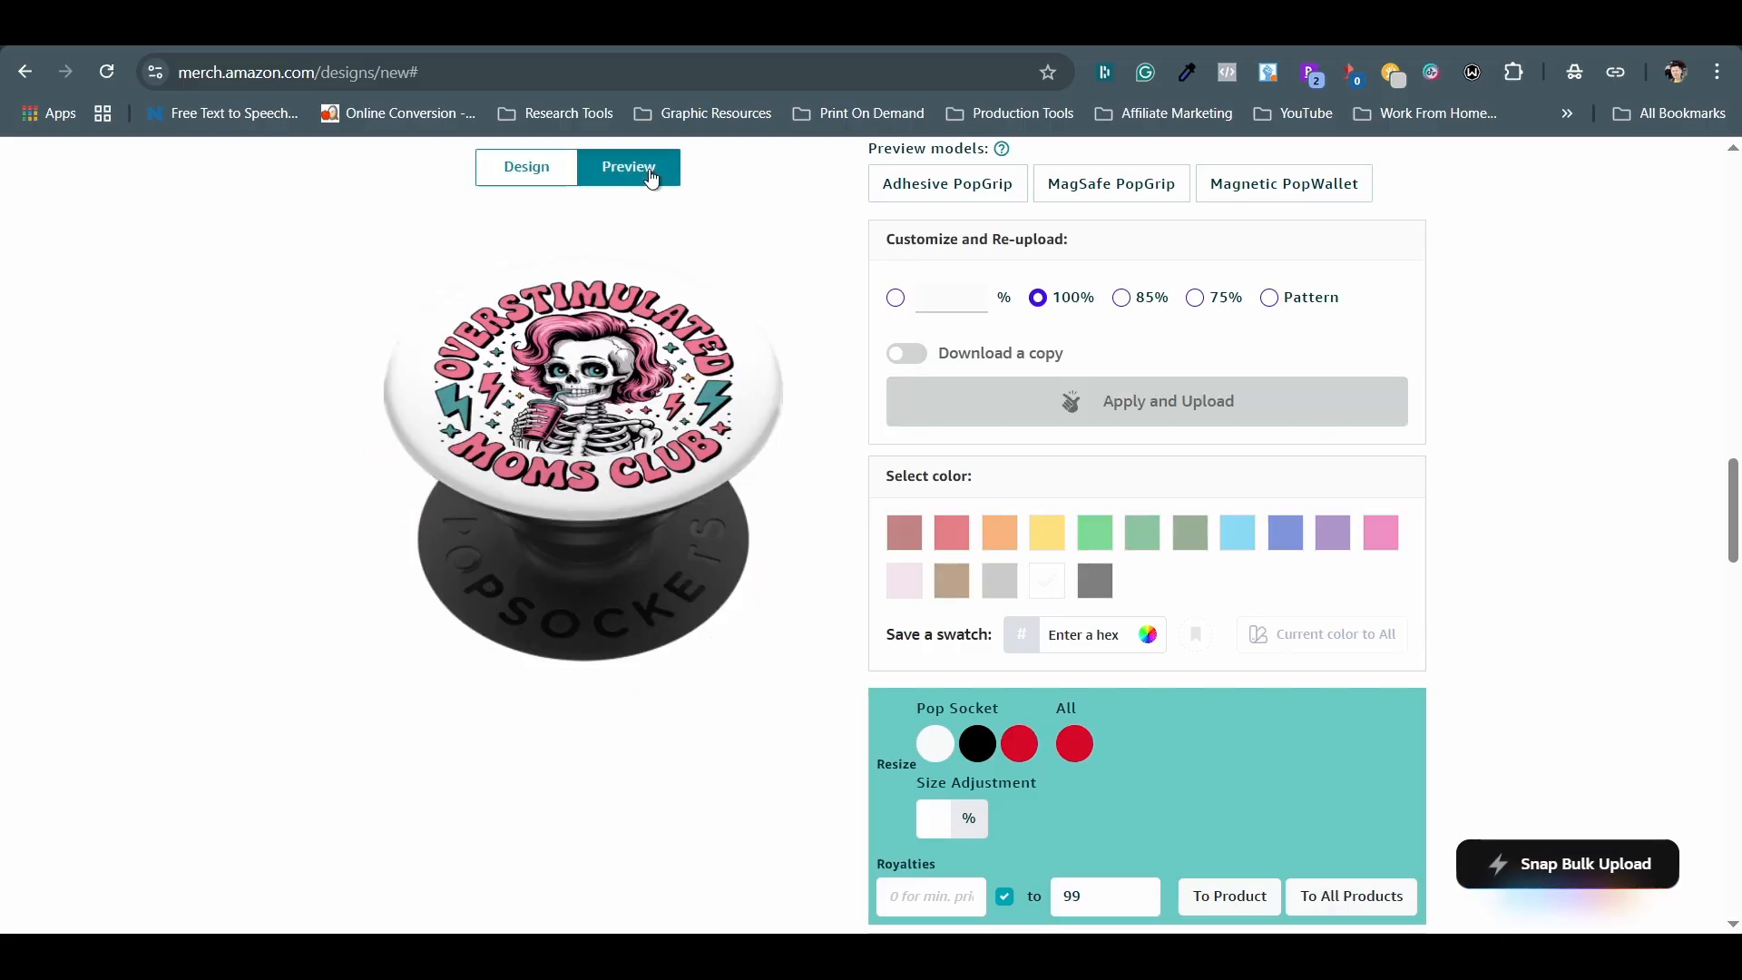
{"action": "left_click", "coordinate": [526, 169]}
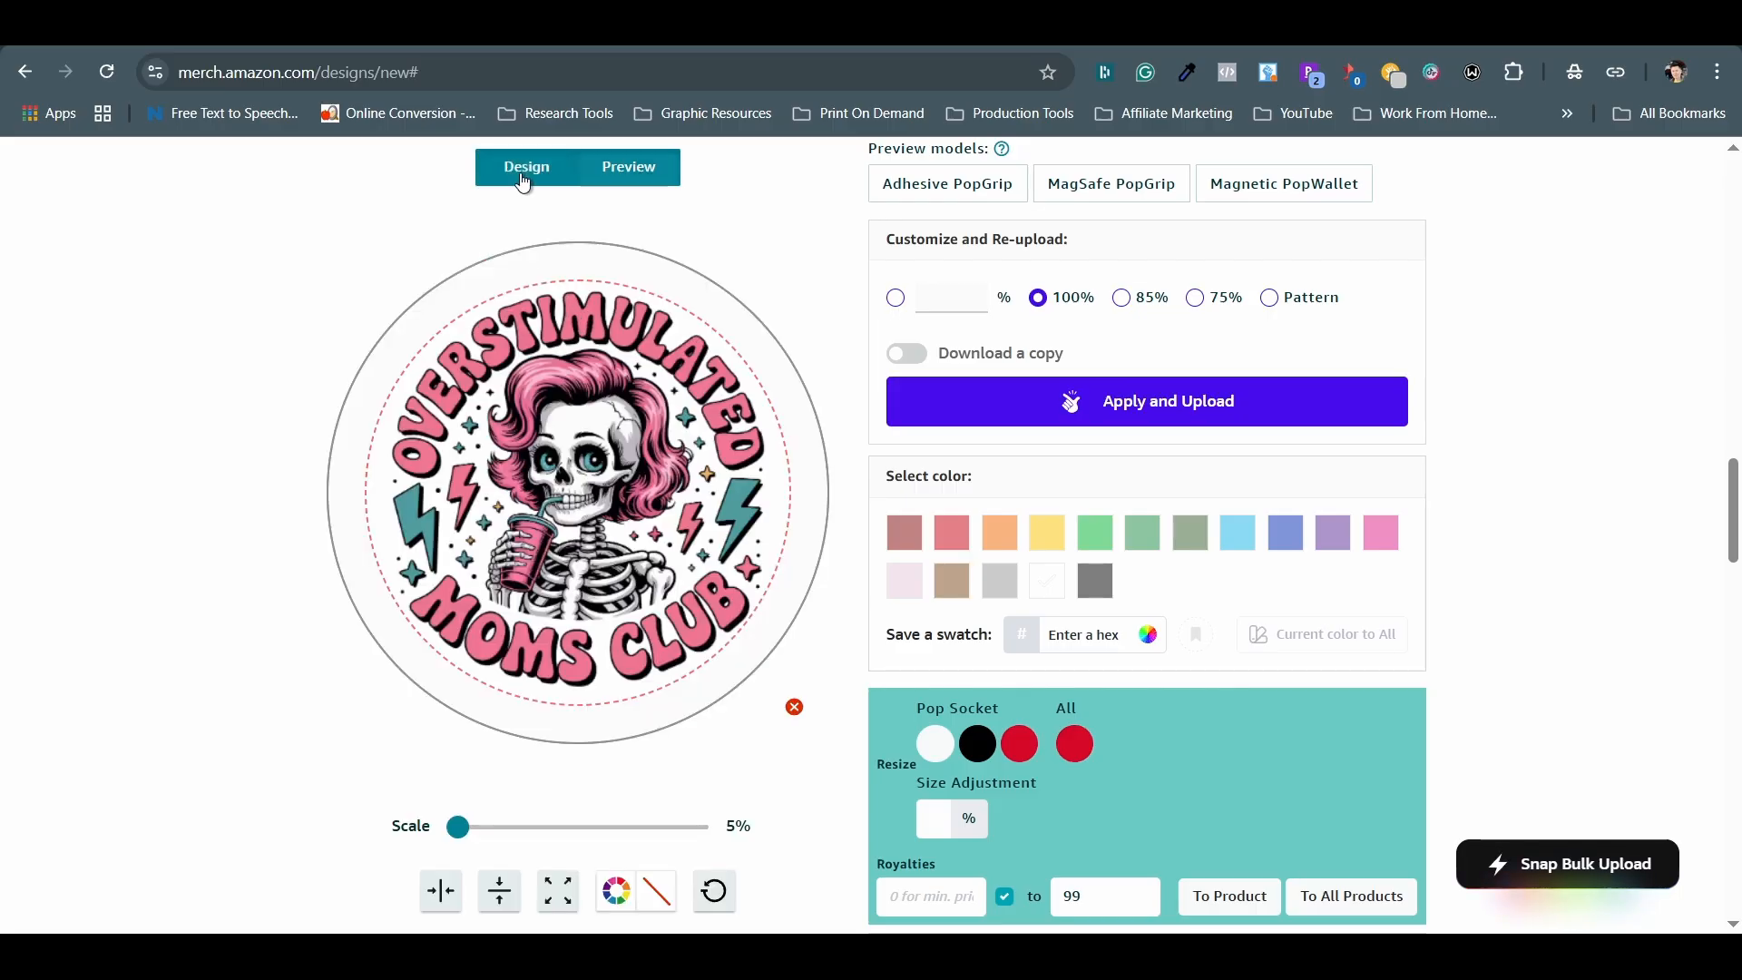
Step: Set the PopSockets background color to black (000000)
{"action": "scroll", "coordinate": [704, 777], "scroll_direction": "down", "scroll_amount": 1}
{"action": "left_click", "coordinate": [616, 780]}
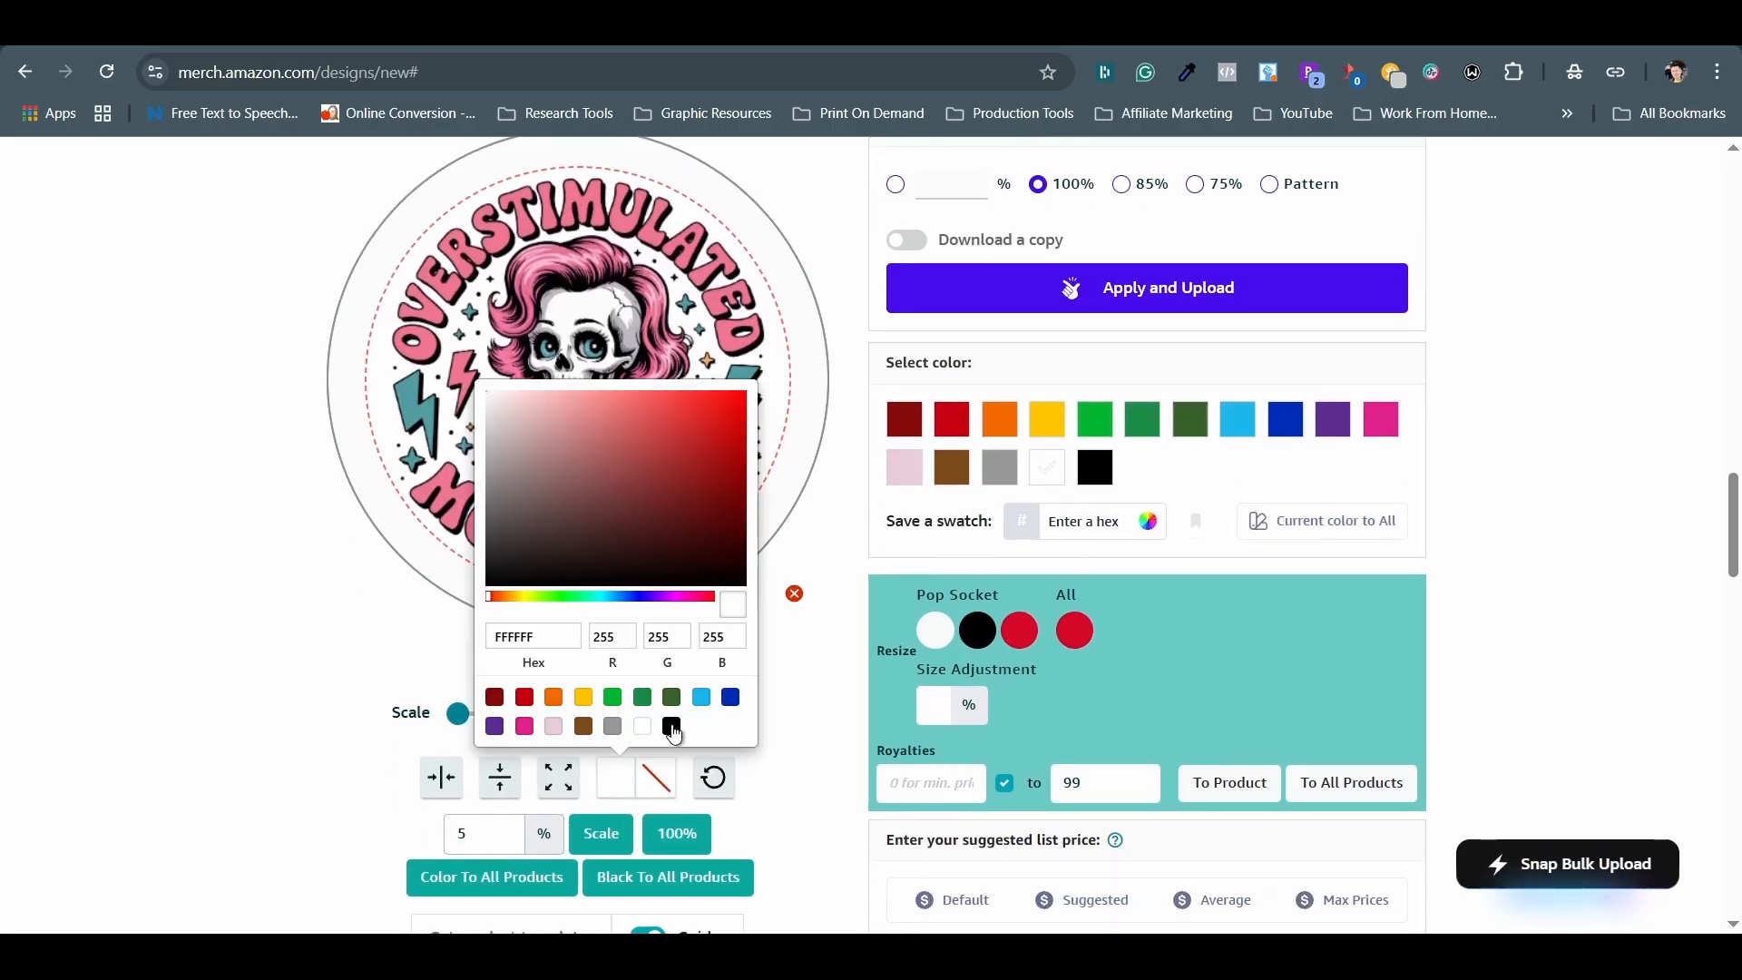
{"action": "left_click", "coordinate": [671, 727]}
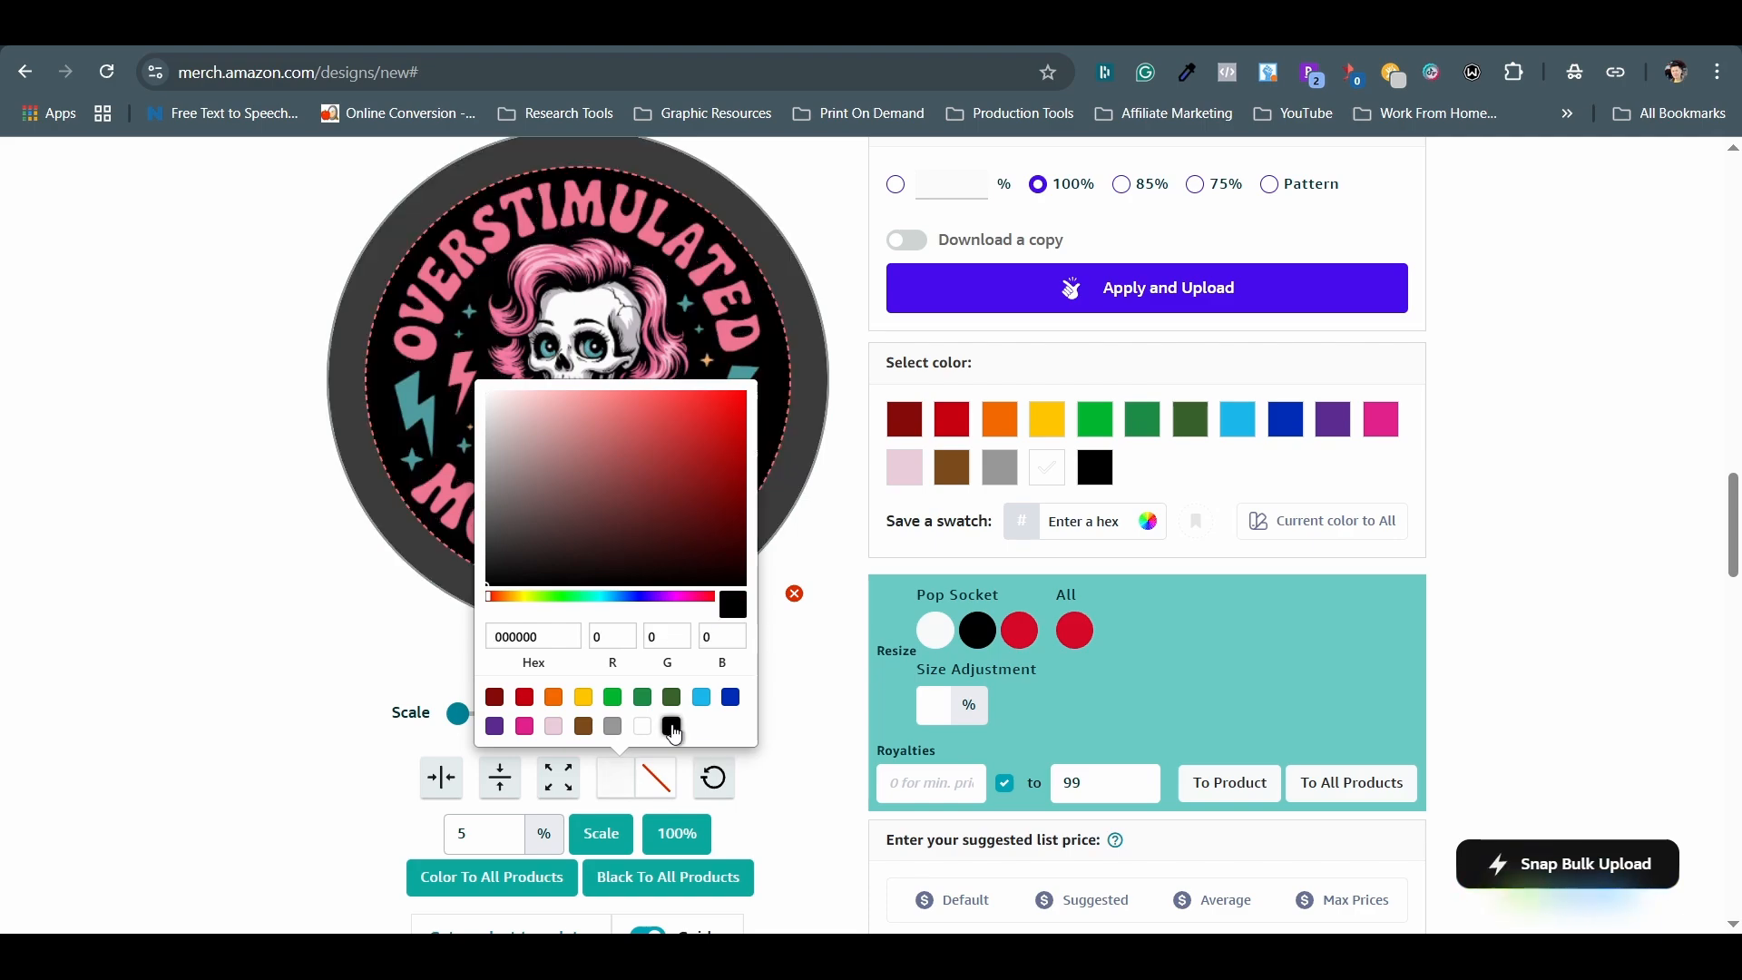
{"action": "left_click", "coordinate": [836, 680]}
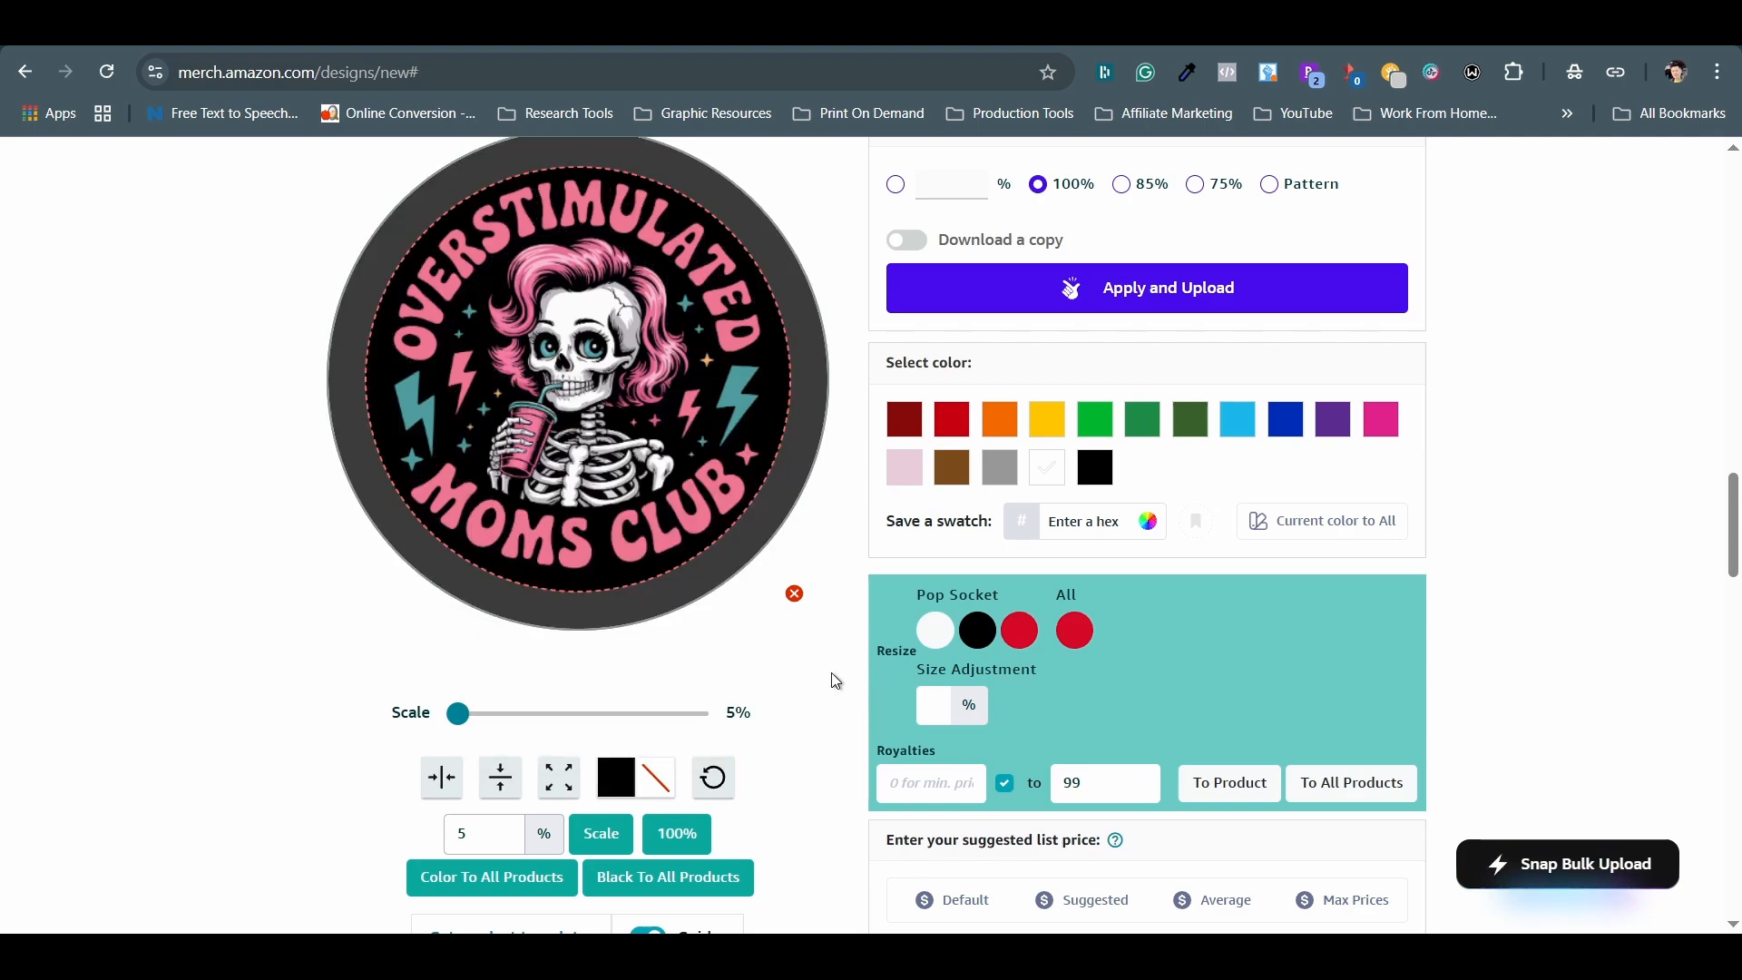
Step: Set the PopSockets background to Purple and apply that color to all scalable products
{"action": "scroll", "coordinate": [835, 681], "scroll_direction": "up", "scroll_amount": 1}
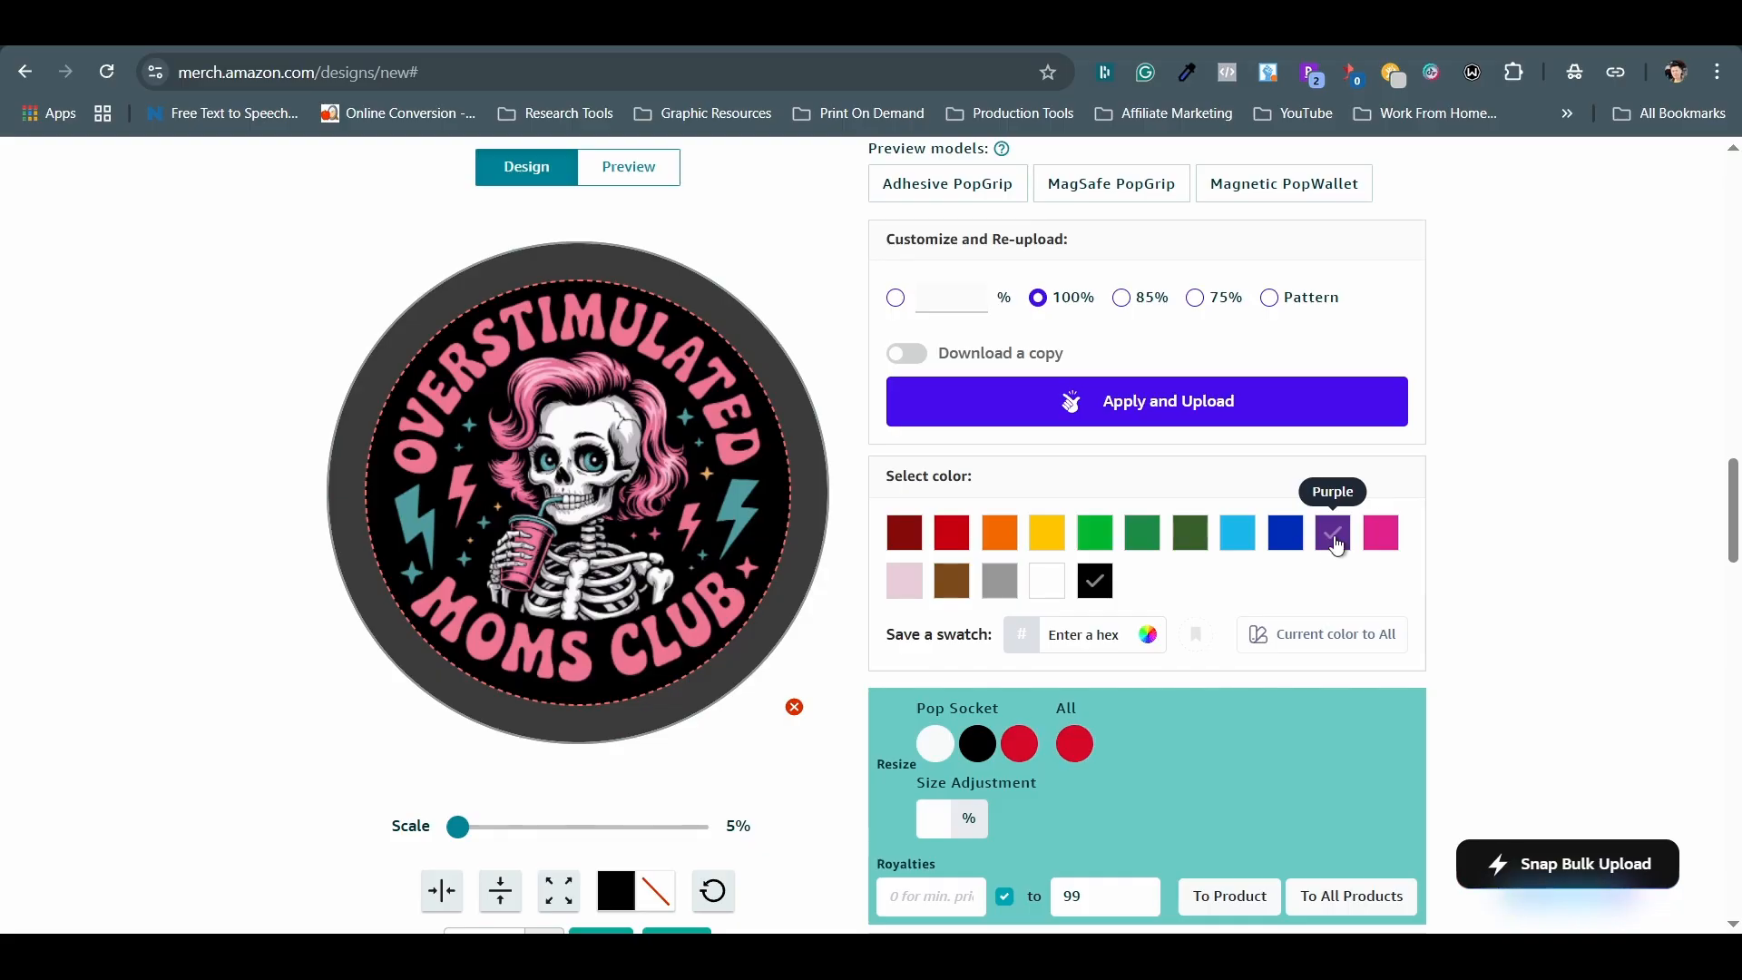
{"action": "left_click", "coordinate": [1332, 536]}
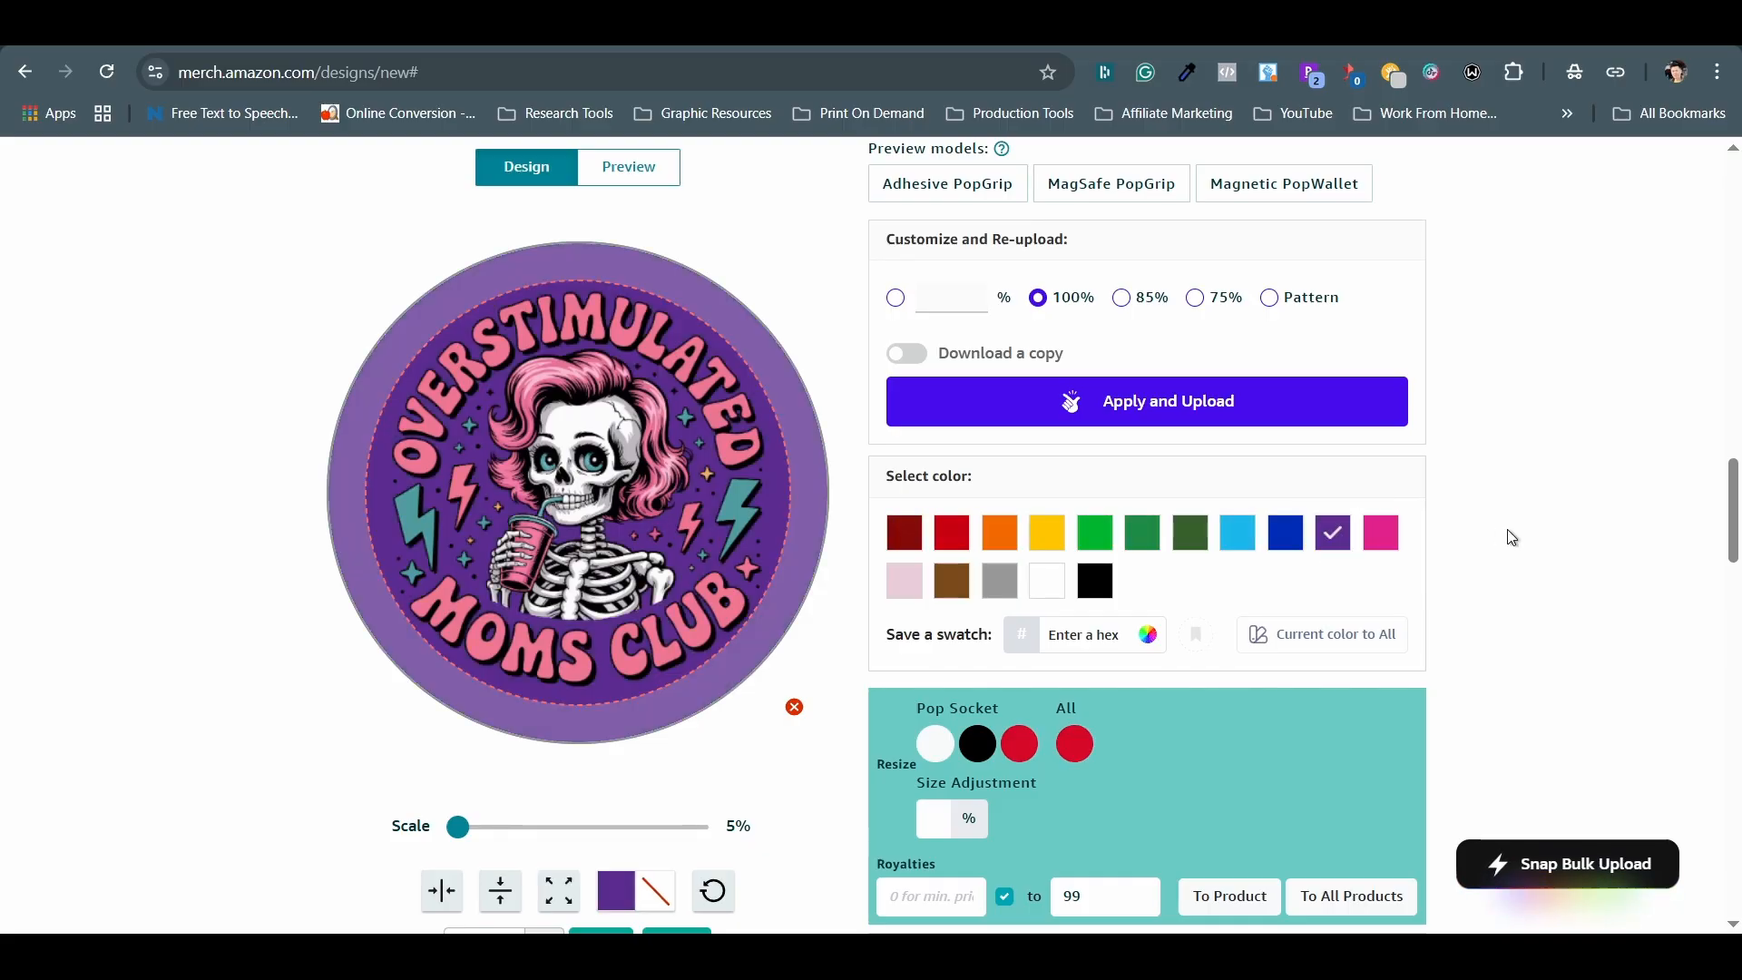
{"action": "scroll", "coordinate": [1511, 537], "scroll_direction": "up", "scroll_amount": 4}
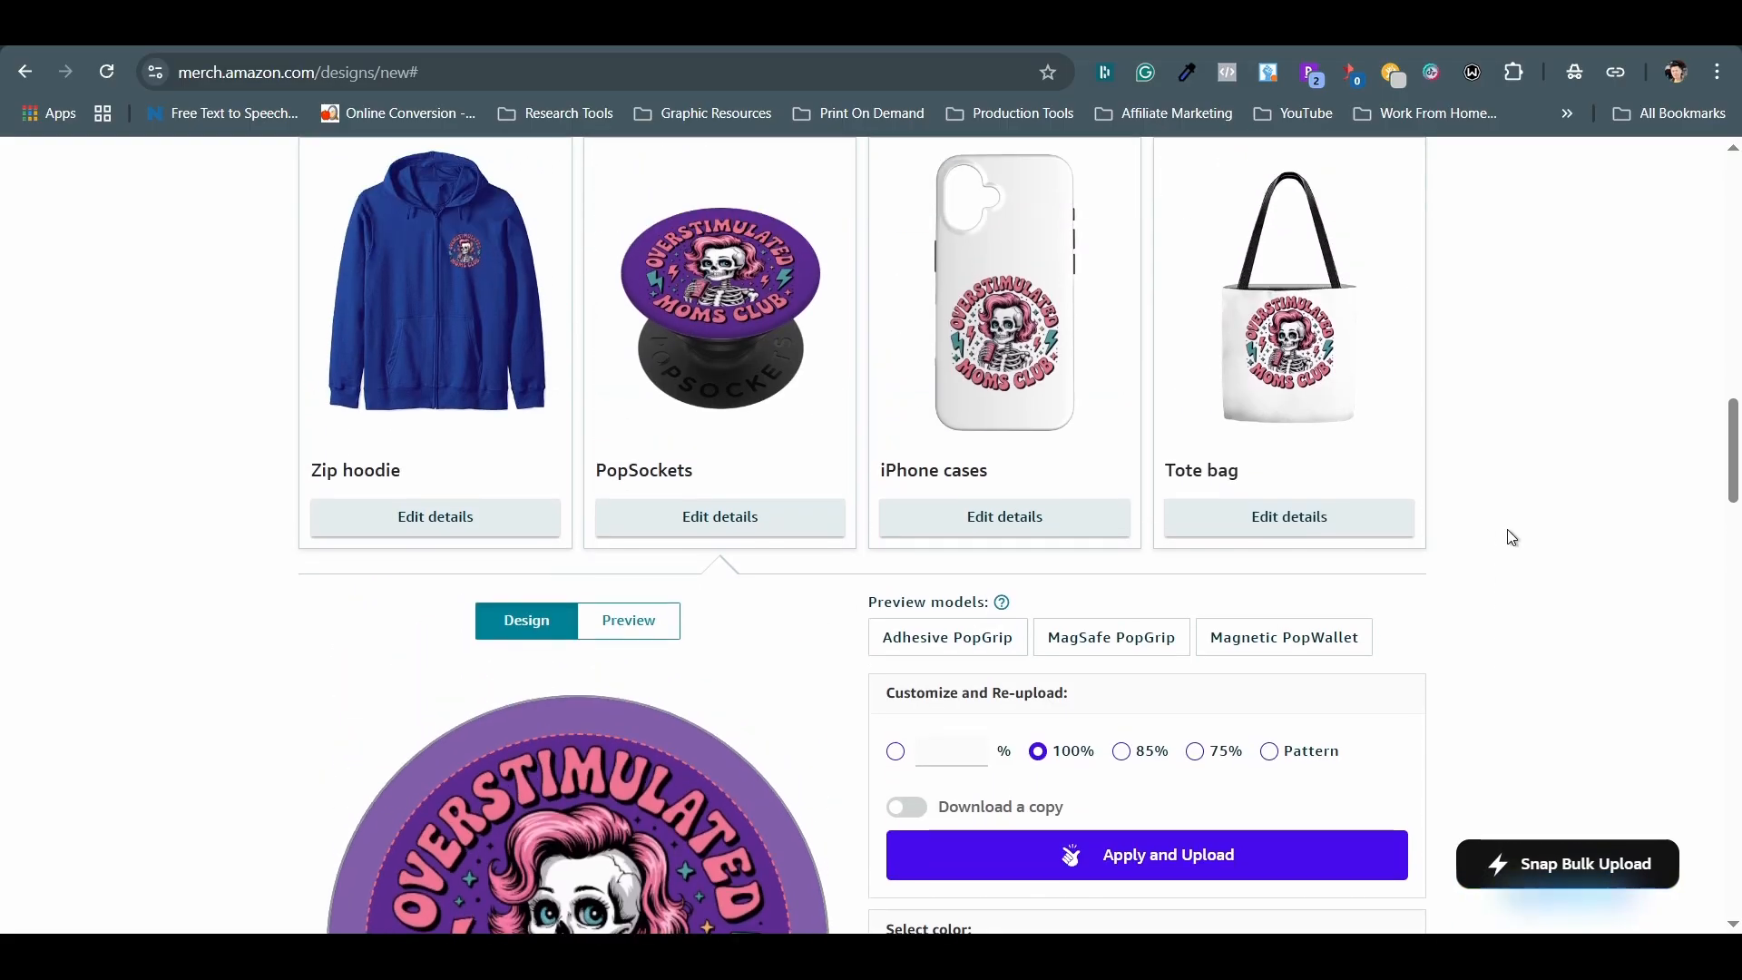
{"action": "scroll", "coordinate": [1510, 537], "scroll_direction": "down", "scroll_amount": 5}
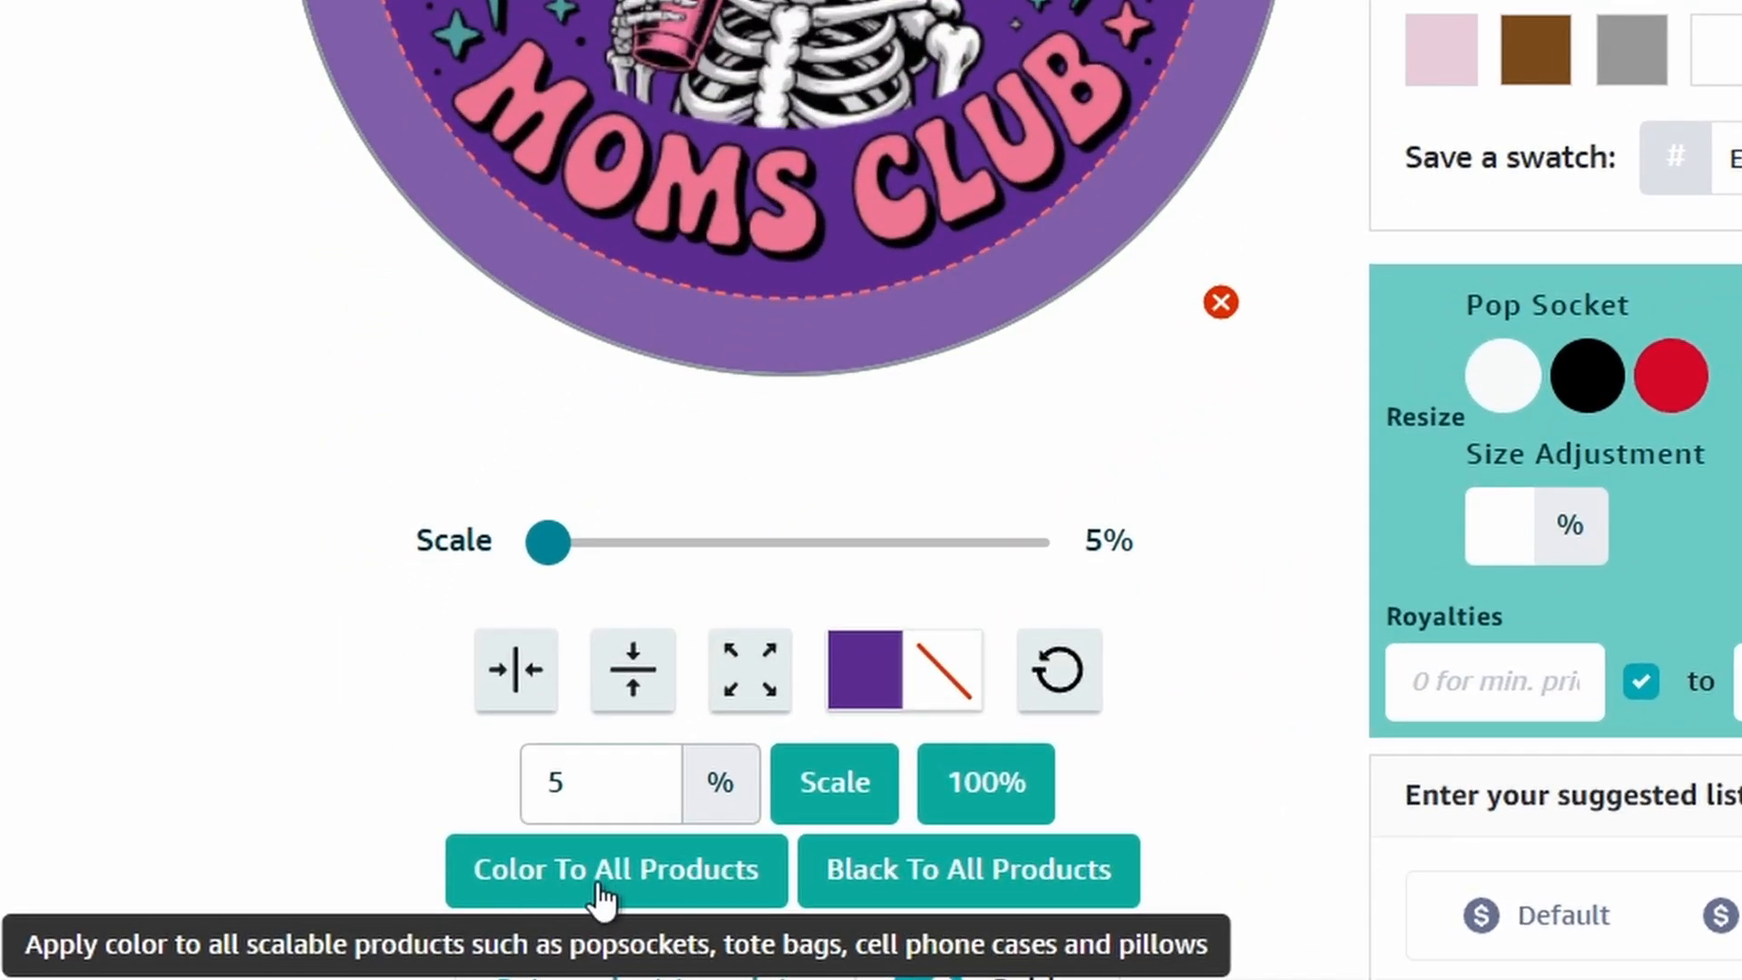
{"action": "left_click", "coordinate": [601, 896]}
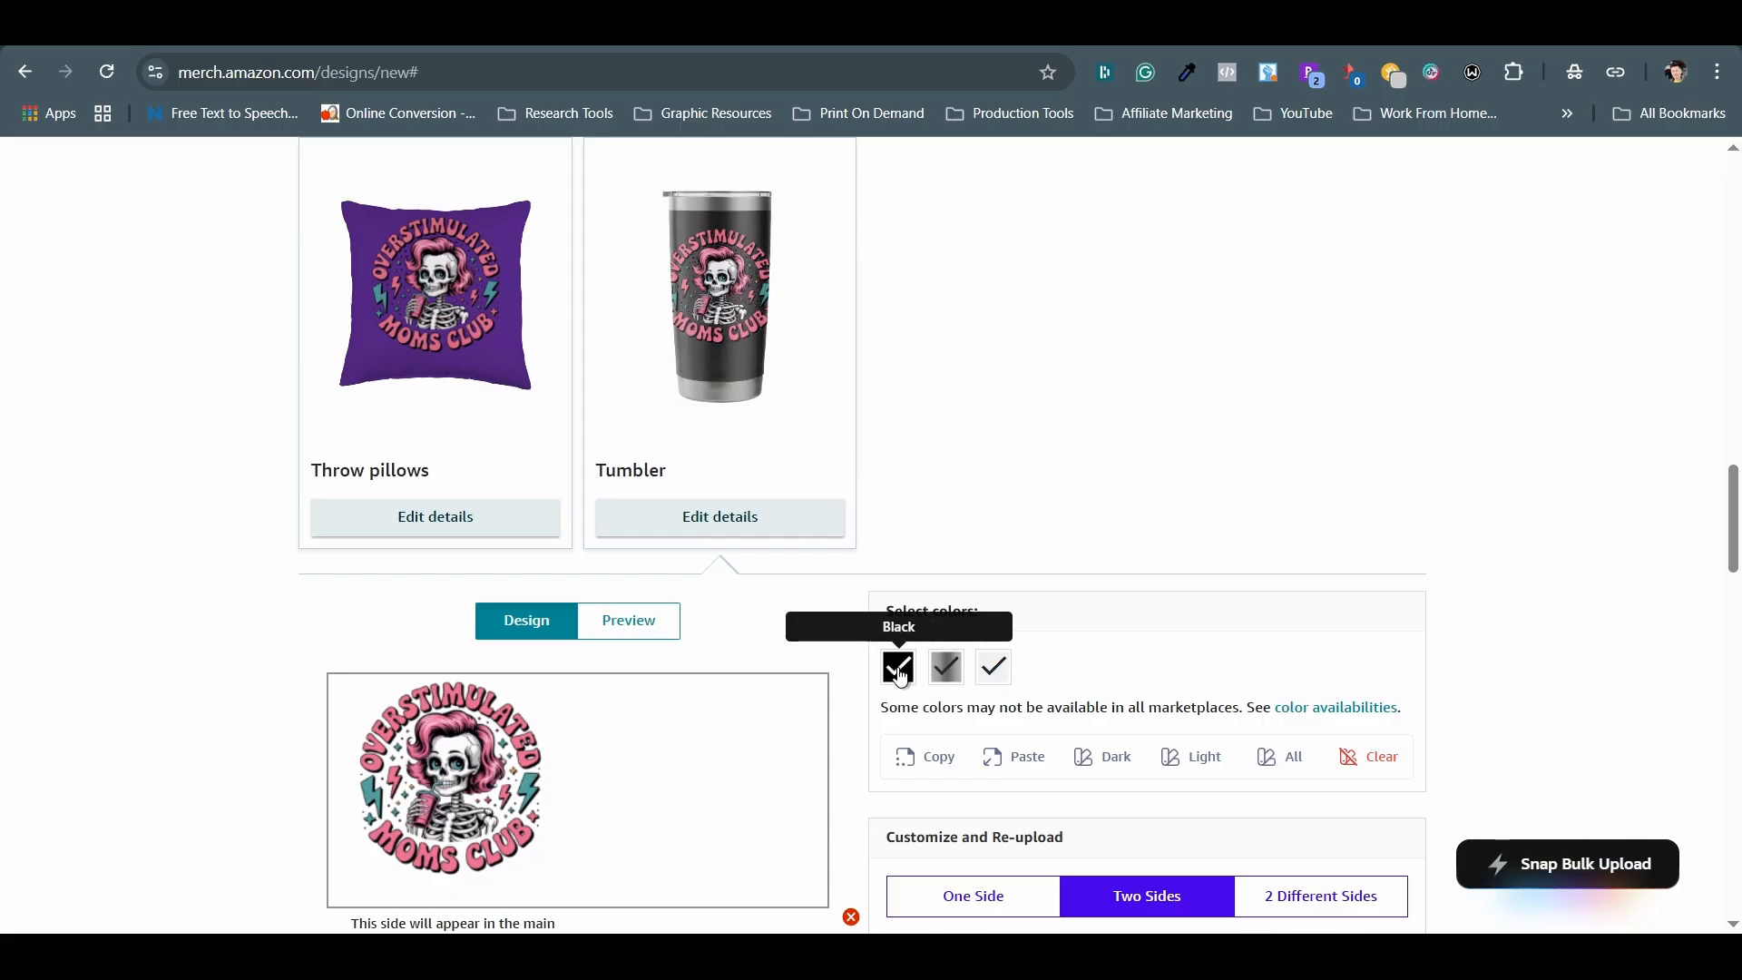
Step: Scale the tumbler's design to 13% so it fits within the guides and check it on the product preview
{"action": "left_click", "coordinate": [671, 622]}
{"action": "scroll", "coordinate": [792, 645], "scroll_direction": "down", "scroll_amount": 3}
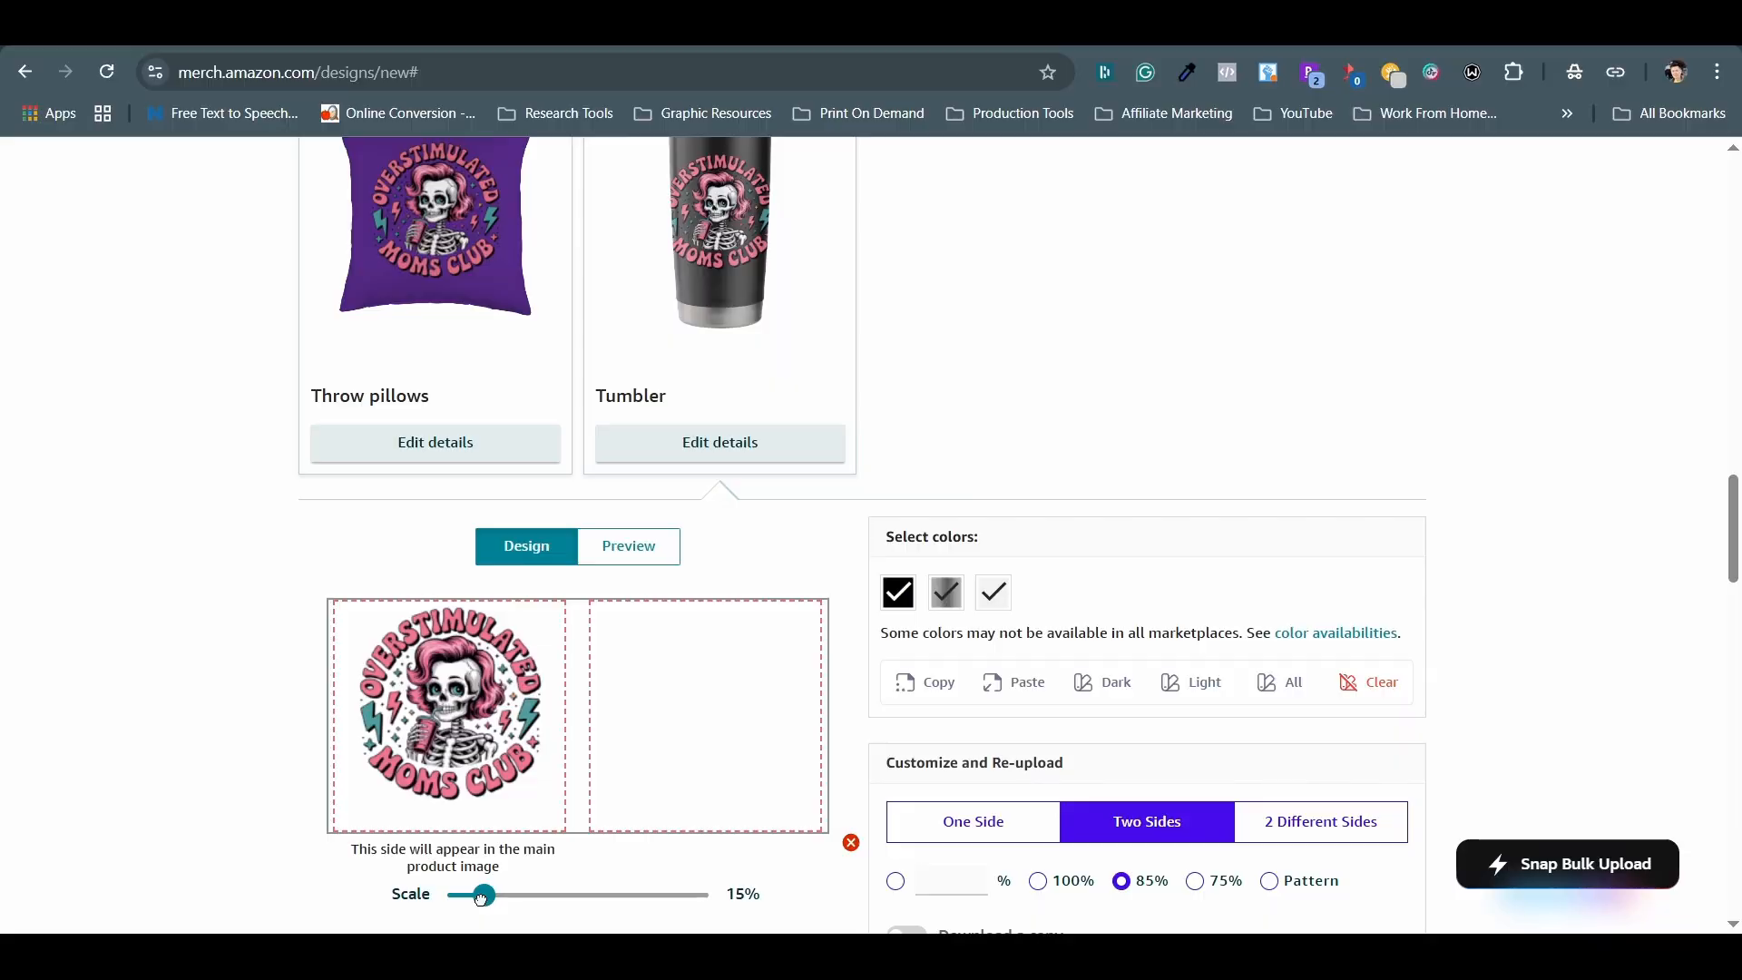
{"action": "left_click_drag", "start_coordinate": [483, 895], "coordinate": [479, 897]}
{"action": "scroll", "coordinate": [363, 871], "scroll_direction": "down", "scroll_amount": 1}
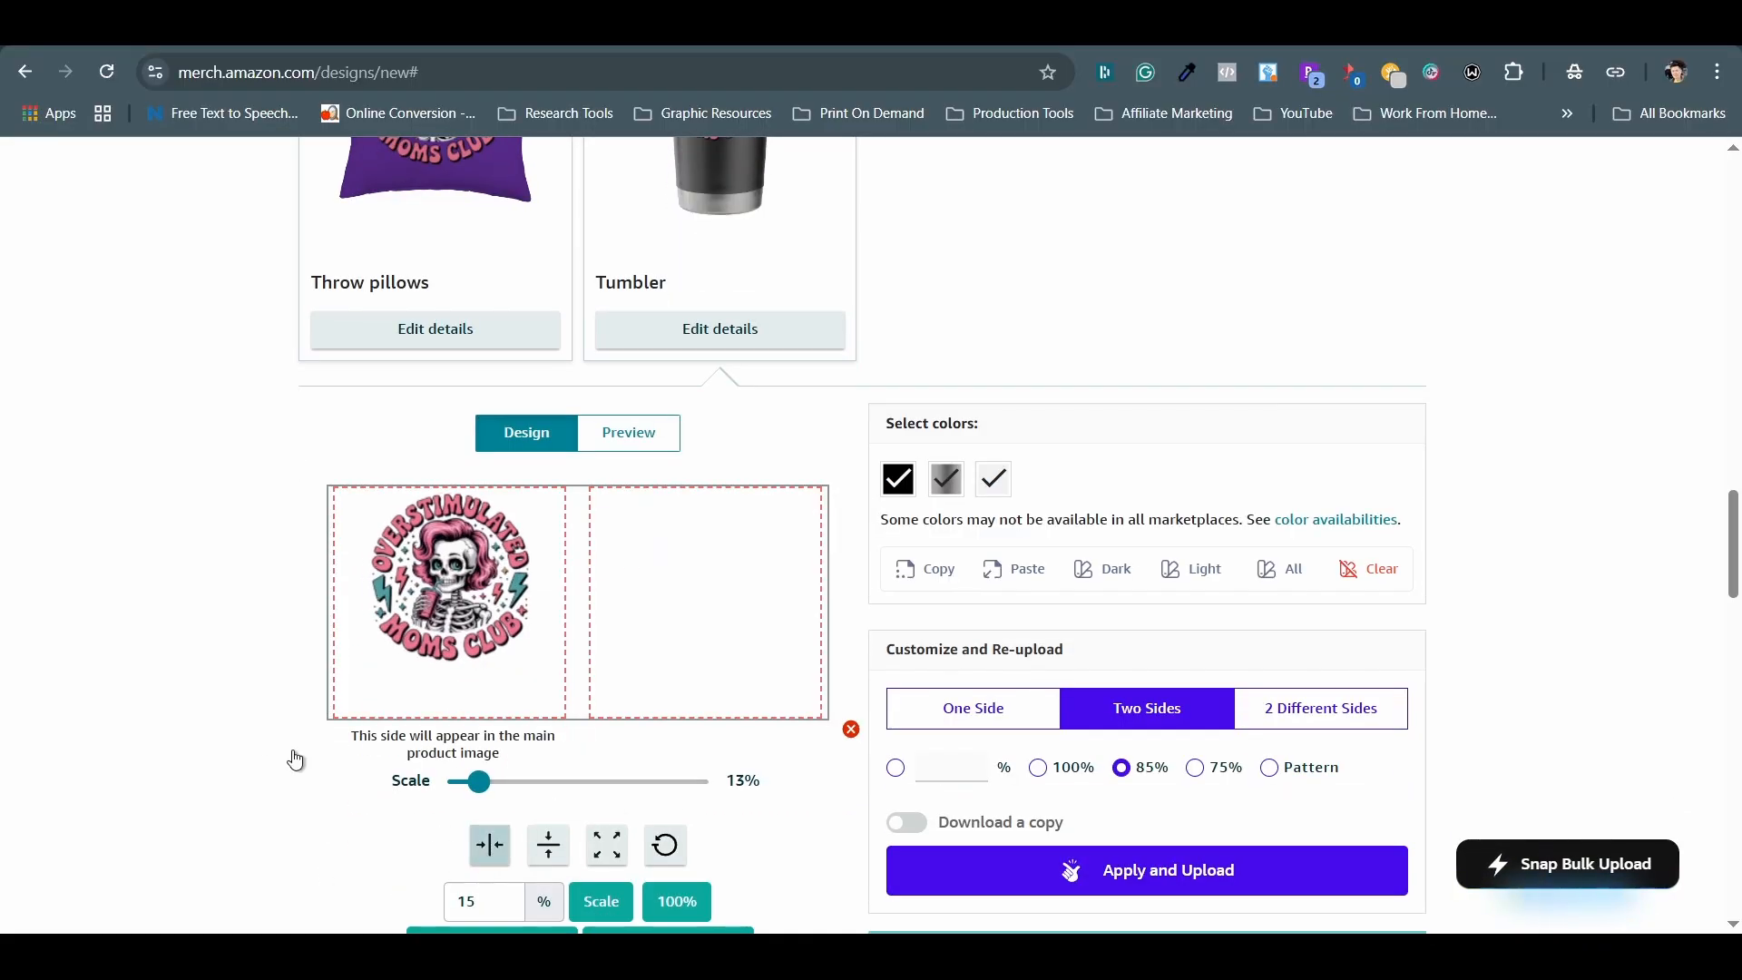
{"action": "scroll", "coordinate": [263, 744], "scroll_direction": "up", "scroll_amount": 1}
{"action": "left_click", "coordinate": [629, 546]}
{"action": "scroll", "coordinate": [805, 684], "scroll_direction": "down", "scroll_amount": 1}
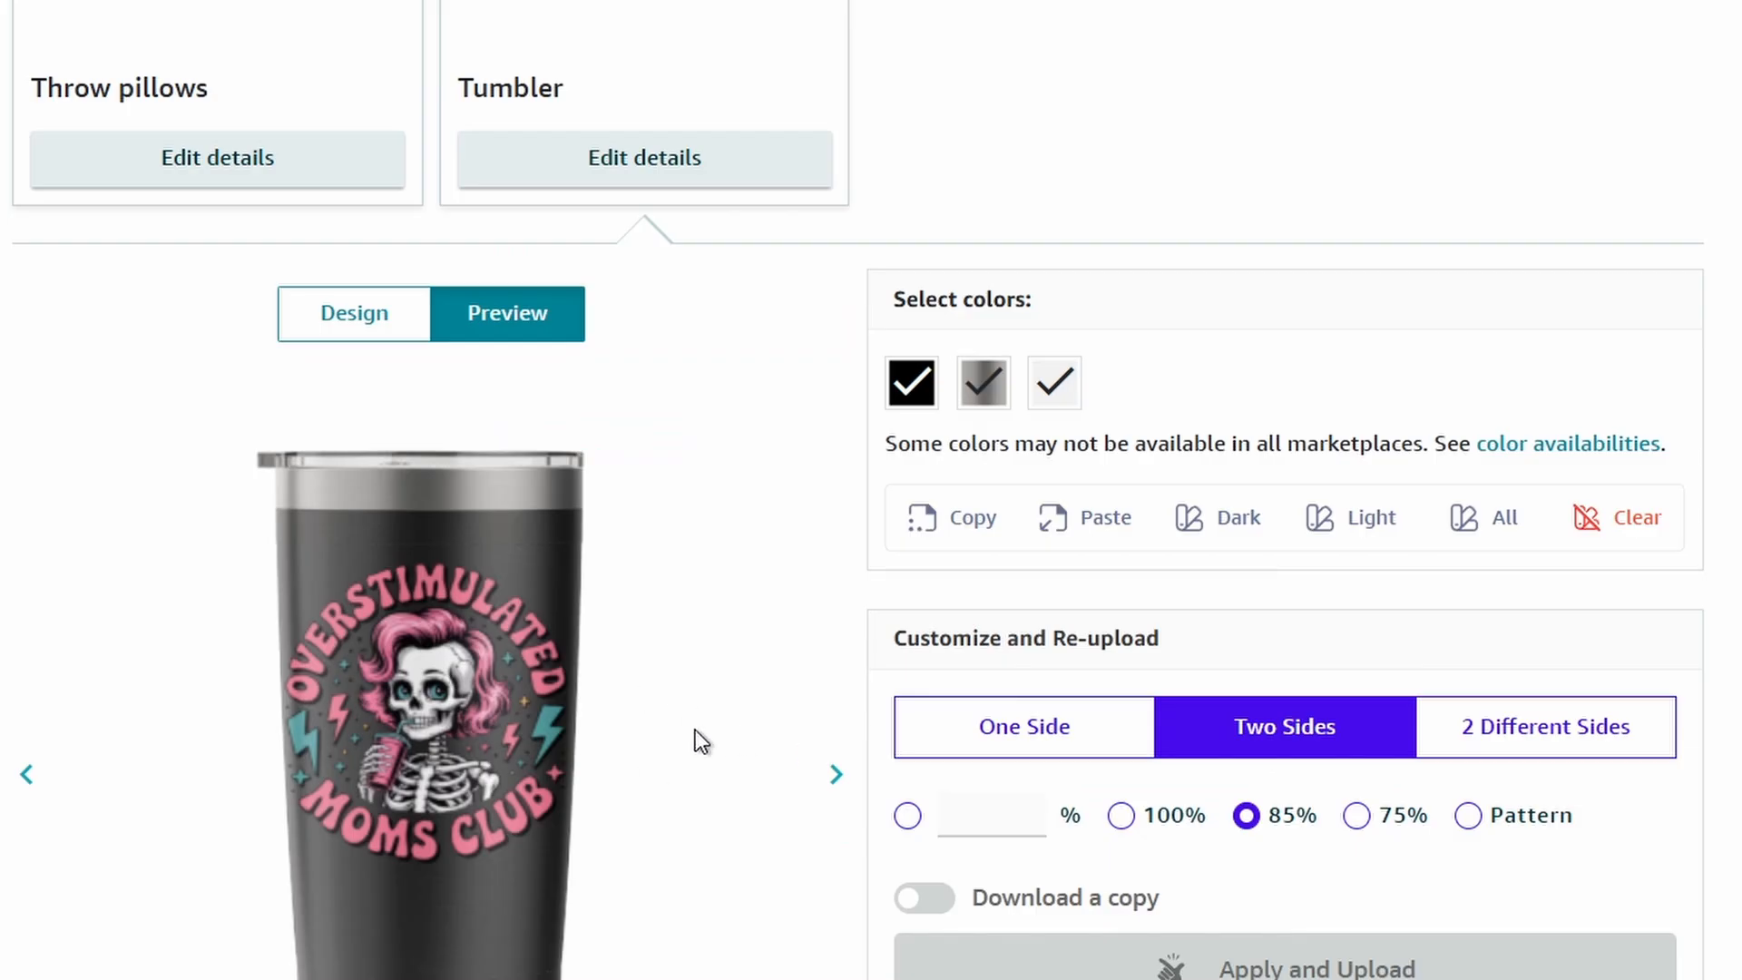
Step: Scale the throw pillow's design to 28% and center it horizontally within the guides
{"action": "scroll", "coordinate": [701, 741], "scroll_direction": "down", "scroll_amount": 1}
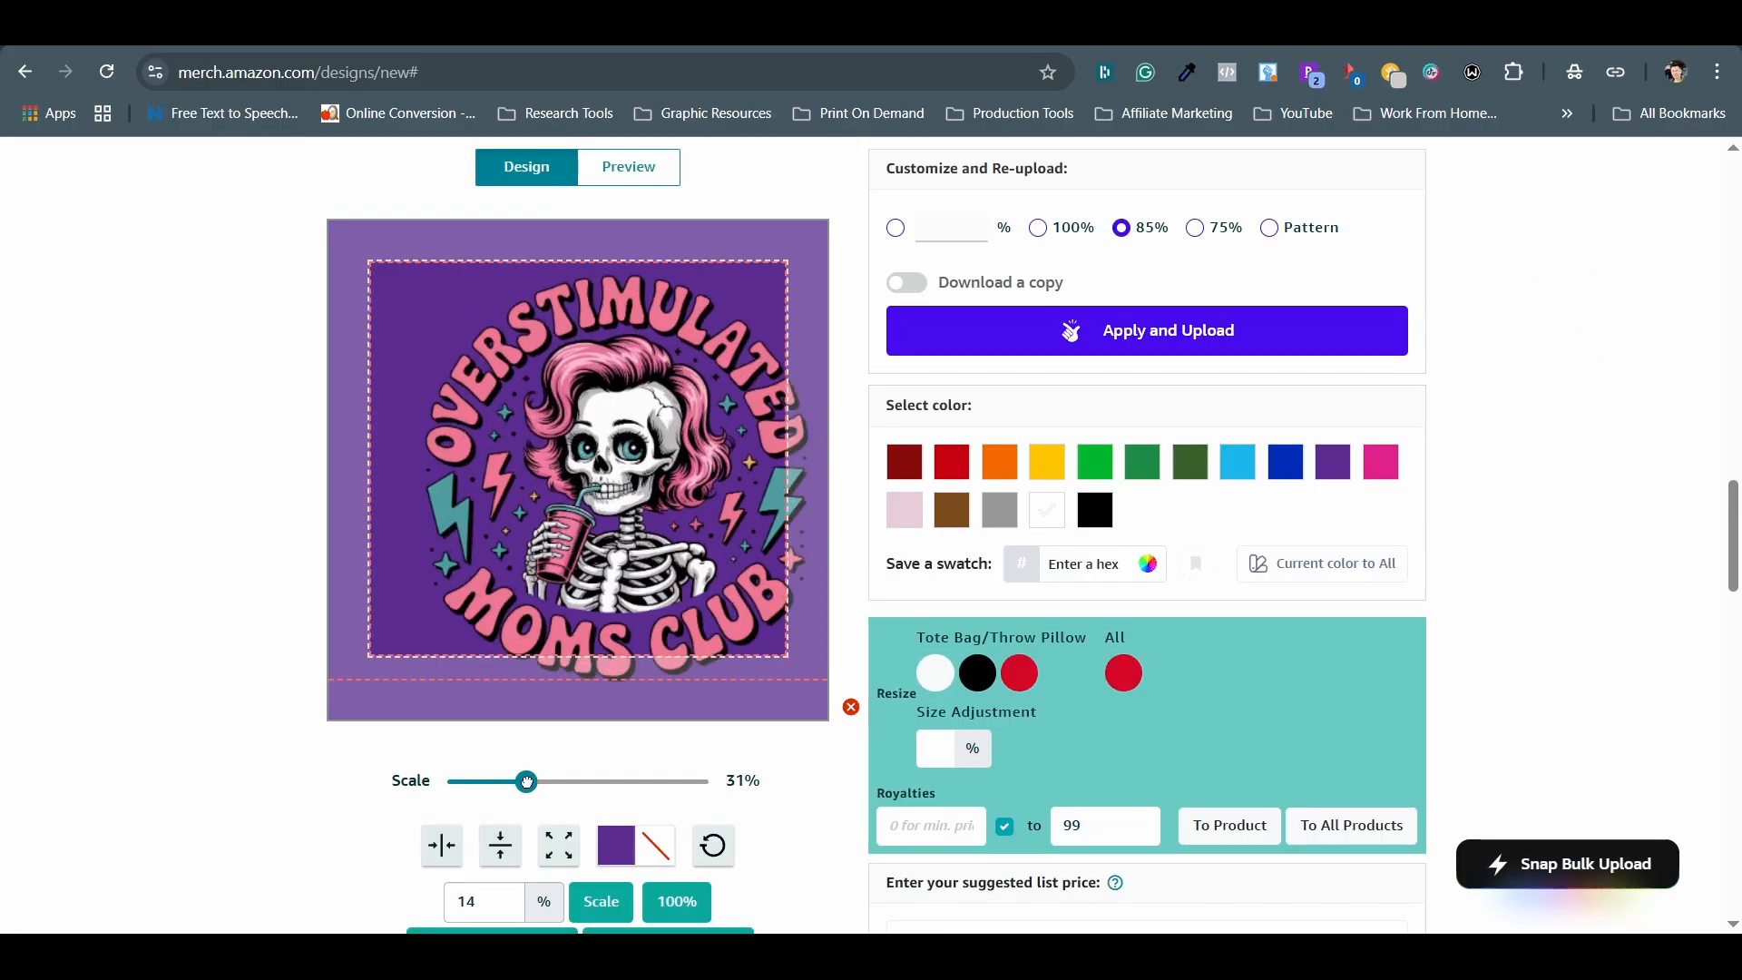
{"action": "left_click_drag", "start_coordinate": [526, 781], "coordinate": [518, 780]}
{"action": "left_click", "coordinate": [449, 848]}
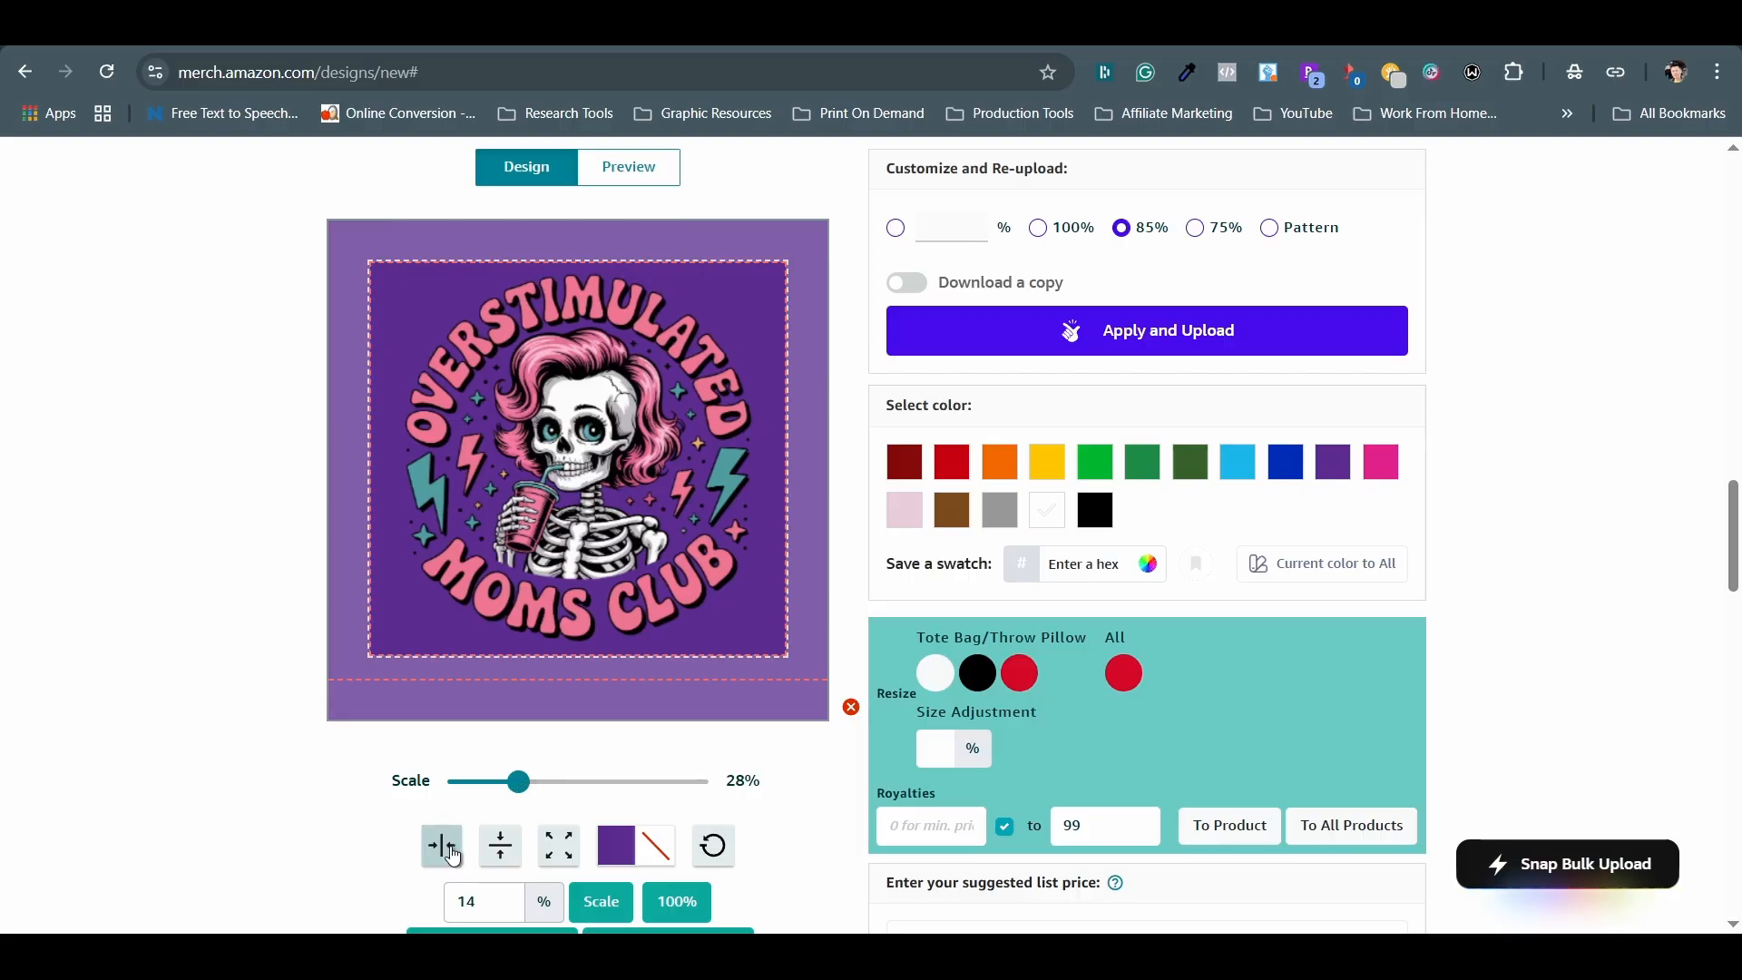
{"action": "scroll", "coordinate": [1669, 405], "scroll_direction": "down", "scroll_amount": 5}
{"action": "left_click", "coordinate": [447, 610]}
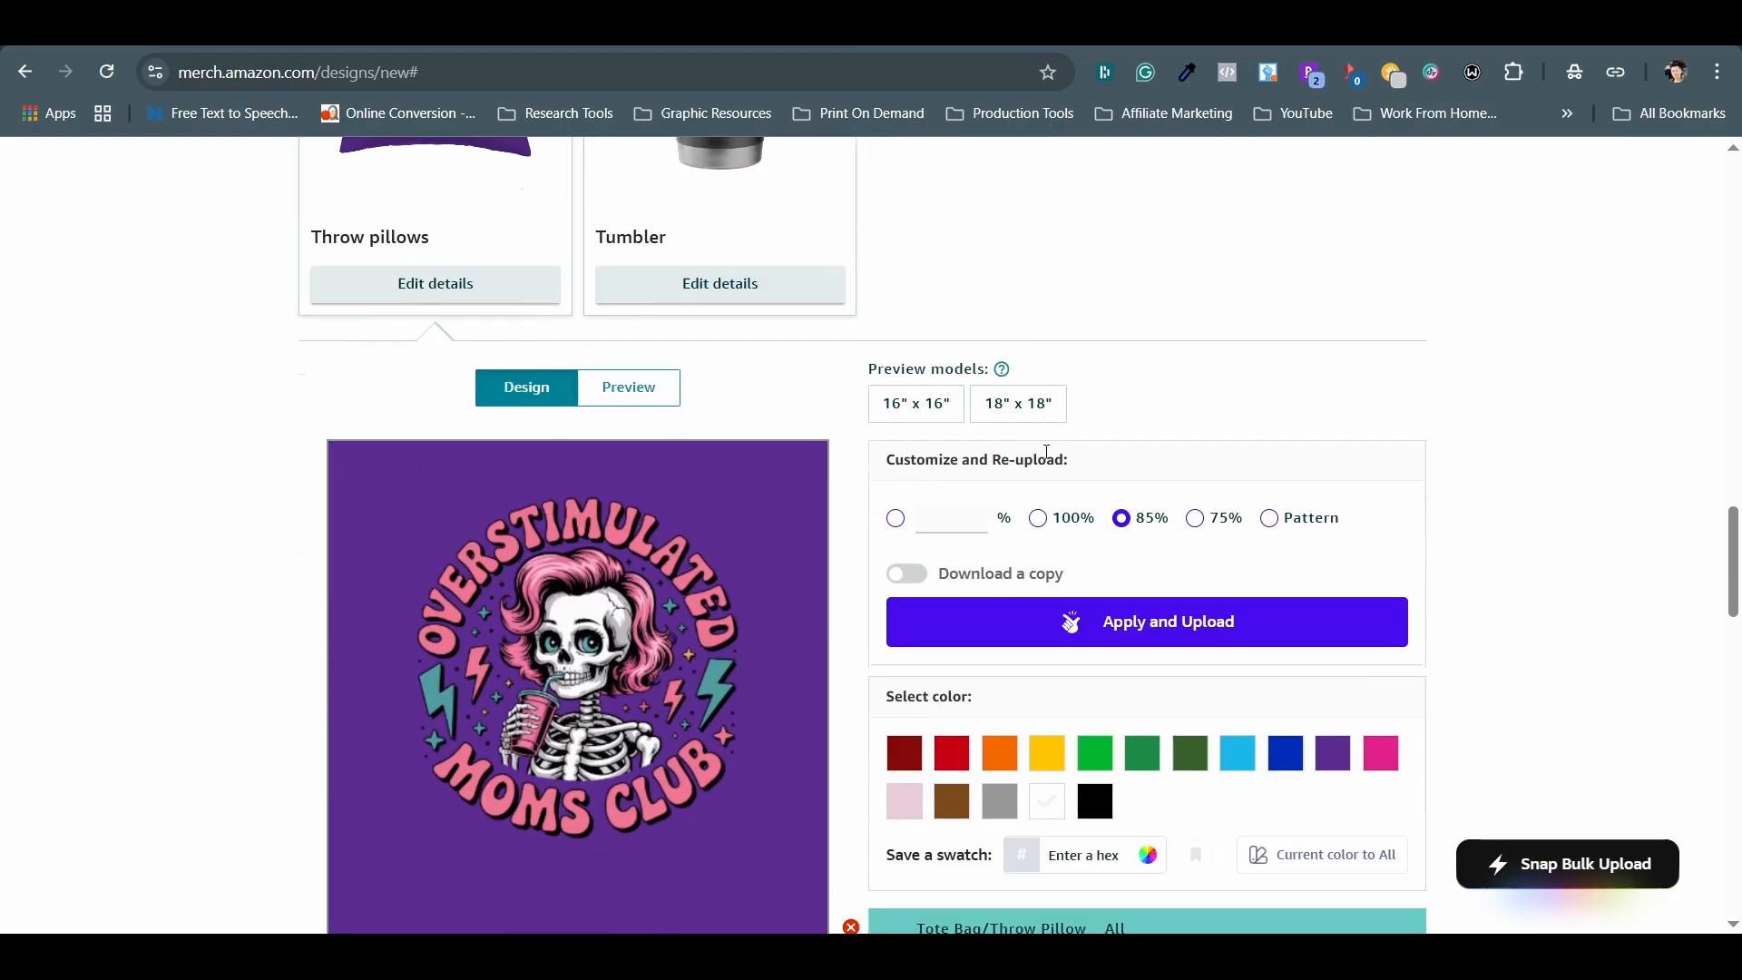
Step: Center the throw pillow's design vertically within the guides and check its placement
{"action": "scroll", "coordinate": [1046, 452], "scroll_direction": "down", "scroll_amount": 5}
{"action": "left_click", "coordinate": [648, 790]}
{"action": "scroll", "coordinate": [816, 700], "scroll_direction": "up", "scroll_amount": 7}
{"action": "scroll", "coordinate": [1555, 477], "scroll_direction": "down", "scroll_amount": 2}
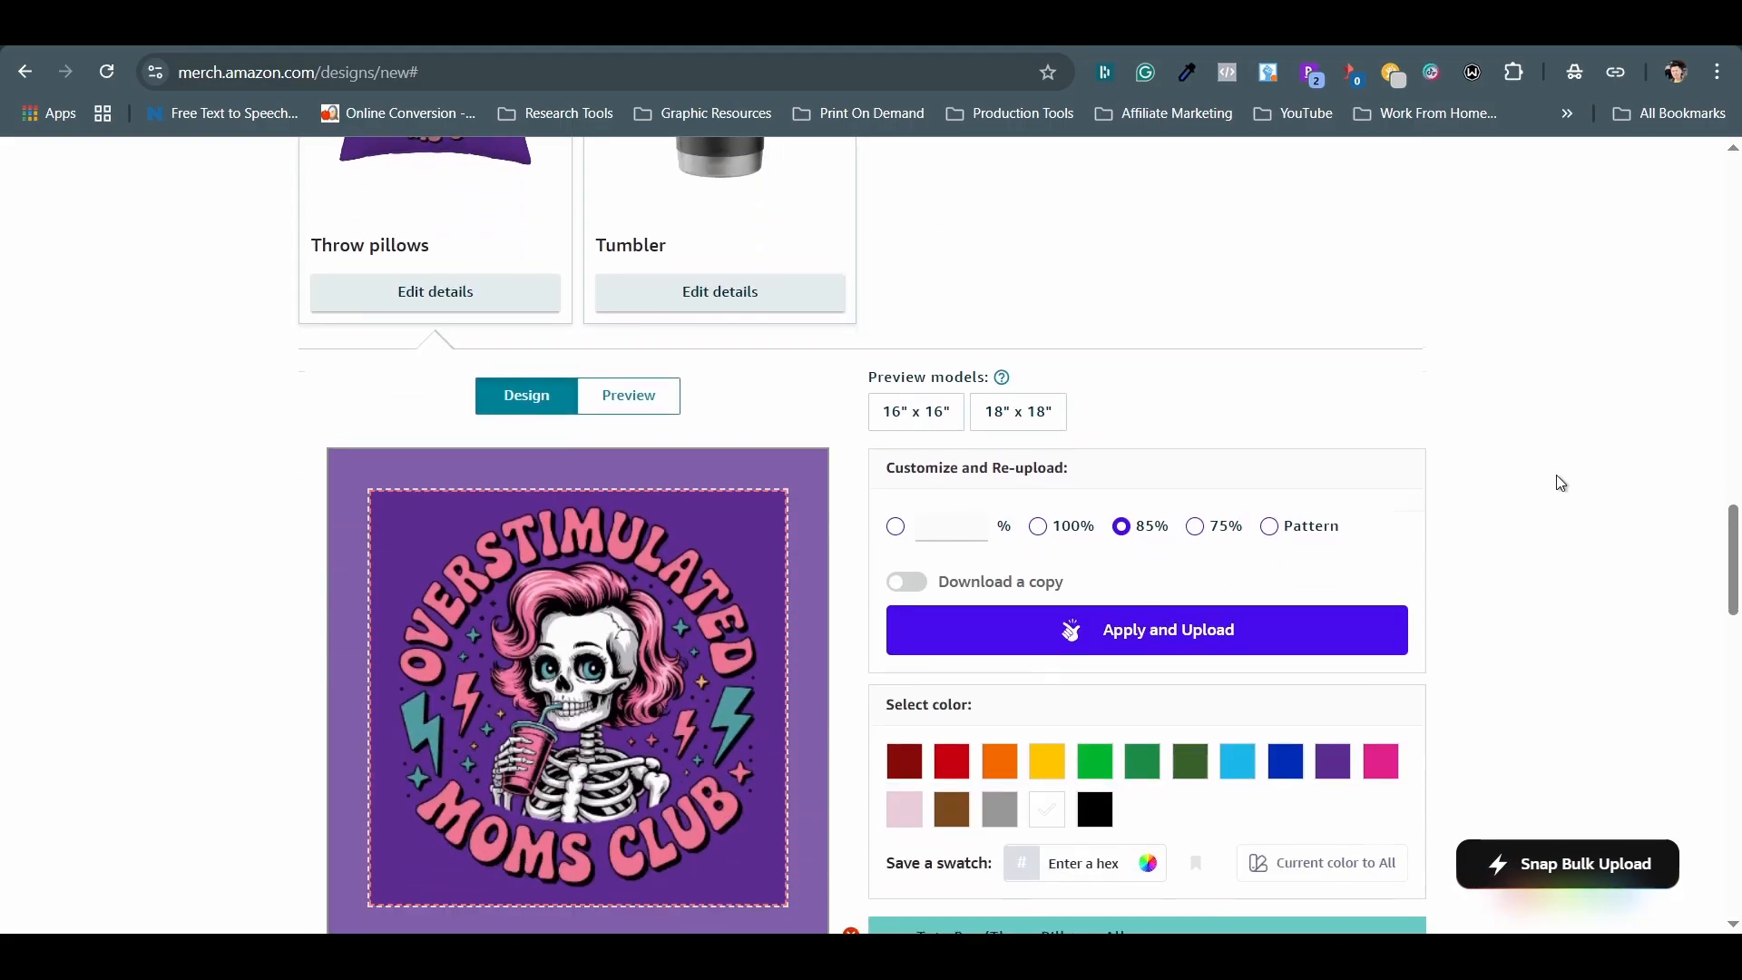
Step: Enter "Overstimulated Moms Club" as the design title and "Tired Moms Club Tee by FFS" as the brand
{"action": "scroll", "coordinate": [1517, 486], "scroll_direction": "down", "scroll_amount": 15}
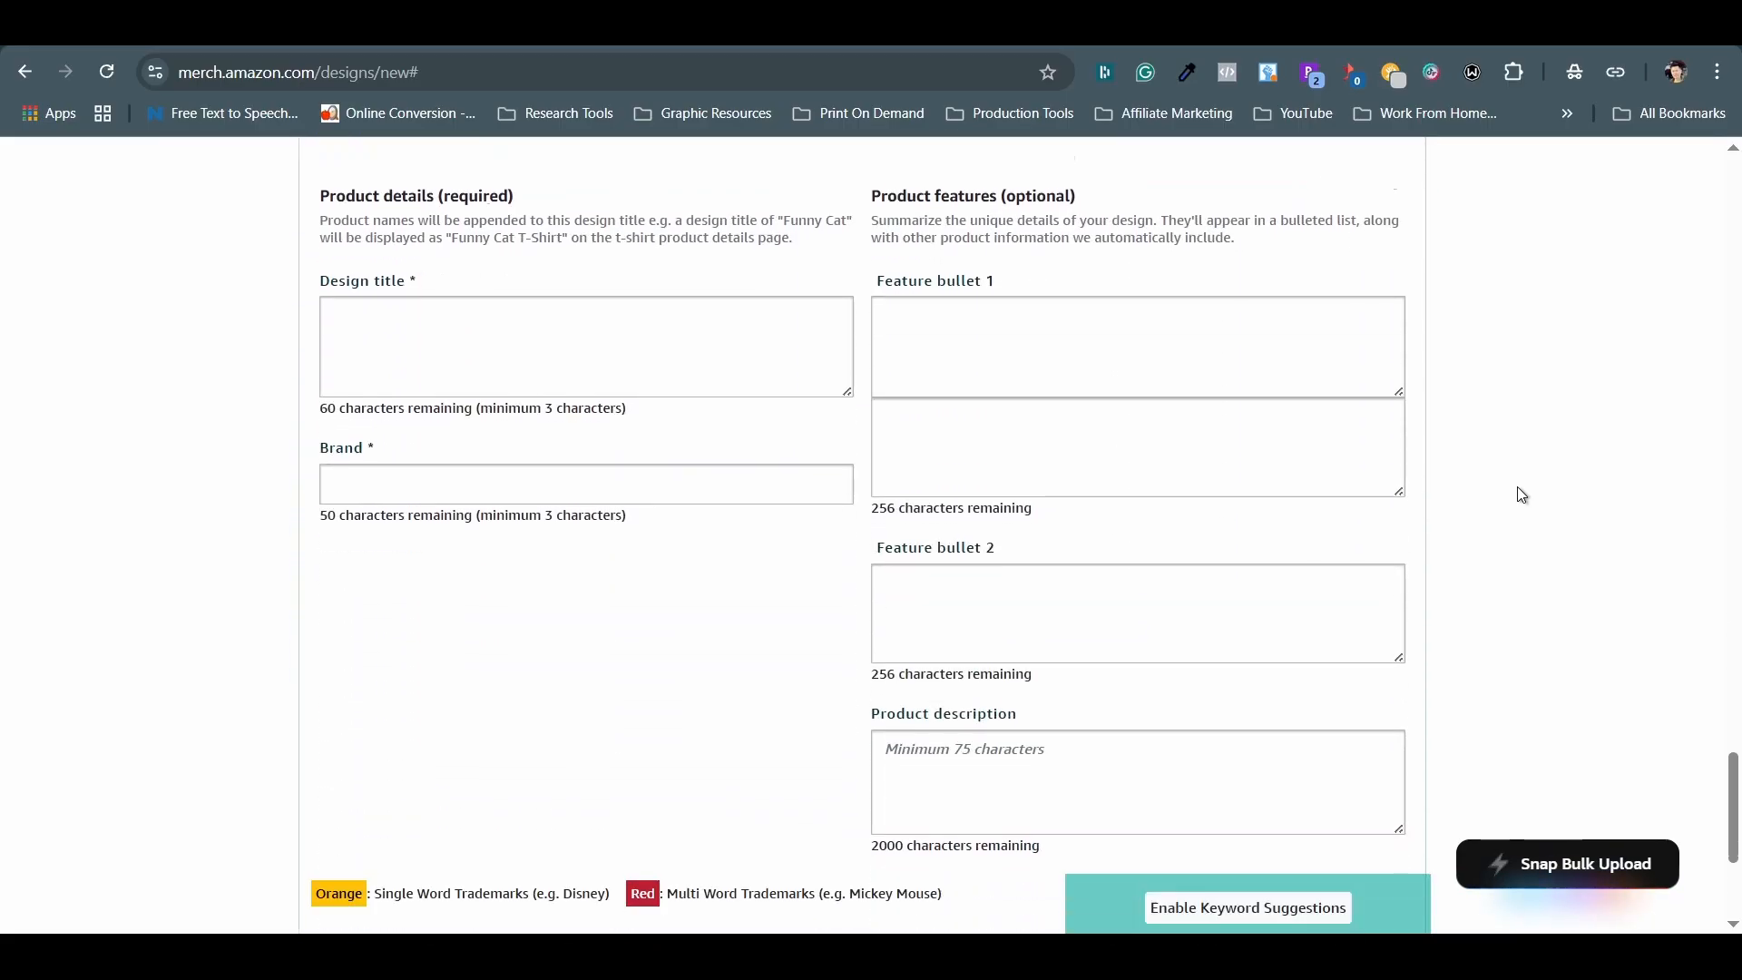
{"action": "left_click", "coordinate": [406, 303]}
{"action": "type", "text": "Overstimulated Moms Club"}
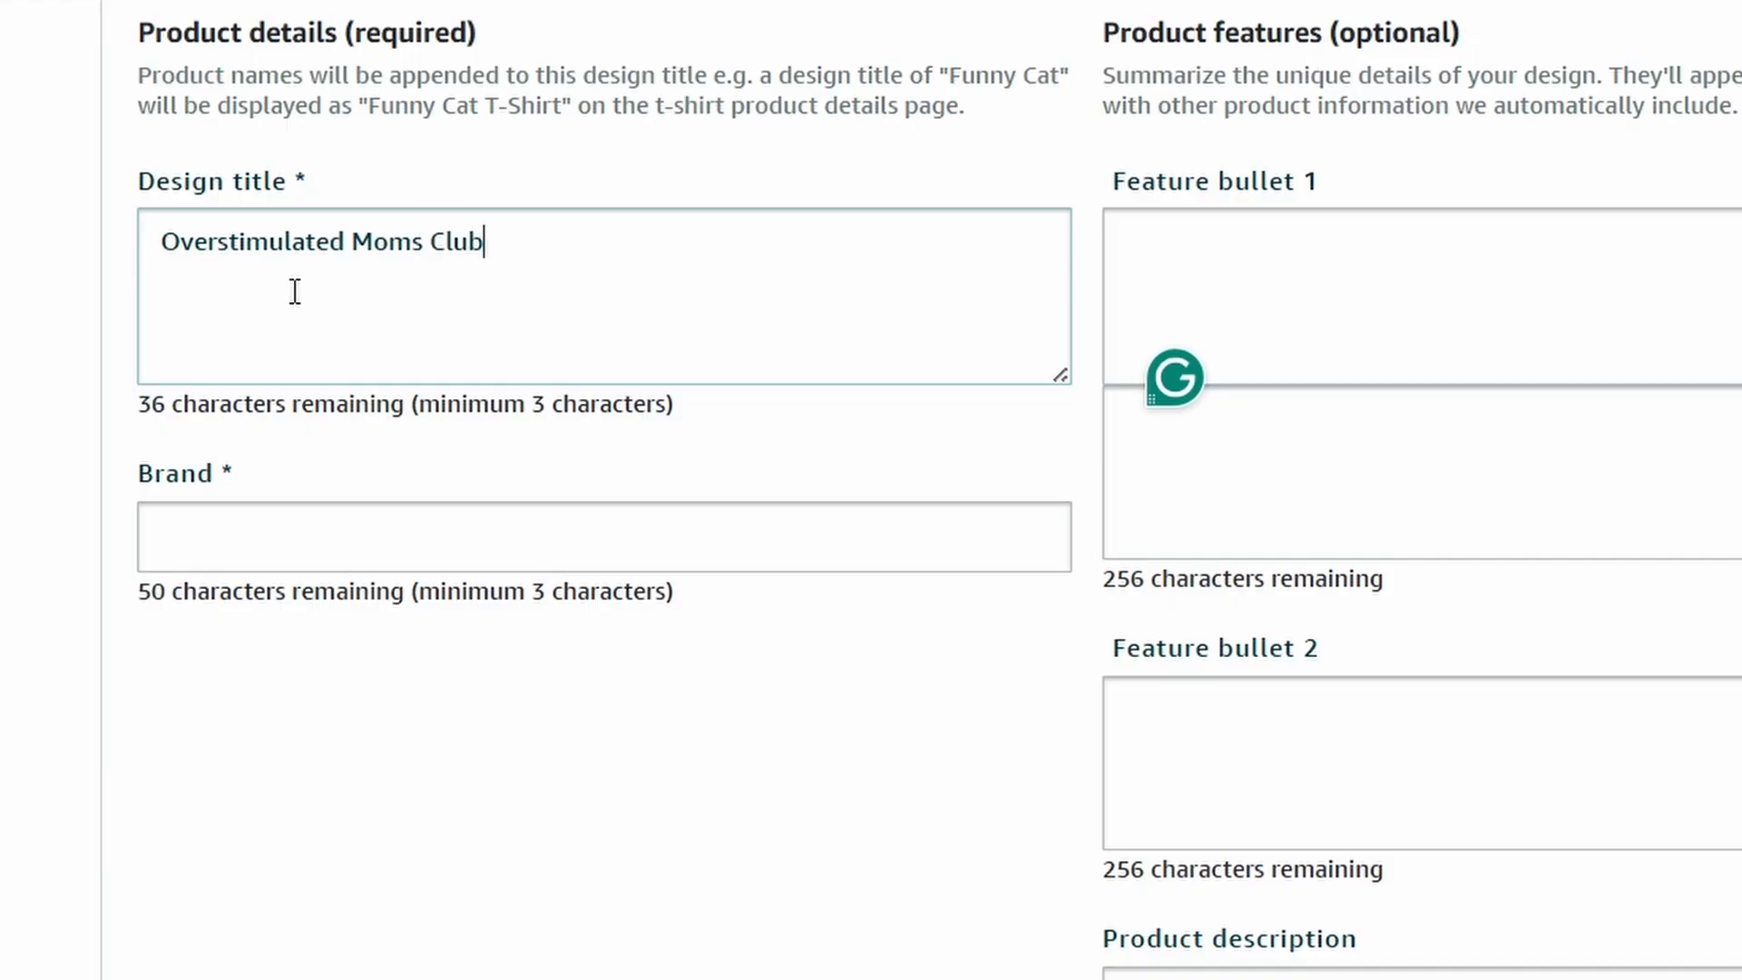
{"action": "left_click", "coordinate": [377, 549]}
{"action": "type", "text": "Tired Moms"}
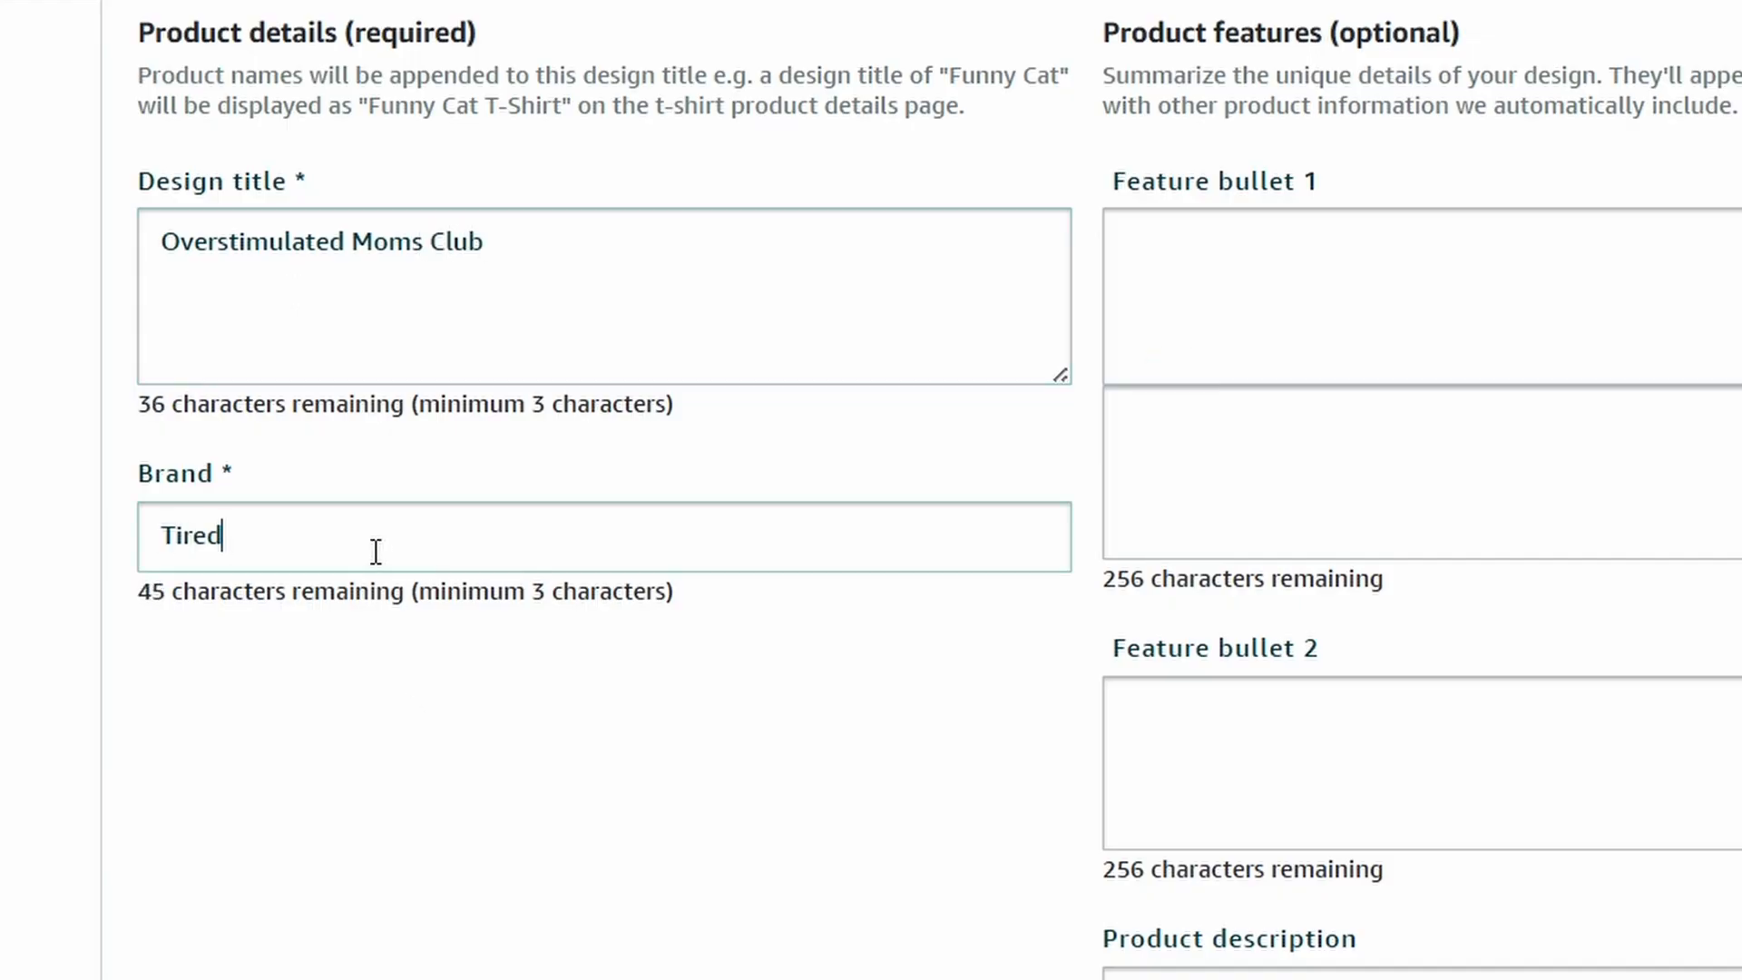
{"action": "type", "text": " Club Tee by FFS"}
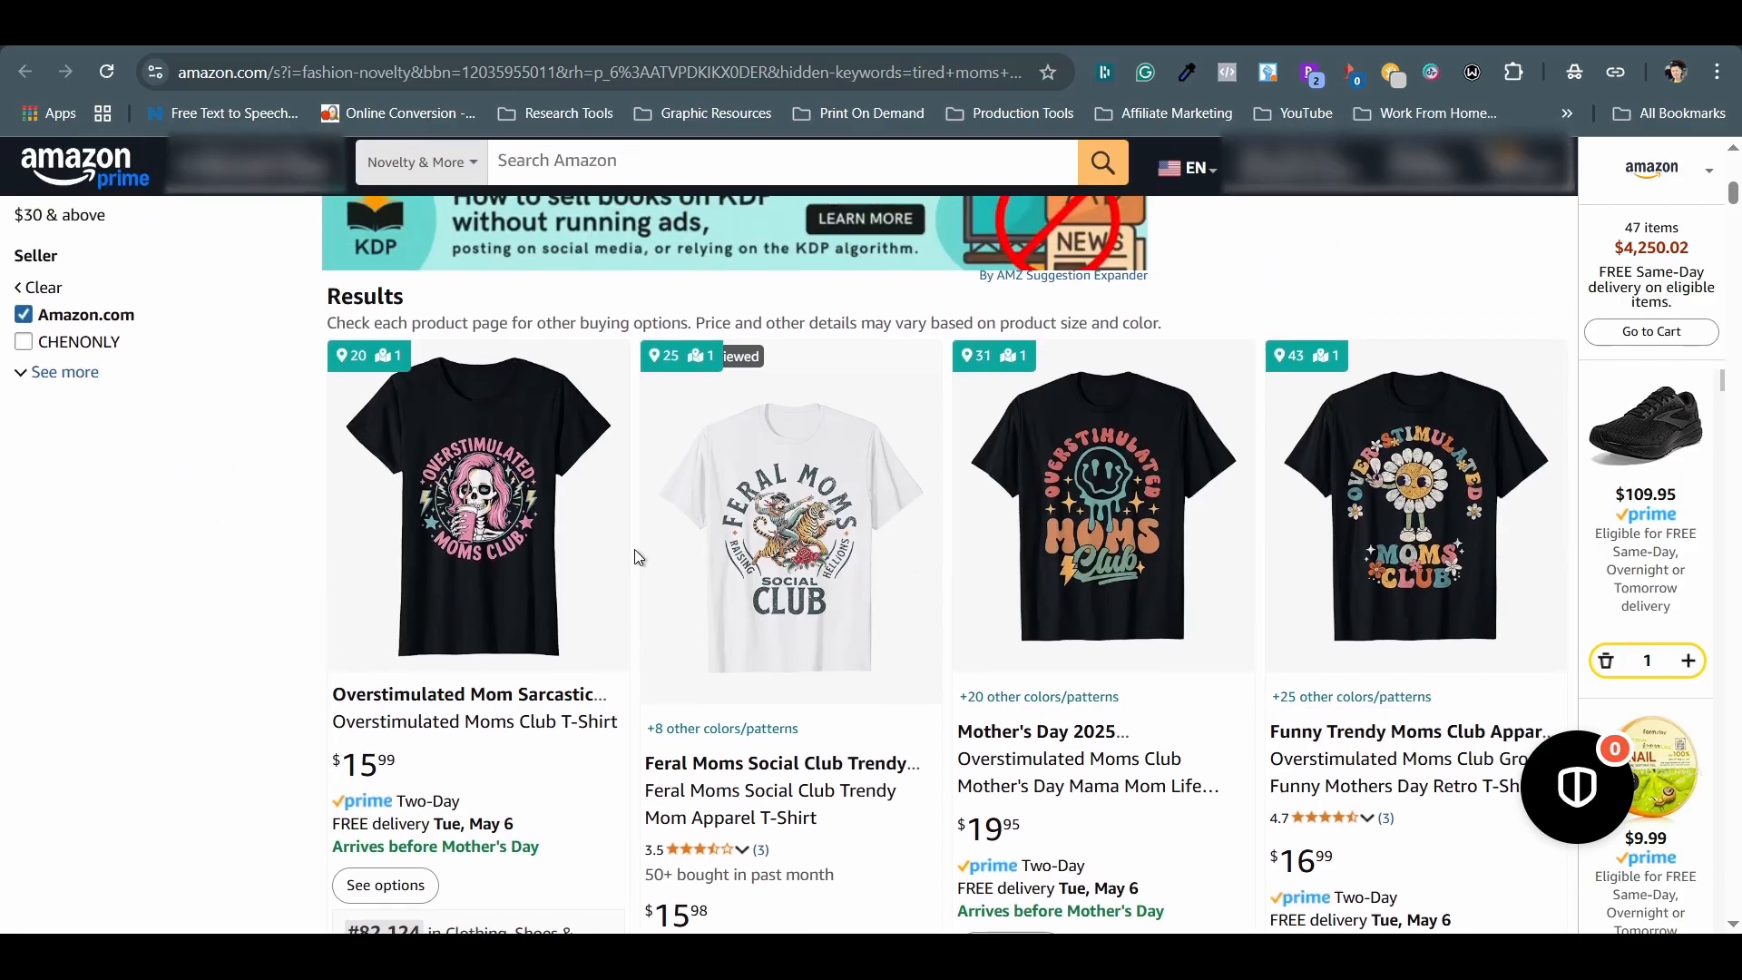
Step: Switch to the Amazon search results, expand the keyword lists in the niche summary and copy the top long-tail keywords
{"action": "scroll", "coordinate": [634, 548], "scroll_direction": "up", "scroll_amount": 5}
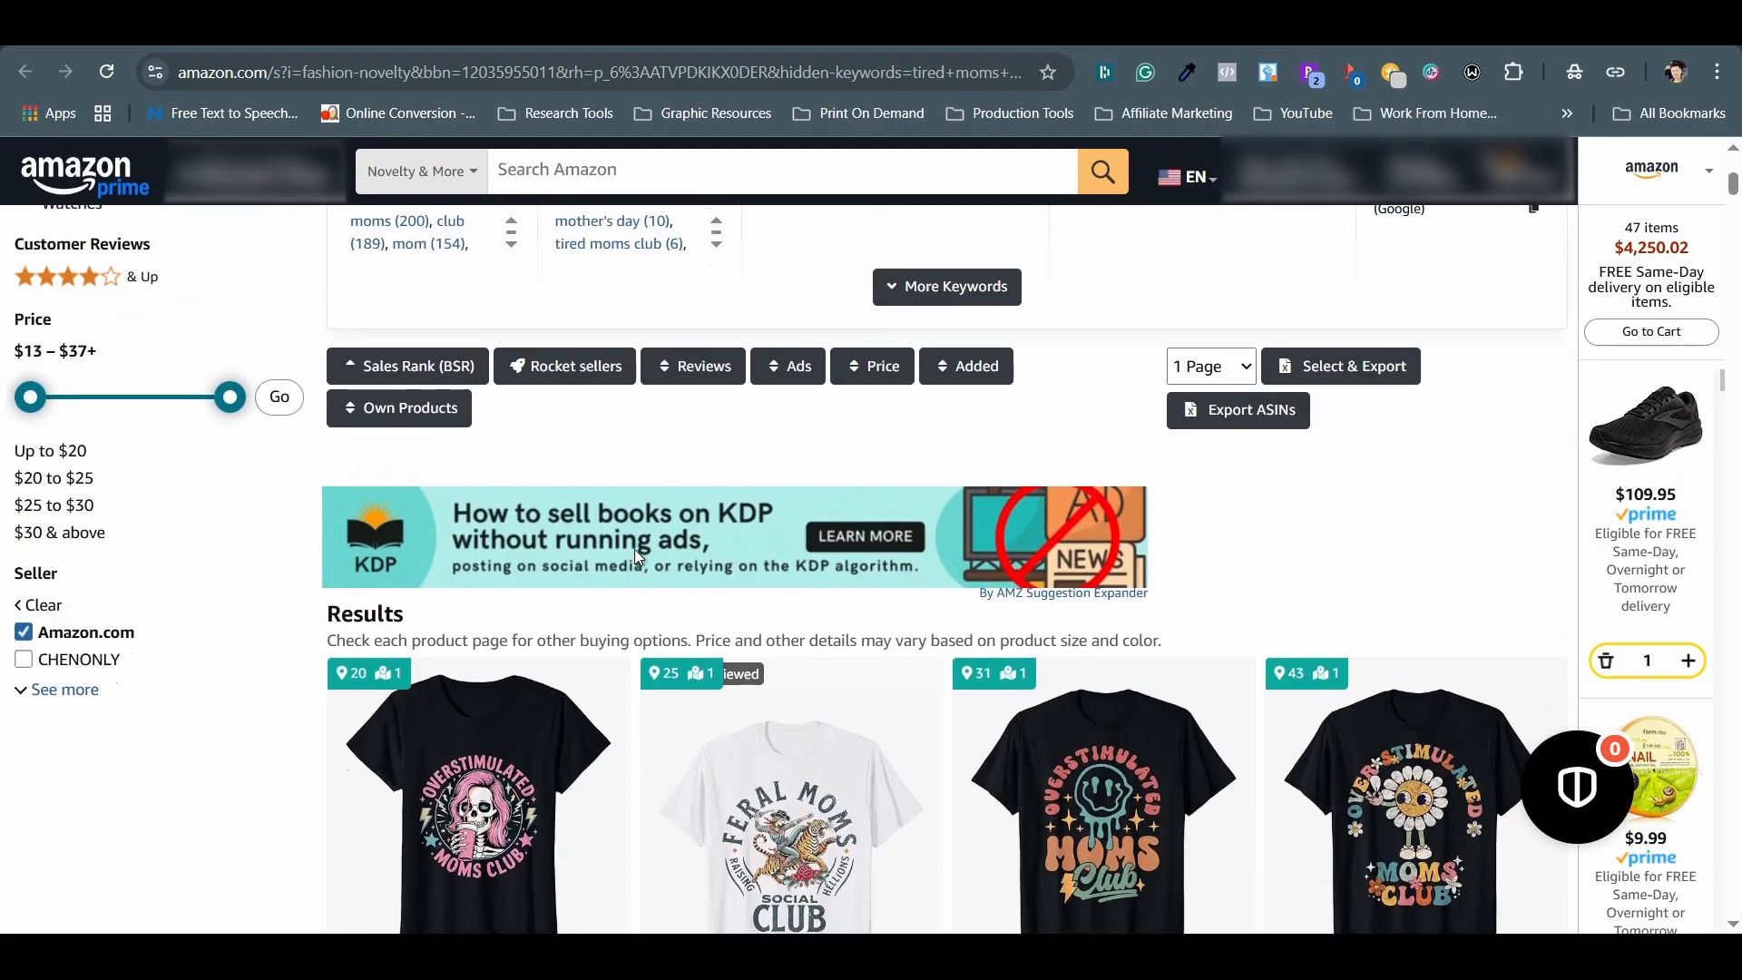
{"action": "scroll", "coordinate": [638, 555], "scroll_direction": "up", "scroll_amount": 2}
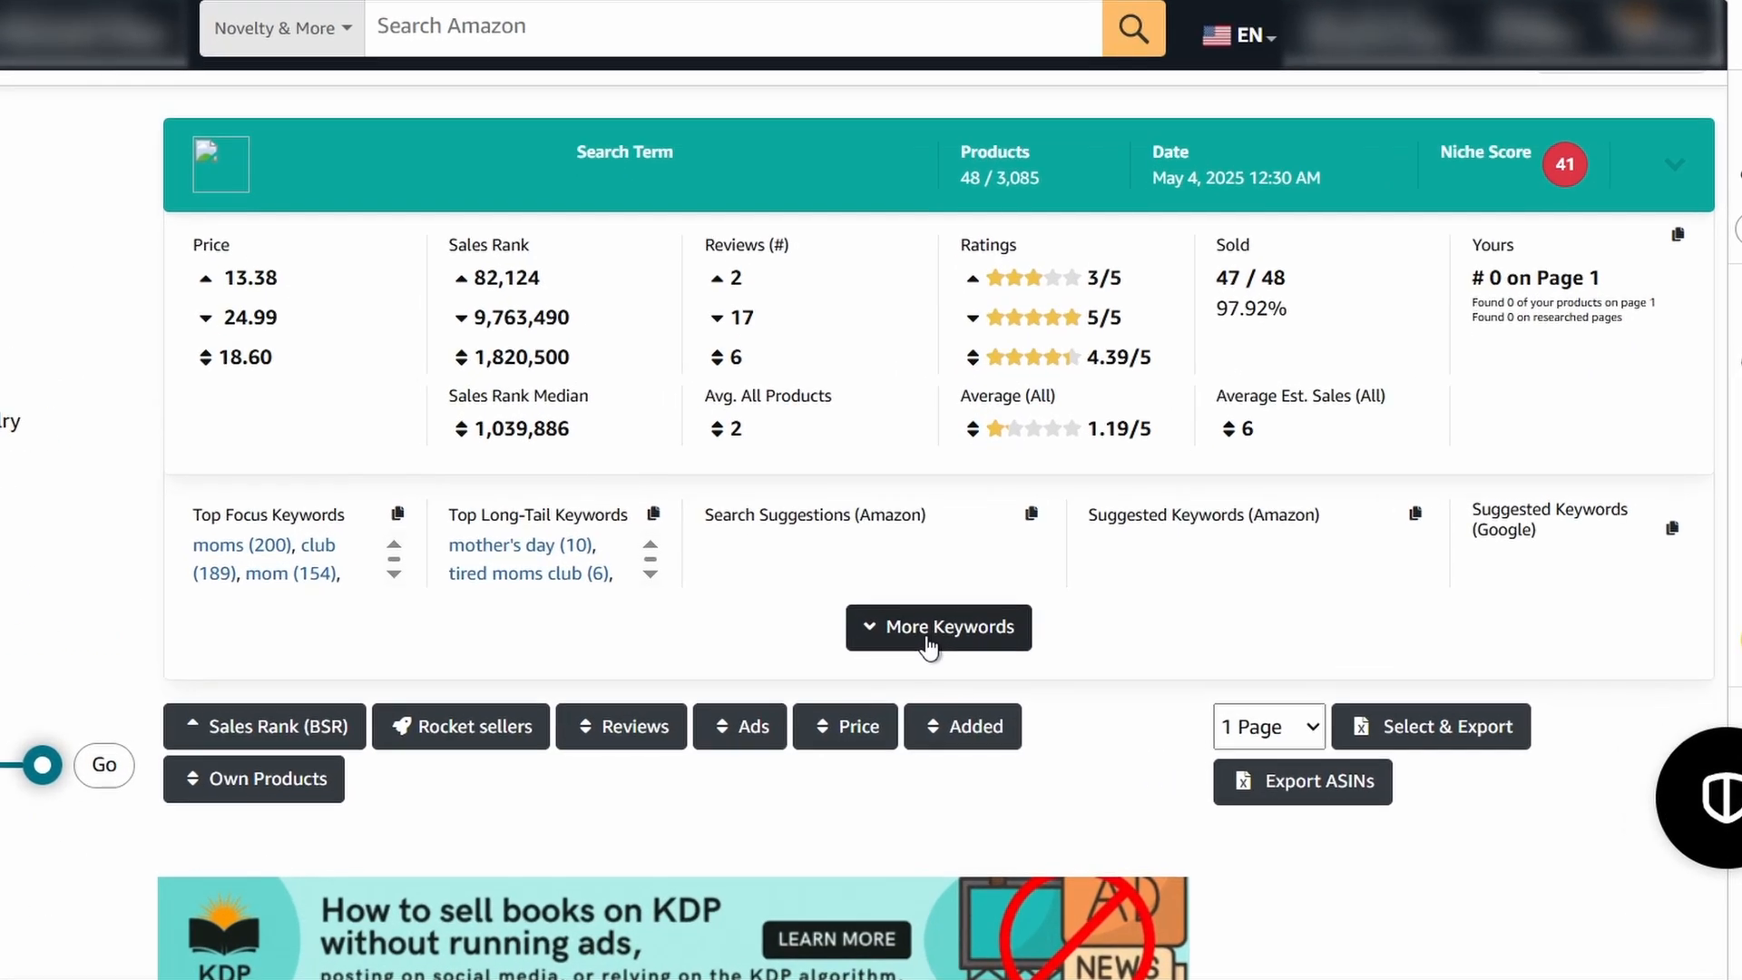
{"action": "left_click", "coordinate": [927, 640]}
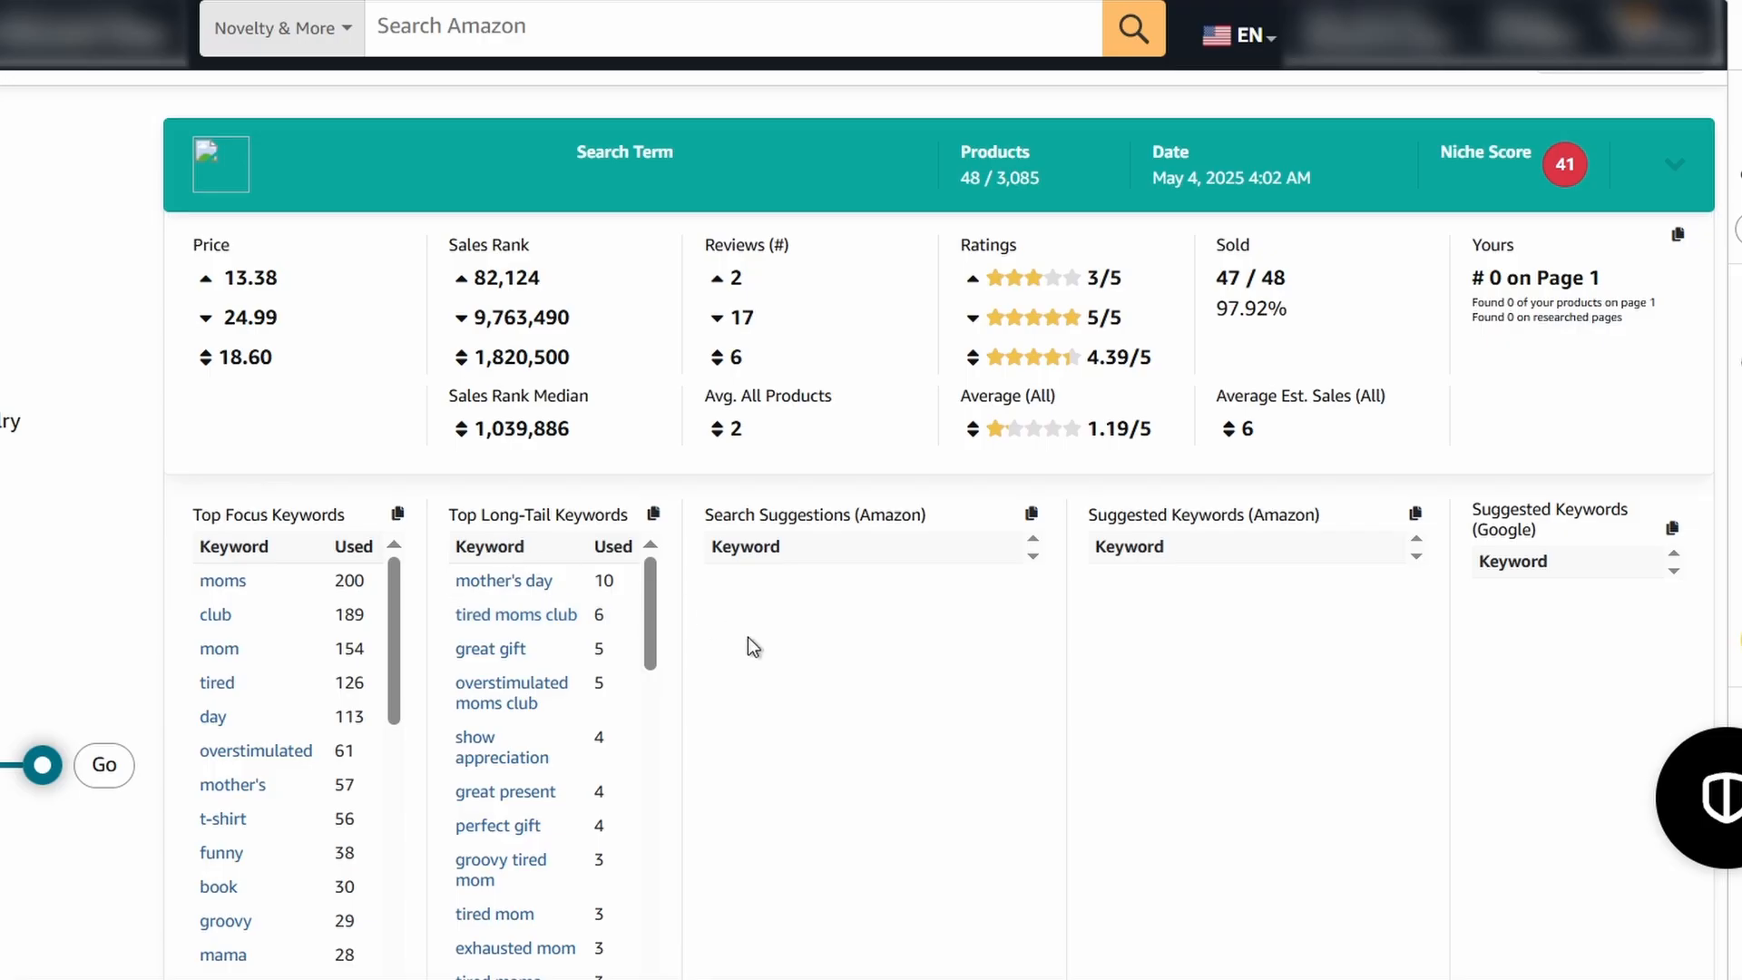
{"action": "scroll", "coordinate": [749, 645], "scroll_direction": "down", "scroll_amount": 2}
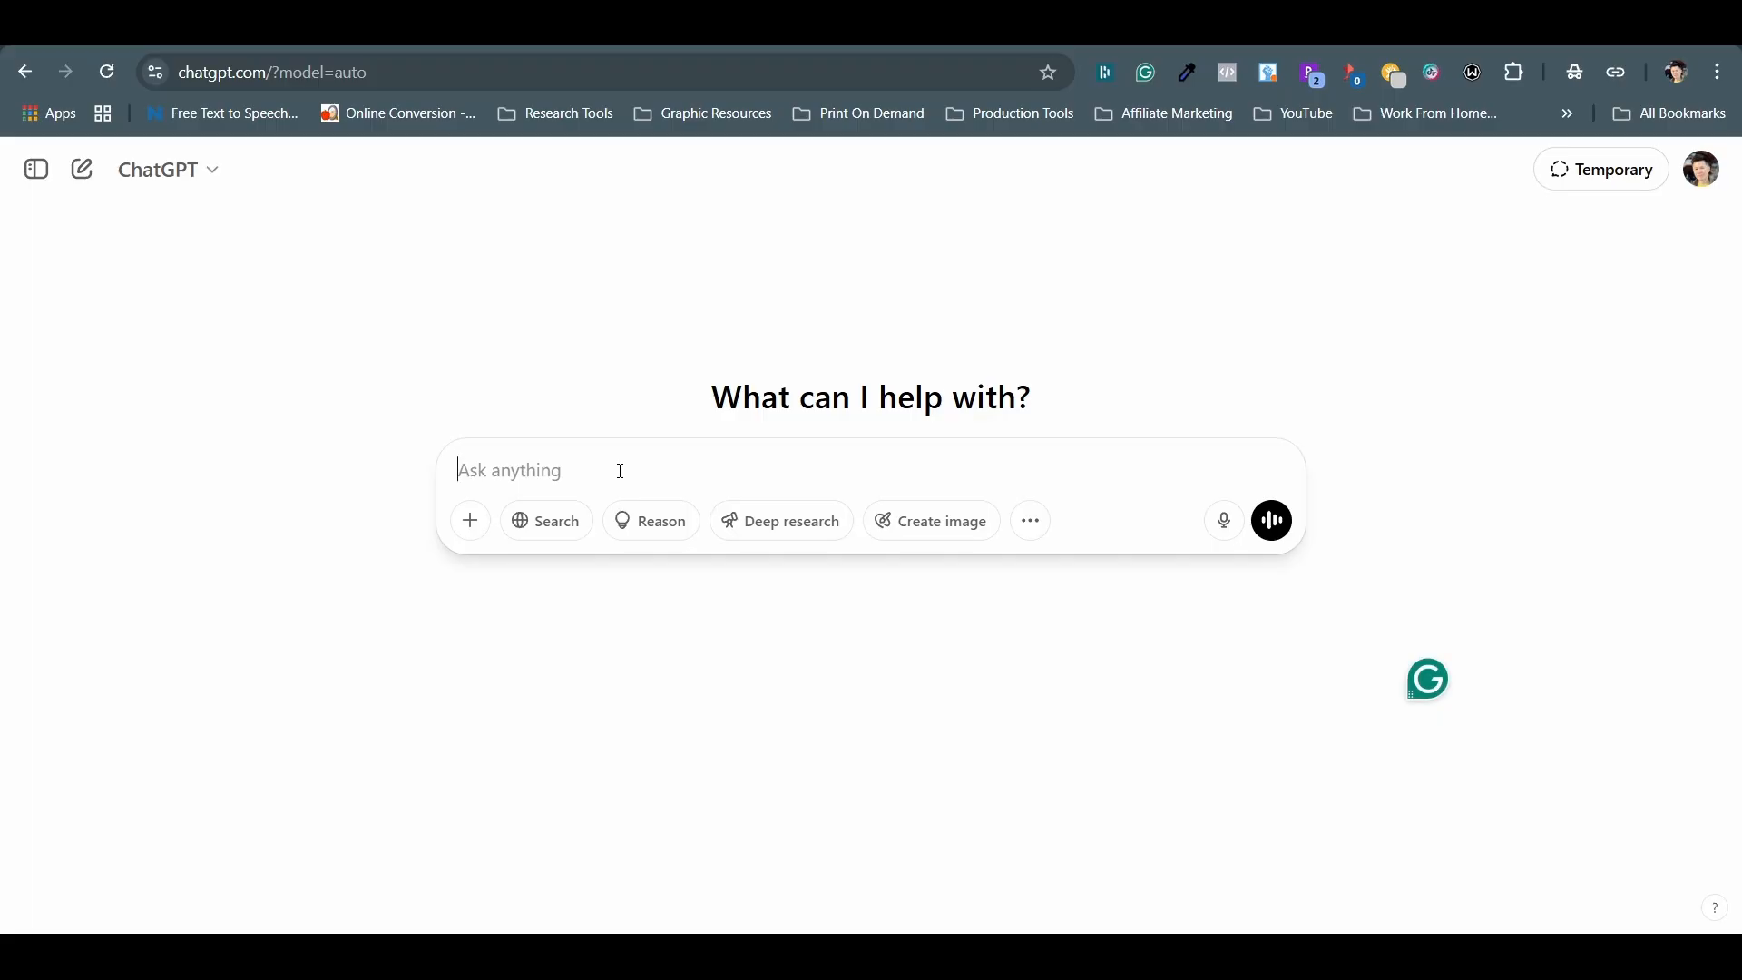
Step: In ChatGPT, request two continuous 240-character descriptions using the copied keywords for a t-shirt design of a female skeleton holding a drink, with "overstimulated moms club" around it
{"action": "type", "text": "Us"}
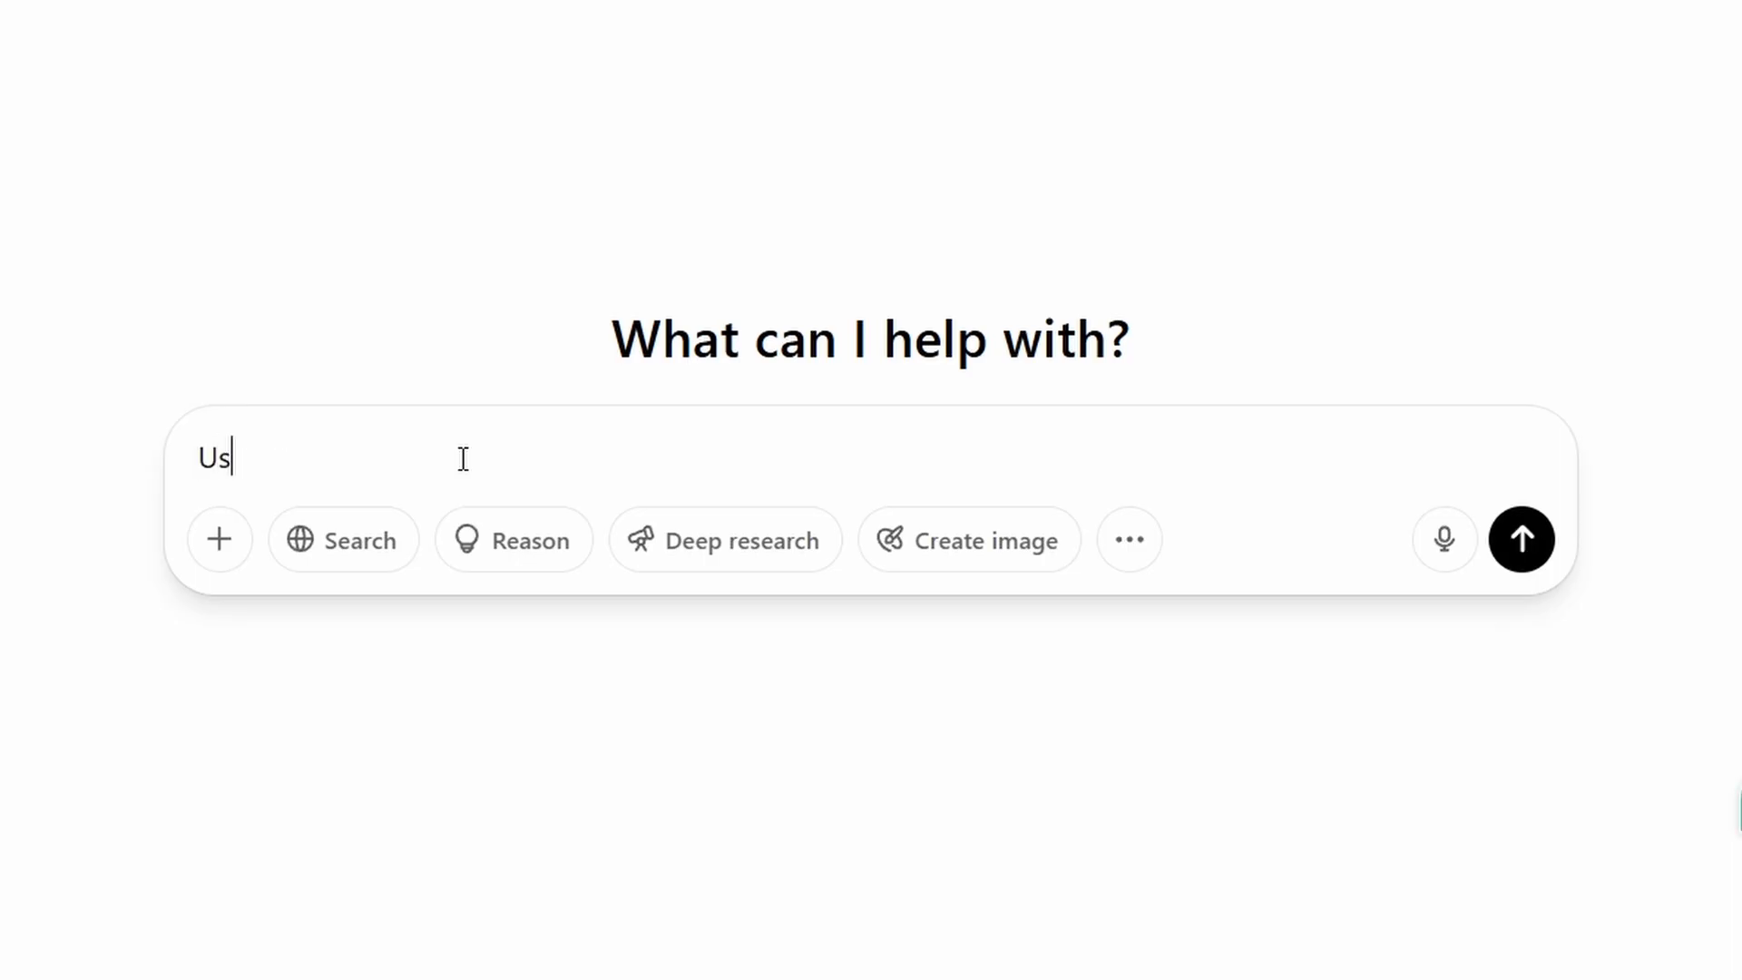
{"action": "type", "text": "e these words \""}
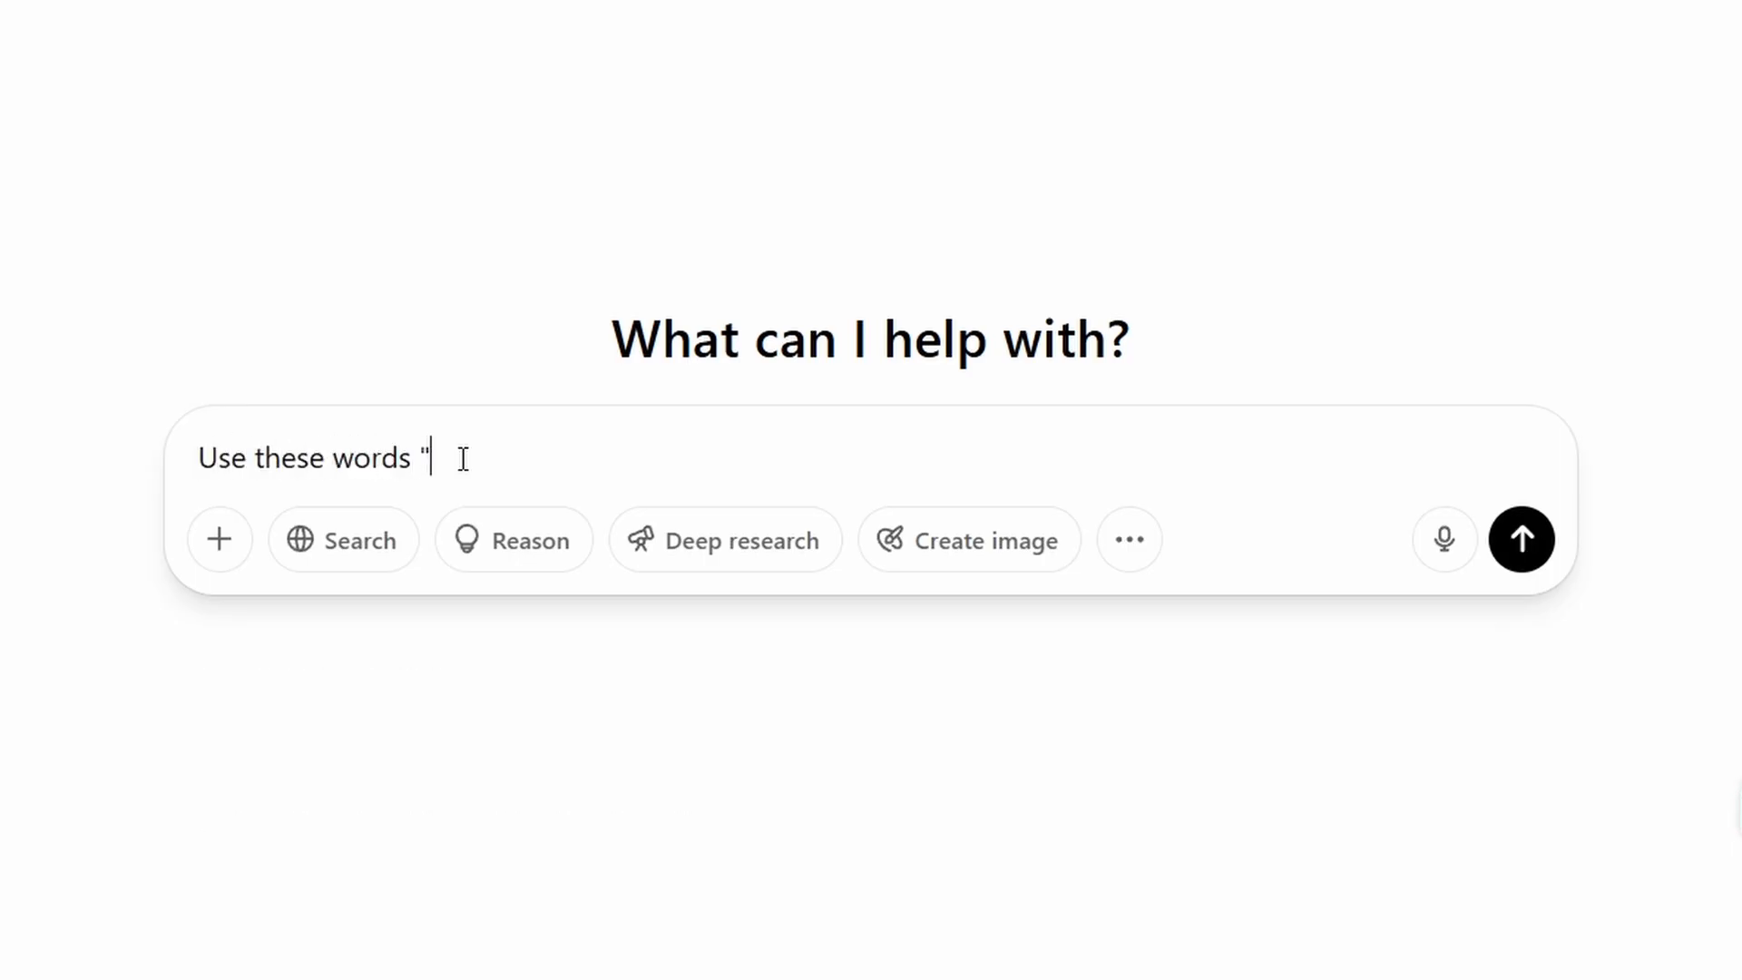
{"action": "key", "text": "ctrl+v"}
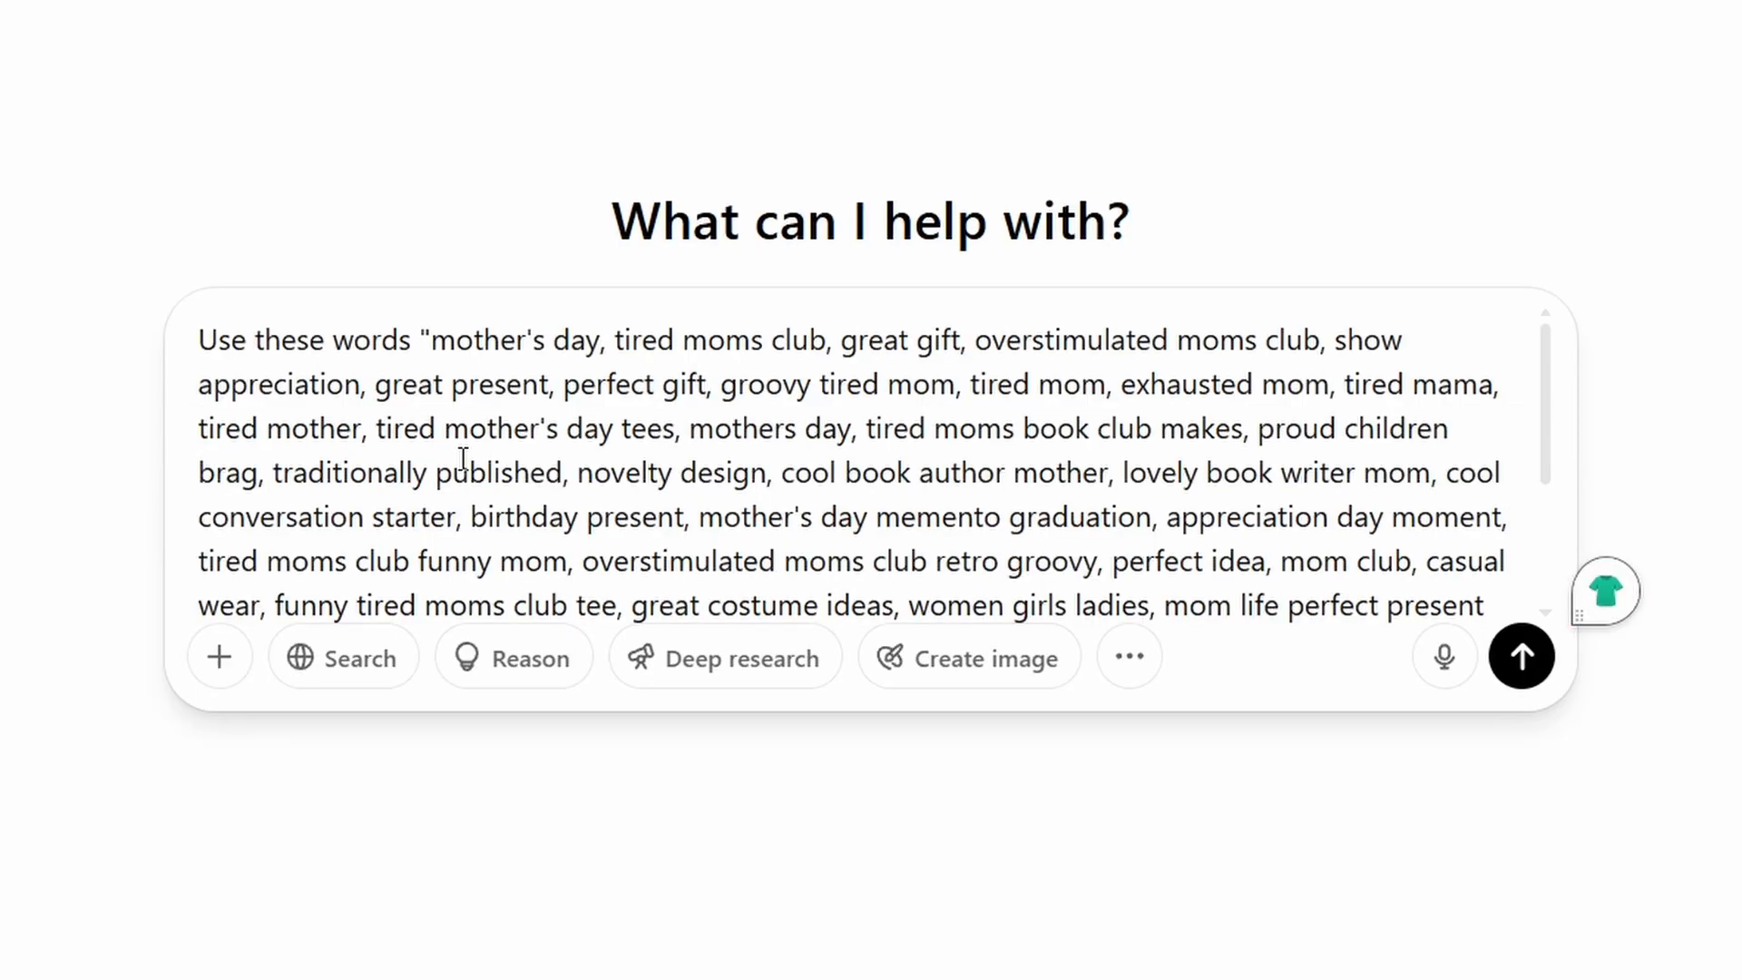
{"action": "type", "text": "\""}
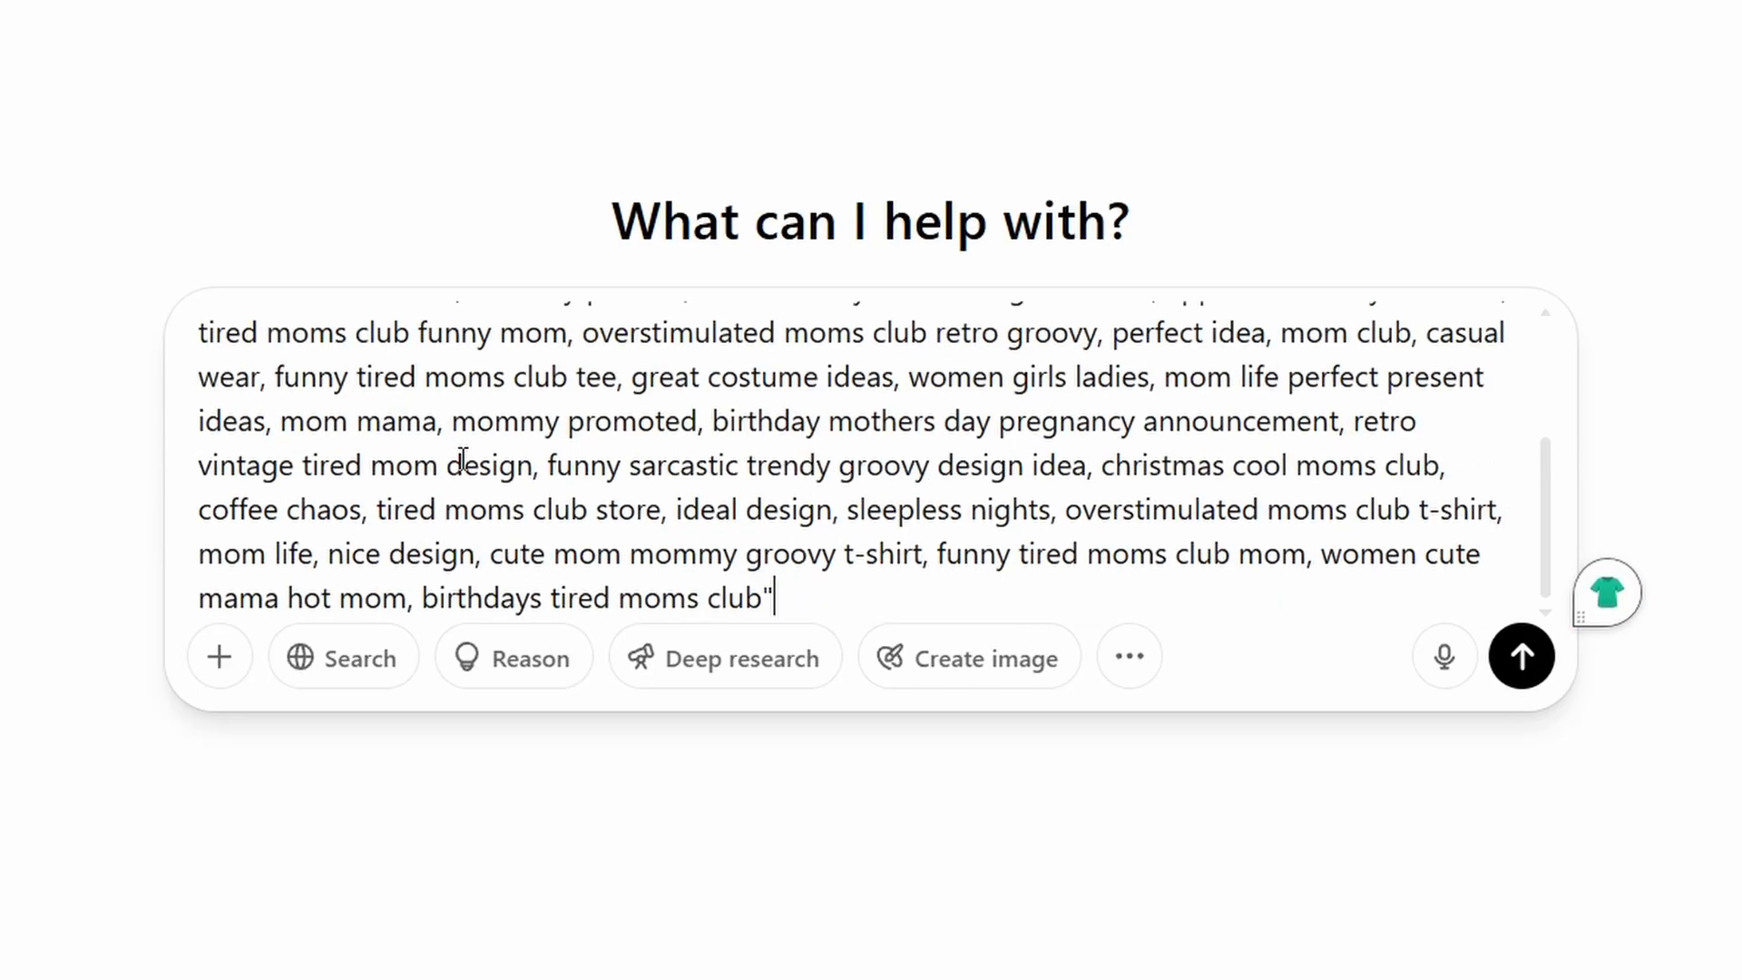
{"action": "key", "text": "ctrl+v"}
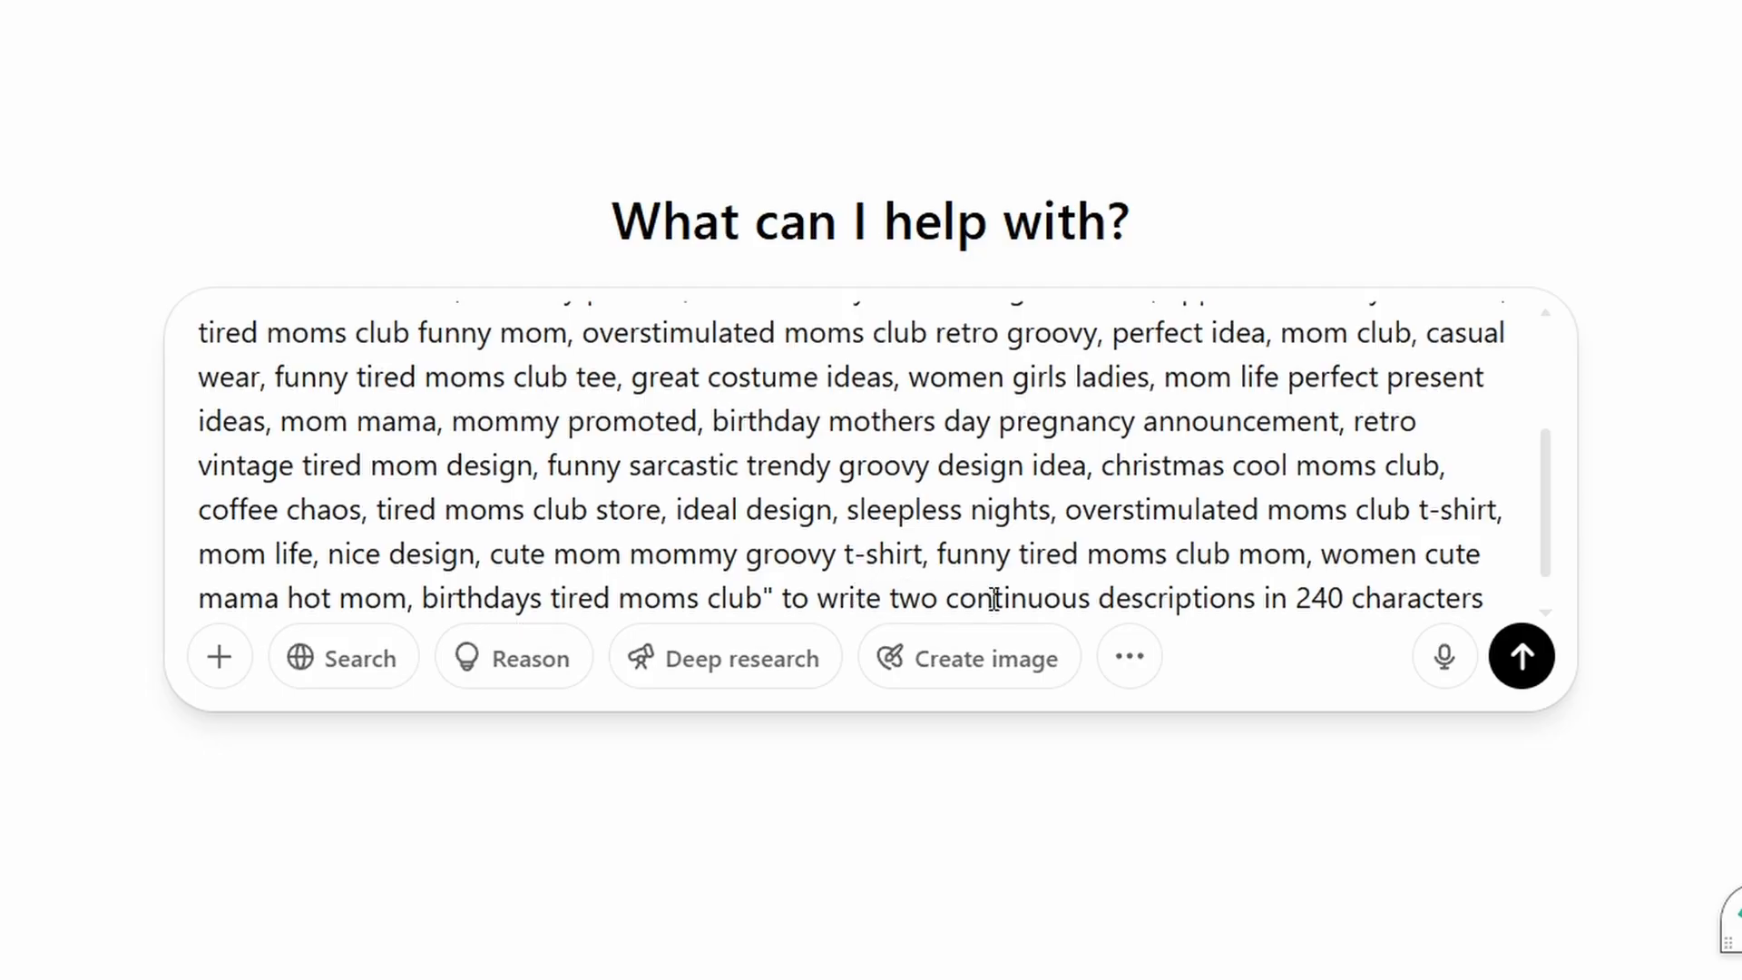
{"action": "scroll", "coordinate": [977, 599], "scroll_direction": "down", "scroll_amount": 2}
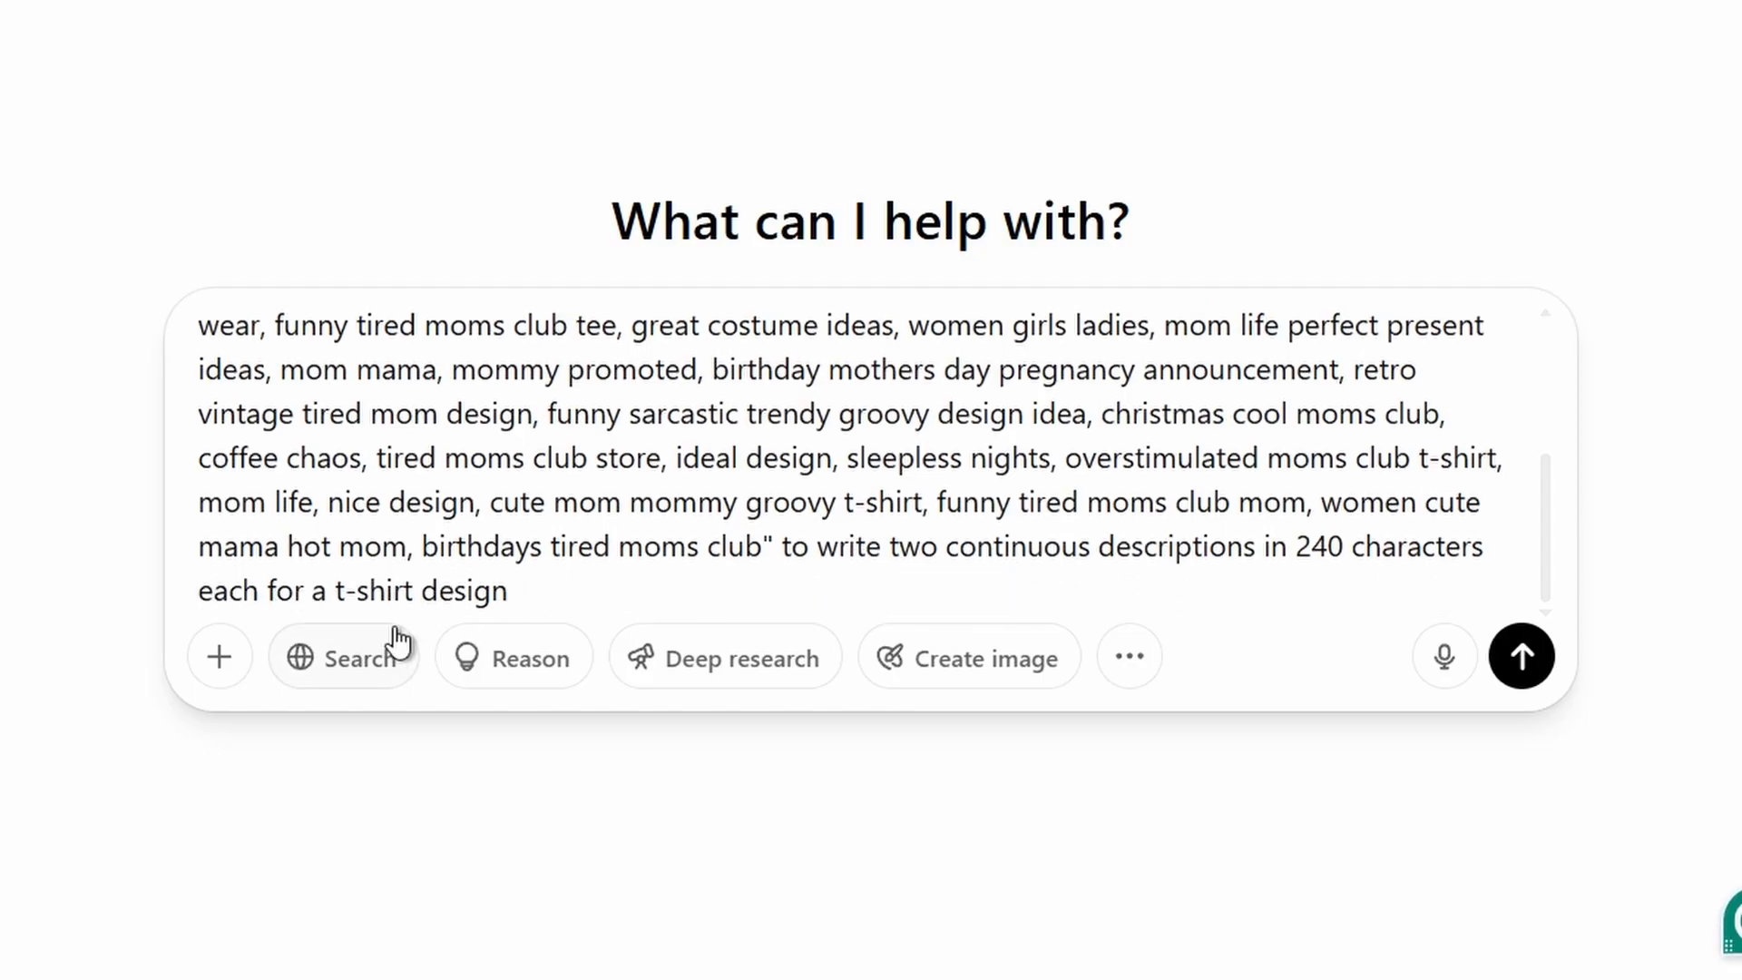
{"action": "type", "text": "with a female skeleton character holding a cup of drink with the text \"overstimulated moms club\" around the illustration"}
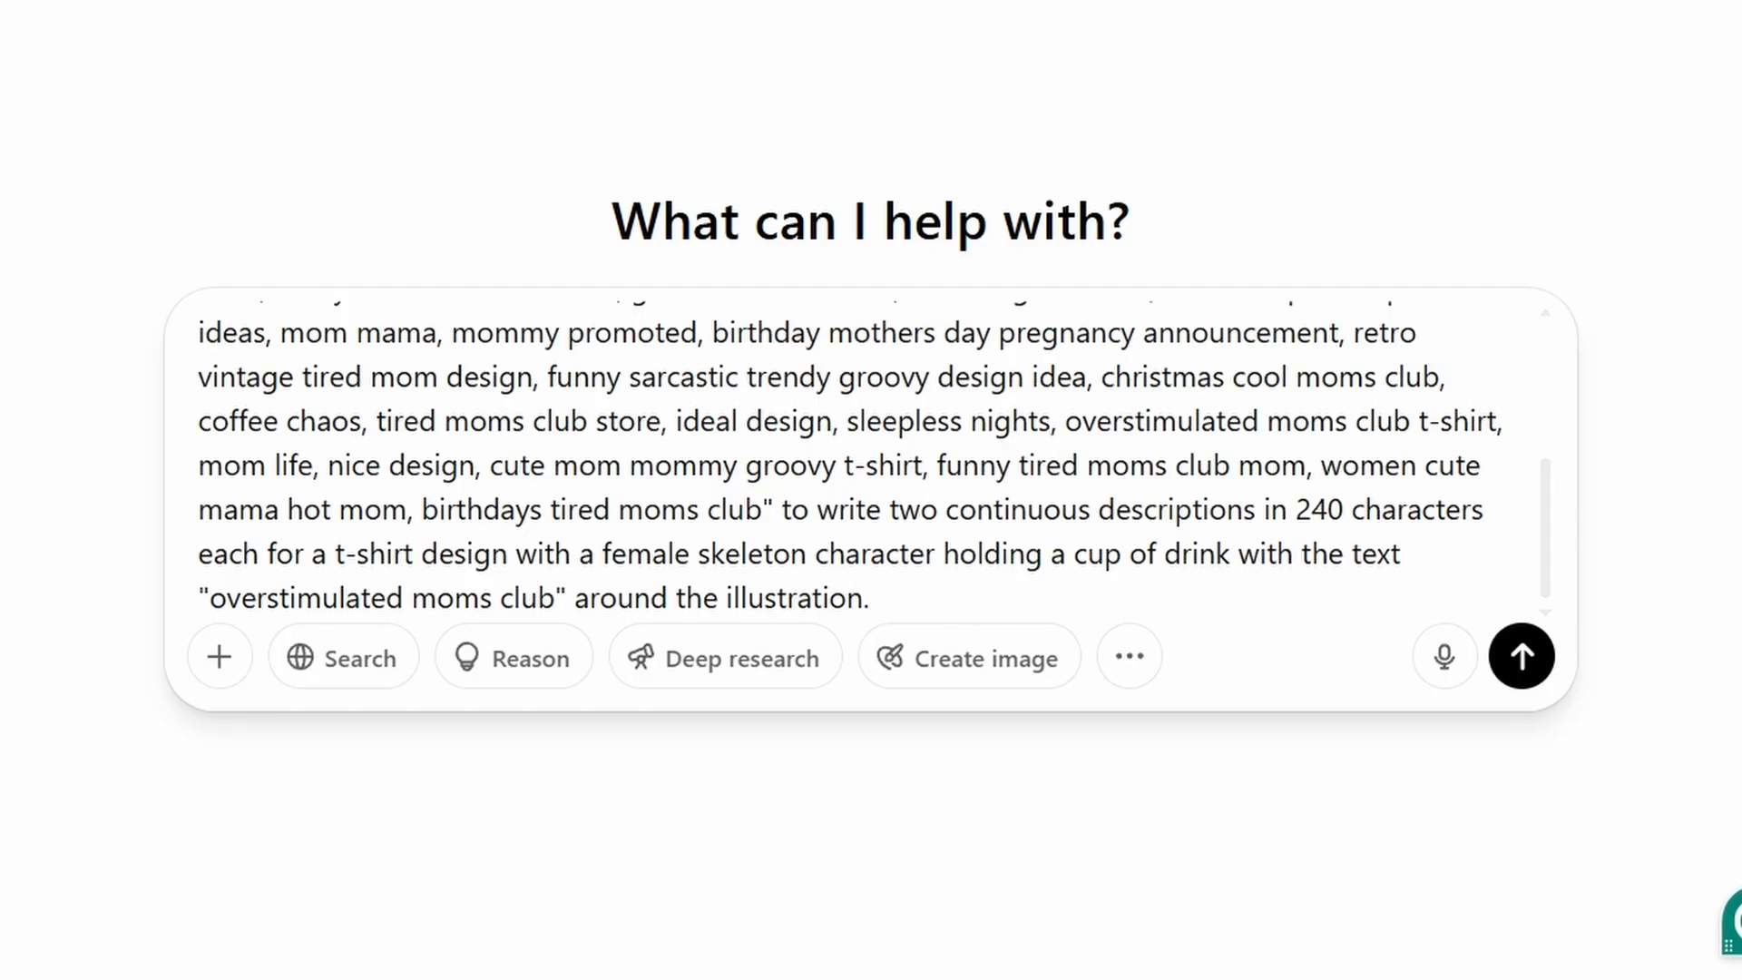
Step: Forbid "shirt", "tshirt", "t-shirt", "humorous", "exclusive", "featuring", "aficionados", "enthusiasts", "homage", "introducing" and em dashes in a separate paragraph, and submit the prompt
{"action": "key", "text": "shift+Return"}
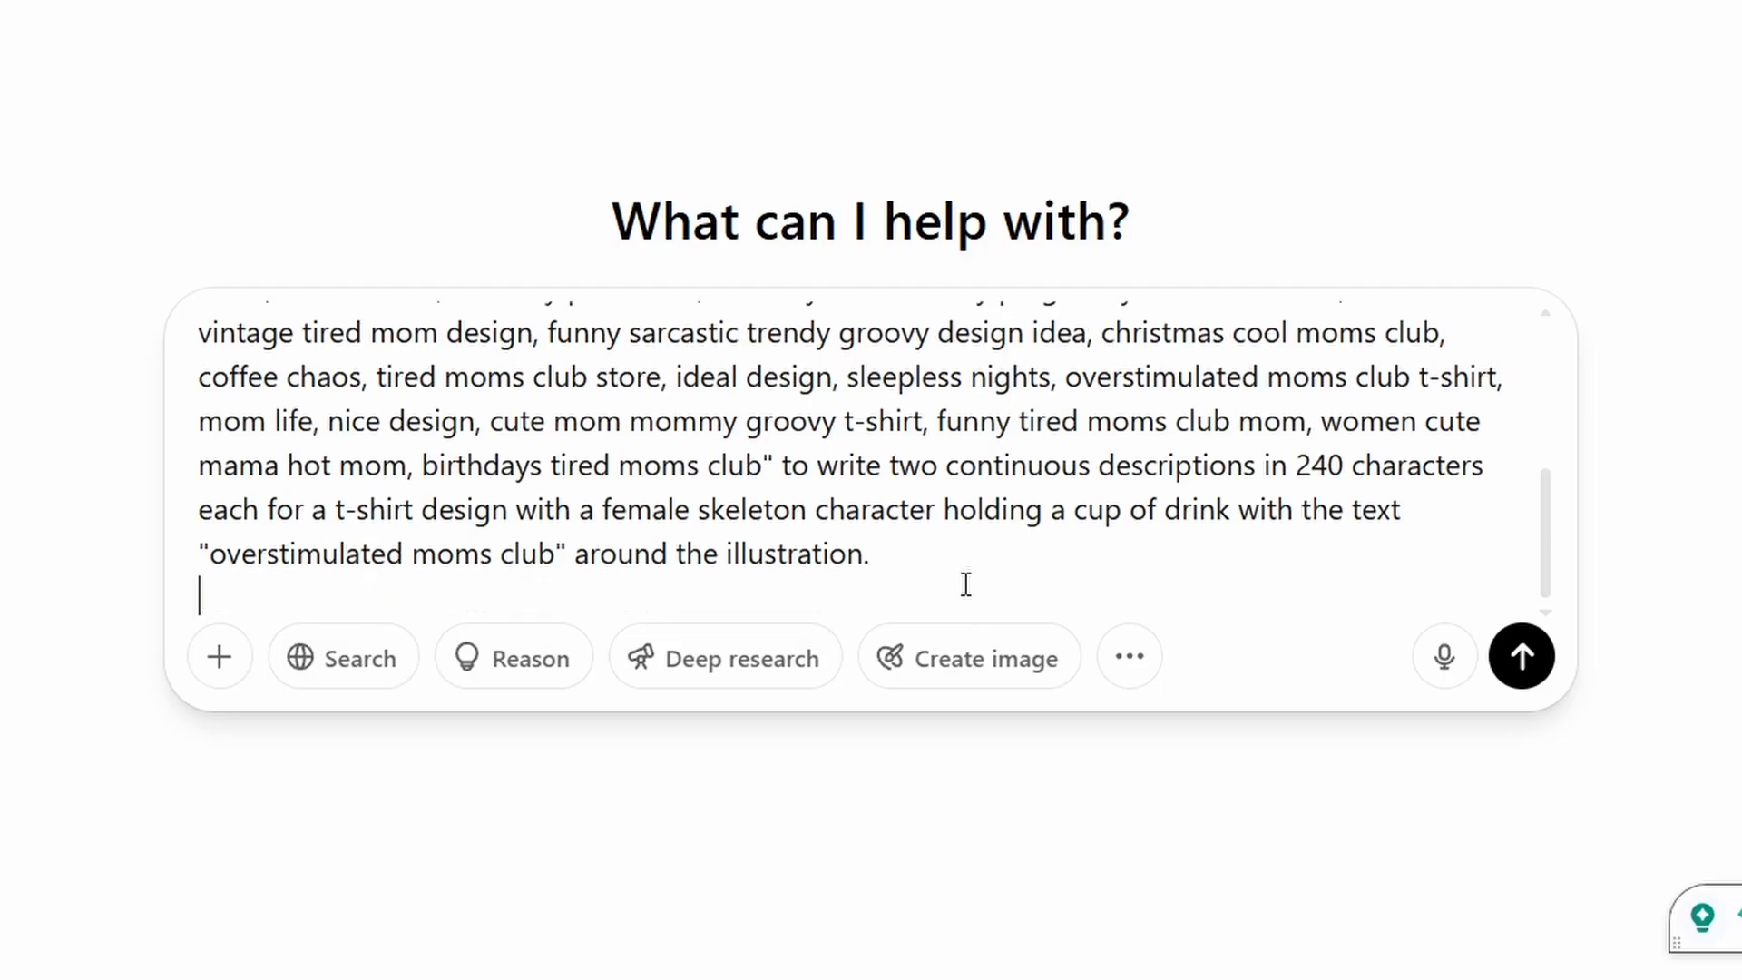
{"action": "key", "text": "shift+Return"}
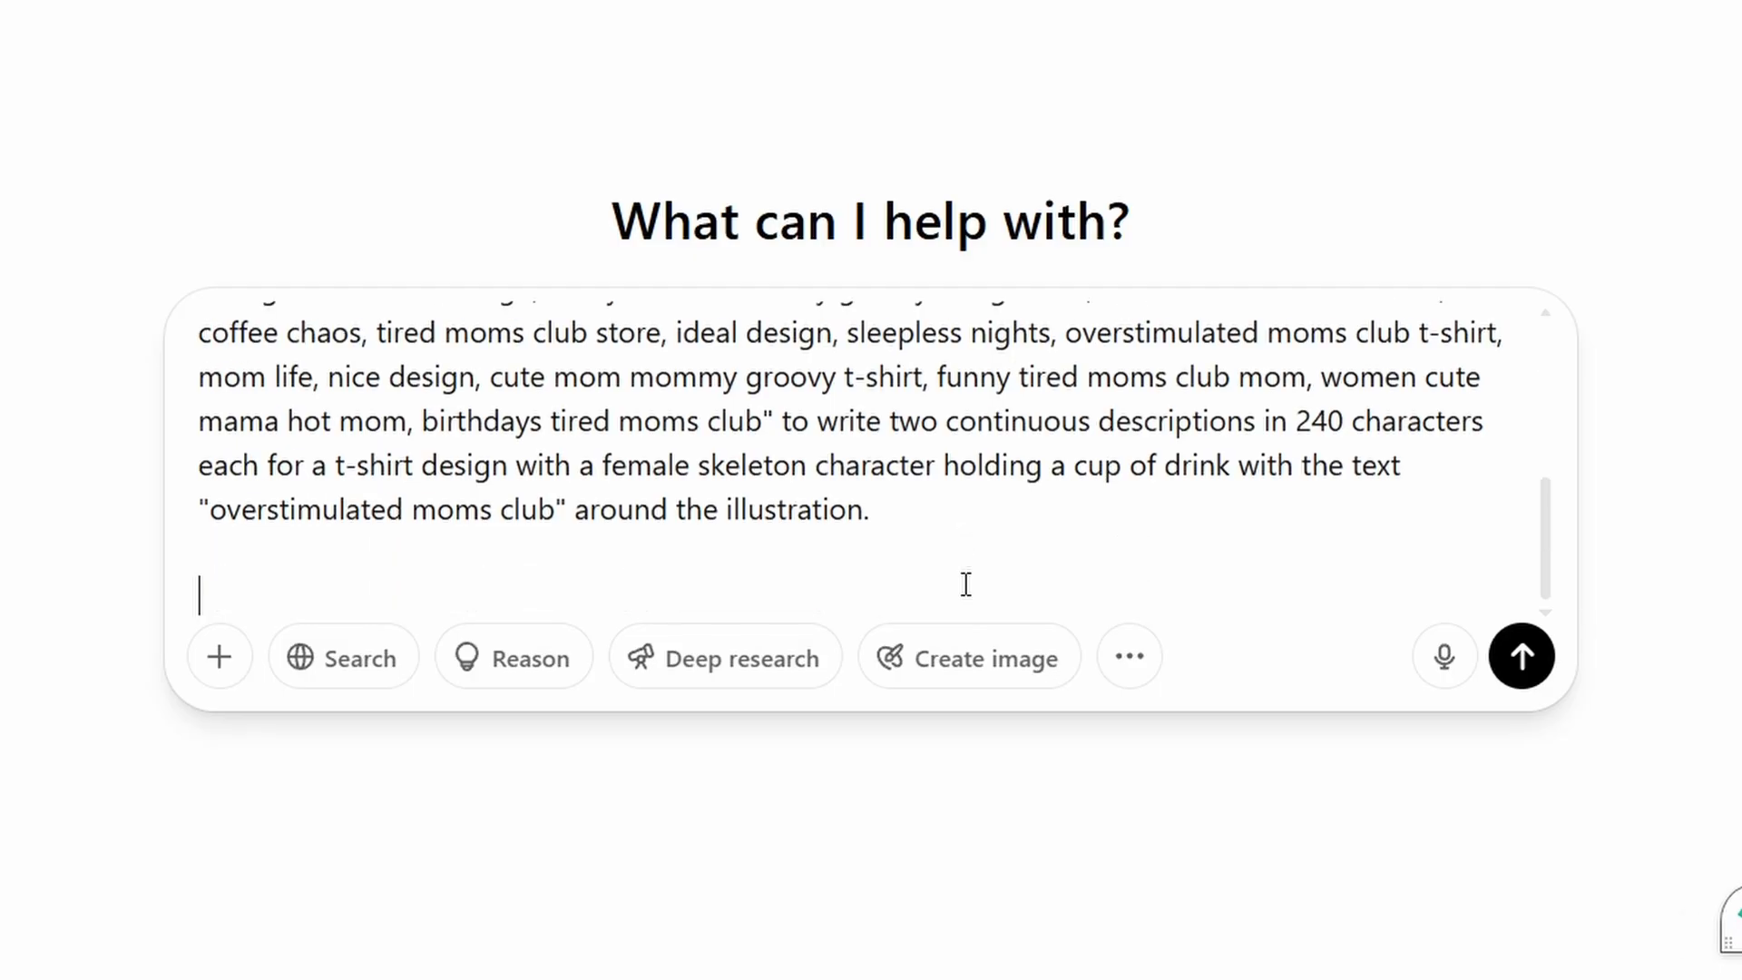
{"action": "type", "text": "DO NOT use the following: \"shirt\", \"tshirt\", \"t-shirt\", \"humorous\", \"exclusive\", \"featuring\", \"aficionados\", \"enthusiasts\", \"homage\", \"introducing\". Remove any em dashes."}
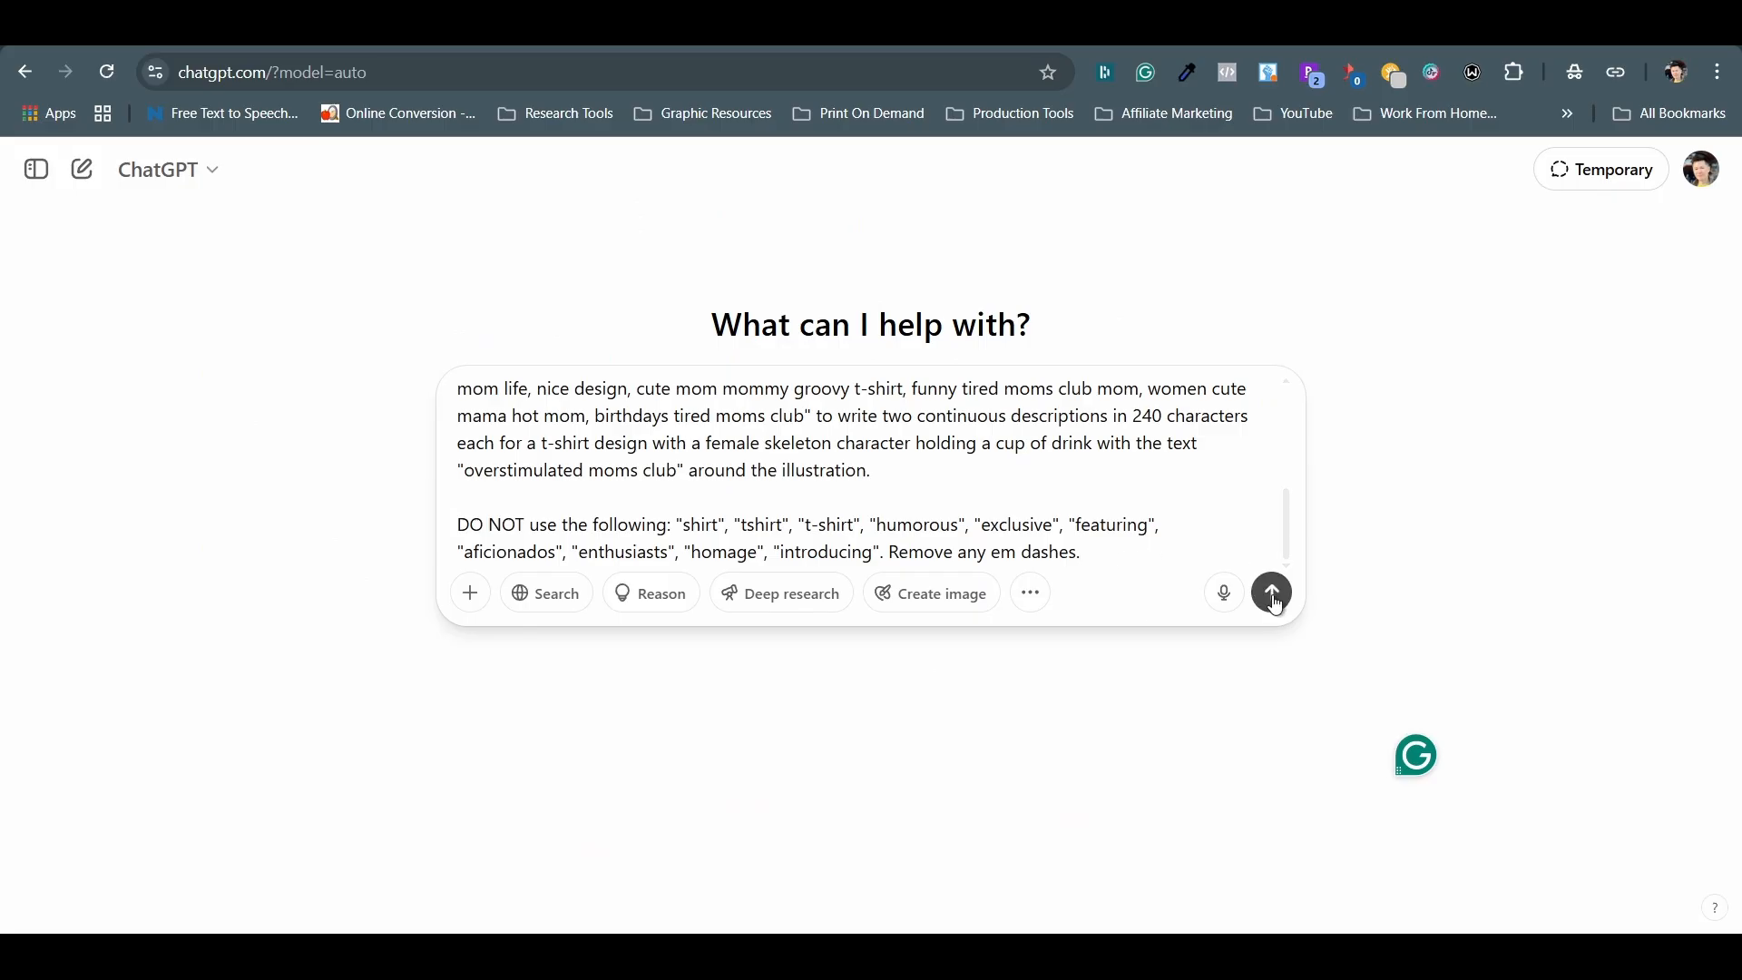
{"action": "left_click", "coordinate": [1272, 593]}
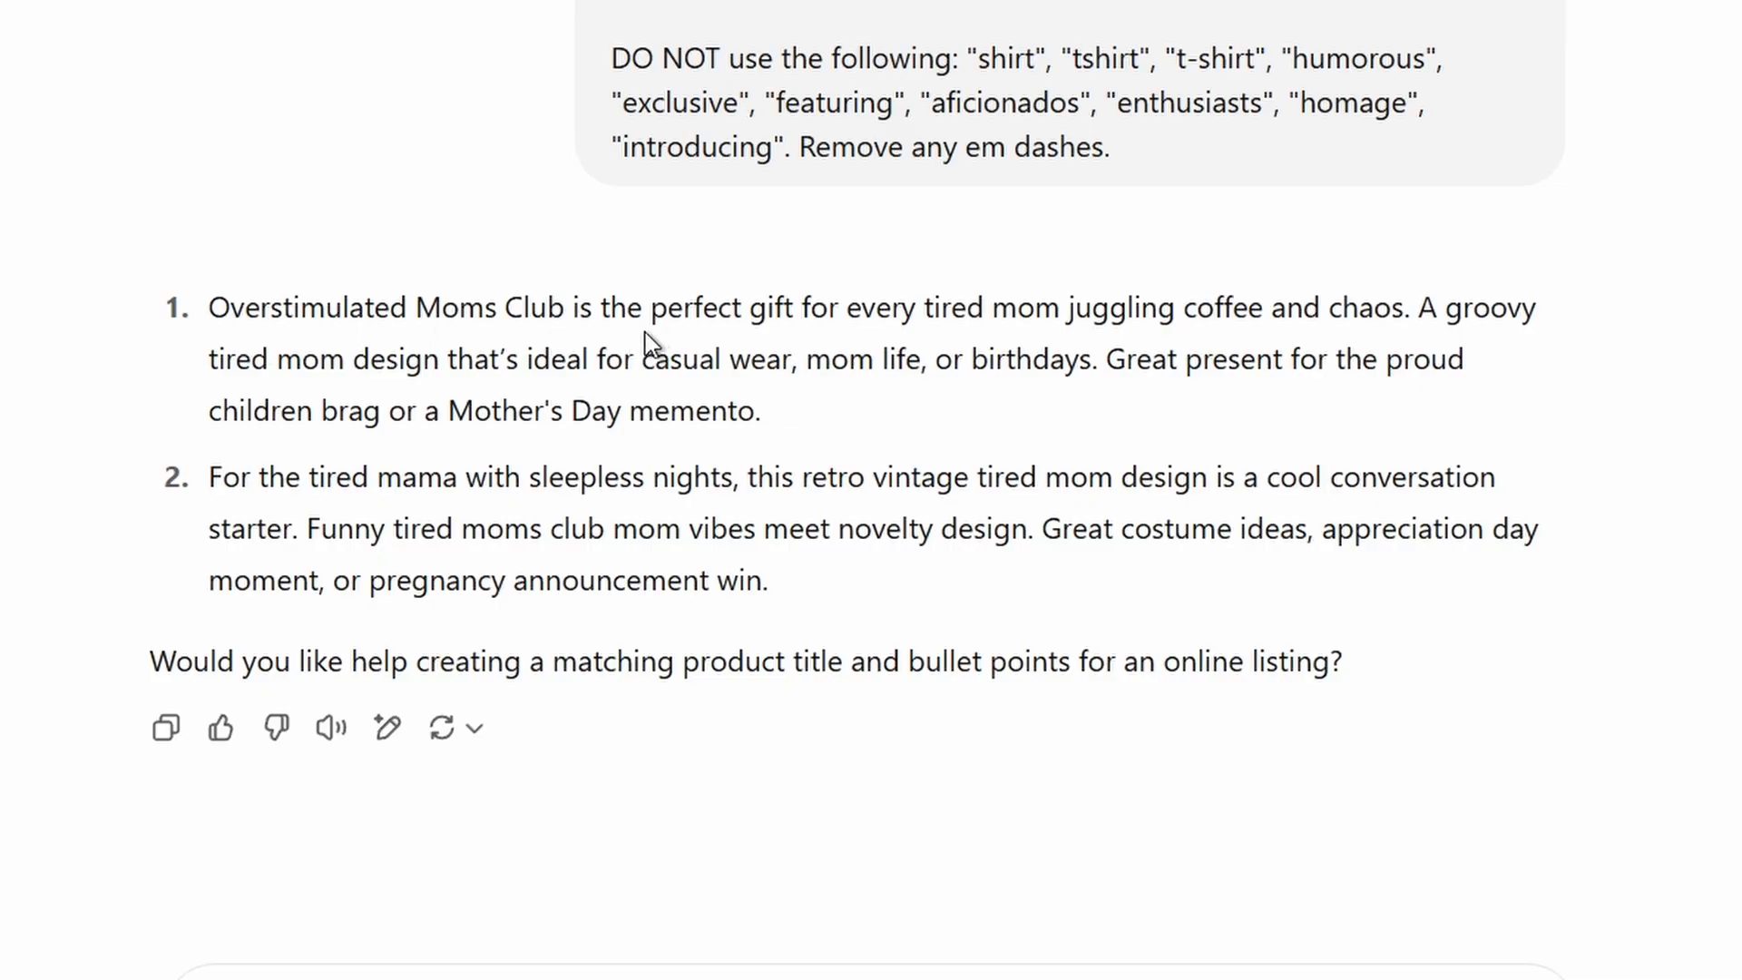
Step: Copy the first generated description into the listing's Feature bullet 1 and the second into Feature bullet 2
{"action": "left_click_drag", "start_coordinate": [774, 410], "coordinate": [229, 317]}
{"action": "left_click_drag", "start_coordinate": [228, 318], "coordinate": [210, 313]}
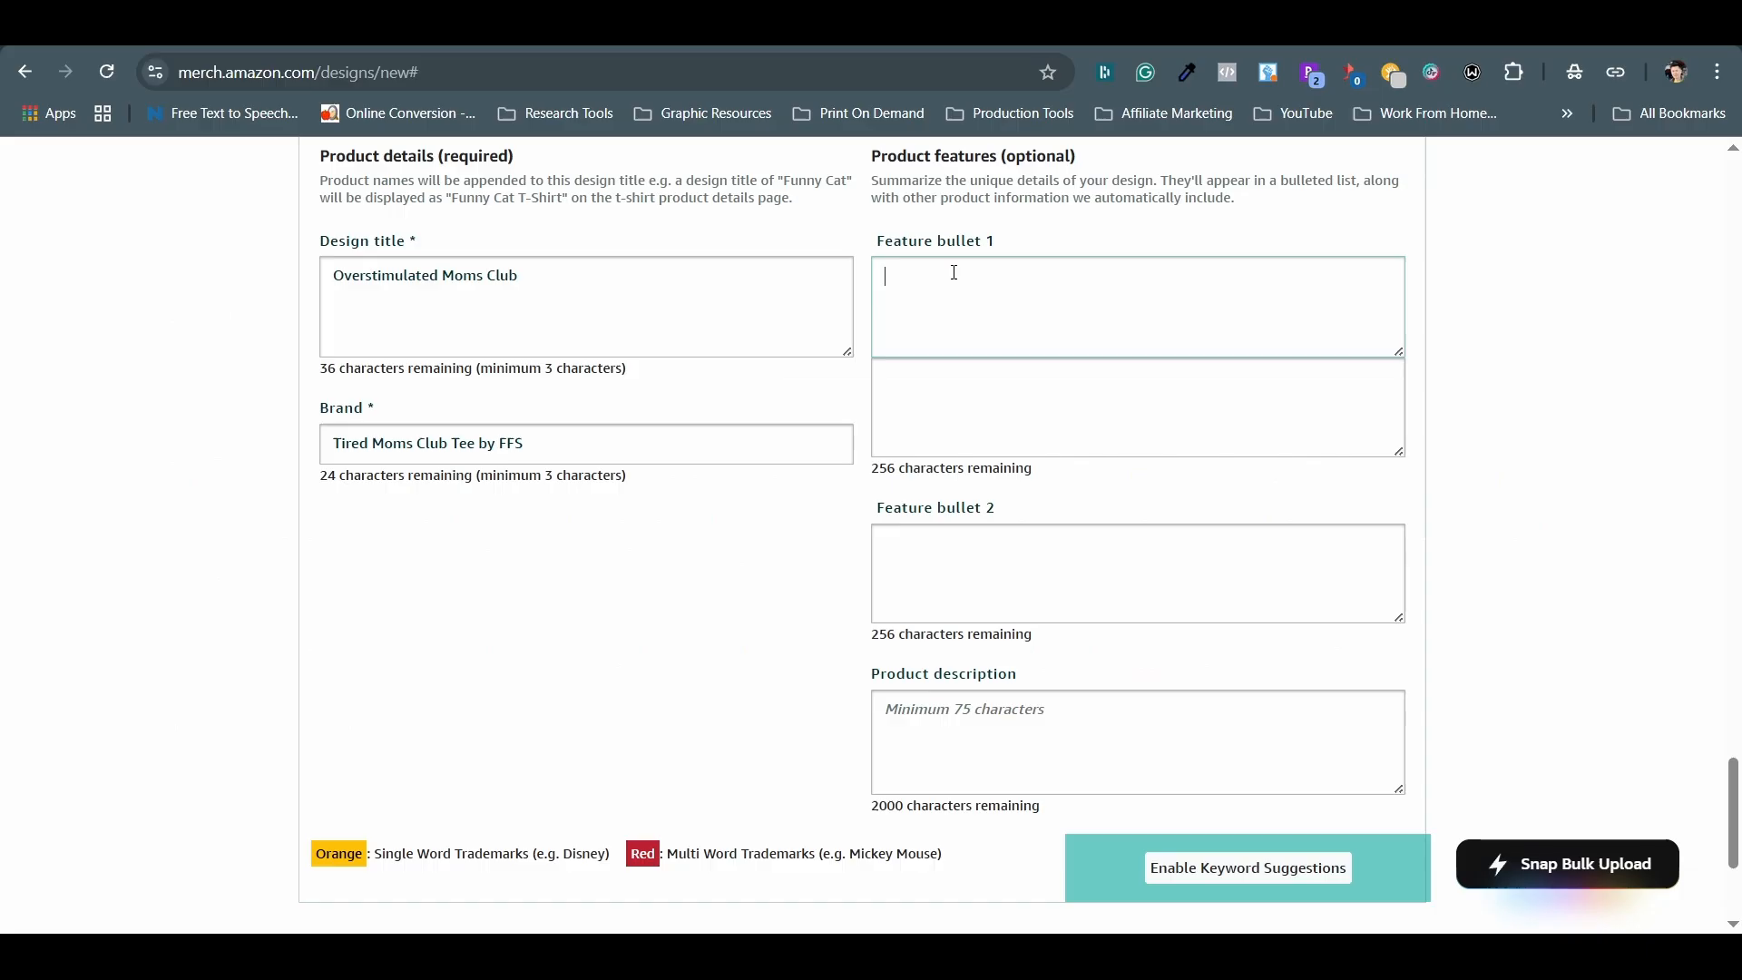
{"action": "type", "text": "Overstimulated Moms Club is the perfect gift for every tired mom juggling coffee and chaos. A groovy tired mom design that’s ideal for casual wear, mom life, or birthdays. Great present for the proud children brag or a Mother's Day memento."}
{"action": "left_click_drag", "start_coordinate": [770, 580], "coordinate": [228, 479]}
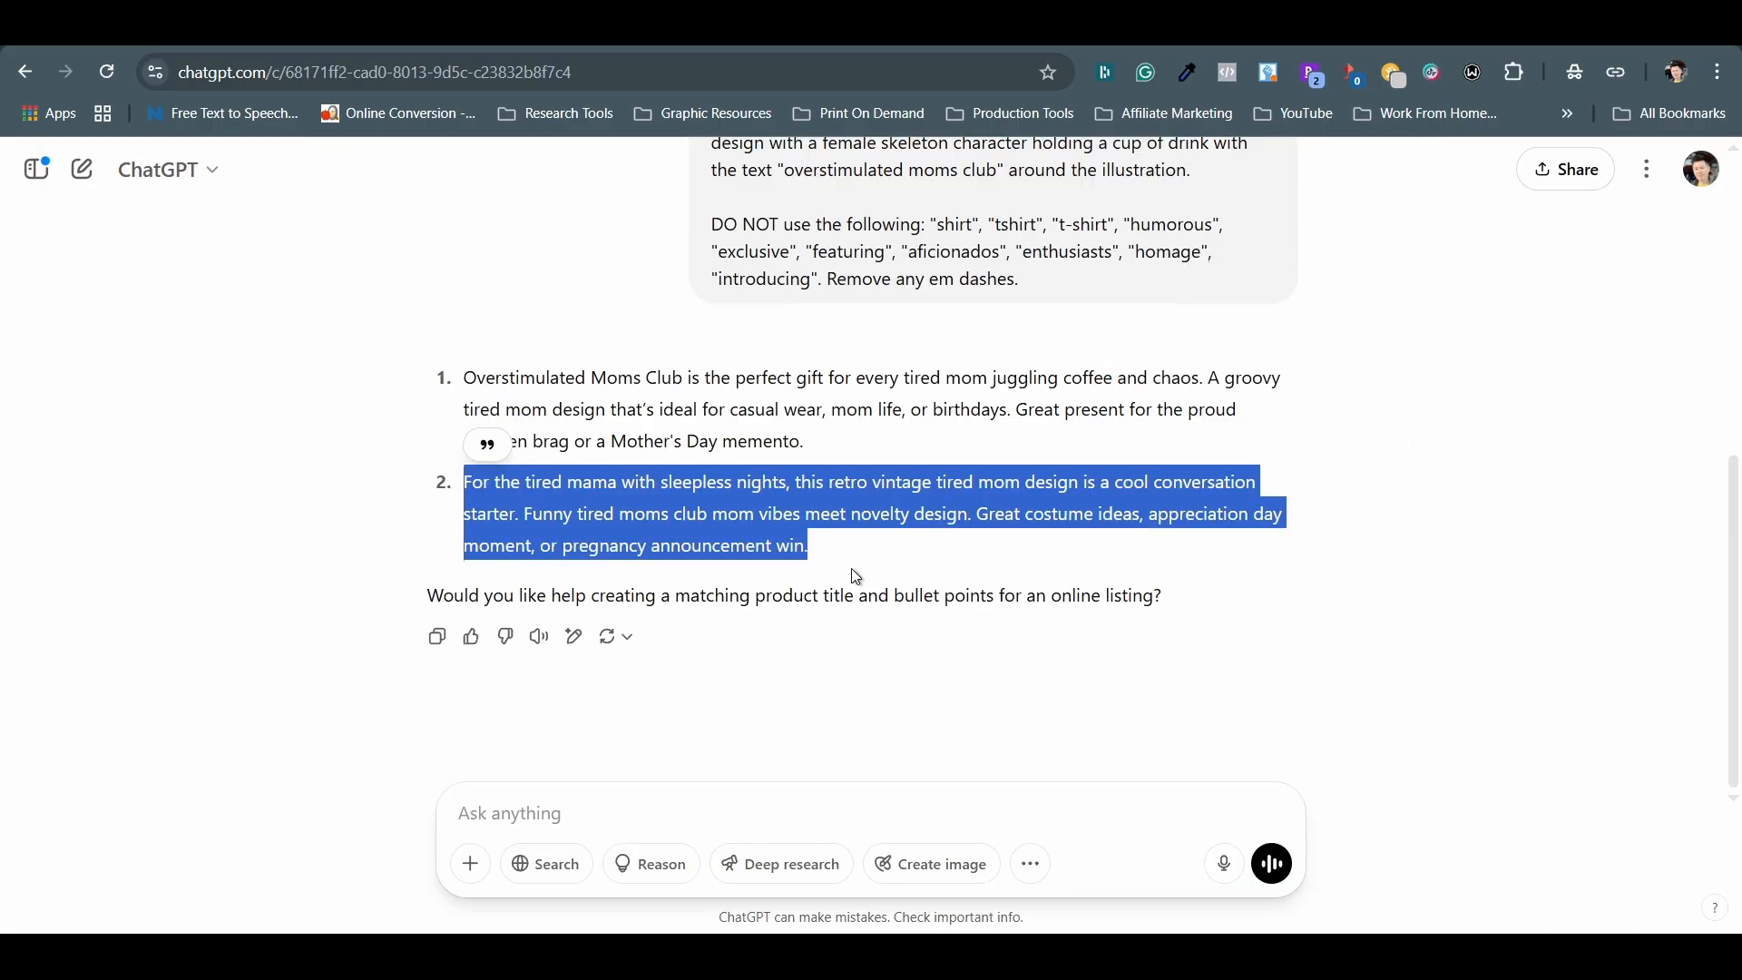
Step: Set the design title to "Overstimulated Moms Club Mother's Day Tired Moms Club" and the brand to "Tired Moms Club Funny Sarcastic Trendy Tee by FFS"
{"action": "scroll", "coordinate": [854, 569], "scroll_direction": "up", "scroll_amount": 4}
{"action": "scroll", "coordinate": [853, 568], "scroll_direction": "up", "scroll_amount": 3}
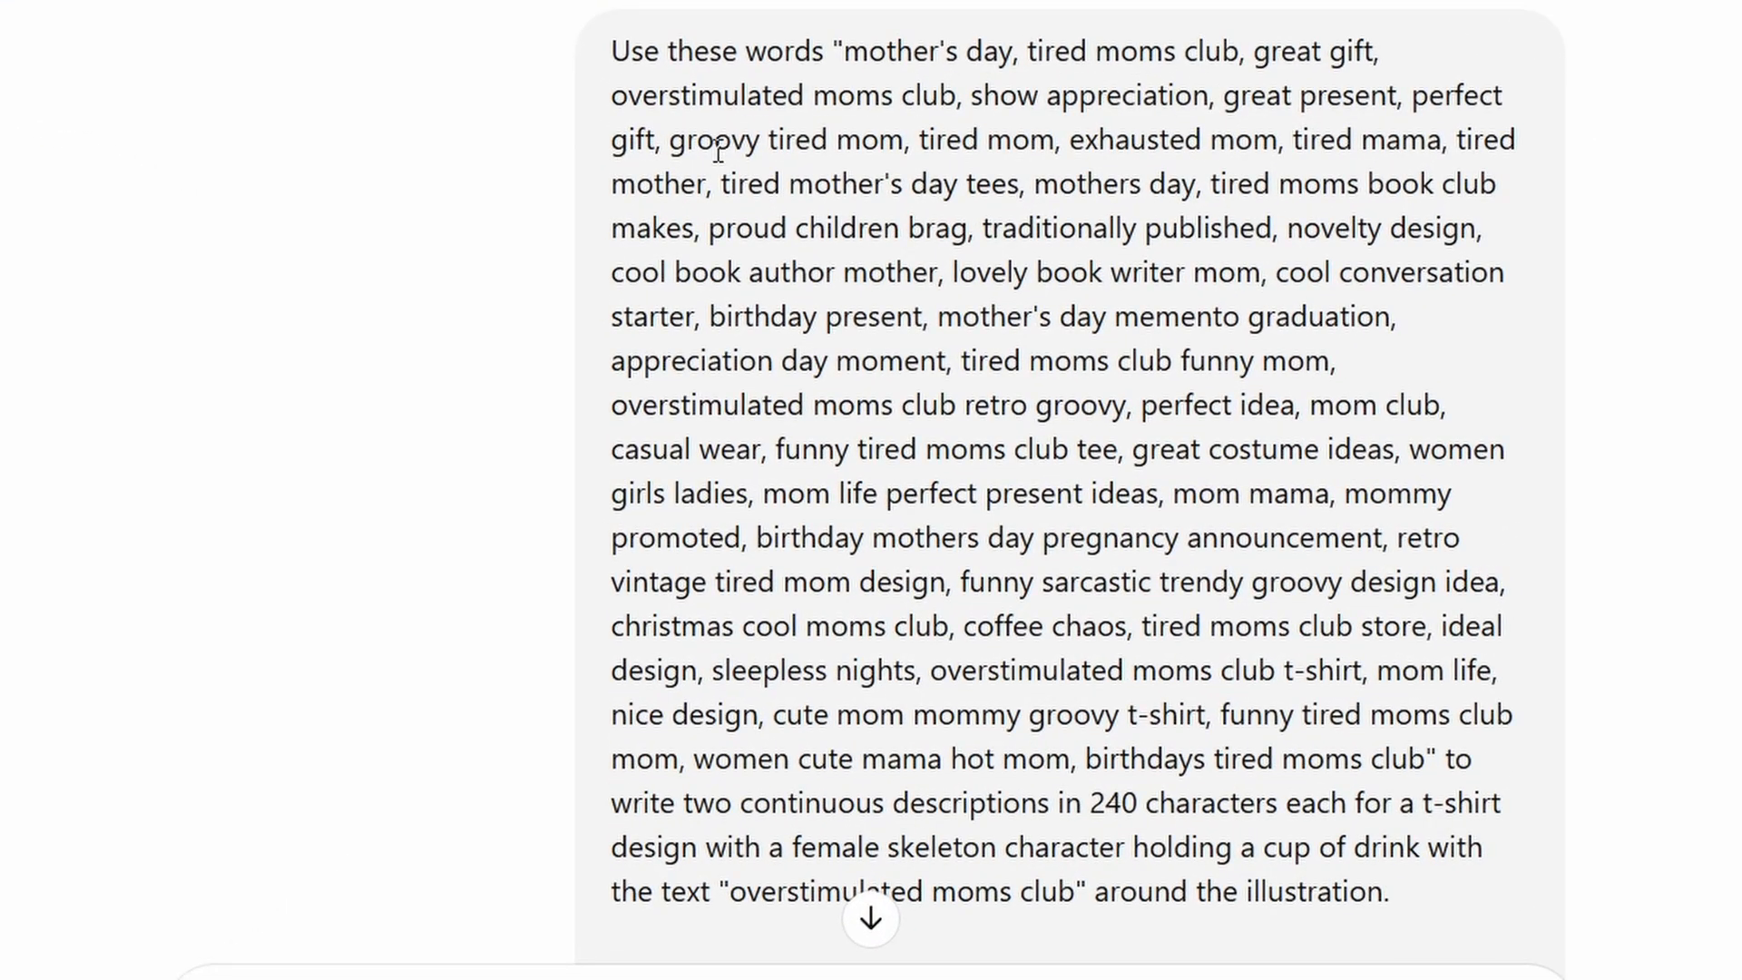
{"action": "left_click_drag", "start_coordinate": [854, 51], "coordinate": [1238, 56]}
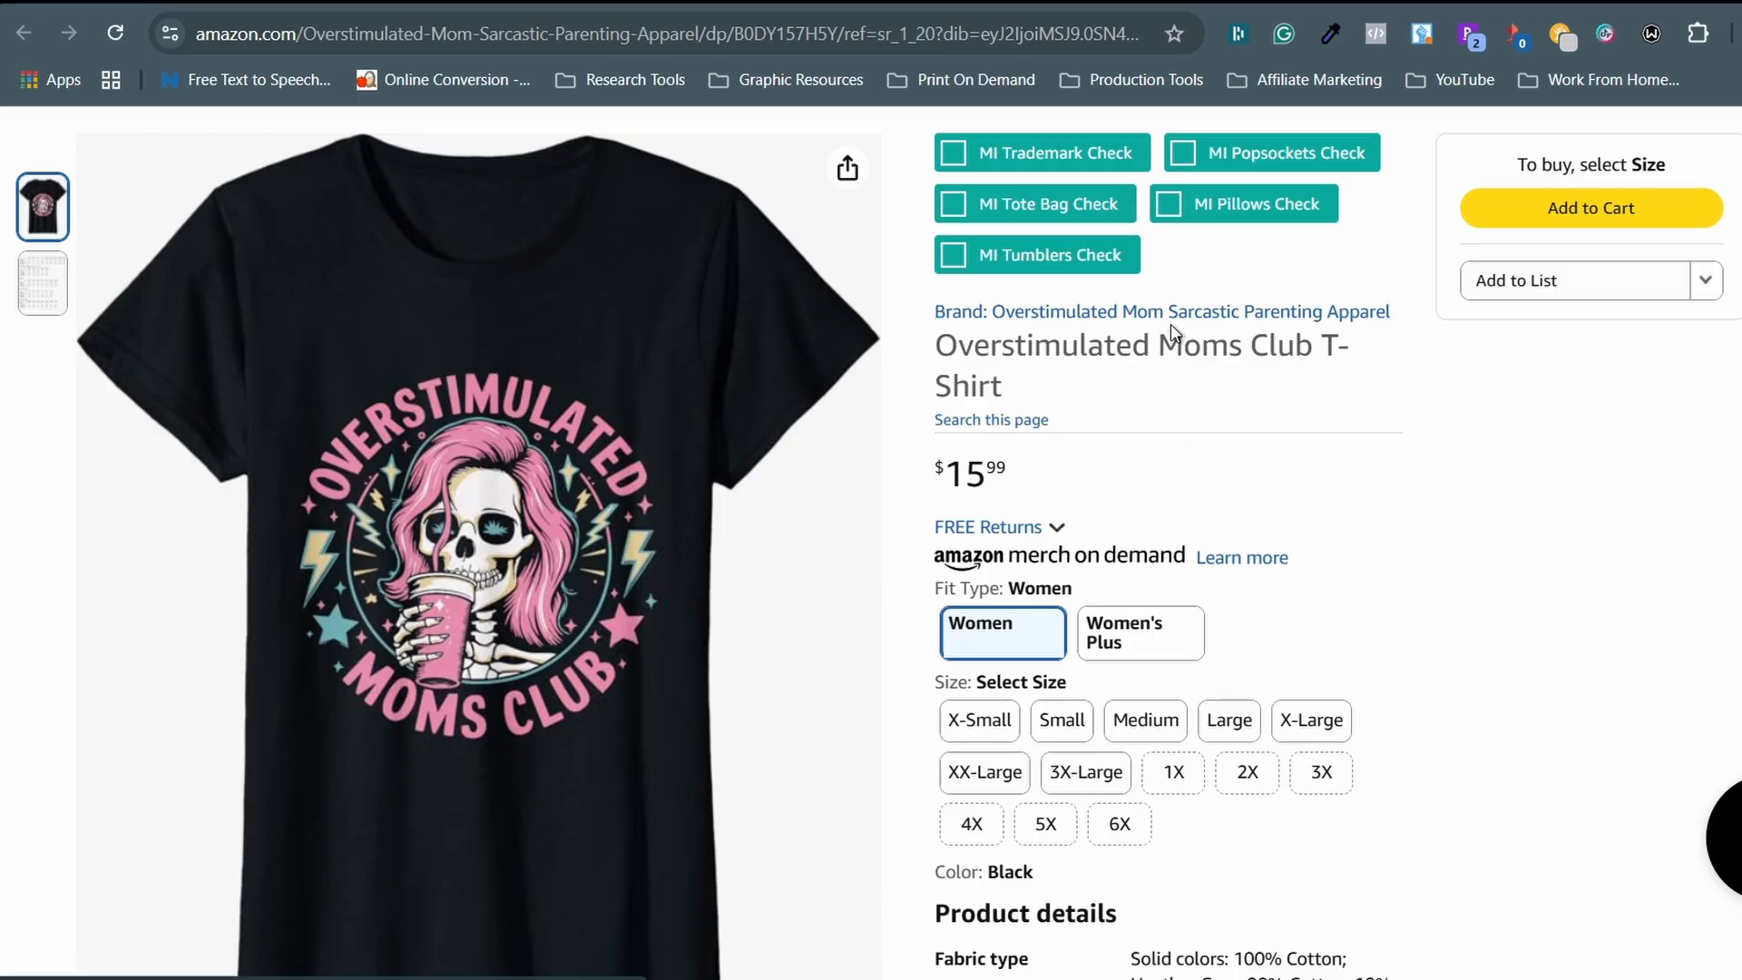
{"action": "left_click_drag", "start_coordinate": [1030, 560], "coordinate": [1170, 561]}
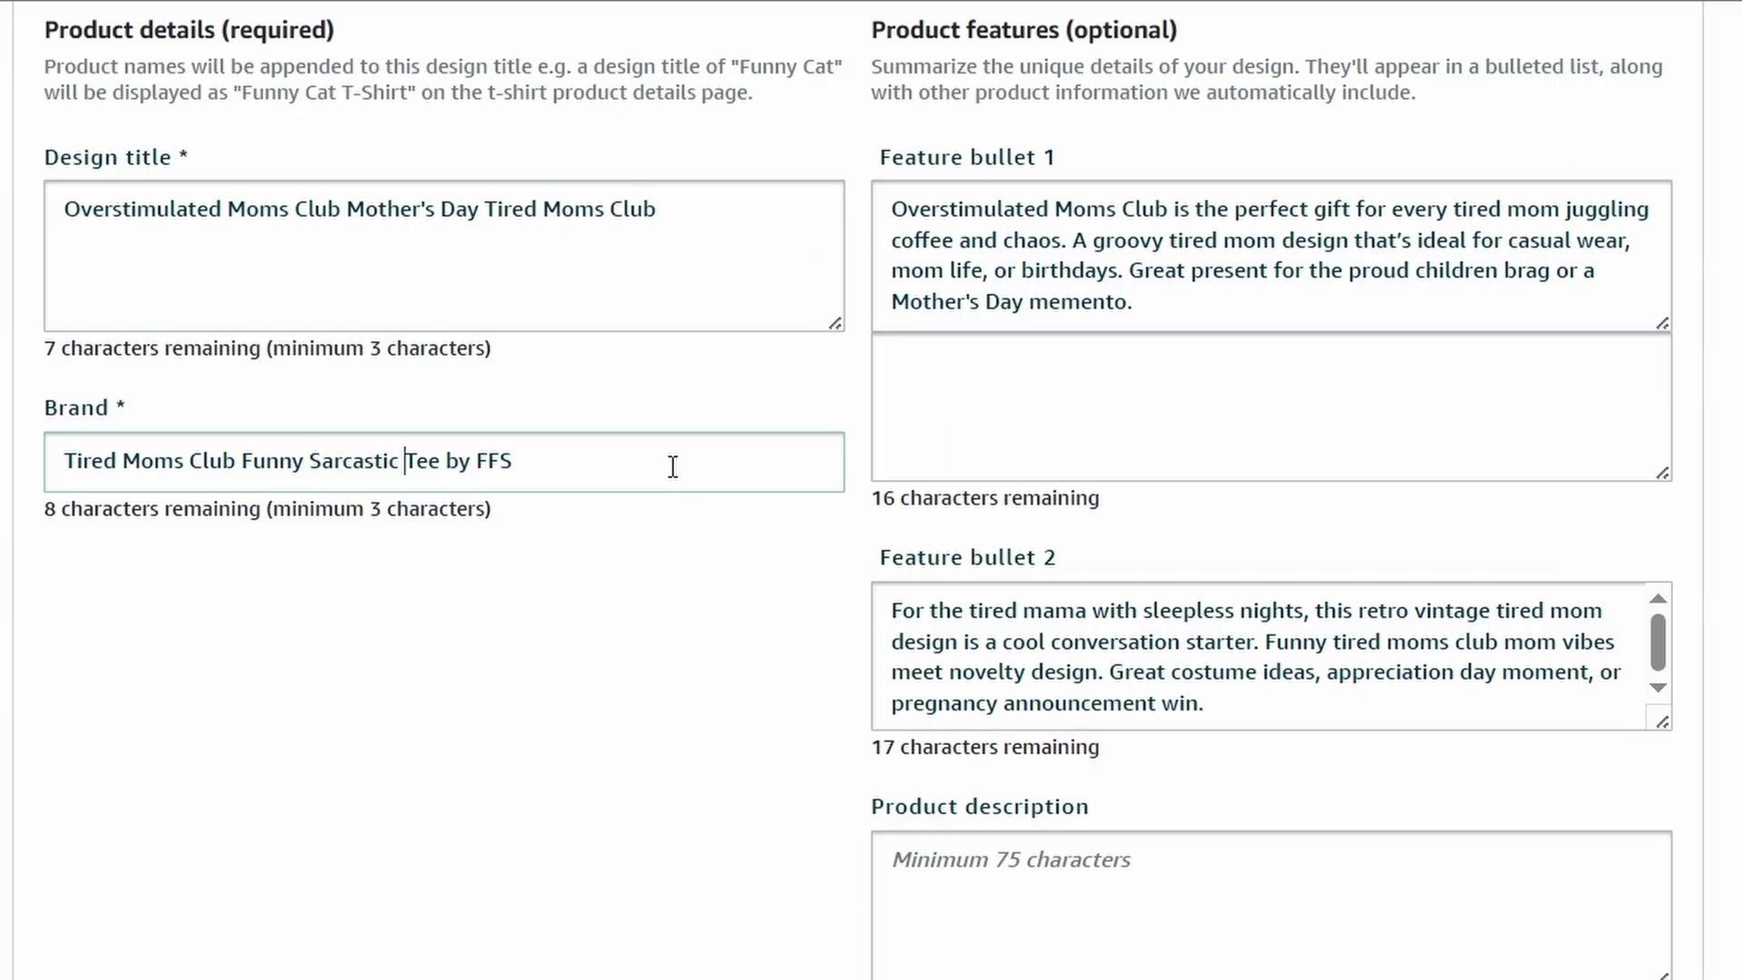
{"action": "type", "text": "Trendy Tee by FFS"}
{"action": "left_click", "coordinate": [648, 458]}
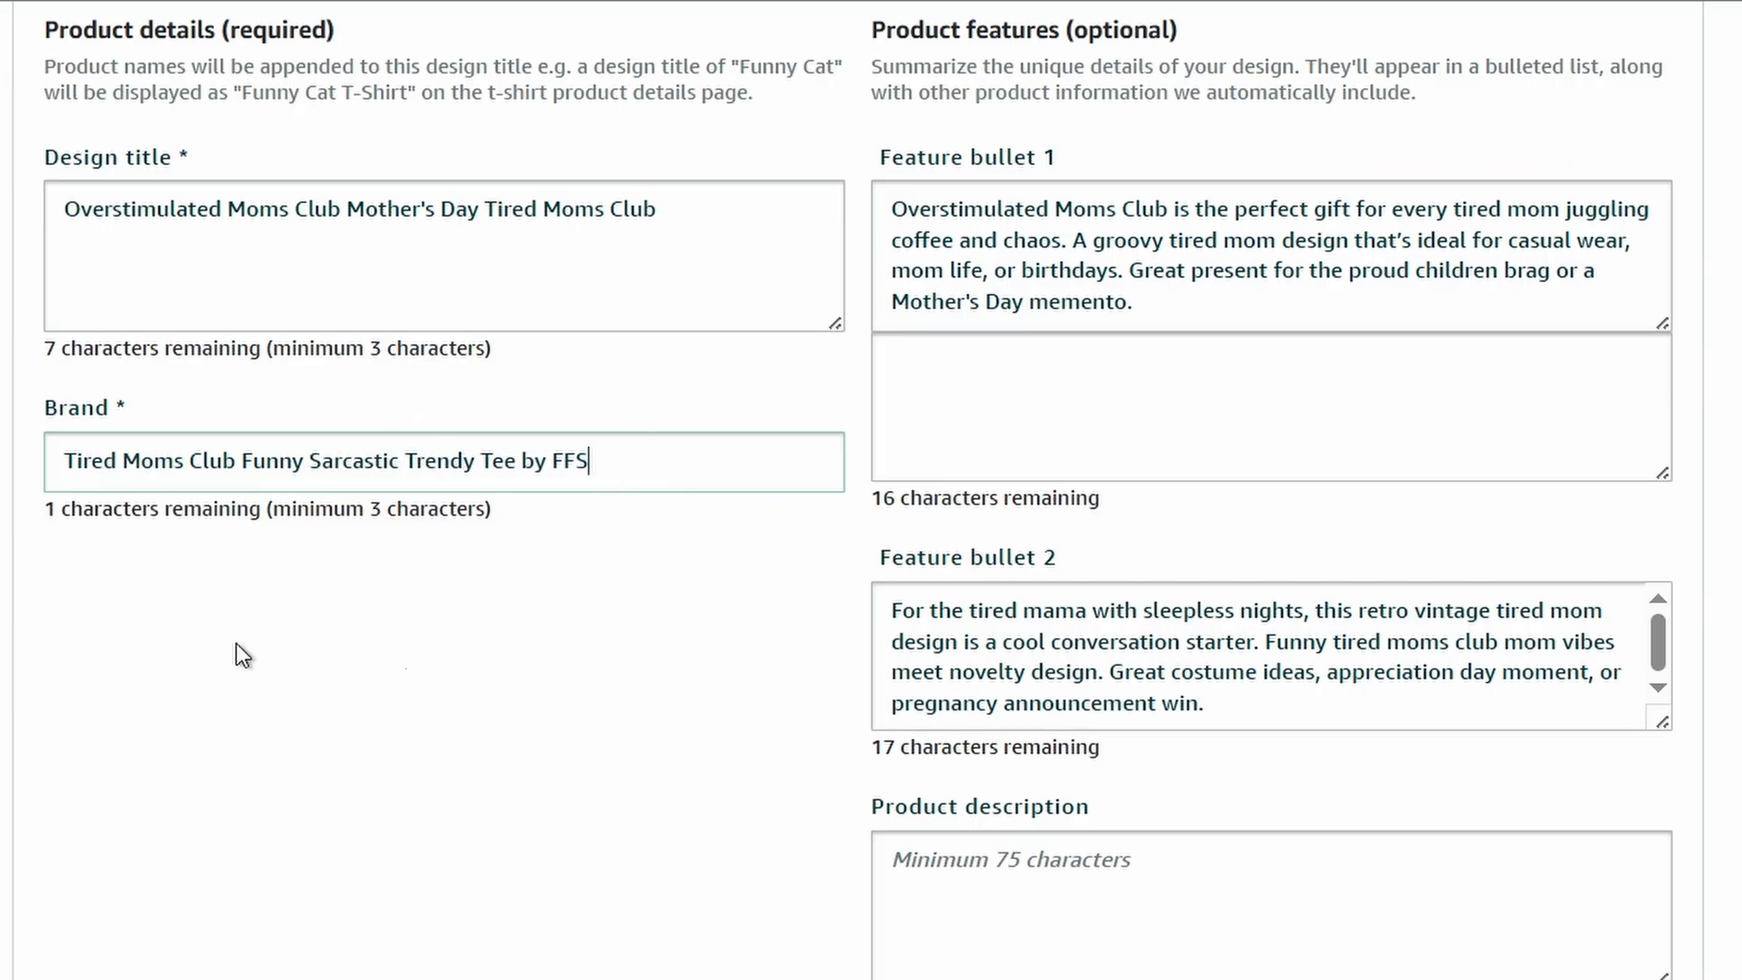
Step: Run the Merch Informer trademark check on the listing's title, brand and feature bullets
{"action": "scroll", "coordinate": [633, 555], "scroll_direction": "up", "scroll_amount": 7}
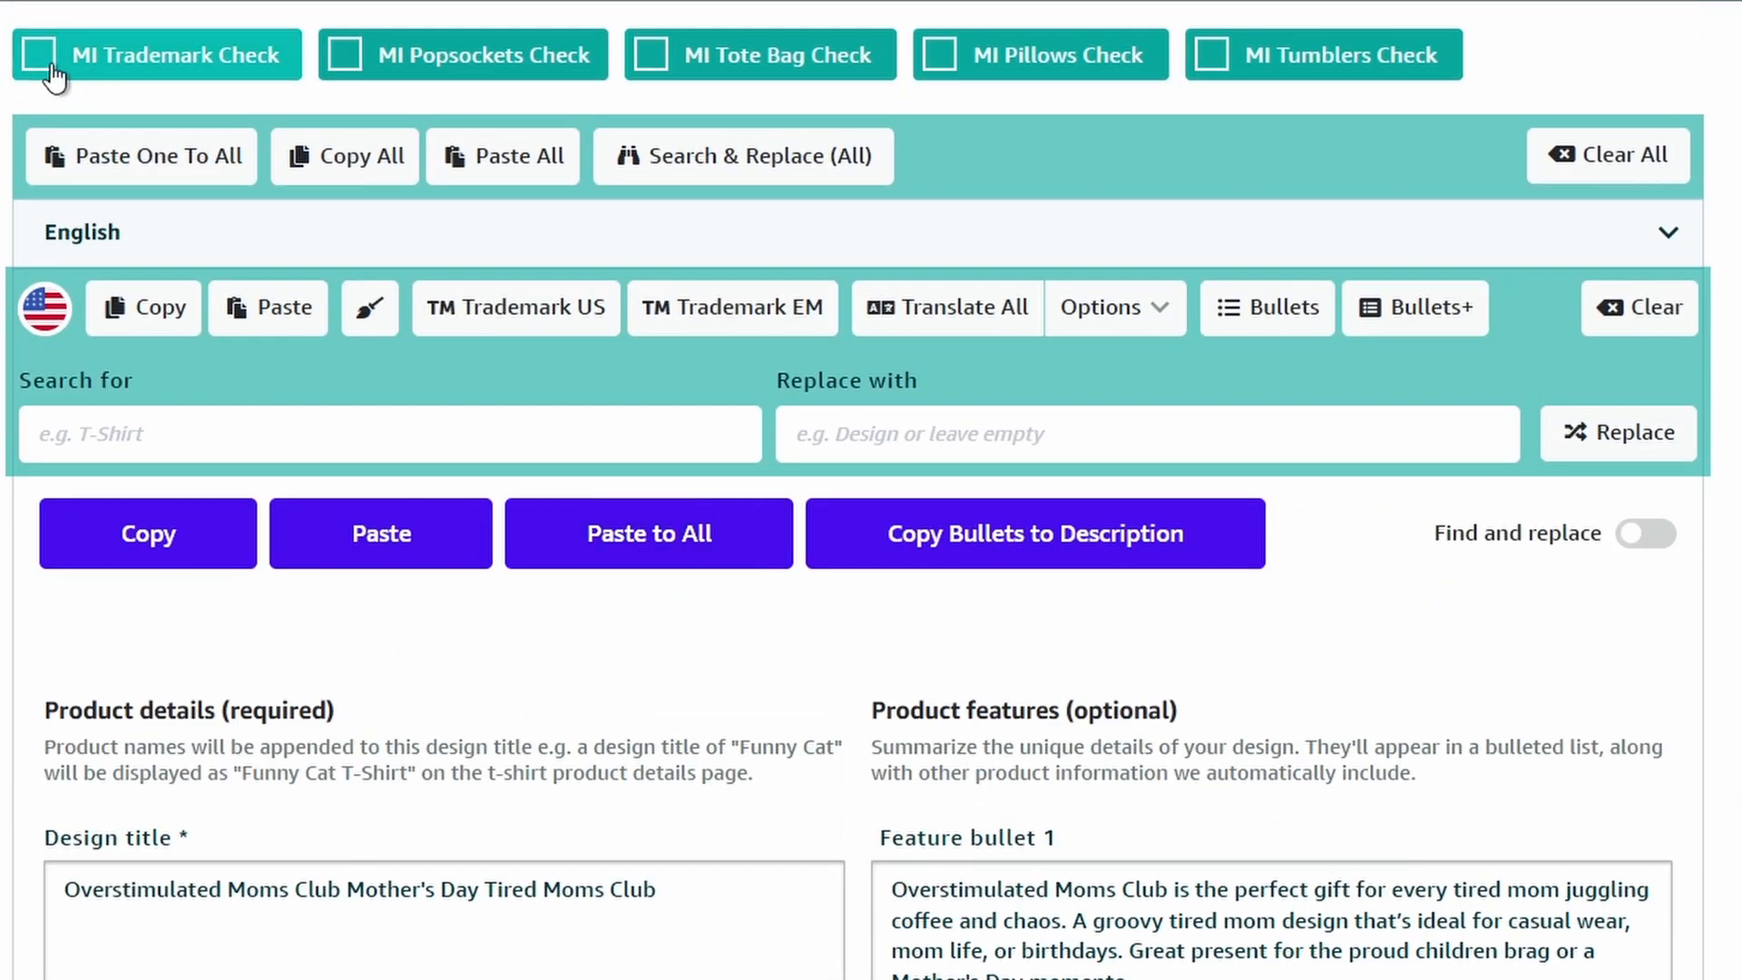
{"action": "left_click", "coordinate": [41, 62]}
{"action": "scroll", "coordinate": [871, 490], "scroll_direction": "down", "scroll_amount": 7}
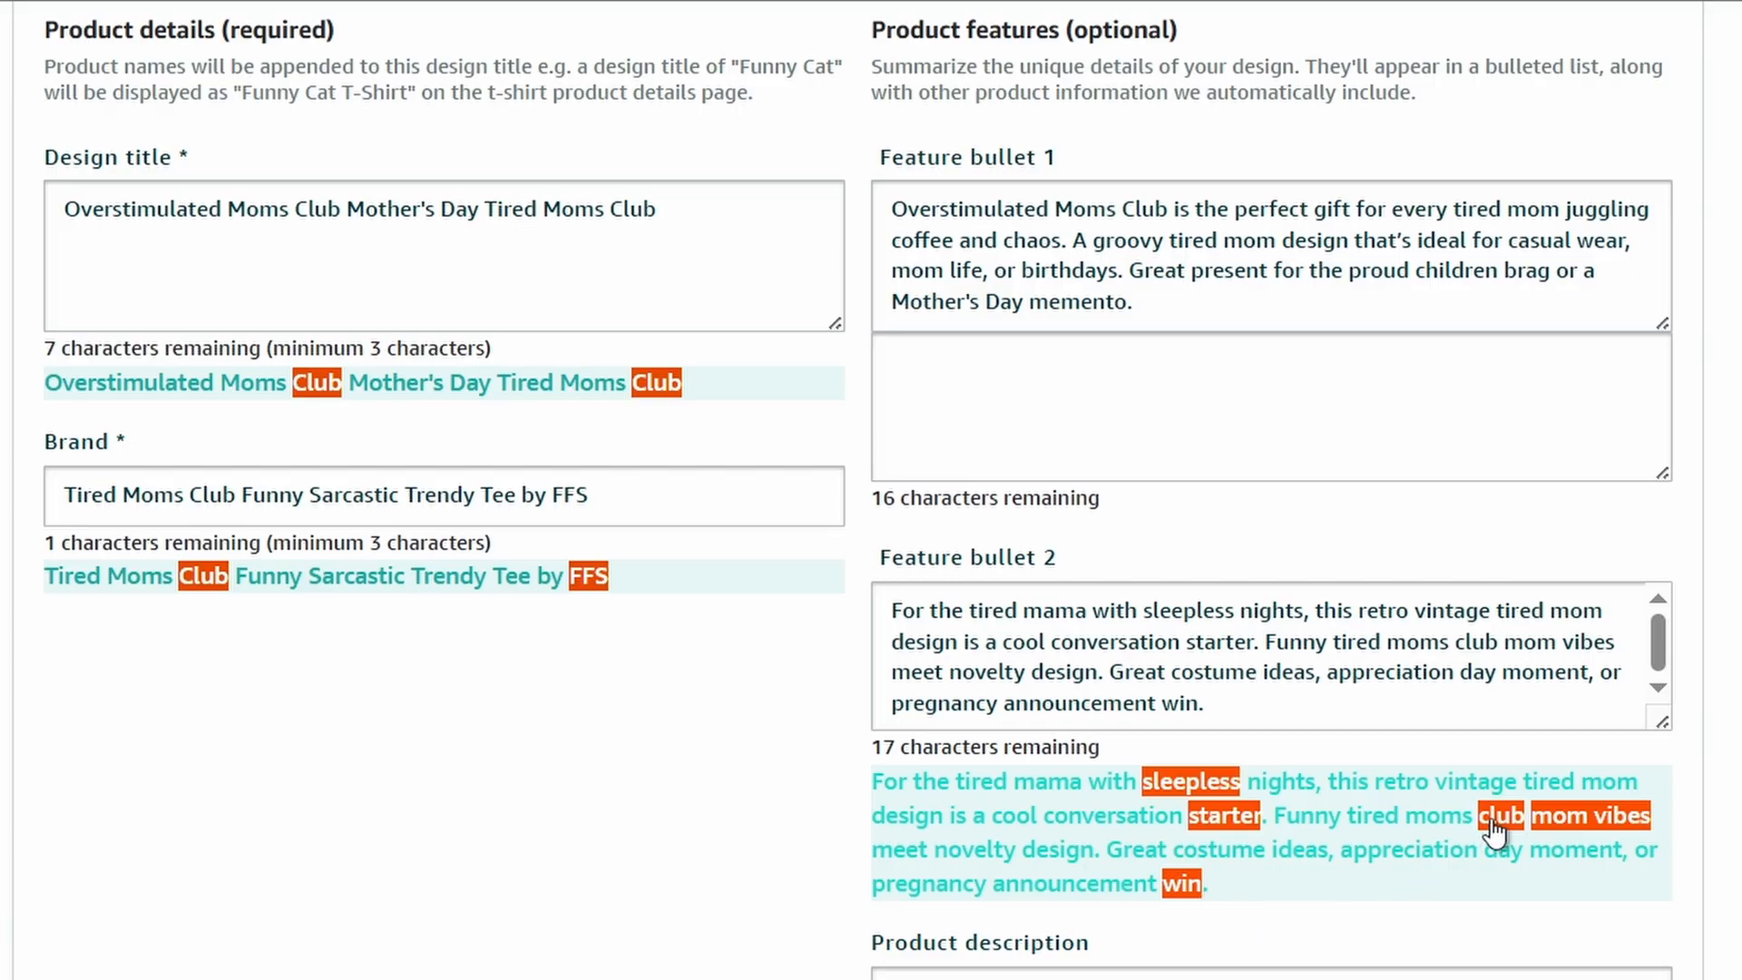
Step: Look up the flagged phrase "mom vibes" in its USPTO trademark record and read the registration status
{"action": "left_click", "coordinate": [1613, 821]}
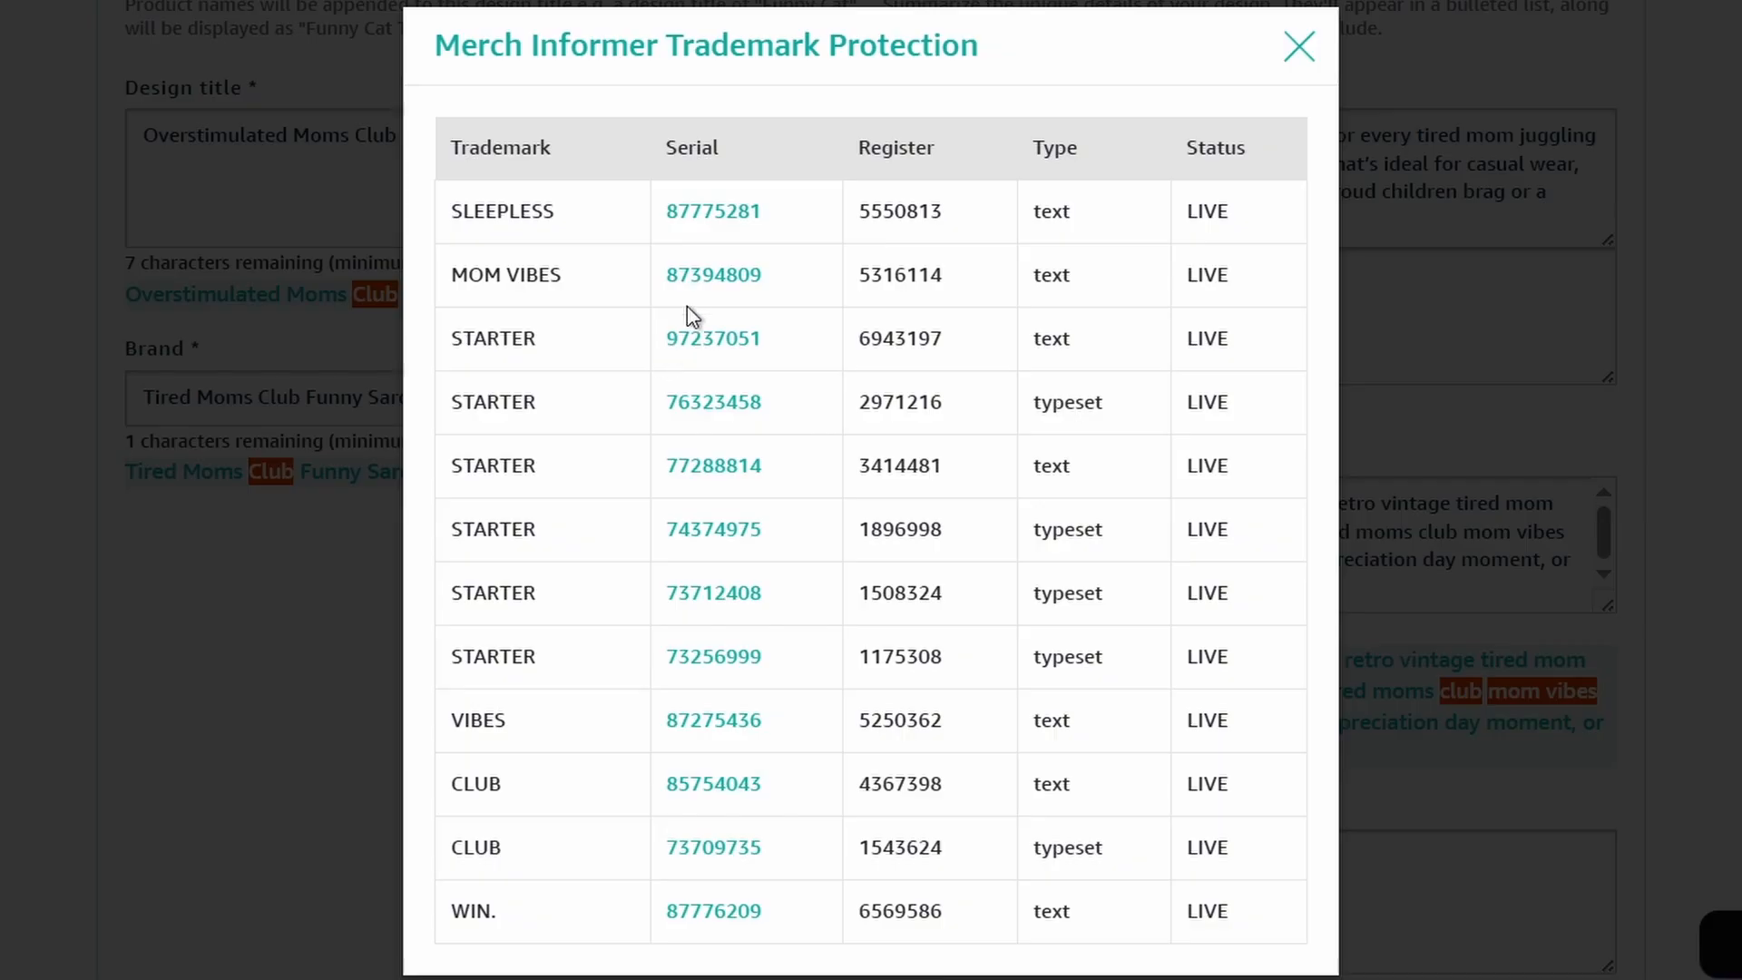
{"action": "left_click", "coordinate": [704, 292]}
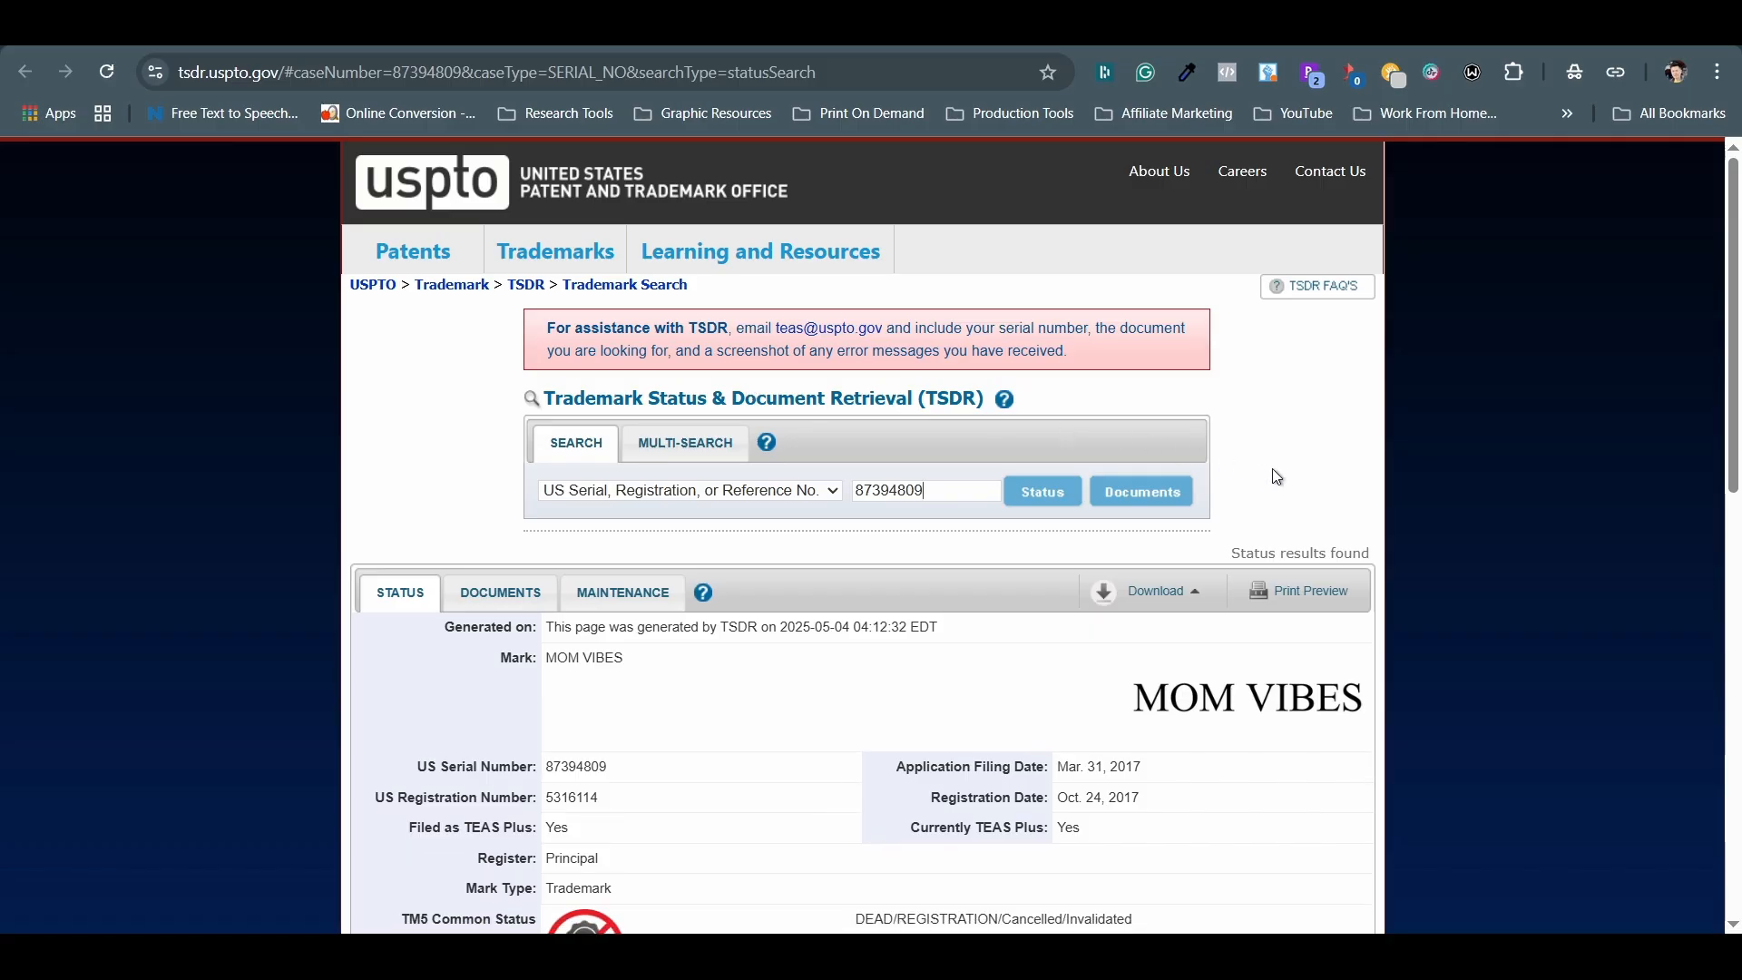
{"action": "scroll", "coordinate": [1276, 476], "scroll_direction": "down", "scroll_amount": 3}
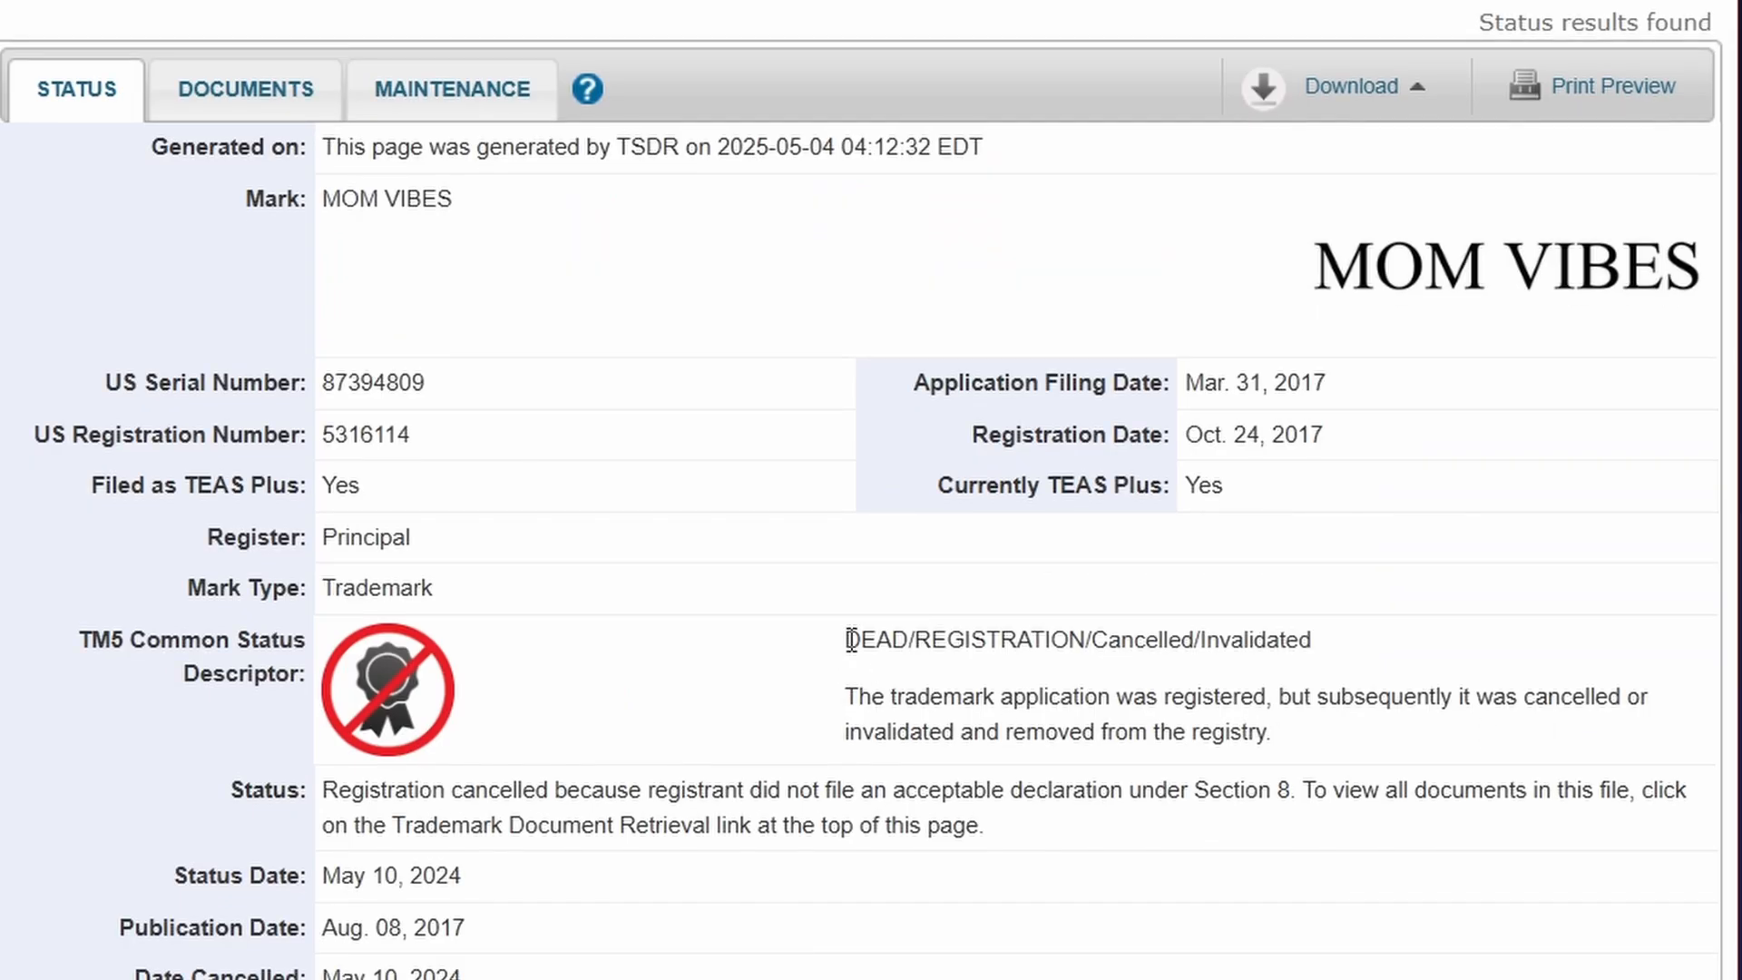
{"action": "left_click_drag", "start_coordinate": [849, 641], "coordinate": [1286, 674]}
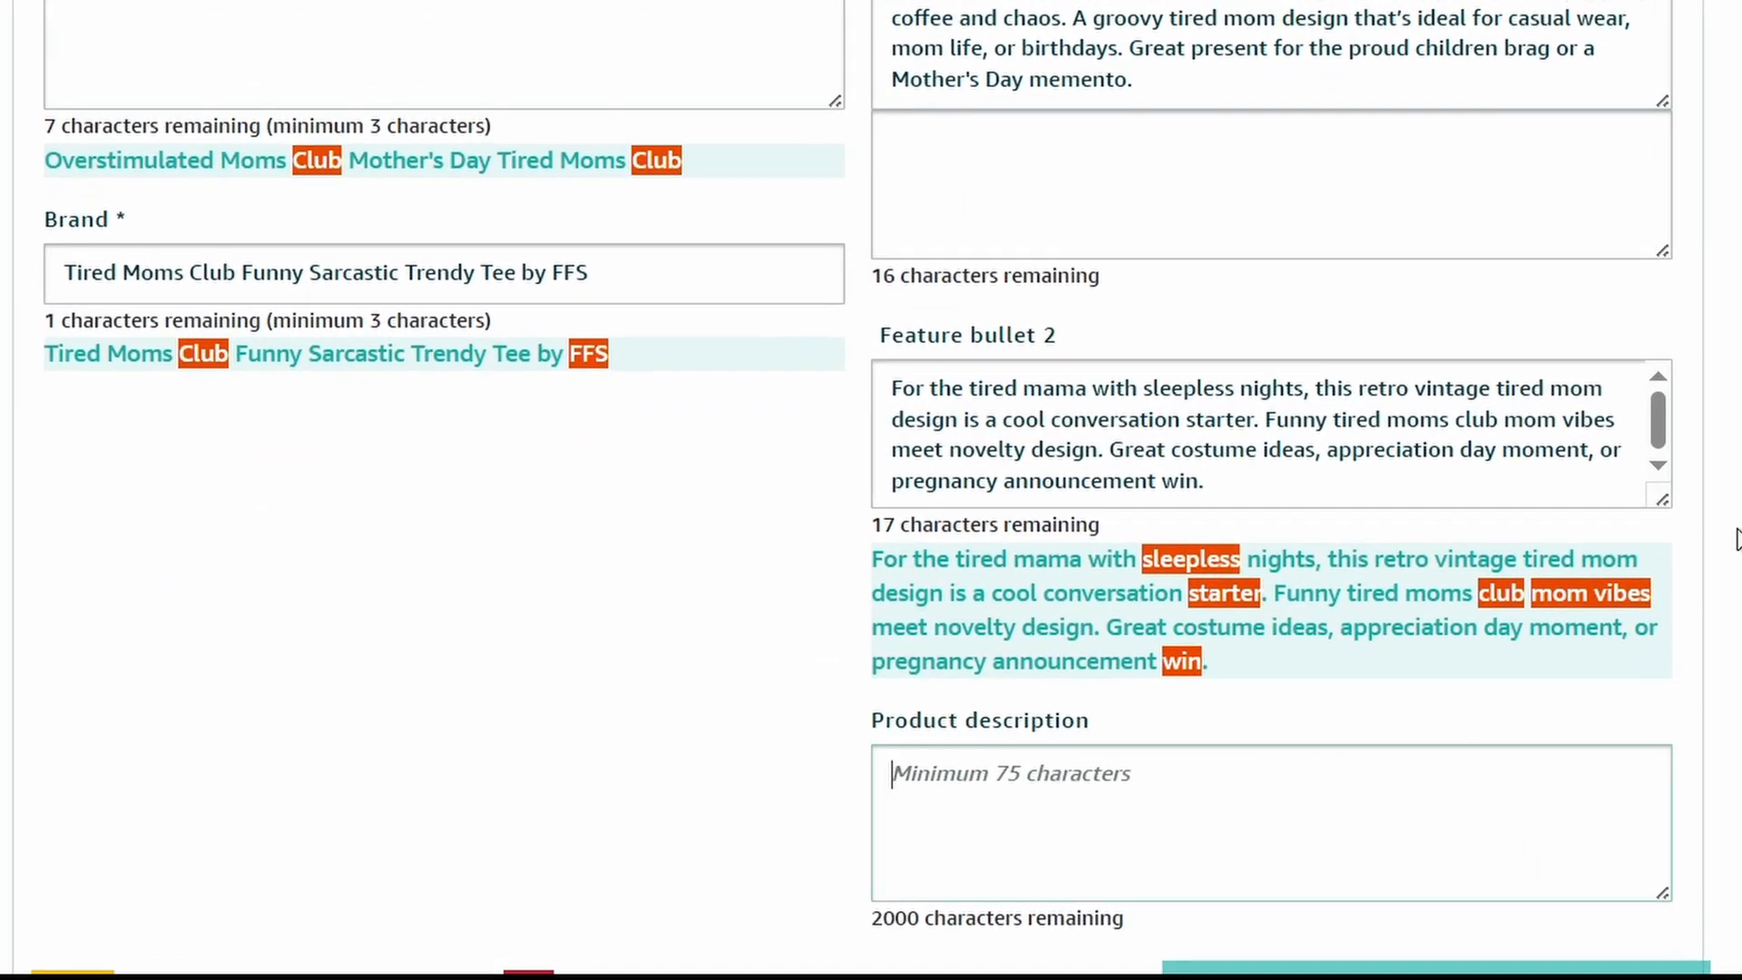
Step: Fill the product description with the text of both feature bullets
{"action": "scroll", "coordinate": [1735, 538], "scroll_direction": "up", "scroll_amount": 8}
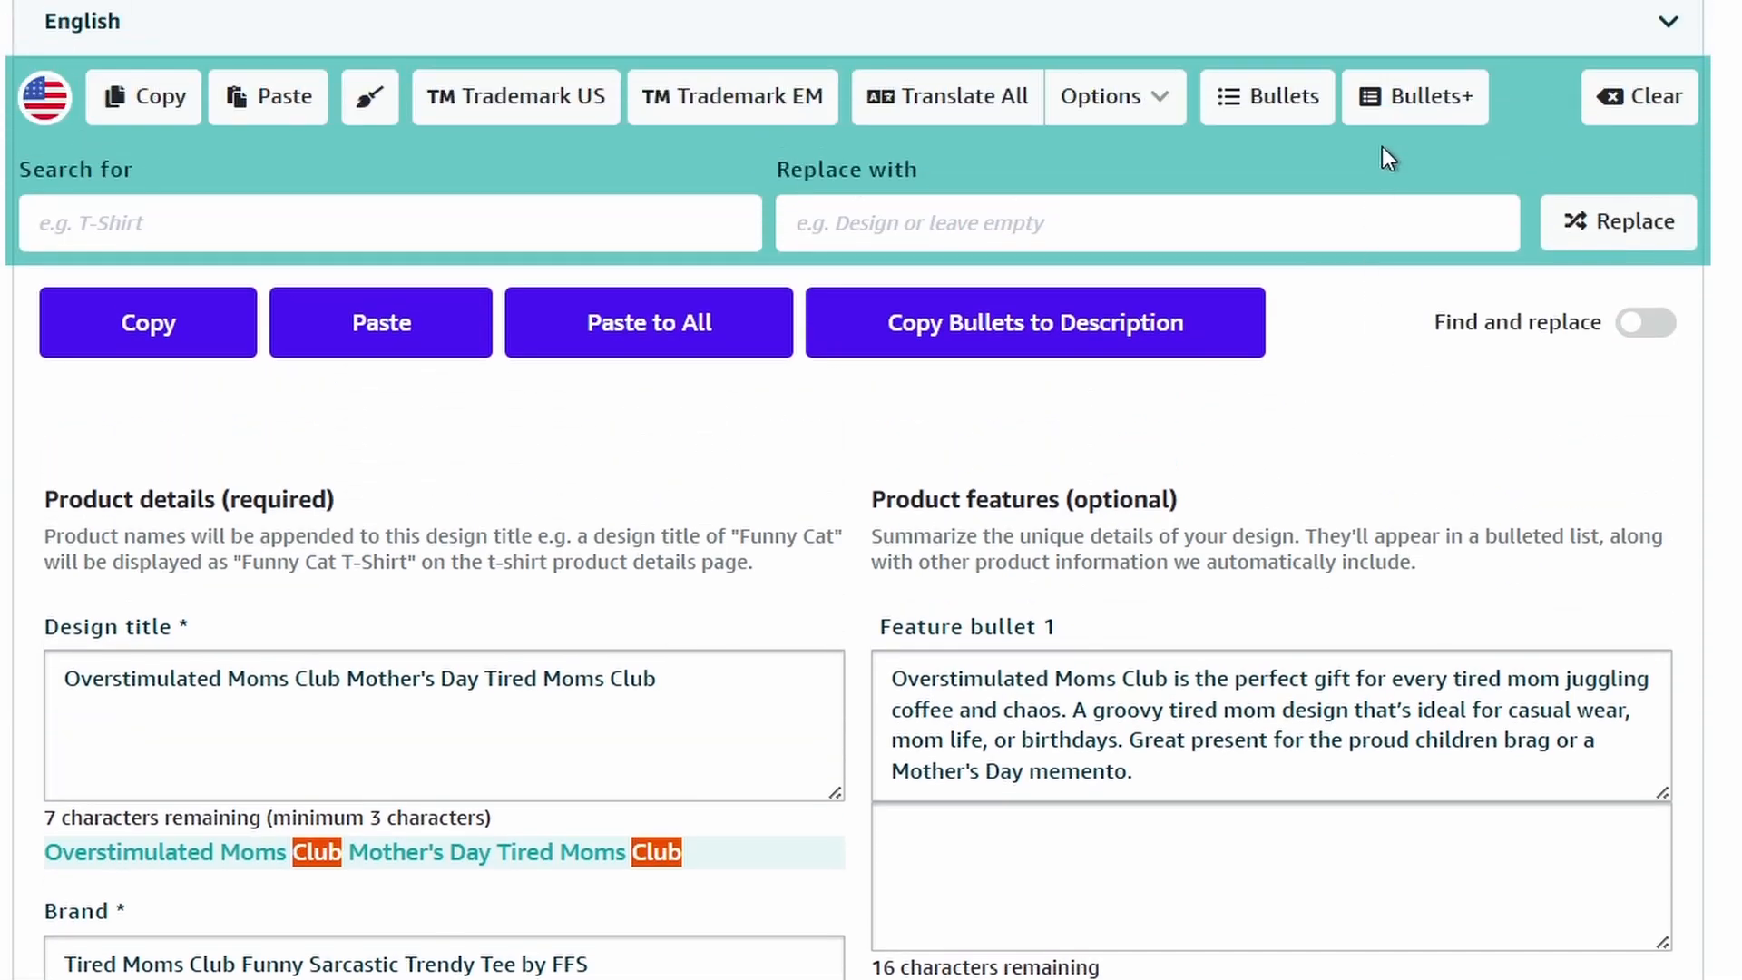
{"action": "left_click", "coordinate": [1411, 129]}
{"action": "scroll", "coordinate": [1735, 415], "scroll_direction": "down", "scroll_amount": 1}
Step: Publish the design as searchable to all the selected products and confirm the submission
{"action": "scroll", "coordinate": [1735, 453], "scroll_direction": "down", "scroll_amount": 9}
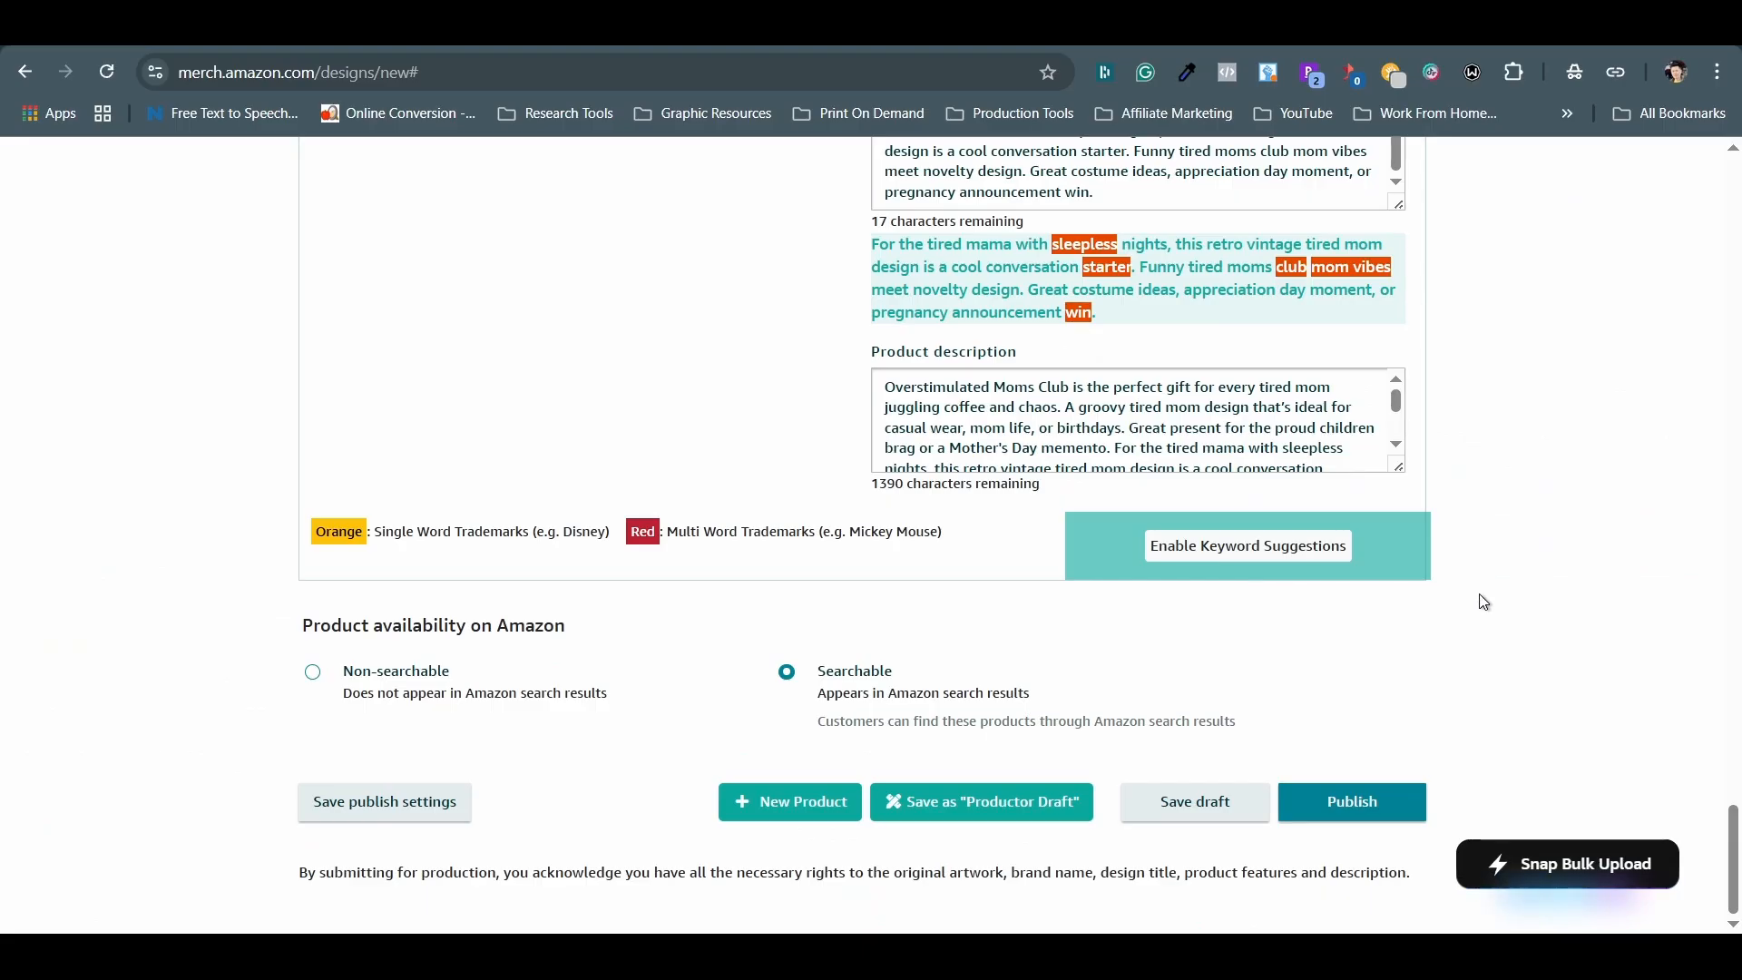
{"action": "left_click", "coordinate": [1373, 808]}
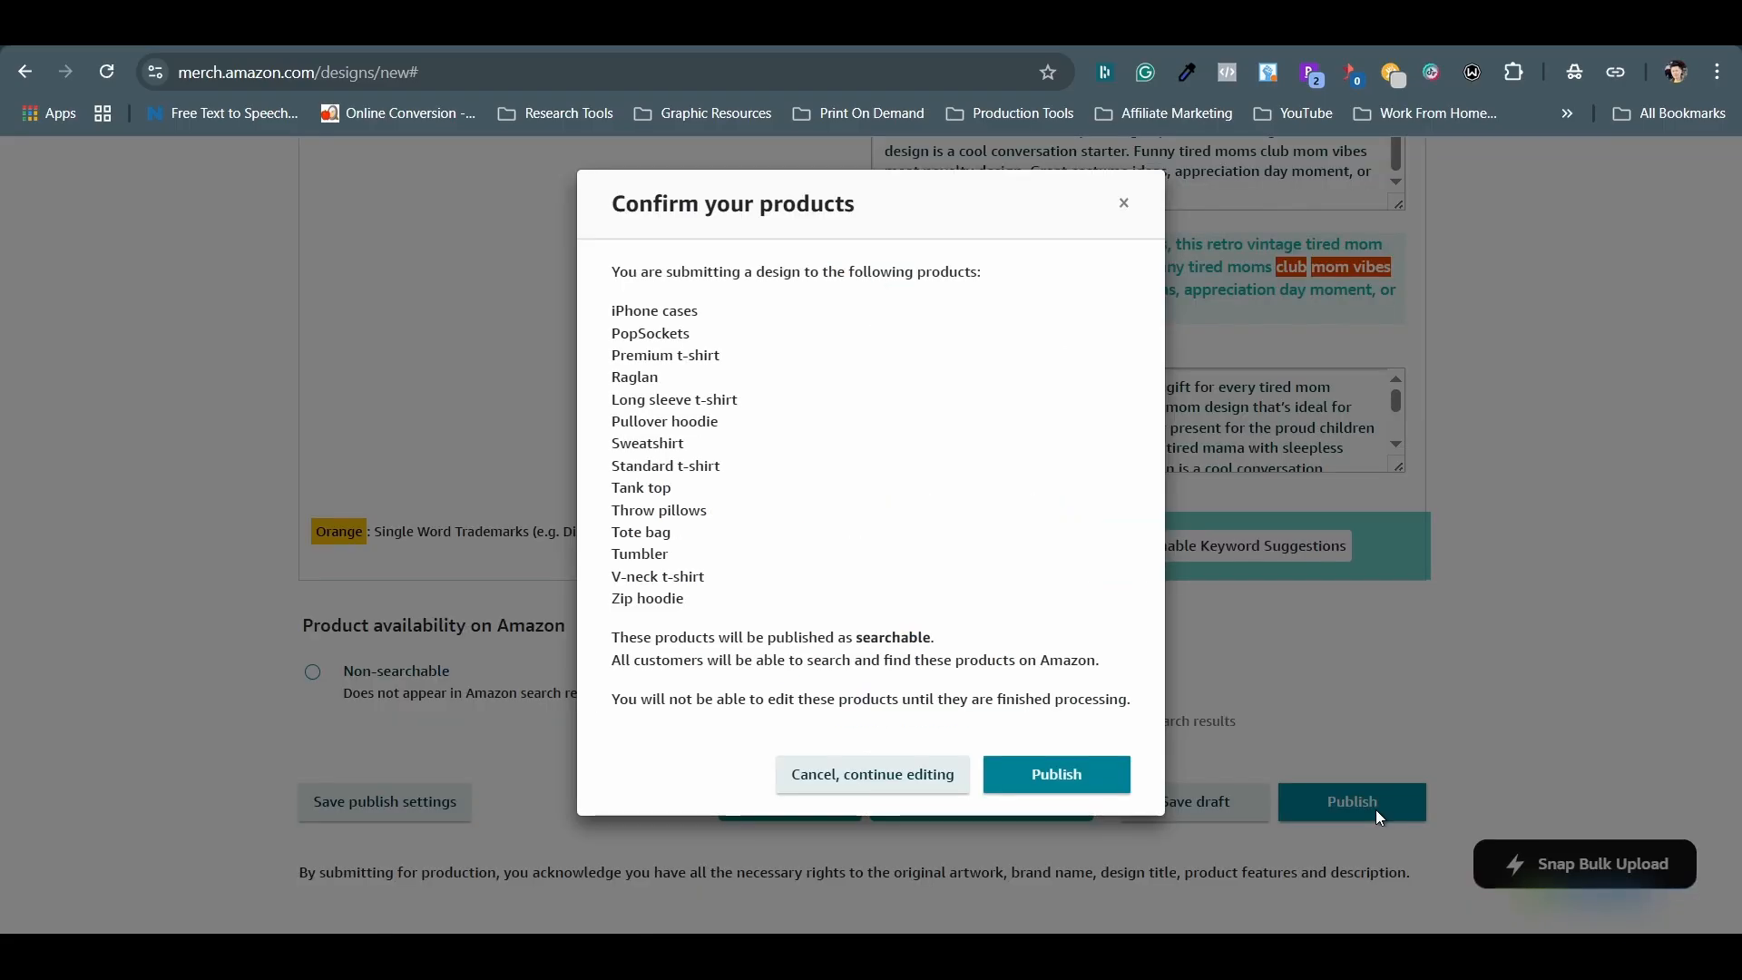
{"action": "left_click", "coordinate": [1095, 788]}
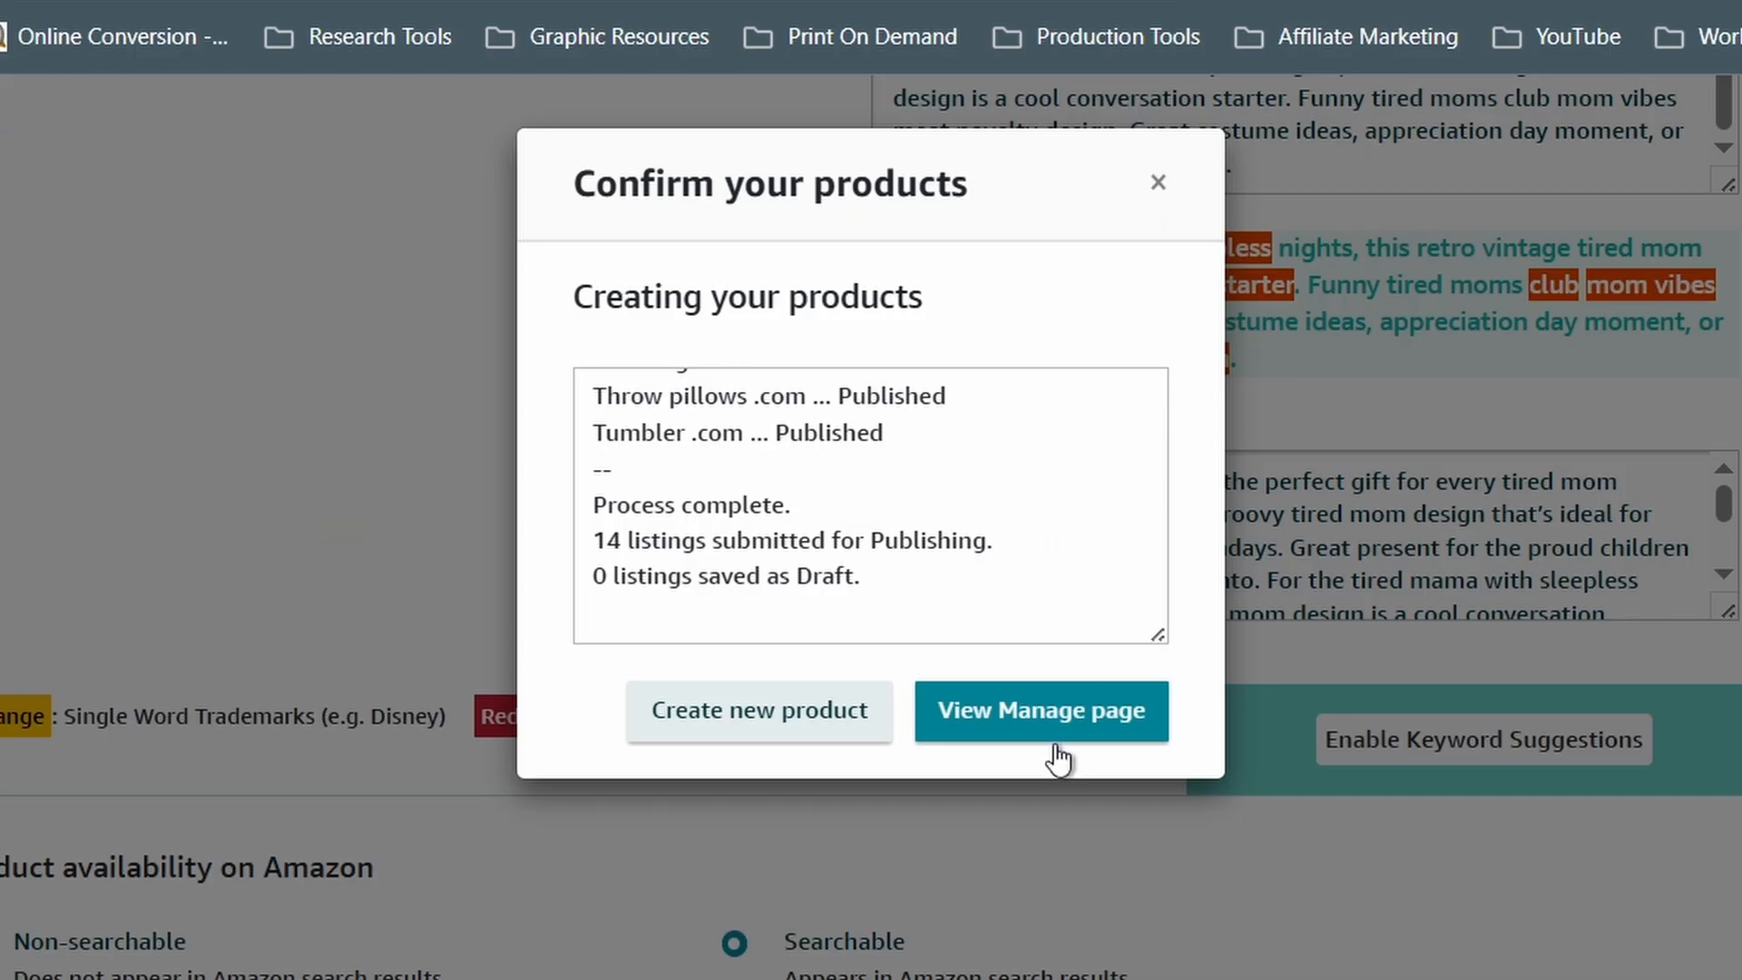
Step: Open the Manage page and review the newly submitted Overstimulated Moms Club listings
{"action": "left_click", "coordinate": [1058, 758]}
{"action": "scroll", "coordinate": [259, 482], "scroll_direction": "down", "scroll_amount": 3}
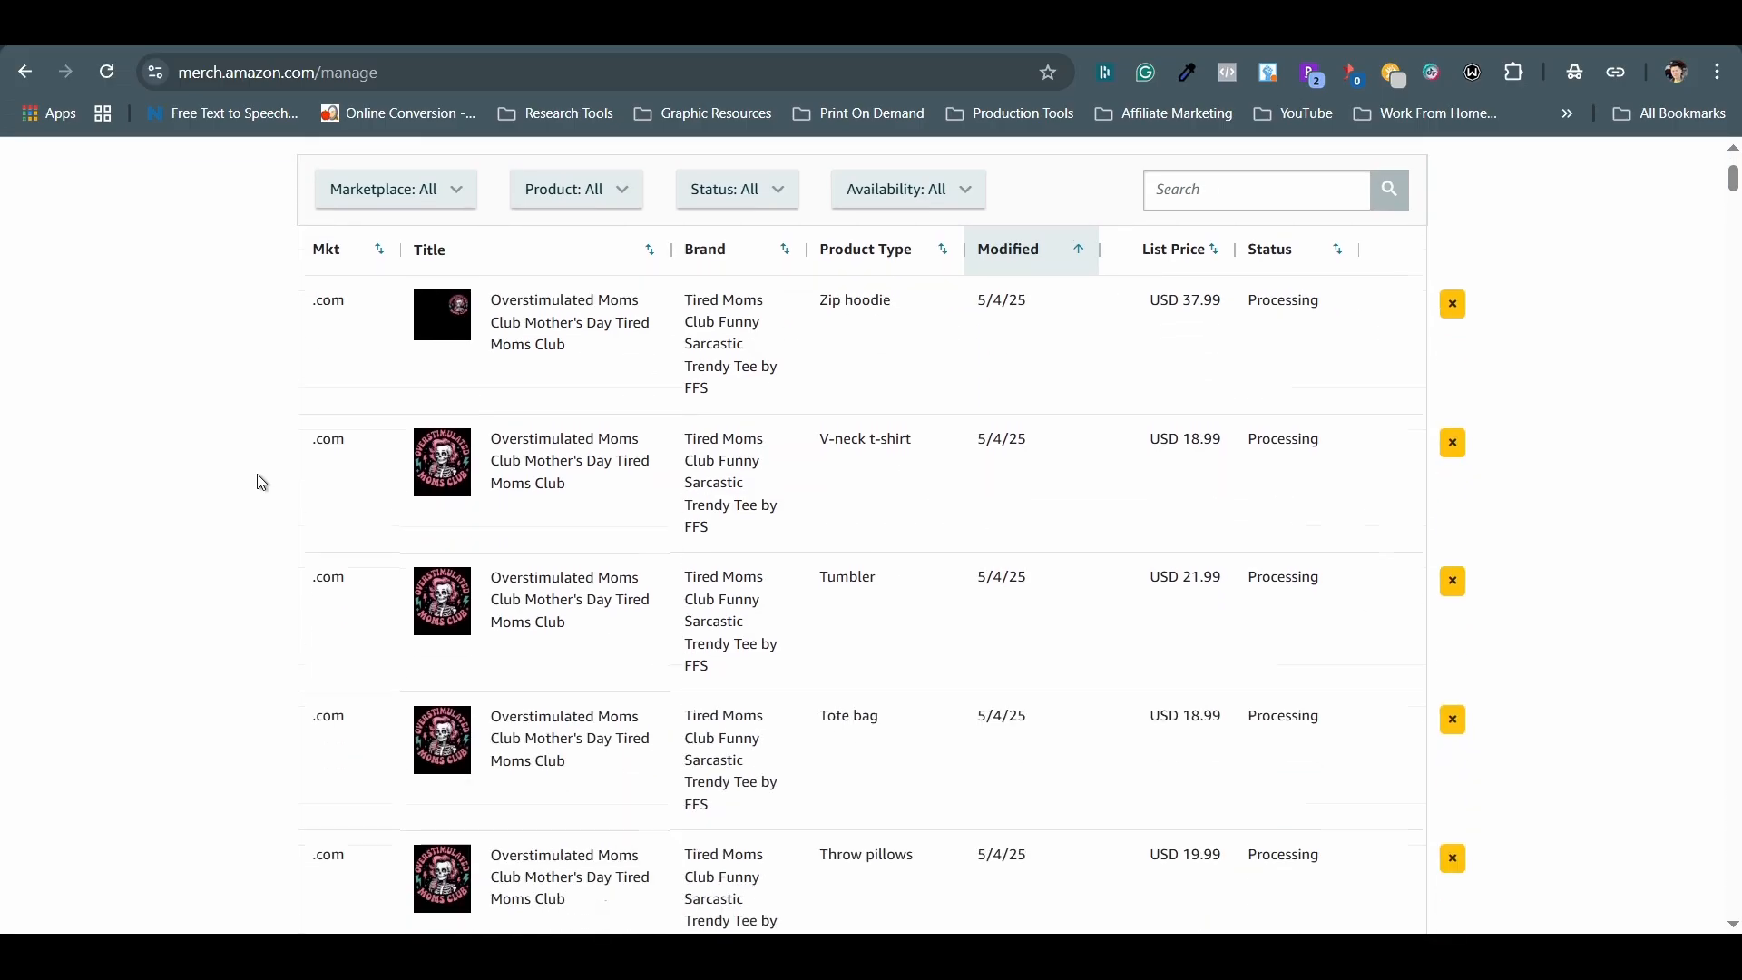
{"action": "scroll", "coordinate": [261, 482], "scroll_direction": "down", "scroll_amount": 2}
{"action": "scroll", "coordinate": [261, 481], "scroll_direction": "down", "scroll_amount": 2}
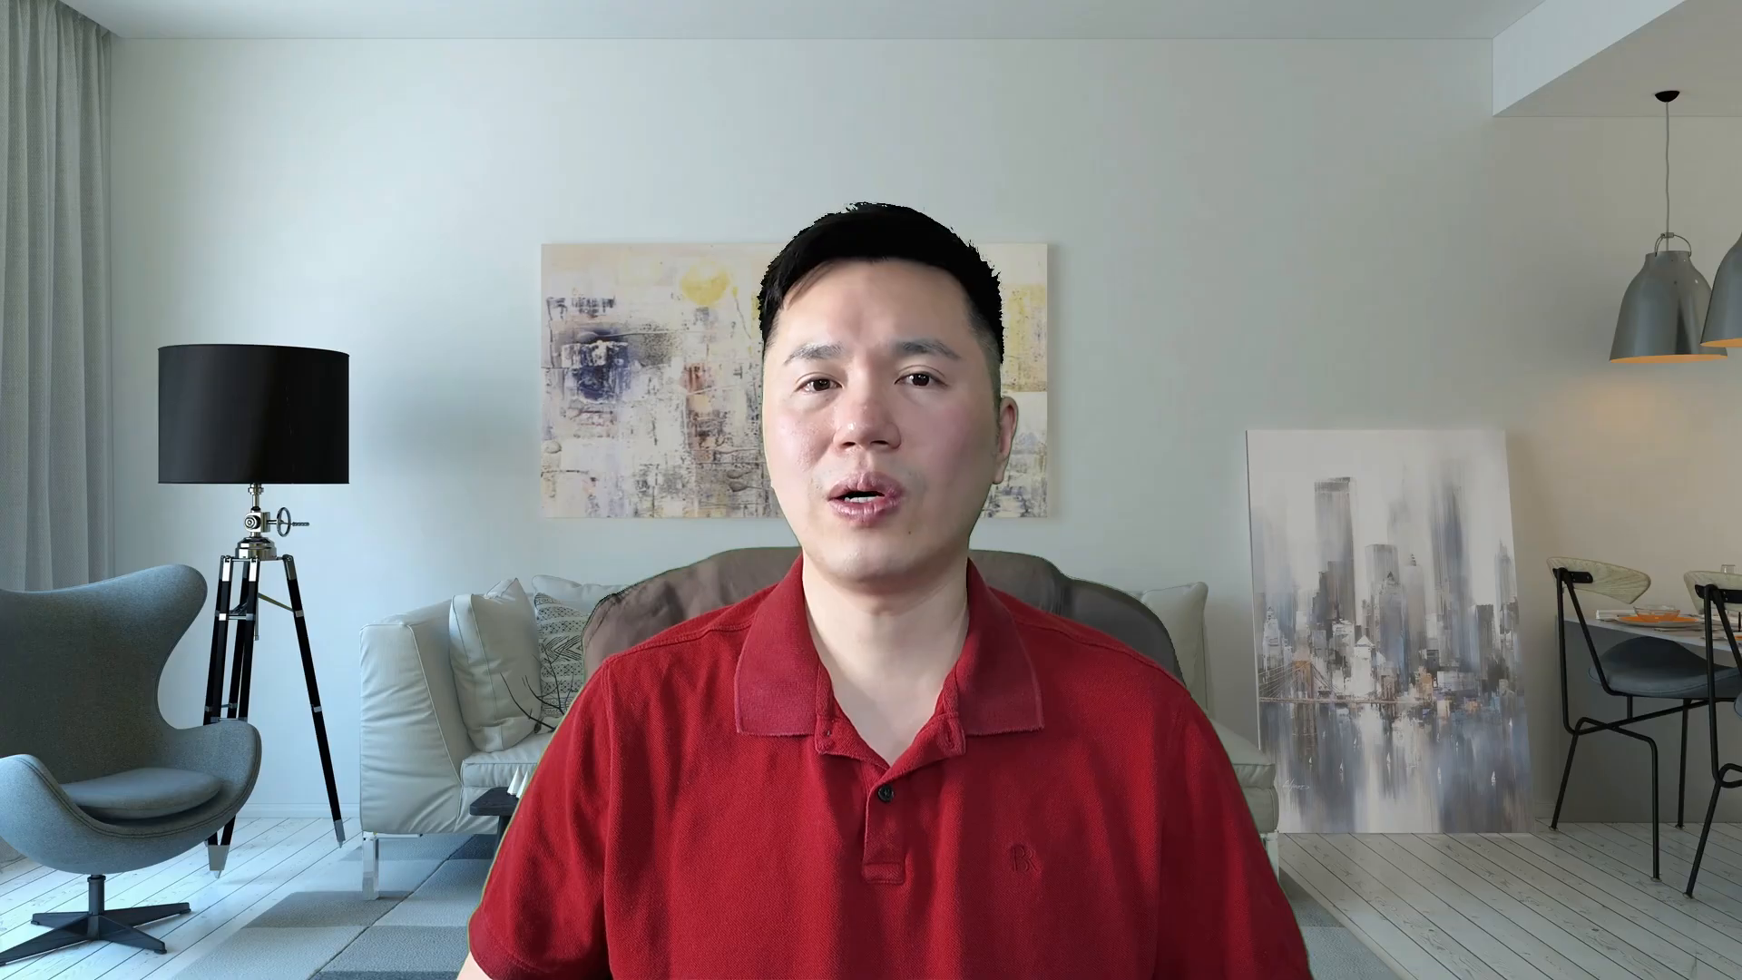